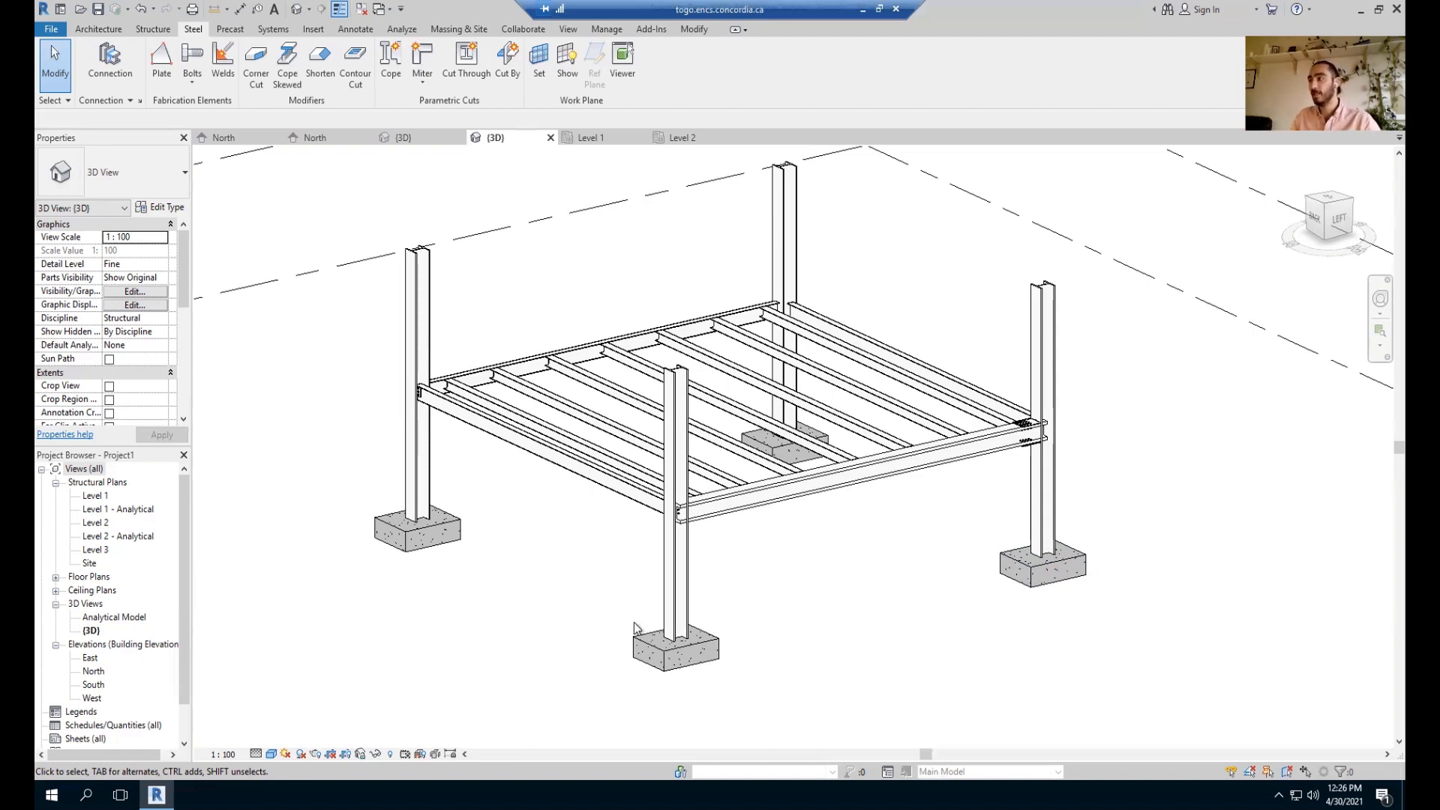
# Review the loaded connection types in the structural connection settings, with the front corner column and its footing selected.
pyautogui.scroll(1, 686, 650)
pyautogui.scroll(3, 687, 649)
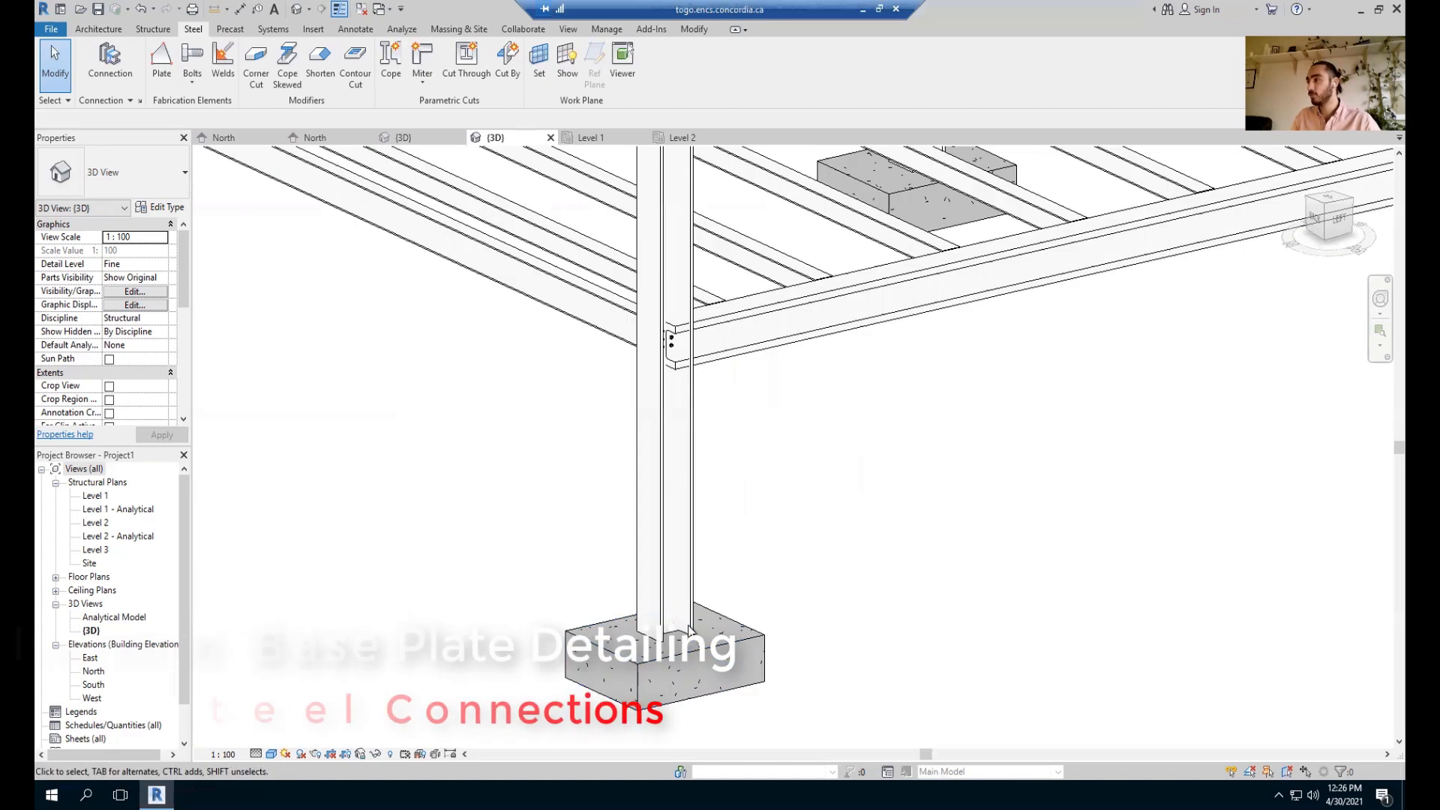
pyautogui.click(689, 627)
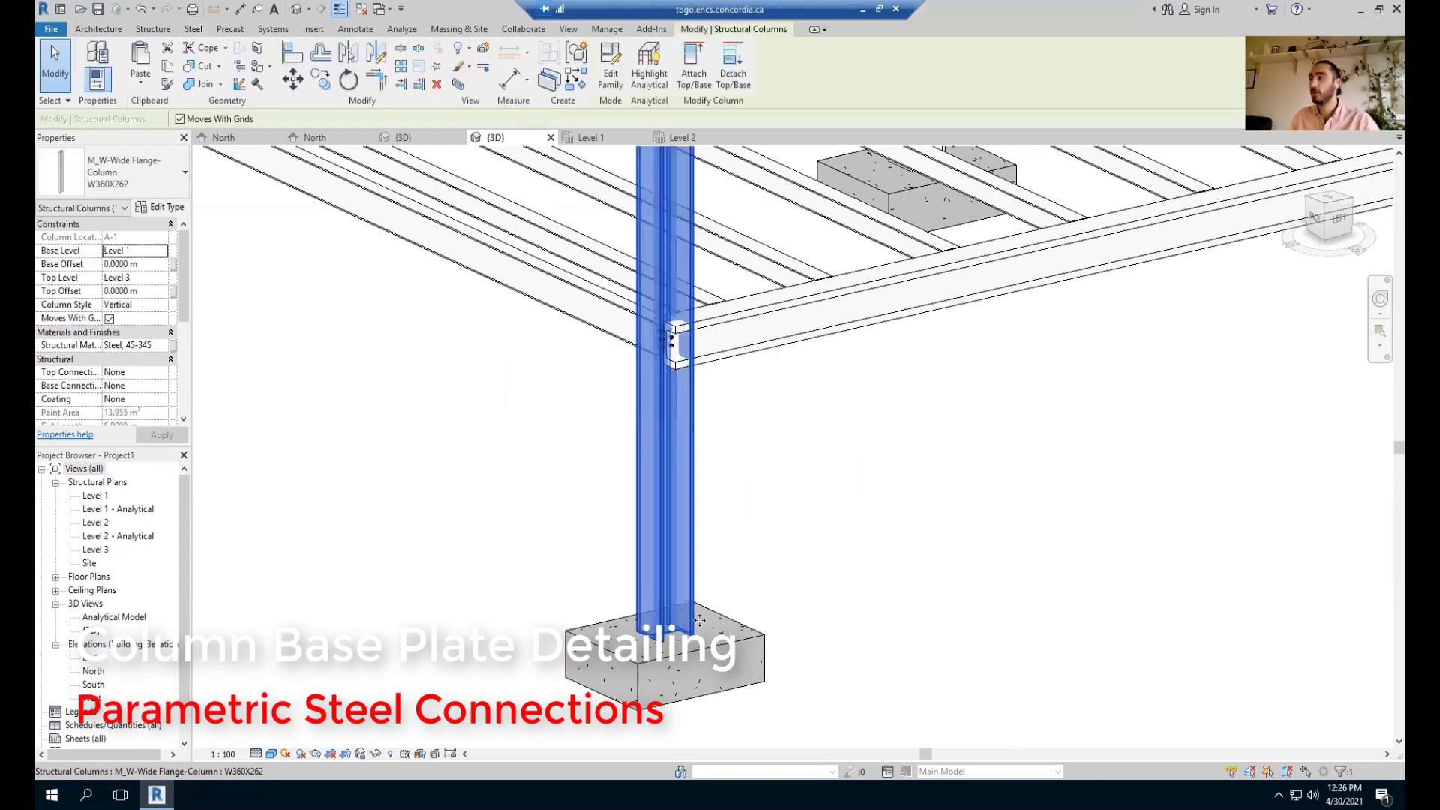
pyautogui.scroll(-4, 689, 628)
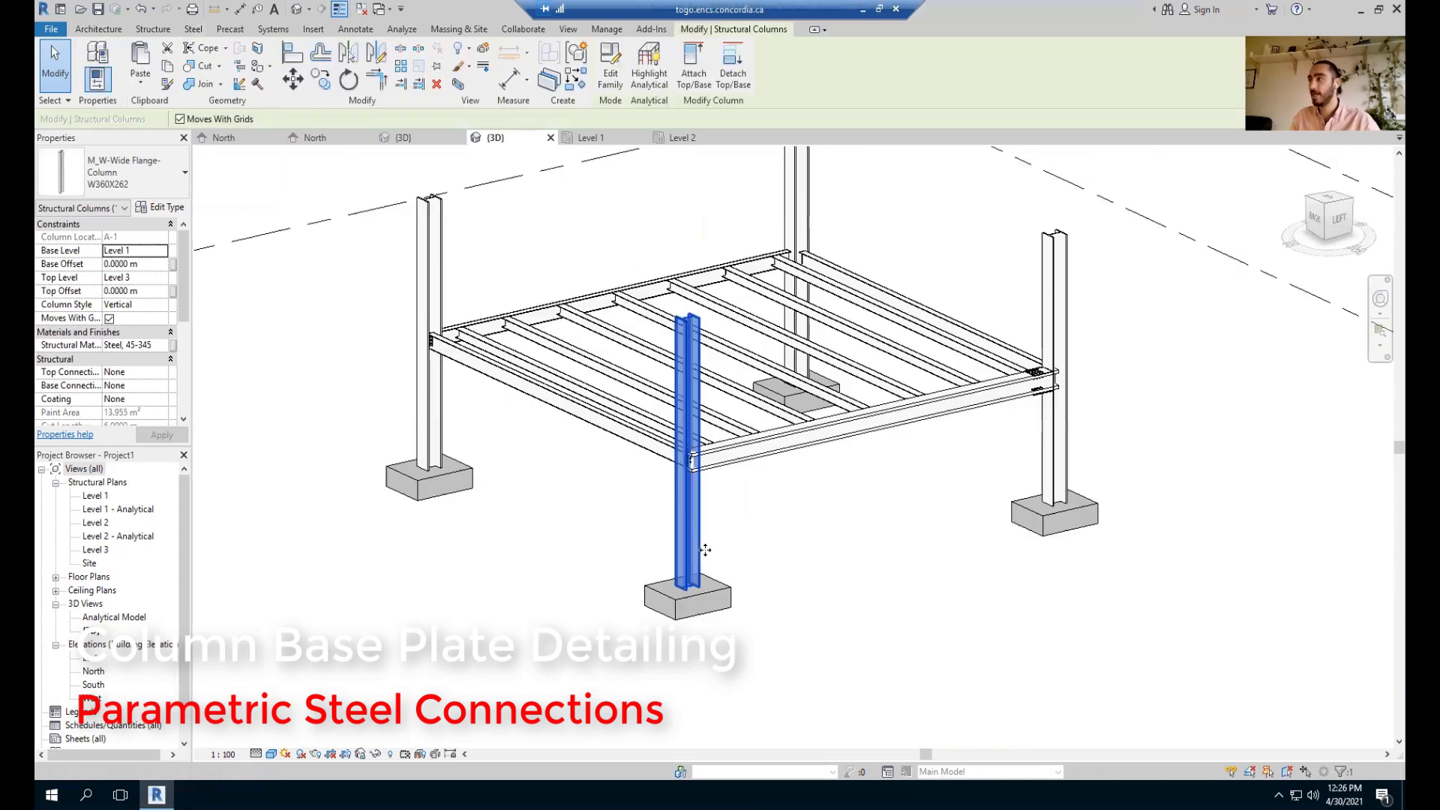
pyautogui.keyDown('ctrl'); pyautogui.click(726, 594); pyautogui.keyUp('ctrl')
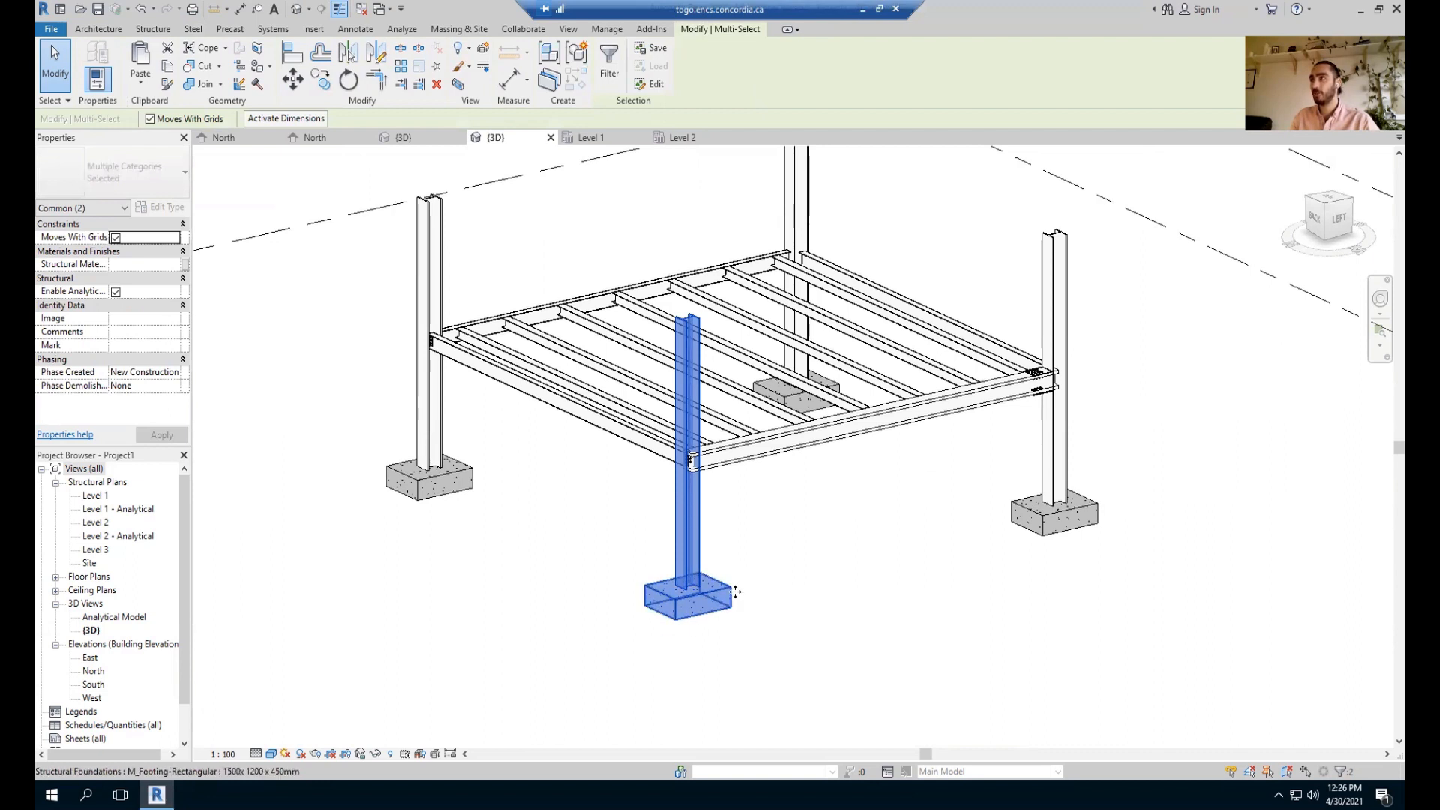
pyautogui.click(193, 30)
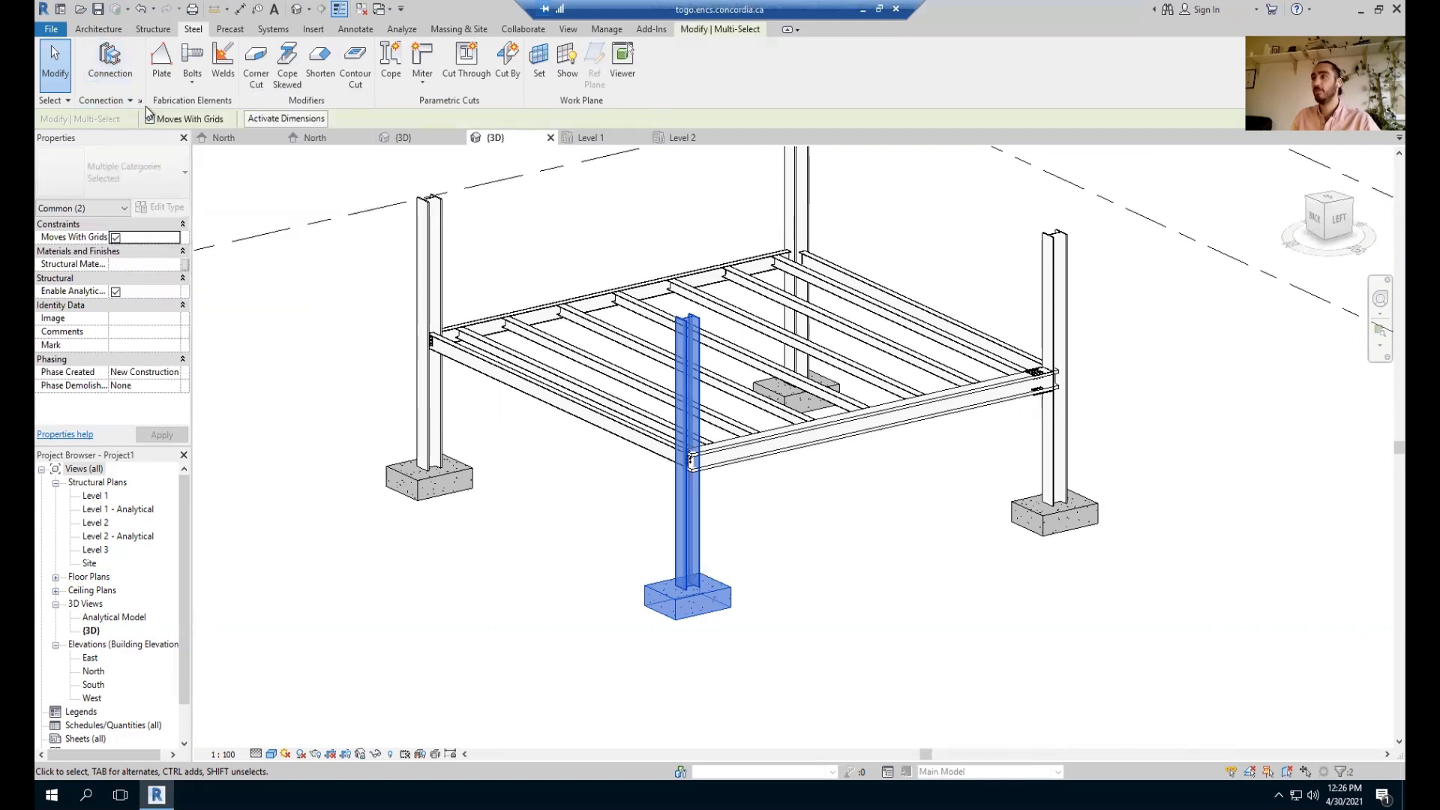
pyautogui.click(138, 101)
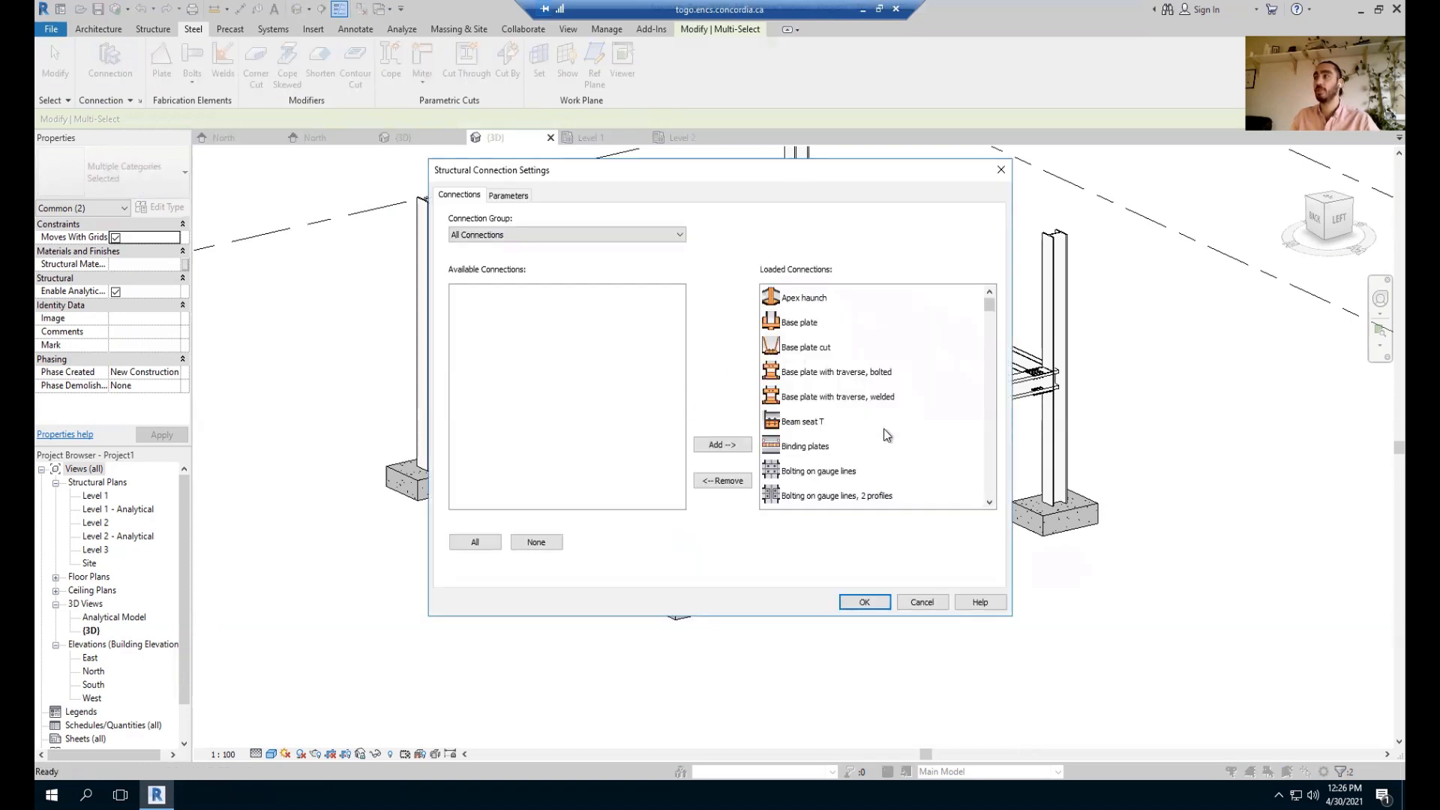
pyautogui.click(865, 602)
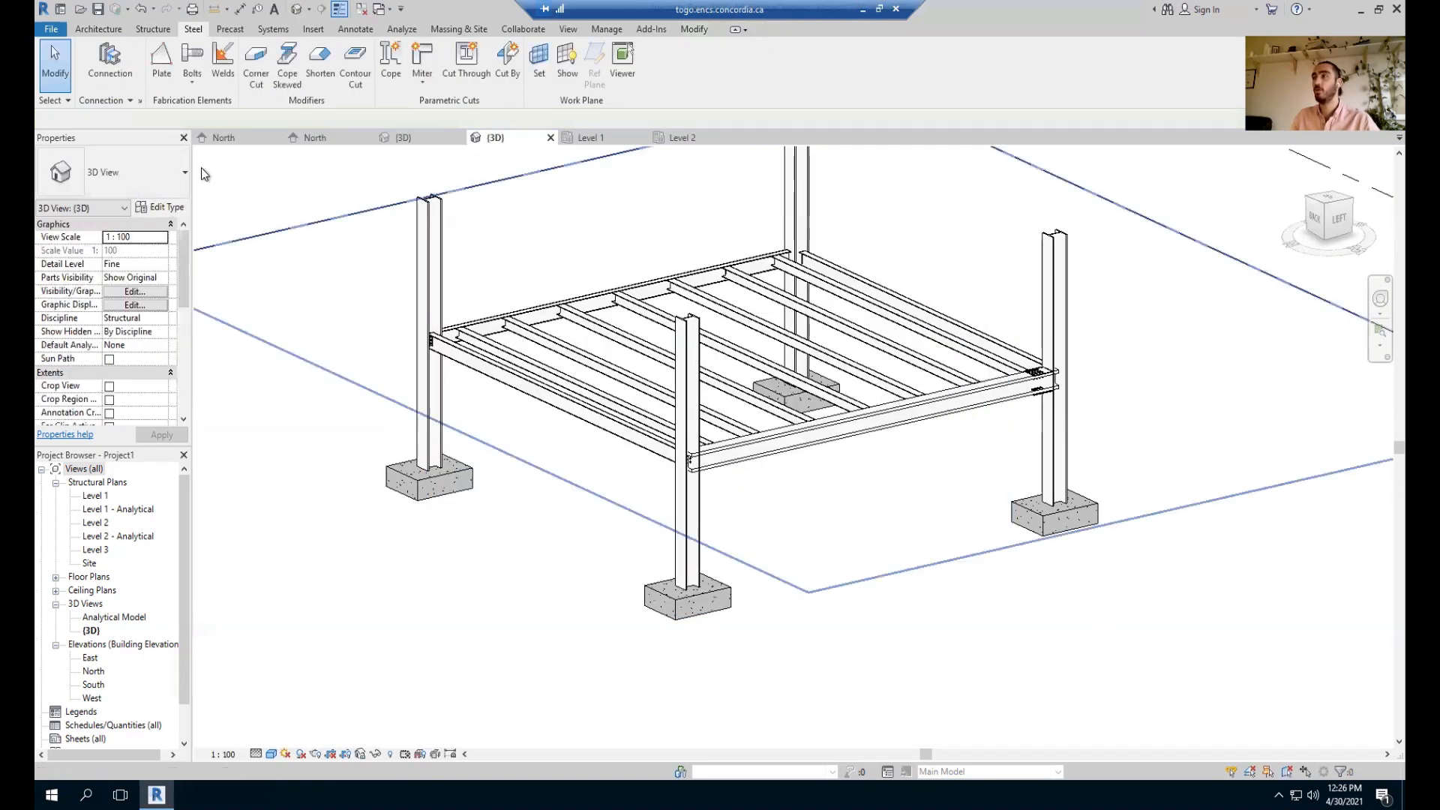
pyautogui.click(111, 60)
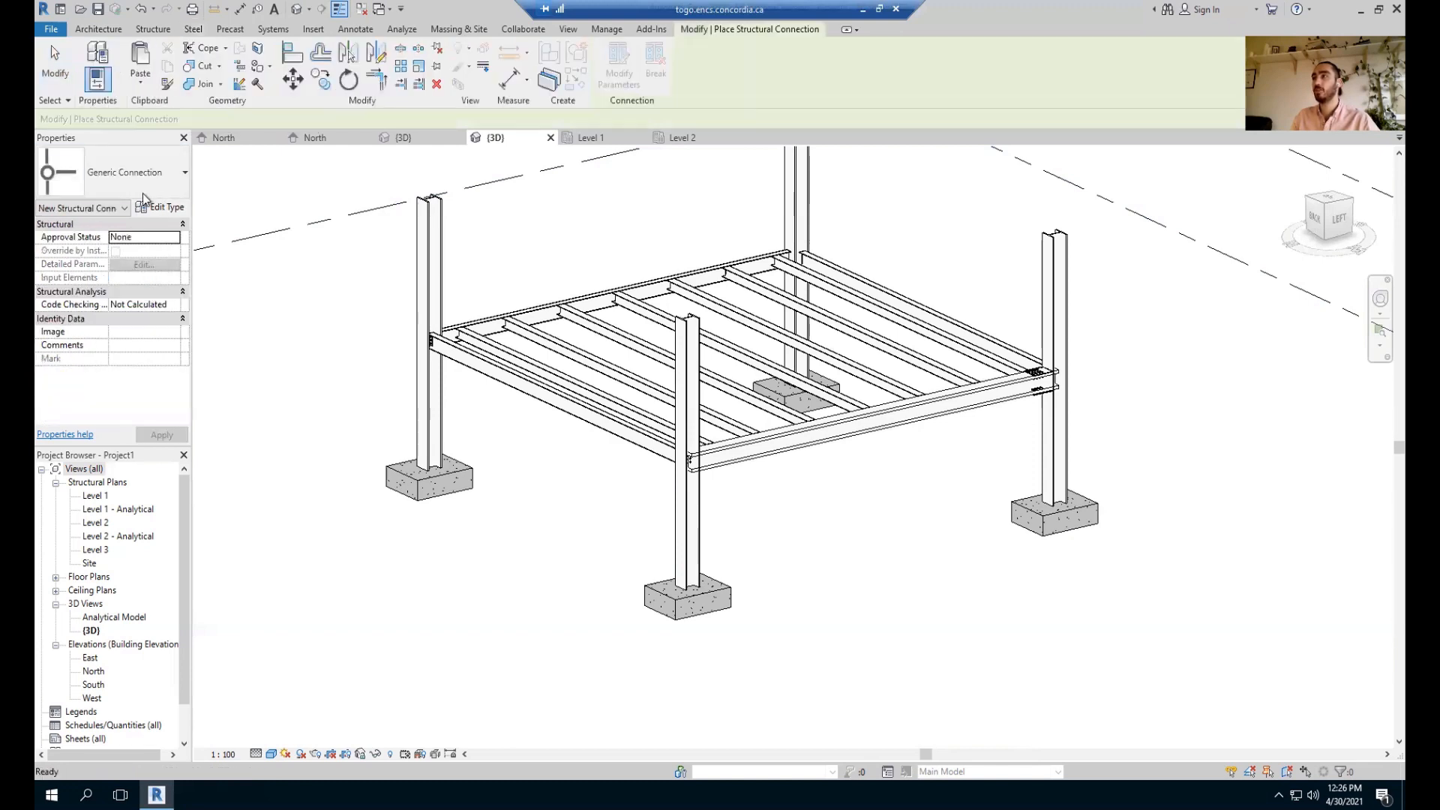
pyautogui.scroll(3, 683, 568)
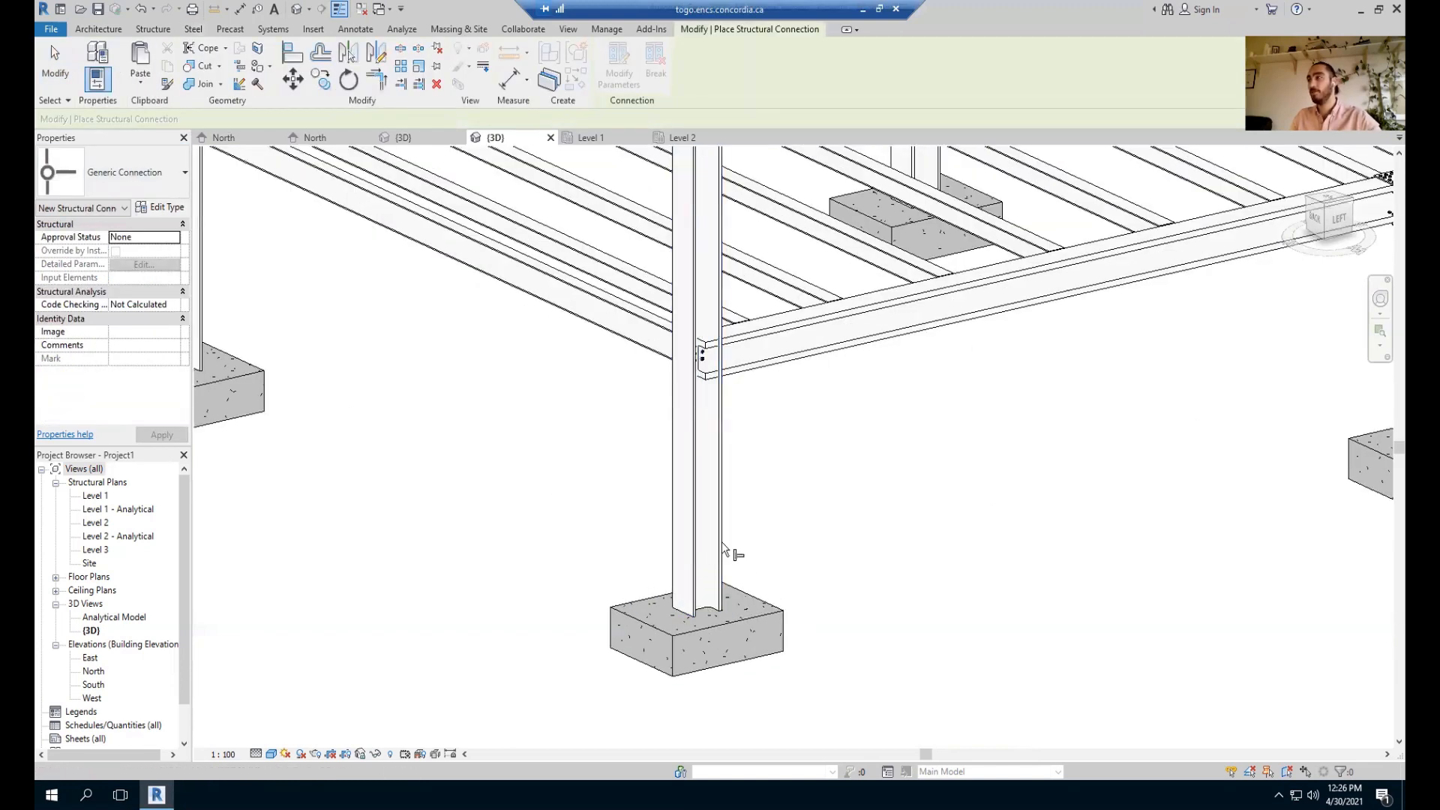
pyautogui.scroll(-3, 685, 567)
pyautogui.press('Escape')
# Add a generic structural connection between the front corner column and its concrete footing.
pyautogui.click(702, 569)
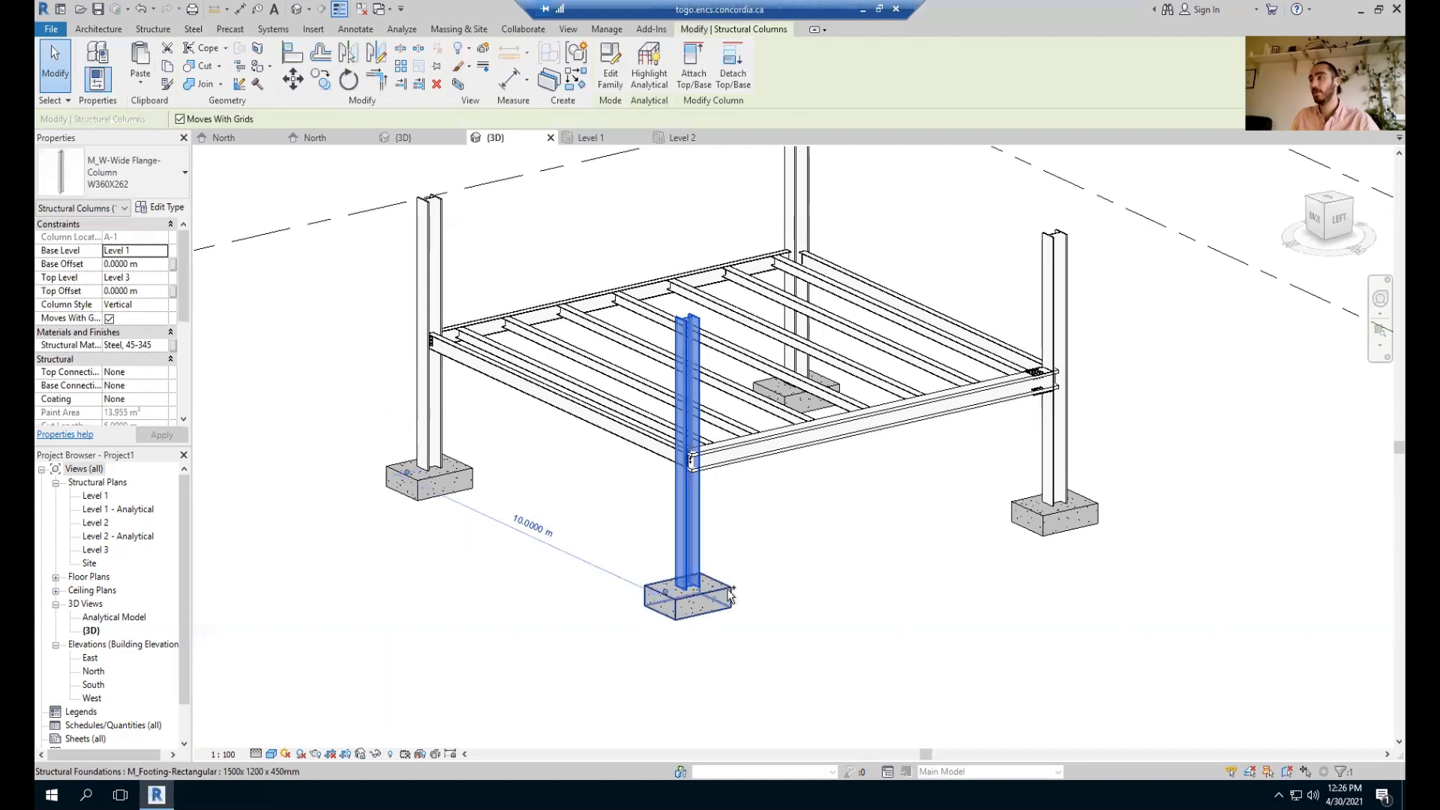
pyautogui.keyDown('ctrl'); pyautogui.click(708, 593); pyautogui.keyUp('ctrl')
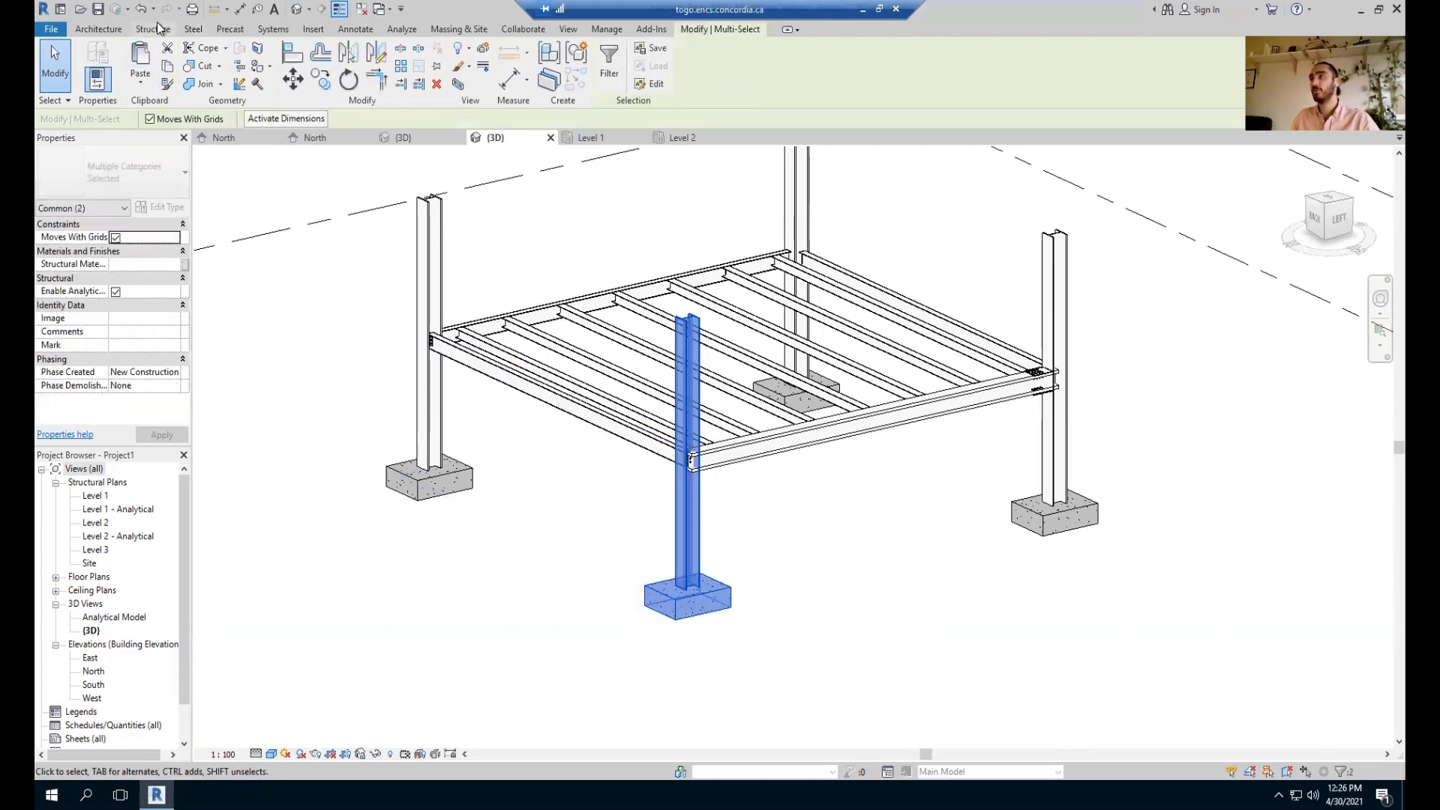
pyautogui.click(193, 29)
pyautogui.click(116, 72)
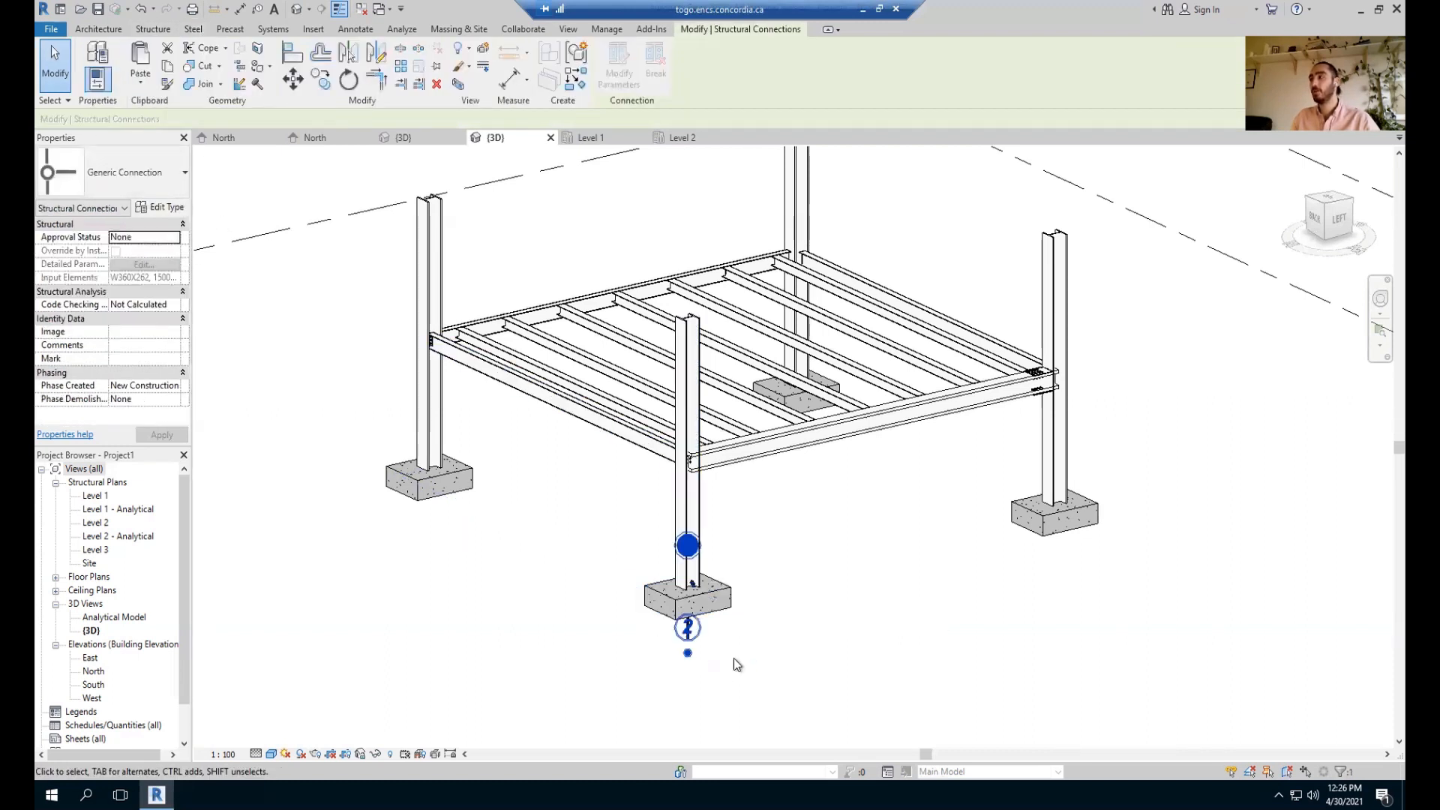
pyautogui.scroll(6, 695, 595)
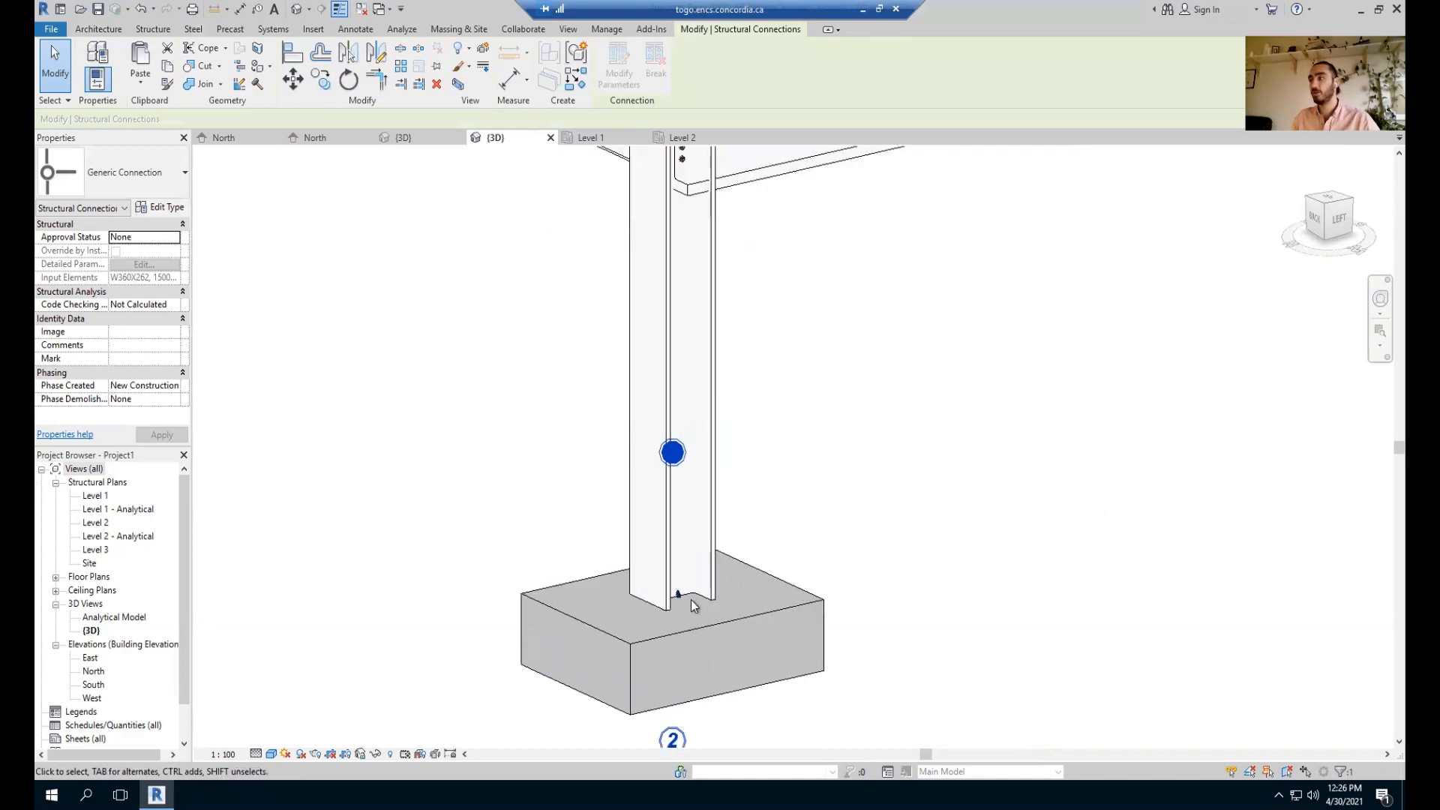
pyautogui.press('Escape')
pyautogui.scroll(-4, 681, 353)
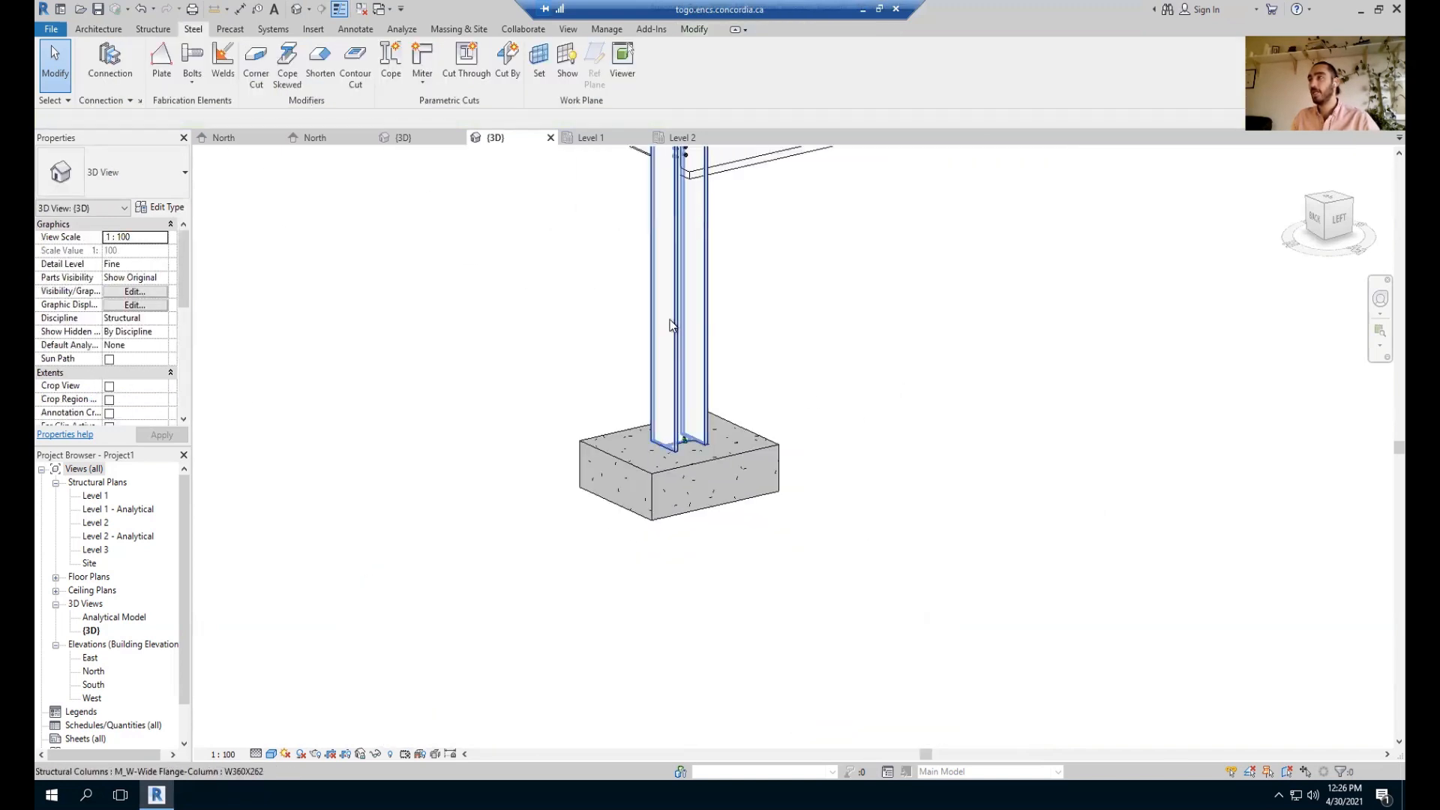
pyautogui.scroll(-2, 825, 515)
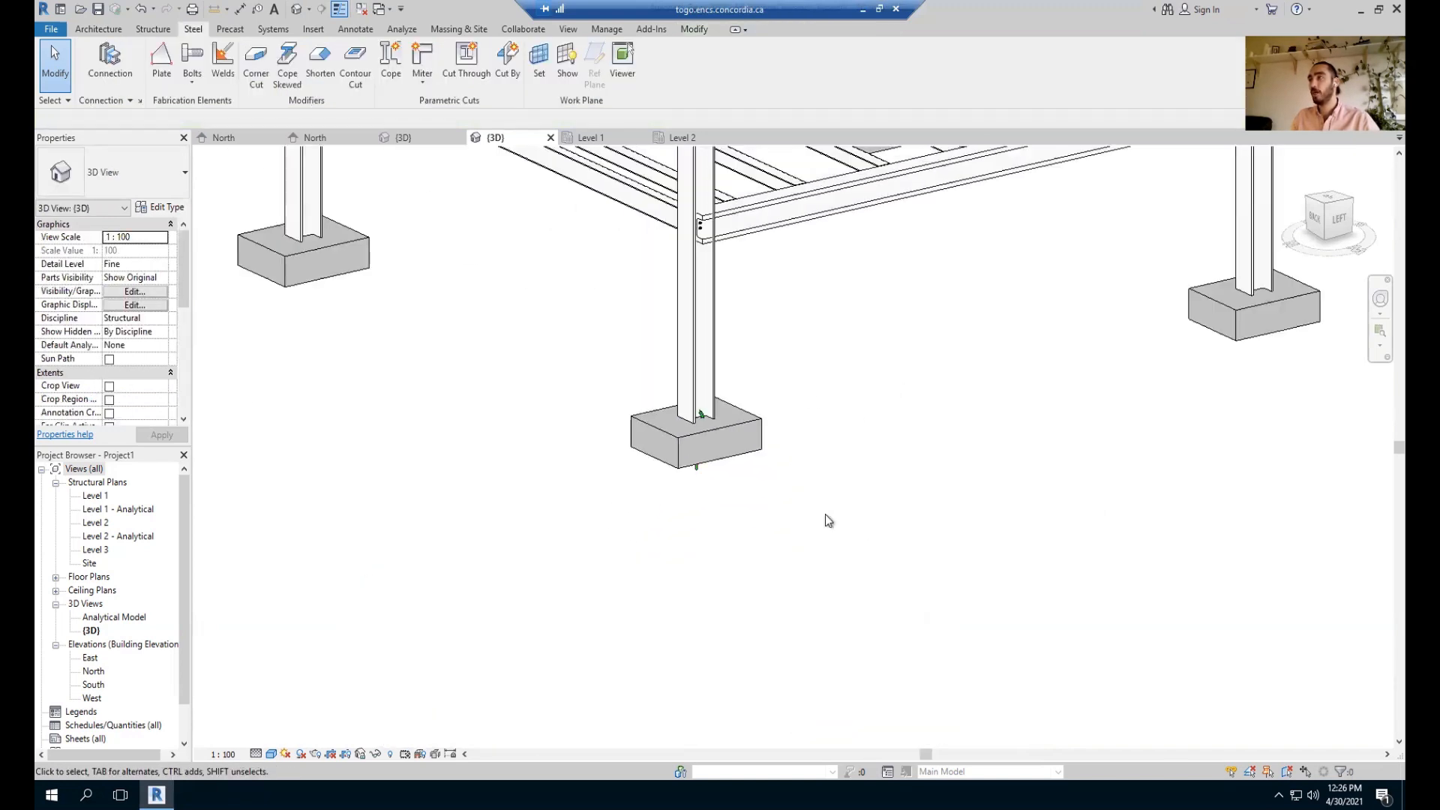
# Change the generic connection at the front corner column's footing to the Base plate type.
pyautogui.click(703, 429)
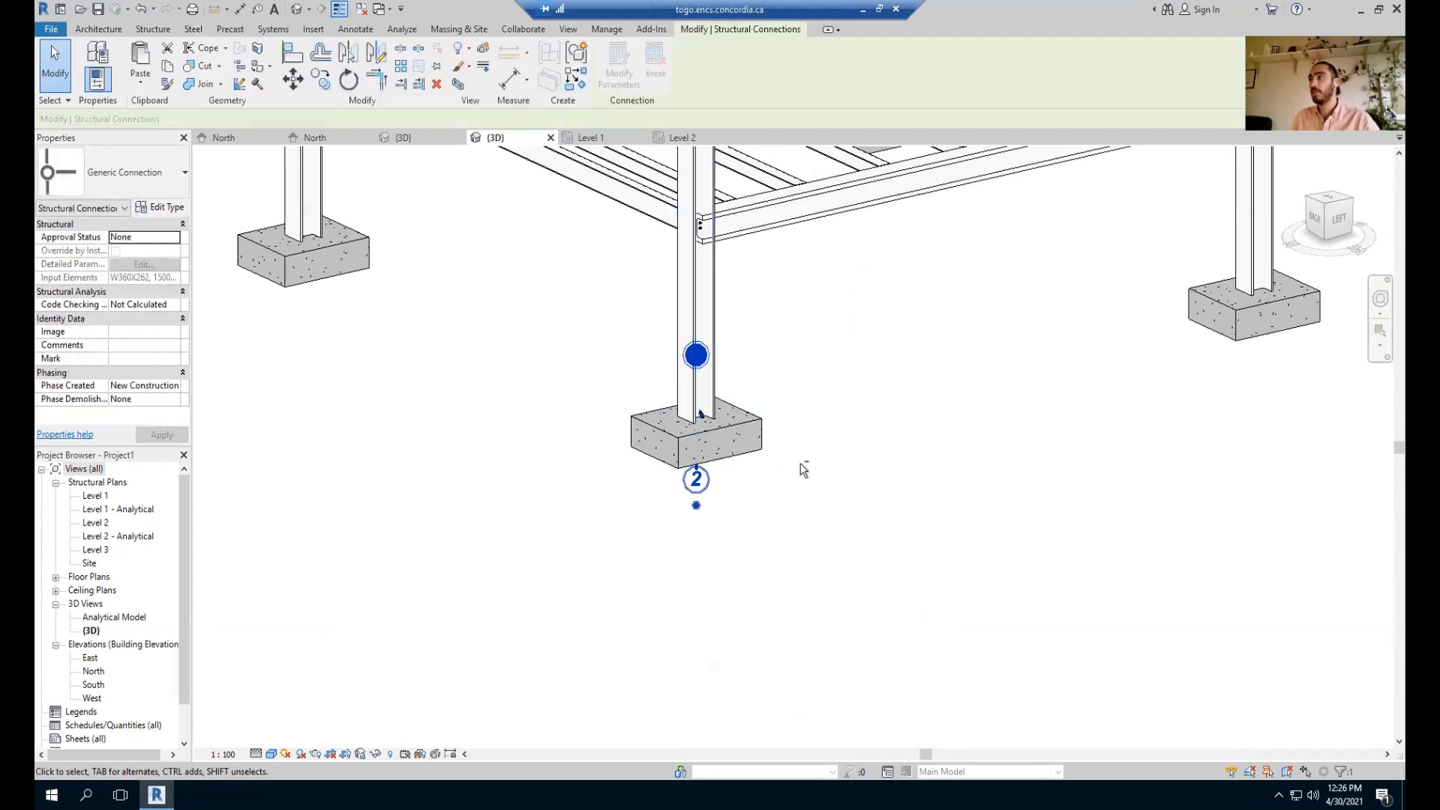
pyautogui.keyDown('shift'); pyautogui.moveTo(804, 470); pyautogui.dragTo(673, 403, button='middle'); pyautogui.keyUp('shift')
pyautogui.scroll(5, 673, 403)
pyautogui.keyDown('shift'); pyautogui.moveTo(740, 524); pyautogui.dragTo(746, 492, button='middle'); pyautogui.keyUp('shift')
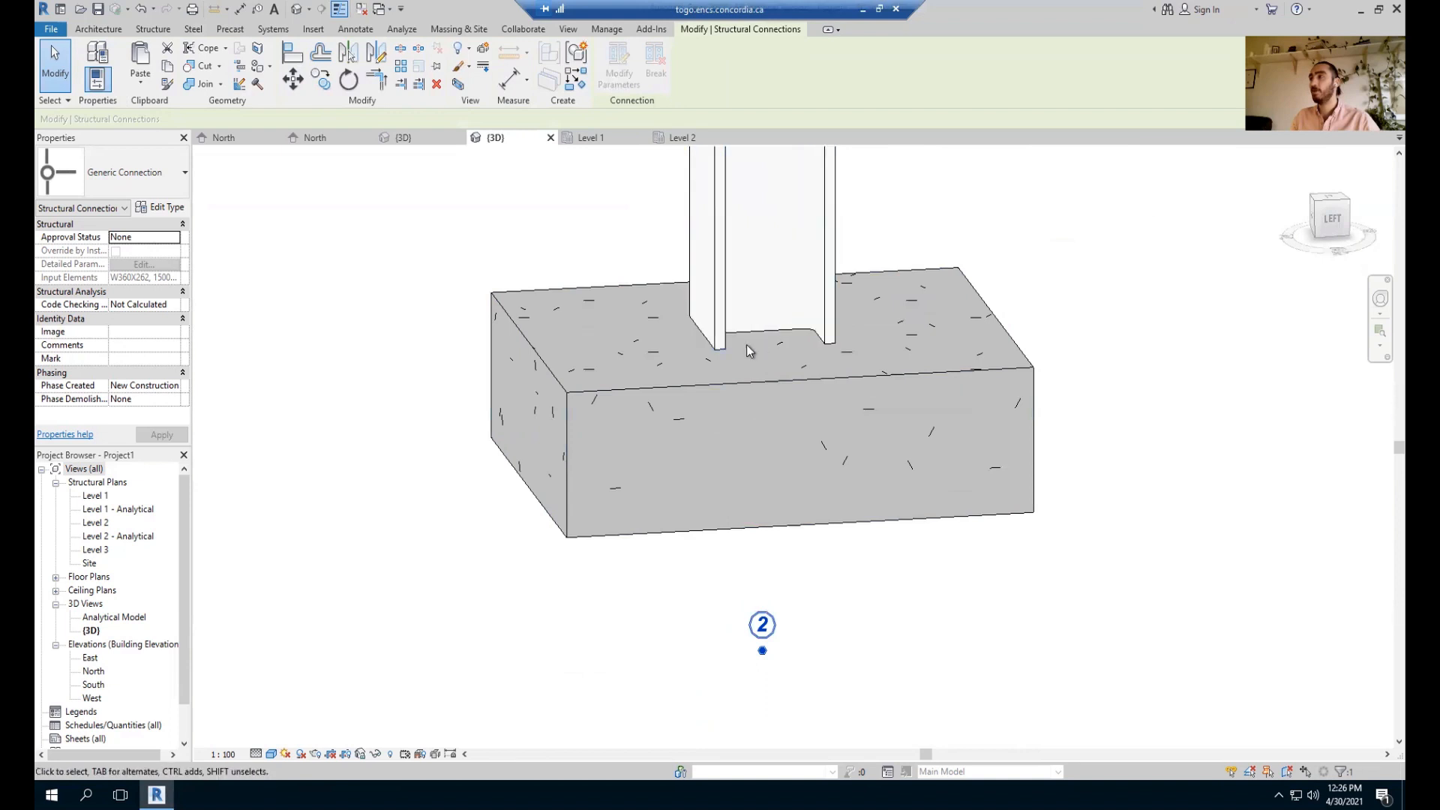
pyautogui.scroll(-4, 750, 334)
pyautogui.moveTo(775, 417); pyautogui.dragTo(792, 453, button='middle')
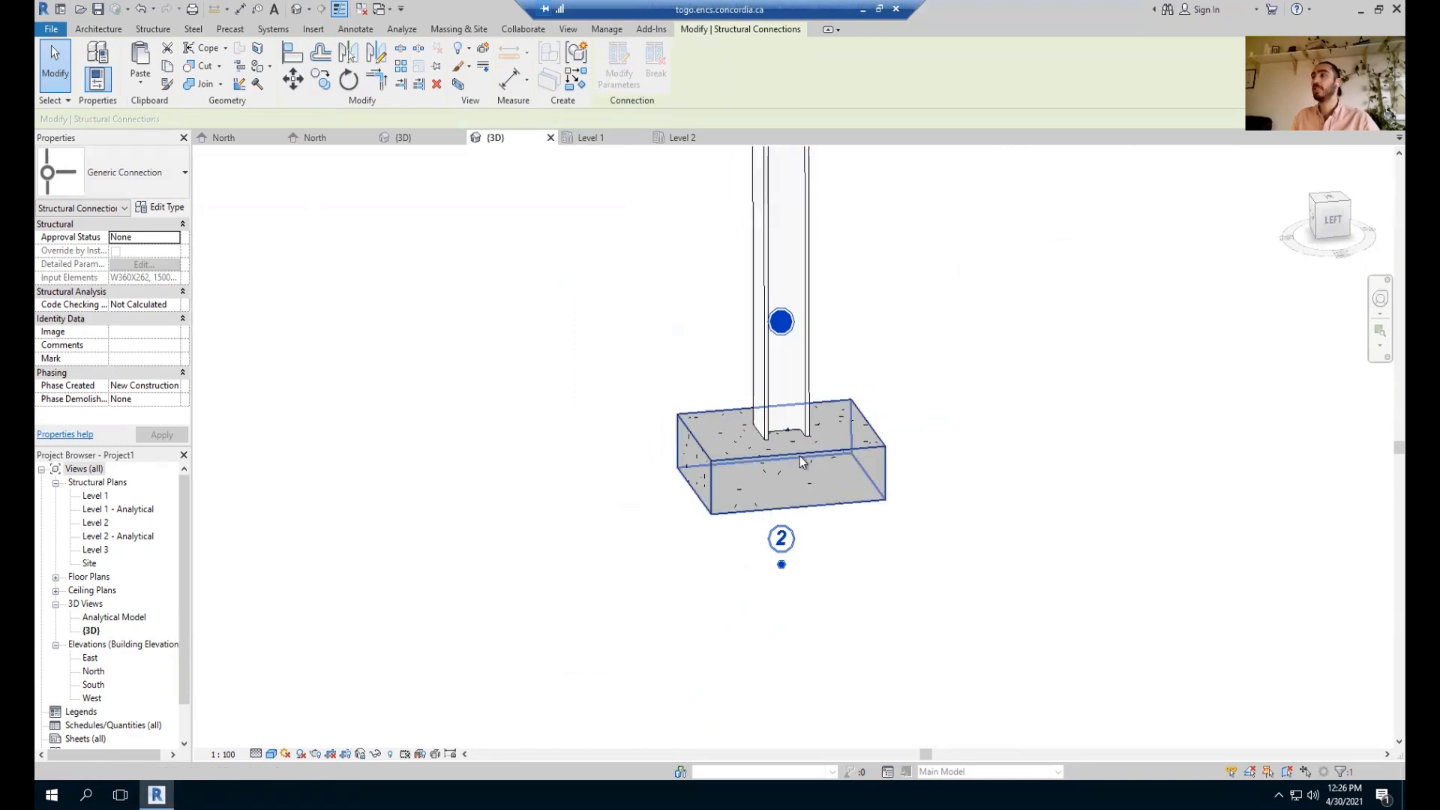
pyautogui.click(129, 172)
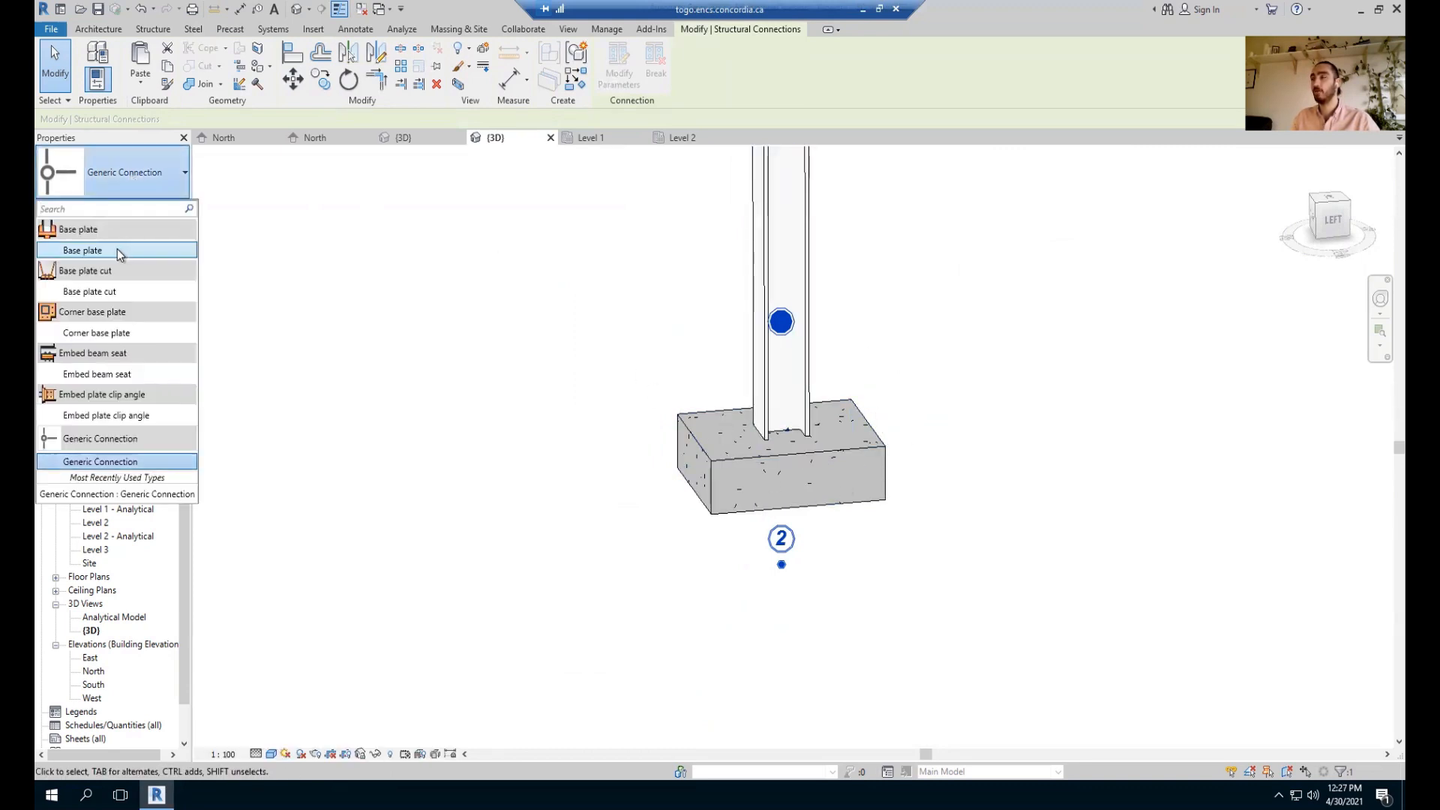
pyautogui.moveTo(124, 255)
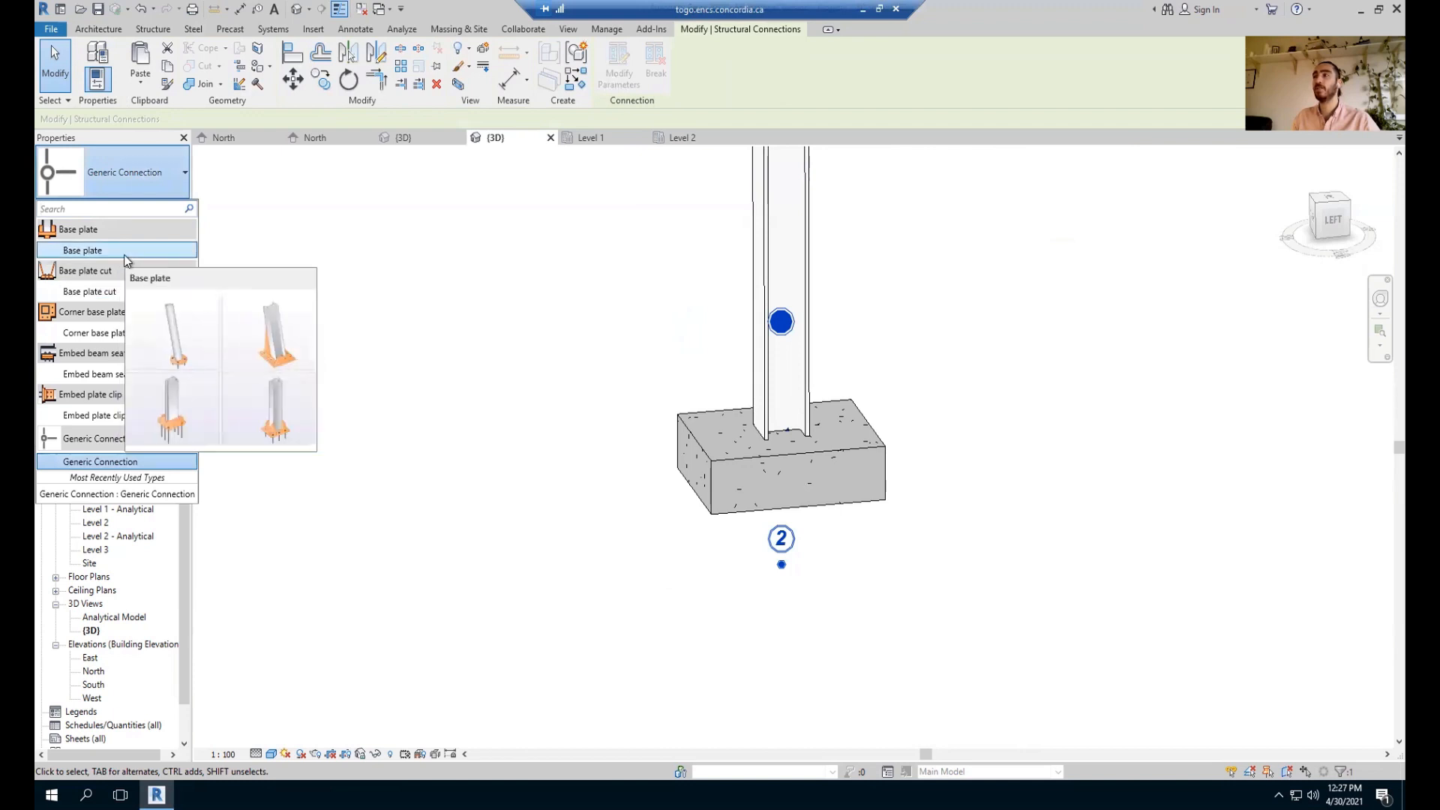
pyautogui.moveTo(113, 333)
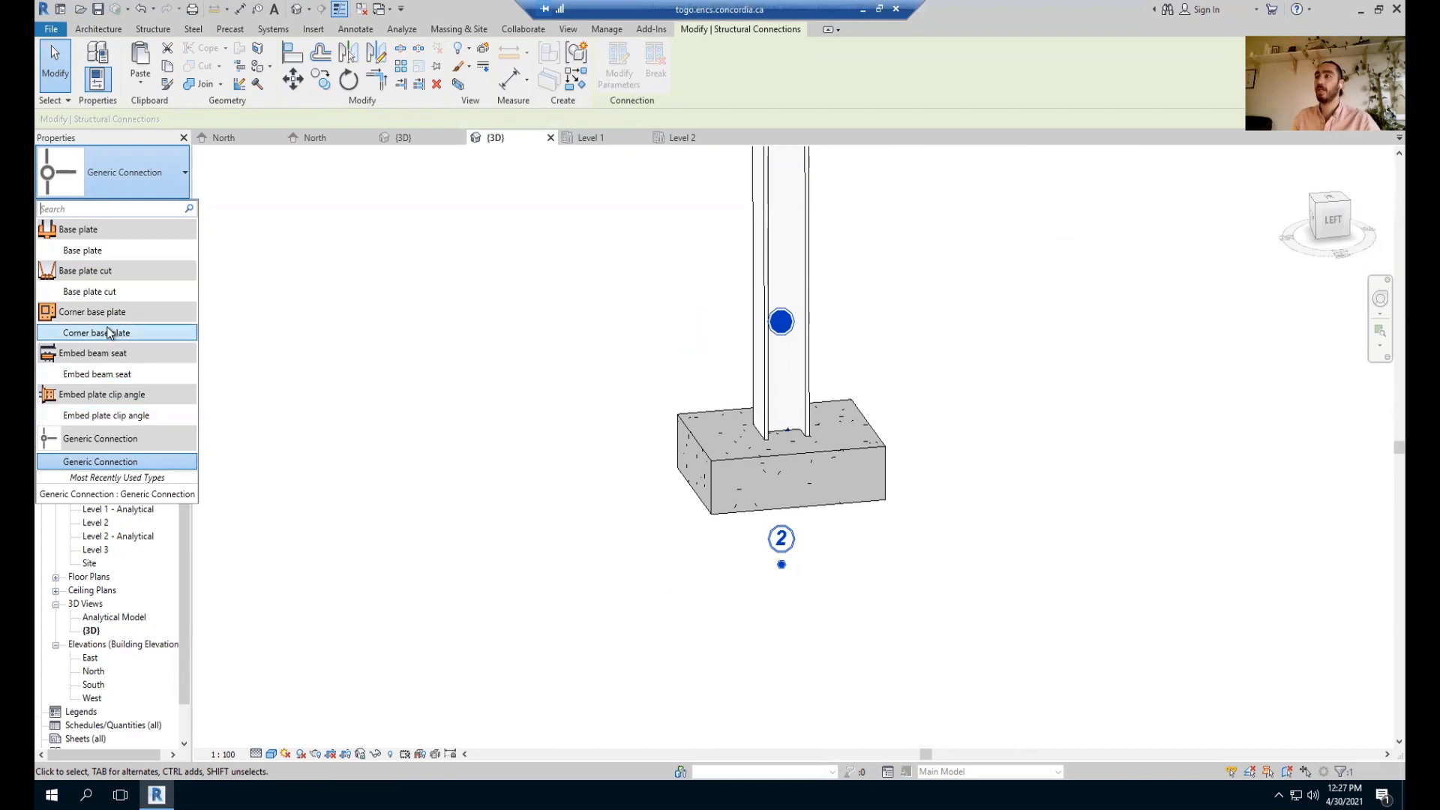
pyautogui.click(96, 255)
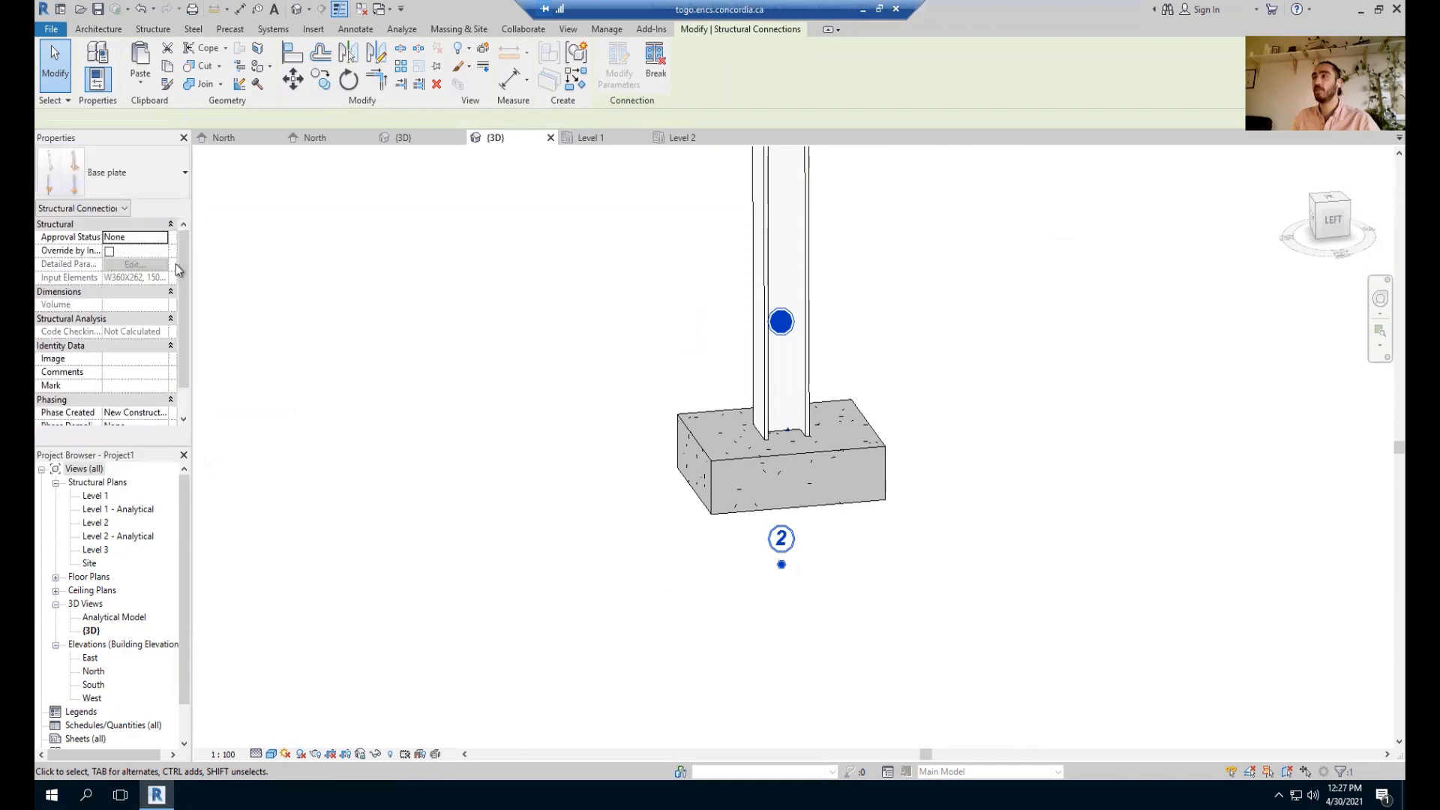
pyautogui.click(930, 488)
# Edit the base plate connection type's parameters and set the plate thickness to 0.02.
pyautogui.keyDown('shift'); pyautogui.moveTo(832, 442); pyautogui.dragTo(863, 469, button='middle'); pyautogui.keyUp('shift')
pyautogui.scroll(3, 847, 453)
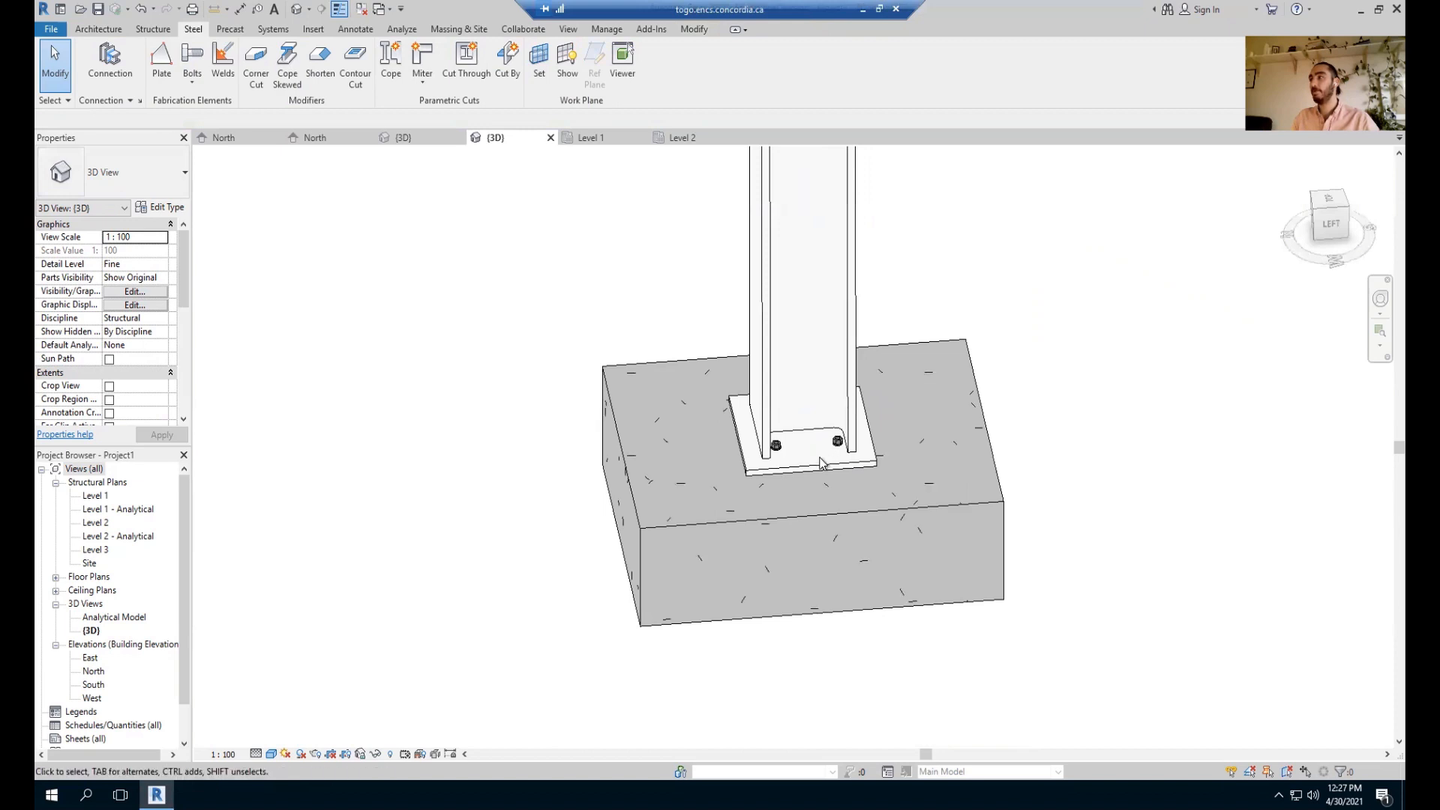
pyautogui.click(805, 466)
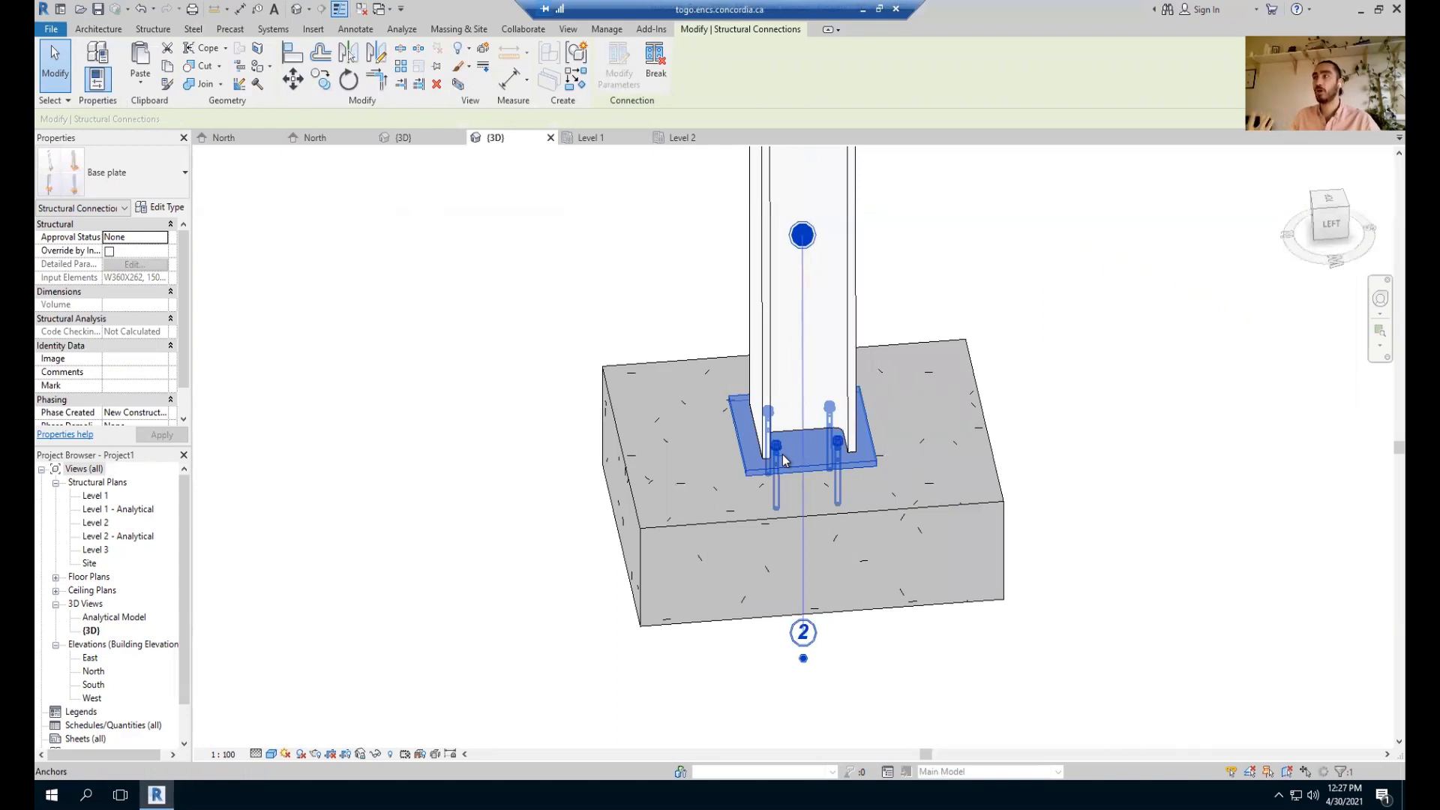
pyautogui.click(167, 214)
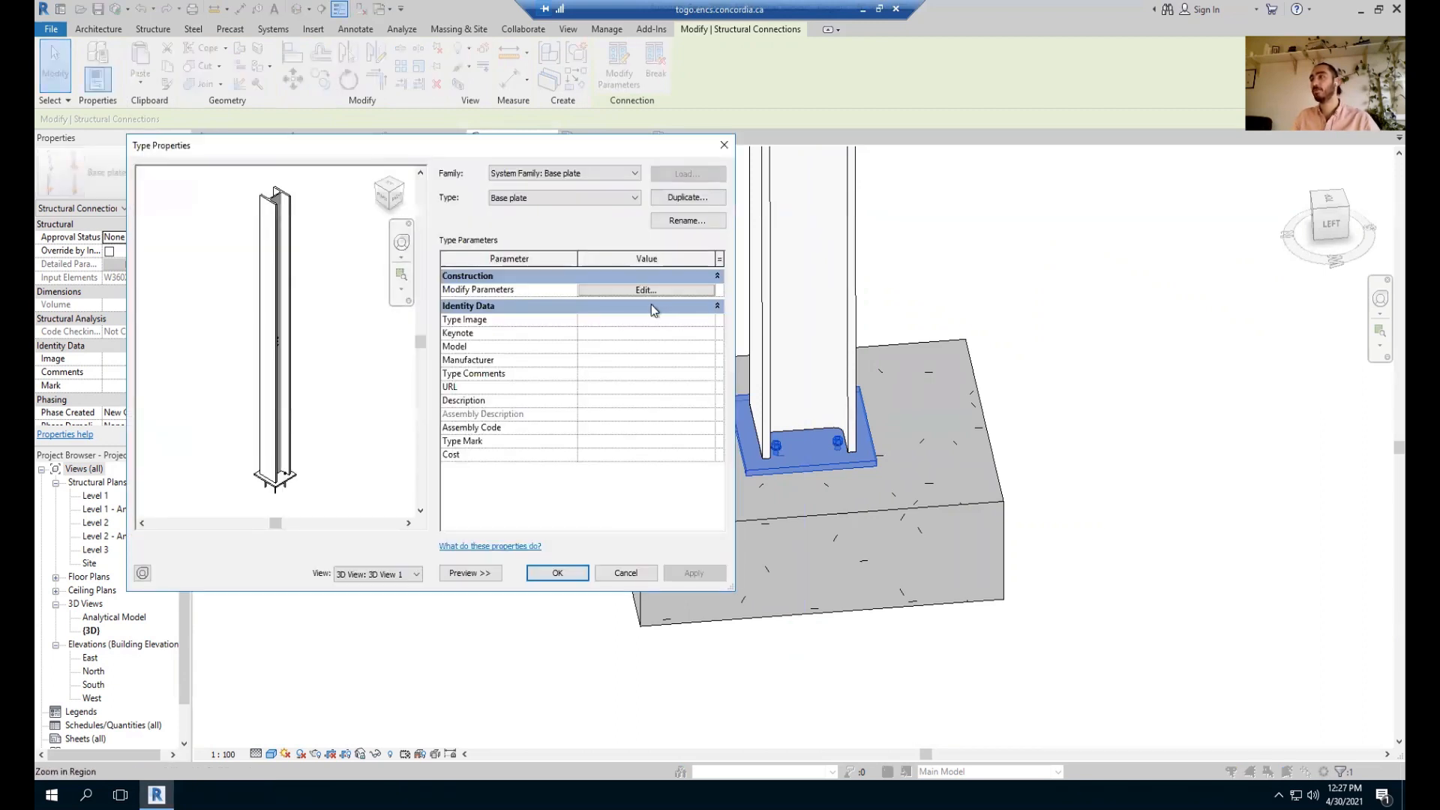
pyautogui.click(650, 289)
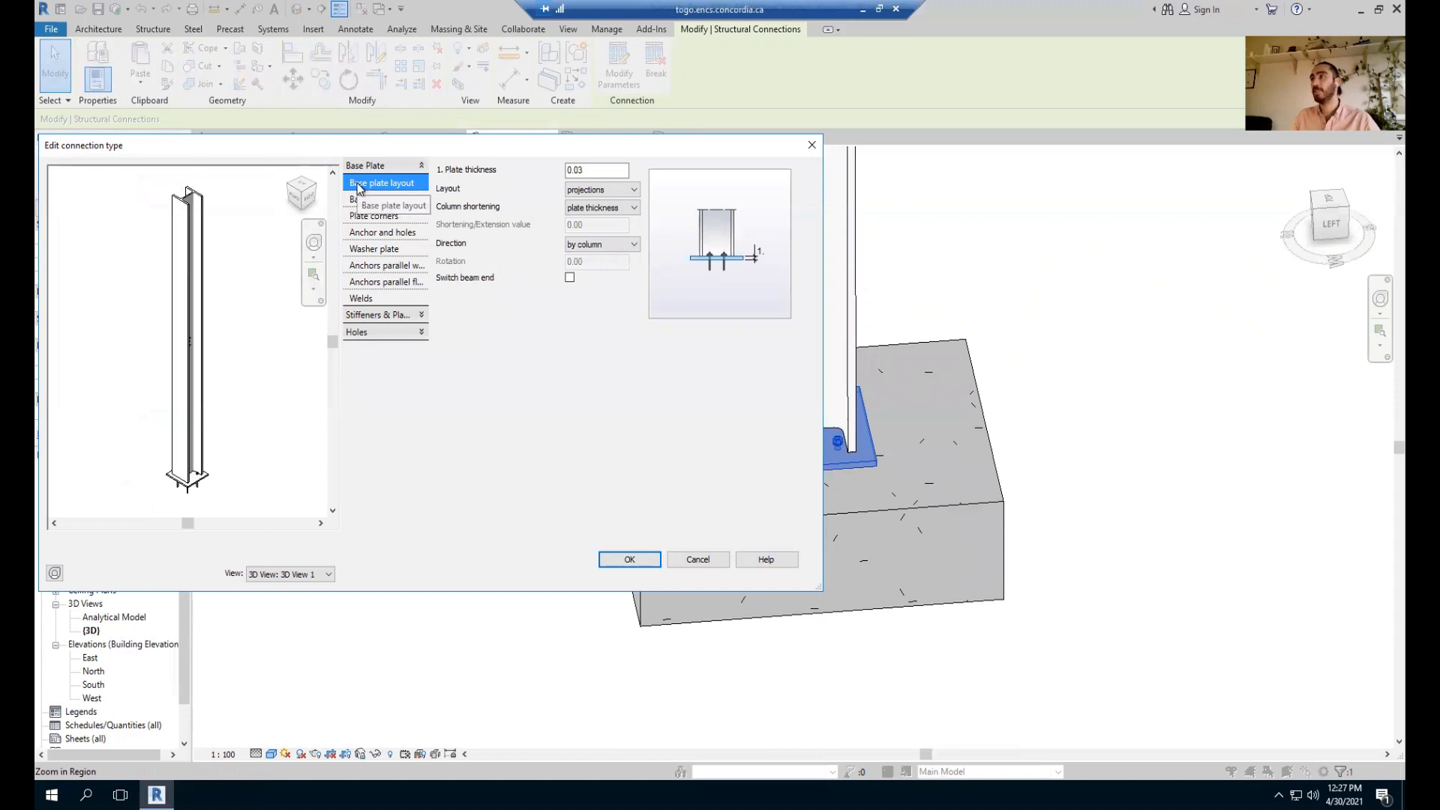
pyautogui.press('Tab')
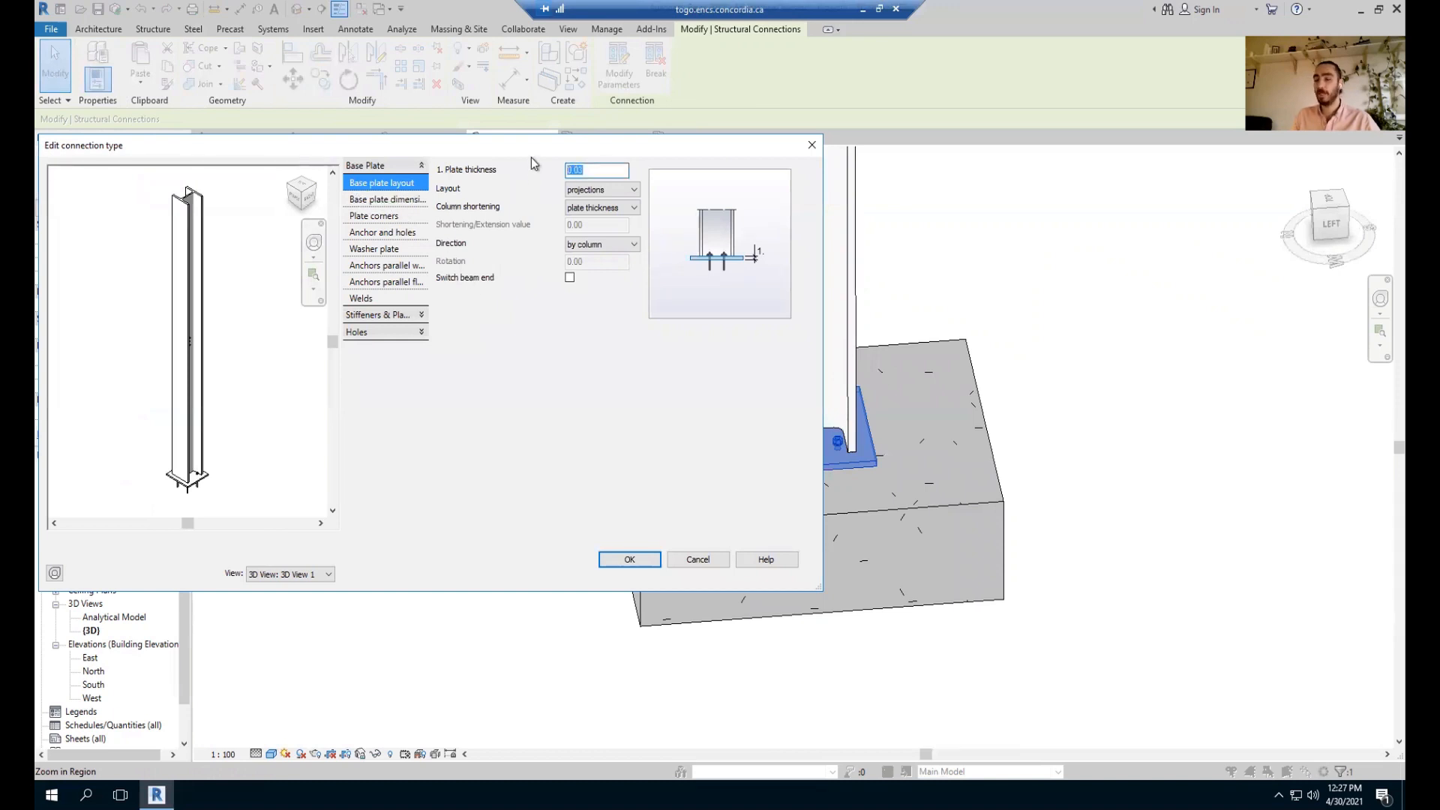
pyautogui.write('.02')
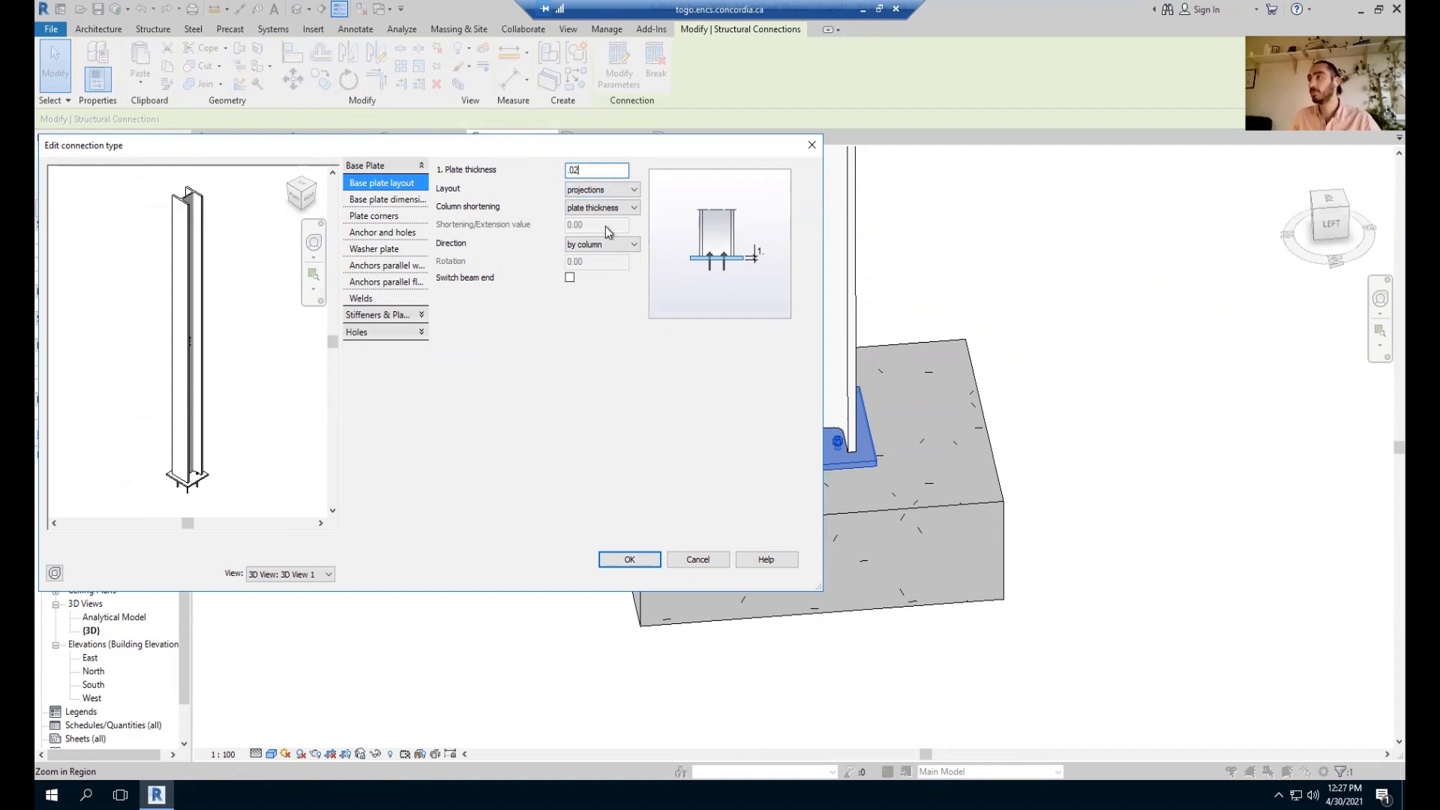
# Set the base plate's Projection 1 to 0.40 and keep all projections equal.
pyautogui.click(388, 200)
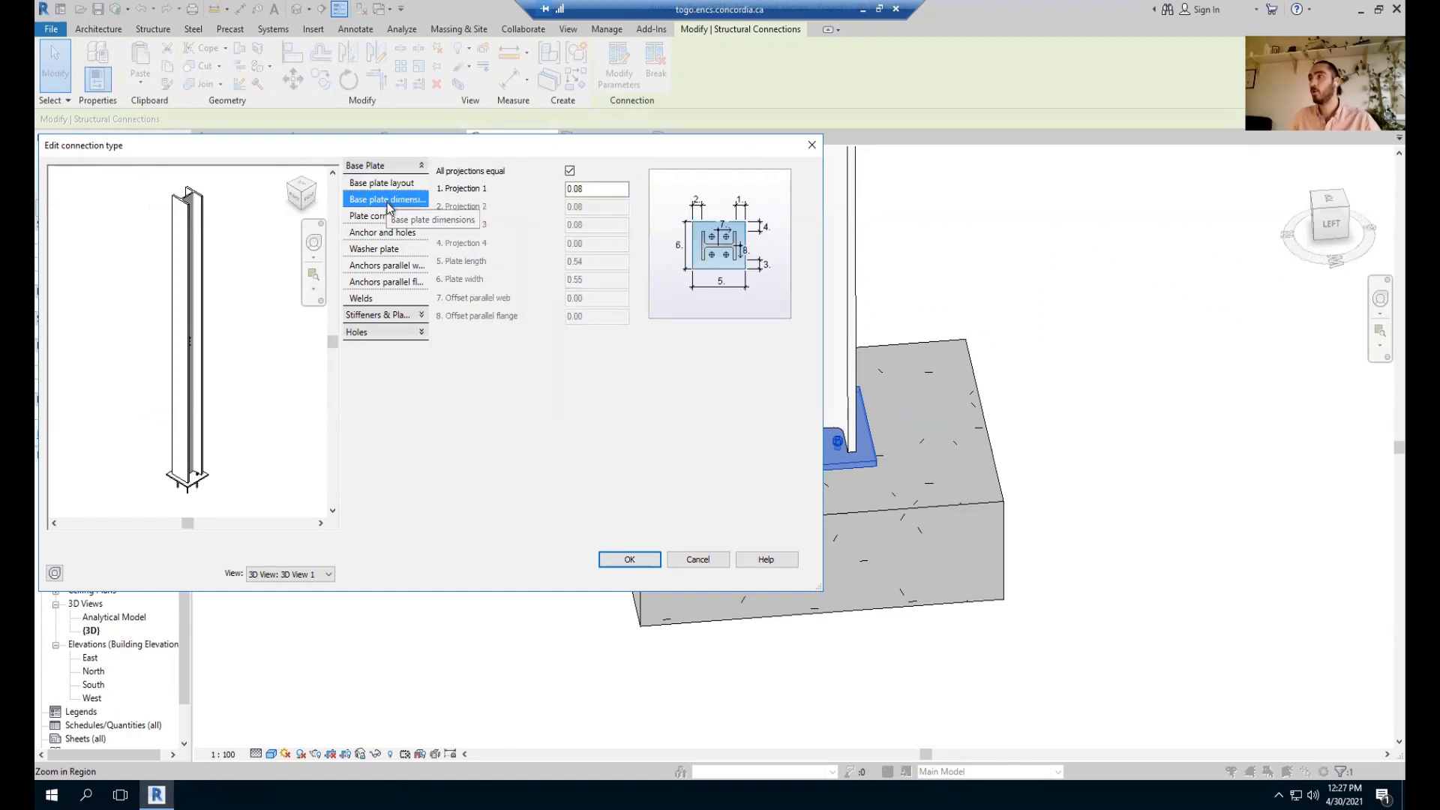
pyautogui.click(598, 189)
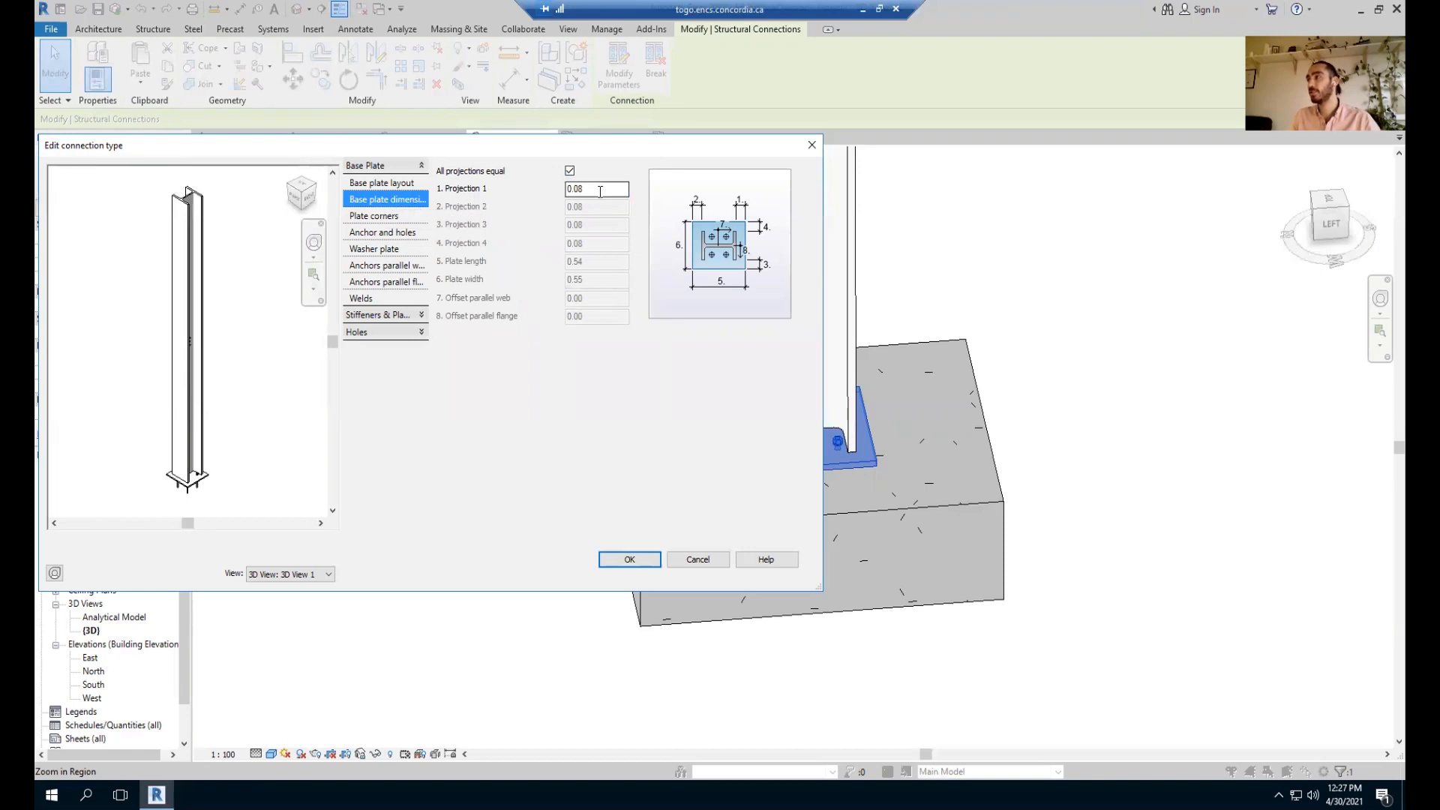
pyautogui.doubleClick(602, 189)
pyautogui.press('BackSpace')
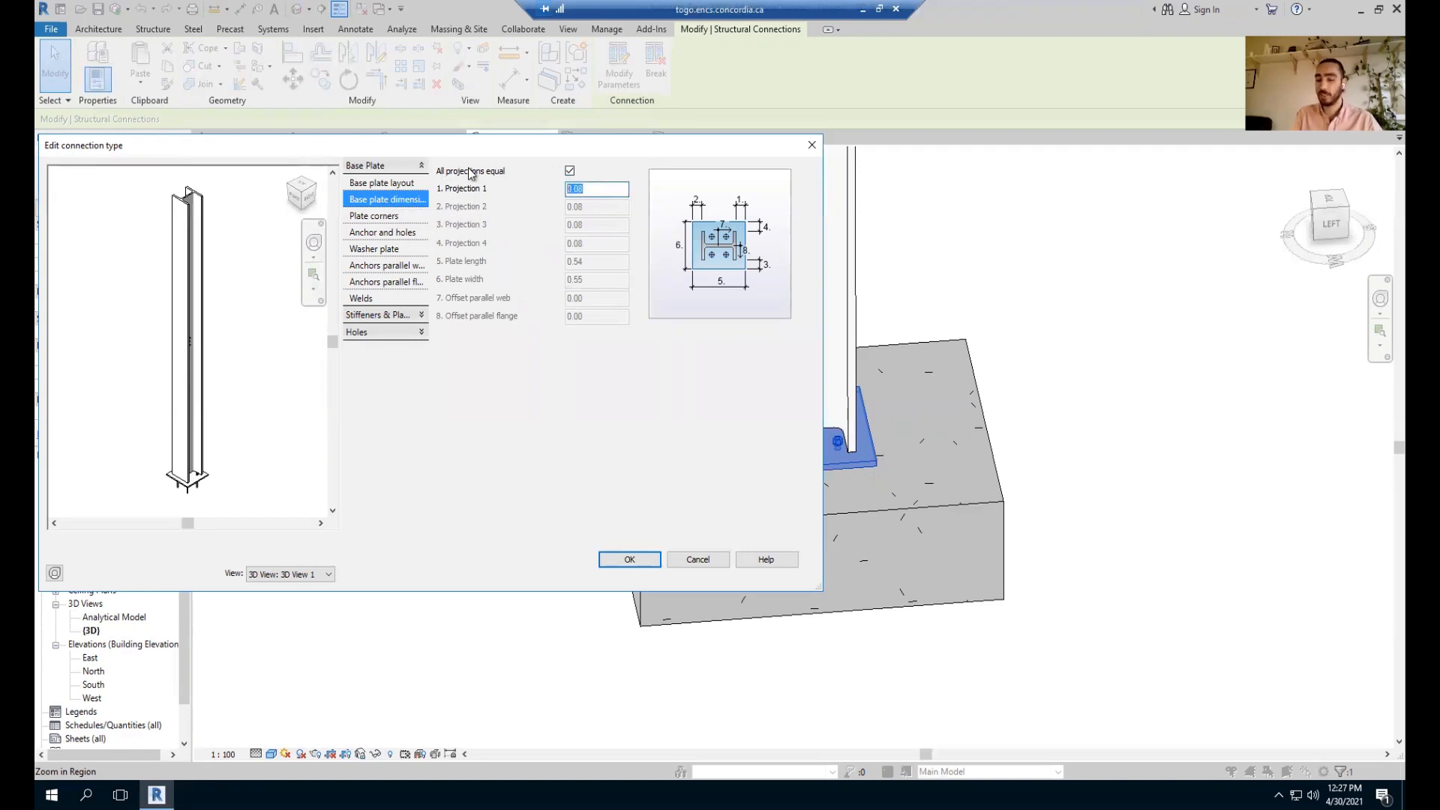
pyautogui.write('40')
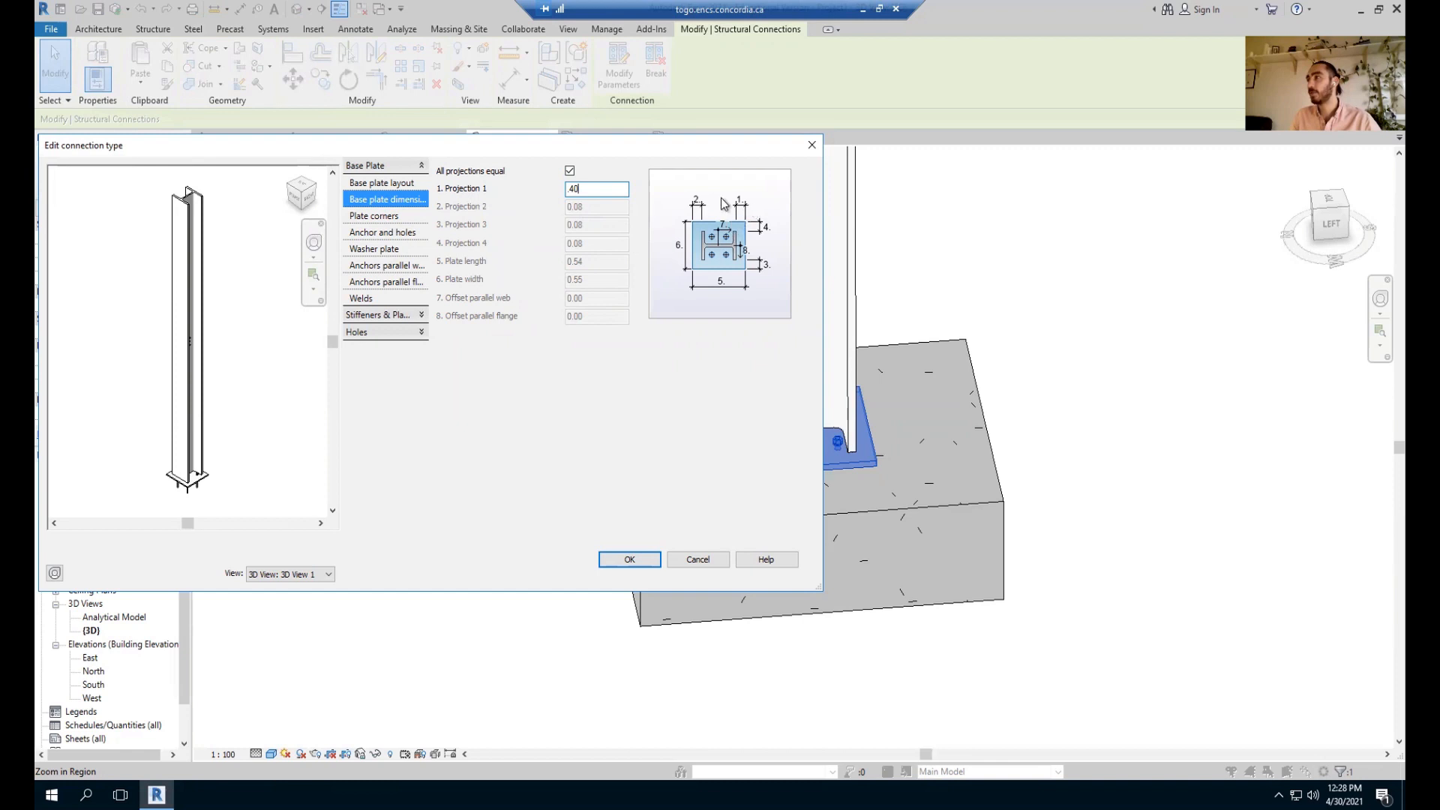
pyautogui.click(569, 172)
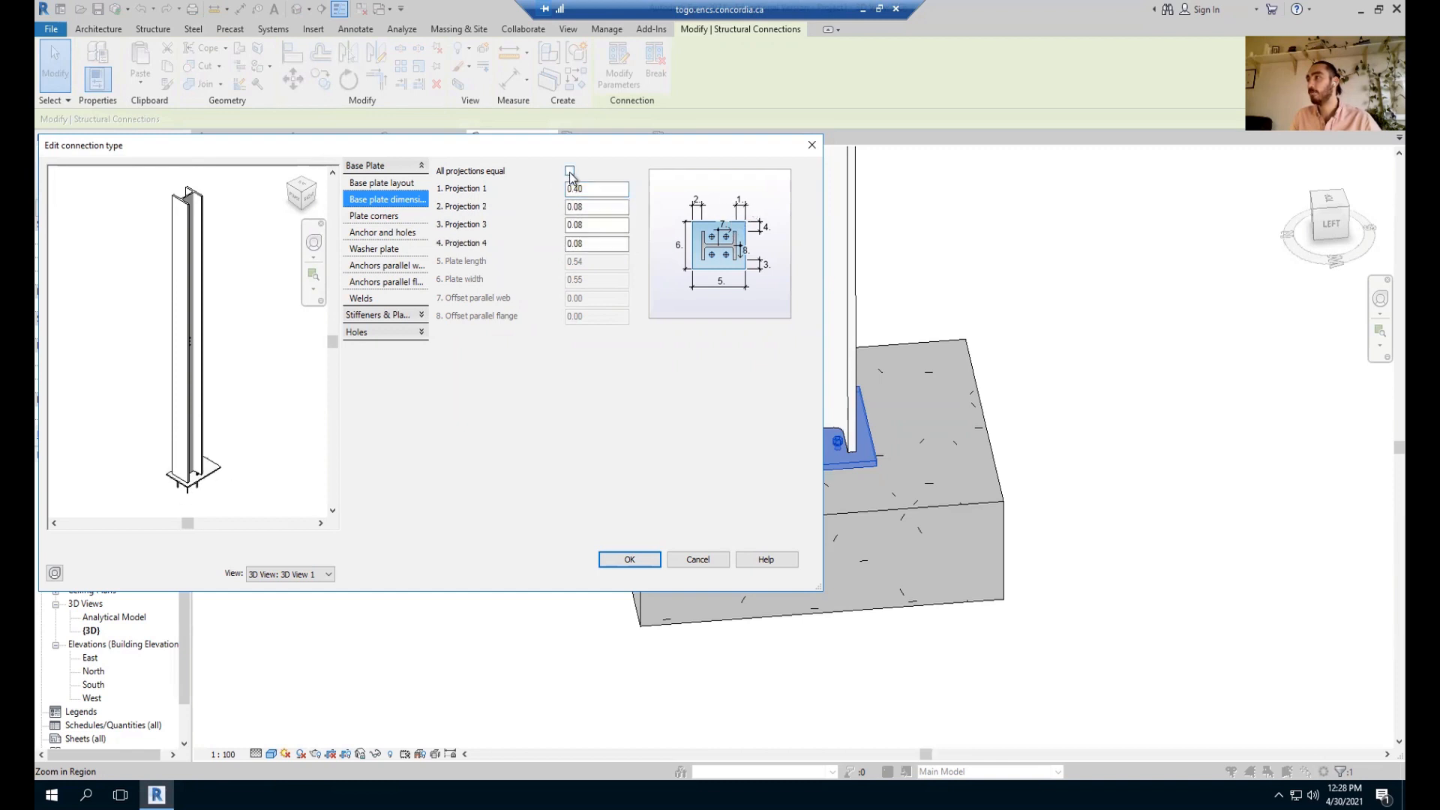
pyautogui.click(569, 172)
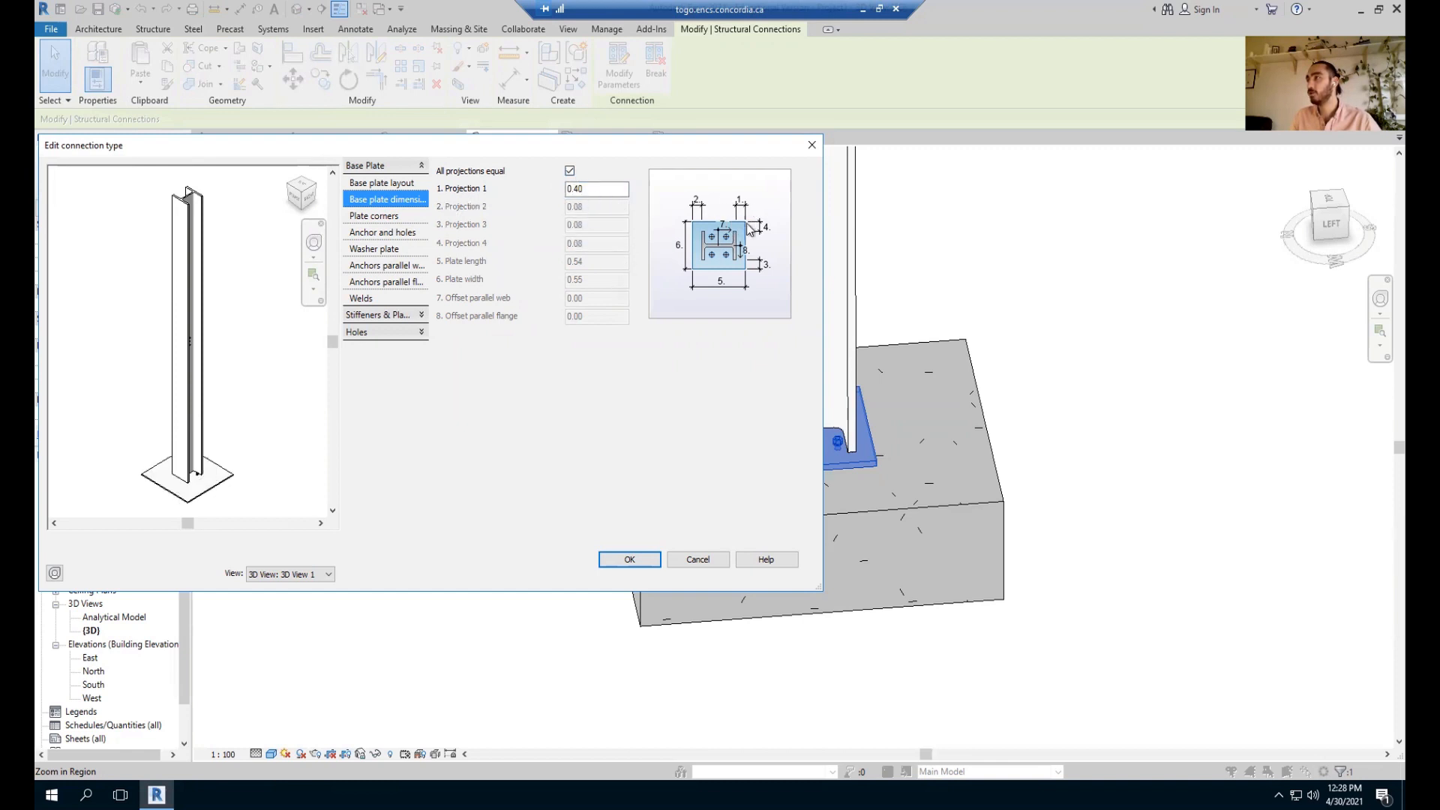
pyautogui.scroll(4, 227, 435)
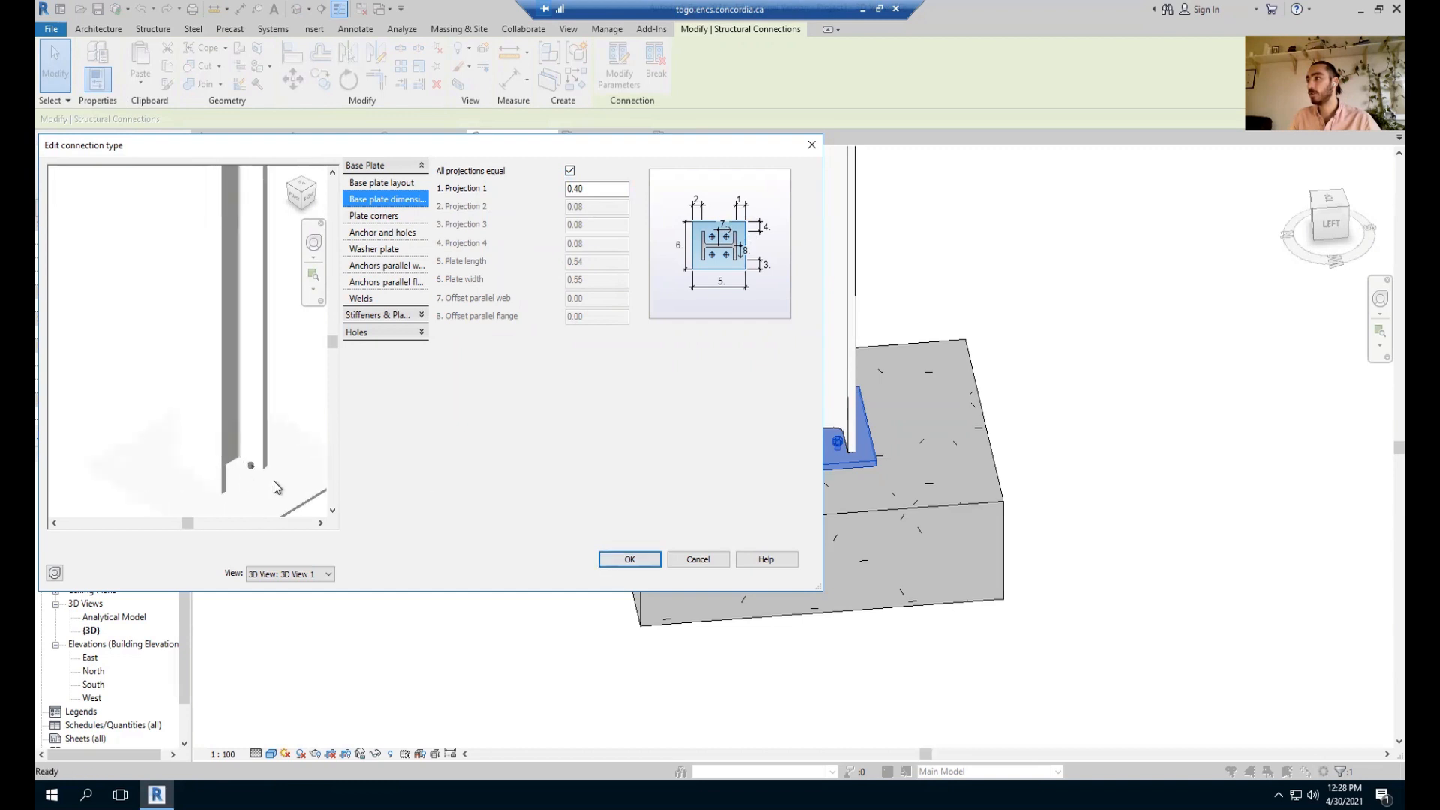
# Accept the edited base plate parameters and apply them to the connection on the footing.
pyautogui.moveTo(239, 417); pyautogui.dragTo(218, 396, button='middle')
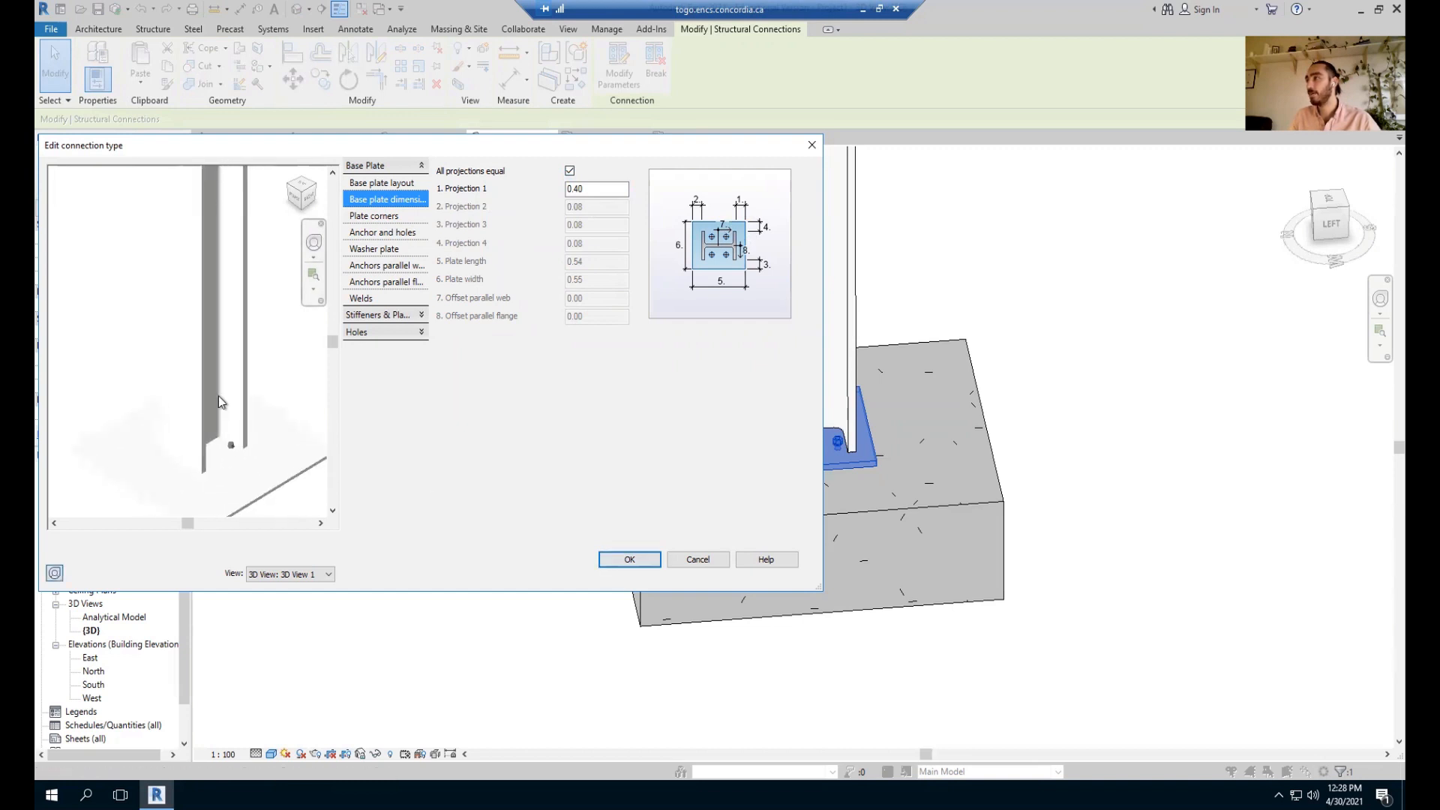
pyautogui.click(370, 184)
pyautogui.click(379, 200)
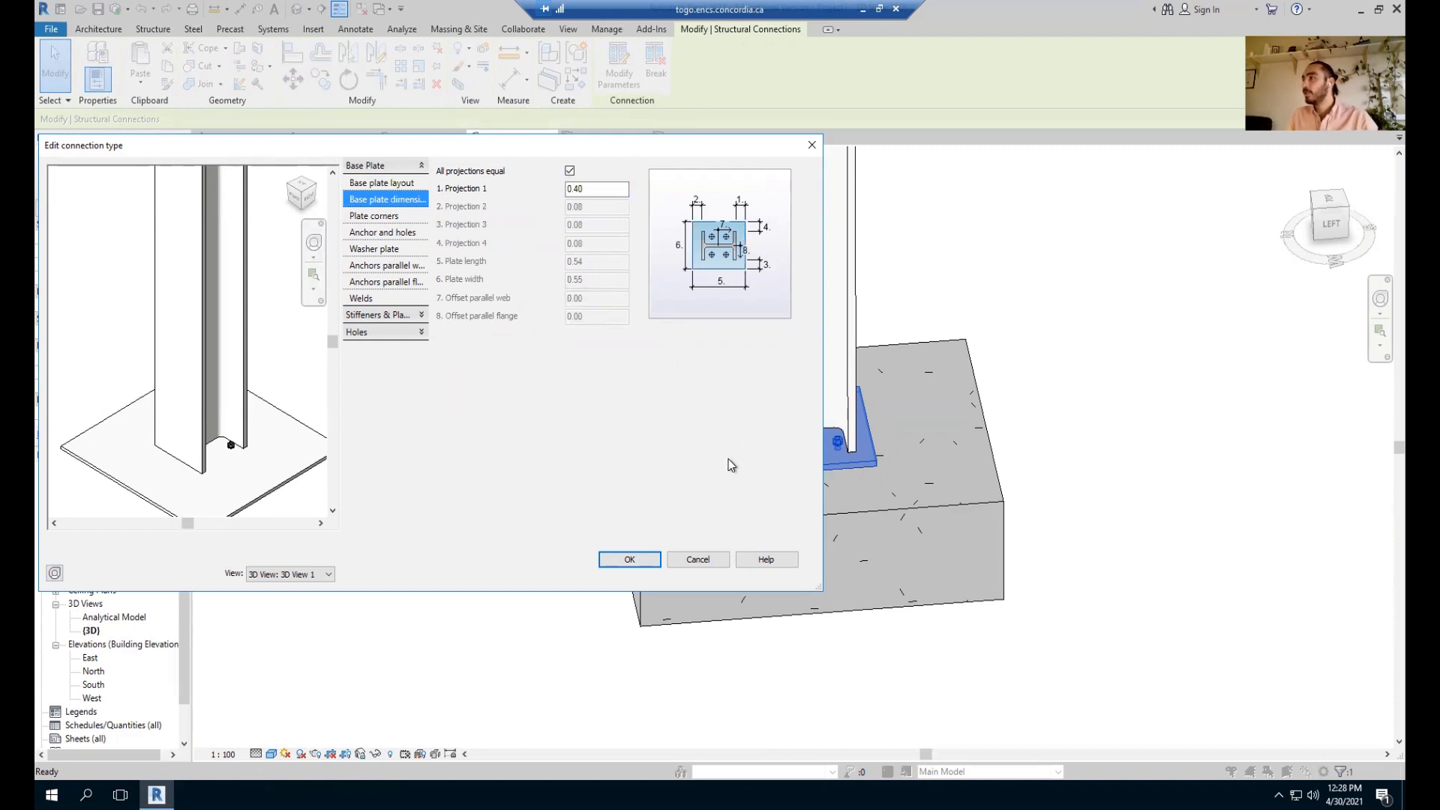
pyautogui.click(631, 560)
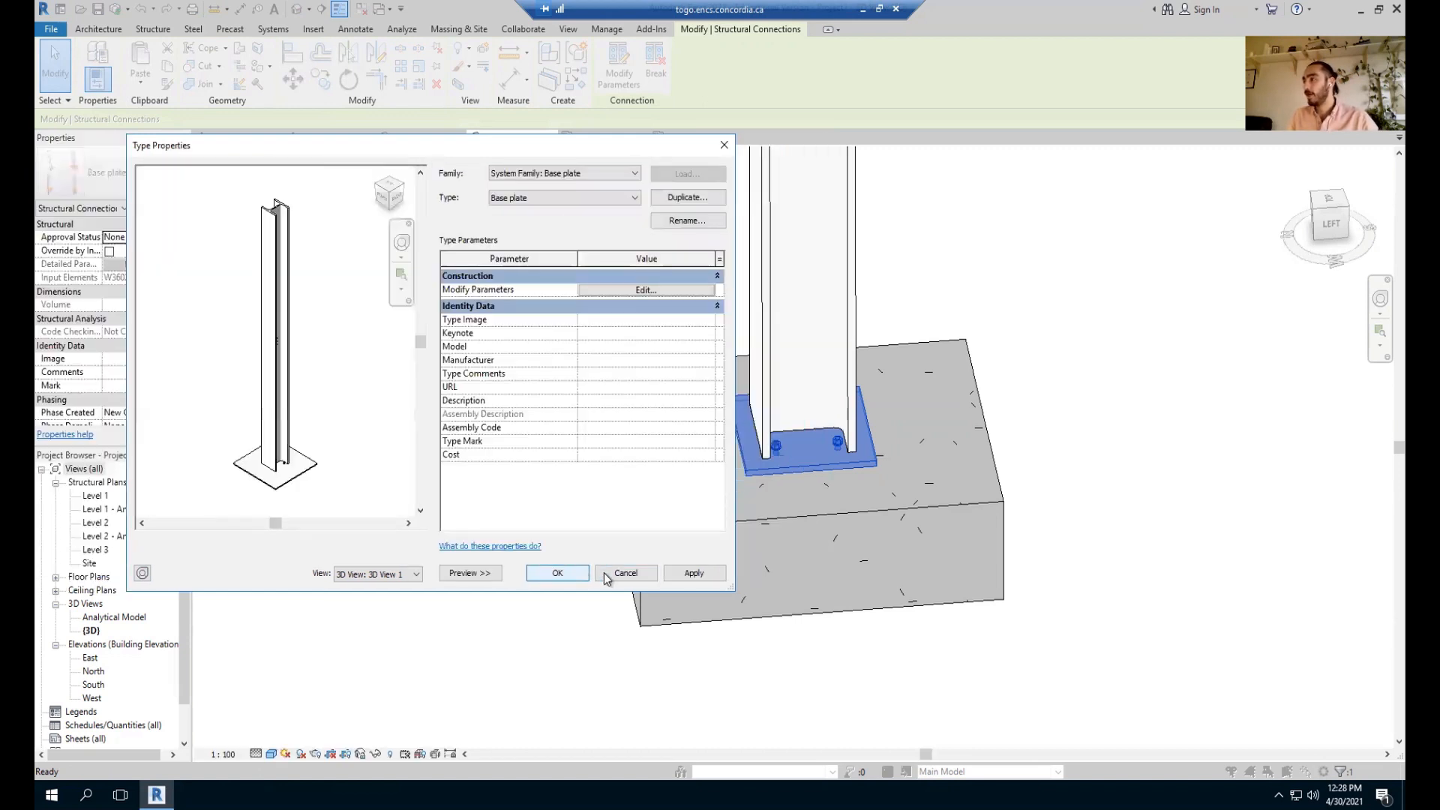
pyautogui.click(557, 572)
pyautogui.click(1088, 417)
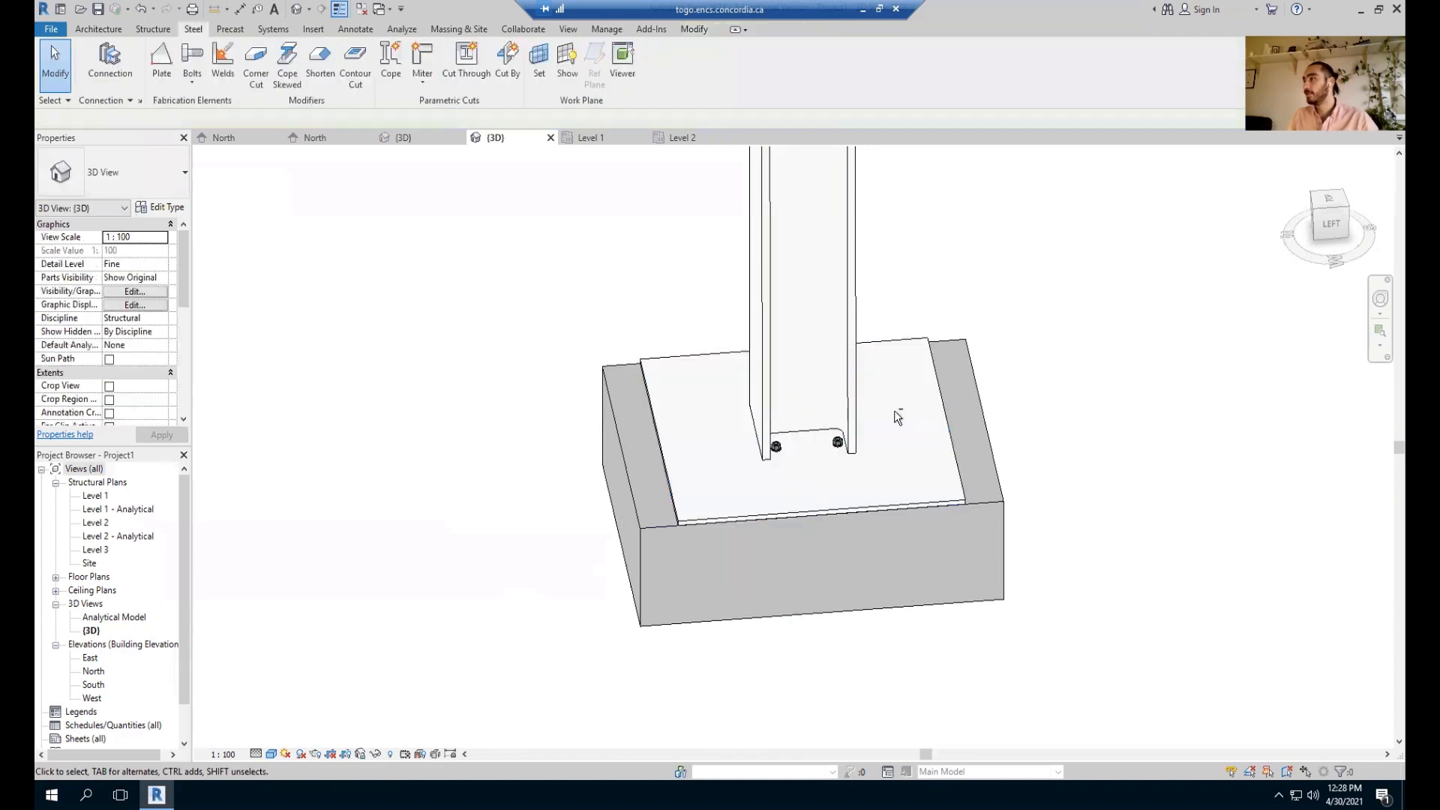
pyautogui.keyDown('shift'); pyautogui.moveTo(895, 412); pyautogui.dragTo(910, 488, button='middle'); pyautogui.keyUp('shift')
# In the Level 1 structural plan, place an aligned dimension above the footing across the base plate's side edges, parallel to the column flanges.
pyautogui.click(240, 9)
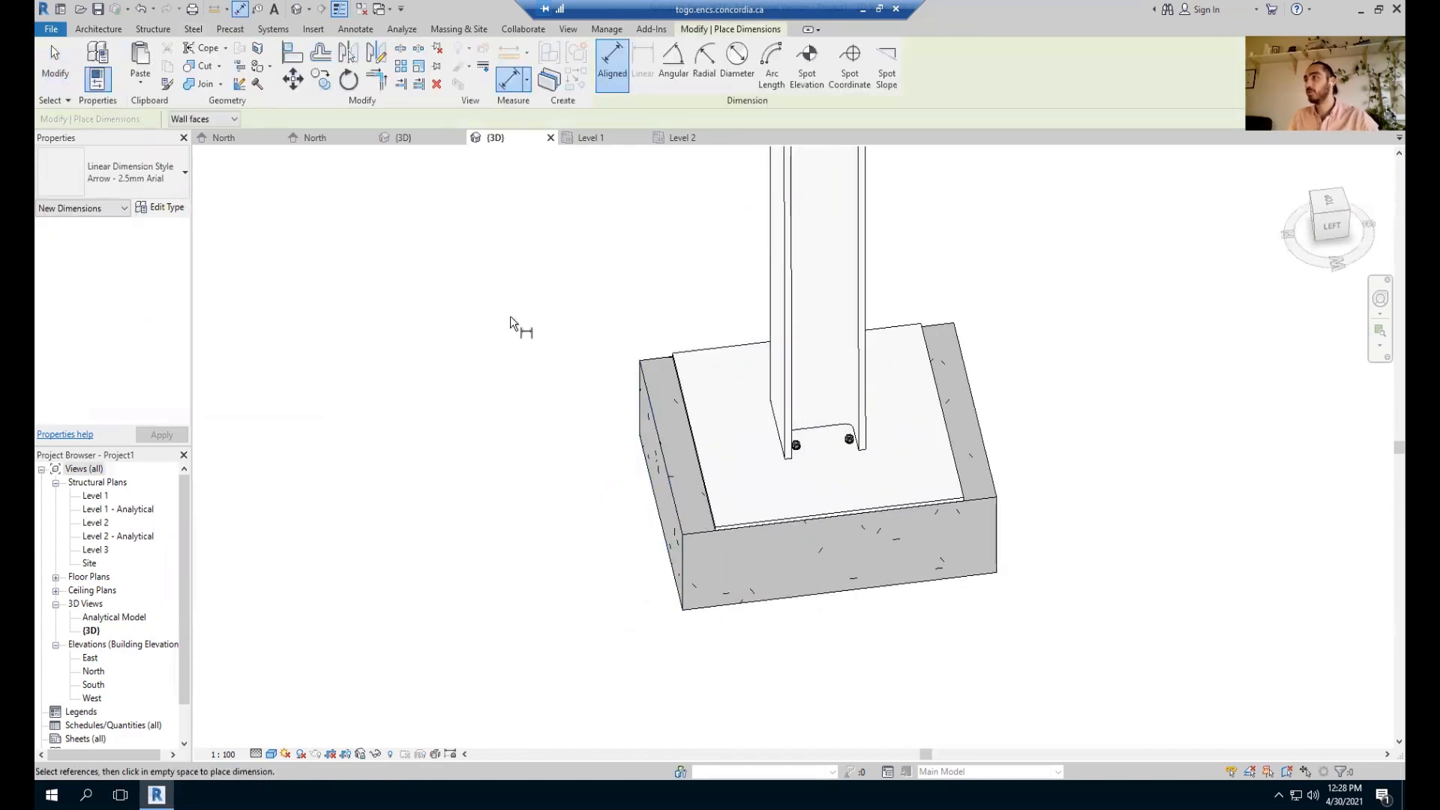
pyautogui.press('Escape')
pyautogui.doubleClick(118, 497)
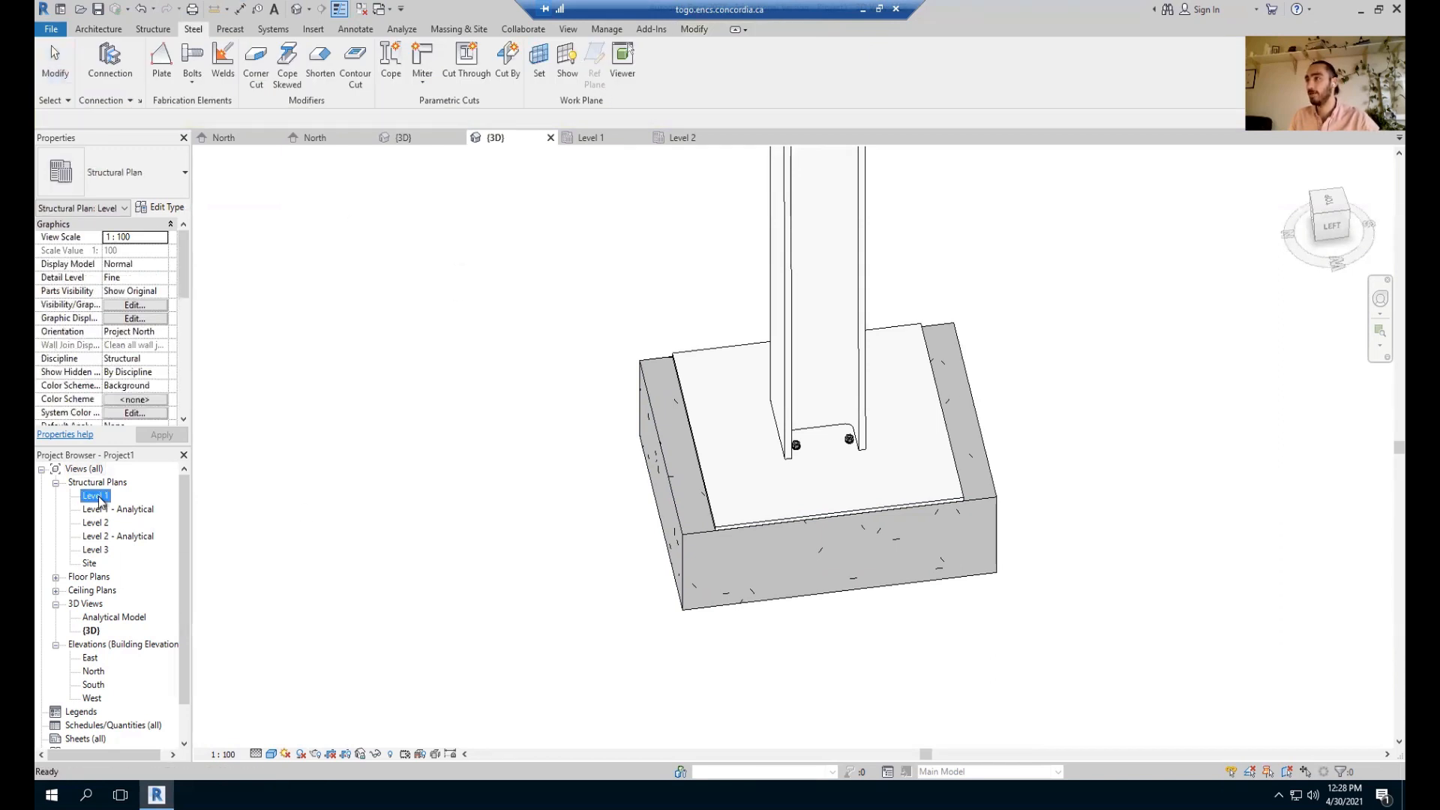
pyautogui.scroll(6, 766, 465)
pyautogui.moveTo(769, 698); pyautogui.dragTo(747, 432, button='middle')
pyautogui.scroll(9, 735, 372)
pyautogui.moveTo(845, 448); pyautogui.dragTo(864, 541, button='middle')
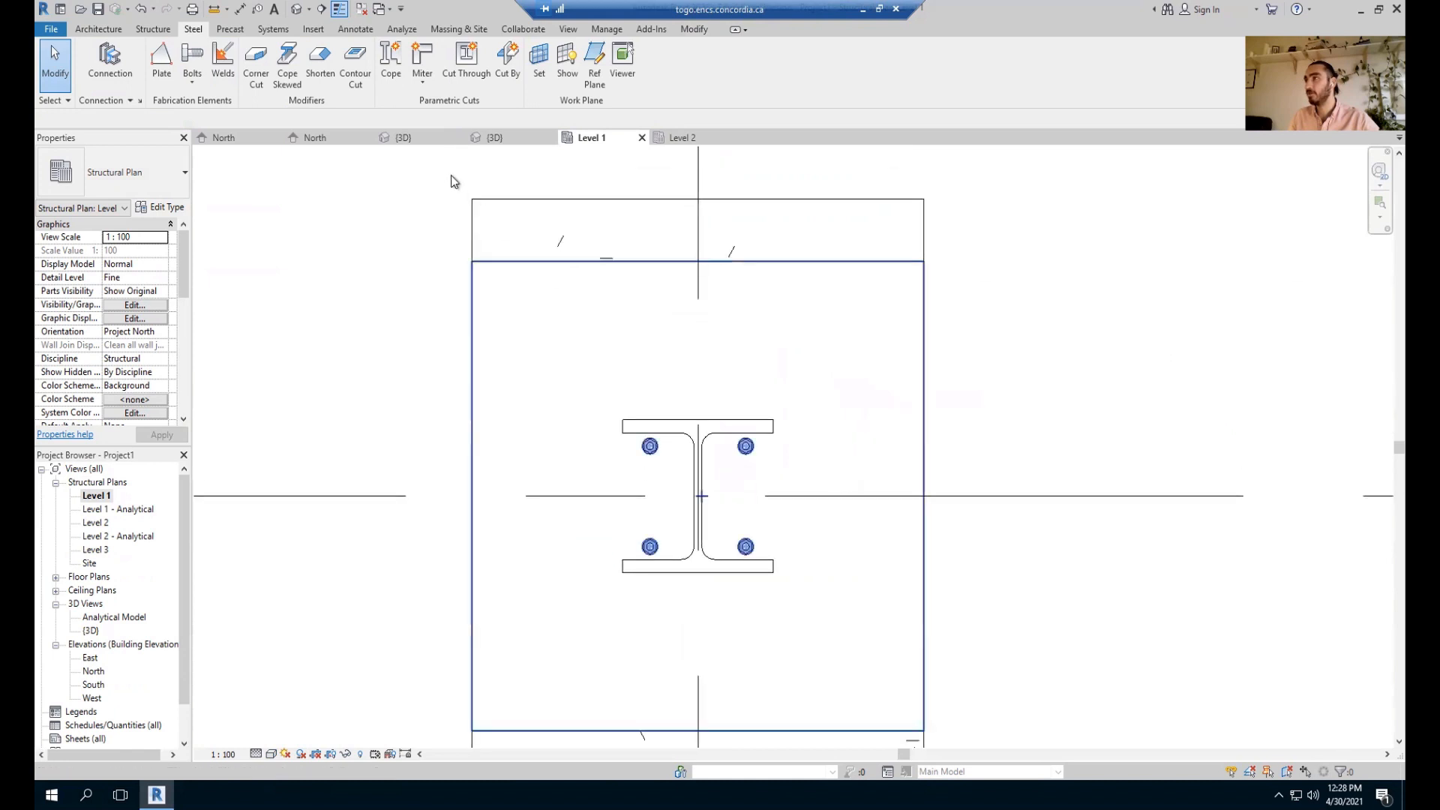
pyautogui.click(241, 9)
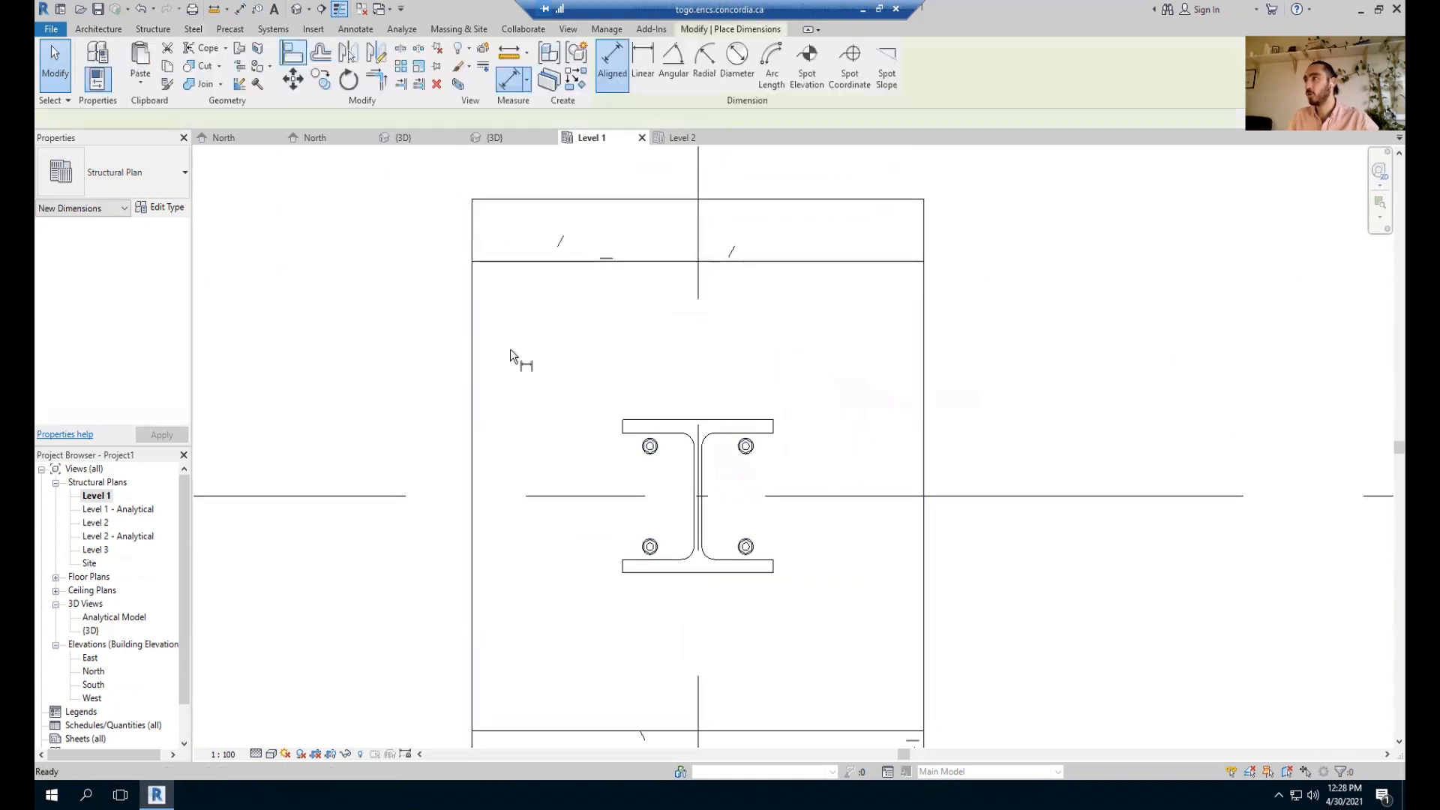
pyautogui.click(472, 338)
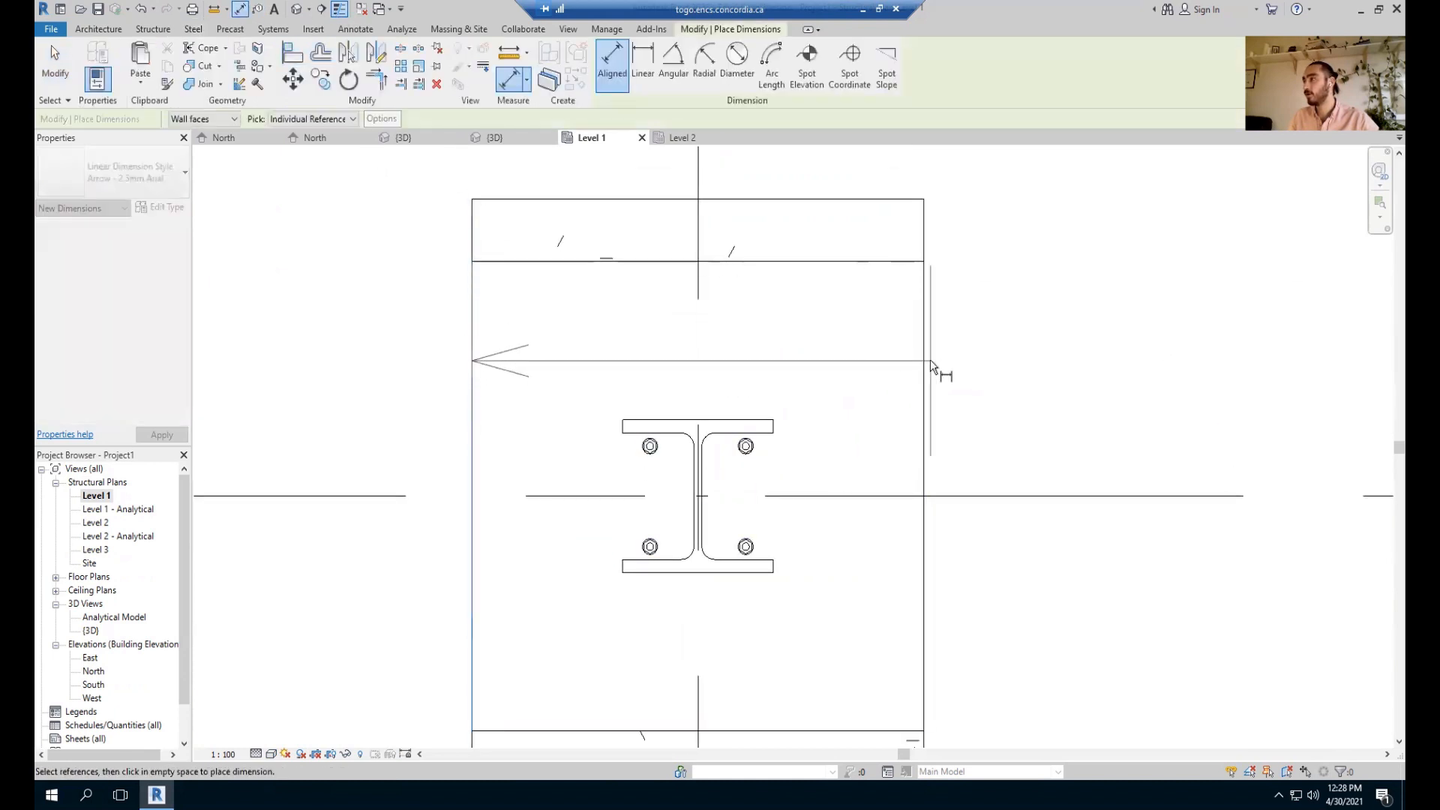
pyautogui.click(928, 360)
pyautogui.scroll(-3, 750, 353)
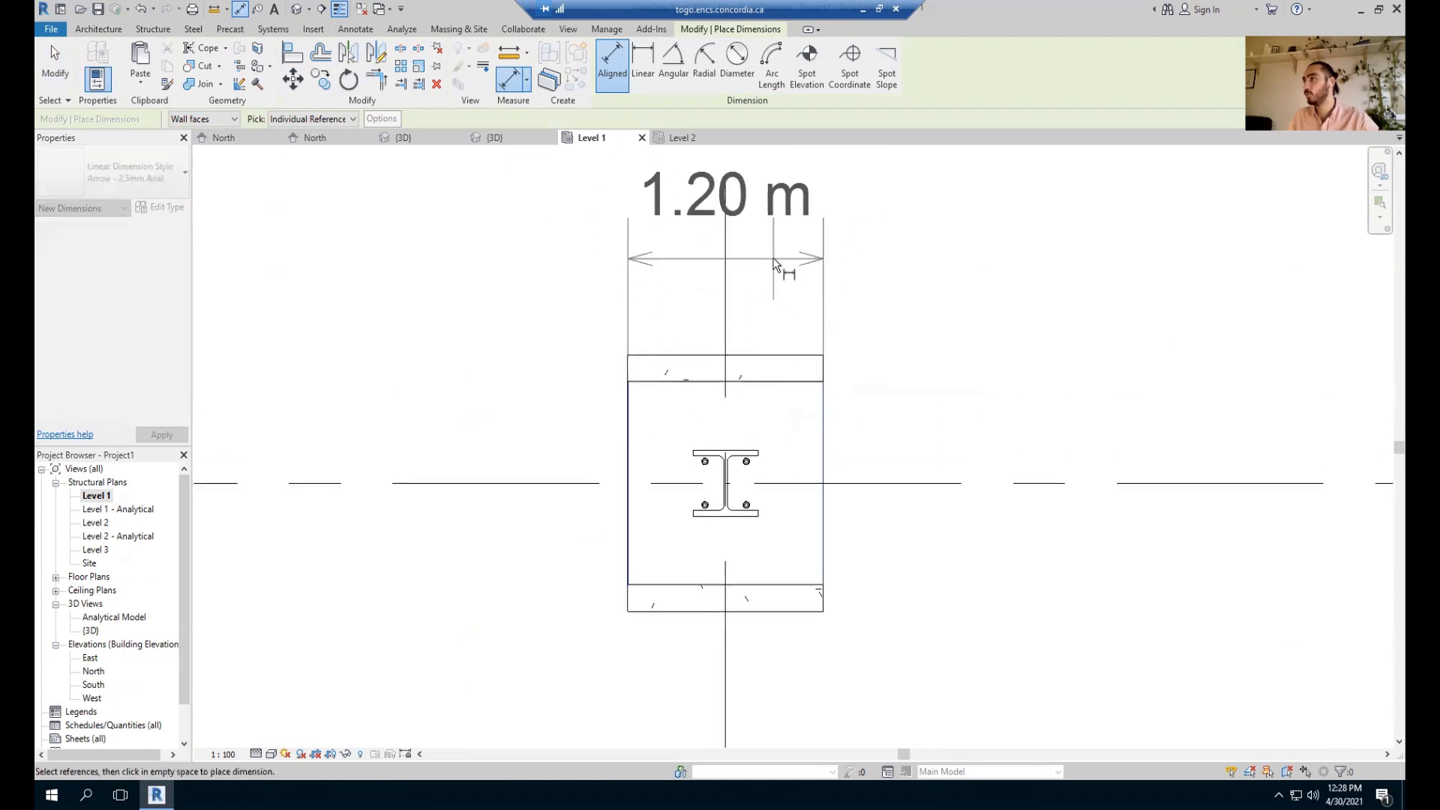
pyautogui.click(781, 272)
# Place an aligned dimension beside the footing between the base plate's two edges parallel to the column flanges.
pyautogui.click(802, 382)
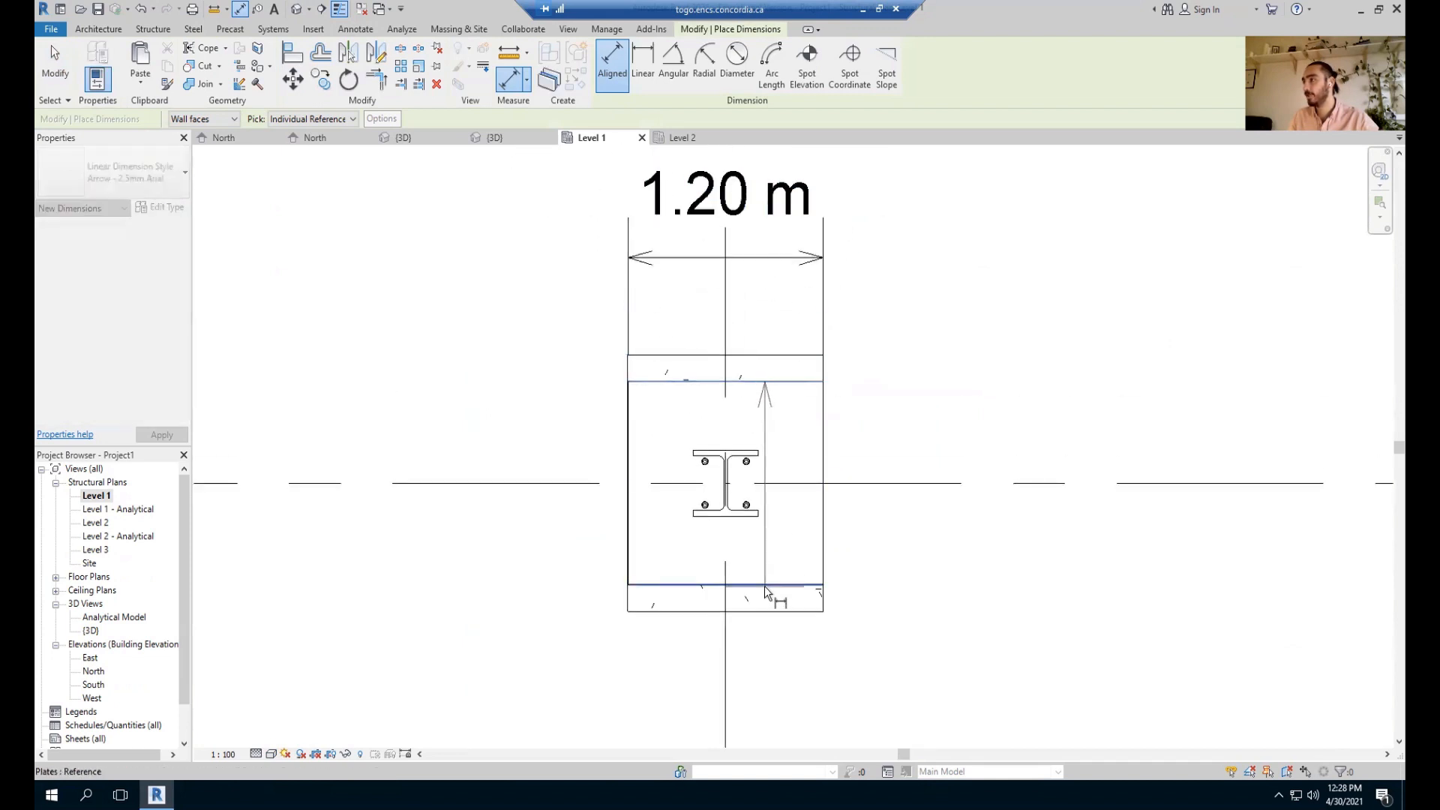
pyautogui.click(764, 588)
pyautogui.click(980, 543)
pyautogui.press('Escape')
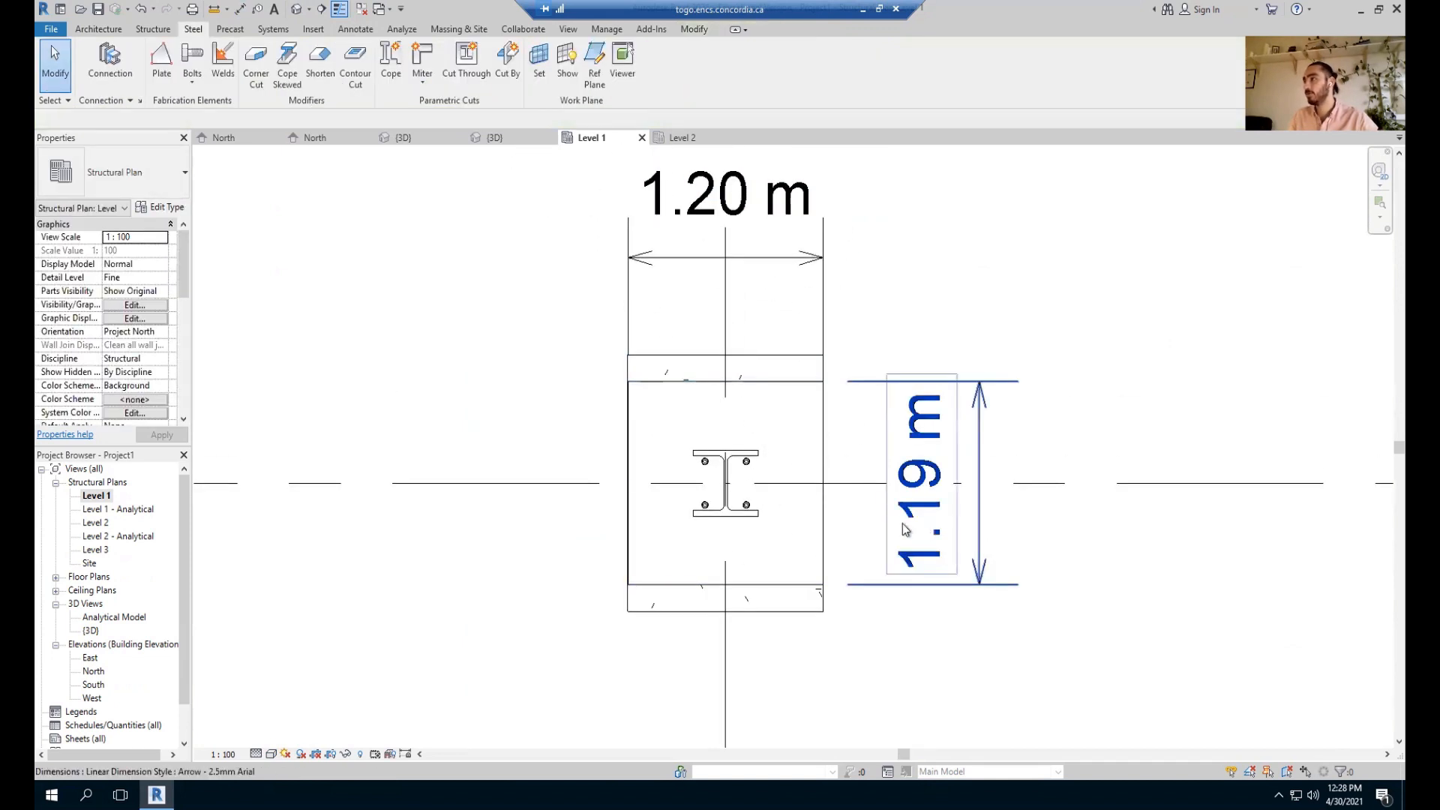
# Open the base plate connection type's parameters at the base plate dimensions.
pyautogui.click(781, 381)
pyautogui.click(166, 208)
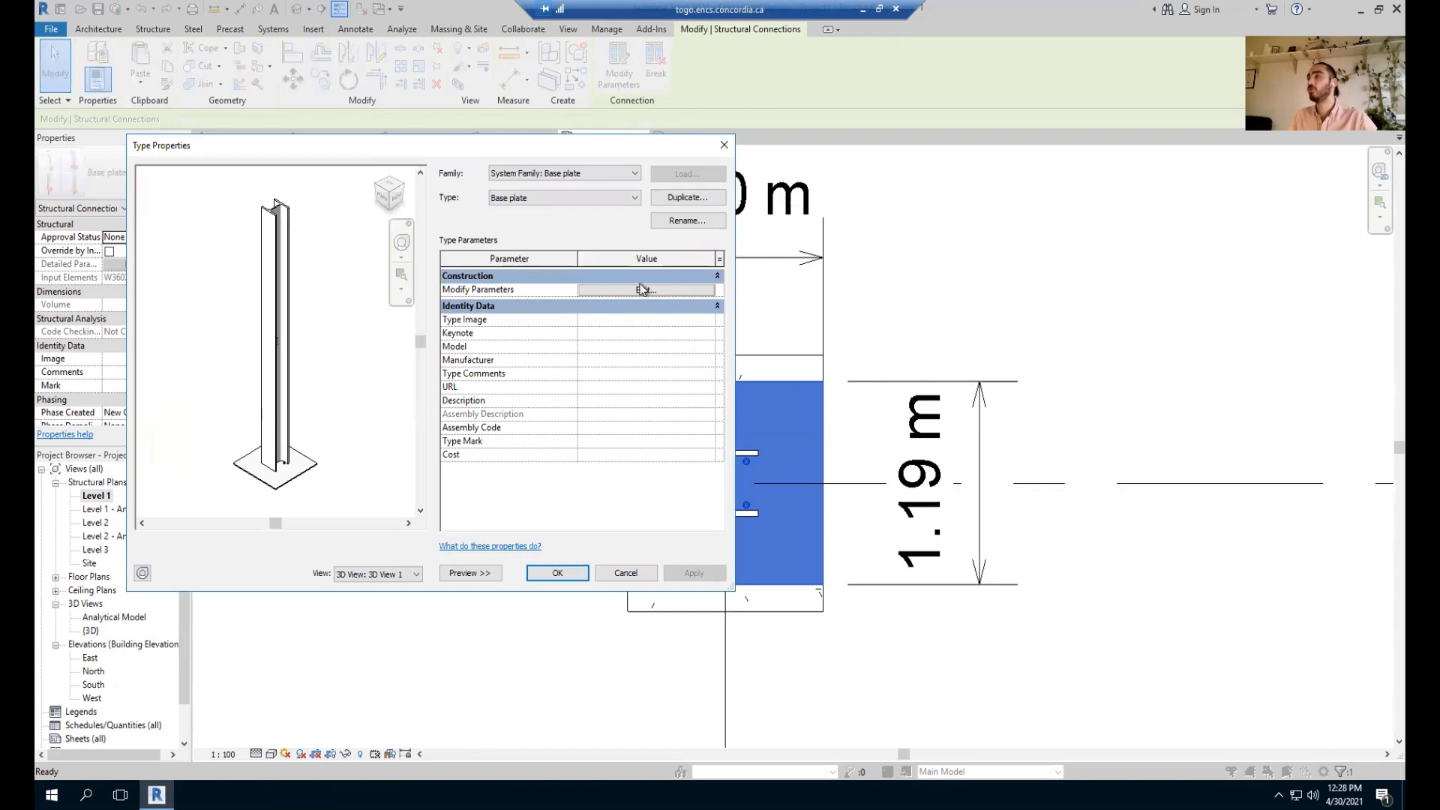
pyautogui.click(640, 292)
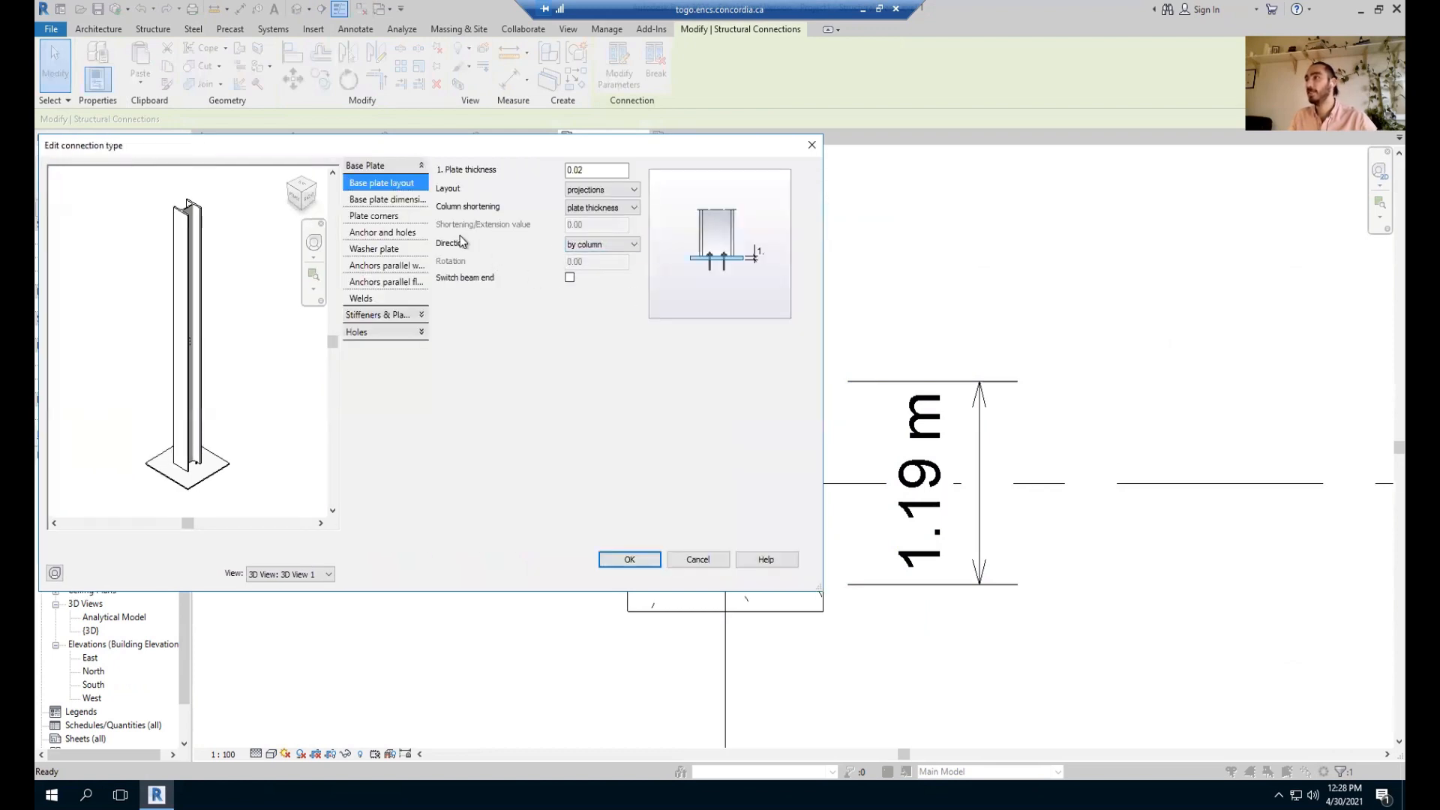
pyautogui.click(381, 201)
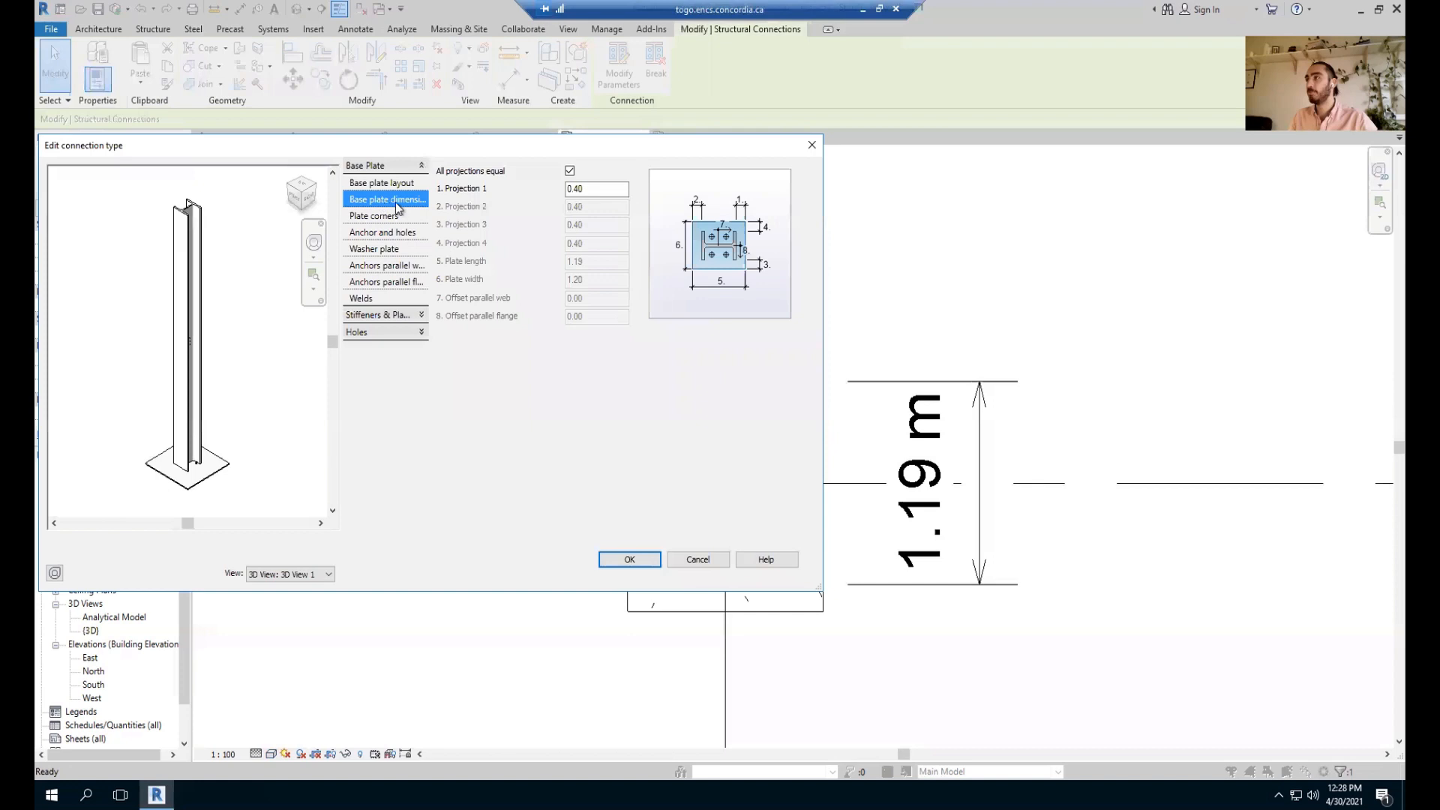
pyautogui.doubleClick(617, 192)
pyautogui.press('BackSpace')
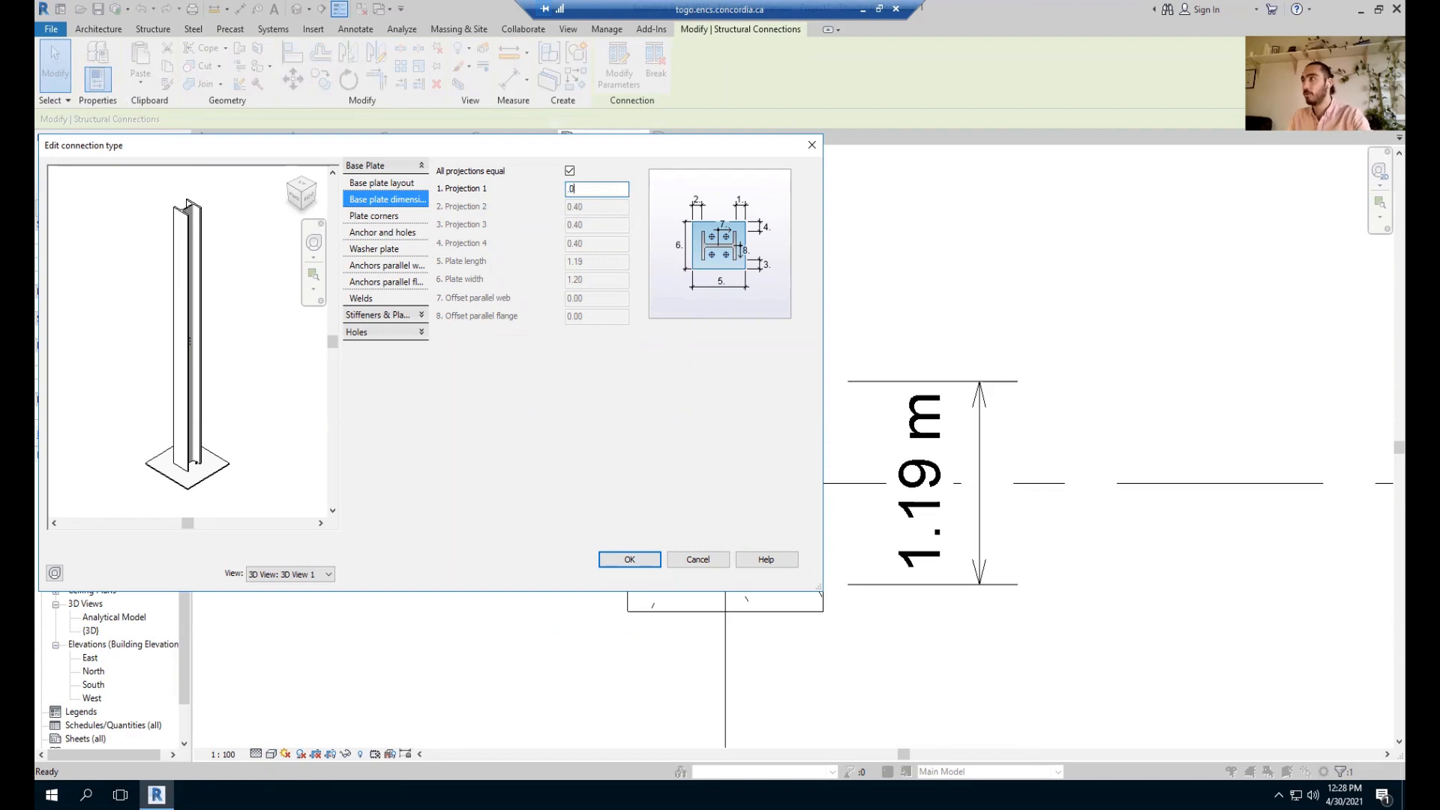
pyautogui.press('BackSpace')
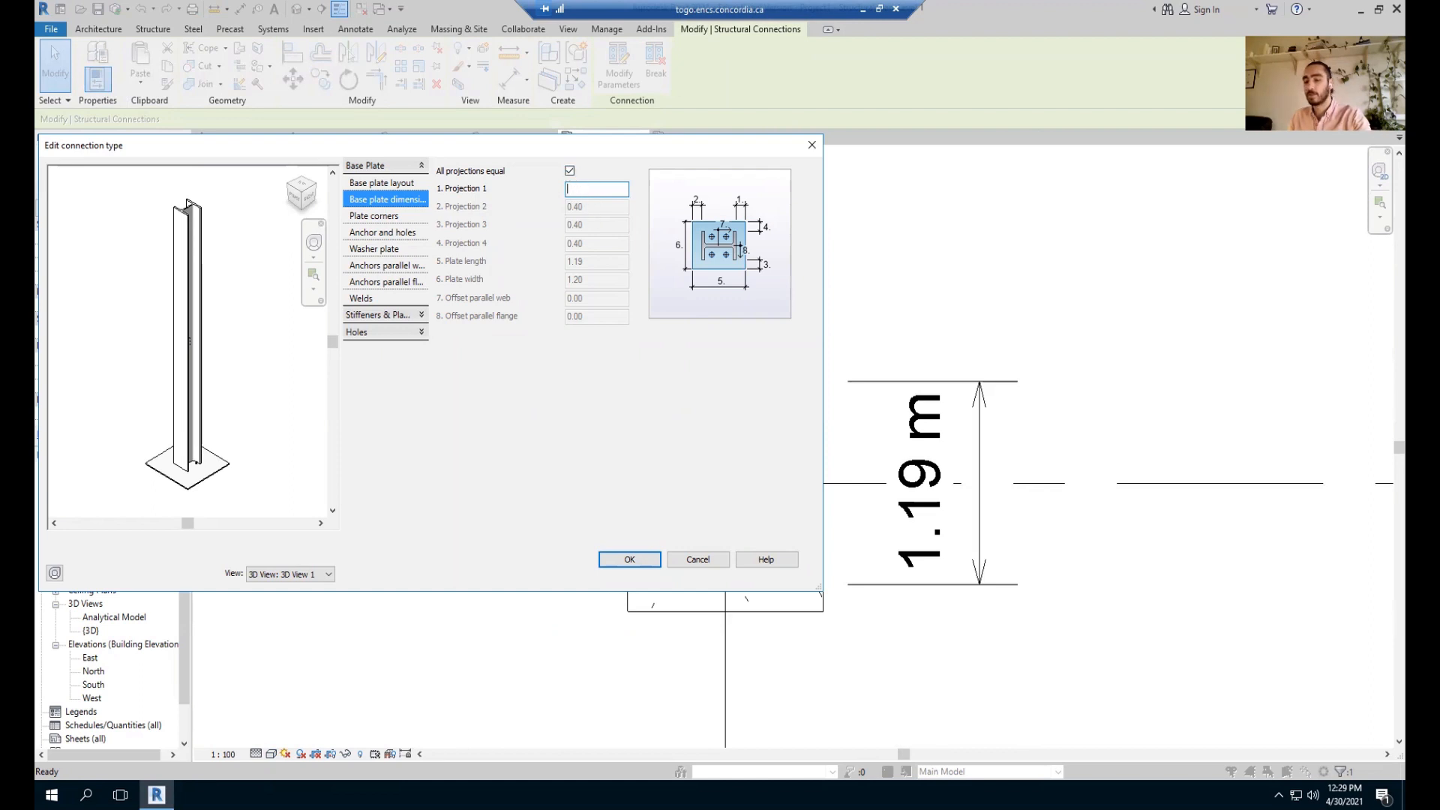
pyautogui.click(569, 172)
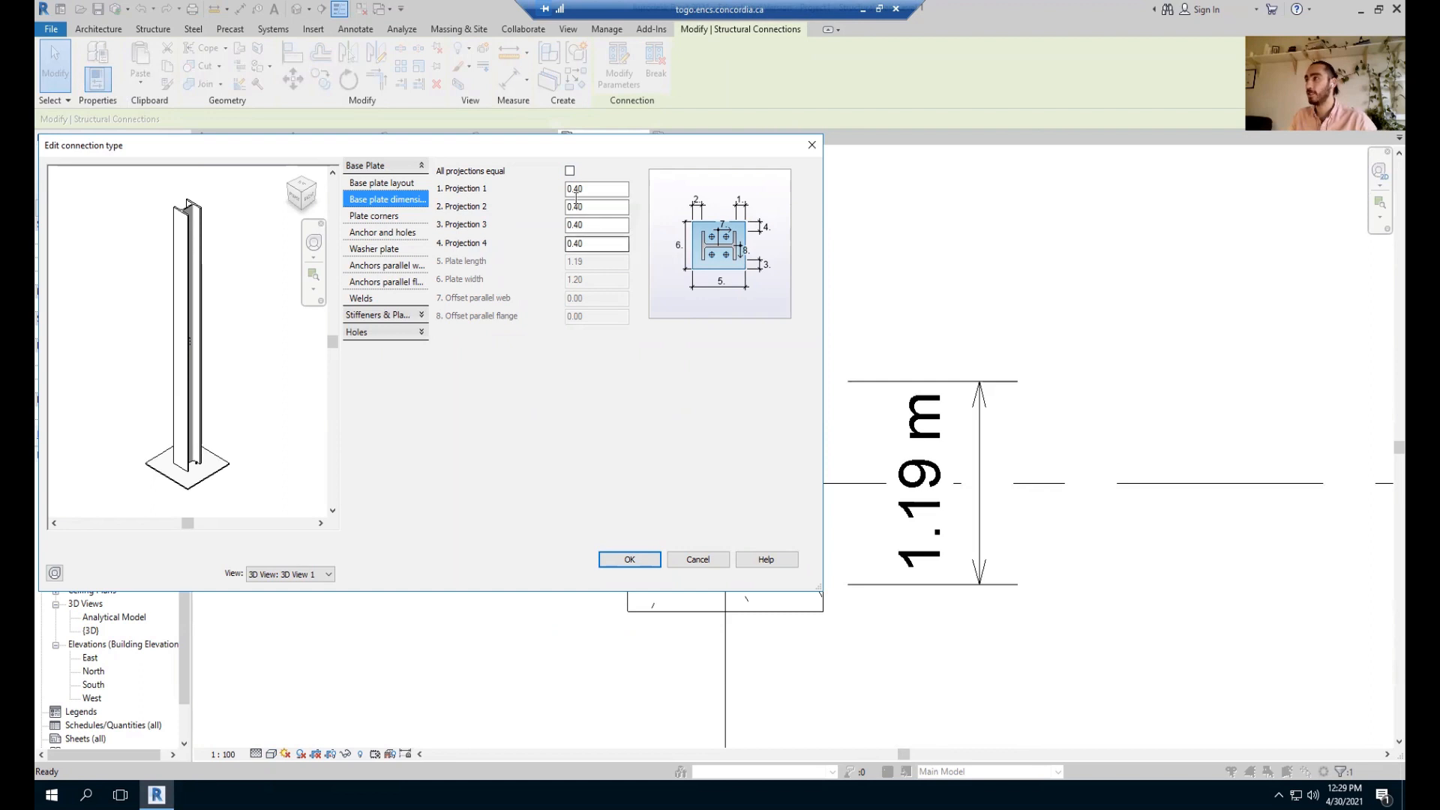
pyautogui.click(571, 171)
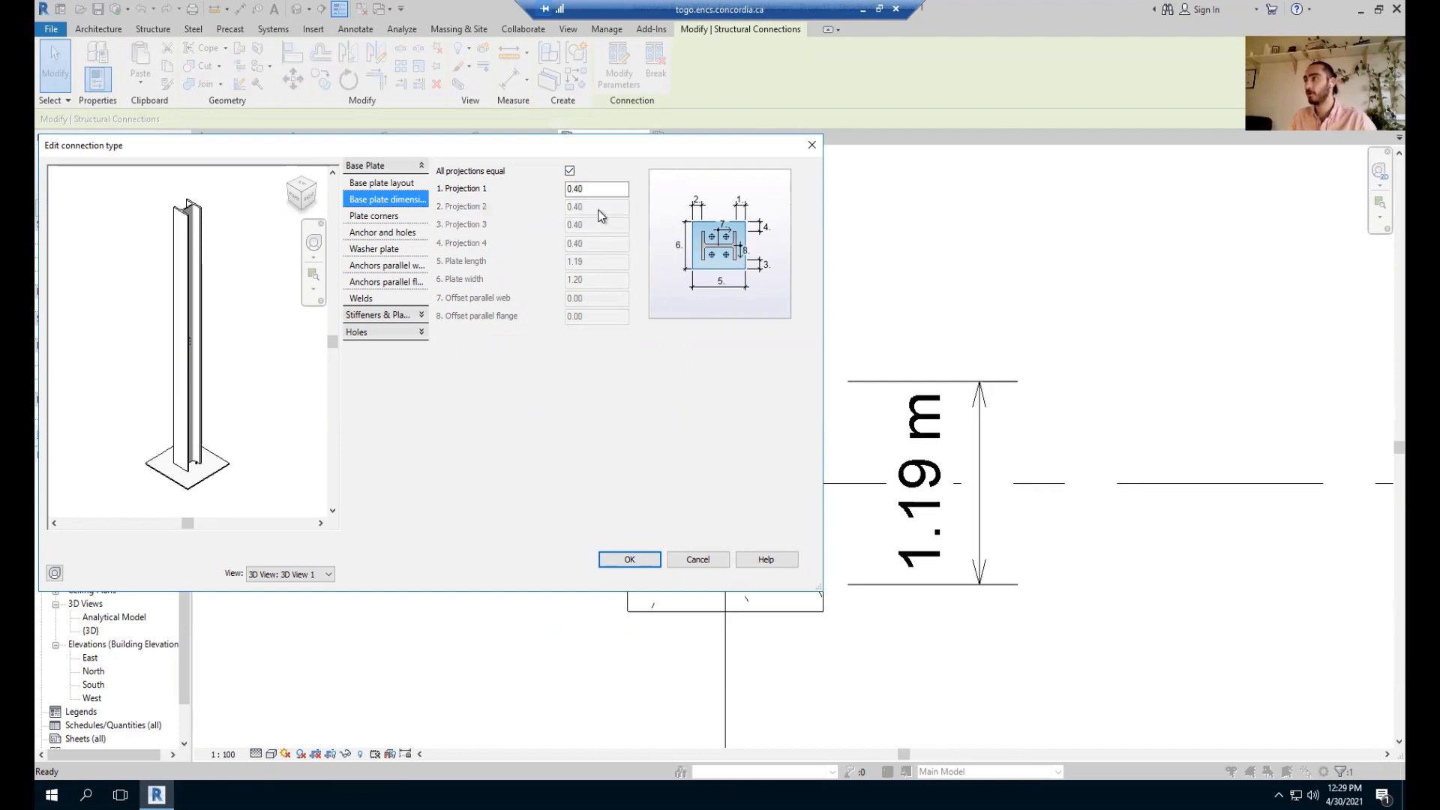
# Set the base plate layout to total and keep column shortening at plate thickness.
pyautogui.click(383, 185)
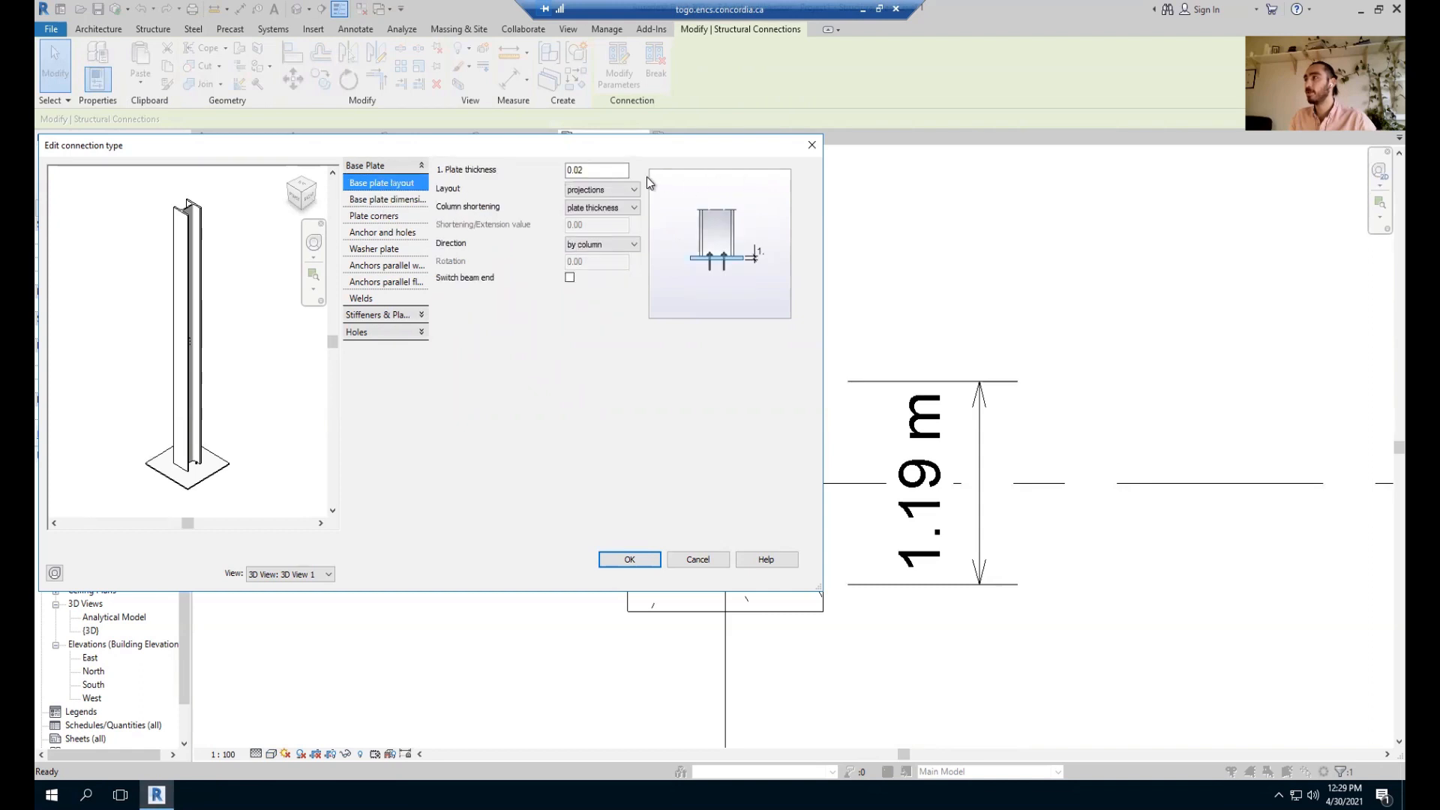
pyautogui.click(614, 189)
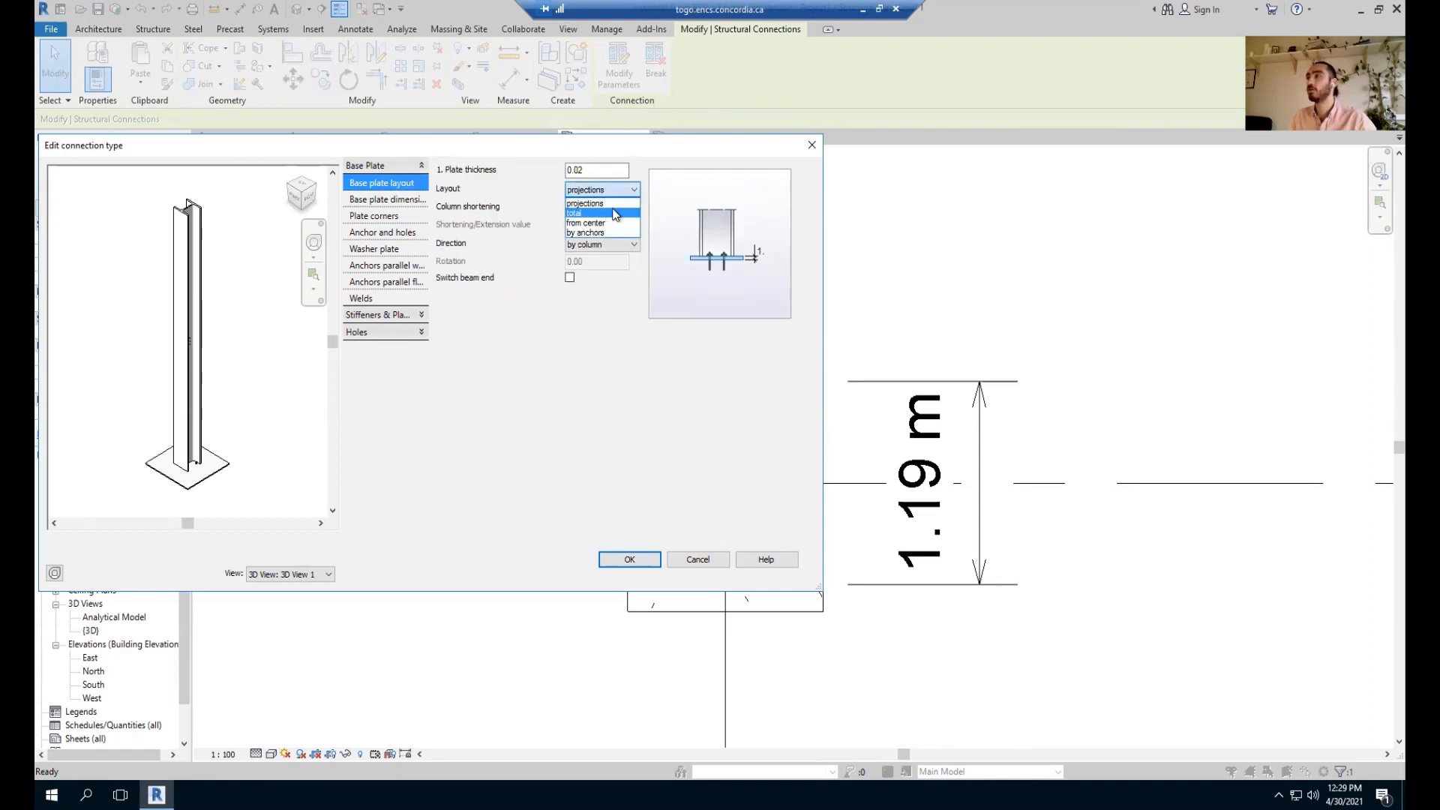
pyautogui.click(613, 214)
pyautogui.click(604, 208)
pyautogui.click(589, 219)
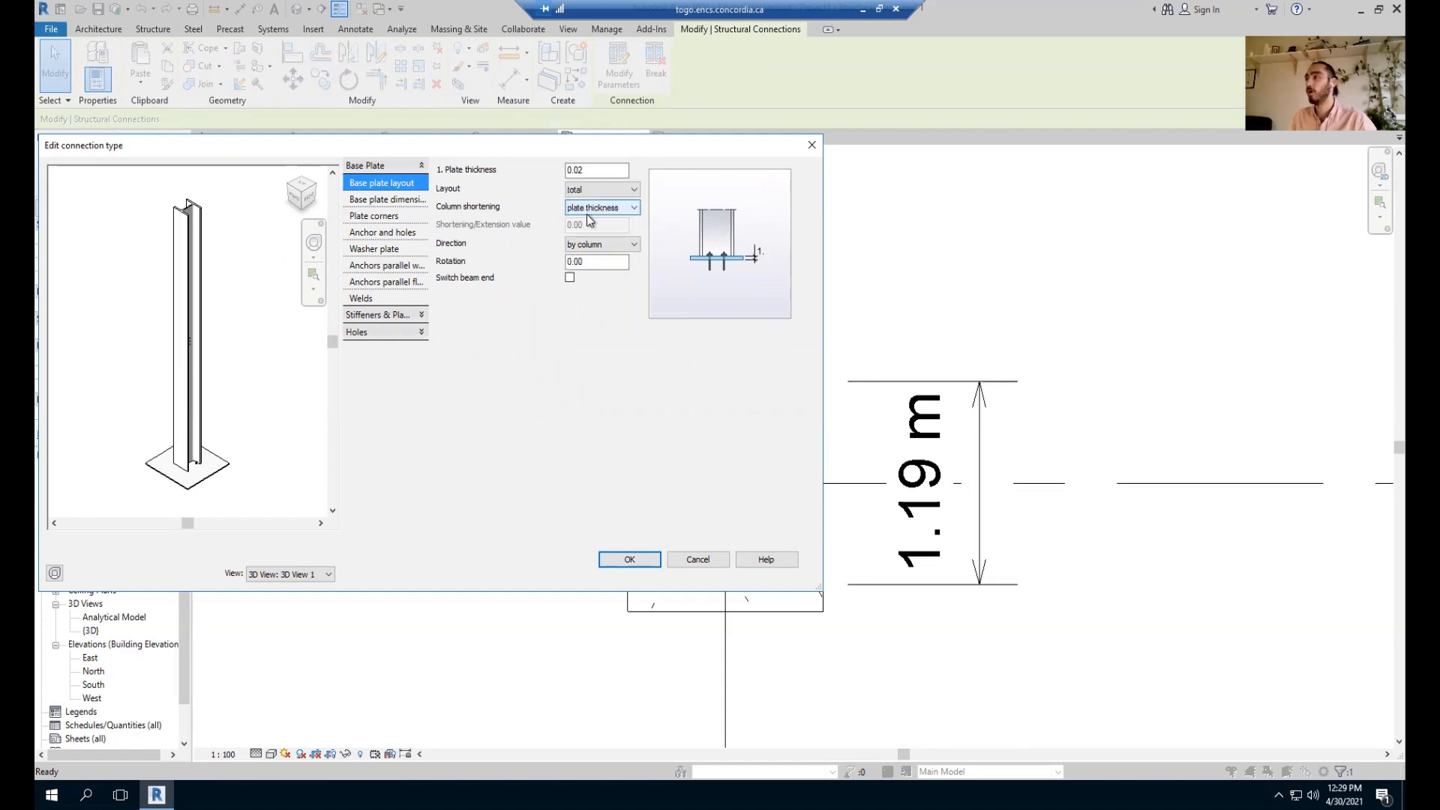
# Set the base plate's length and width to 0.80 each and apply the change to the connection type.
pyautogui.click(398, 201)
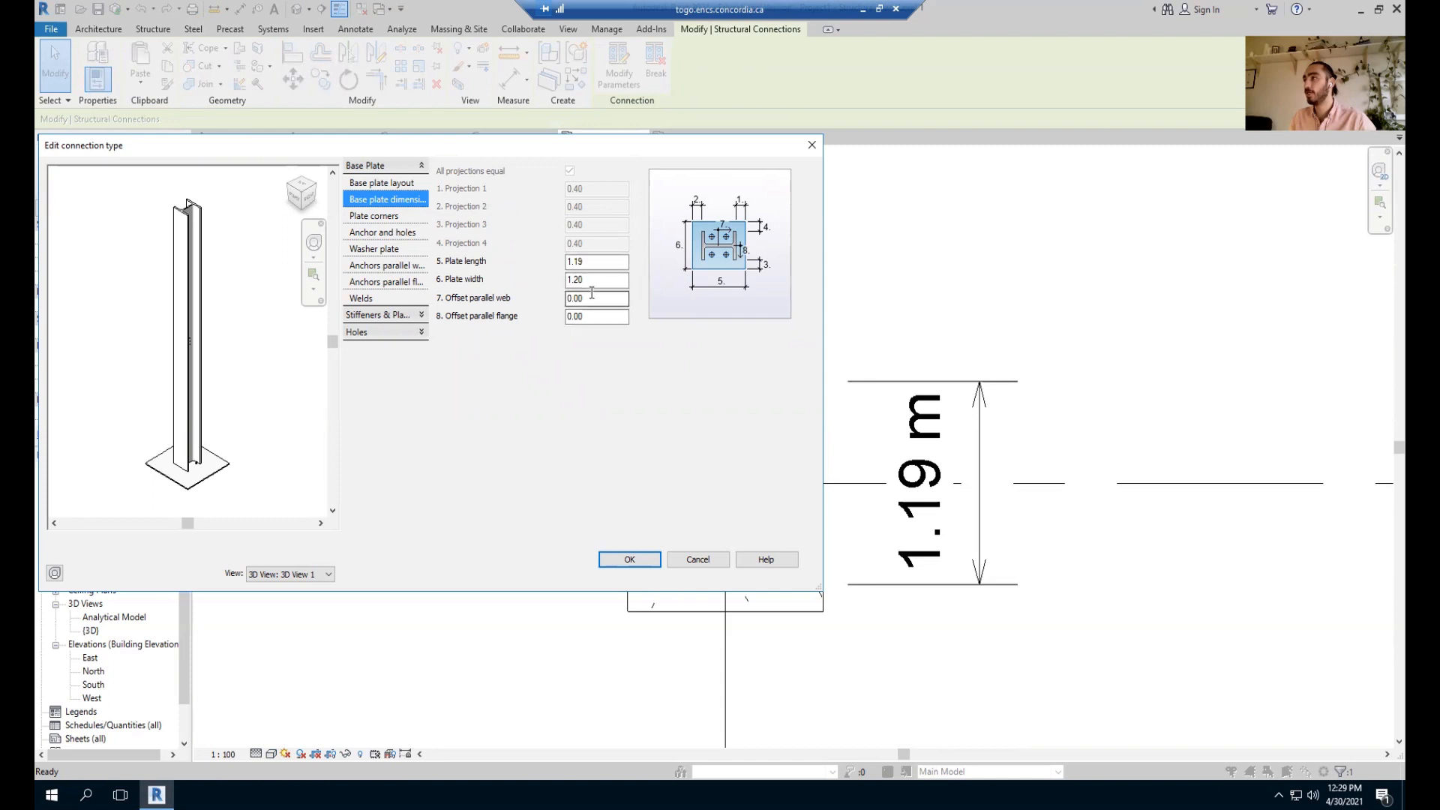
pyautogui.doubleClick(596, 261)
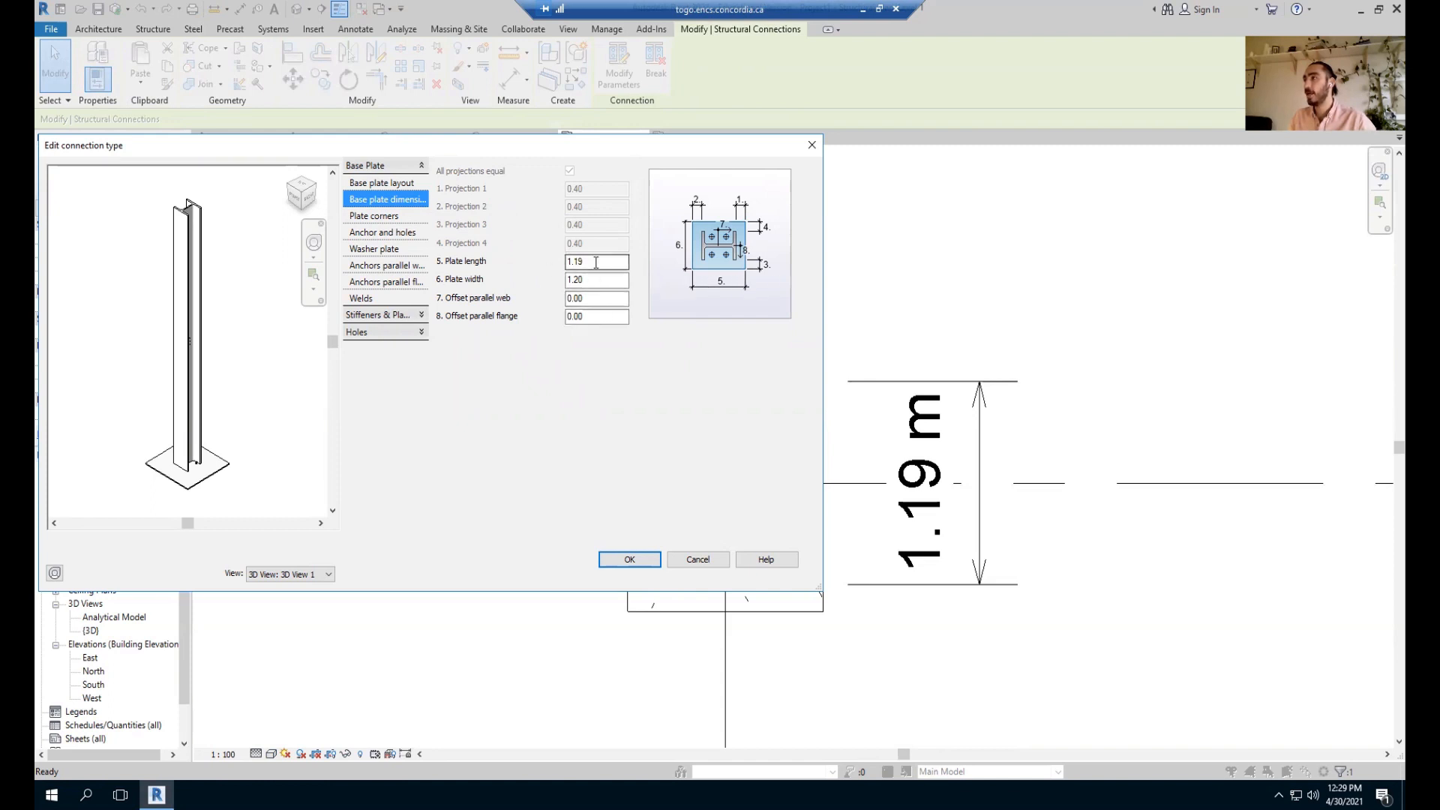
pyautogui.press('BackSpace')
pyautogui.write('.80')
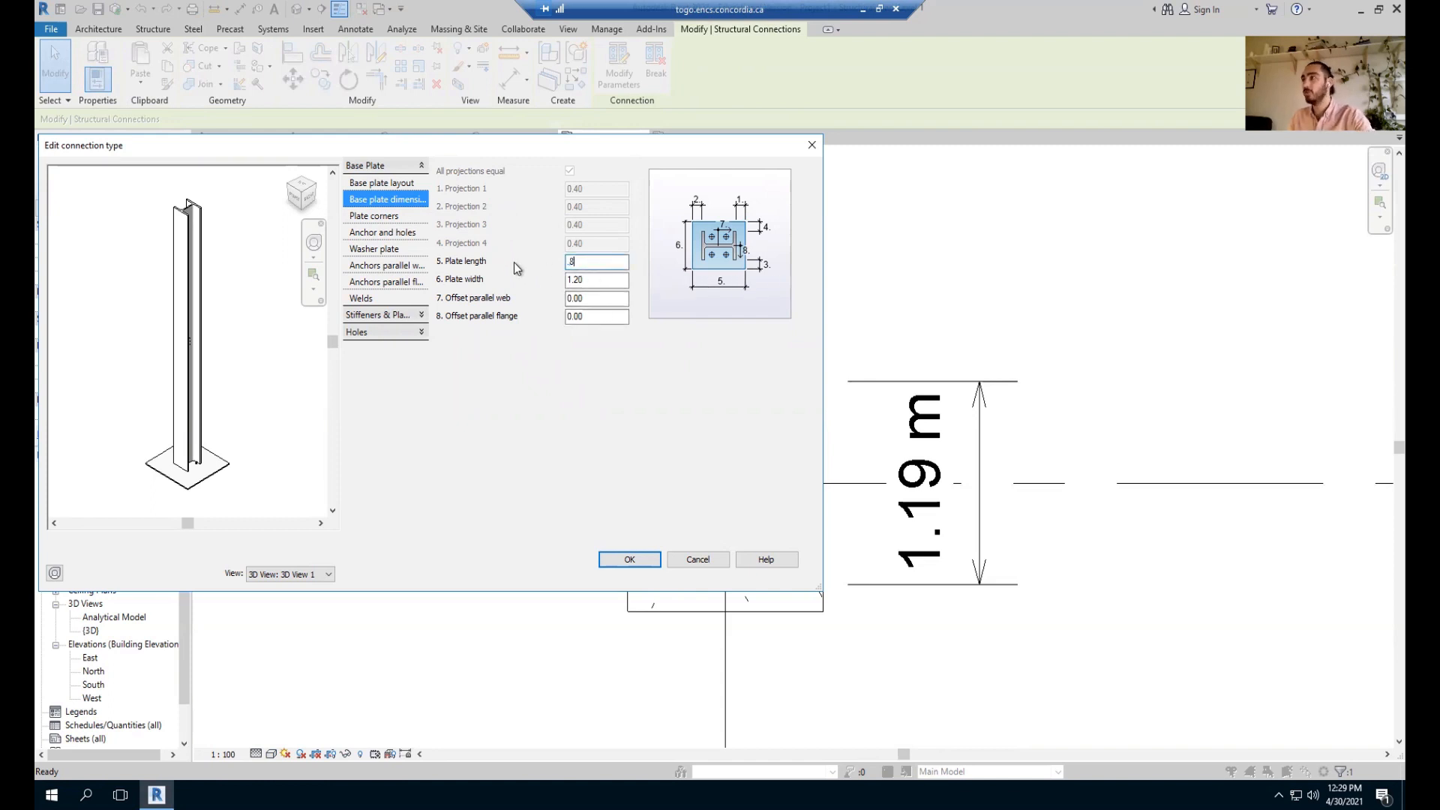
pyautogui.click(608, 281)
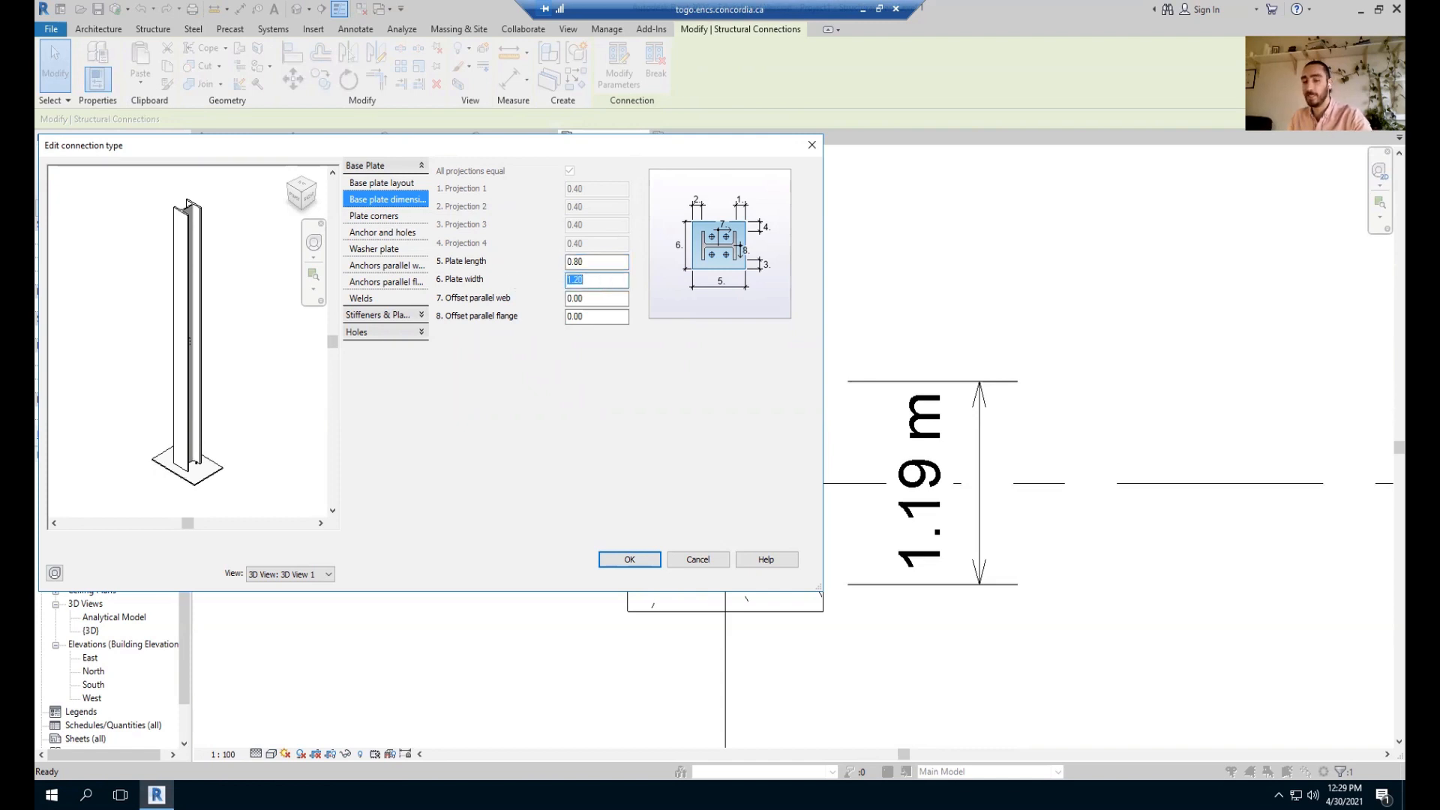
pyautogui.write('.80')
pyautogui.click(613, 264)
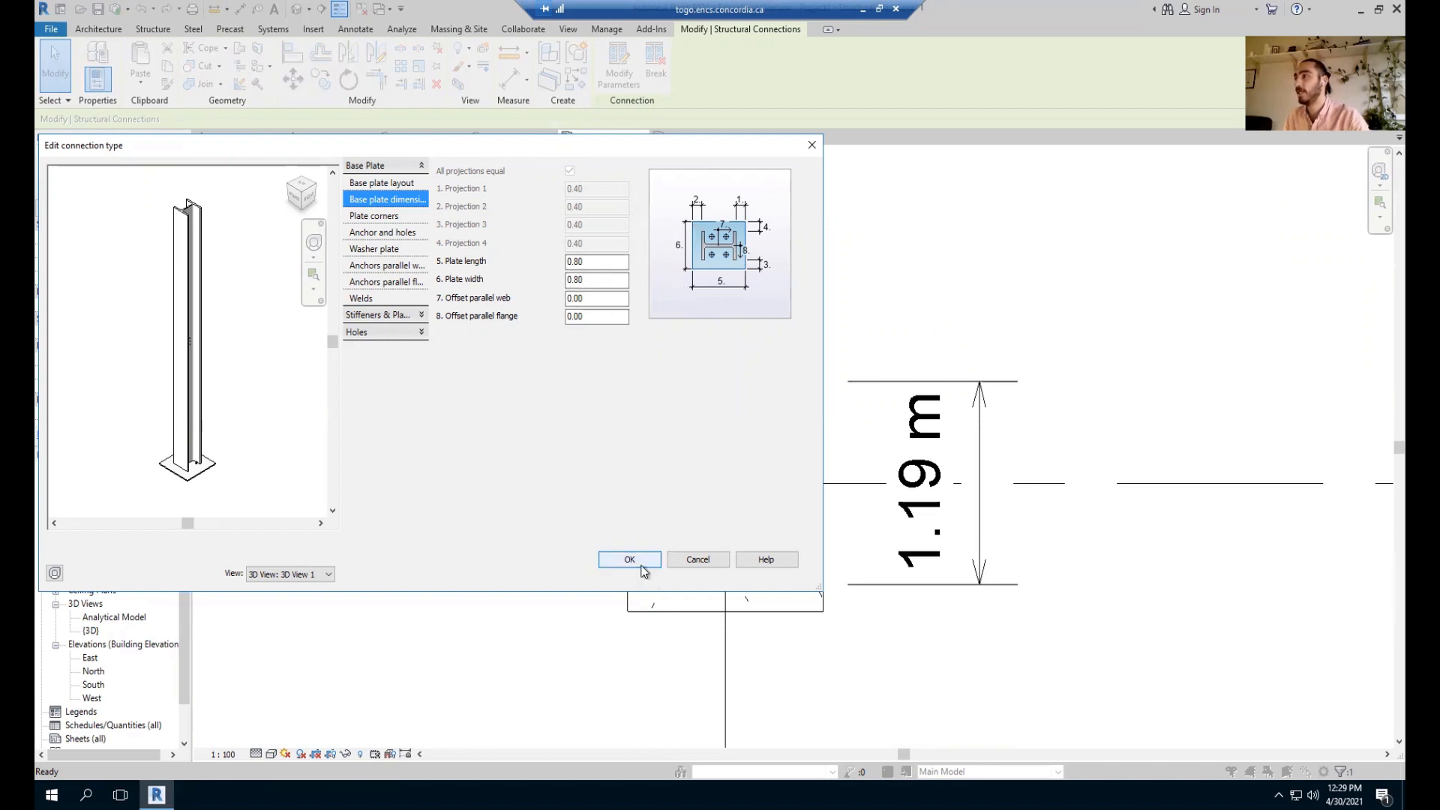
pyautogui.click(624, 563)
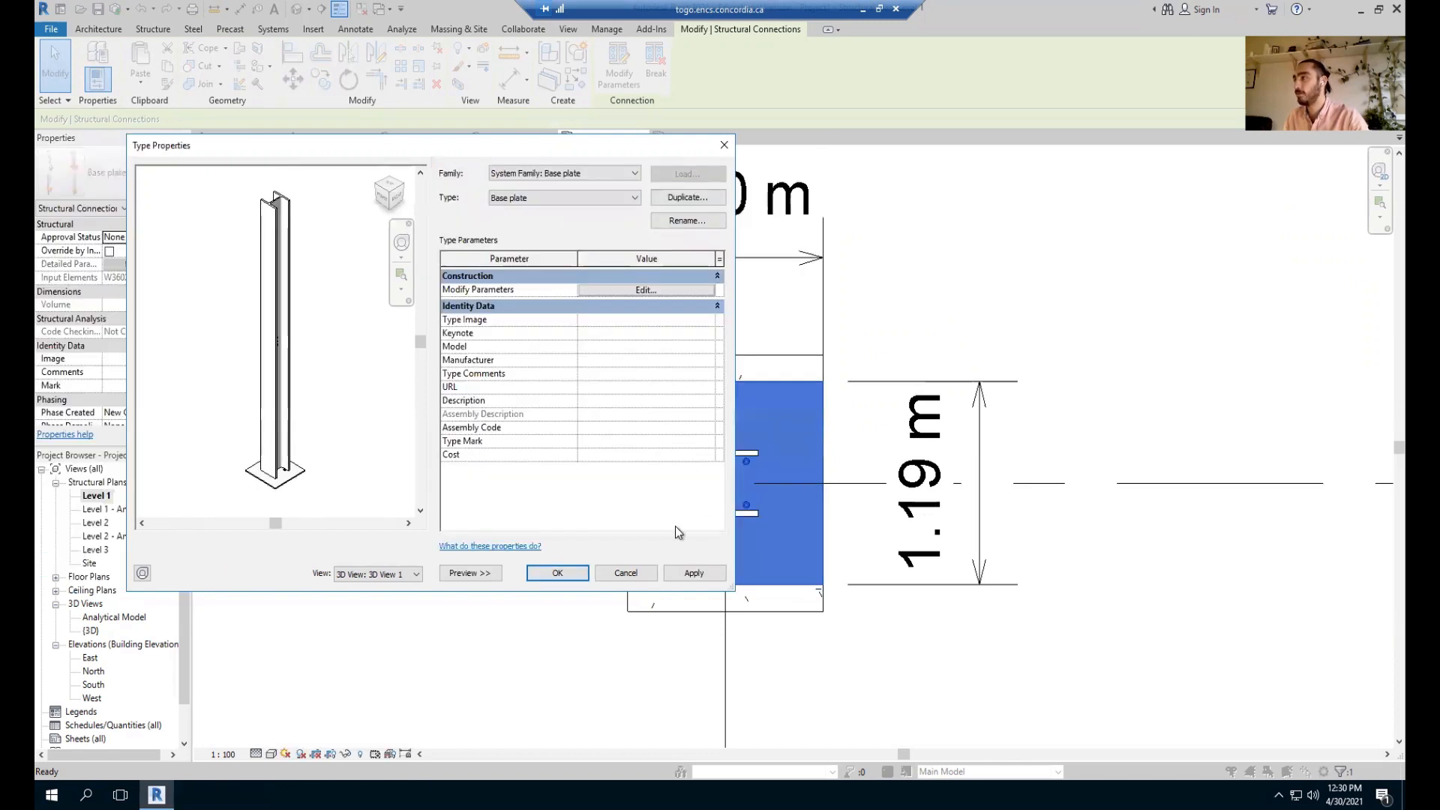
pyautogui.click(694, 573)
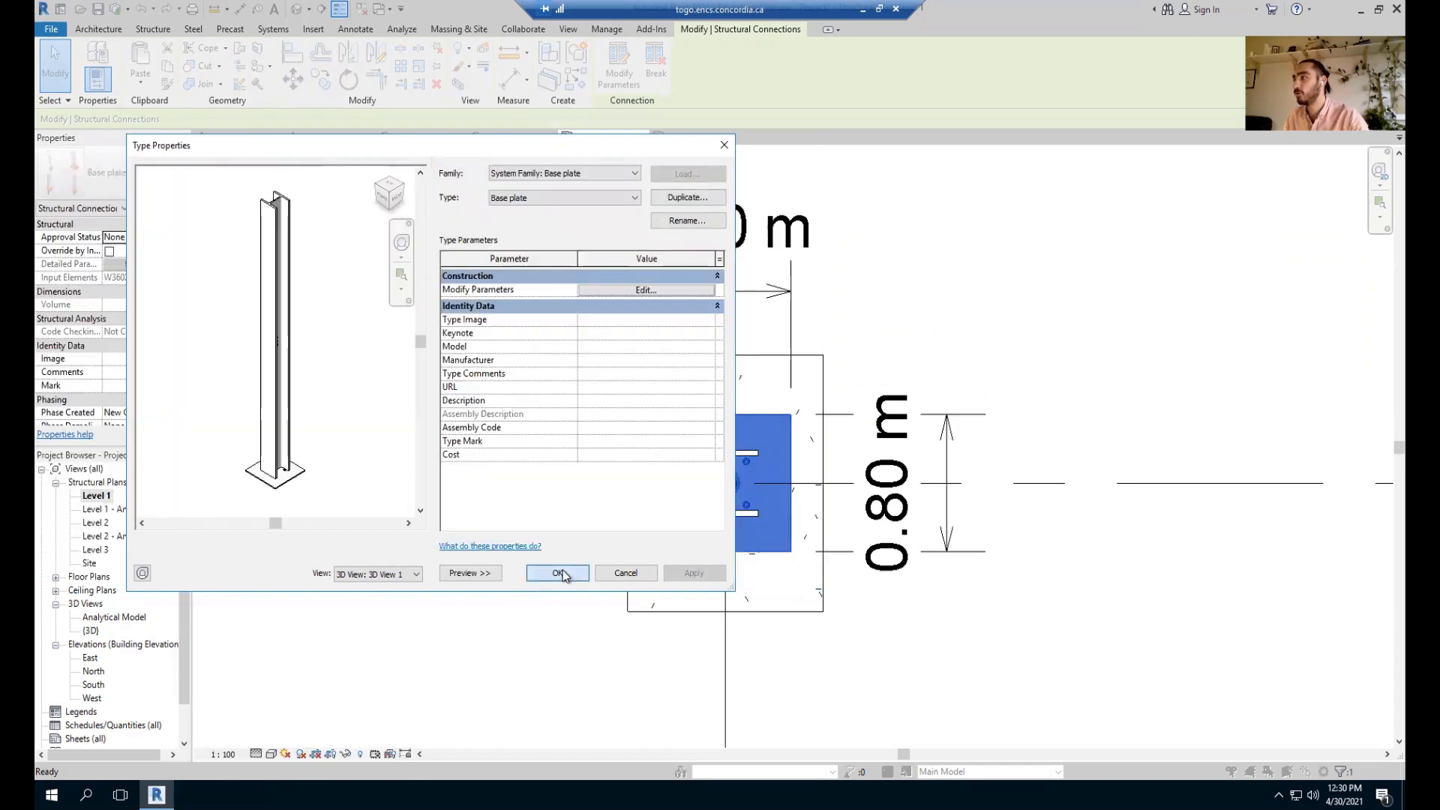
pyautogui.click(559, 573)
# Examine the resized base plate on its footing in the Level 1 plan and the 3D view.
pyautogui.scroll(1, 1046, 360)
pyautogui.scroll(2, 762, 379)
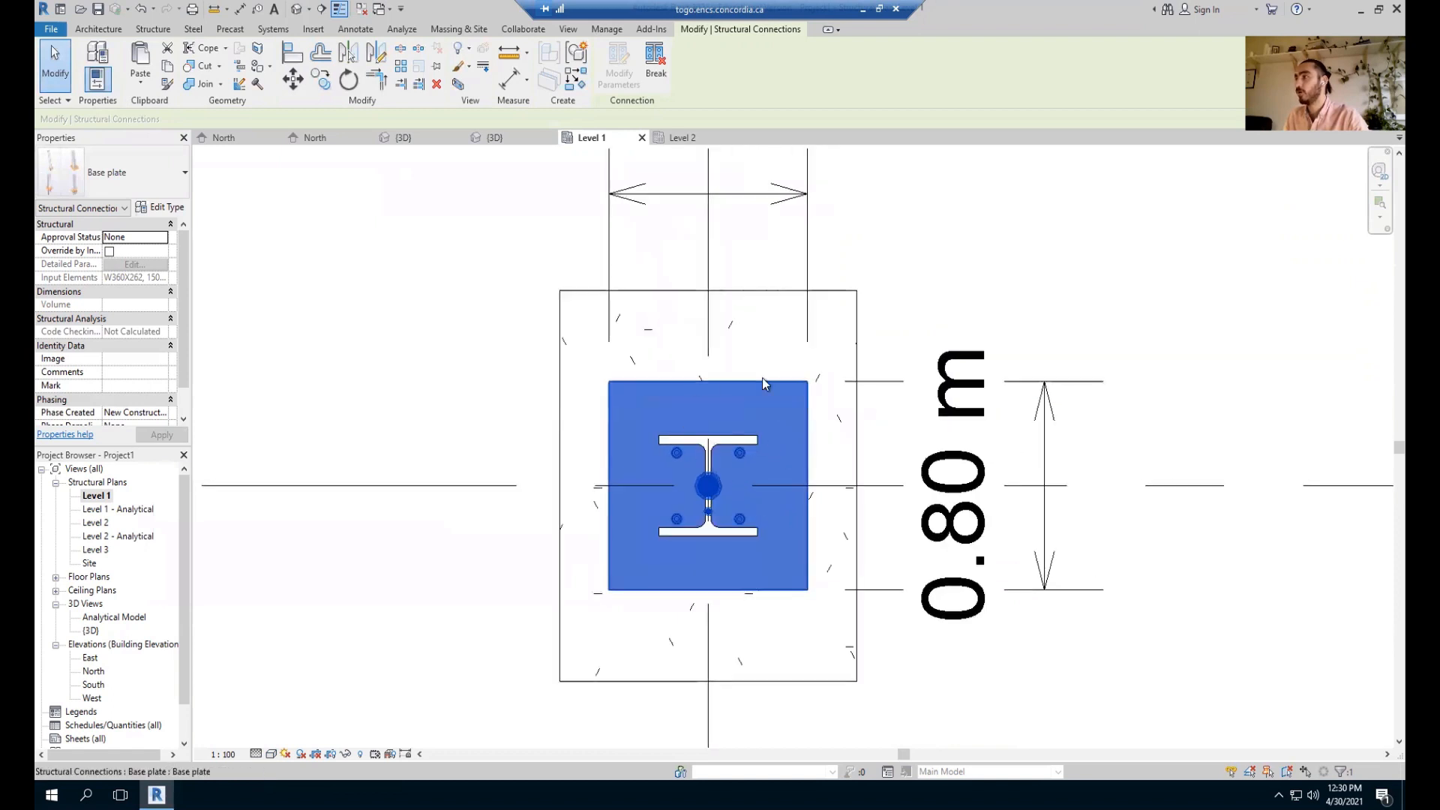
pyautogui.scroll(-2, 780, 495)
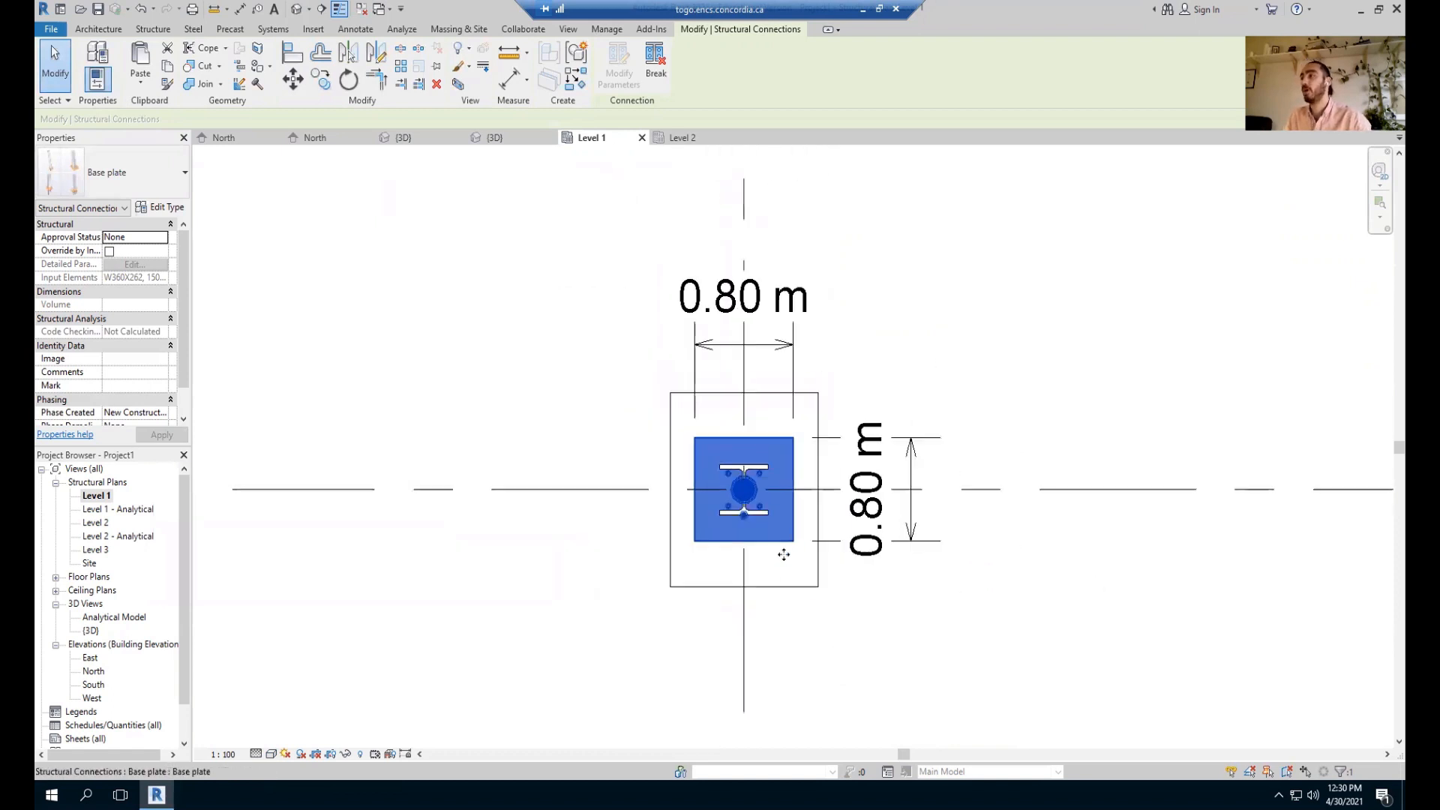
pyautogui.moveTo(784, 554); pyautogui.dragTo(873, 374, button='middle')
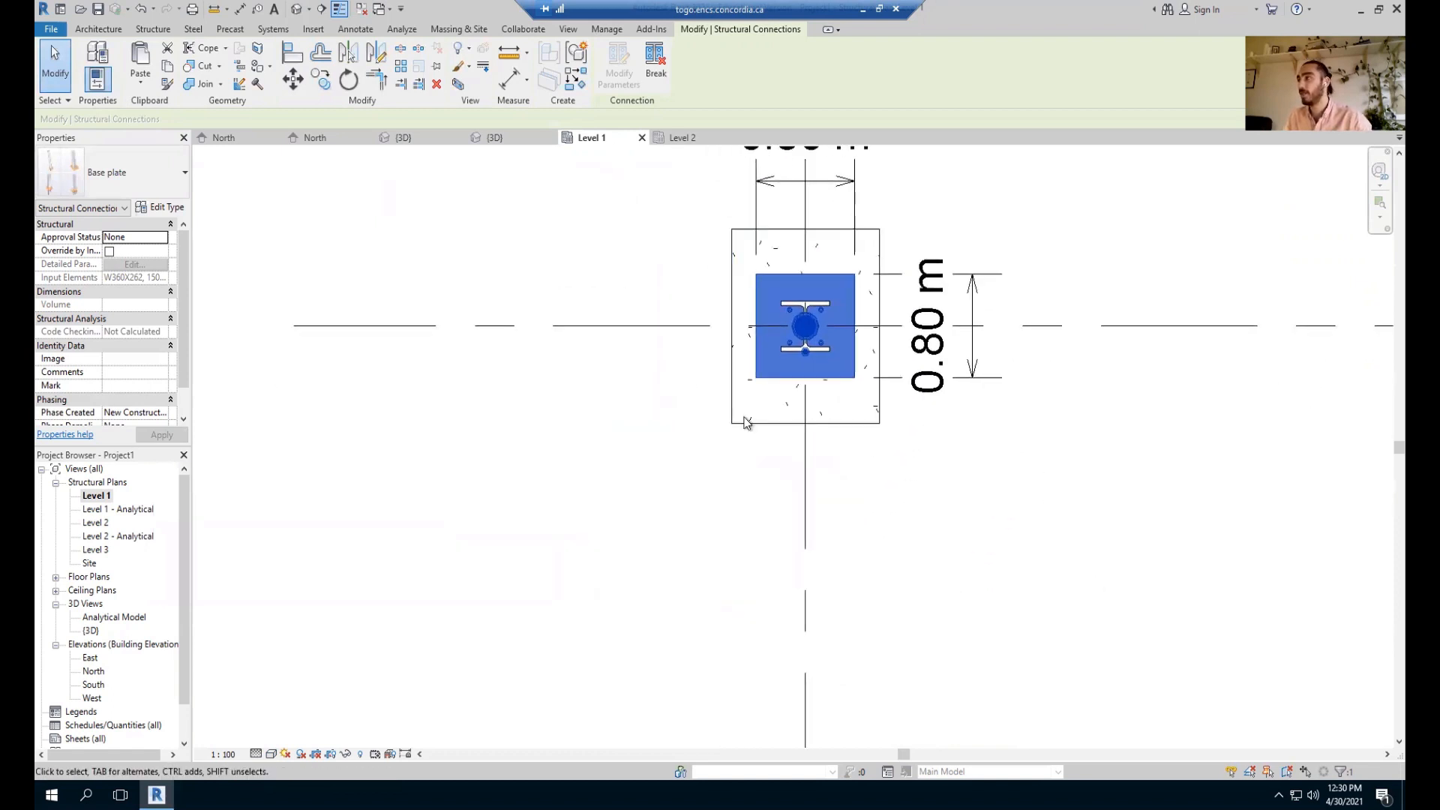
pyautogui.click(495, 138)
pyautogui.moveTo(885, 315)
pyautogui.keyDown('shift'); pyautogui.mouseDown(button='middle')
pyautogui.moveTo(910, 293)
pyautogui.moveTo(903, 209)
pyautogui.moveTo(862, 241)
pyautogui.moveTo(832, 315)
pyautogui.moveTo(839, 576)
pyautogui.mouseUp(button='middle'); pyautogui.keyUp('shift')
pyautogui.scroll(2, 781, 475)
pyautogui.scroll(-4, 781, 474)
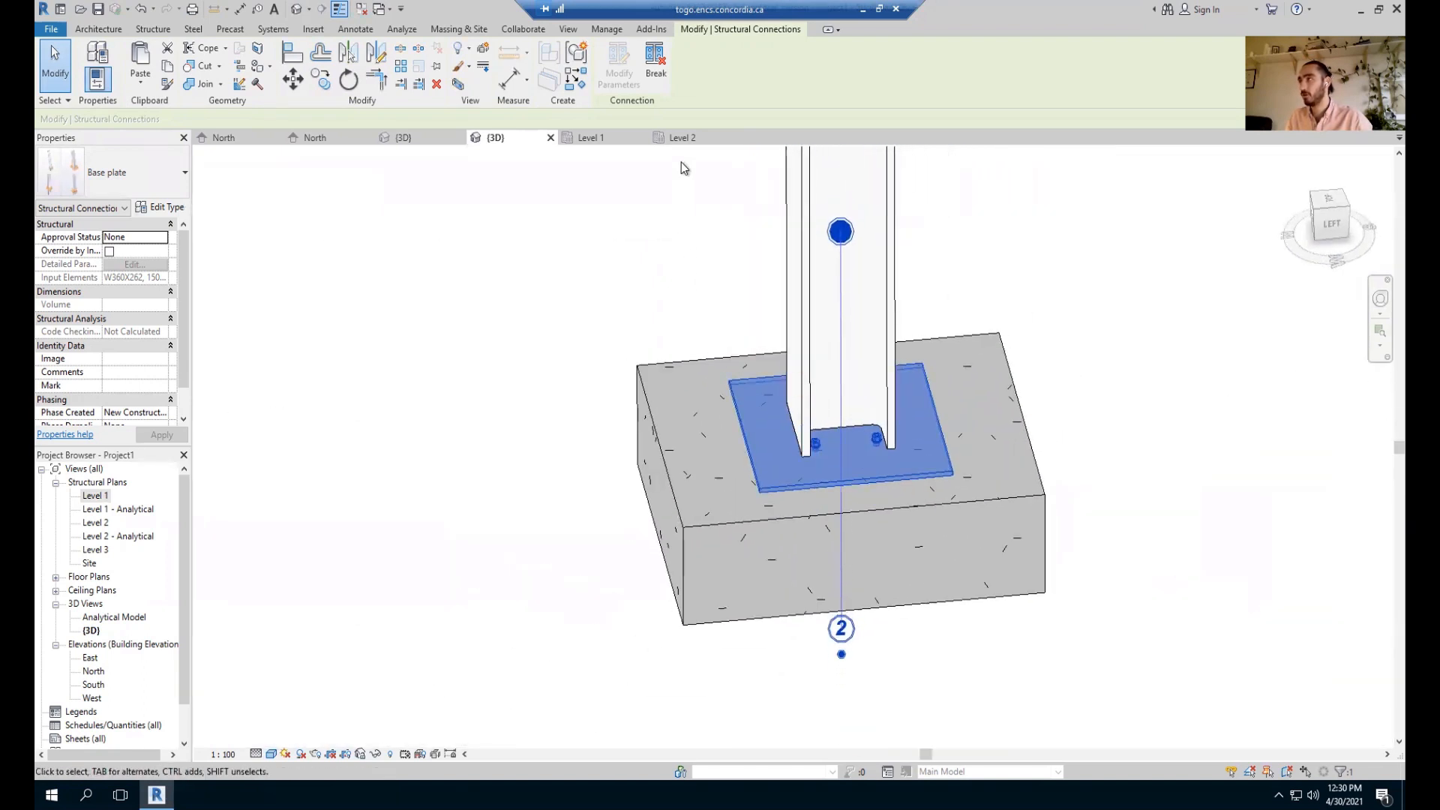
# Reopen the selected base plate's connection type parameters from the Level 1 plan at the anchor and hole settings.
pyautogui.click(582, 138)
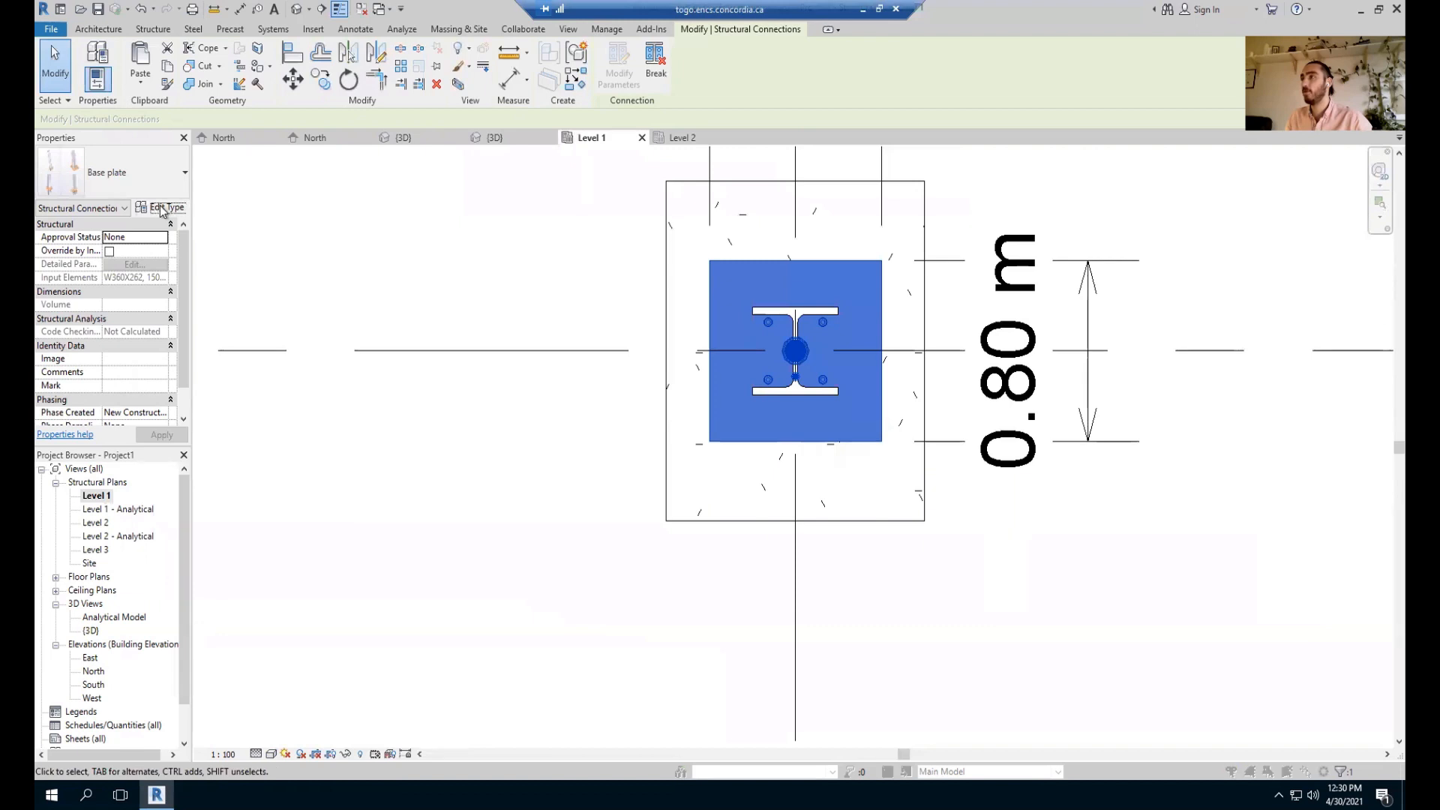
pyautogui.click(161, 207)
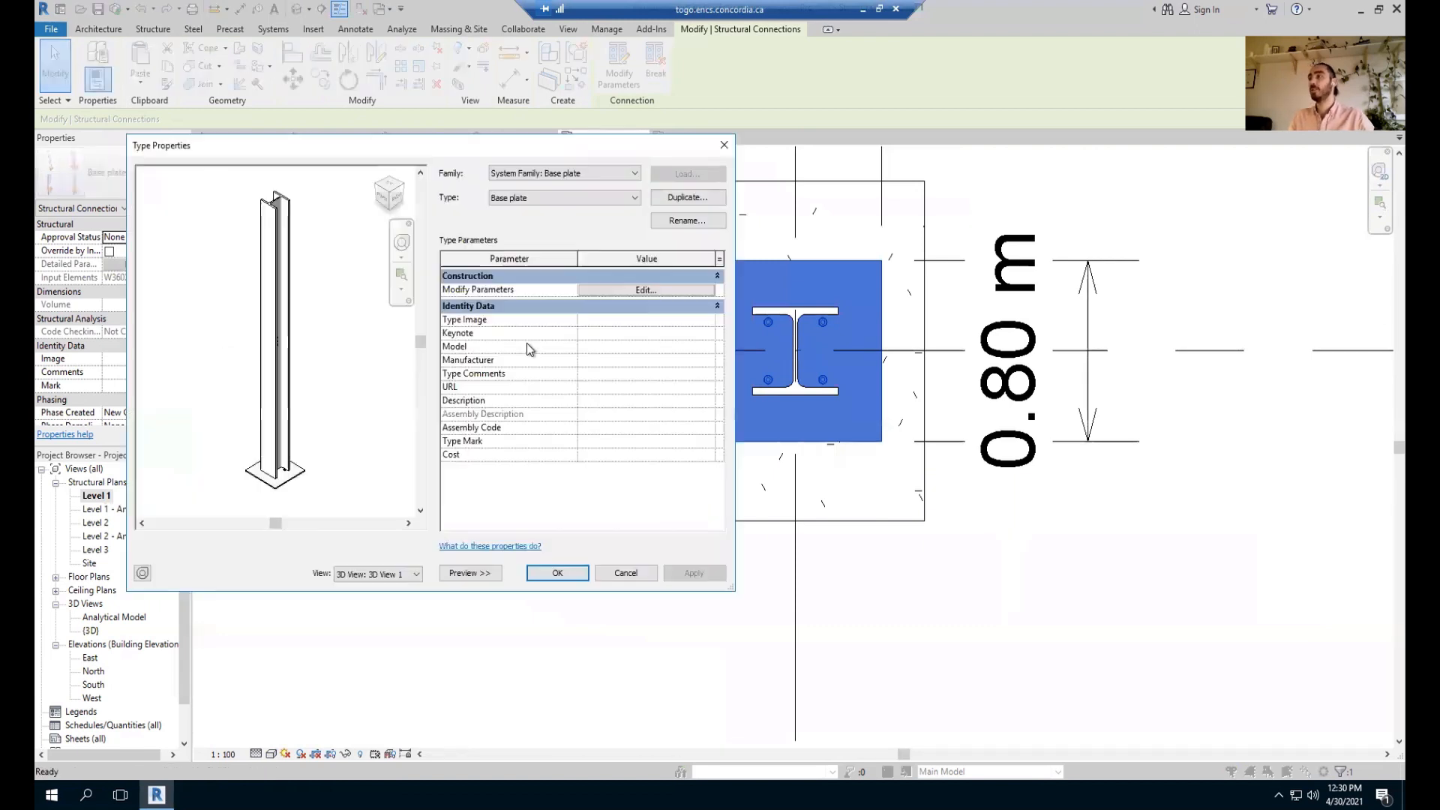
pyautogui.click(606, 291)
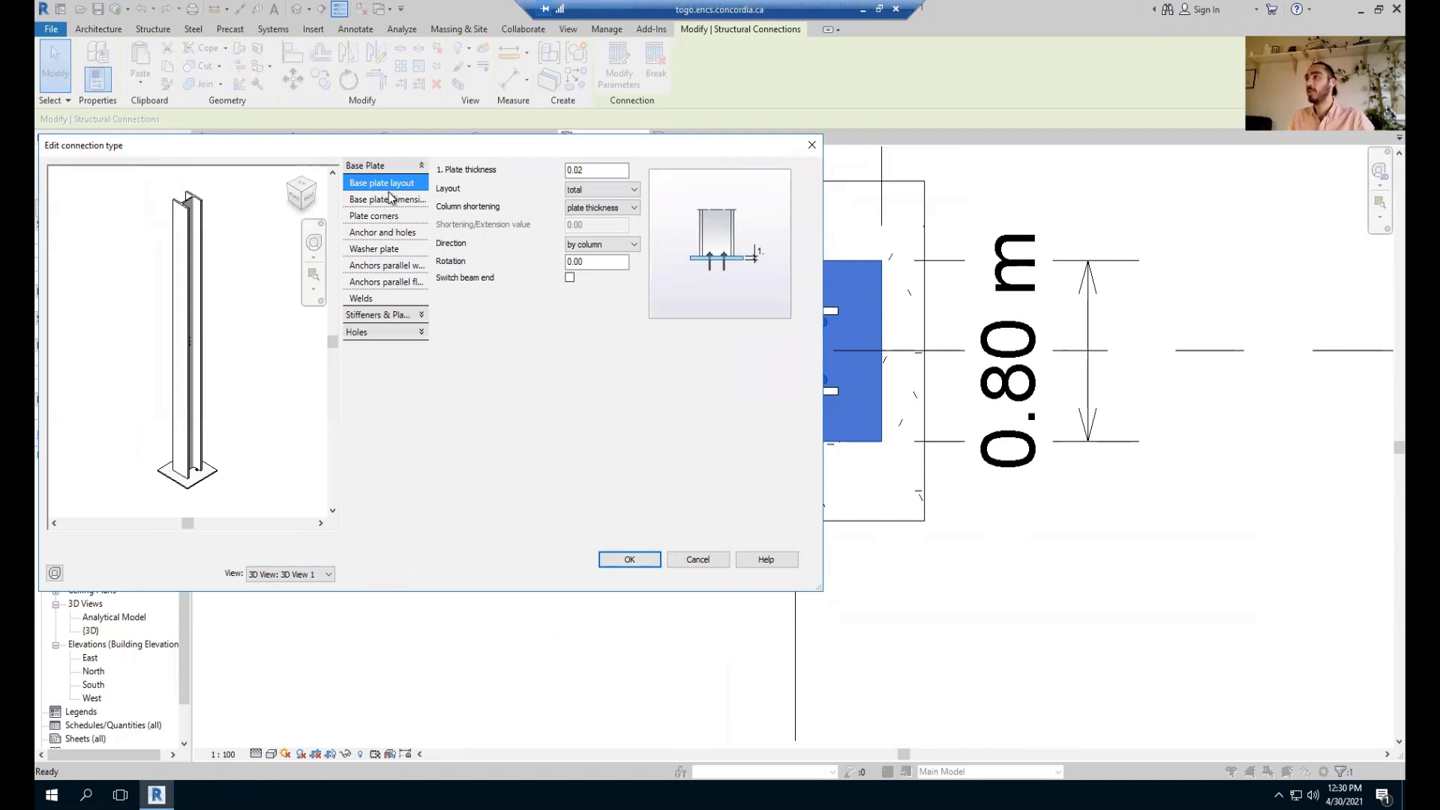
pyautogui.click(388, 233)
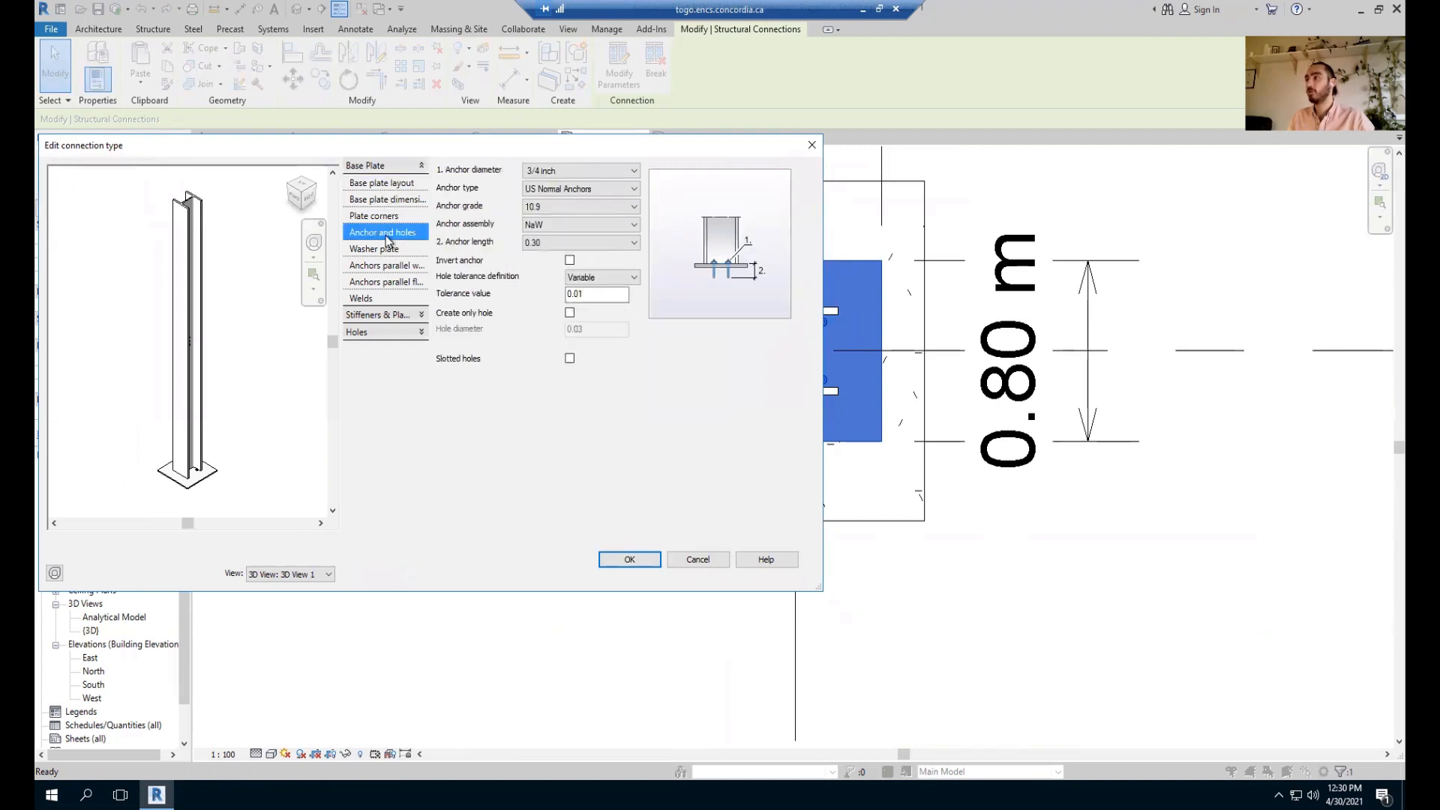
# Change the anchor type to German J-Anchor and set the anchor diameter to 30.00 mm.
pyautogui.click(589, 171)
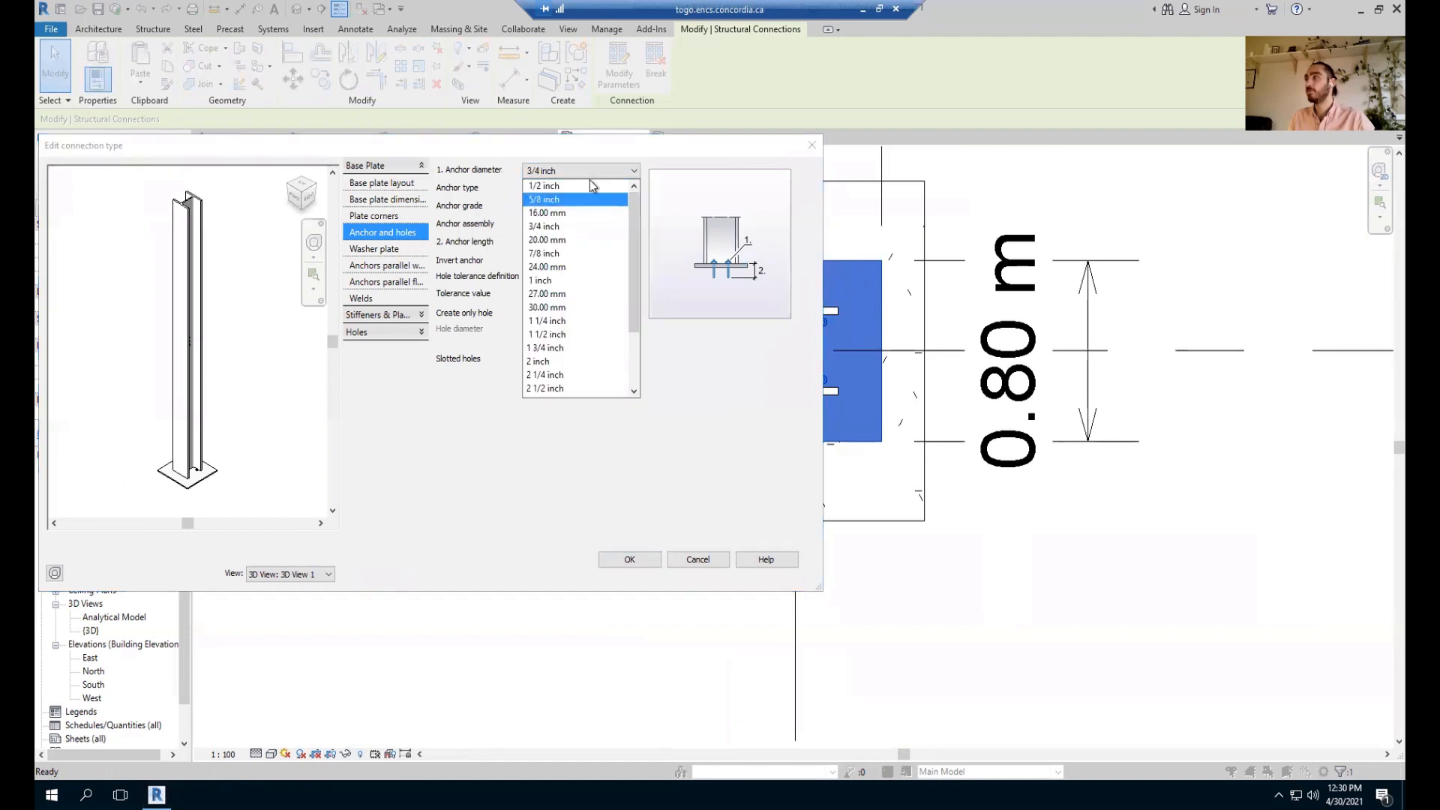
pyautogui.click(652, 182)
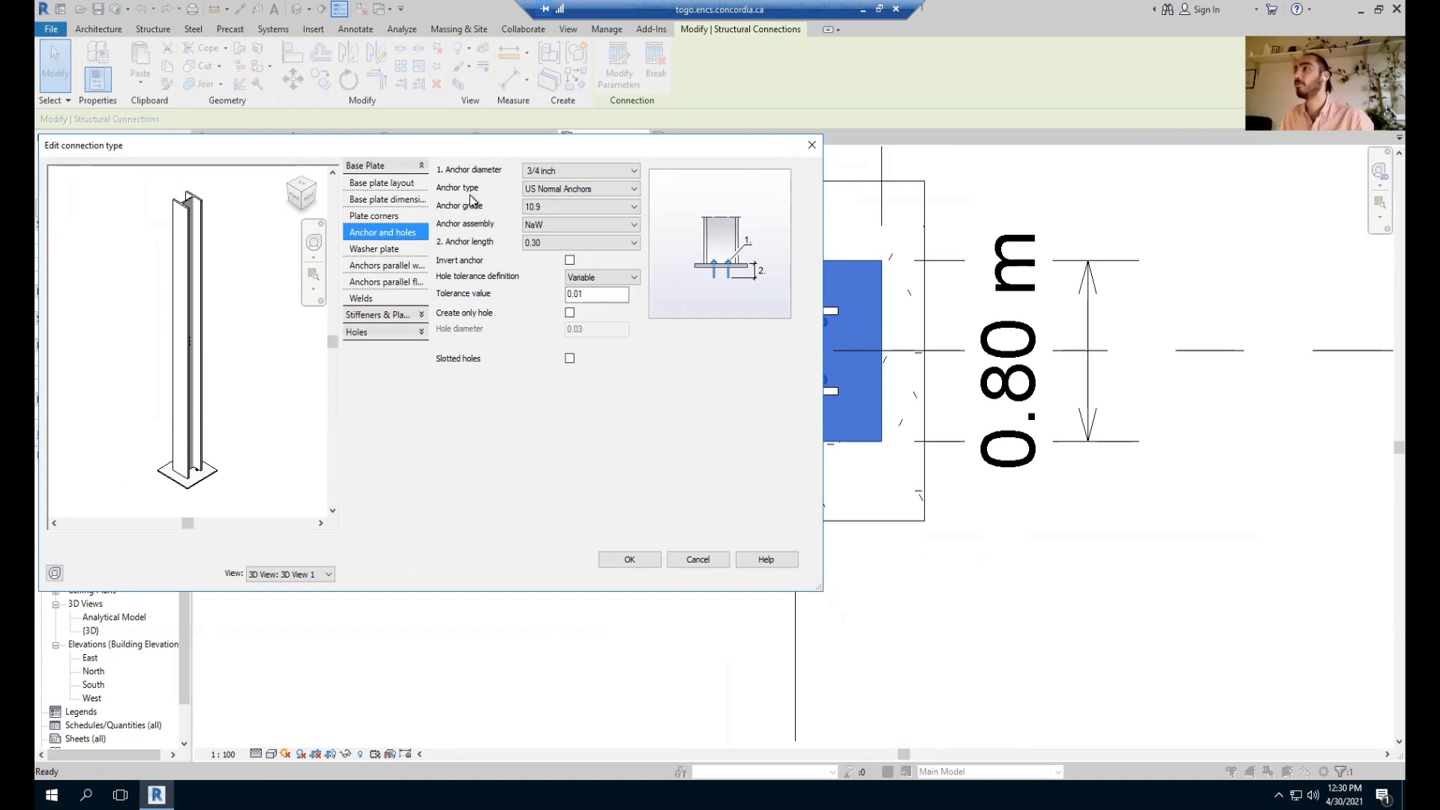
pyautogui.click(559, 191)
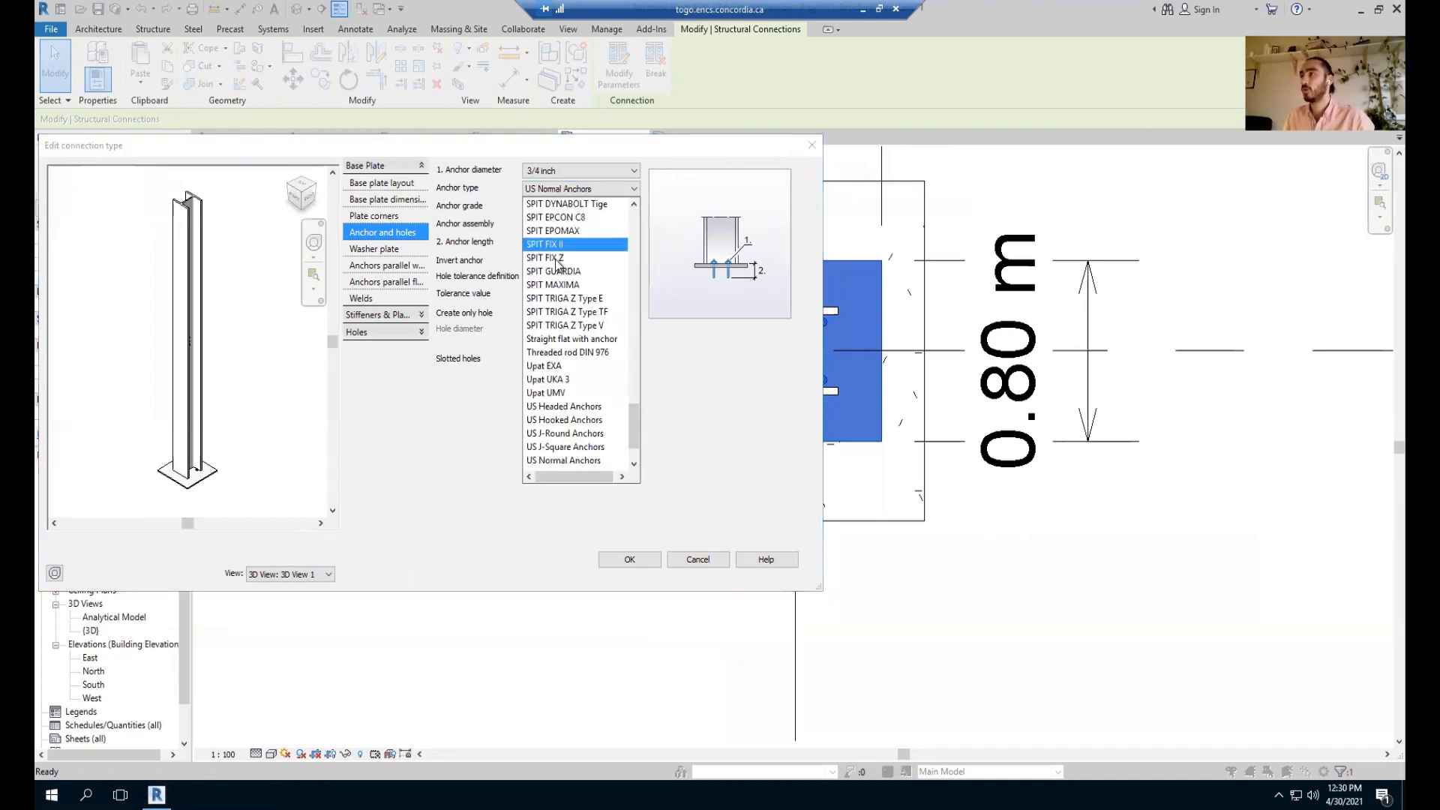
pyautogui.scroll(20, 577, 287)
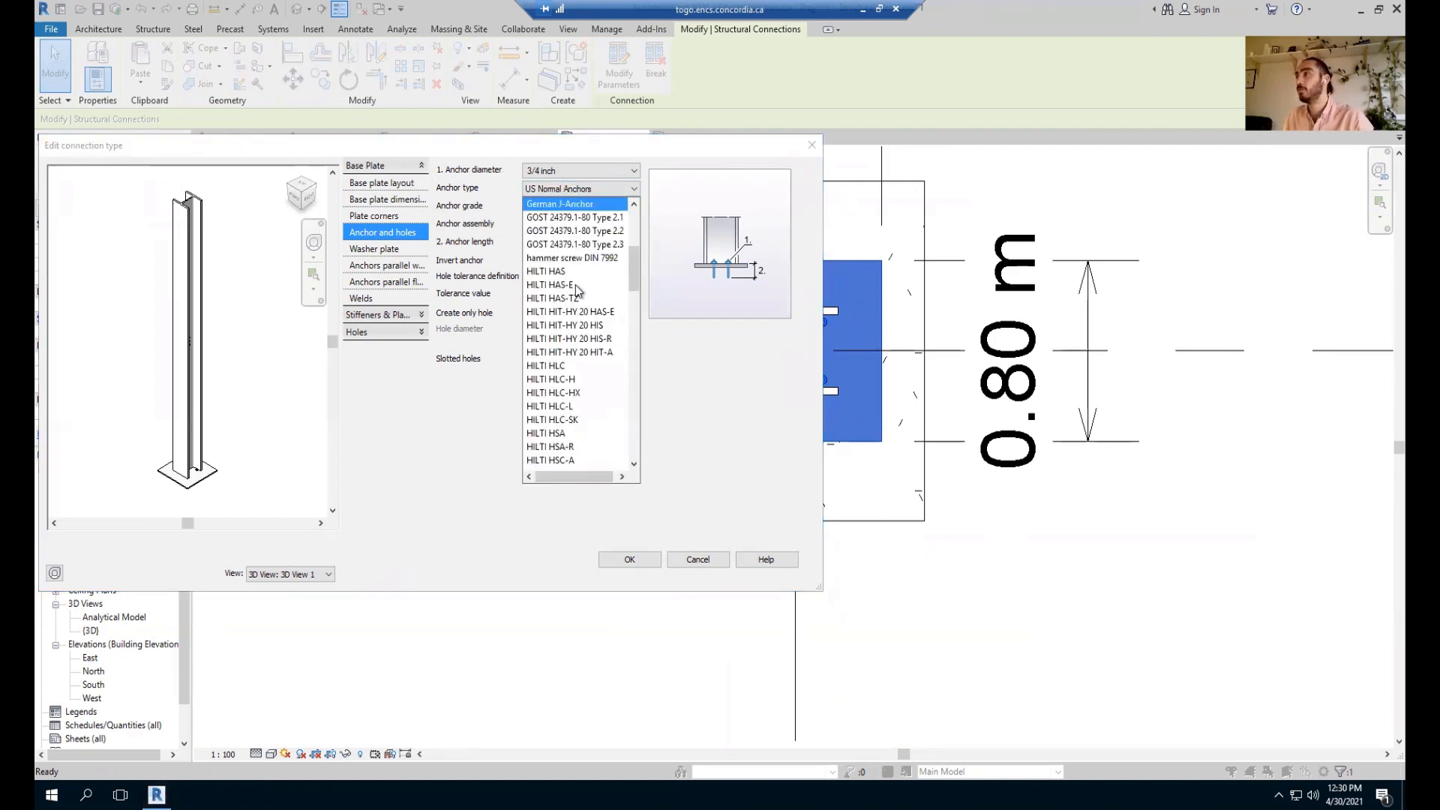
pyautogui.click(583, 204)
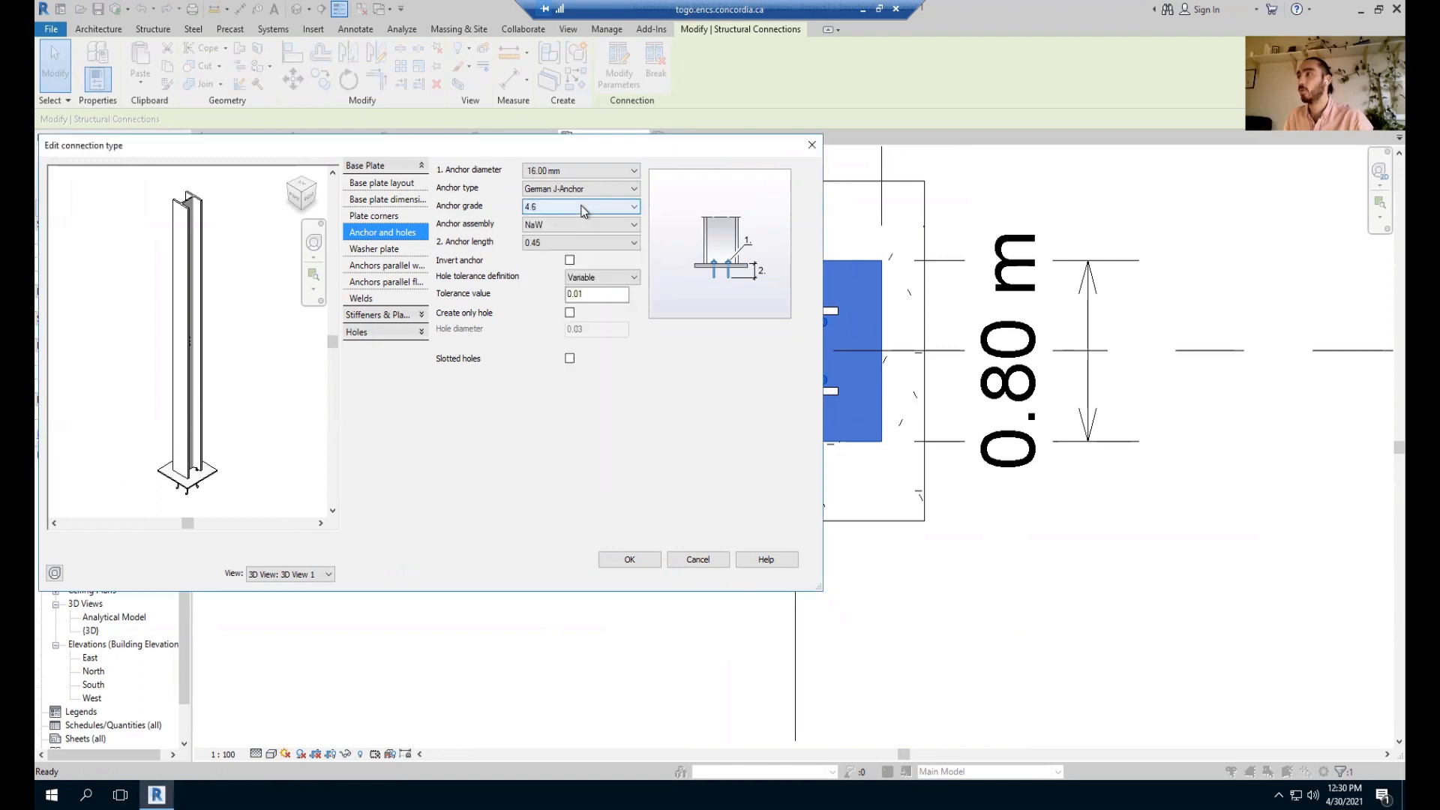
pyautogui.click(562, 171)
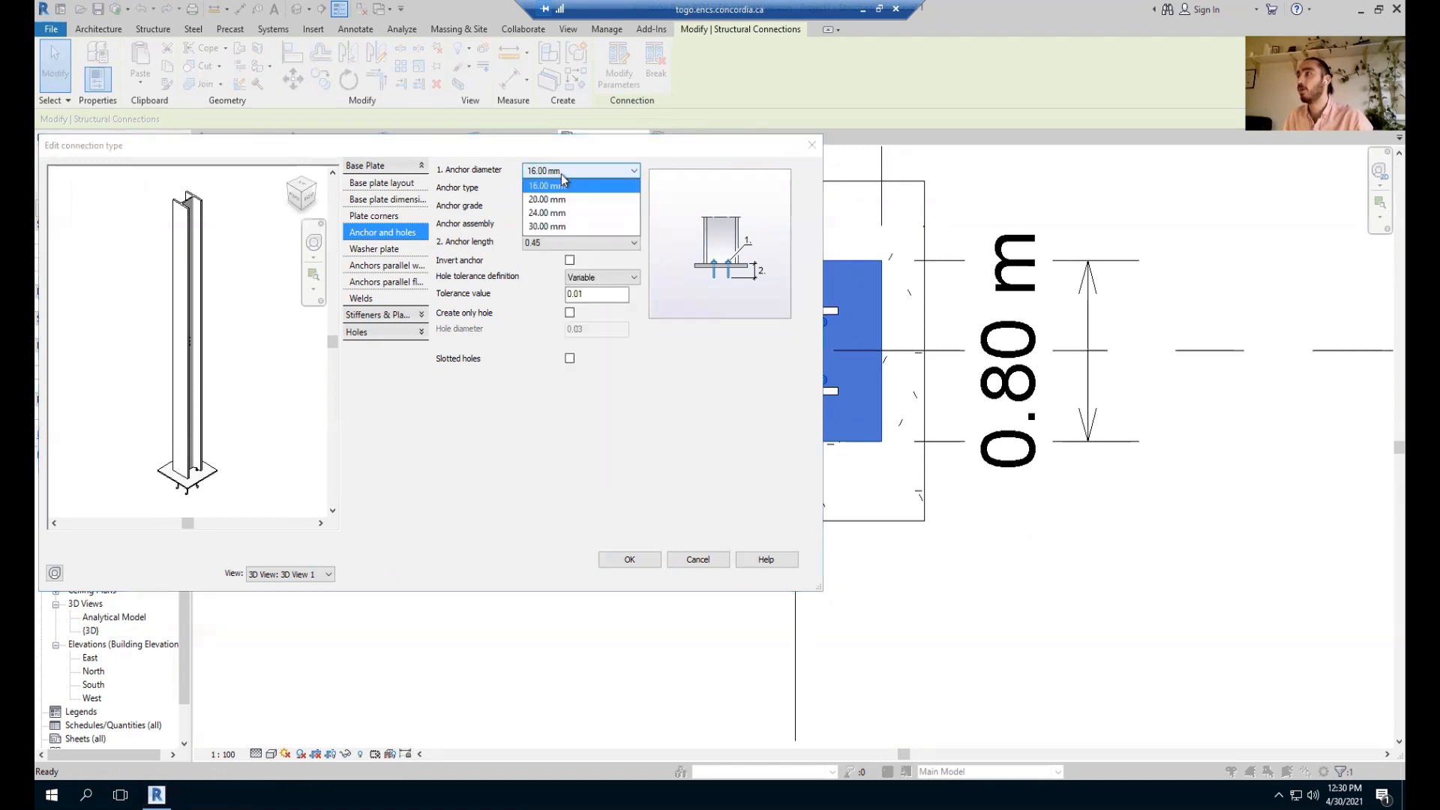
pyautogui.click(559, 226)
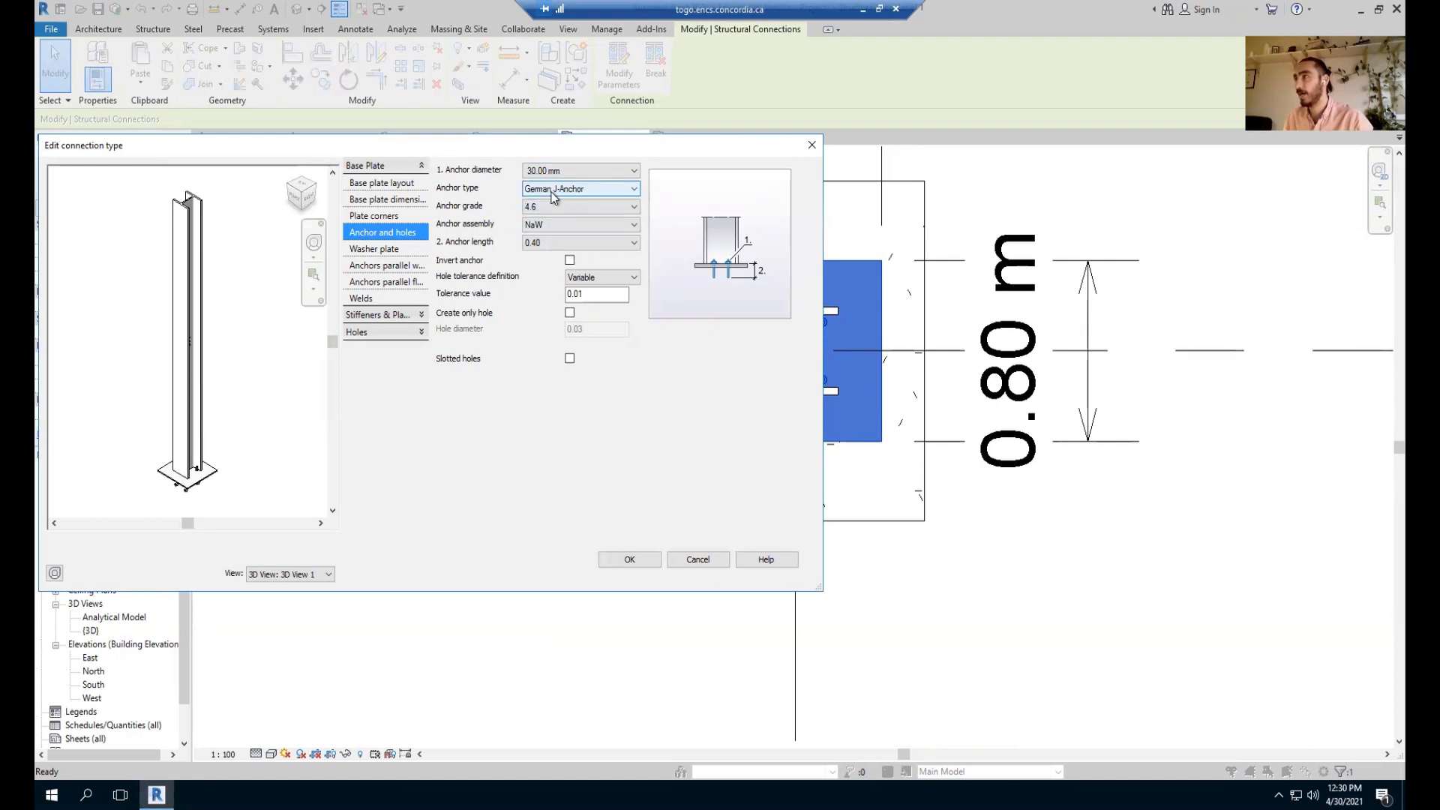
pyautogui.scroll(10, 234, 482)
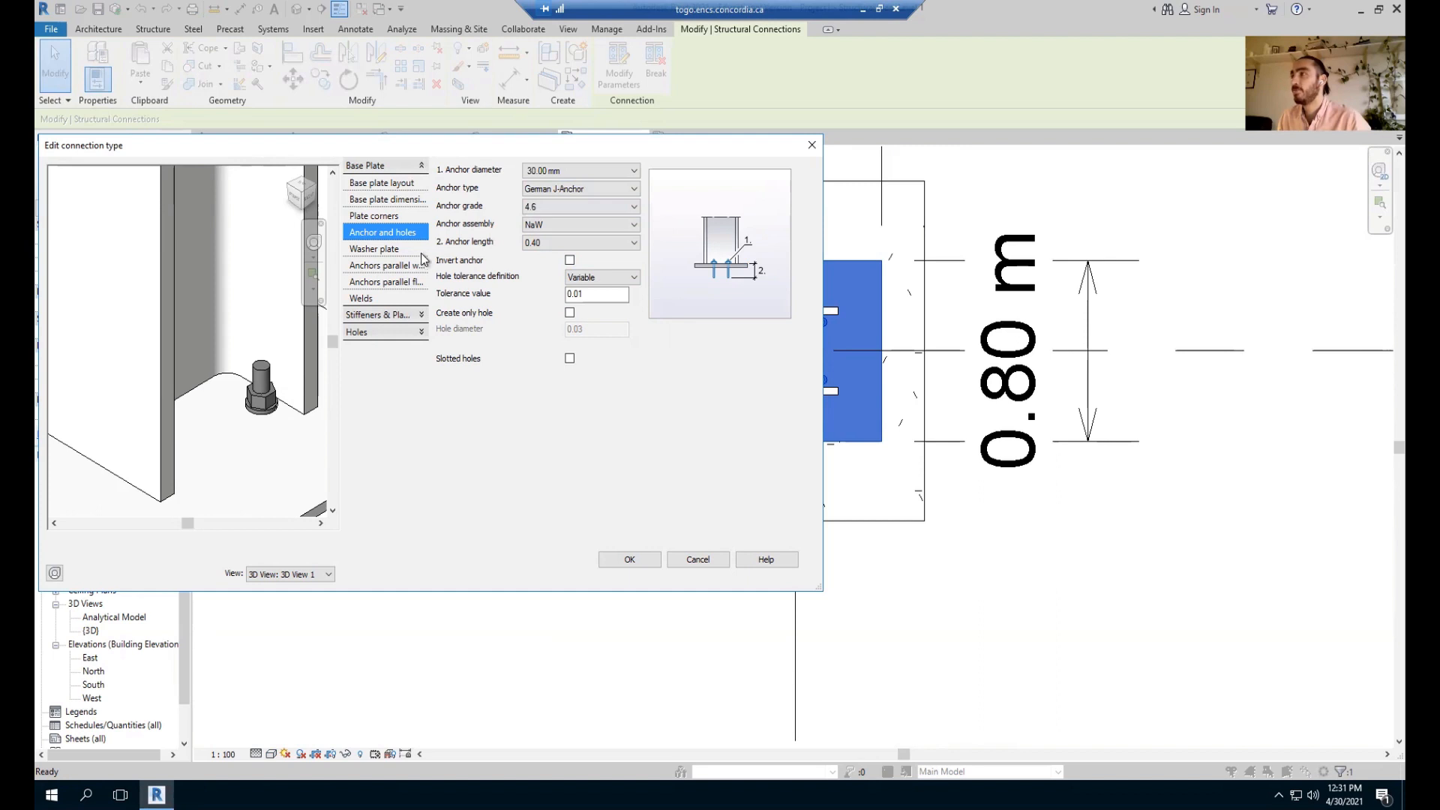
# Set the intermediate distance of the anchors parallel to the web to 0.55.
pyautogui.click(379, 267)
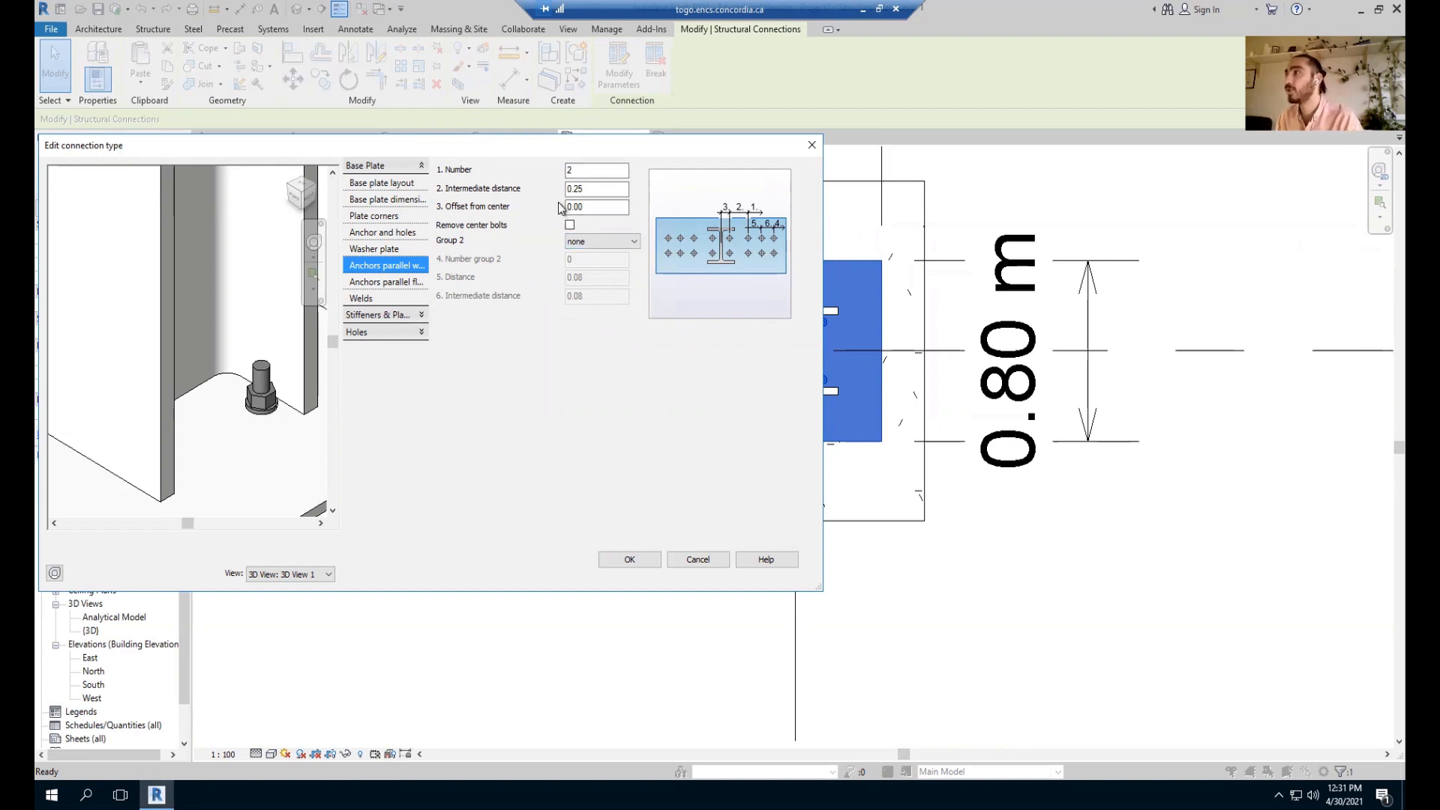
pyautogui.click(579, 188)
pyautogui.moveTo(551, 185); pyautogui.dragTo(540, 186)
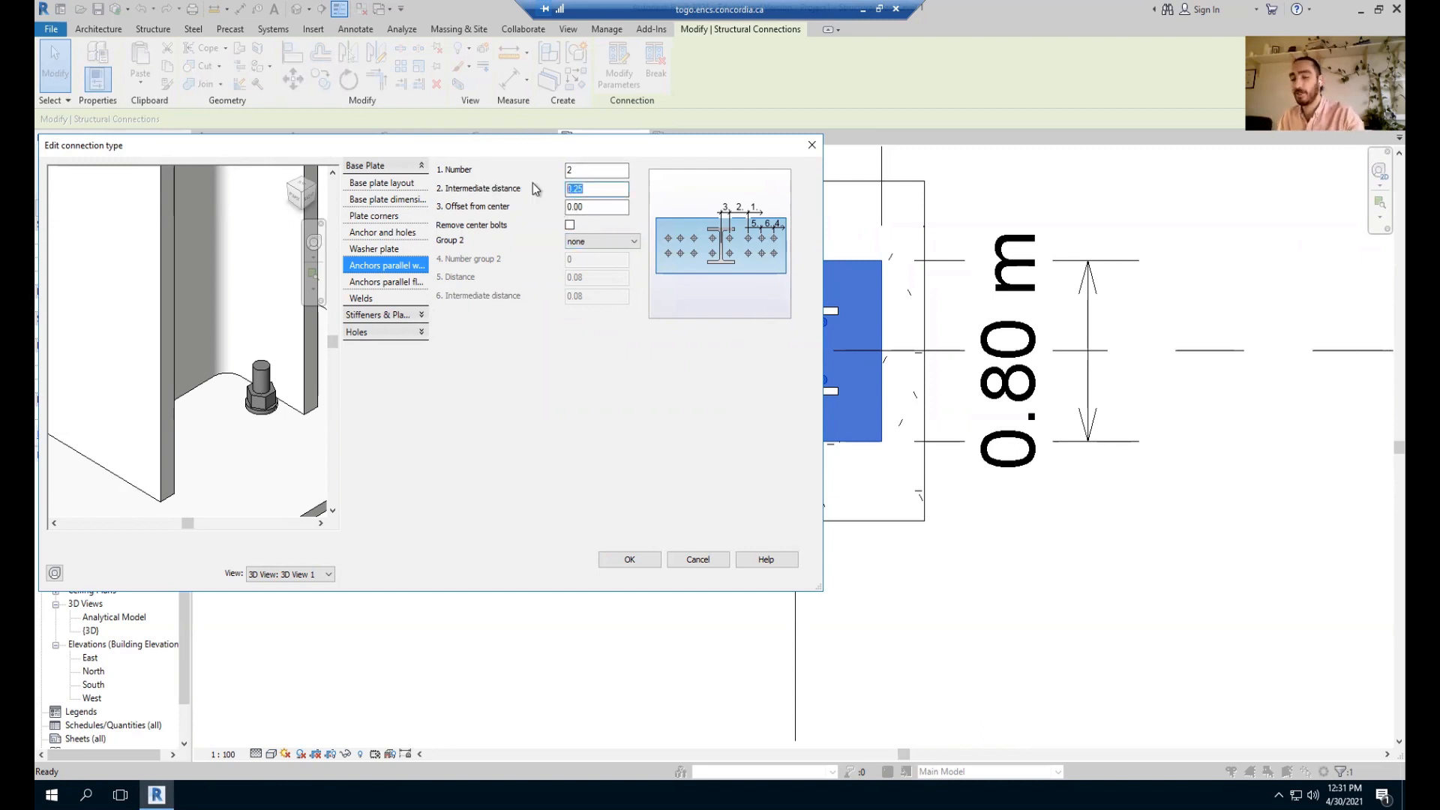
pyautogui.write('.55')
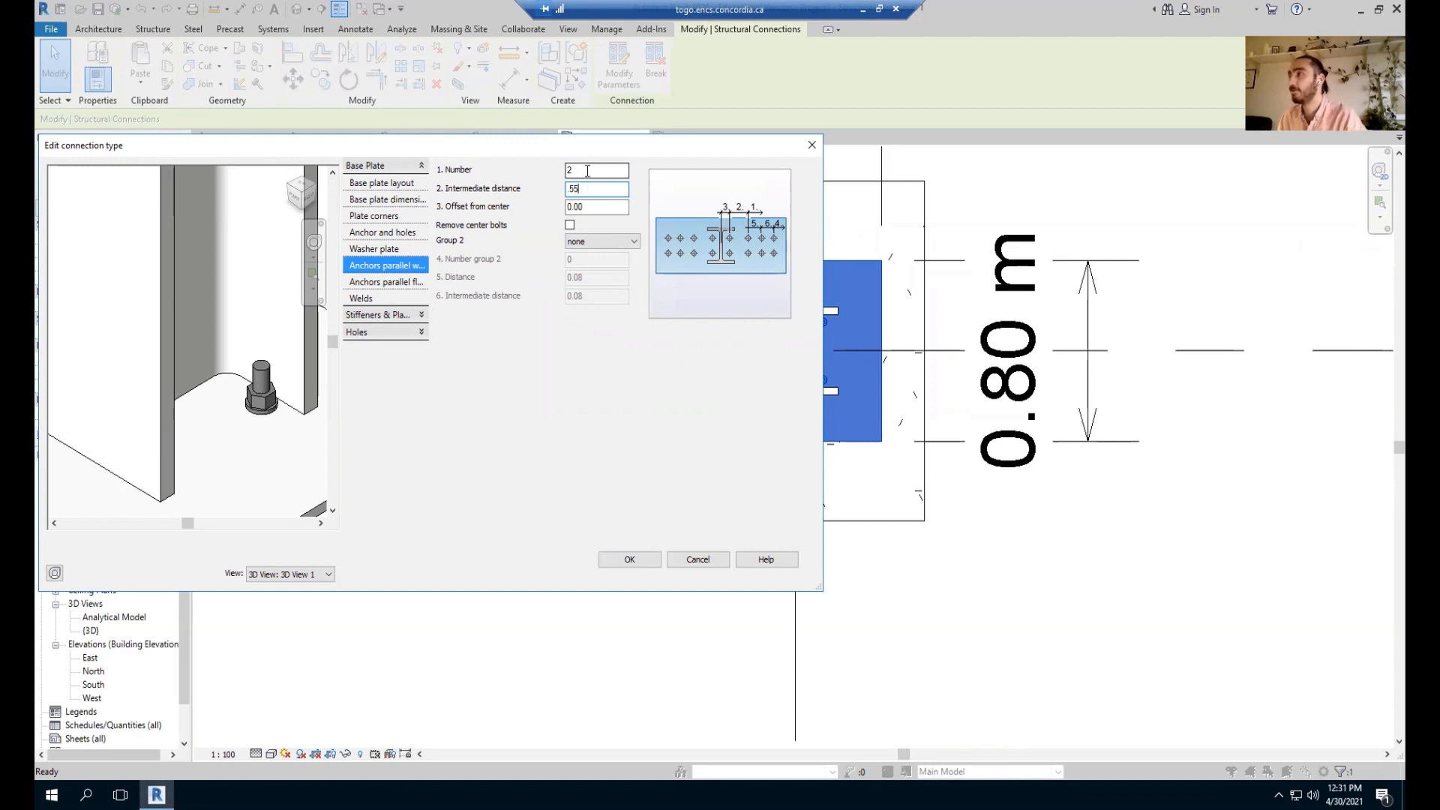
pyautogui.click(587, 171)
pyautogui.scroll(-5, 214, 350)
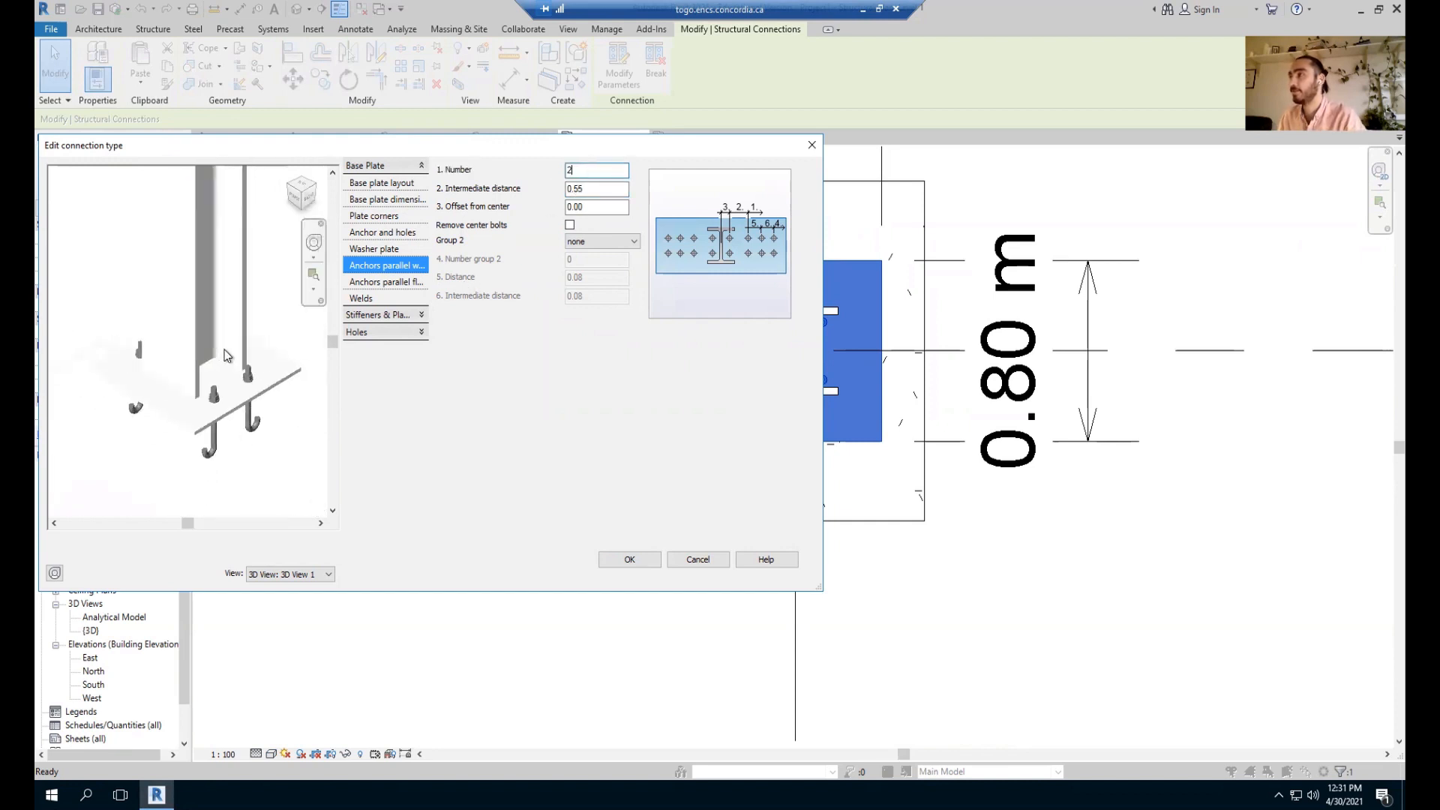
# Set the intermediate distance of the anchors parallel to the flange to 0.55 and check the anchor layout in the preview.
pyautogui.click(390, 288)
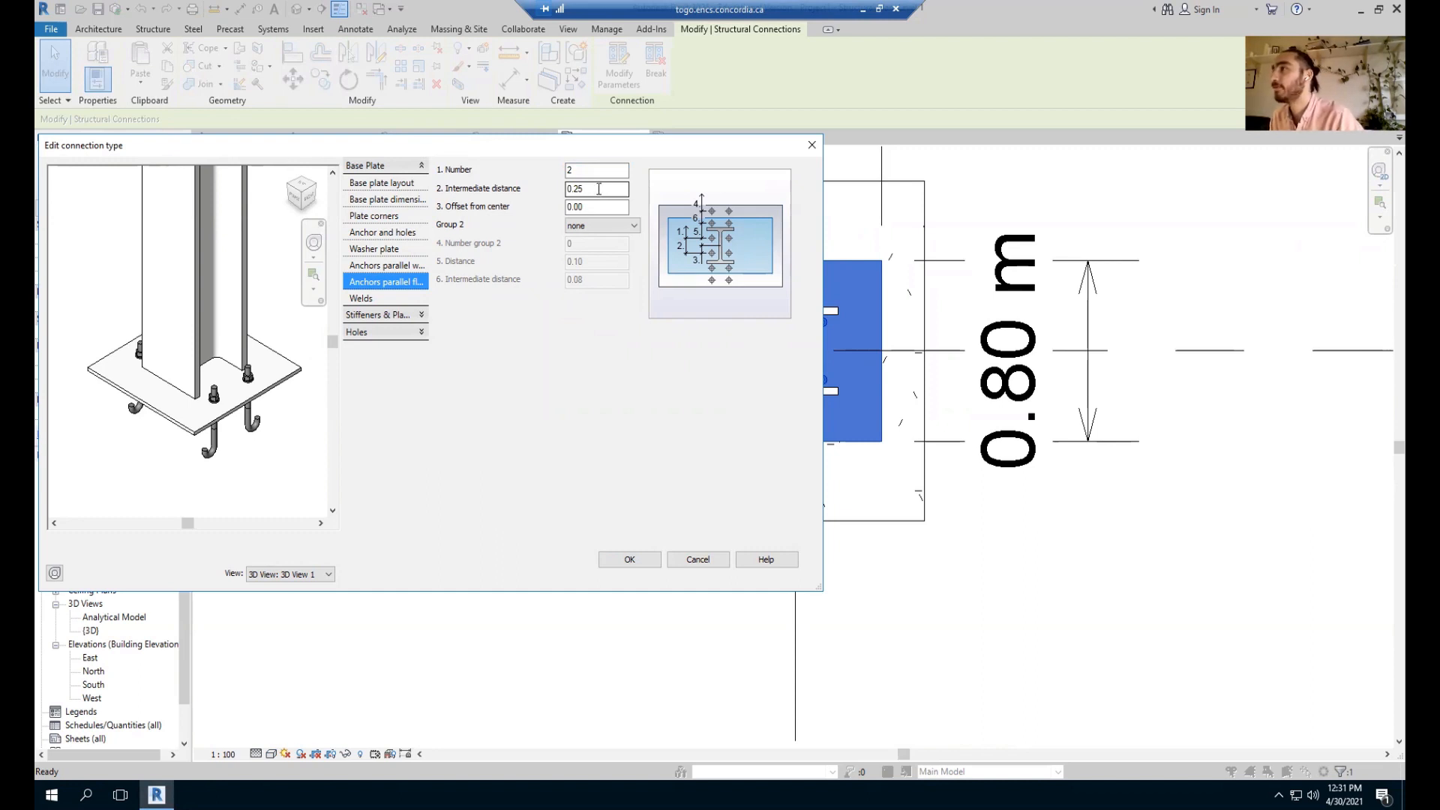
pyautogui.moveTo(598, 189); pyautogui.dragTo(539, 183)
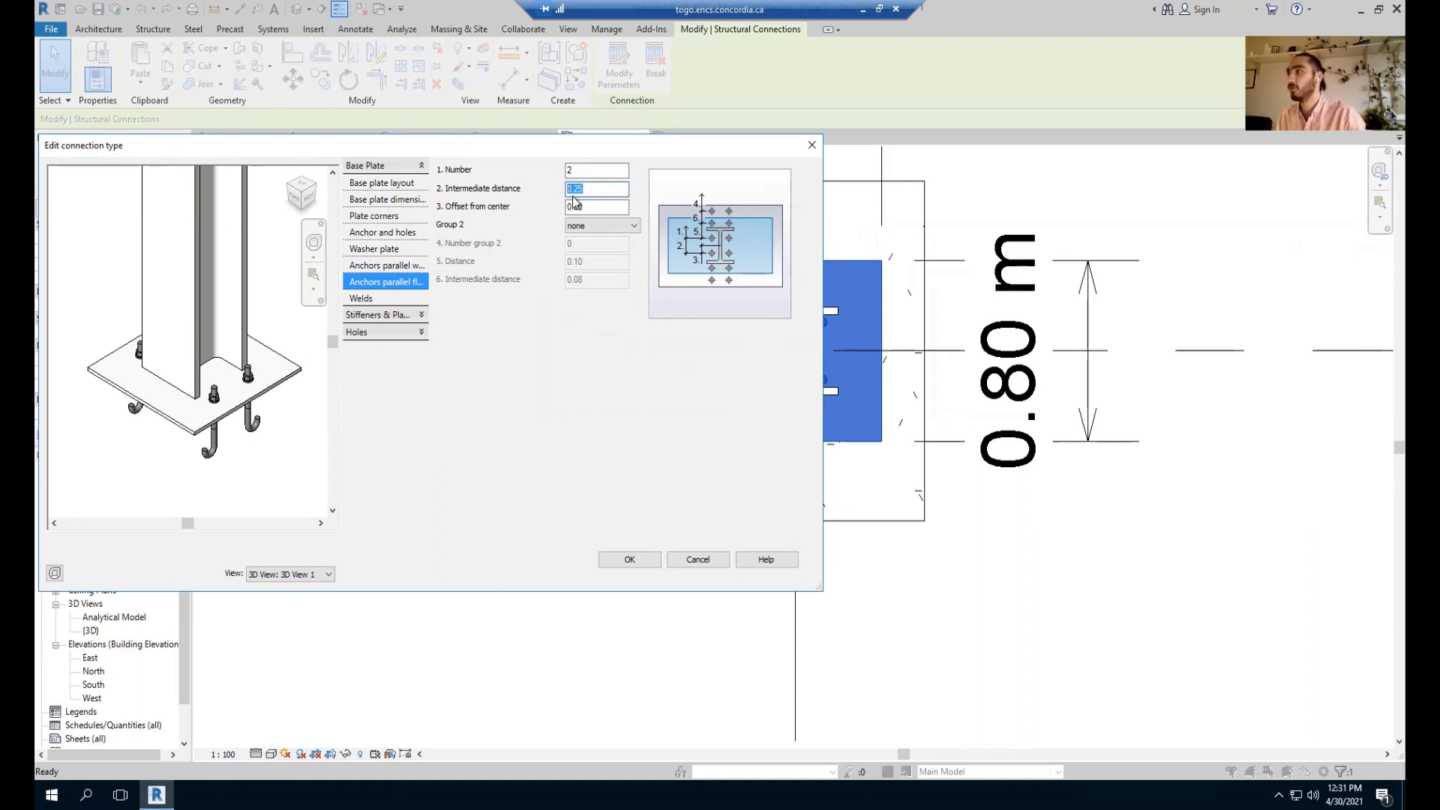
pyautogui.press('BackSpace')
pyautogui.write('.5')
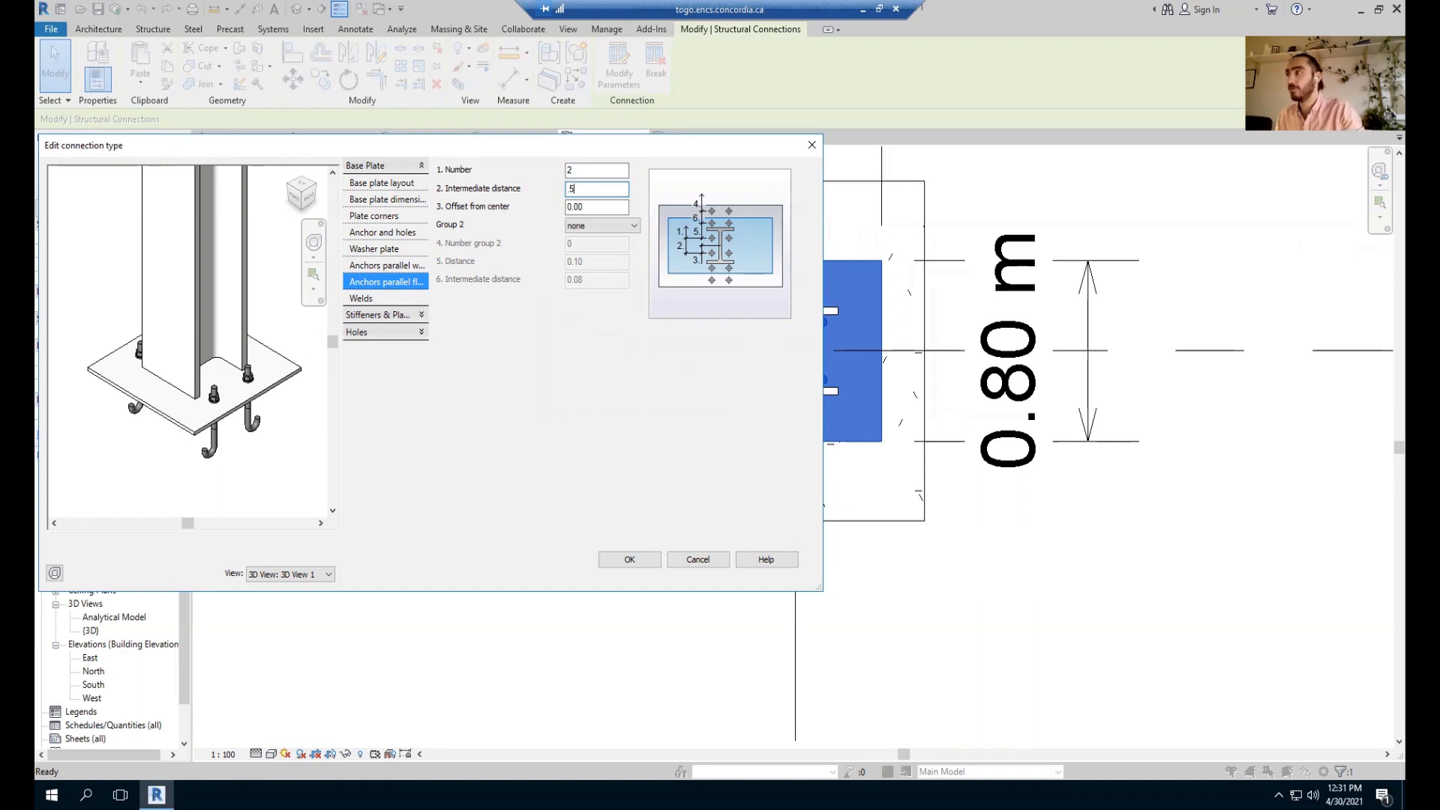
pyautogui.write('5')
pyautogui.click(600, 172)
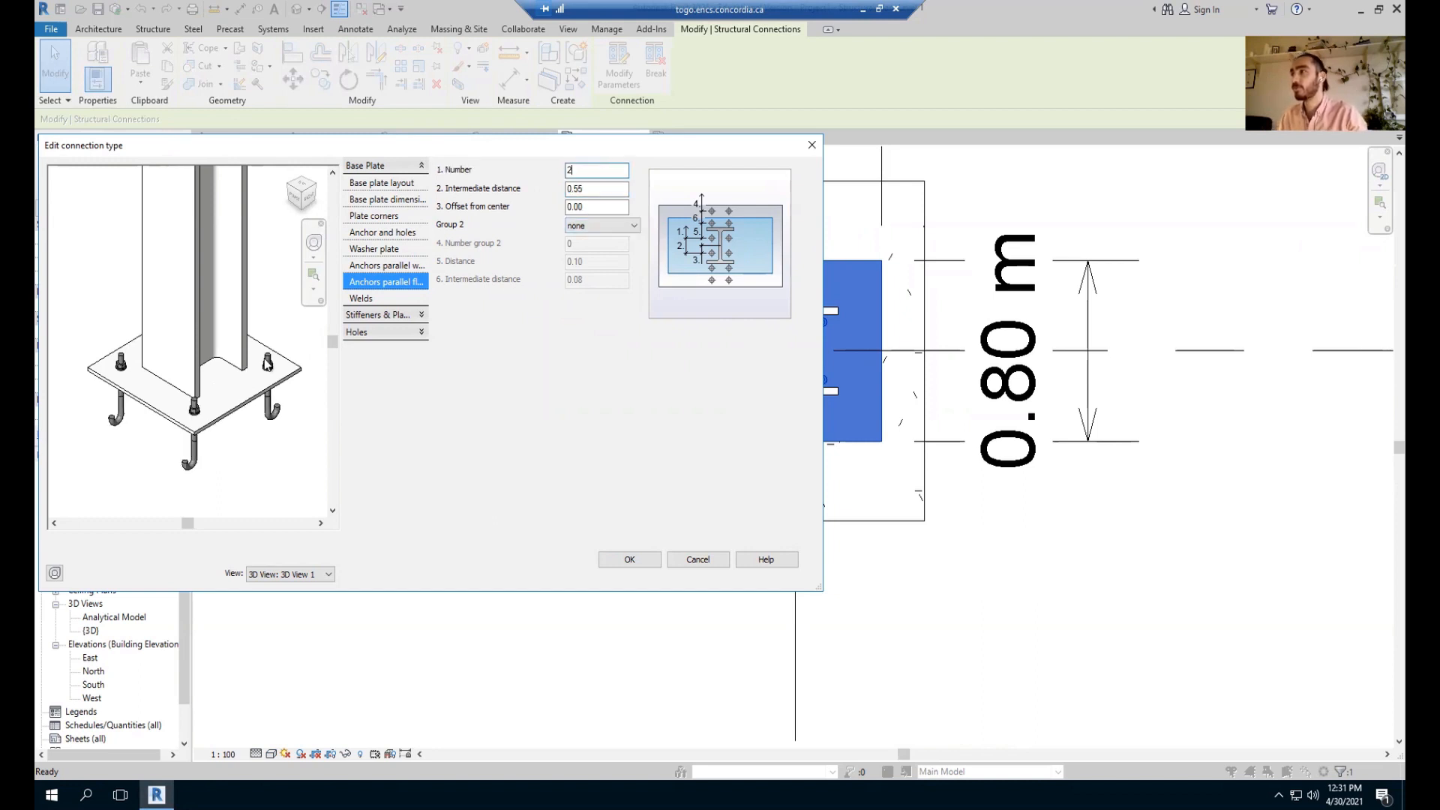
pyautogui.keyDown('shift'); pyautogui.moveTo(252, 385); pyautogui.dragTo(289, 289, button='middle'); pyautogui.keyUp('shift')
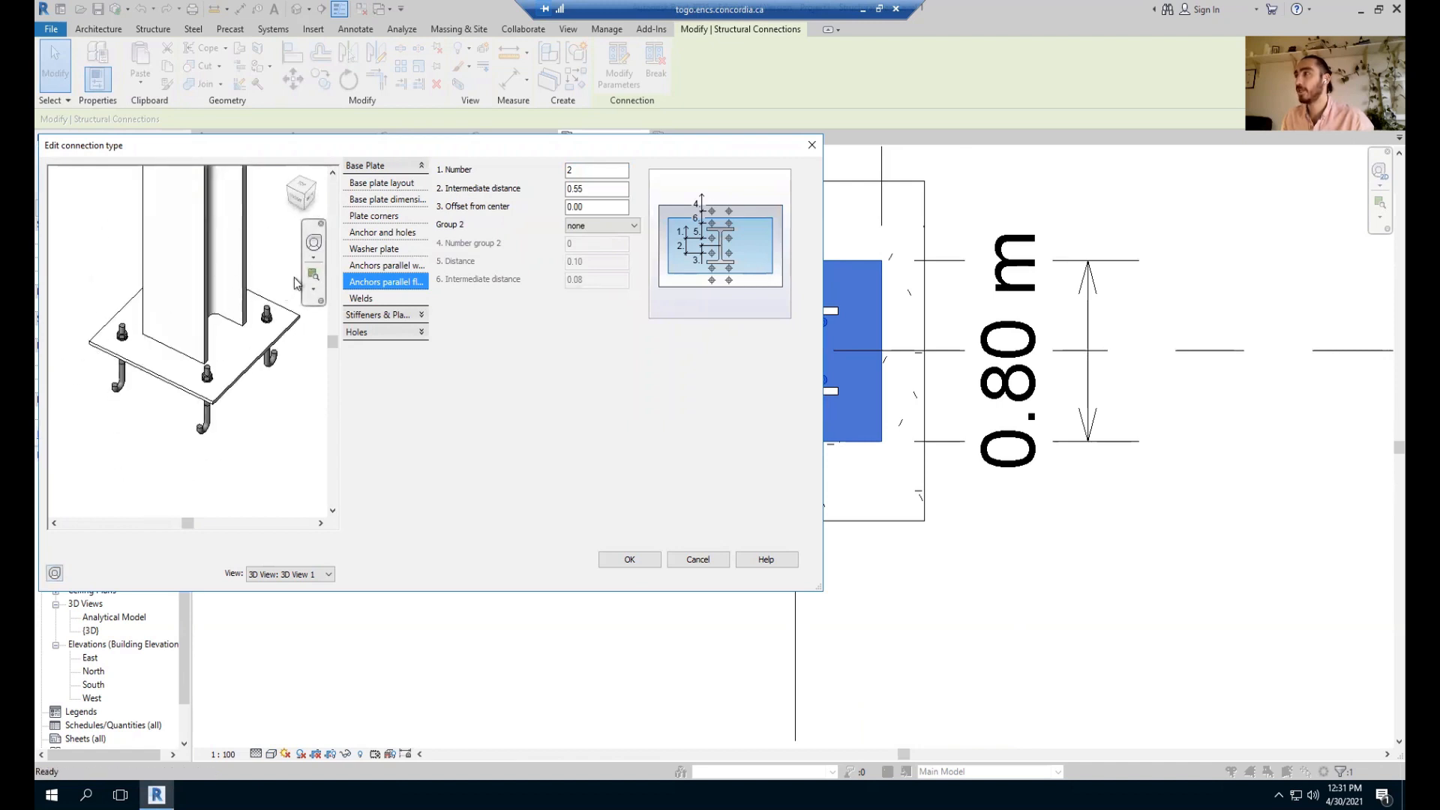
pyautogui.click(399, 267)
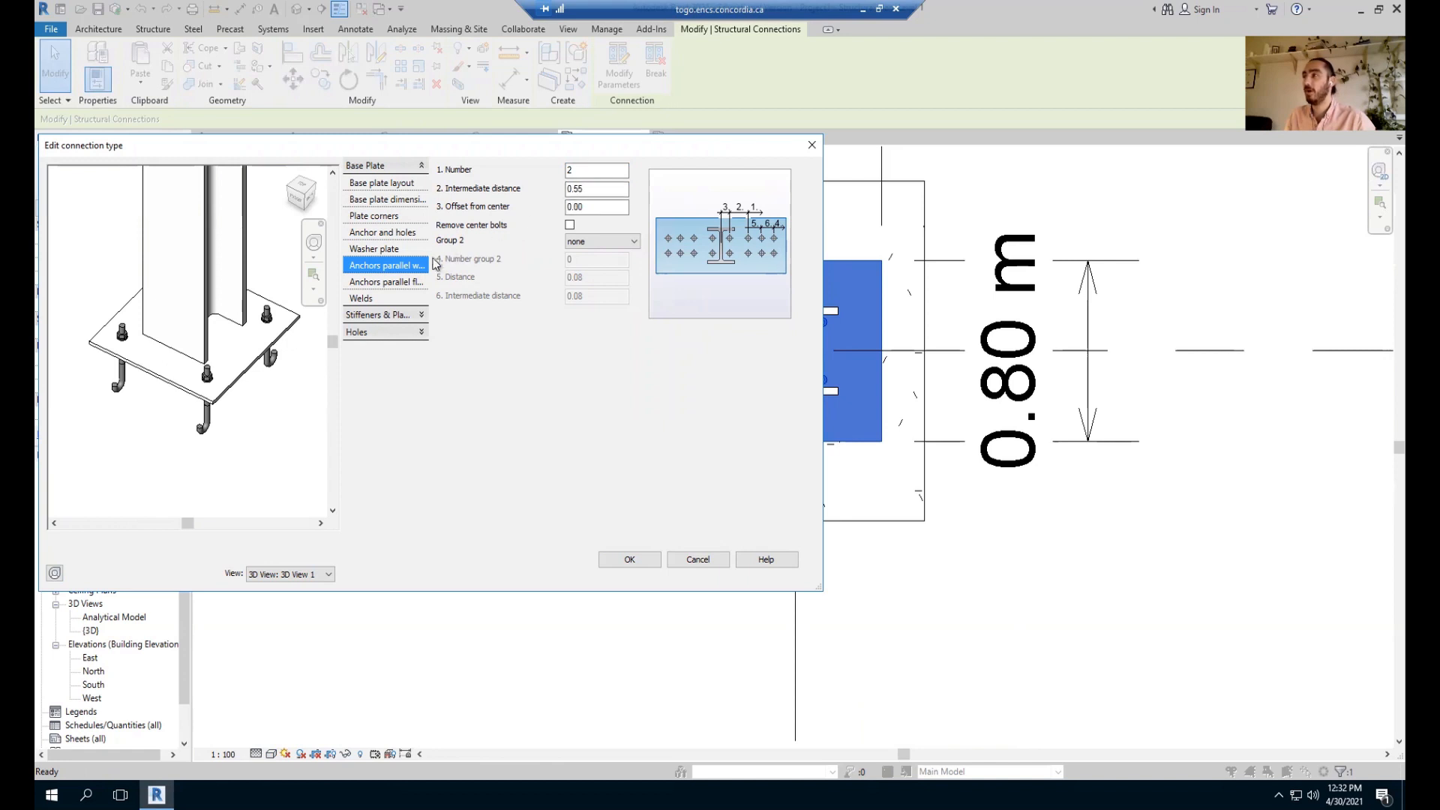
pyautogui.click(392, 285)
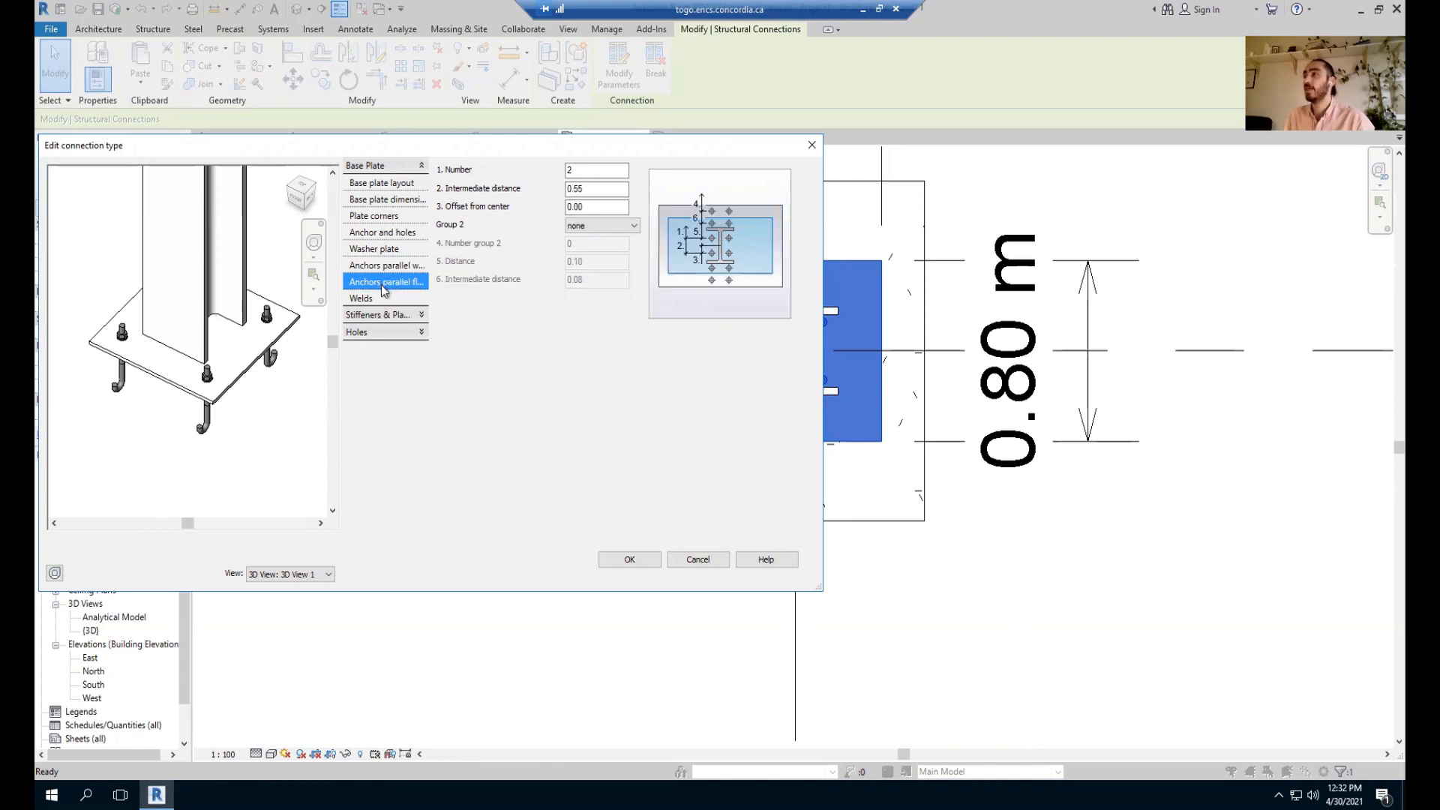
# Create web stiffeners on both sides of the column, located at corners.
pyautogui.click(386, 315)
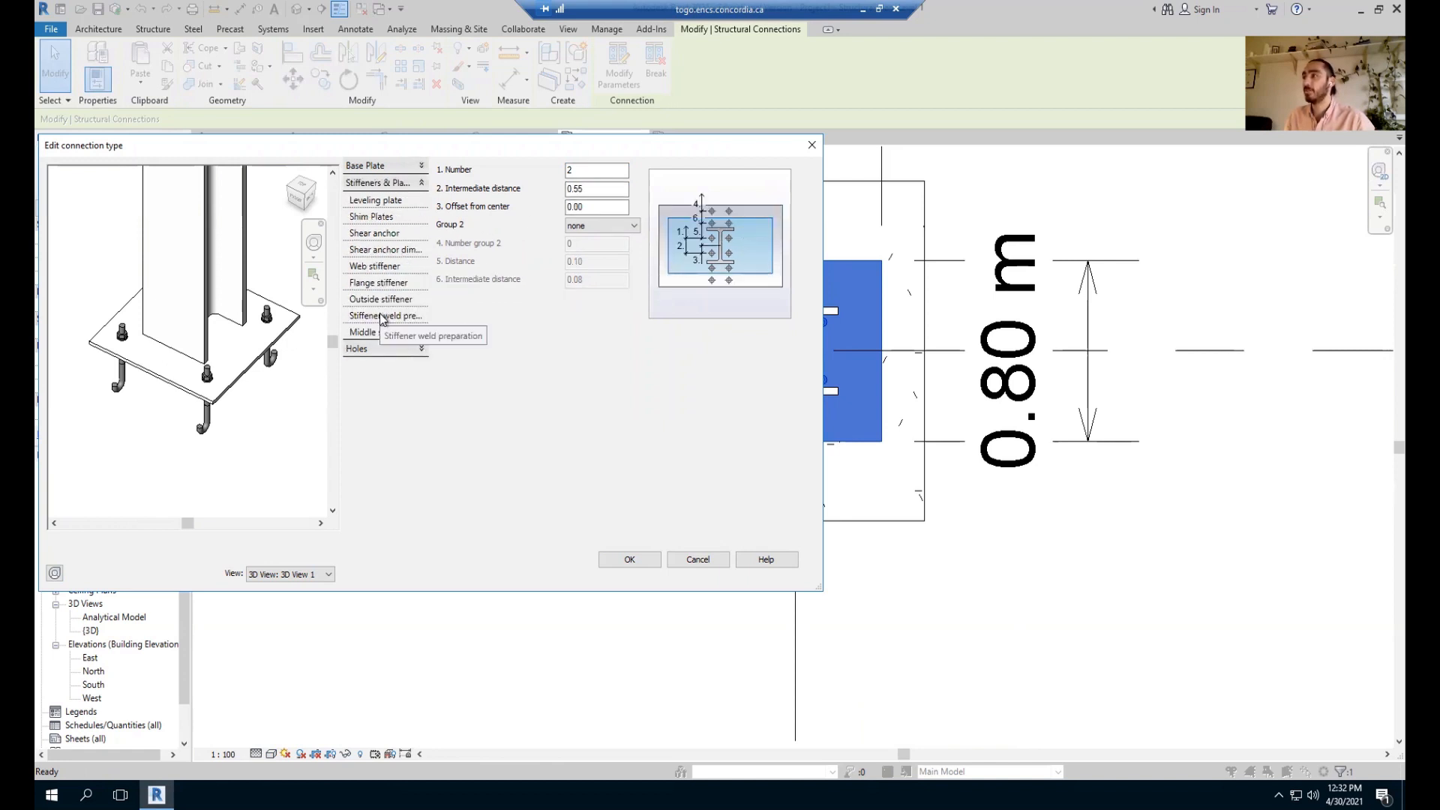
pyautogui.click(380, 269)
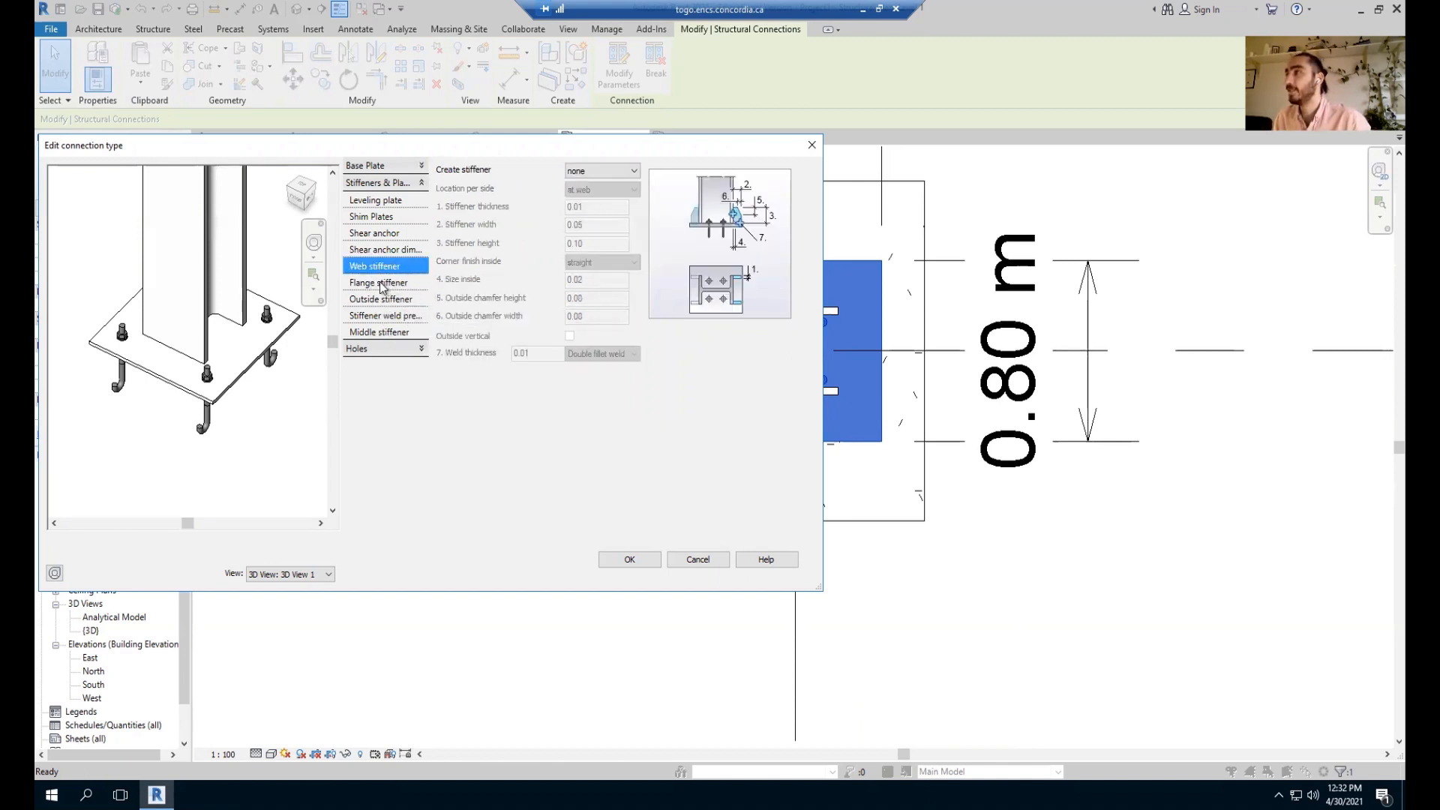
pyautogui.click(598, 175)
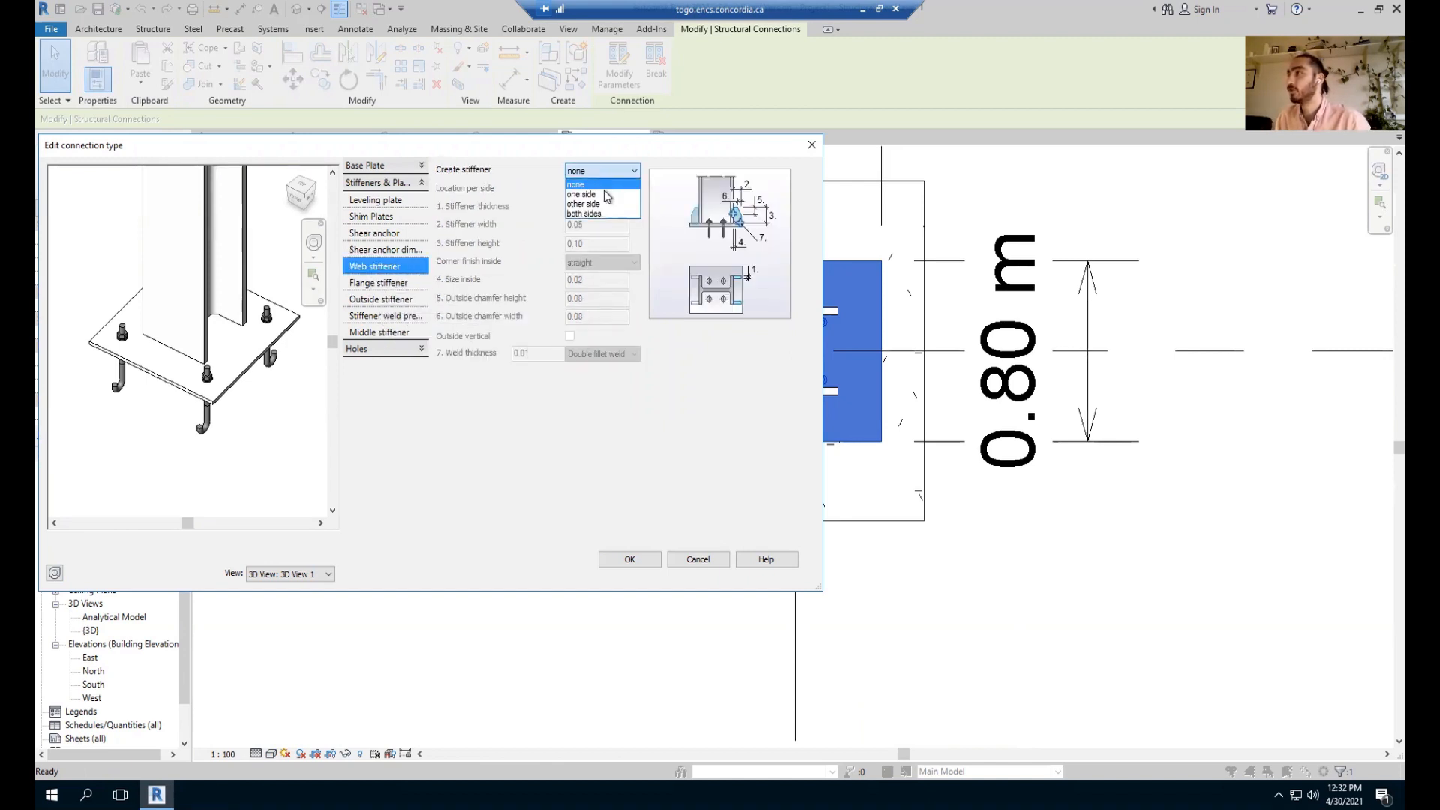
pyautogui.click(592, 214)
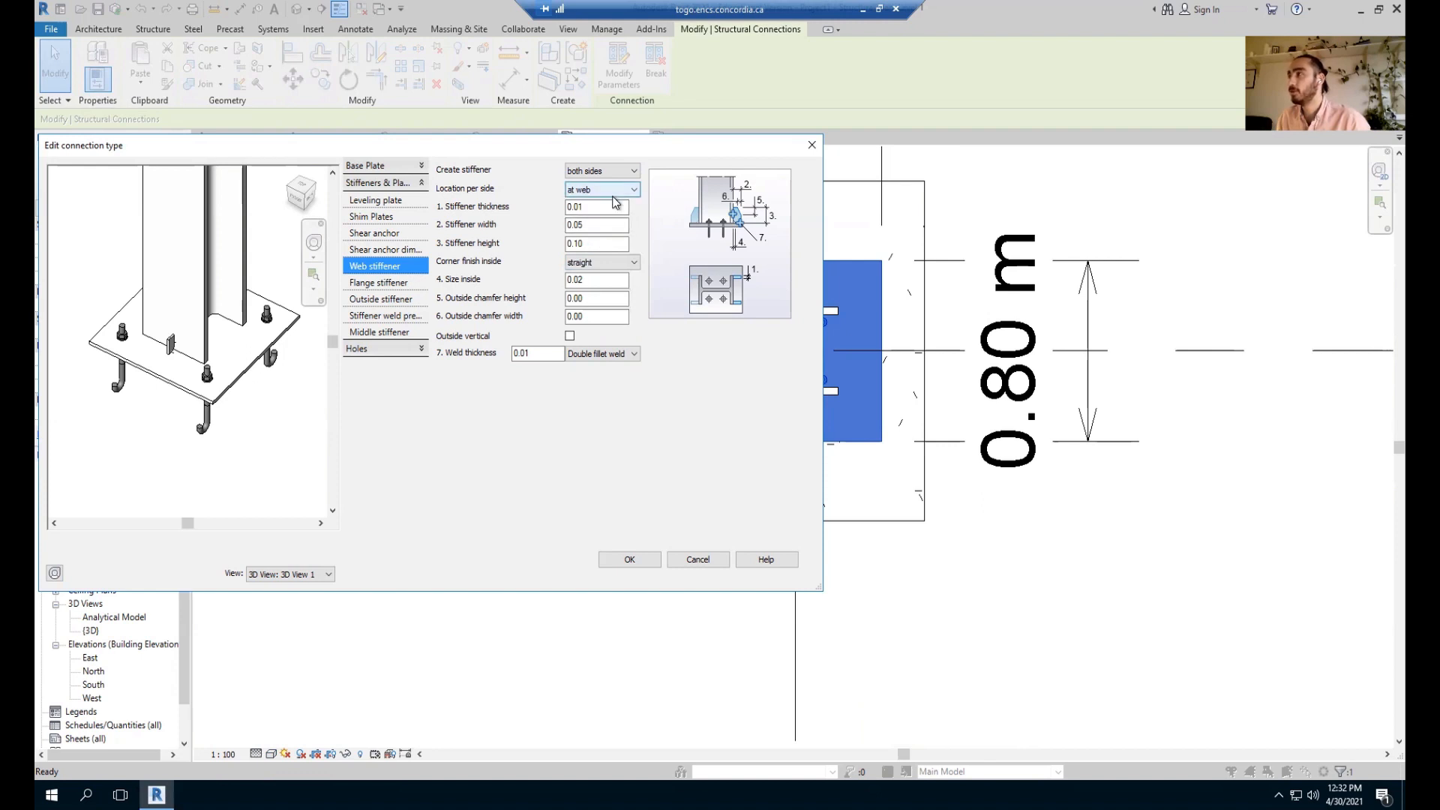
pyautogui.click(614, 193)
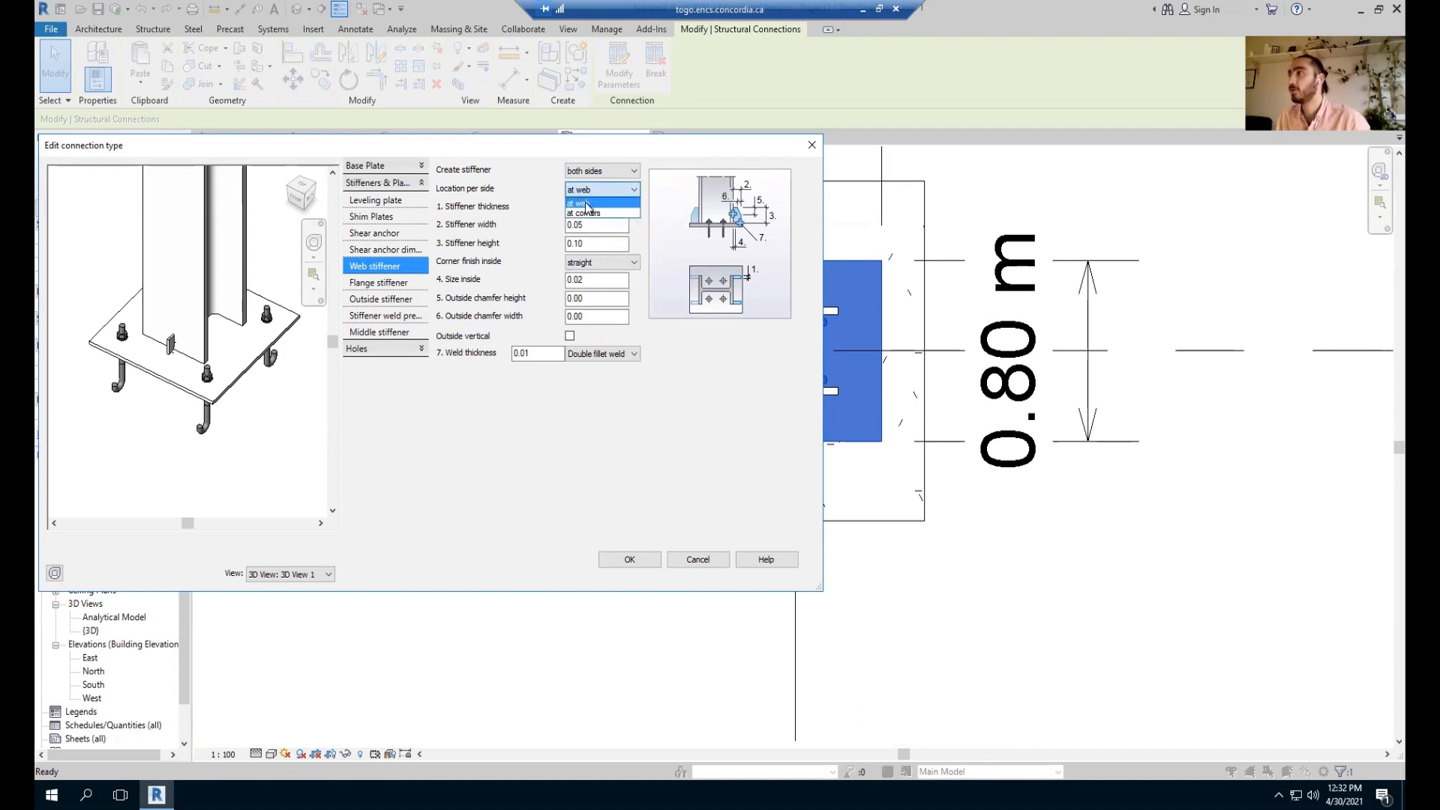
pyautogui.click(587, 213)
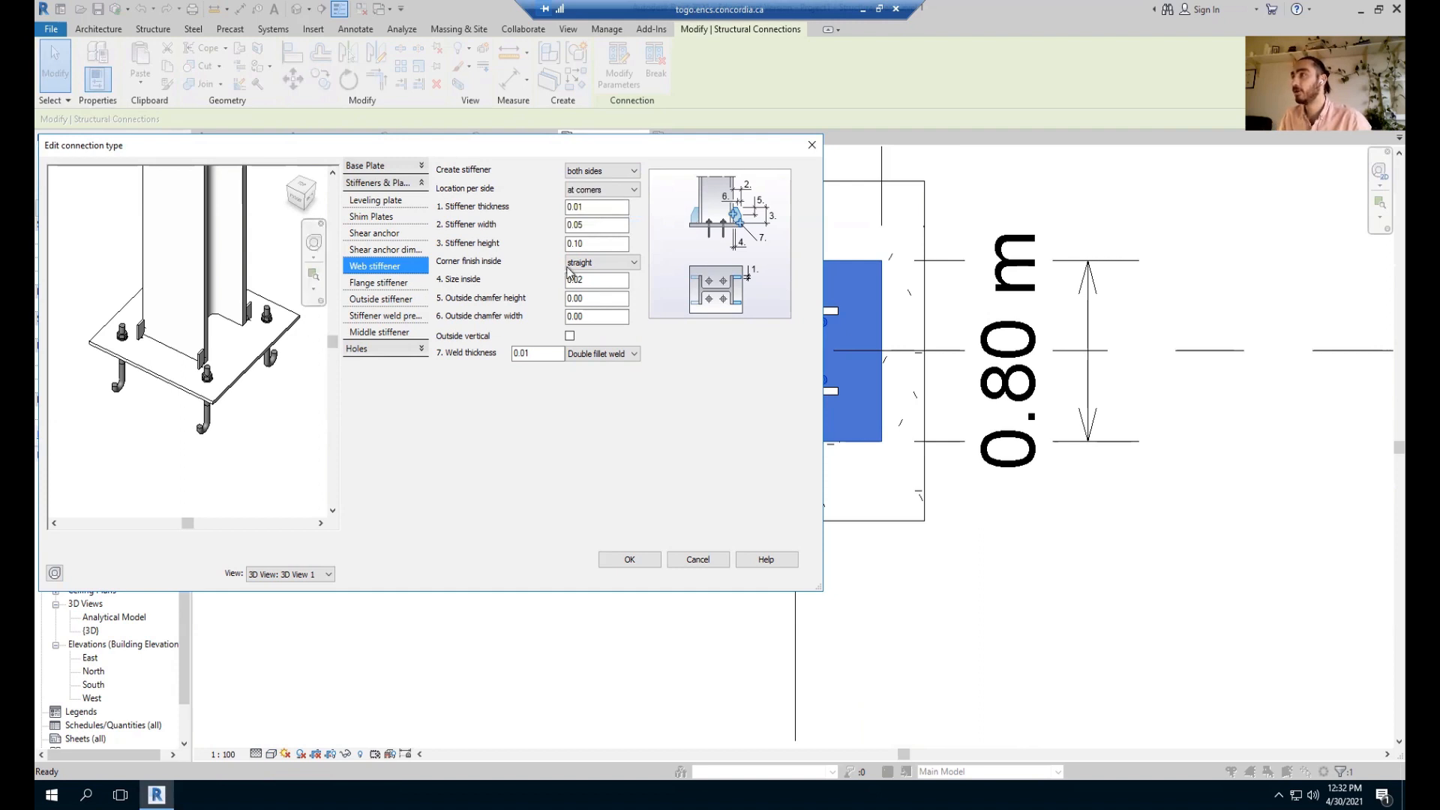
# Set the web stiffener width to 0.20.
pyautogui.click(598, 207)
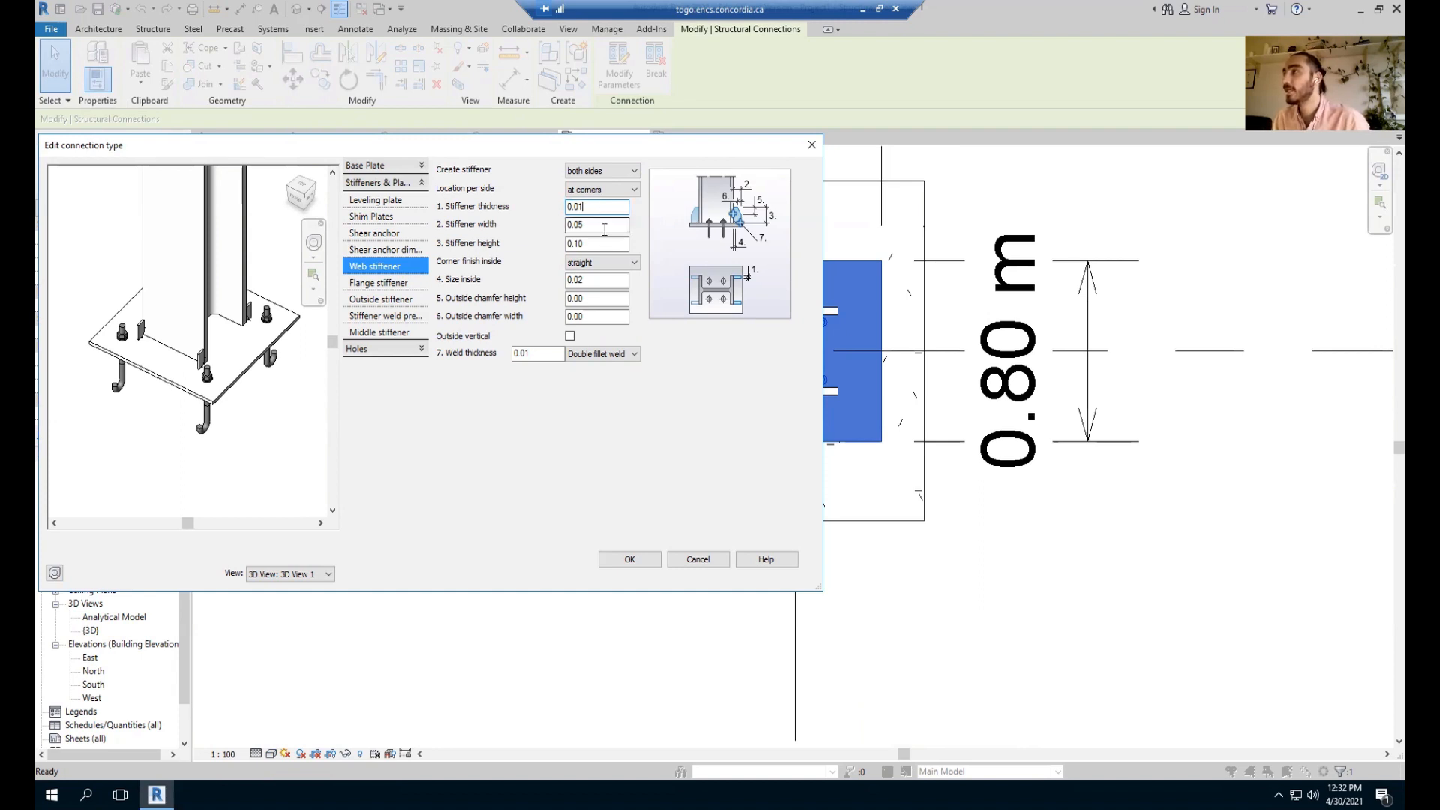
pyautogui.moveTo(605, 226); pyautogui.dragTo(548, 222)
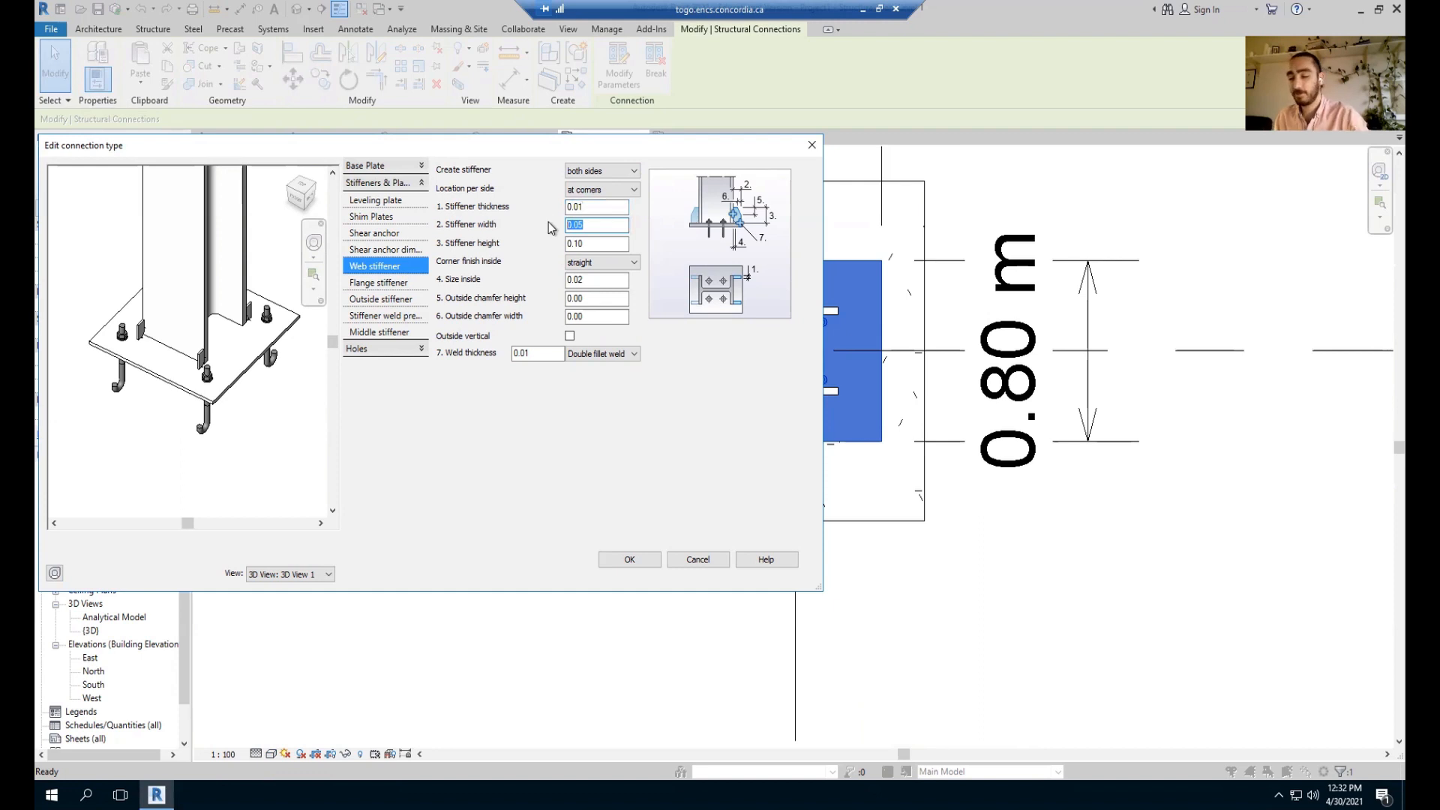
pyautogui.press('BackSpace')
pyautogui.write('0.20')
pyautogui.press('Tab')
pyautogui.click(594, 244)
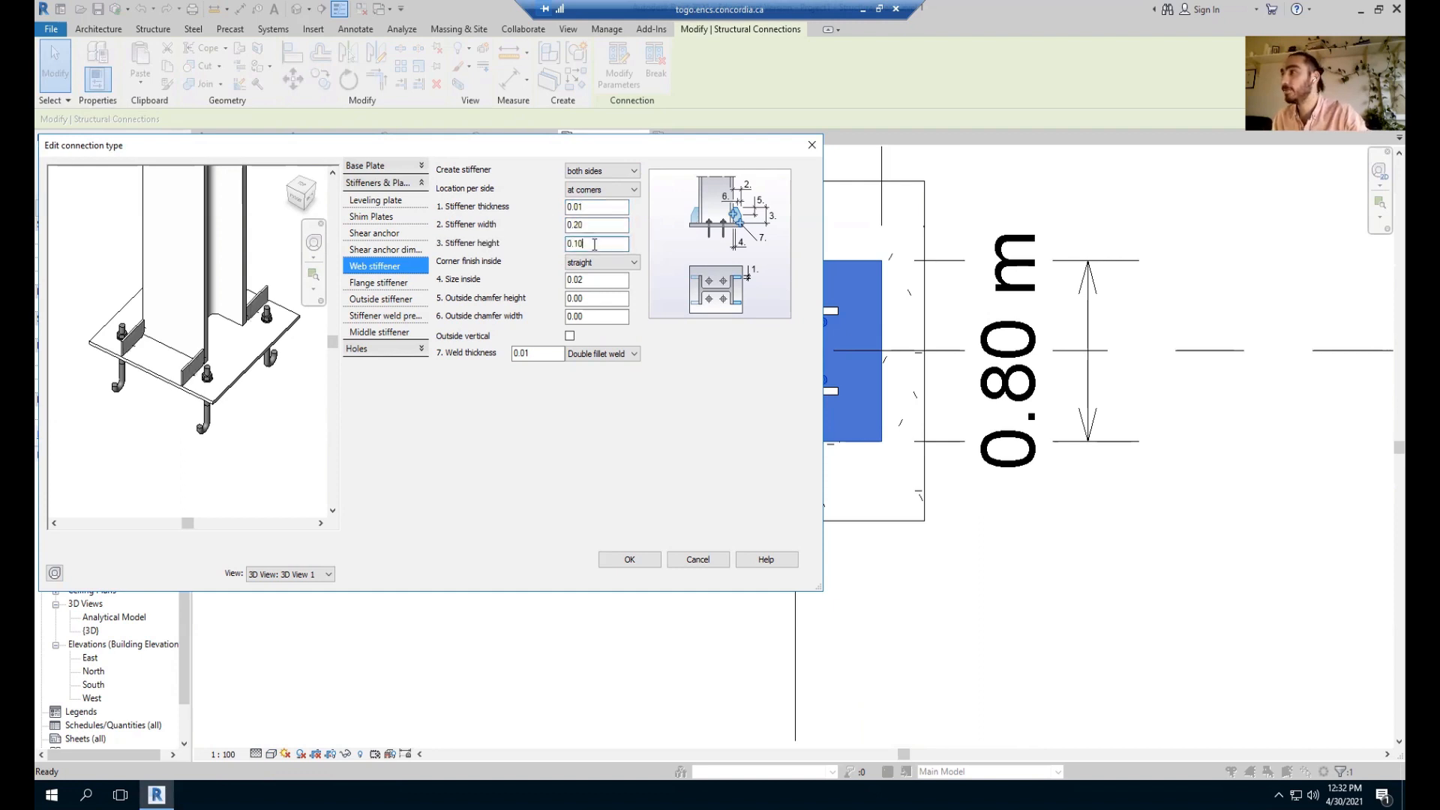
# Set the web stiffeners' outside chamfer height to 0.05.
pyautogui.scroll(5, 175, 402)
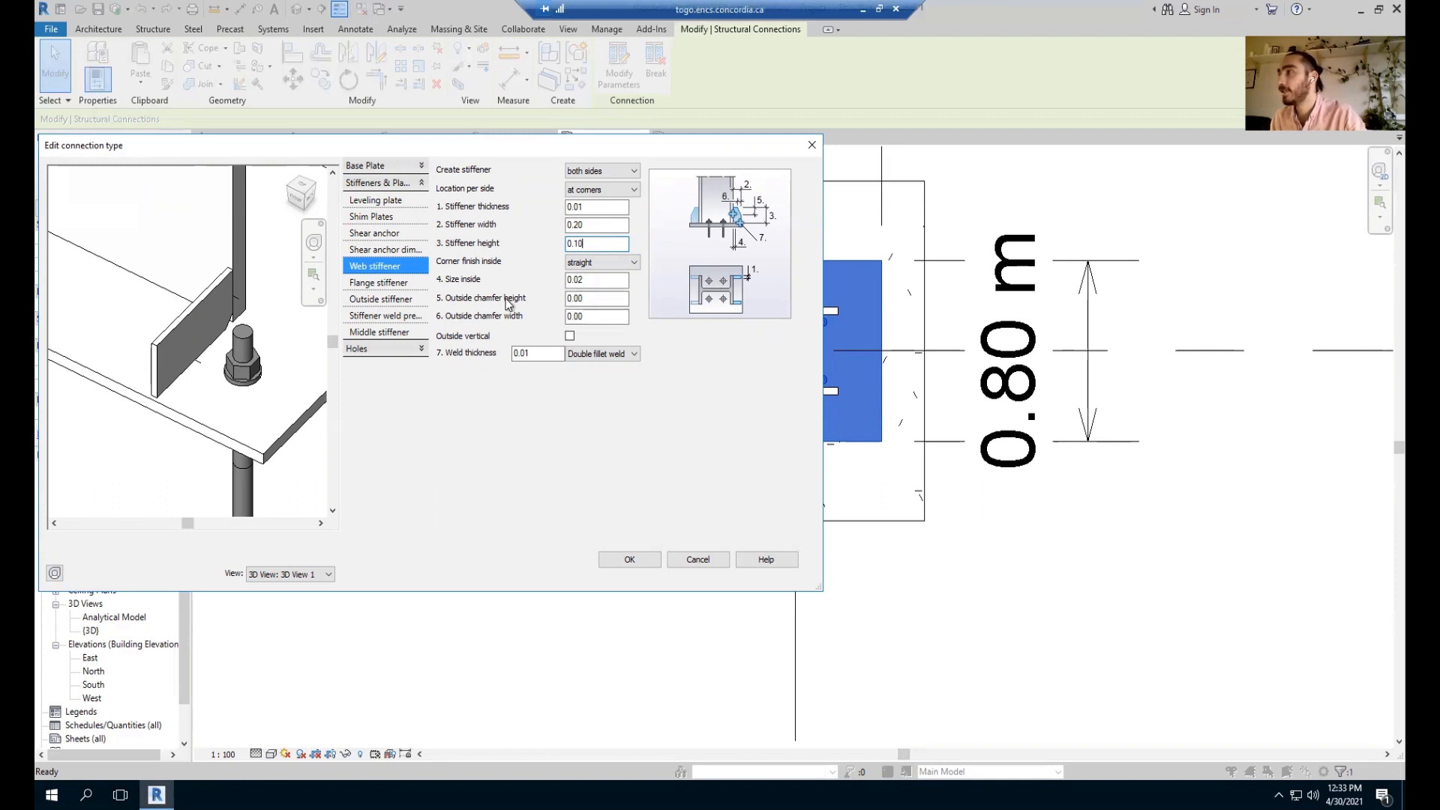
pyautogui.doubleClick(595, 298)
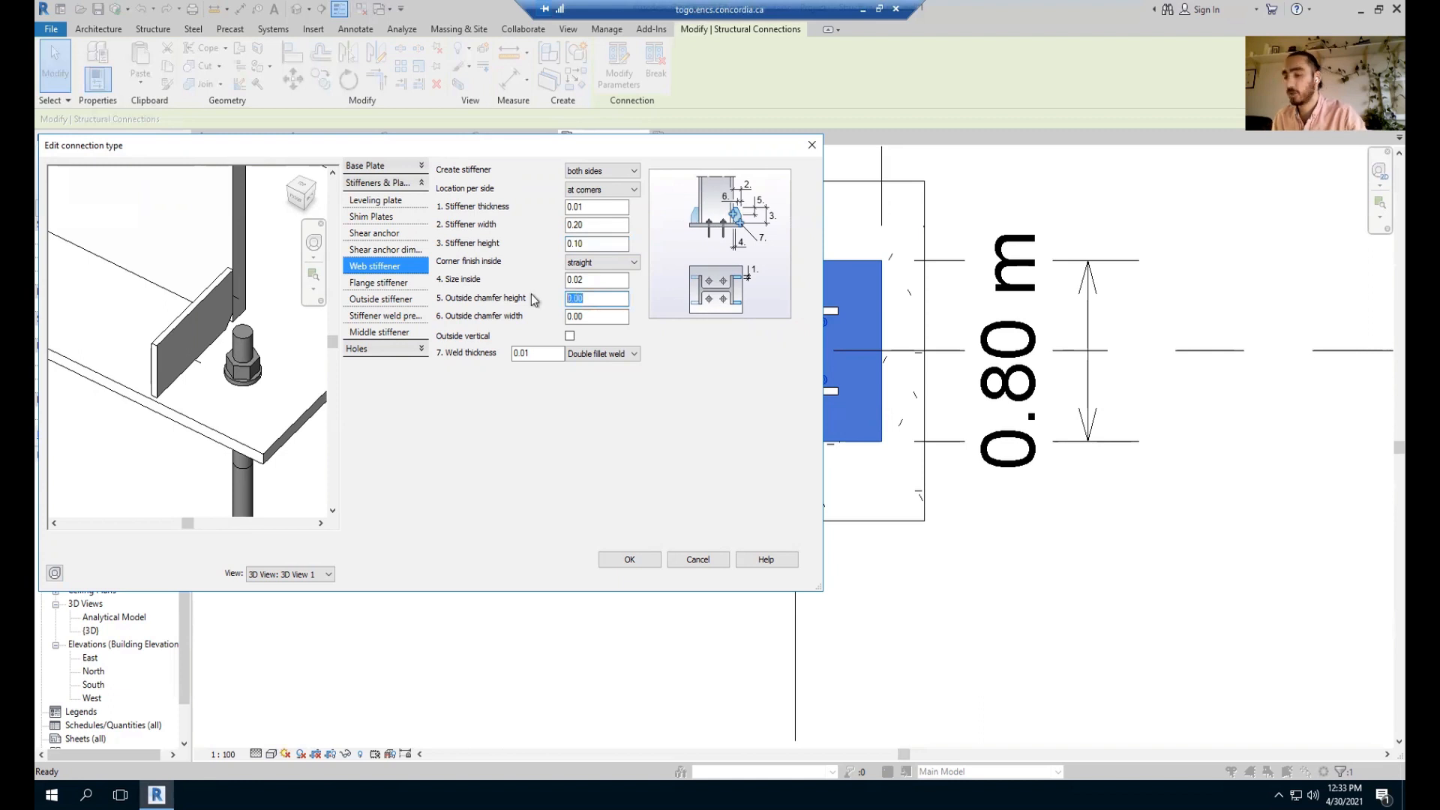
pyautogui.write('.05')
pyautogui.click(606, 279)
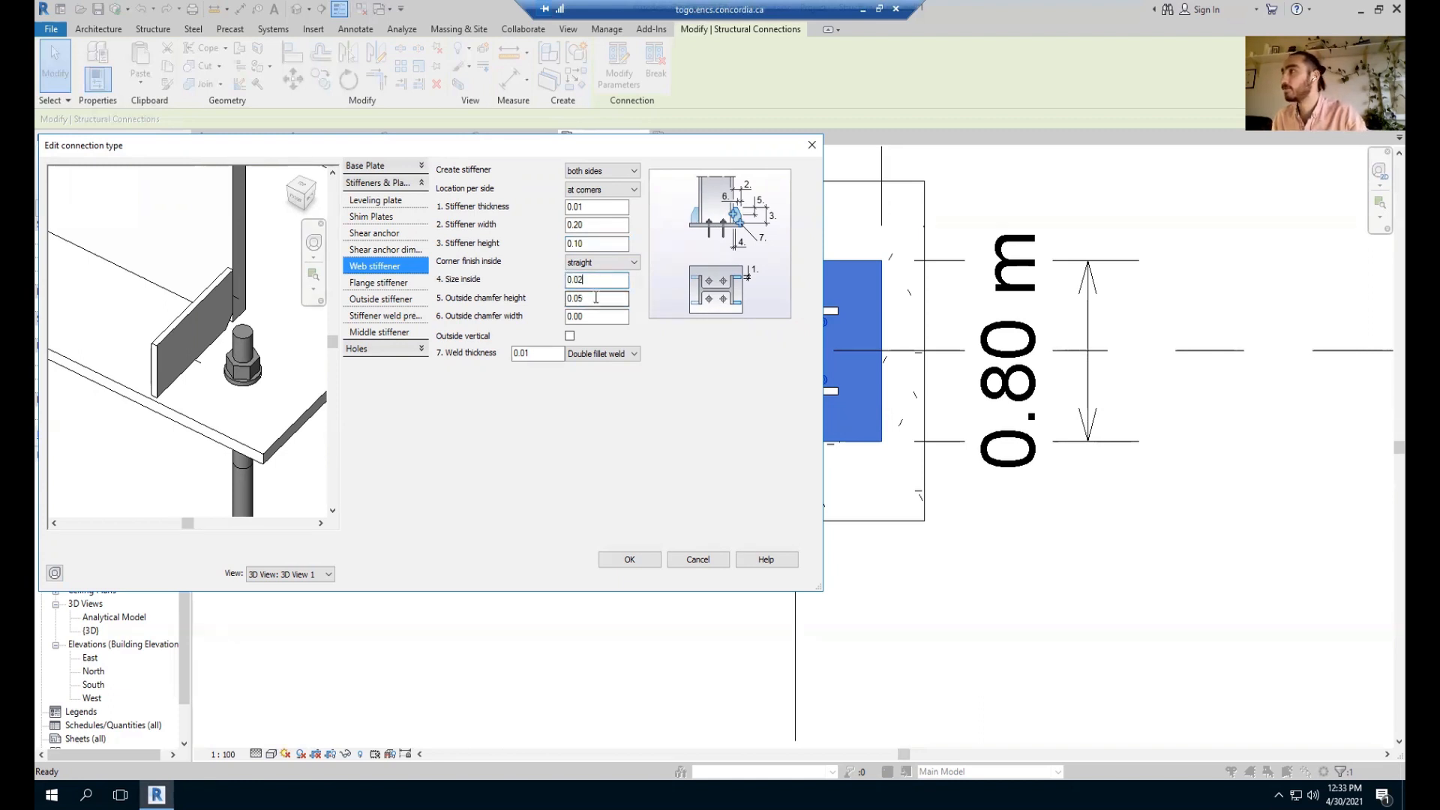
# Reset the web stiffeners' outside chamfer height to 0.00.
pyautogui.click(599, 298)
pyautogui.doubleClick(599, 298)
pyautogui.press('BackSpace')
pyautogui.click(603, 283)
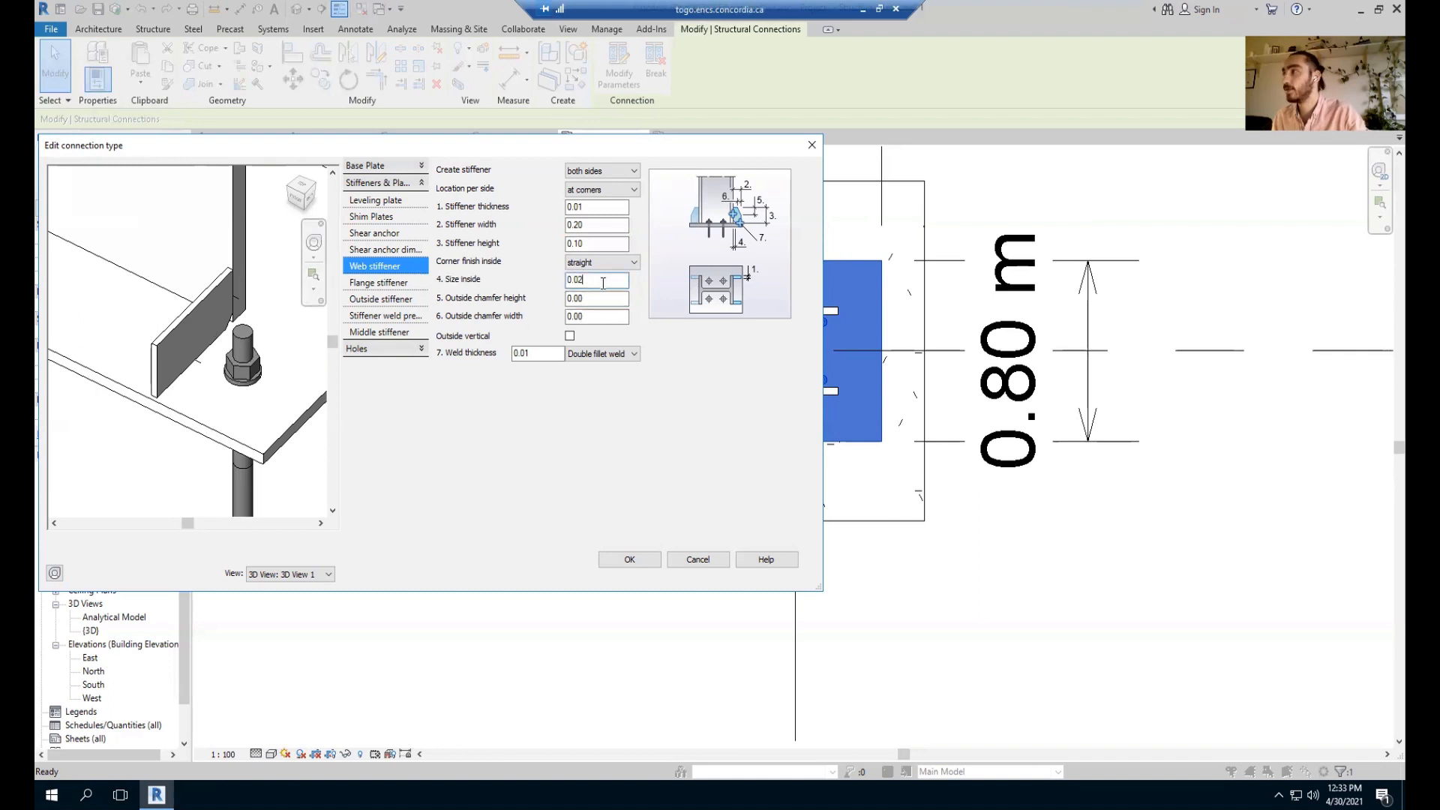
pyautogui.press('Tab')
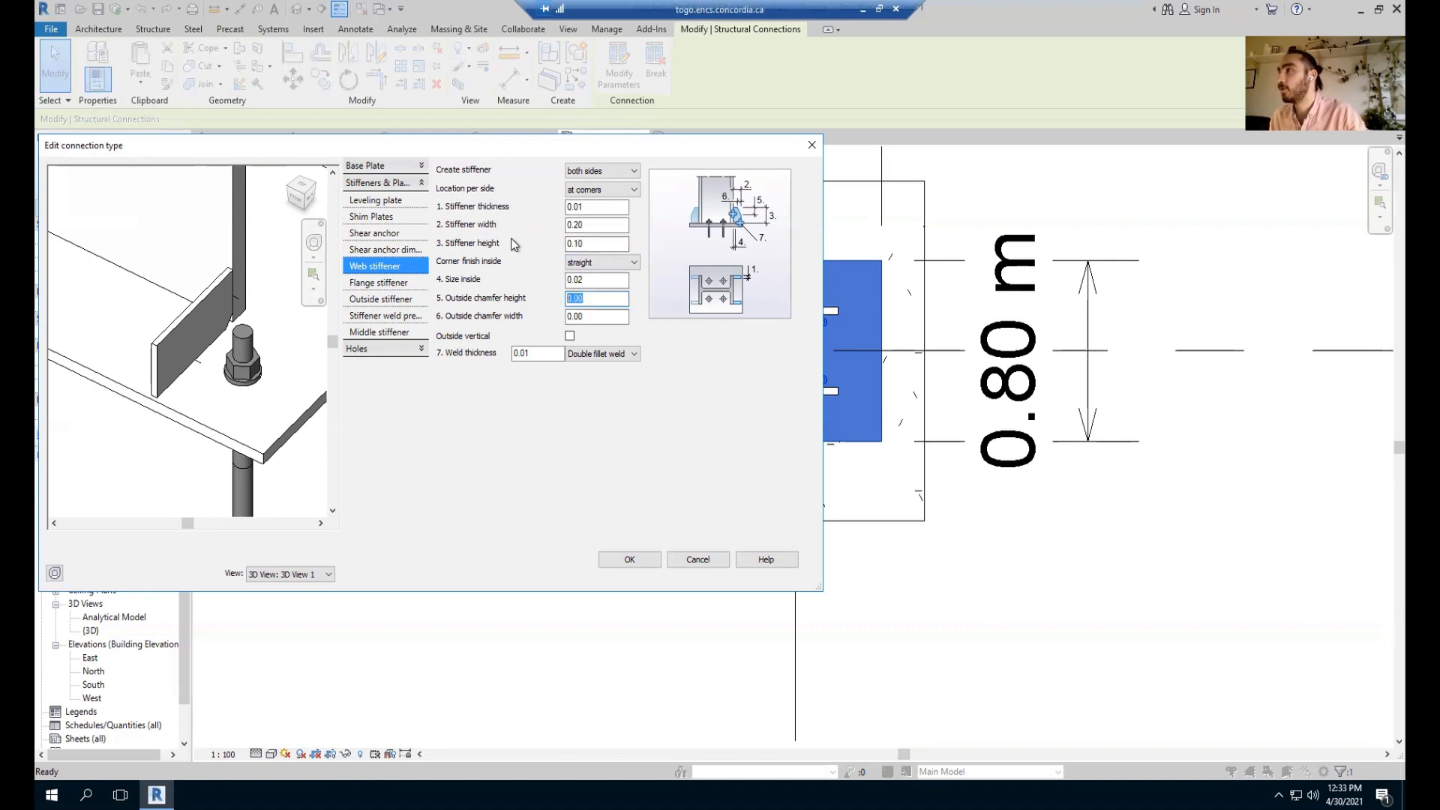
# Try the convex, concave and straight inside corner finishes on the web stiffeners.
pyautogui.click(610, 263)
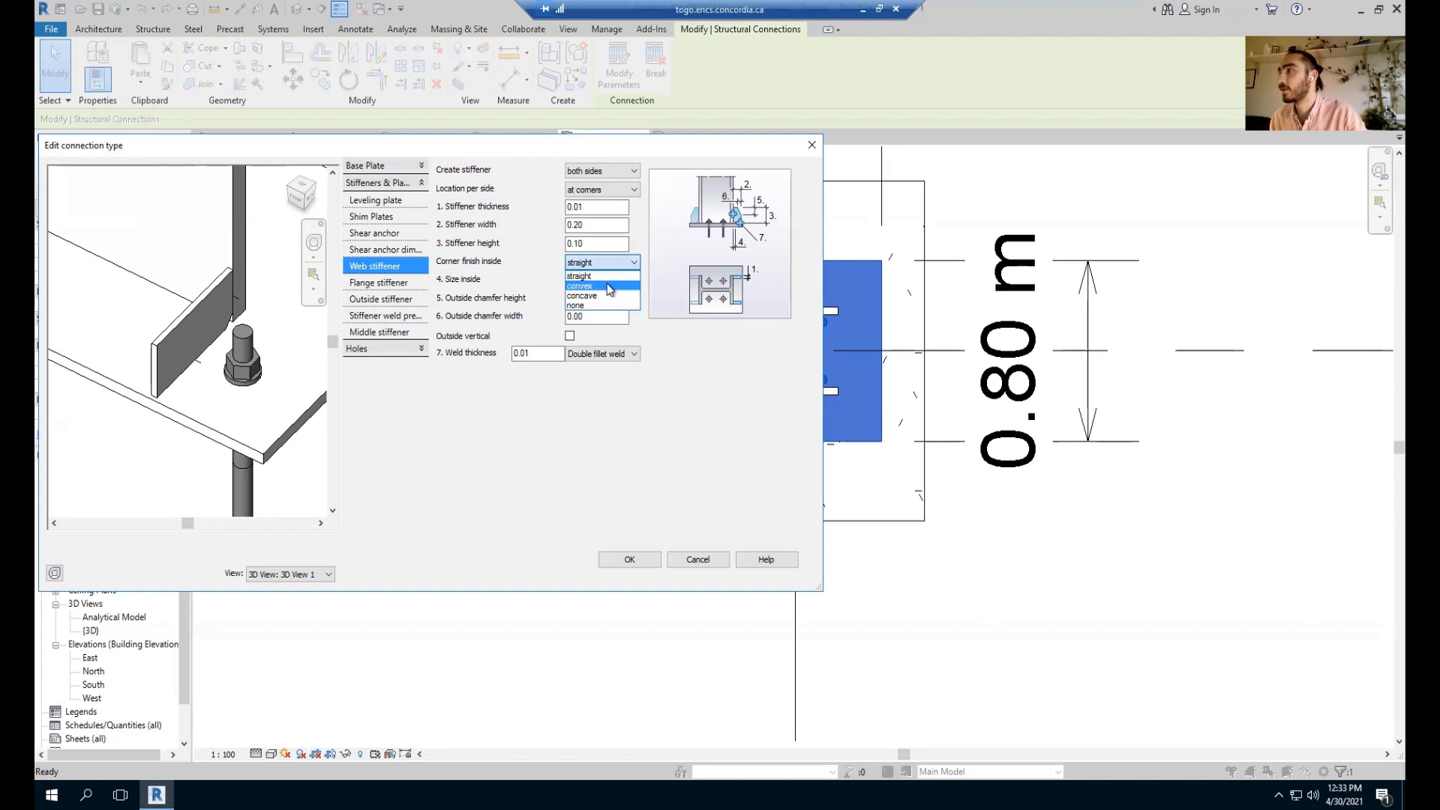
pyautogui.click(609, 287)
pyautogui.click(608, 264)
pyautogui.click(598, 298)
pyautogui.click(604, 262)
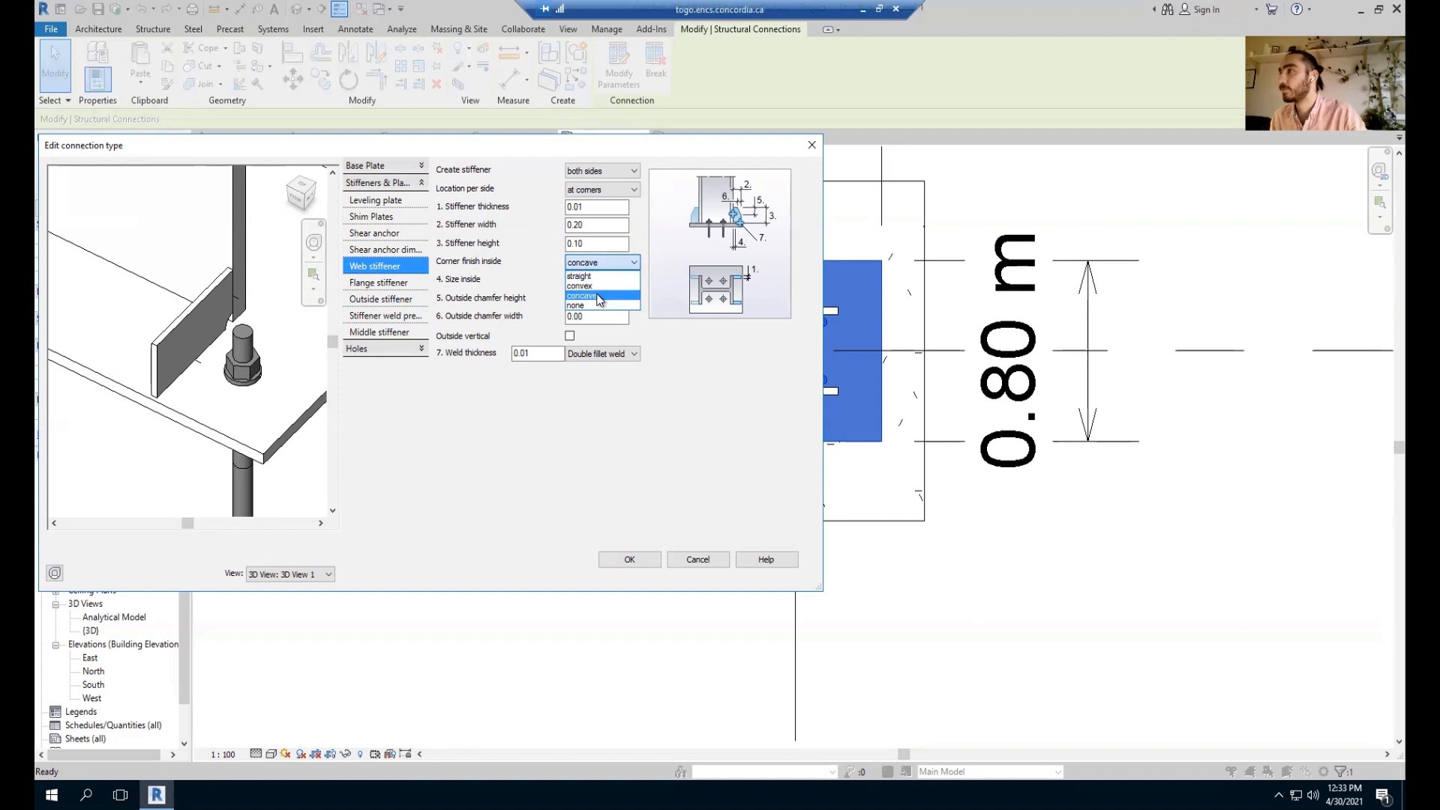
pyautogui.click(601, 296)
pyautogui.click(604, 262)
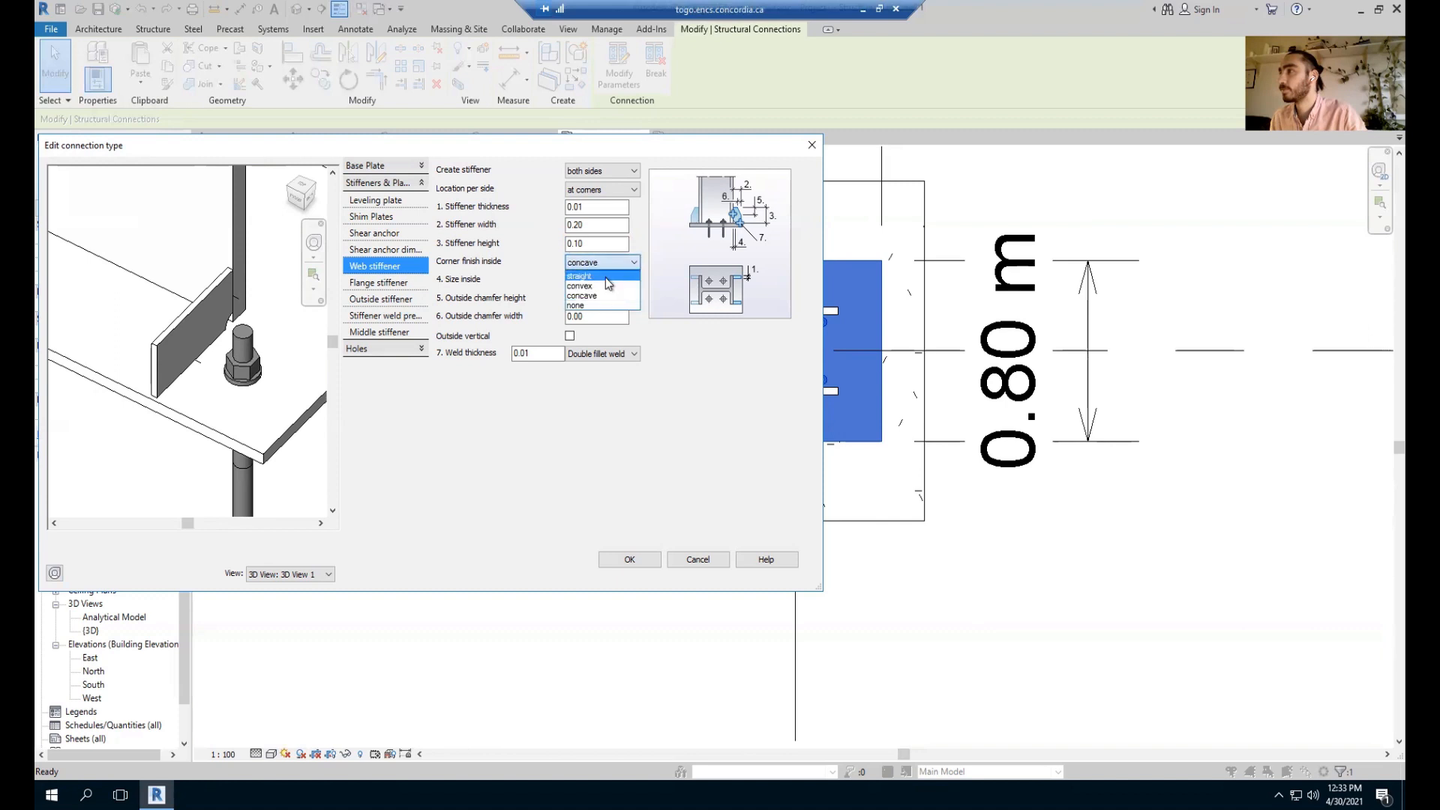
pyautogui.click(601, 279)
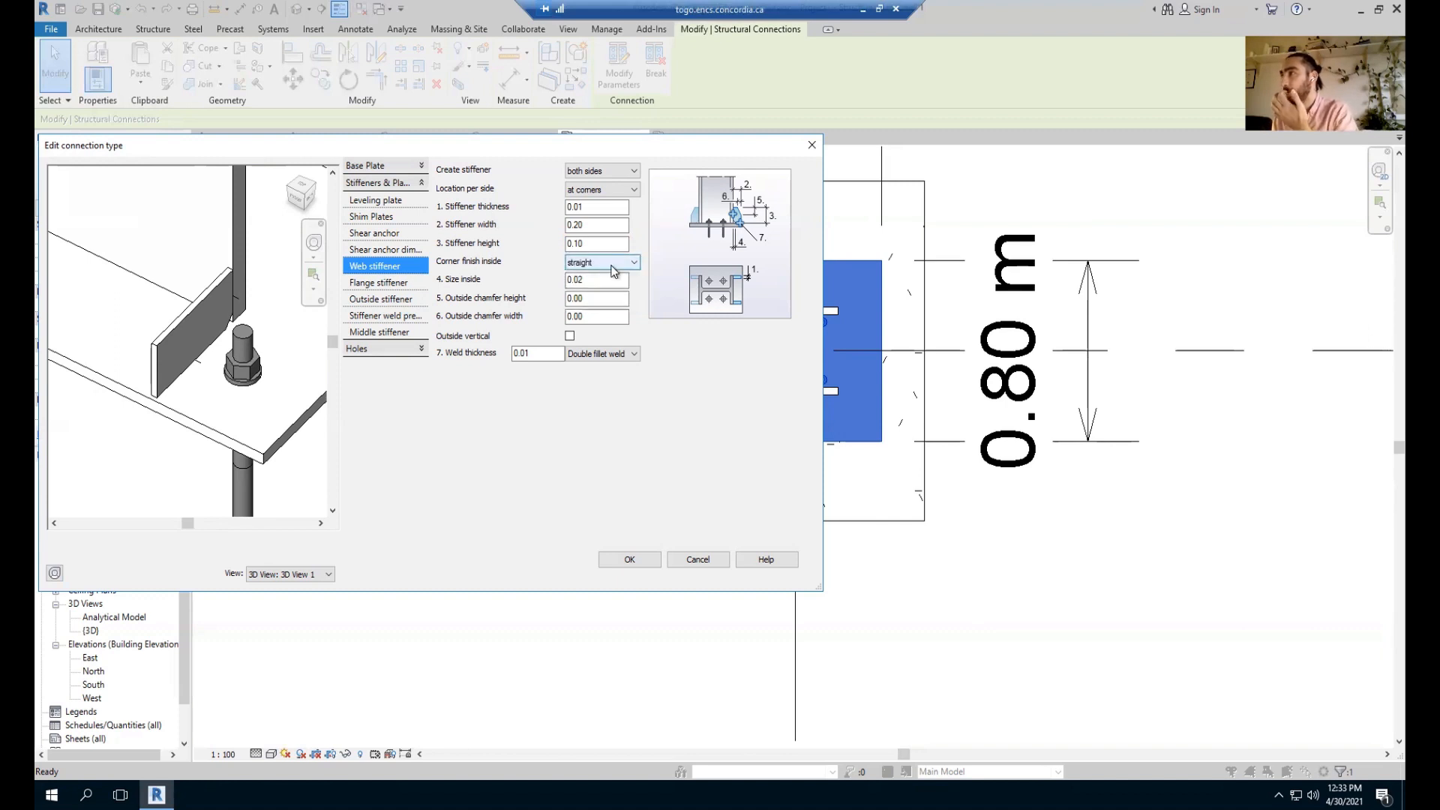
pyautogui.click(611, 264)
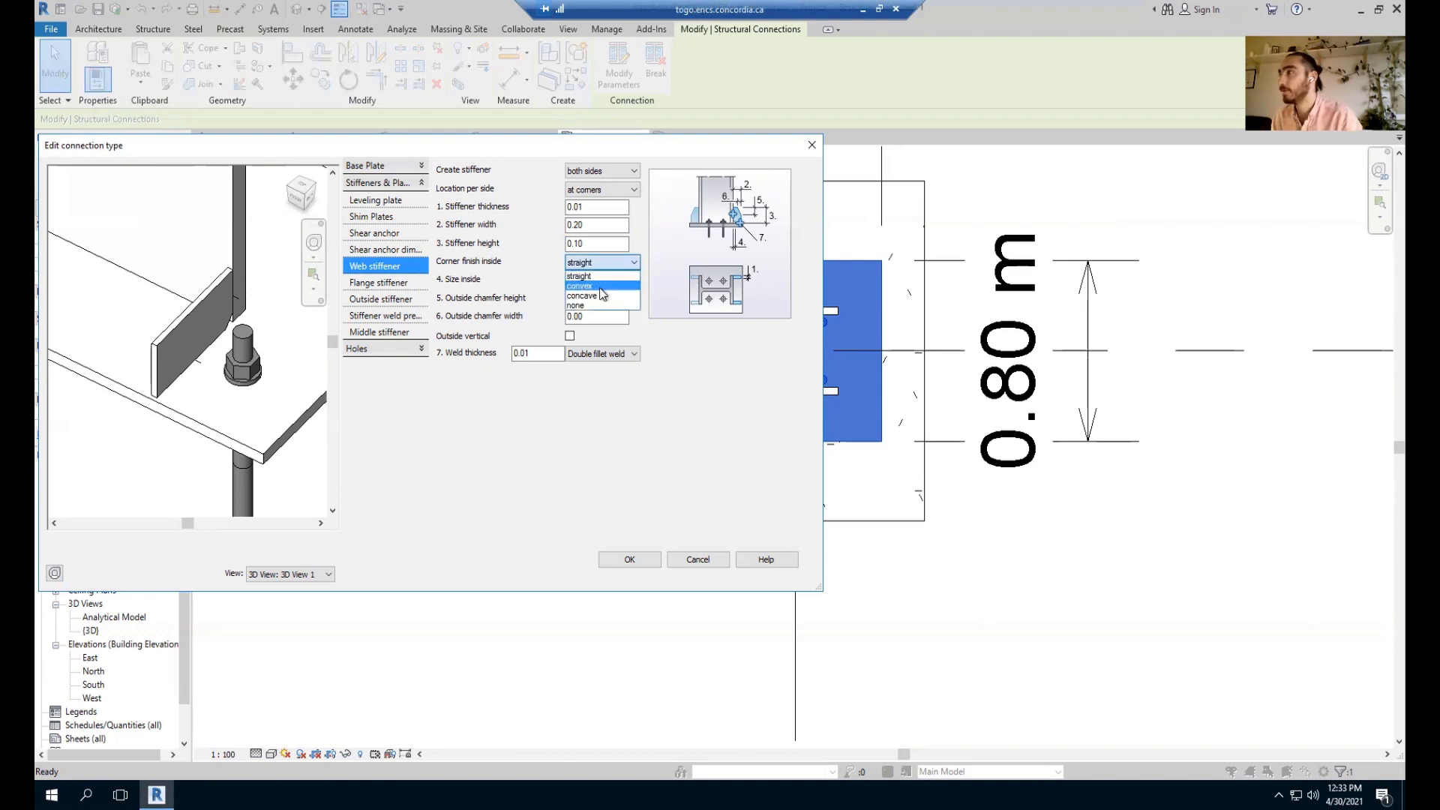
pyautogui.click(603, 286)
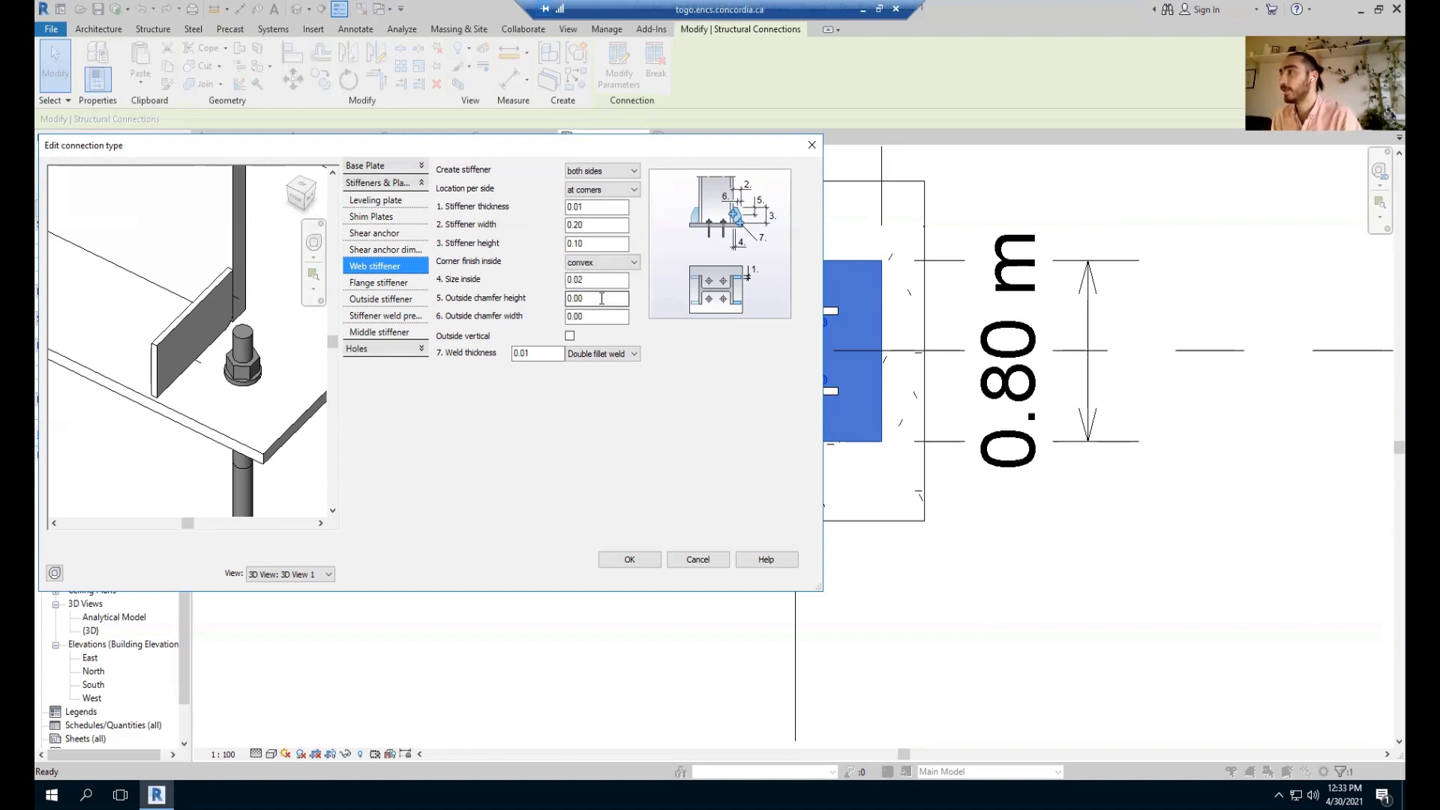
# Set the outside chamfer height of the web stiffeners to 0.05.
pyautogui.doubleClick(603, 298)
pyautogui.write('.05')
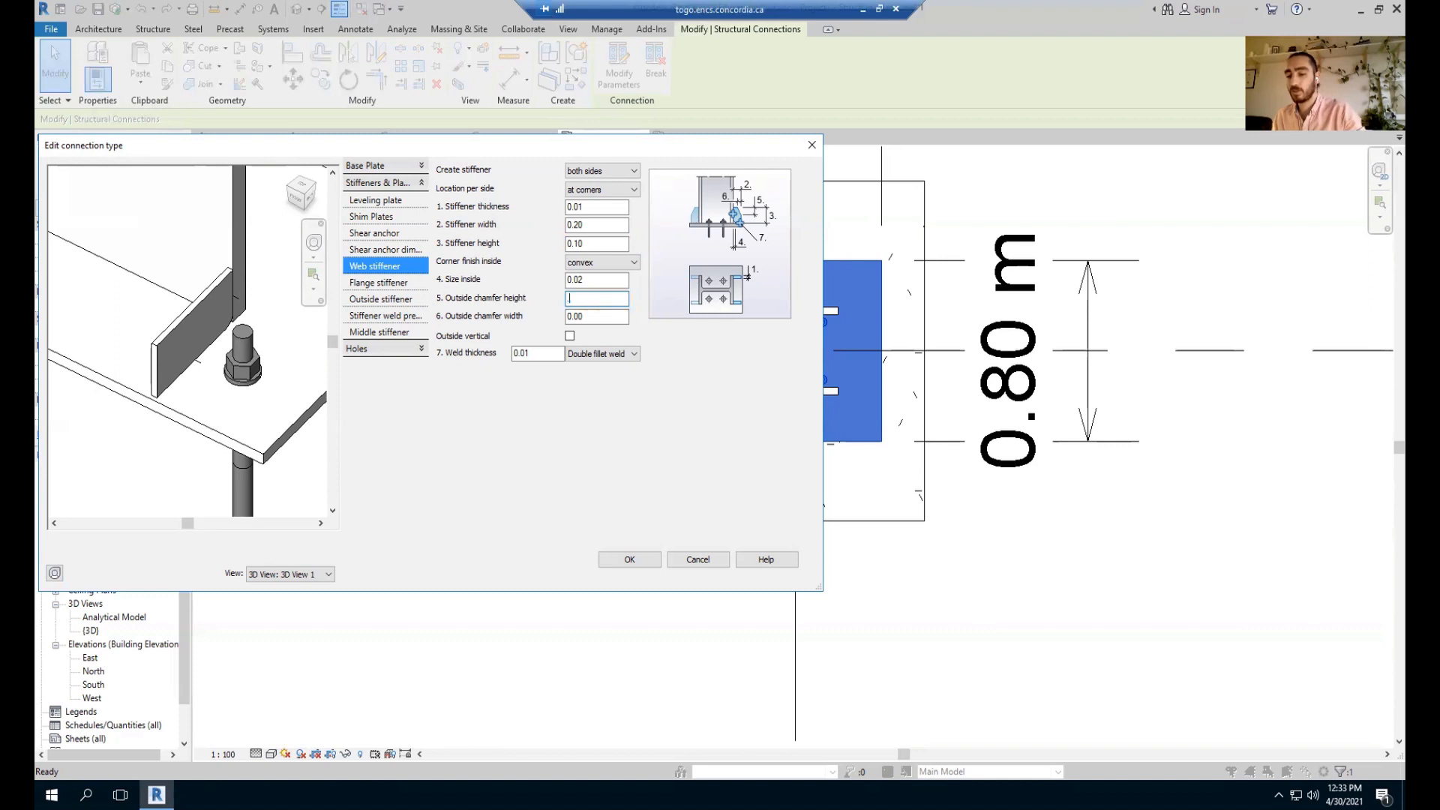
pyautogui.click(603, 280)
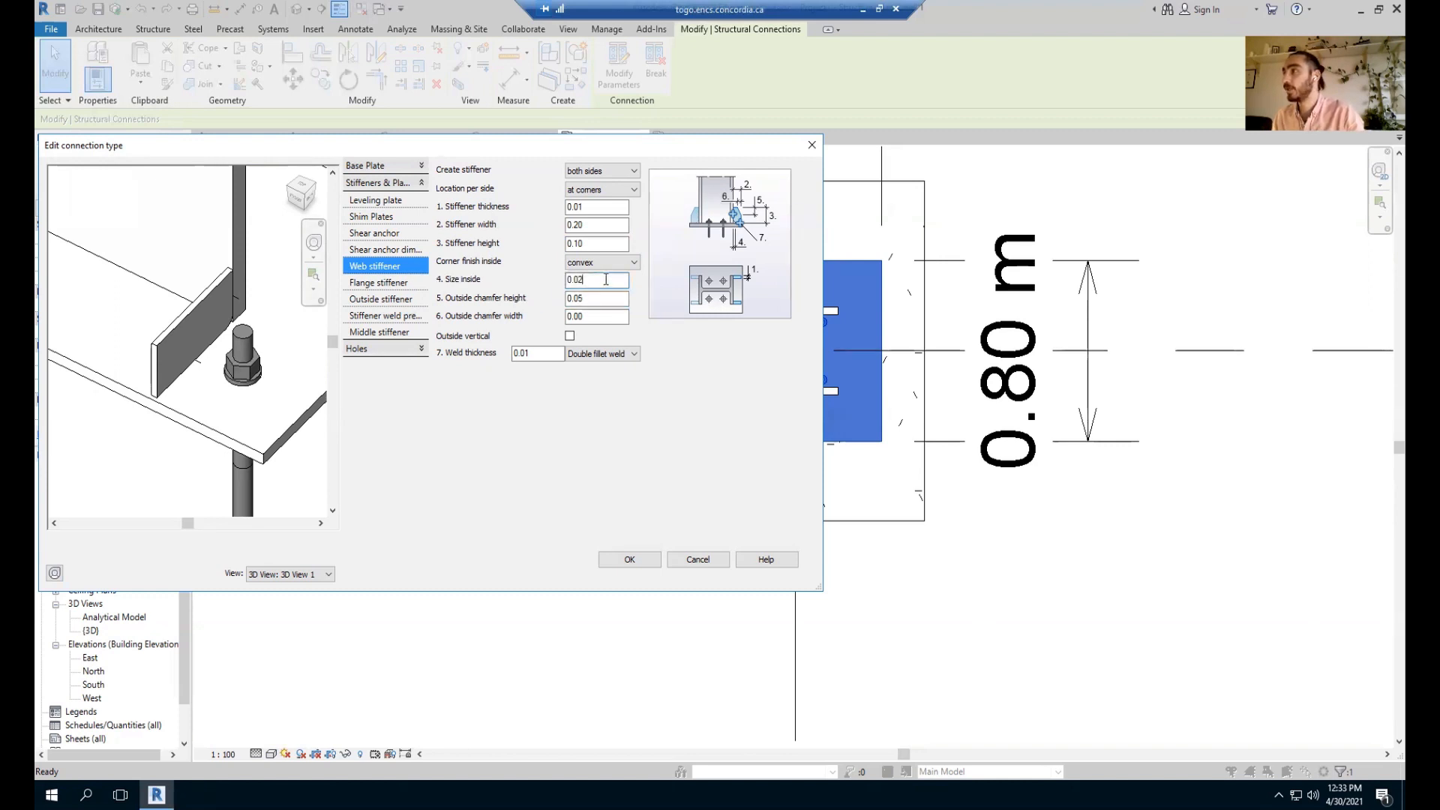
# Try a concave inside corner finish with a 0.10 outside chamfer width on the web stiffeners and inspect their shape in the preview.
pyautogui.click(603, 262)
pyautogui.click(591, 295)
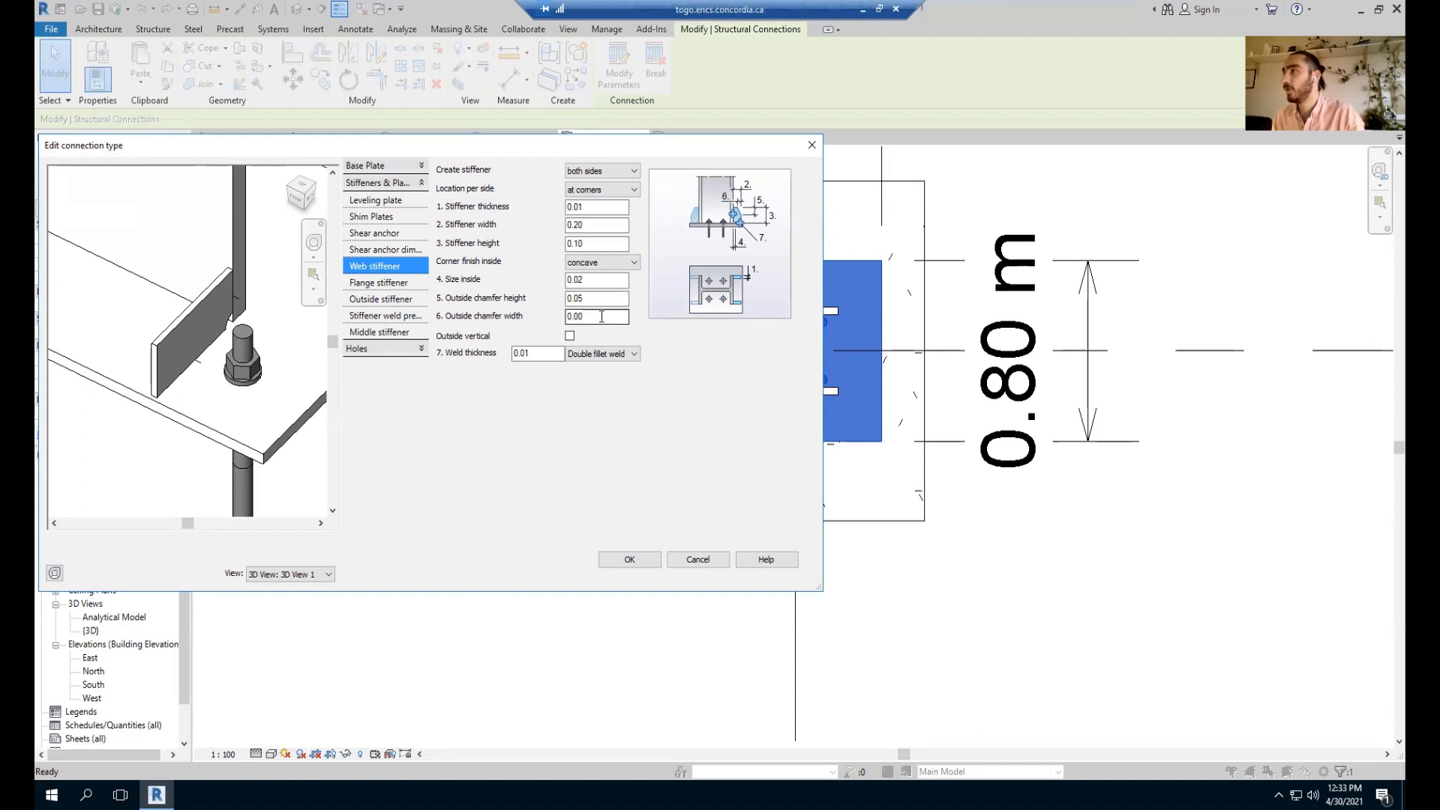
pyautogui.doubleClick(602, 317)
pyautogui.write('0.10')
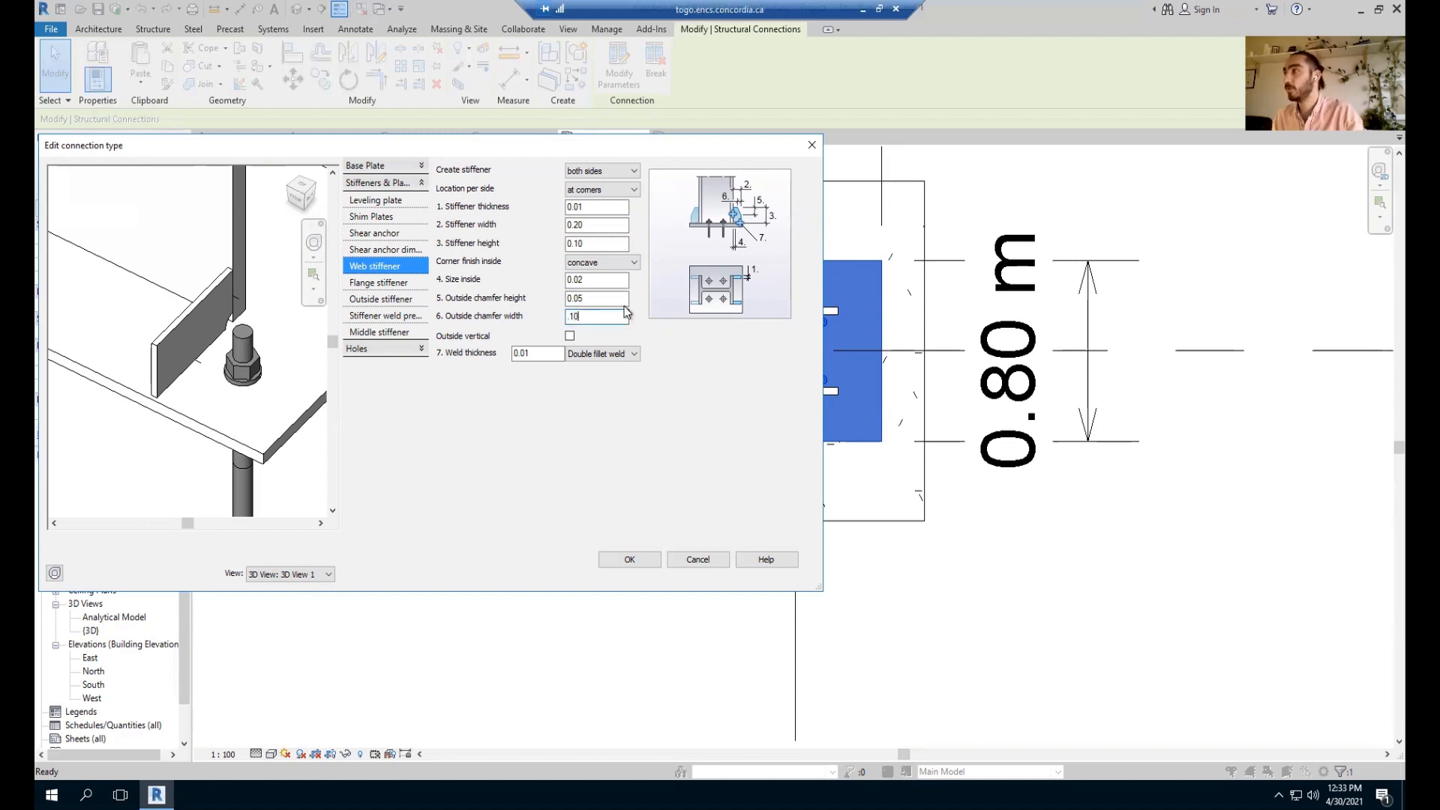
pyautogui.doubleClick(611, 298)
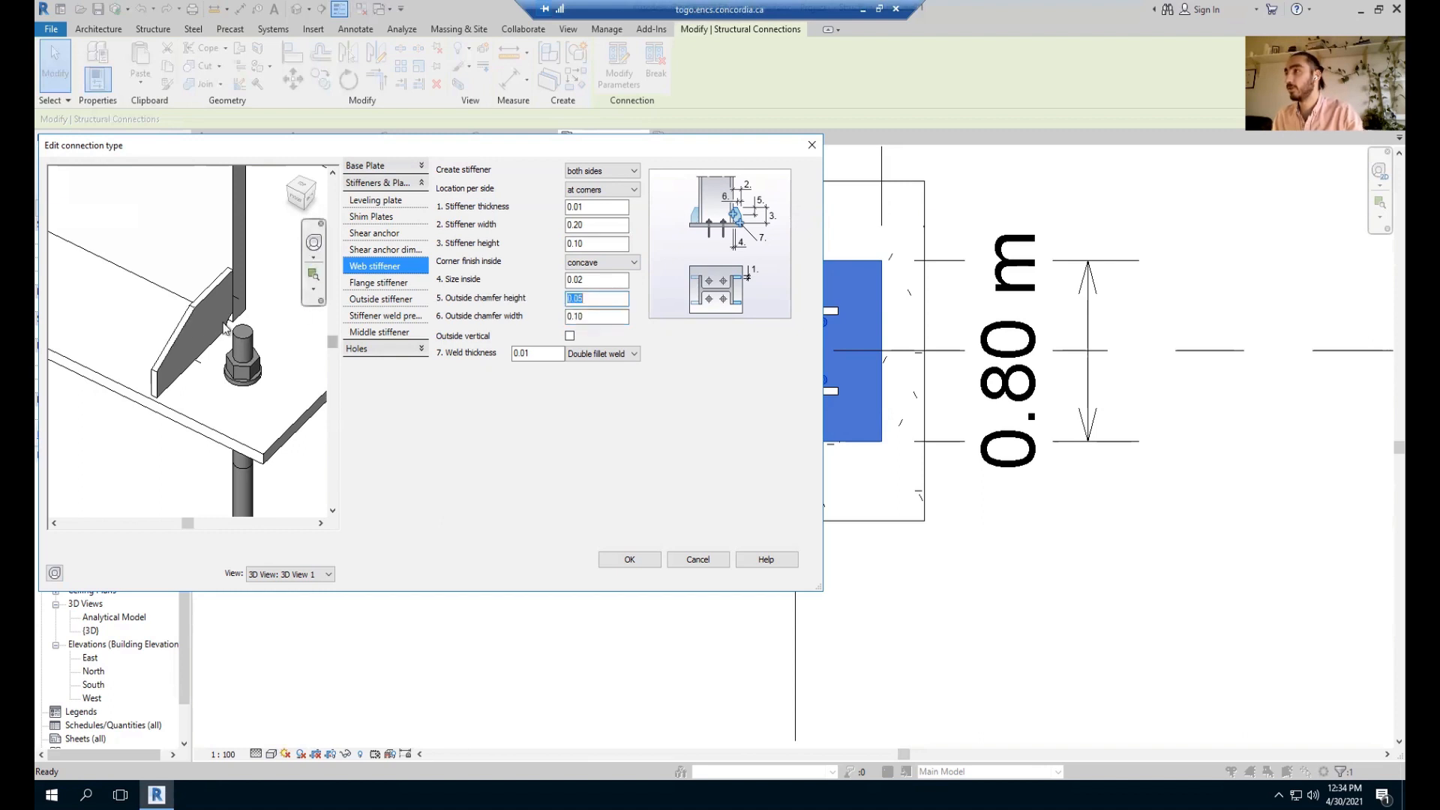
pyautogui.scroll(-2, 223, 337)
pyautogui.keyDown('shift'); pyautogui.moveTo(245, 366); pyautogui.dragTo(213, 416, button='middle'); pyautogui.keyUp('shift')
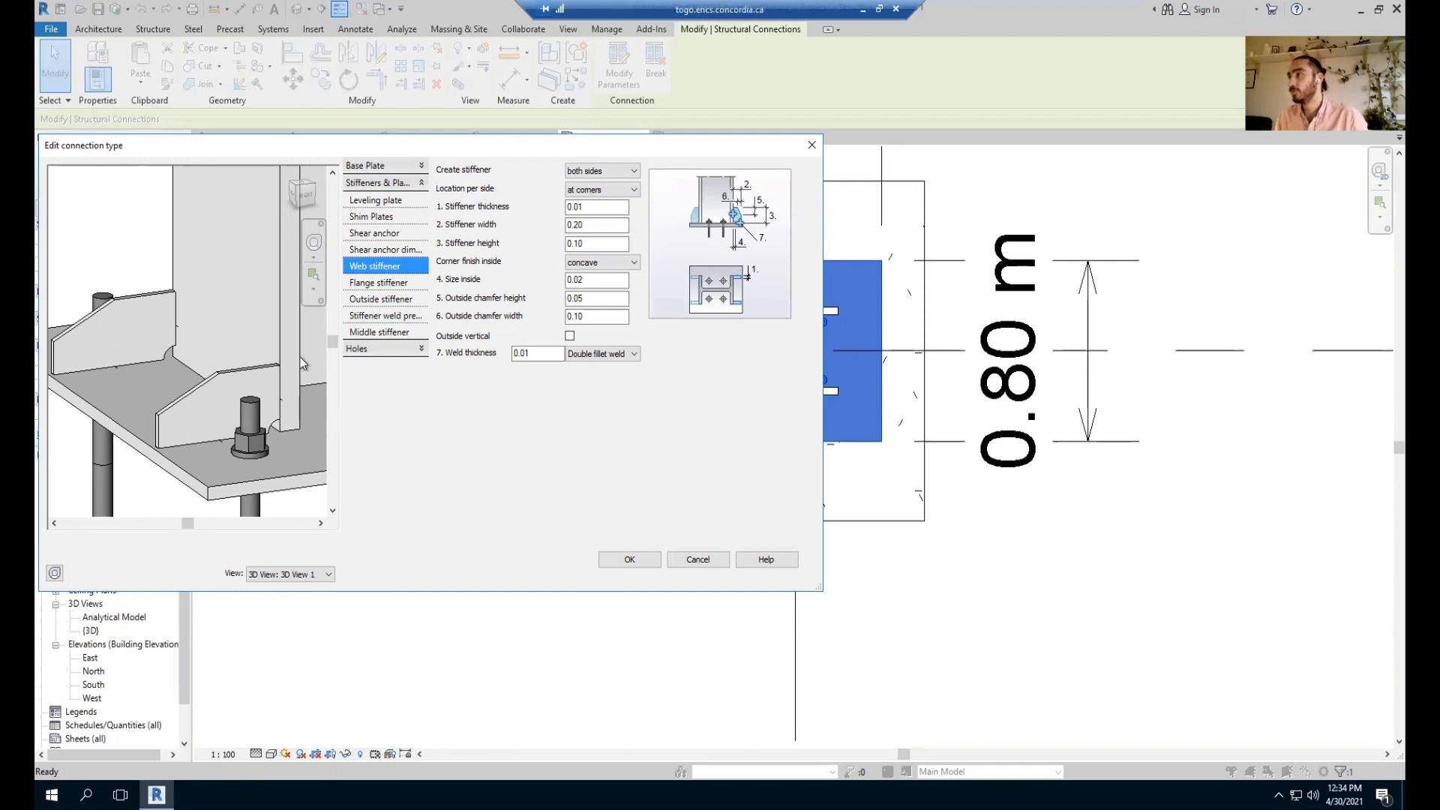
# Set the web stiffeners' outside chamfer width to 0.05.
pyautogui.doubleClick(597, 315)
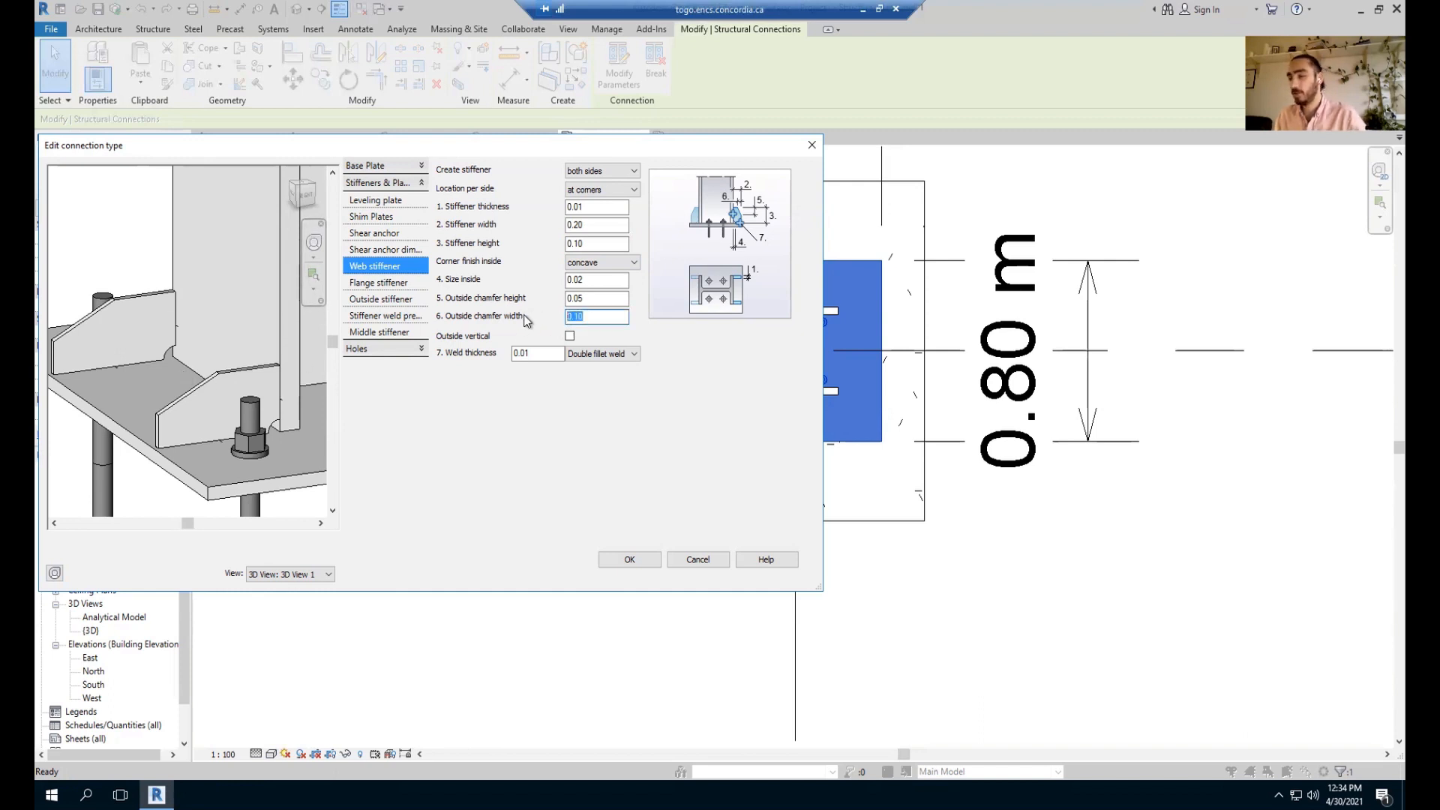
pyautogui.press('BackSpace')
pyautogui.write('.05')
pyautogui.click(596, 298)
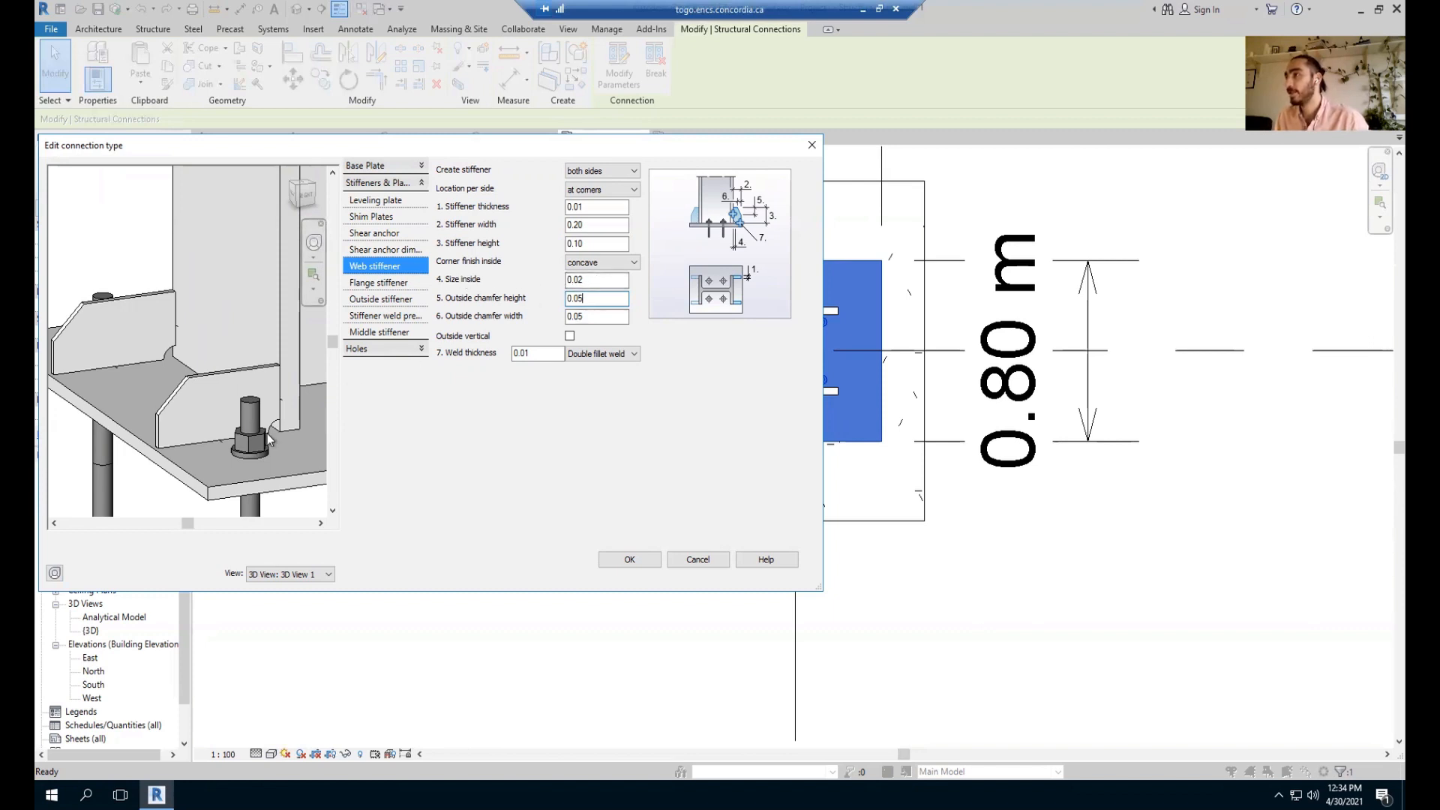
# Compare the convex and straight inside corner finishes in the preview and set the web stiffeners to straight.
pyautogui.click(605, 264)
pyautogui.click(600, 286)
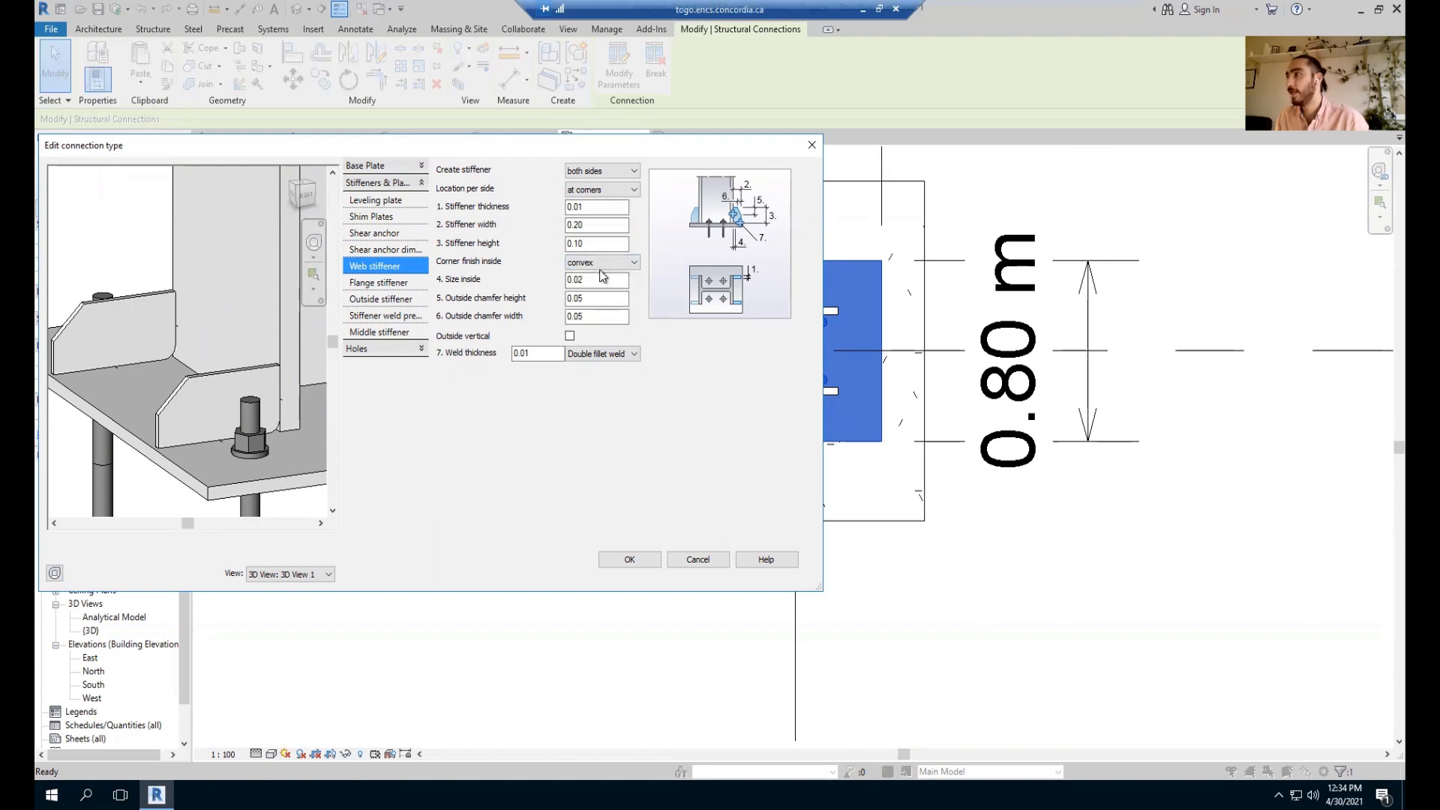
pyautogui.click(601, 264)
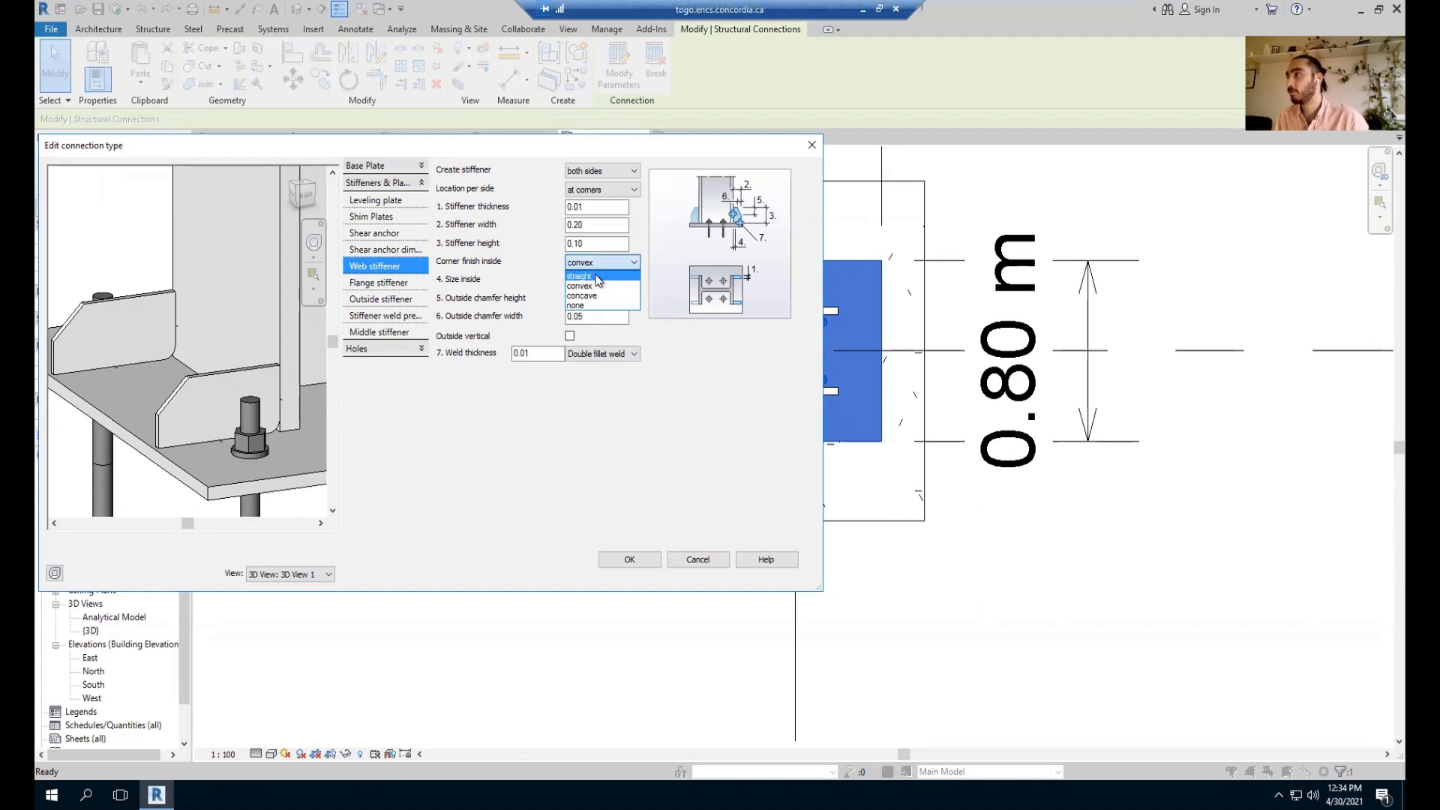
pyautogui.click(596, 276)
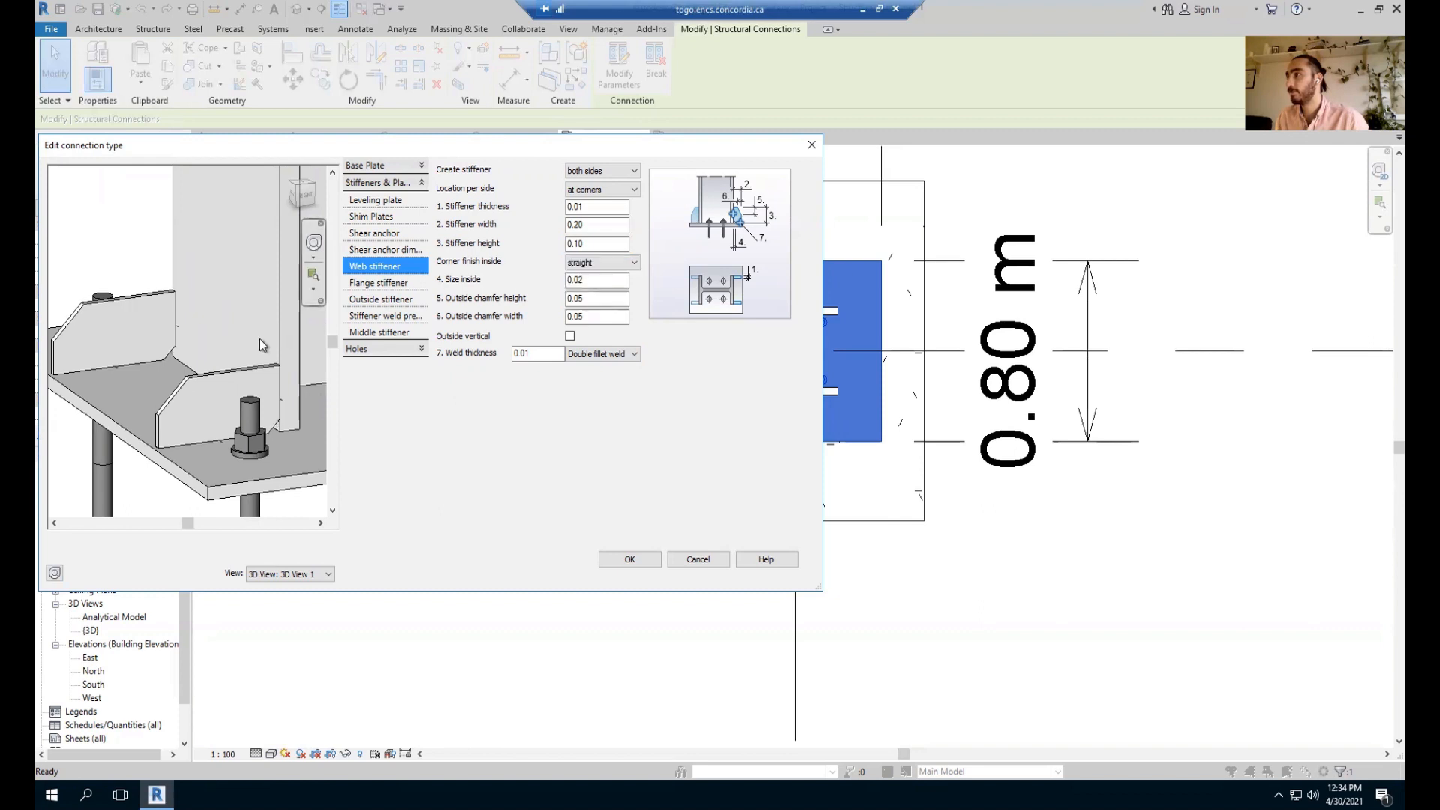
pyautogui.click(597, 267)
pyautogui.click(591, 268)
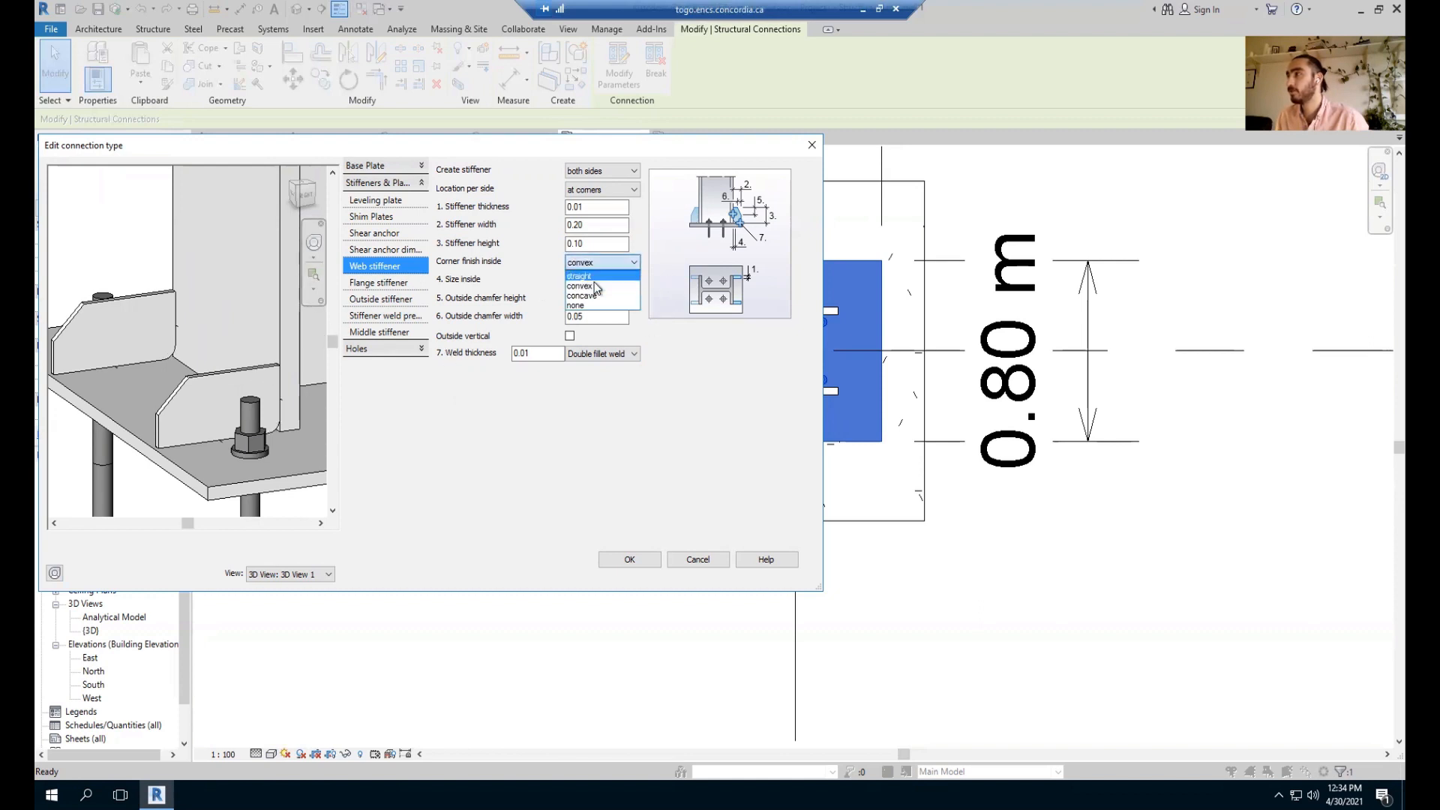
pyautogui.click(585, 272)
# Set the web stiffeners' inside corner size to 0.00.
pyautogui.press('Tab')
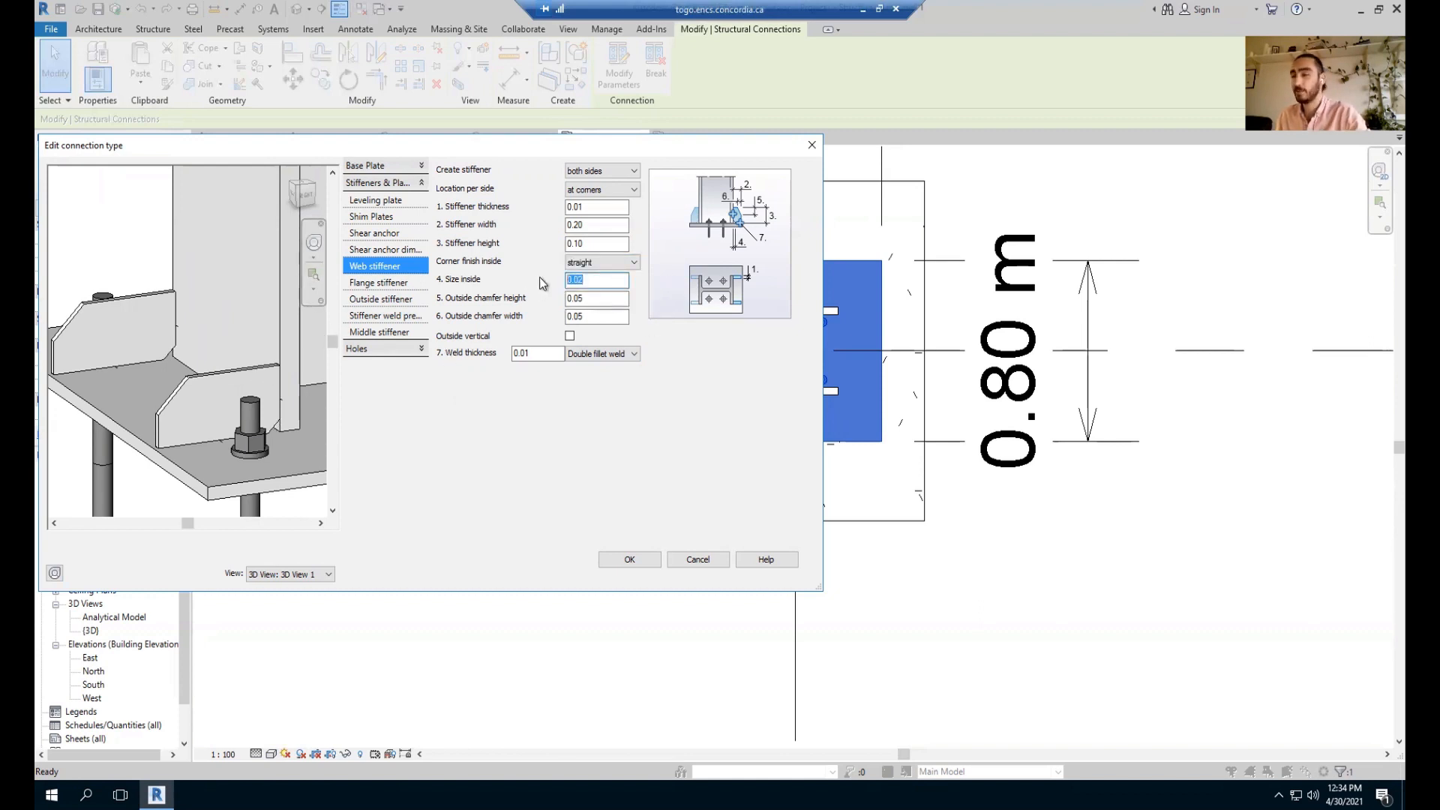
pyautogui.write('0')
pyautogui.click(597, 299)
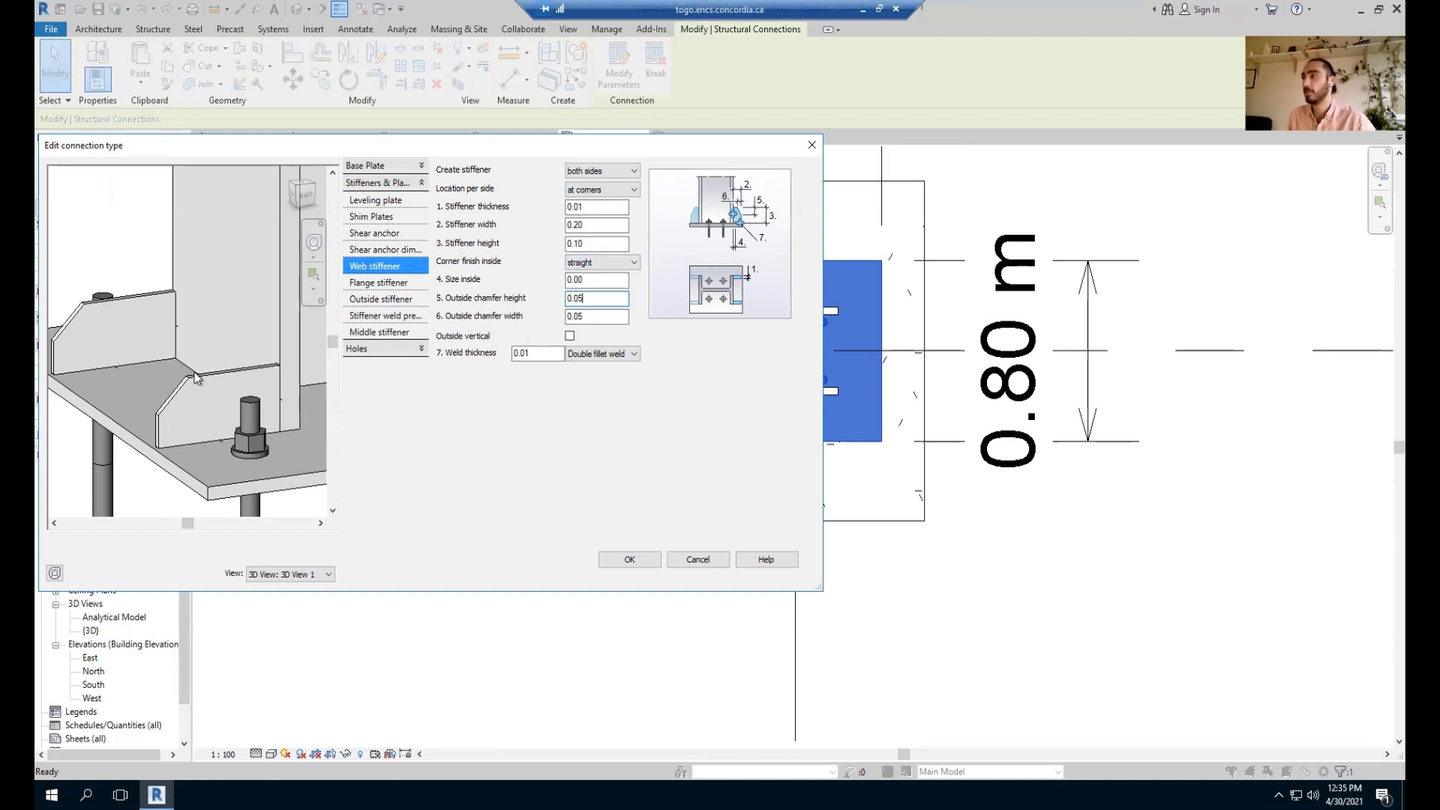
# Create flange stiffeners on both sides of the column and view them from the plate corner in the preview.
pyautogui.click(380, 282)
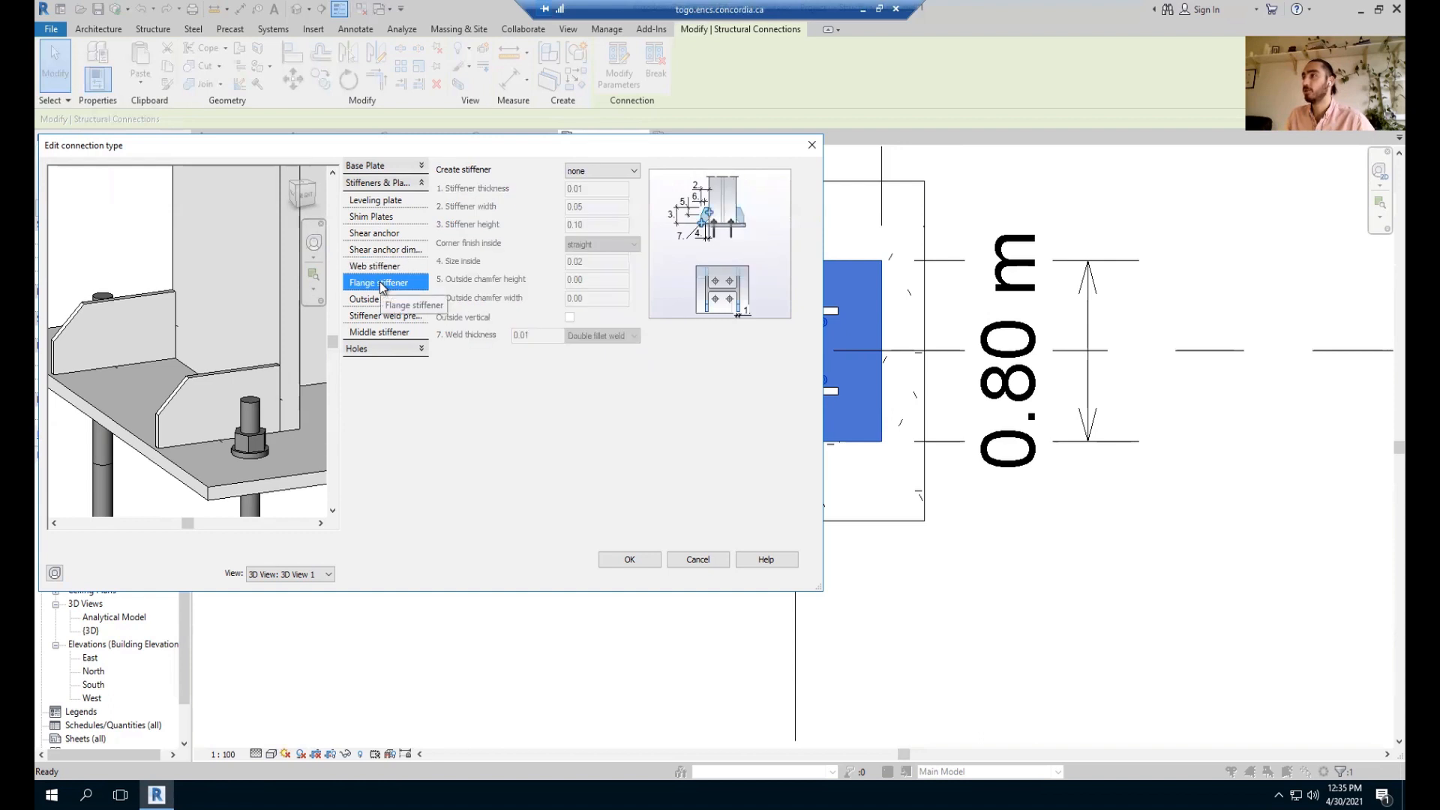
pyautogui.click(586, 171)
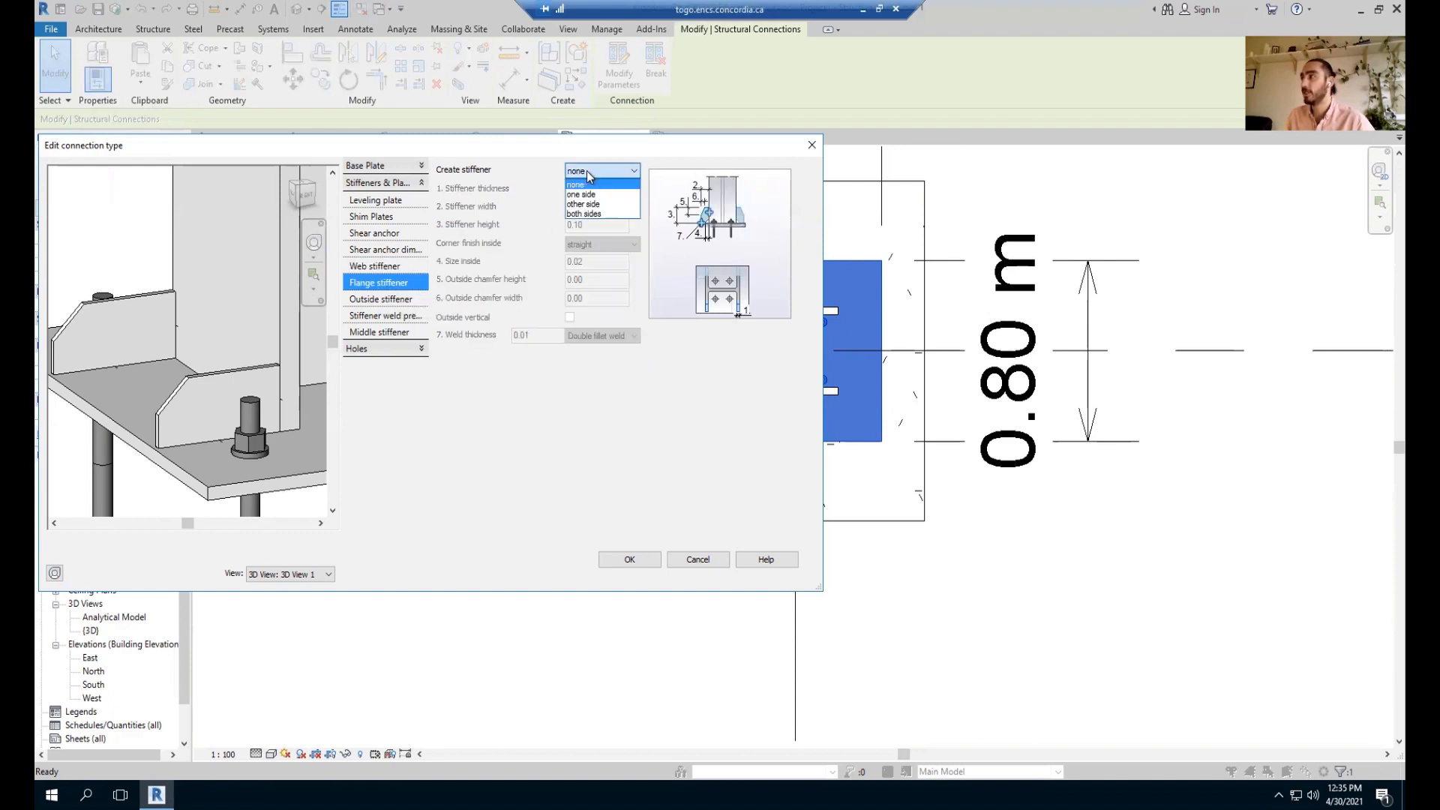
pyautogui.click(605, 214)
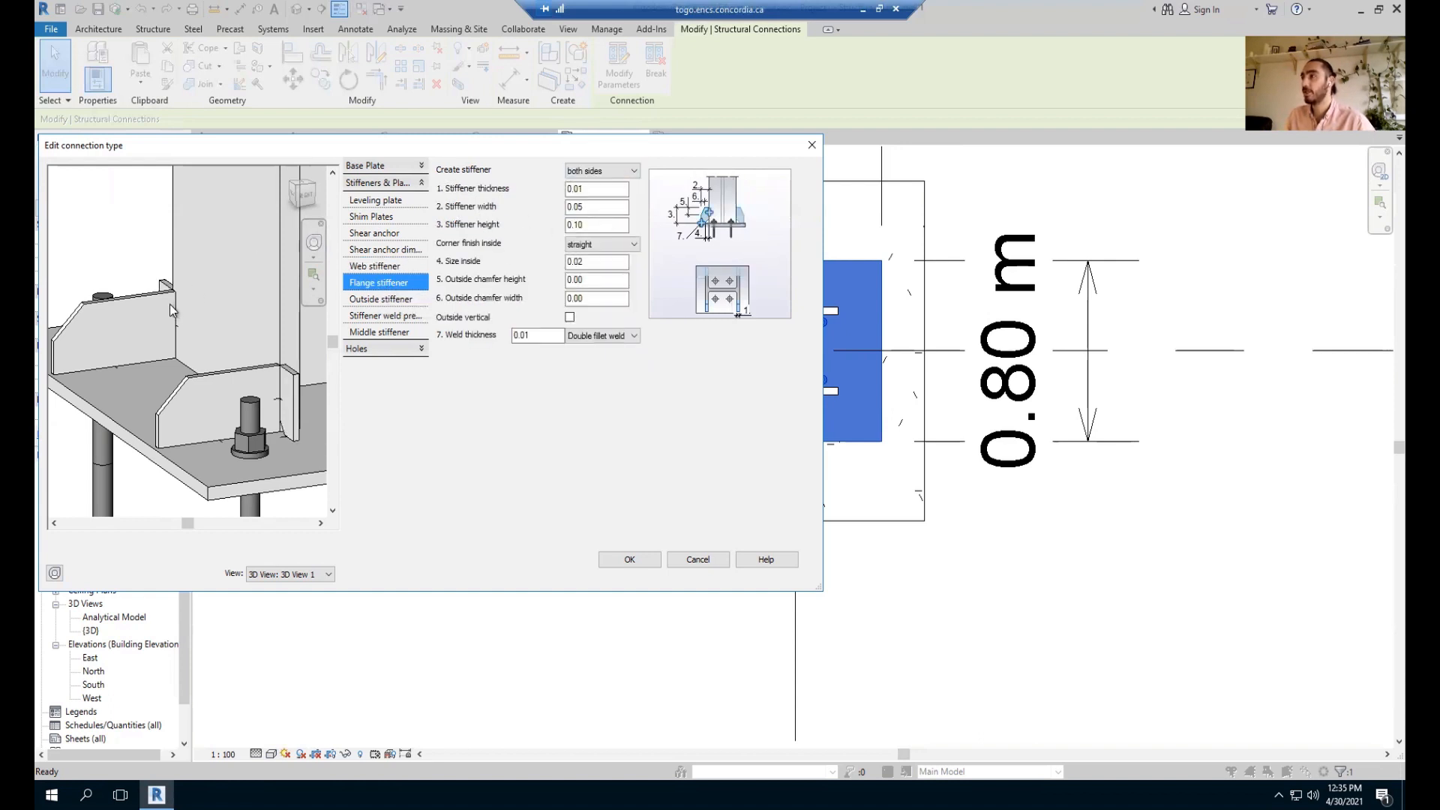
pyautogui.scroll(-3, 194, 316)
pyautogui.keyDown('shift'); pyautogui.moveTo(221, 338); pyautogui.dragTo(188, 396, button='middle'); pyautogui.keyUp('shift')
pyautogui.scroll(3, 232, 340)
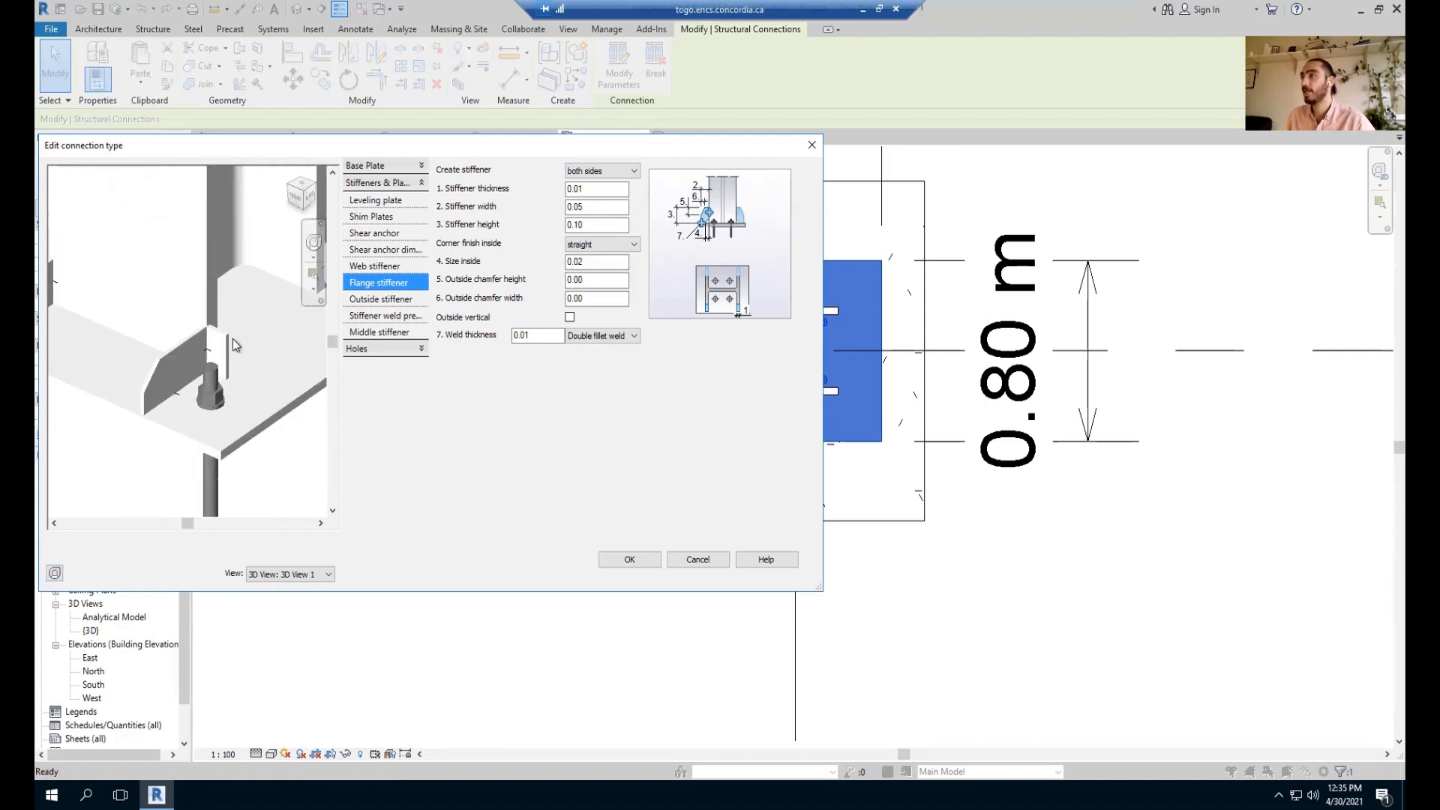
pyautogui.scroll(2, 250, 350)
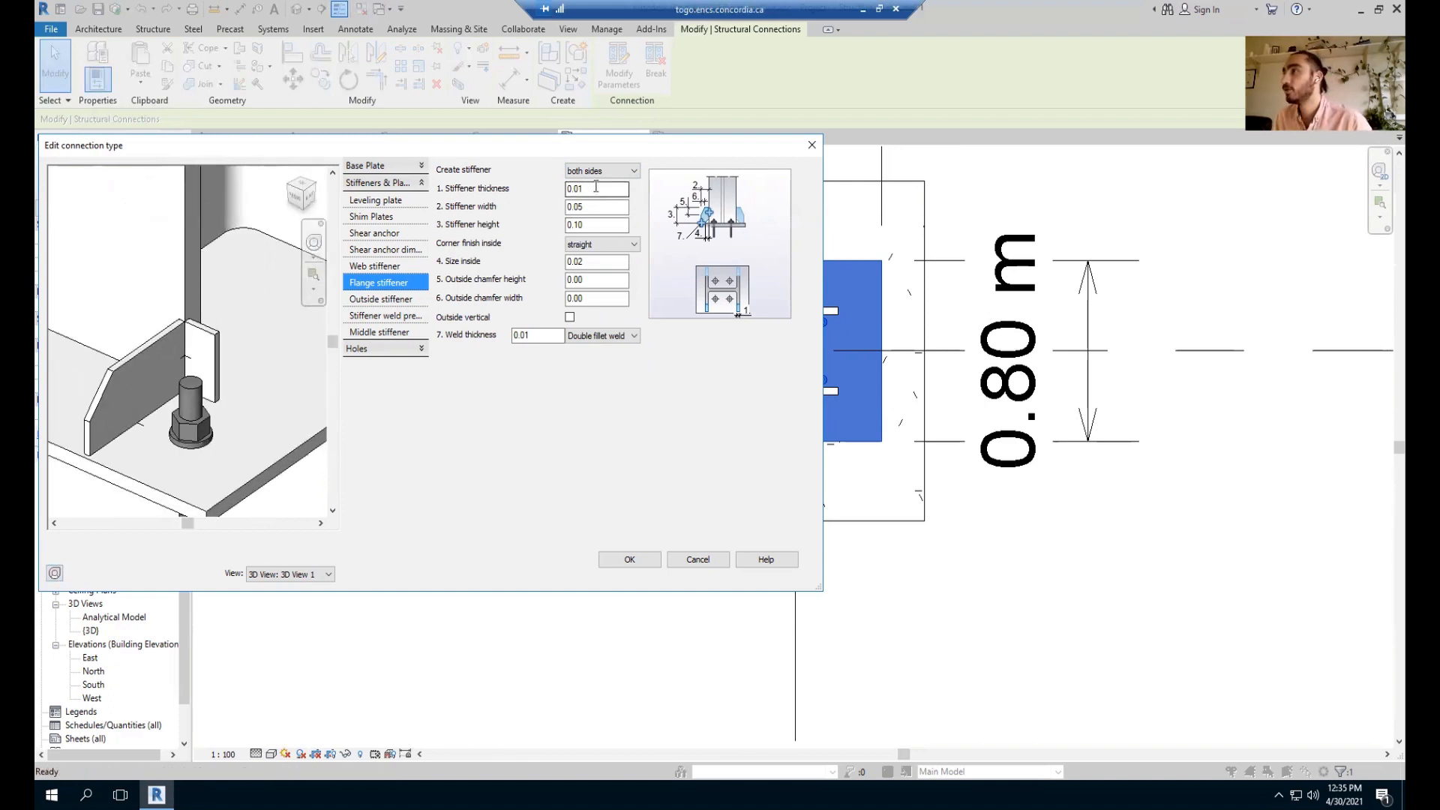
# Set the flange stiffener width to 0.20 and its inside corner size to 0.00.
pyautogui.doubleClick(597, 206)
pyautogui.press('BackSpace')
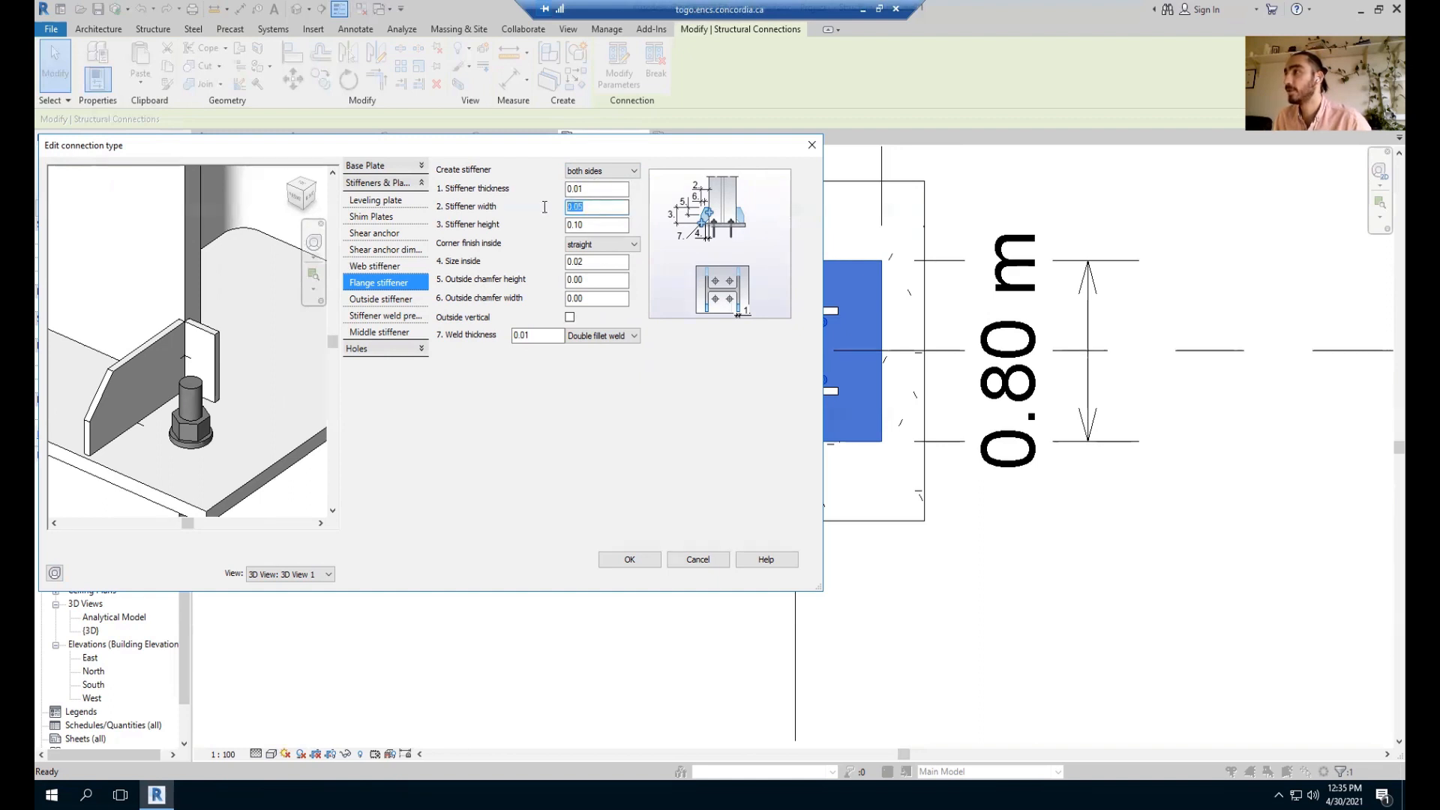
pyautogui.write('0.20')
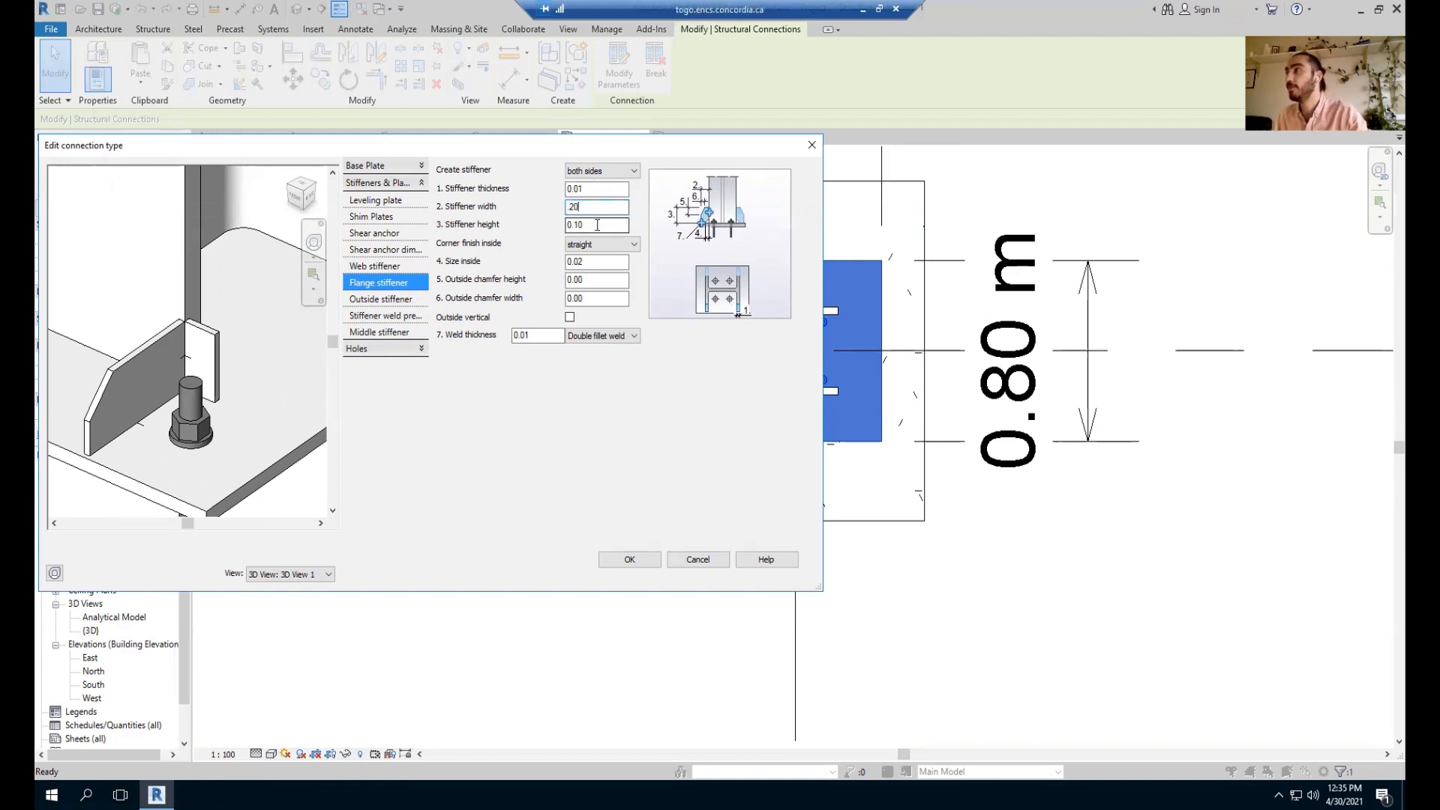
pyautogui.click(597, 225)
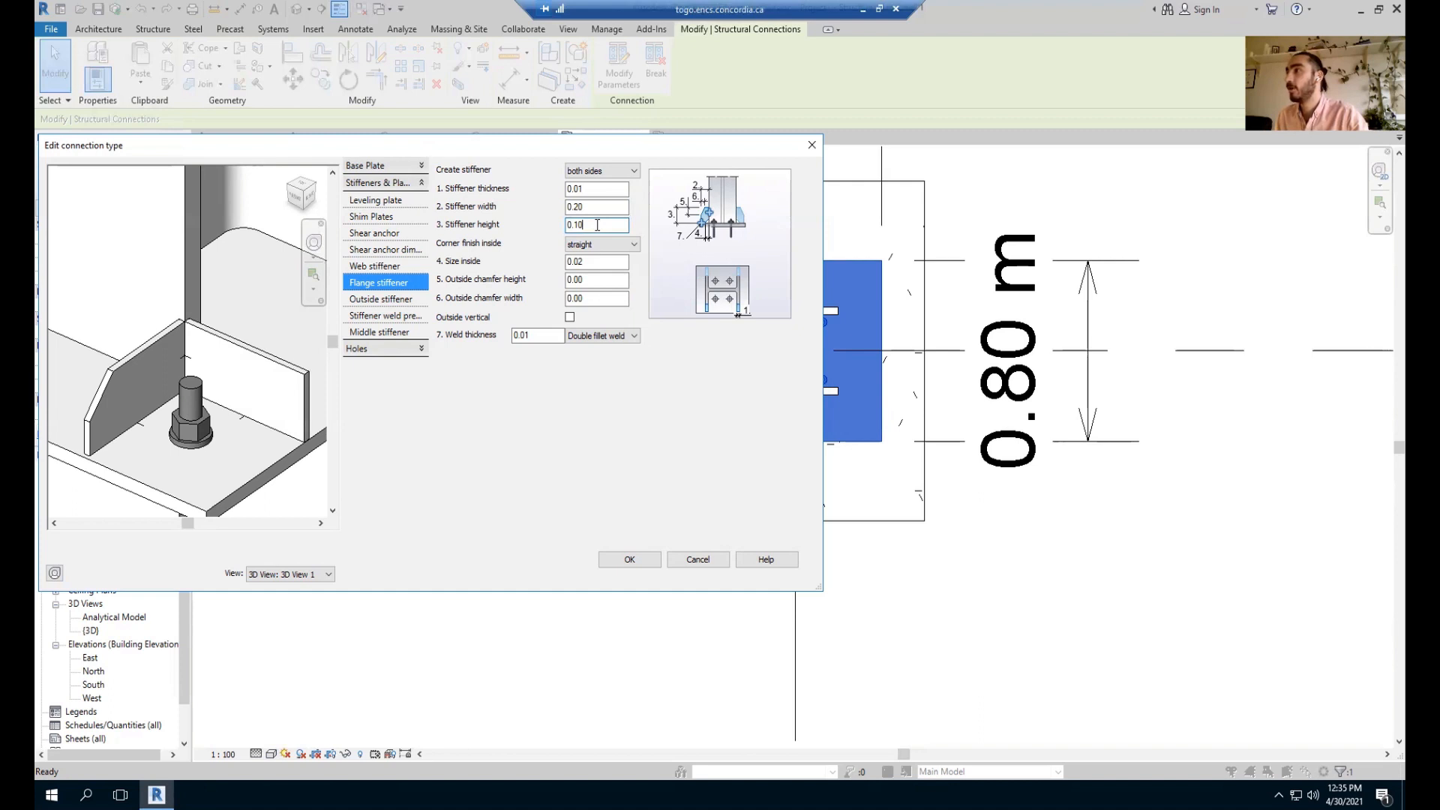
pyautogui.doubleClick(591, 260)
pyautogui.write('0')
# Set the flange stiffeners' outside chamfer height and width to 0.05 and check the whole connection in the preview.
pyautogui.moveTo(599, 283); pyautogui.dragTo(520, 281)
pyautogui.write('.05')
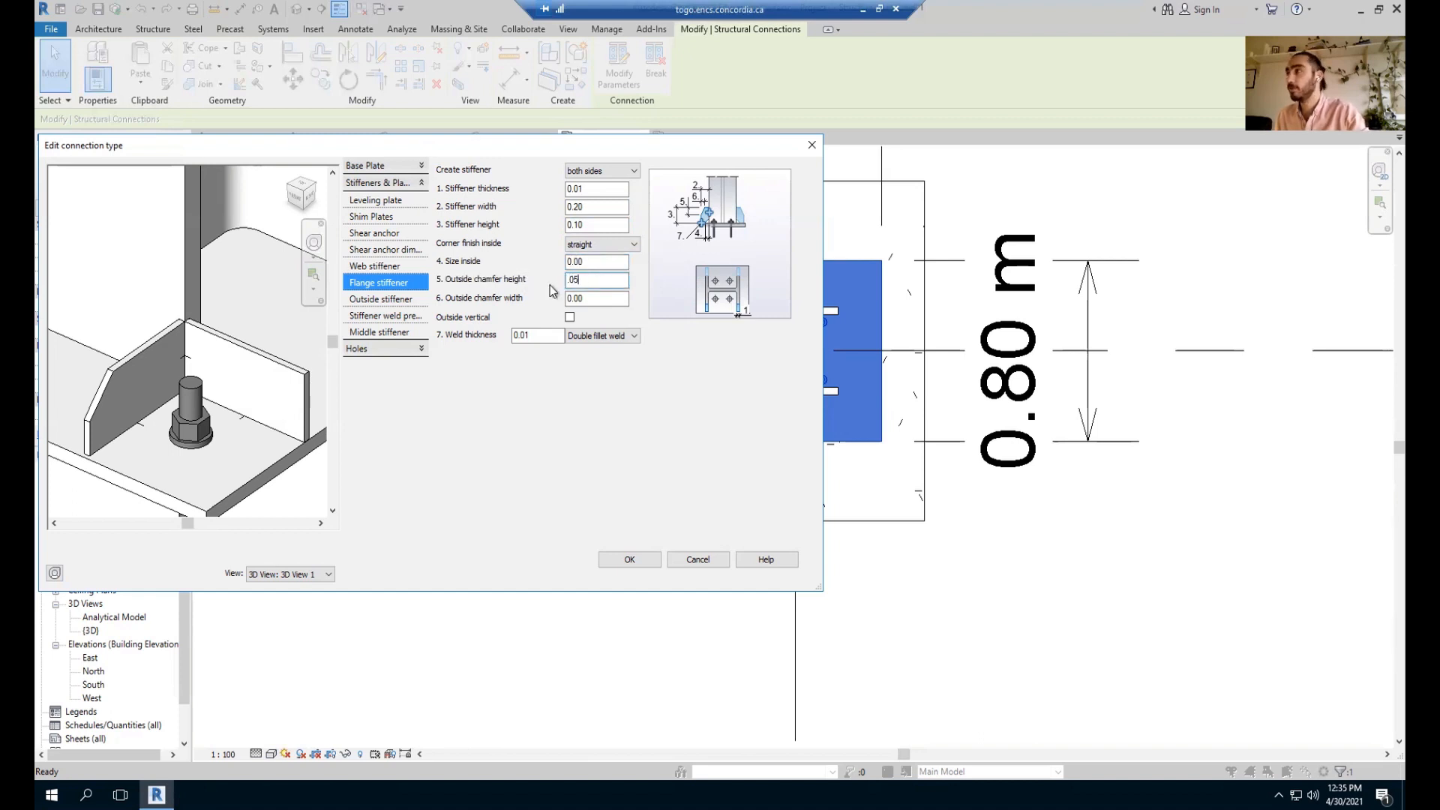
pyautogui.click(600, 299)
pyautogui.moveTo(601, 299); pyautogui.dragTo(544, 300)
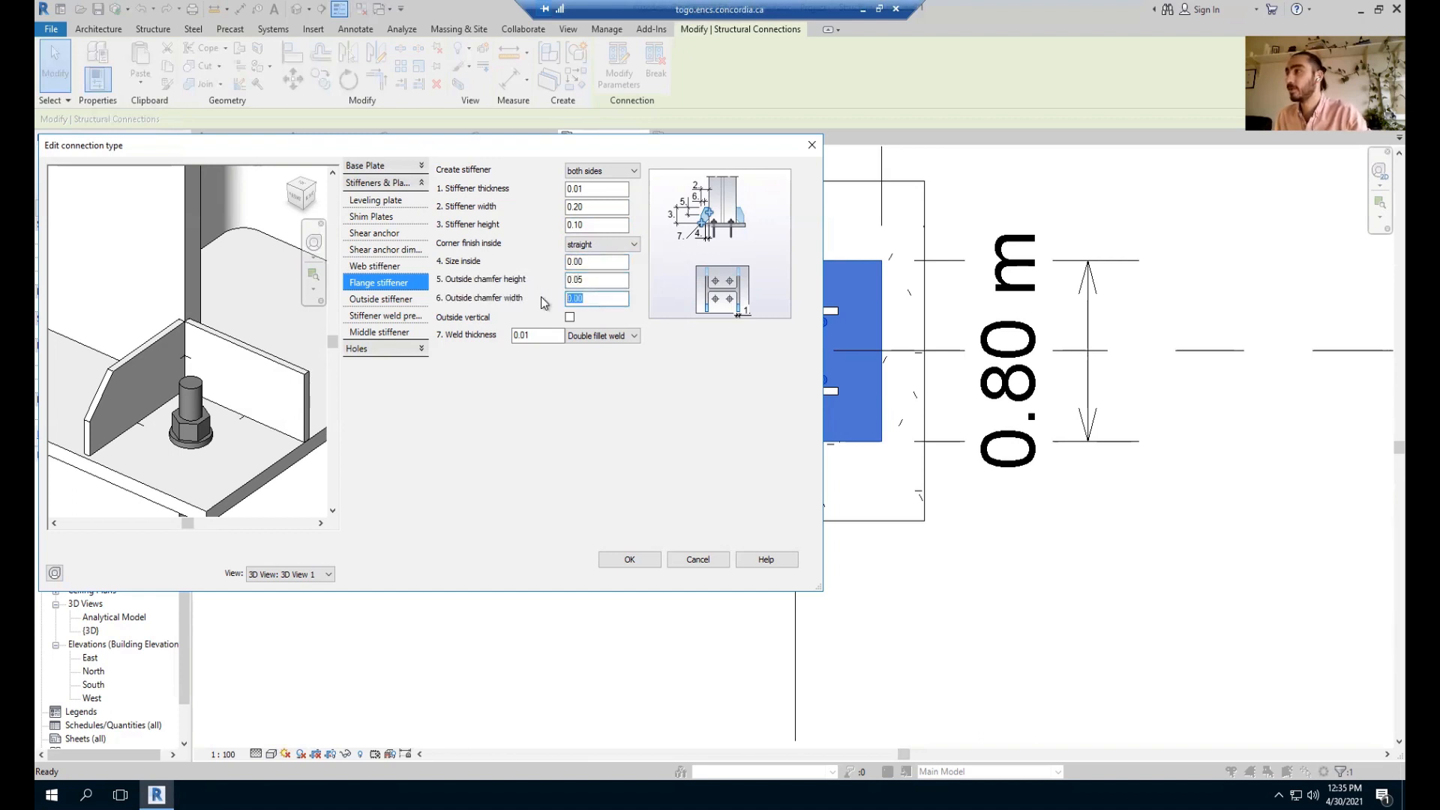
pyautogui.write('.05')
pyautogui.click(589, 282)
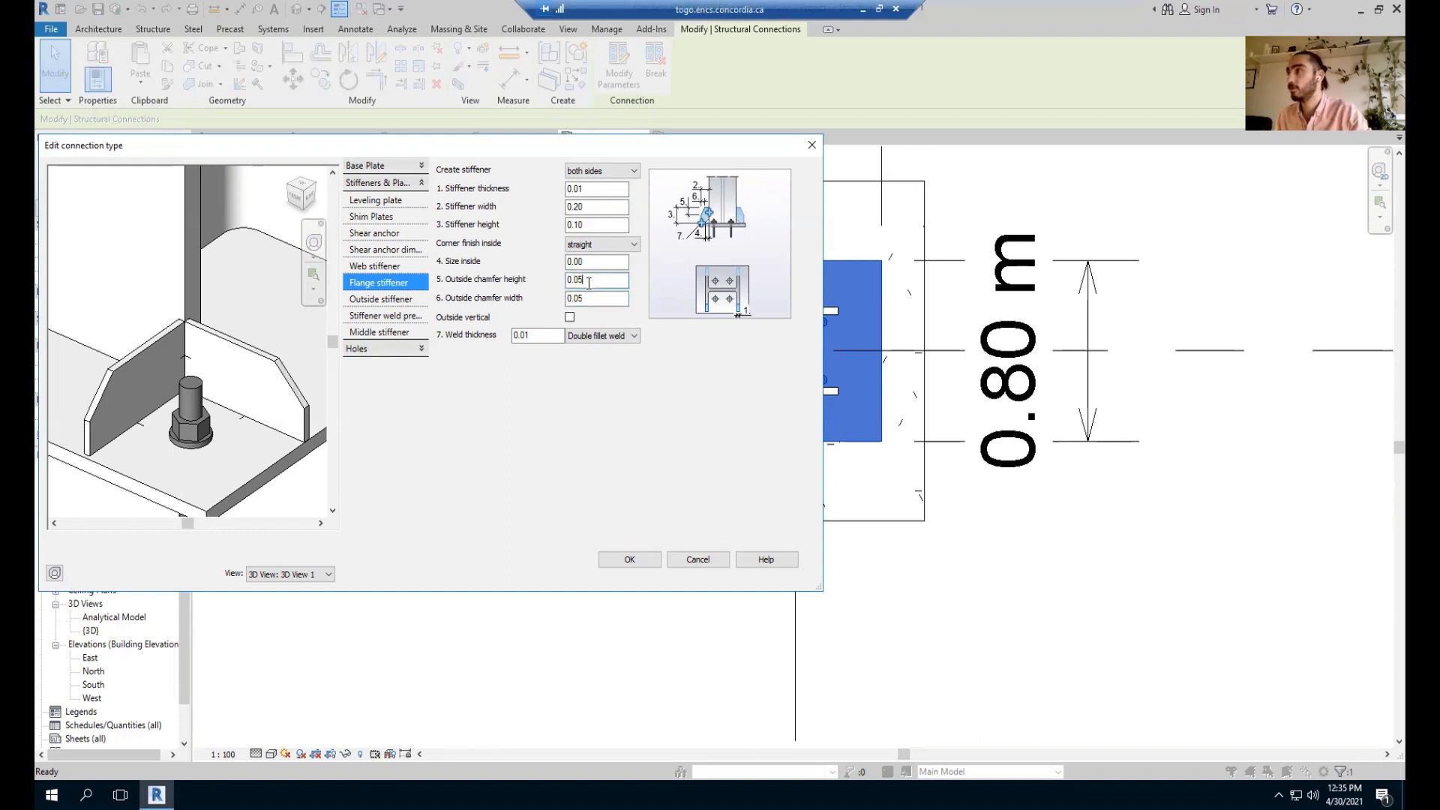
pyautogui.scroll(-3, 250, 374)
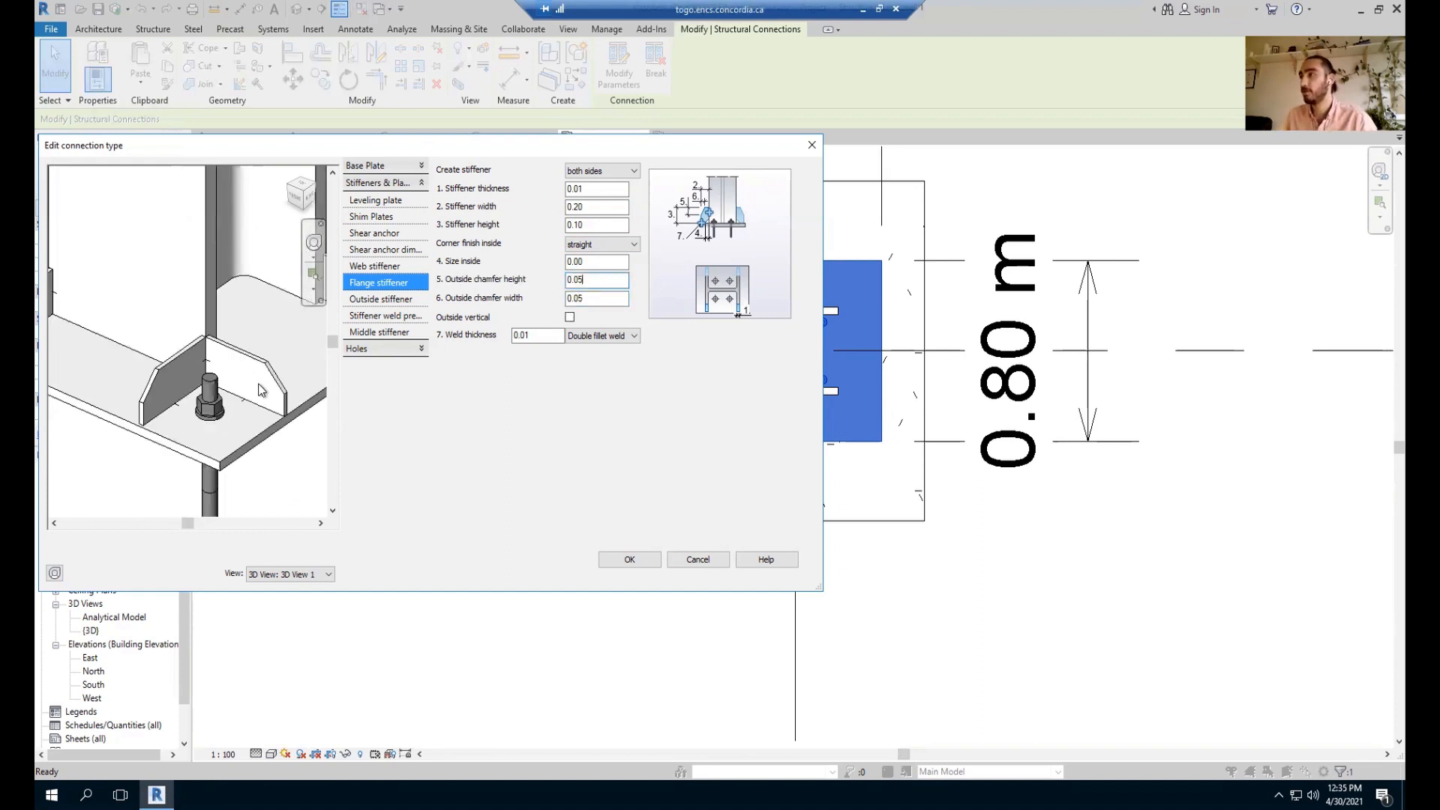
pyautogui.moveTo(262, 390)
pyautogui.keyDown('shift'); pyautogui.mouseDown(button='middle')
pyautogui.moveTo(295, 414)
pyautogui.moveTo(255, 428)
pyautogui.moveTo(271, 419)
pyautogui.moveTo(264, 384)
pyautogui.mouseUp(button='middle'); pyautogui.keyUp('shift')
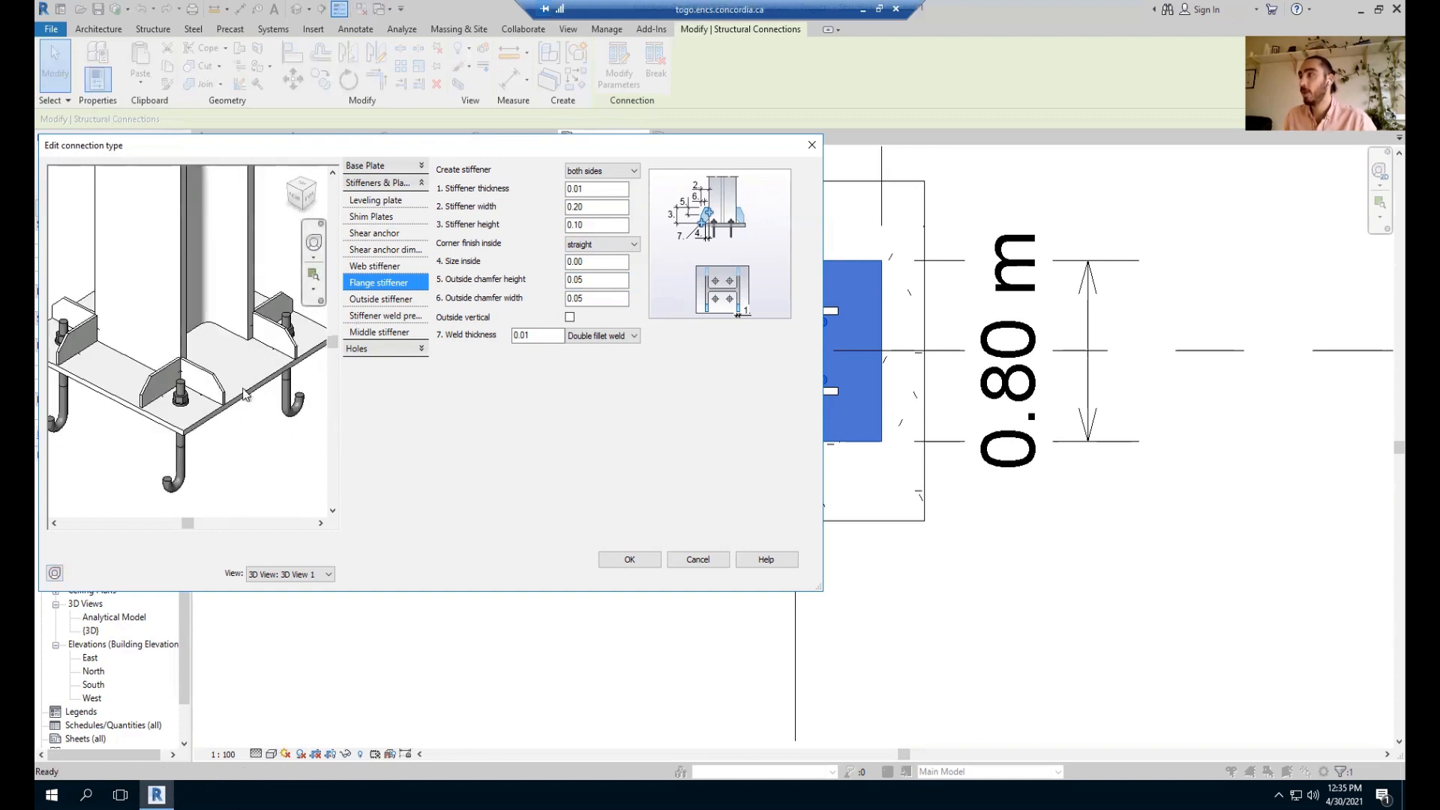
# Review the web stiffener, shear anchor, shim plate and leveling plate settings of the base plate connection.
pyautogui.scroll(-2, 236, 405)
pyautogui.keyDown('shift'); pyautogui.moveTo(234, 411); pyautogui.dragTo(219, 427, button='middle'); pyautogui.keyUp('shift')
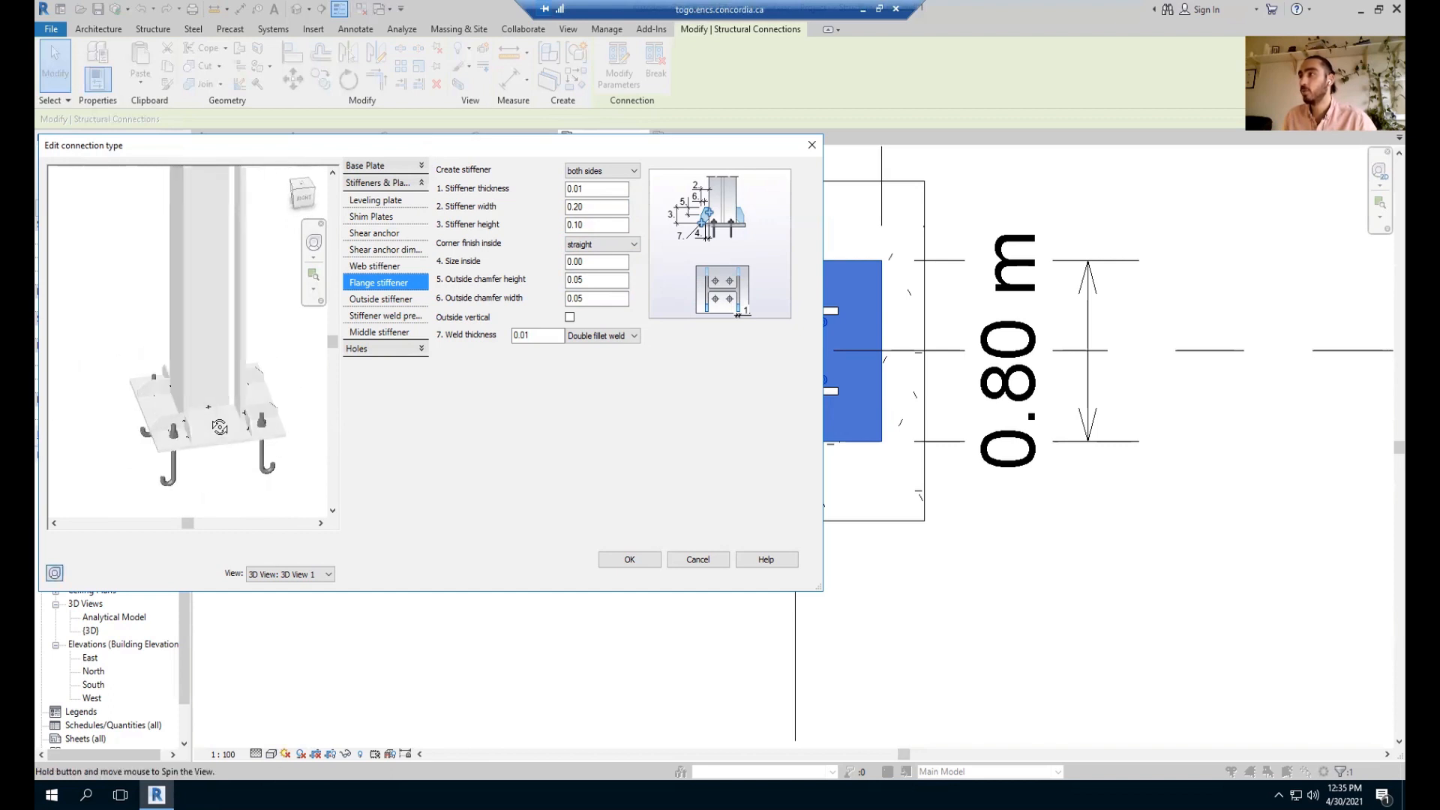
pyautogui.click(370, 265)
pyautogui.click(376, 249)
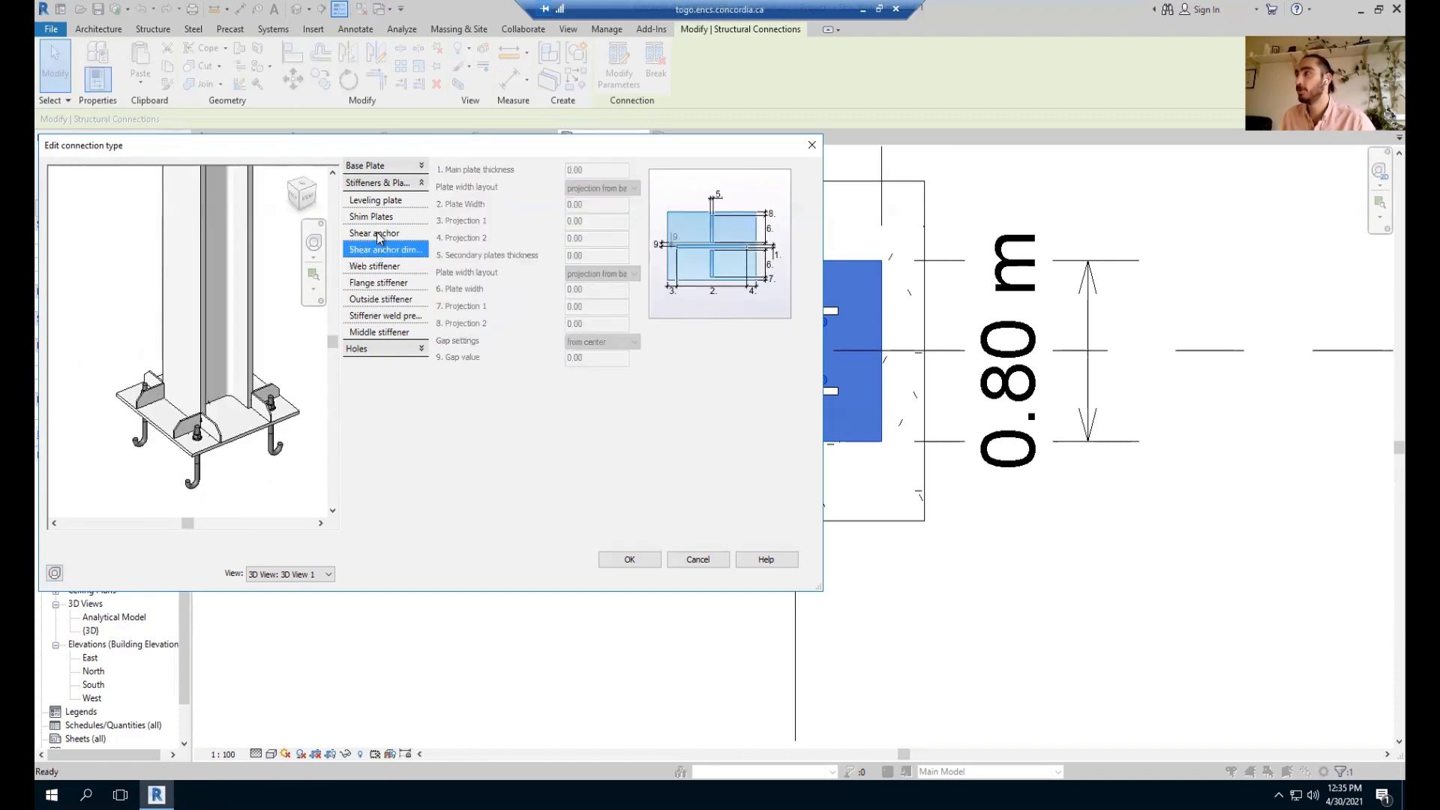
pyautogui.click(390, 235)
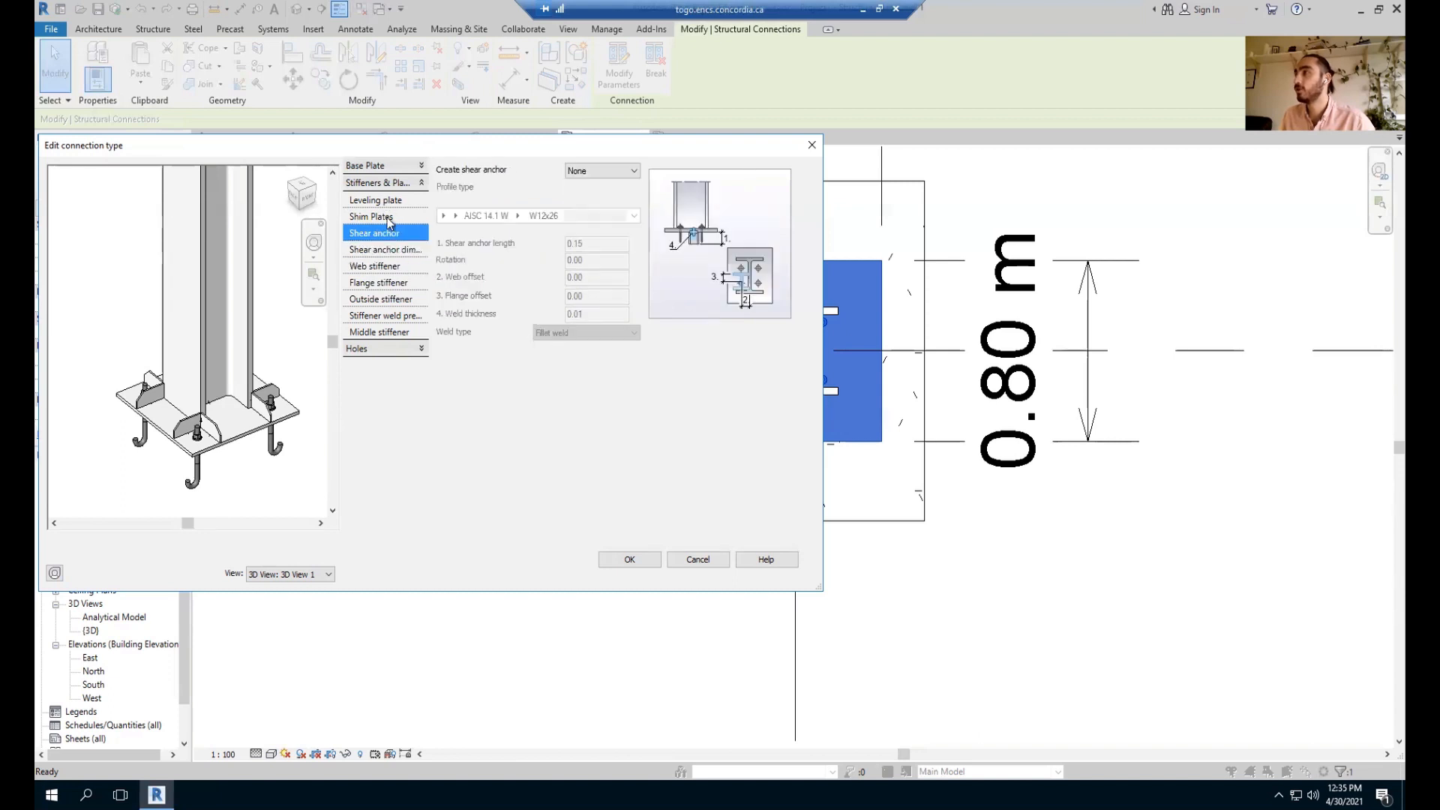
pyautogui.click(391, 217)
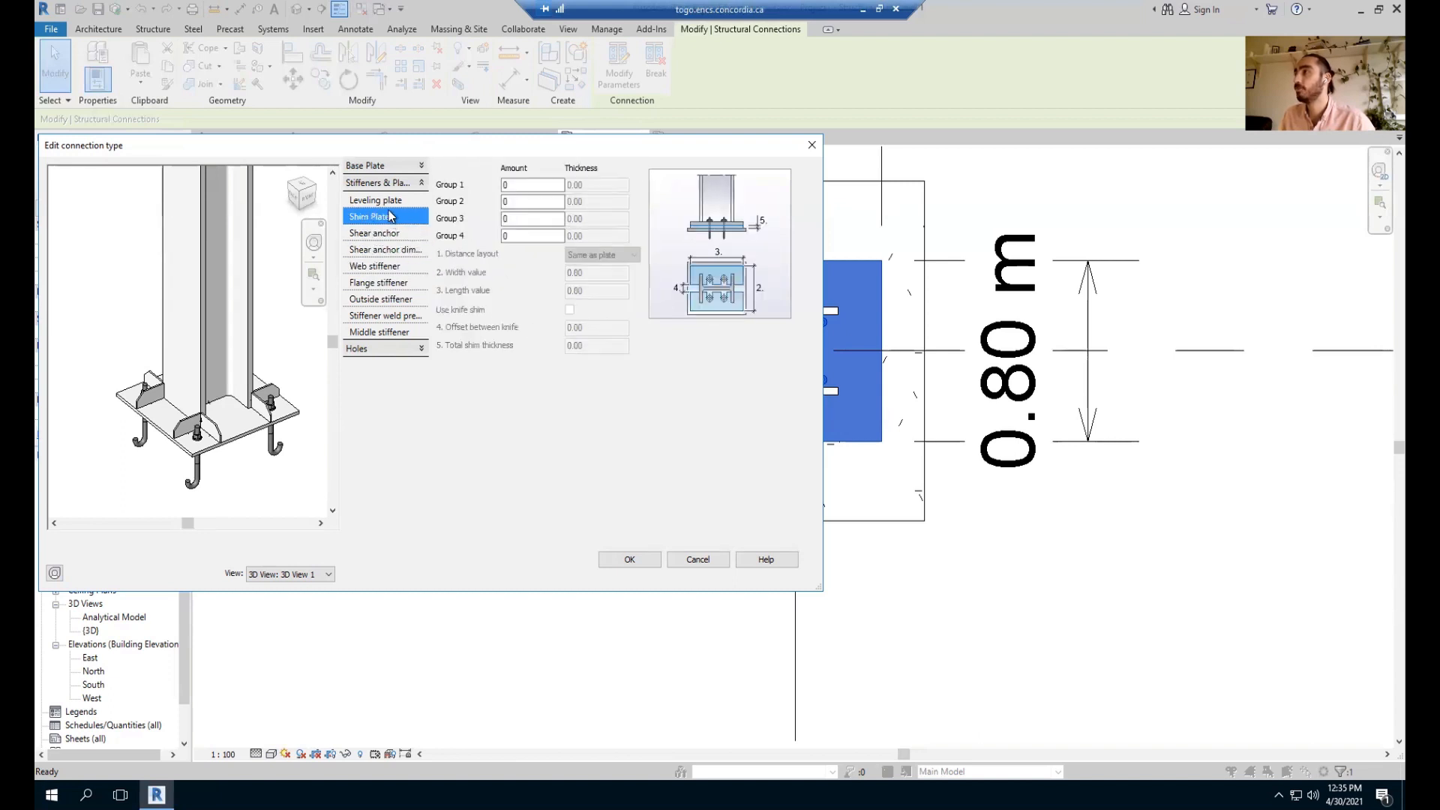
pyautogui.click(390, 201)
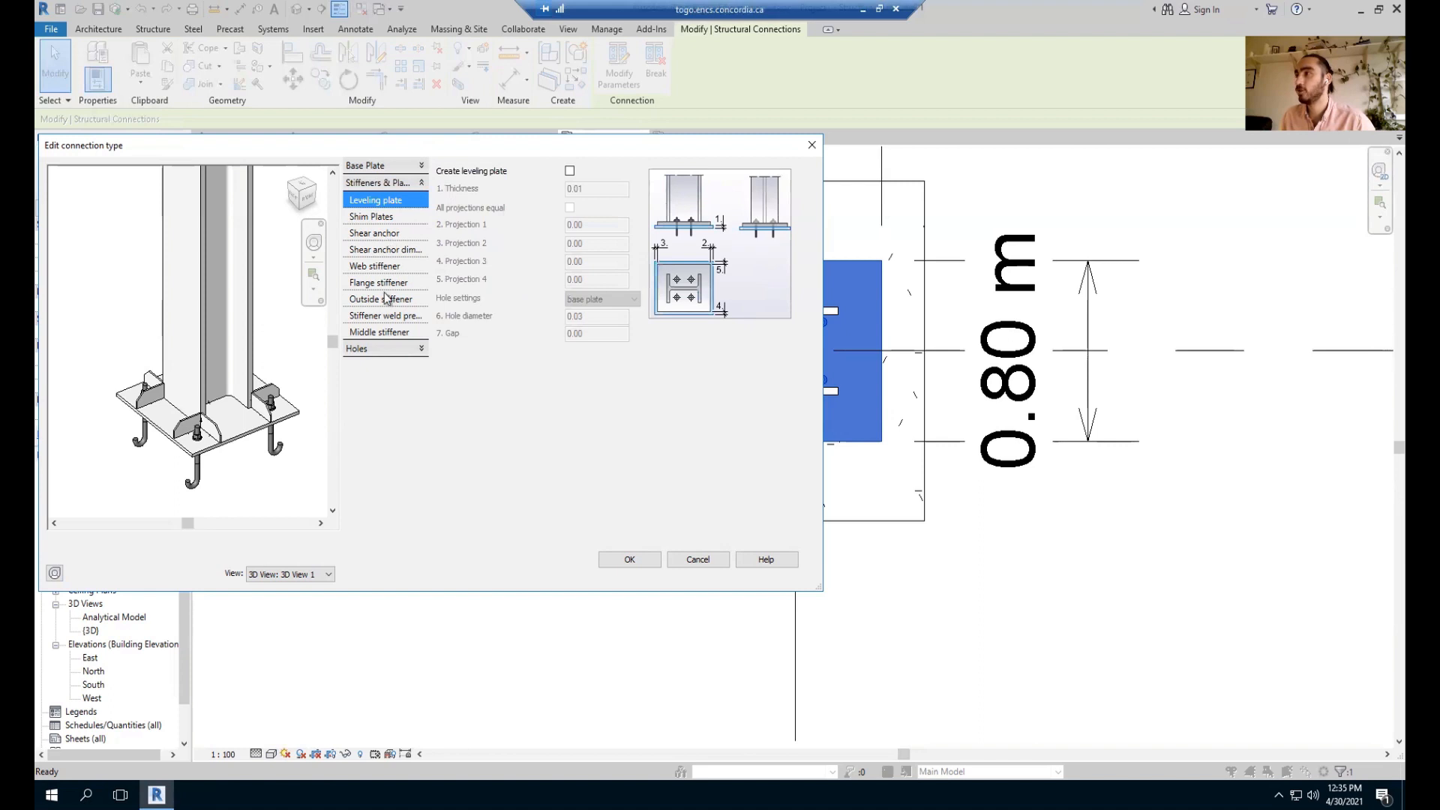
# Review the middle stiffener settings and inspect the column web and plate in the connection preview.
pyautogui.click(395, 333)
pyautogui.scroll(3, 225, 362)
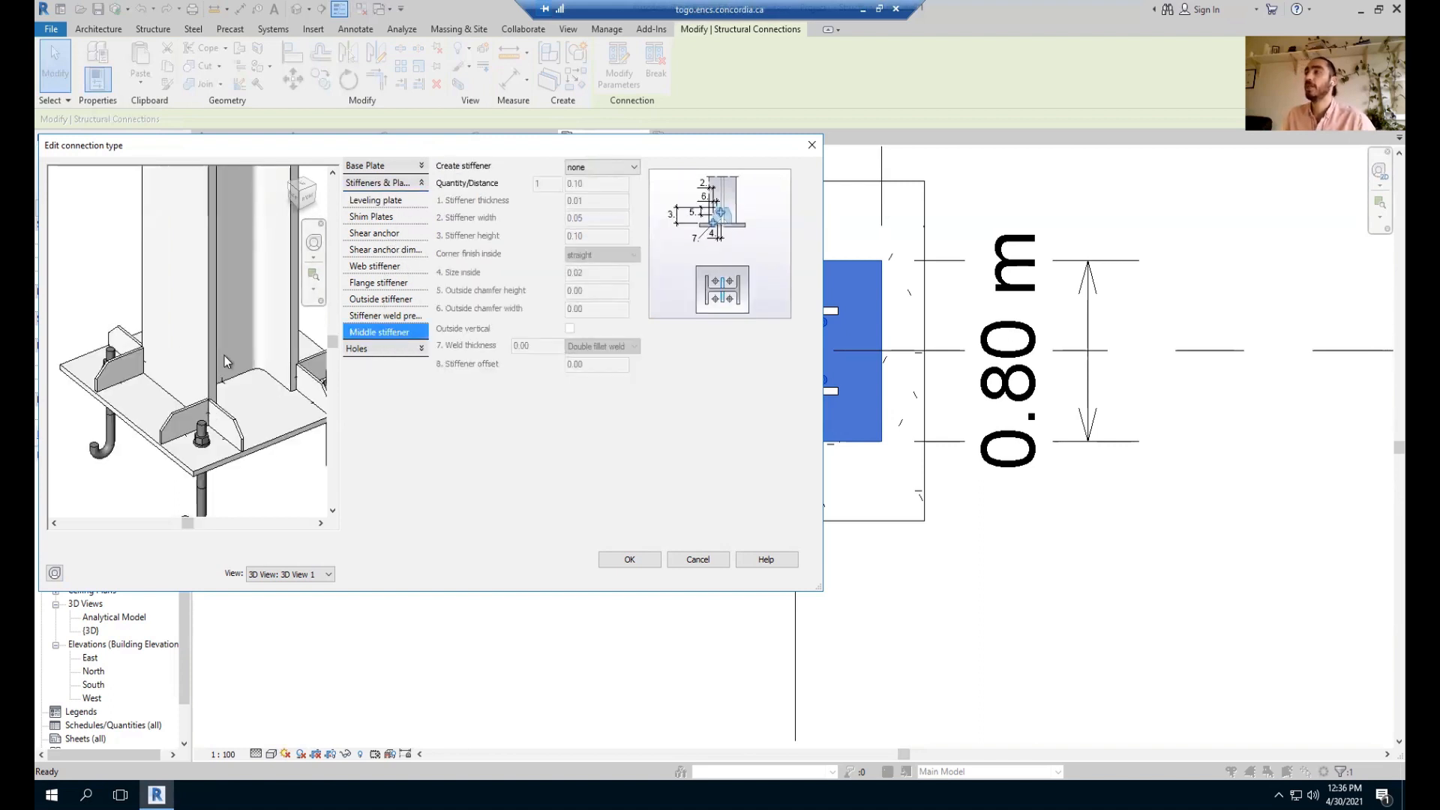
pyautogui.scroll(-4, 225, 362)
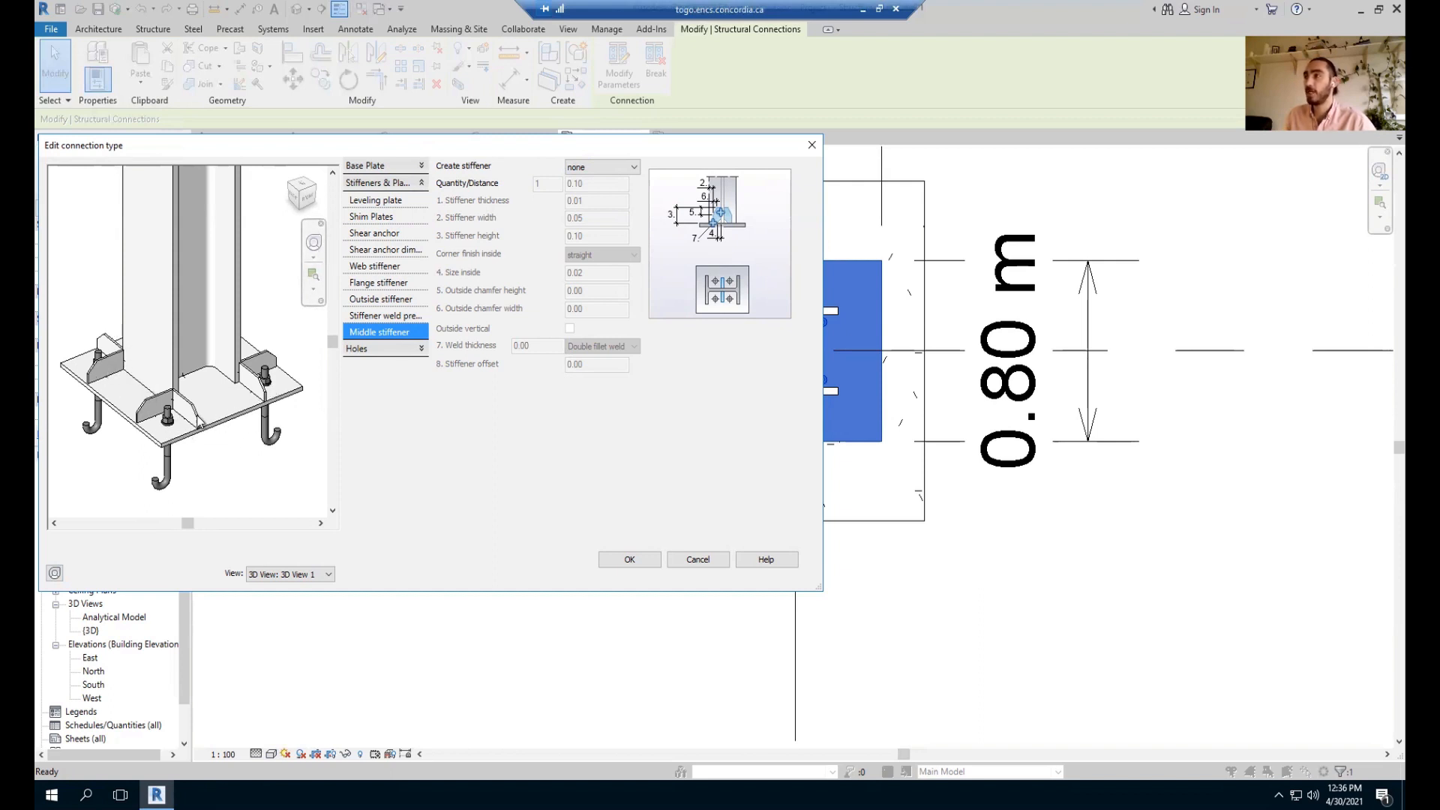
pyautogui.scroll(5, 189, 392)
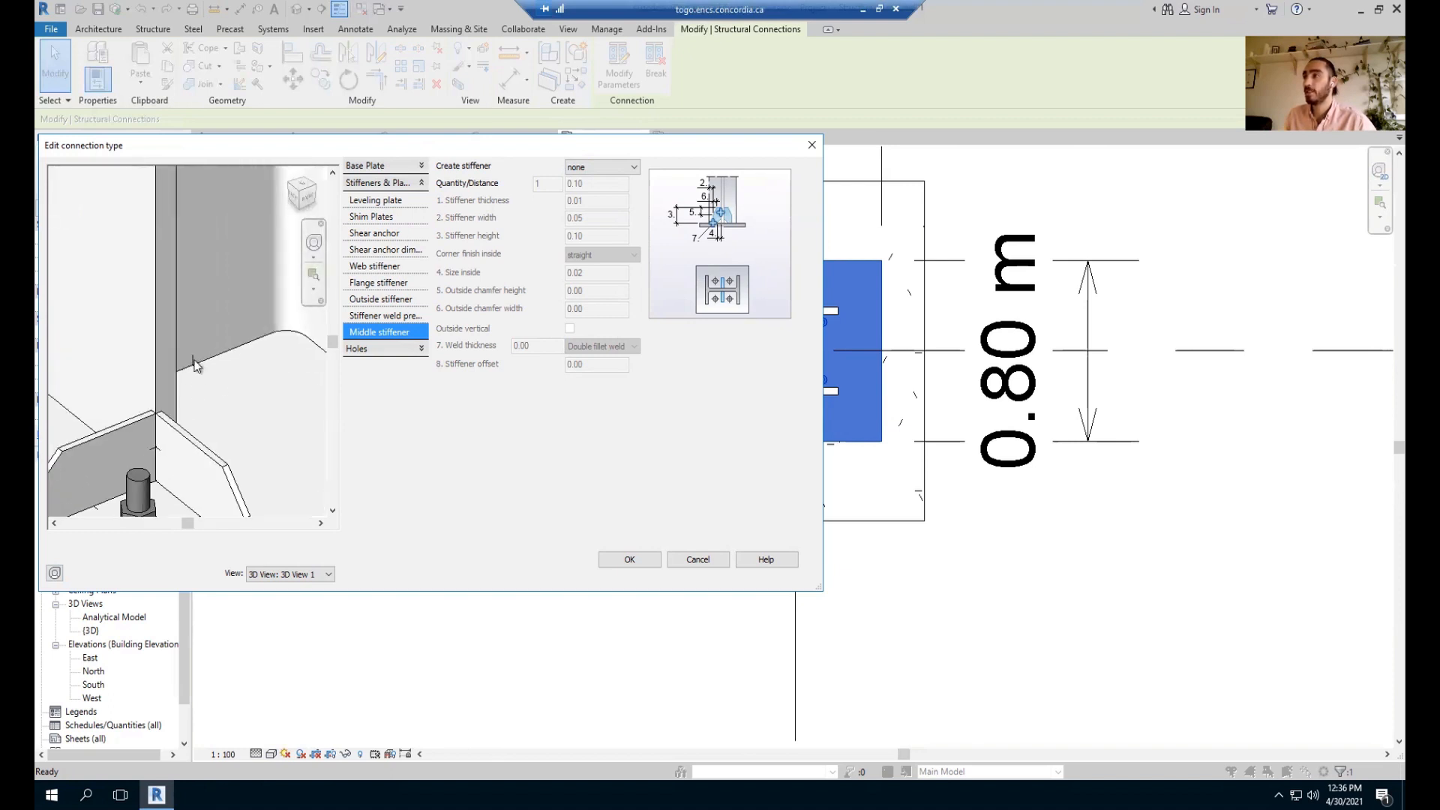
pyautogui.scroll(-2, 188, 378)
pyautogui.scroll(-3, 202, 374)
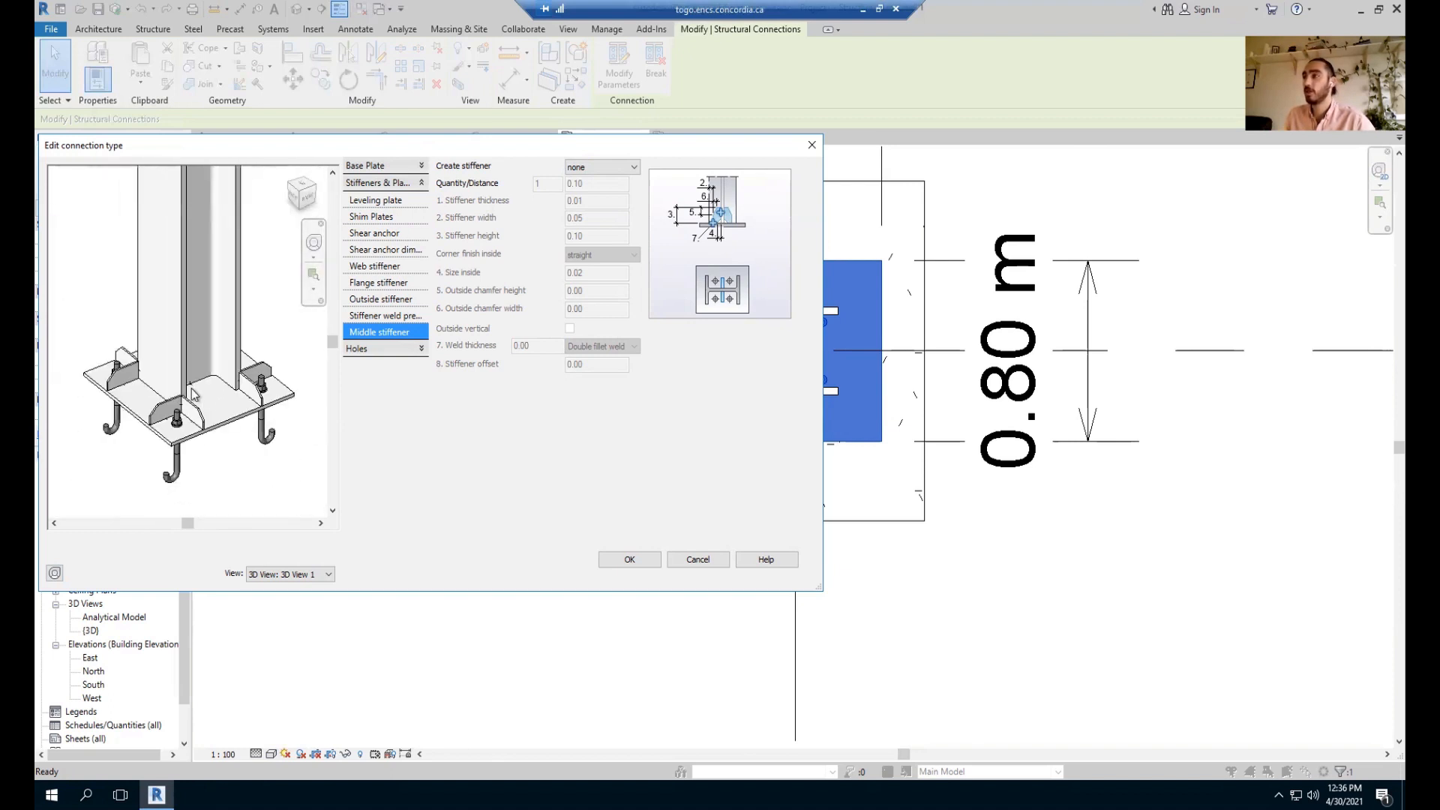
# Accept the edited connection parameters and apply them to the base plate type.
pyautogui.click(630, 560)
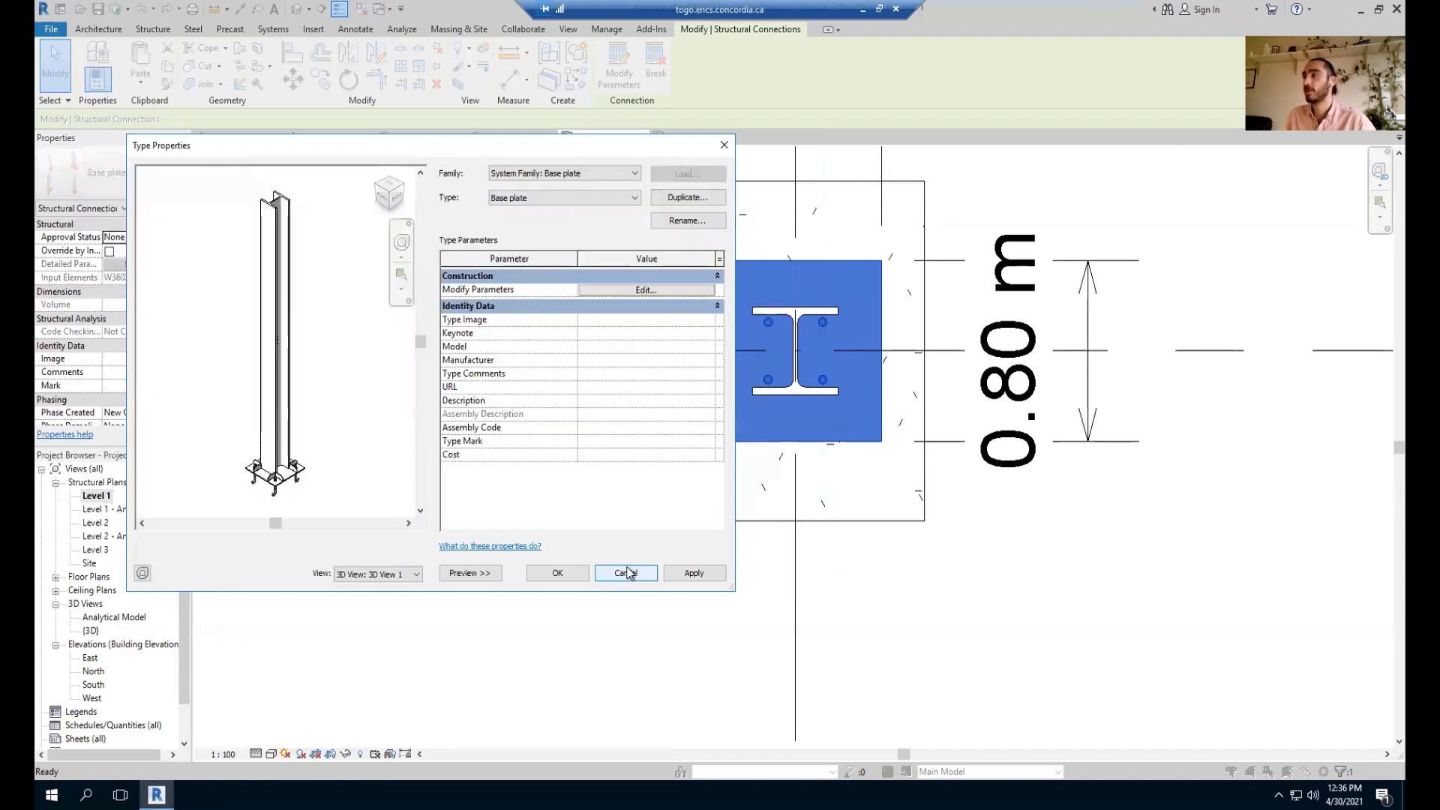
pyautogui.click(559, 574)
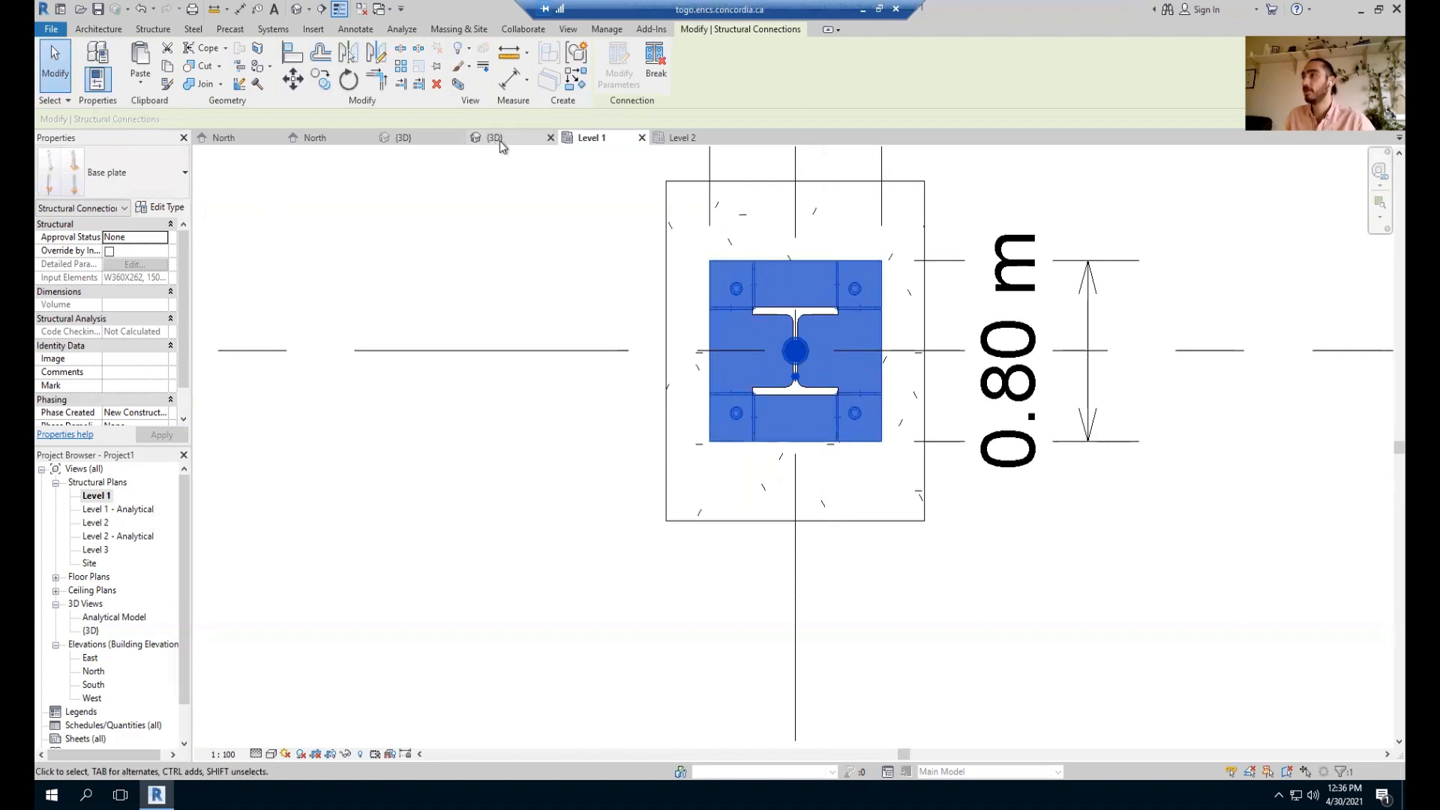
pyautogui.scroll(-2, 505, 325)
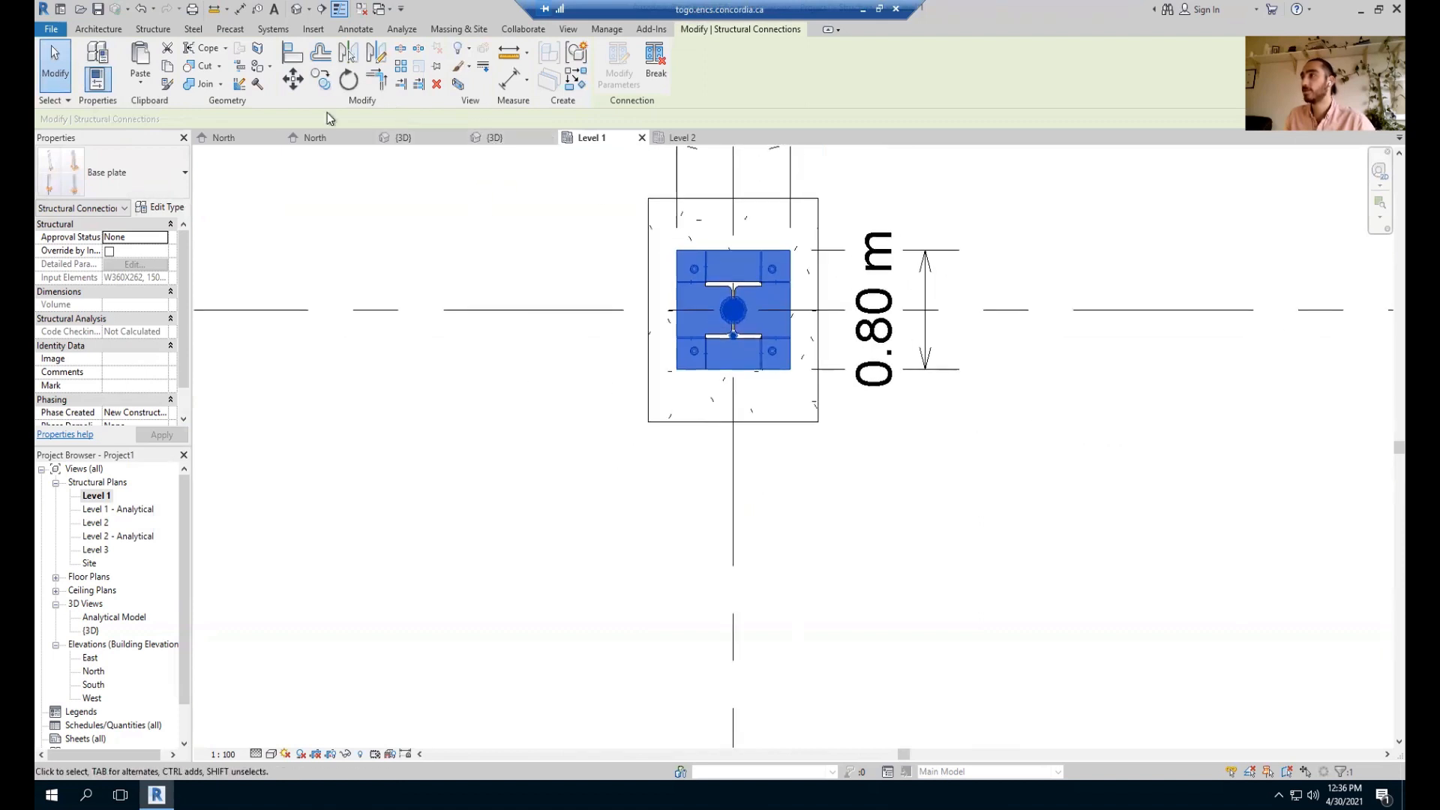
# Close the inactive views and open the default 3D view of the structure without saving the project.
pyautogui.click(362, 9)
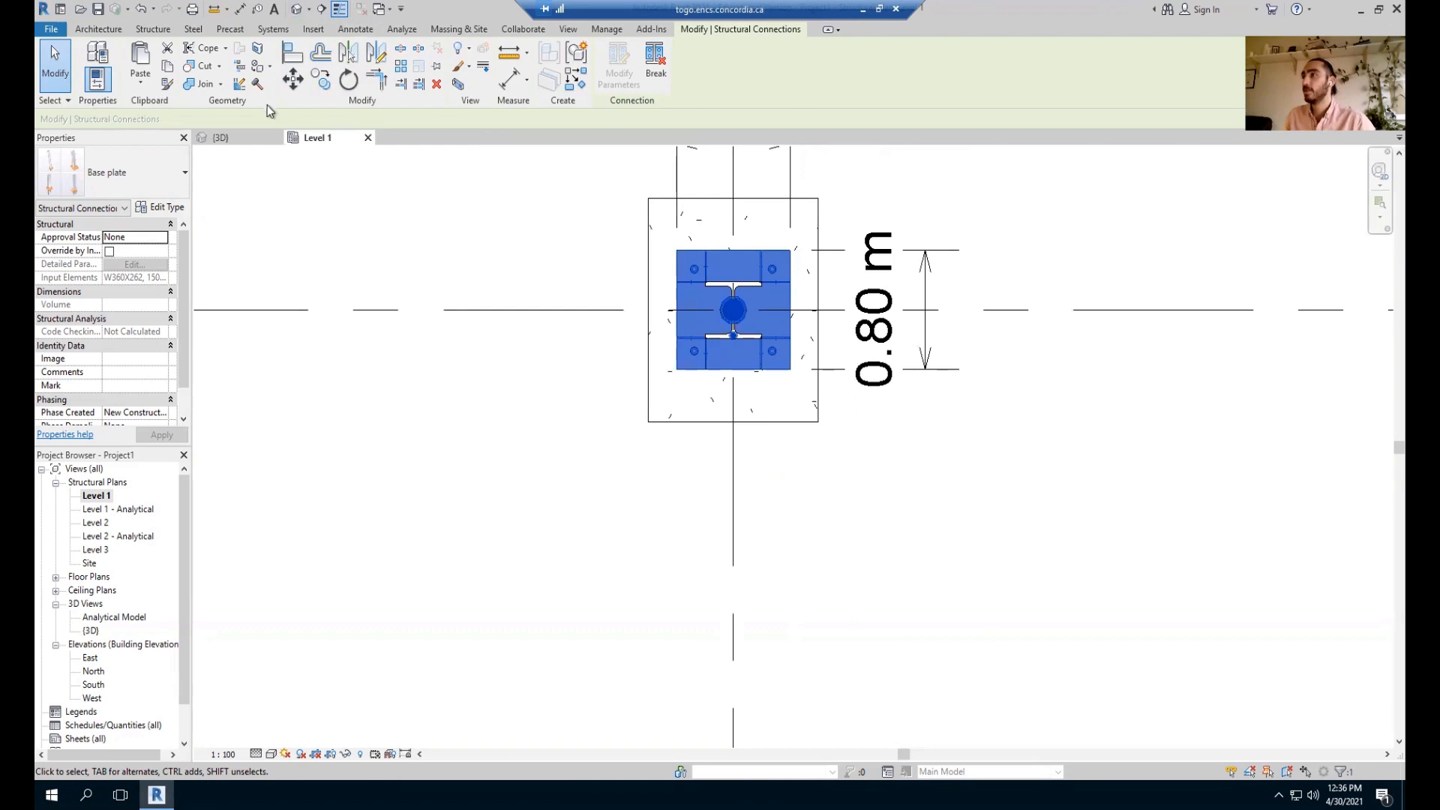
pyautogui.click(293, 10)
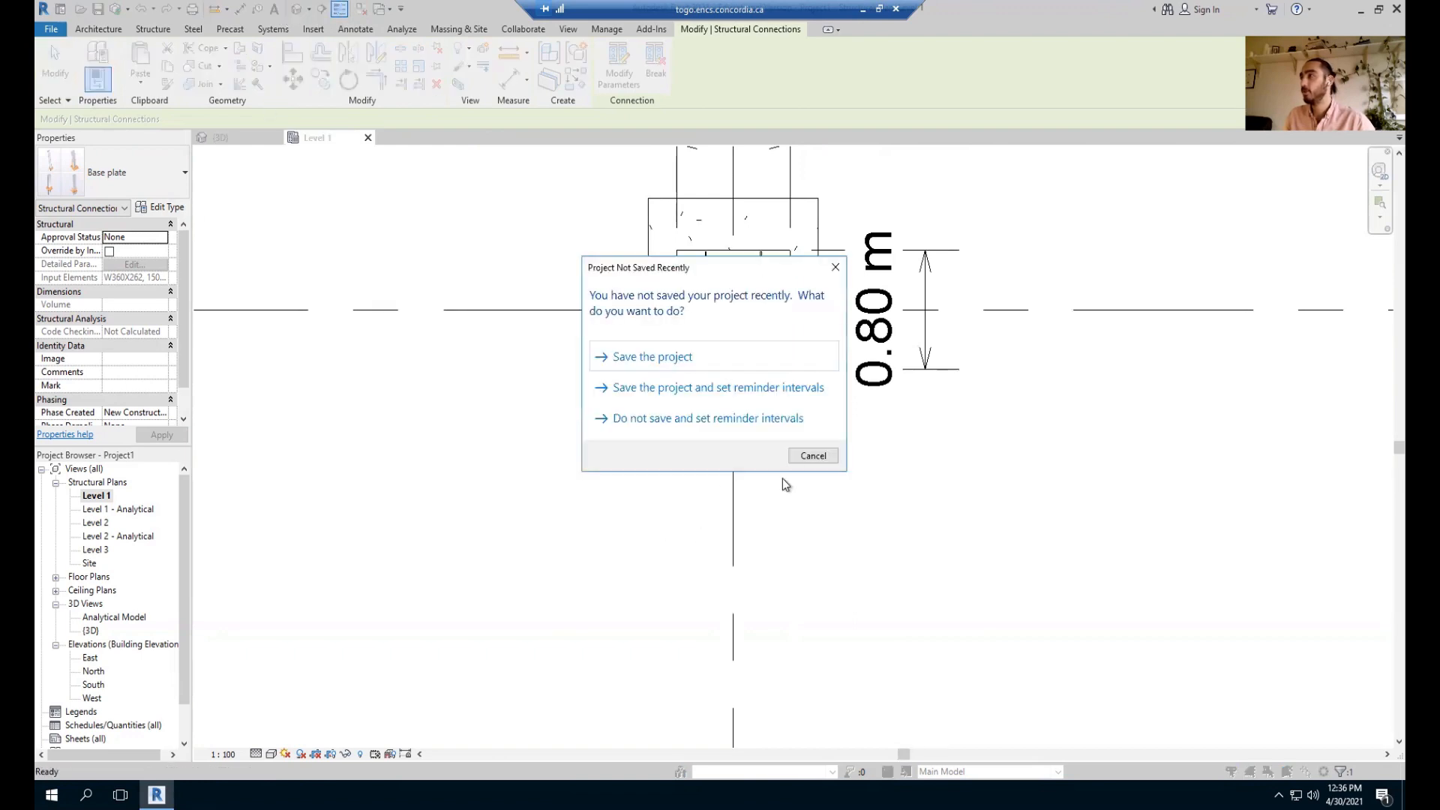
pyautogui.click(809, 453)
pyautogui.keyDown('shift'); pyautogui.moveTo(792, 472); pyautogui.dragTo(681, 660, button='middle'); pyautogui.keyUp('shift')
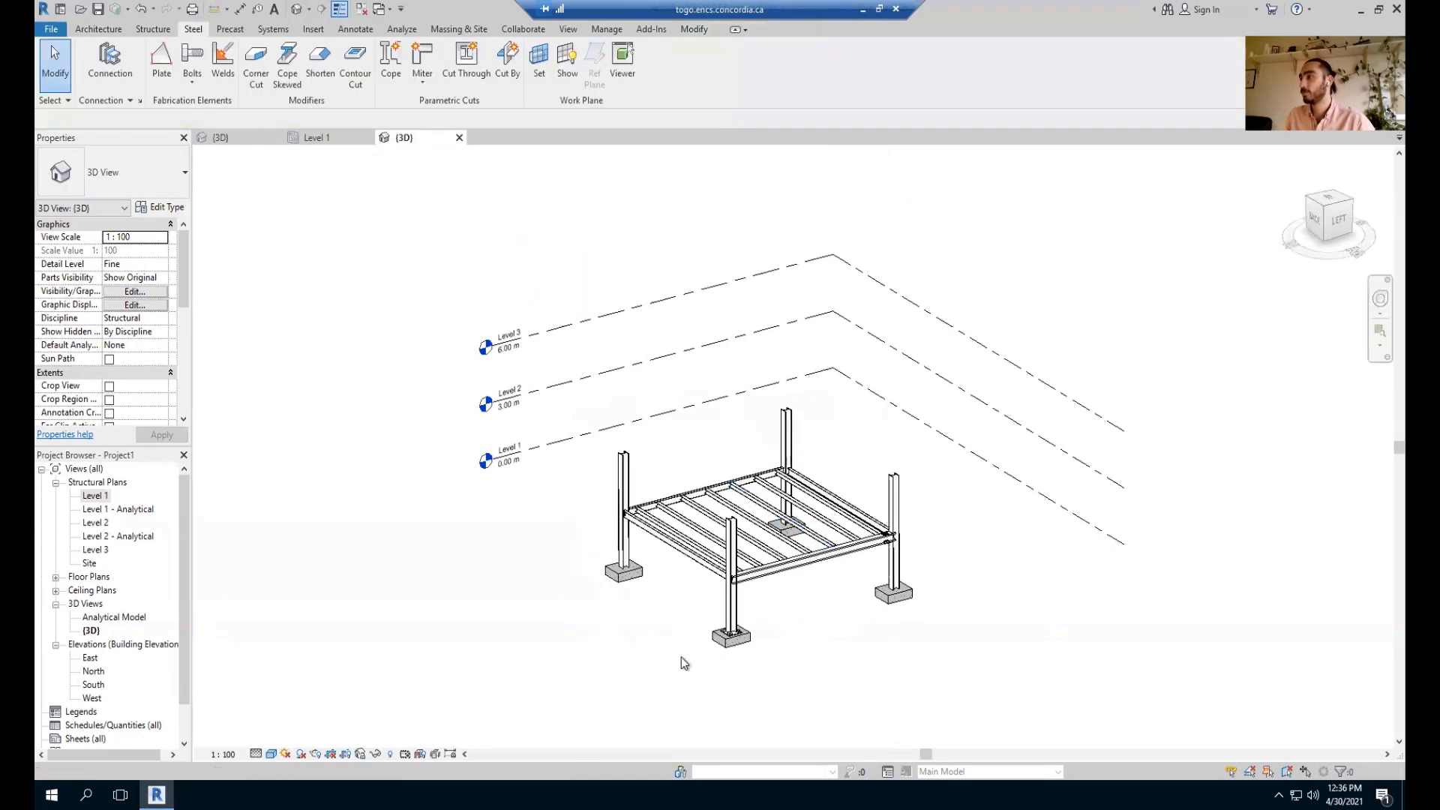
# Examine the base plate, anchor bolts and stiffeners on the footing up close and within the whole frame.
pyautogui.scroll(6, 840, 582)
pyautogui.scroll(4, 881, 568)
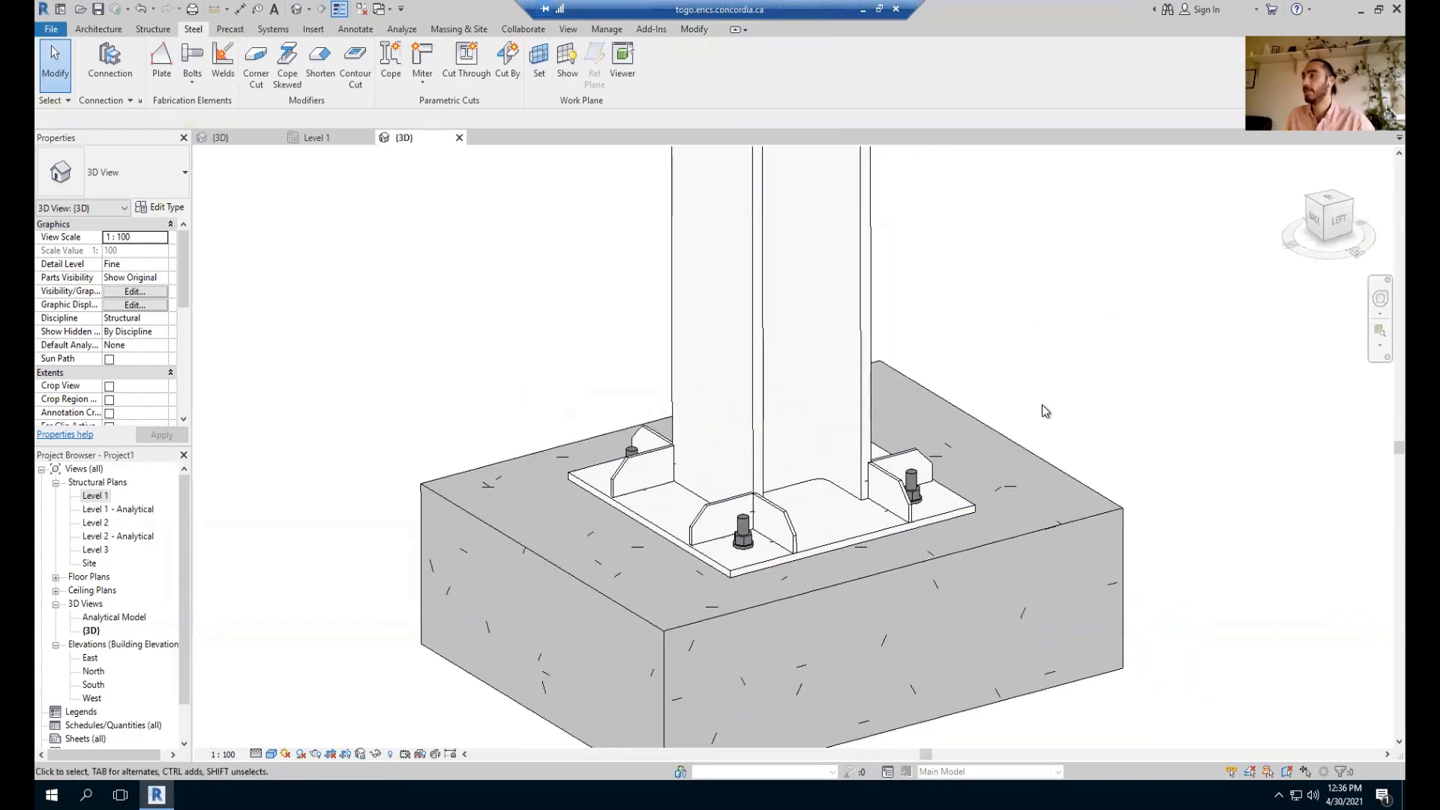
pyautogui.moveTo(1042, 404); pyautogui.dragTo(947, 377, button='middle')
pyautogui.scroll(-2, 921, 322)
pyautogui.keyDown('shift'); pyautogui.moveTo(921, 322); pyautogui.dragTo(687, 442, button='middle'); pyautogui.keyUp('shift')
pyautogui.moveTo(279, 481); pyautogui.dragTo(440, 444, button='middle')
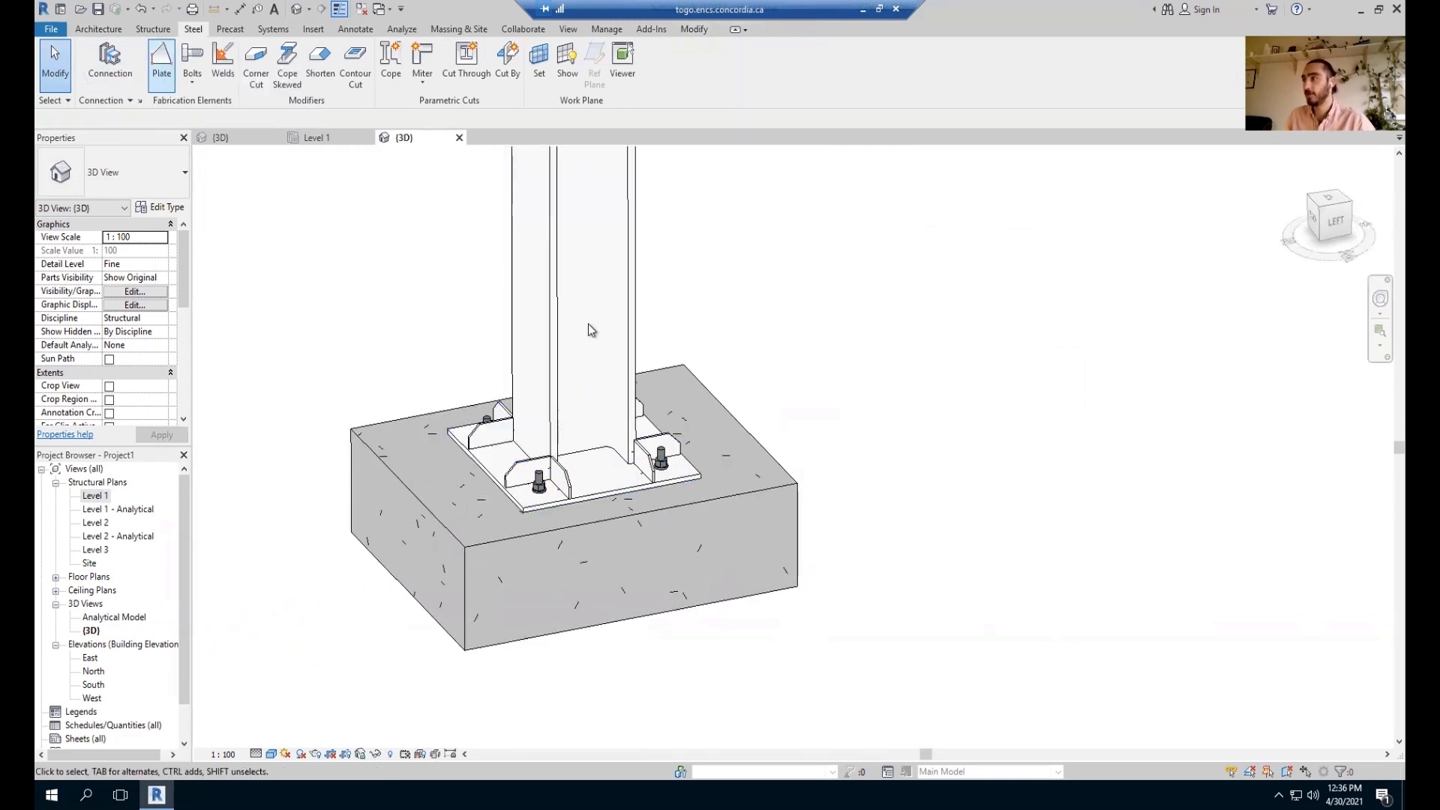
pyautogui.scroll(3, 636, 514)
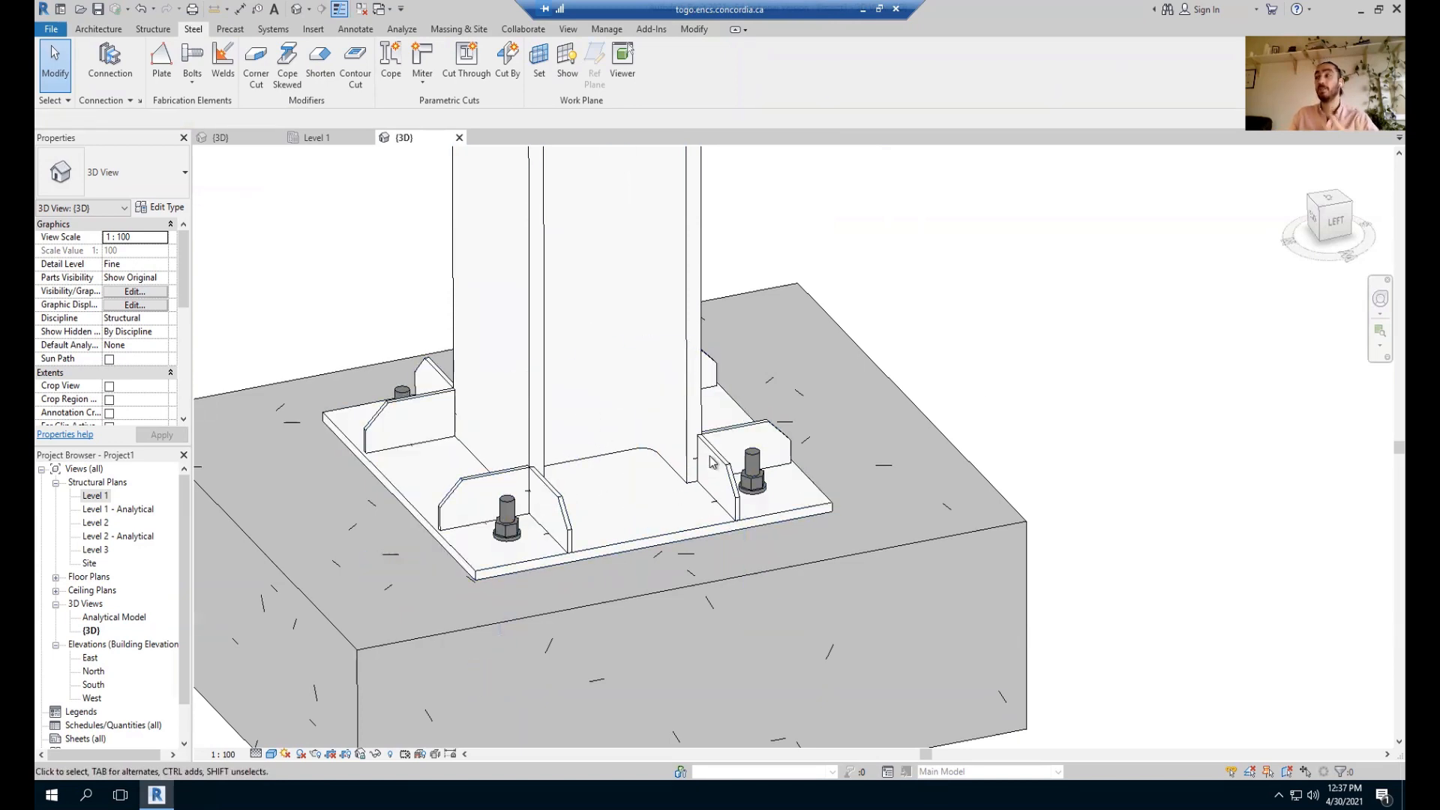
pyautogui.scroll(-3, 938, 364)
pyautogui.moveTo(938, 364); pyautogui.dragTo(762, 402, button='middle')
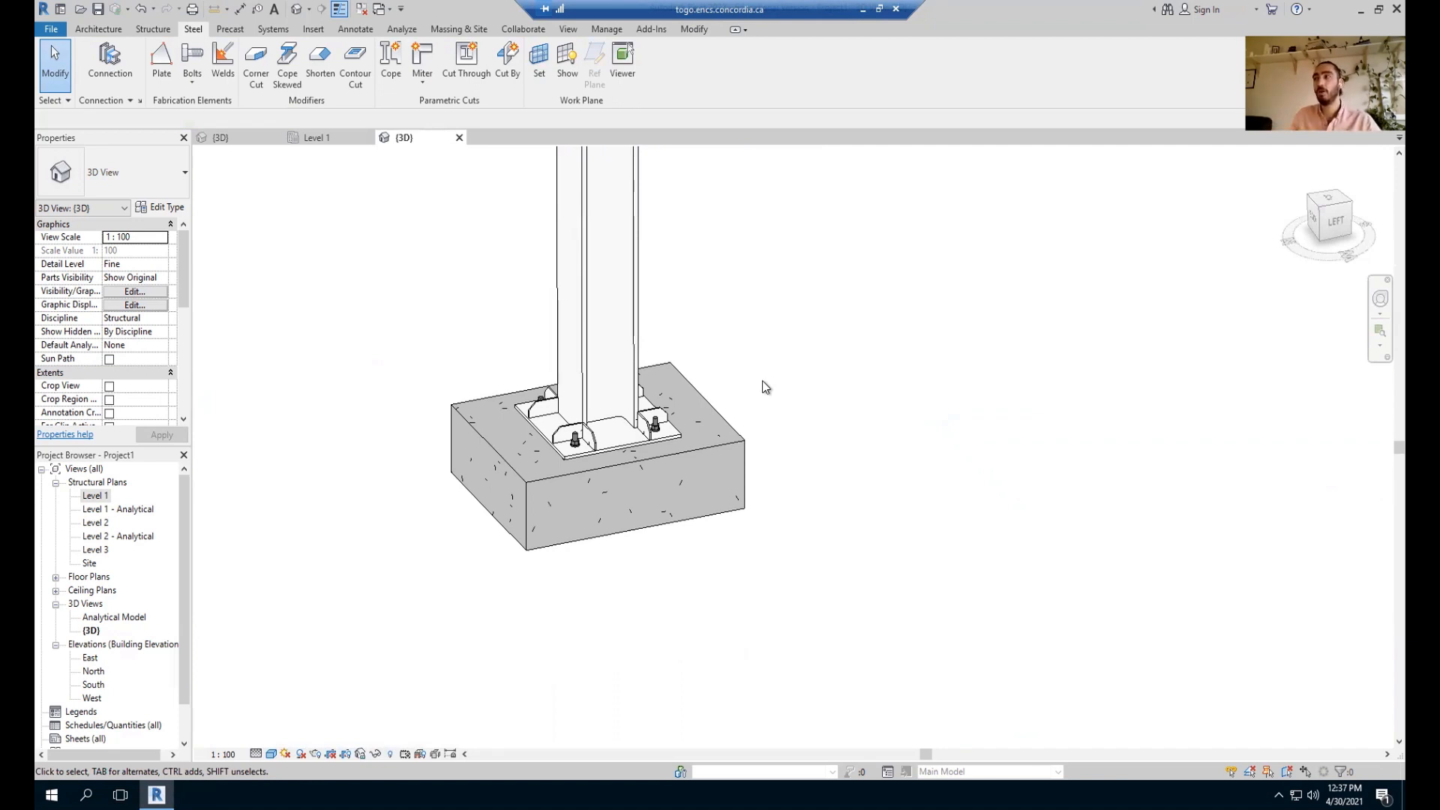
pyautogui.scroll(-2, 758, 381)
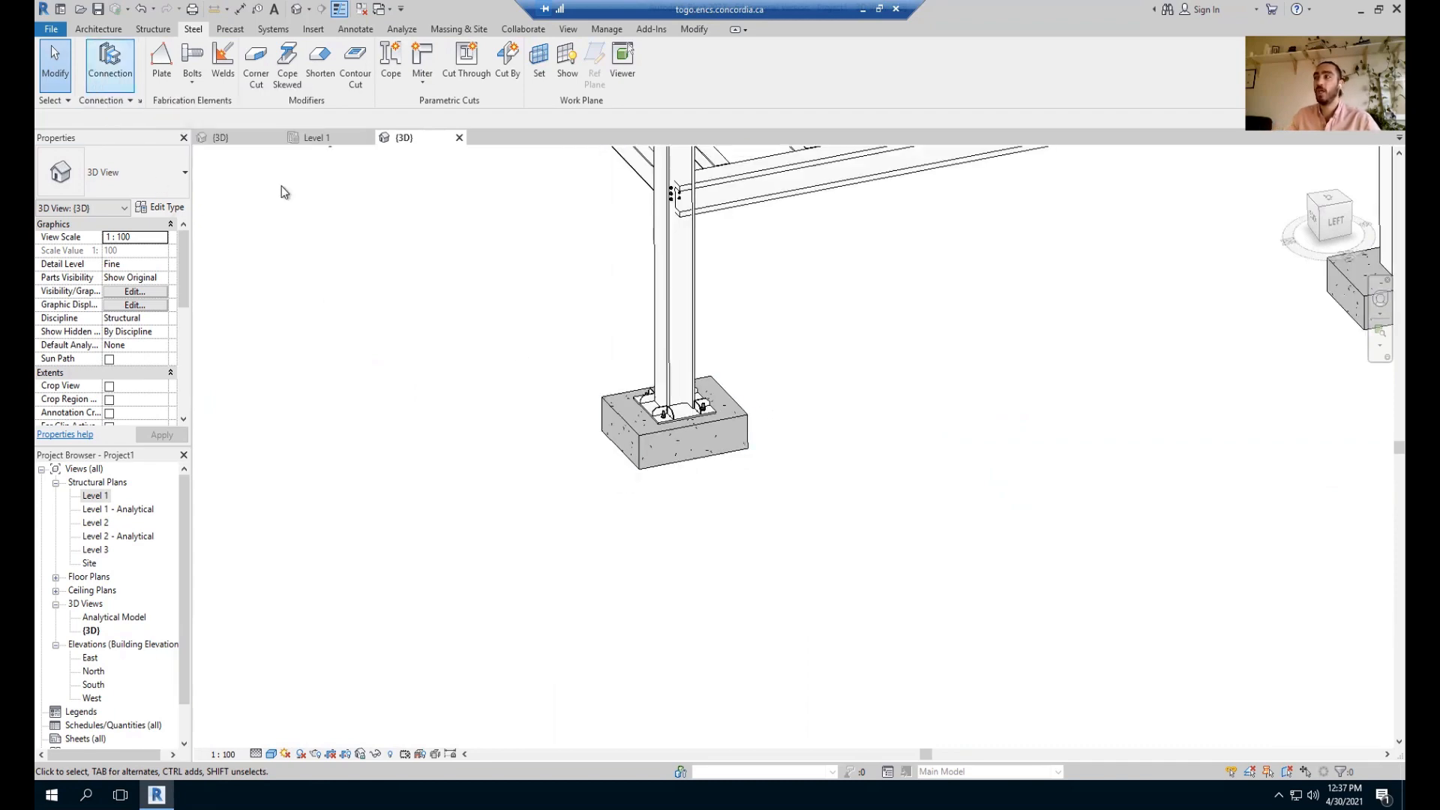
pyautogui.scroll(-3, 758, 420)
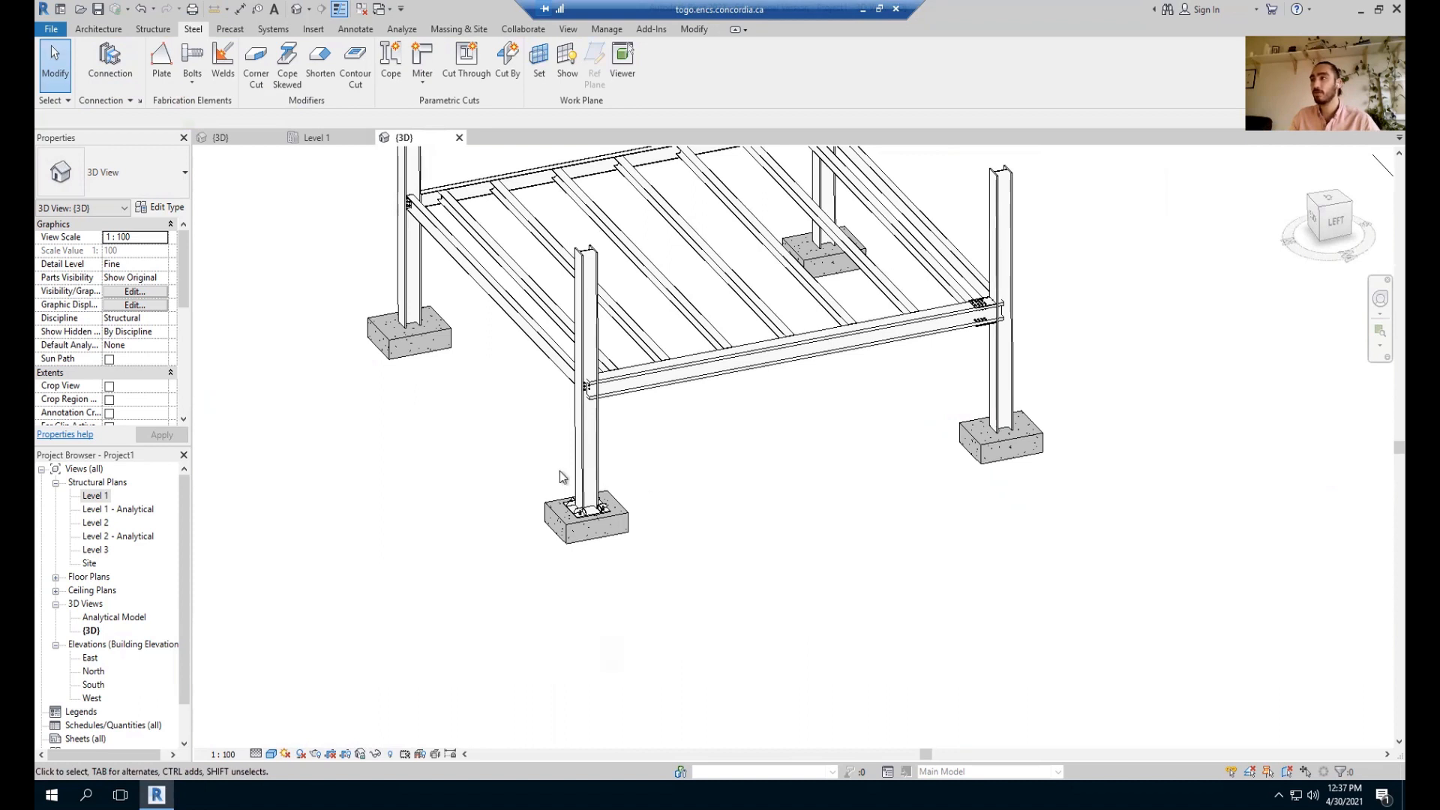
# In the Level 1 plan, draw a horizontal section line just above the undetailed column at grids A and 2.
pyautogui.click(315, 138)
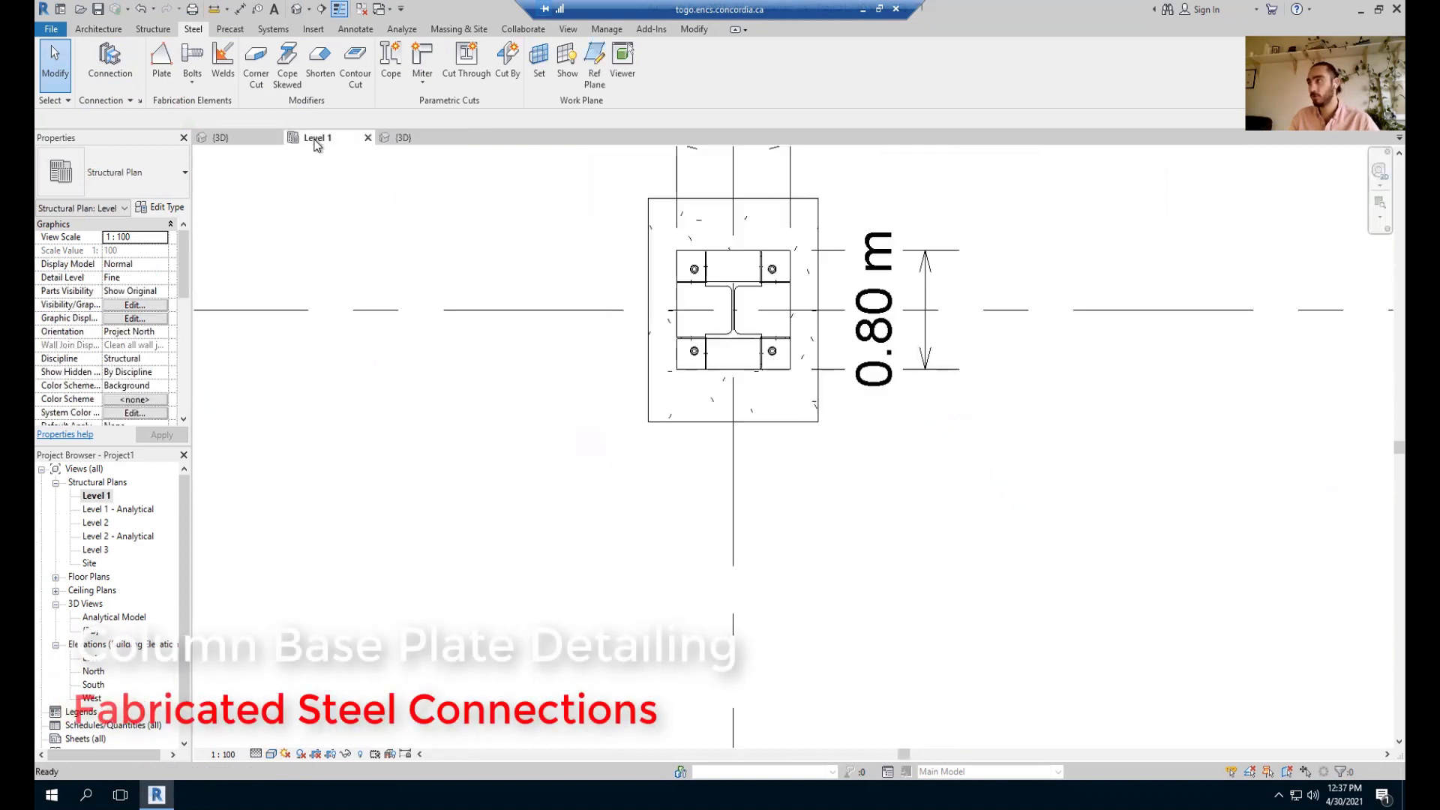
pyautogui.scroll(-5, 815, 497)
pyautogui.moveTo(829, 504); pyautogui.dragTo(764, 502, button='middle')
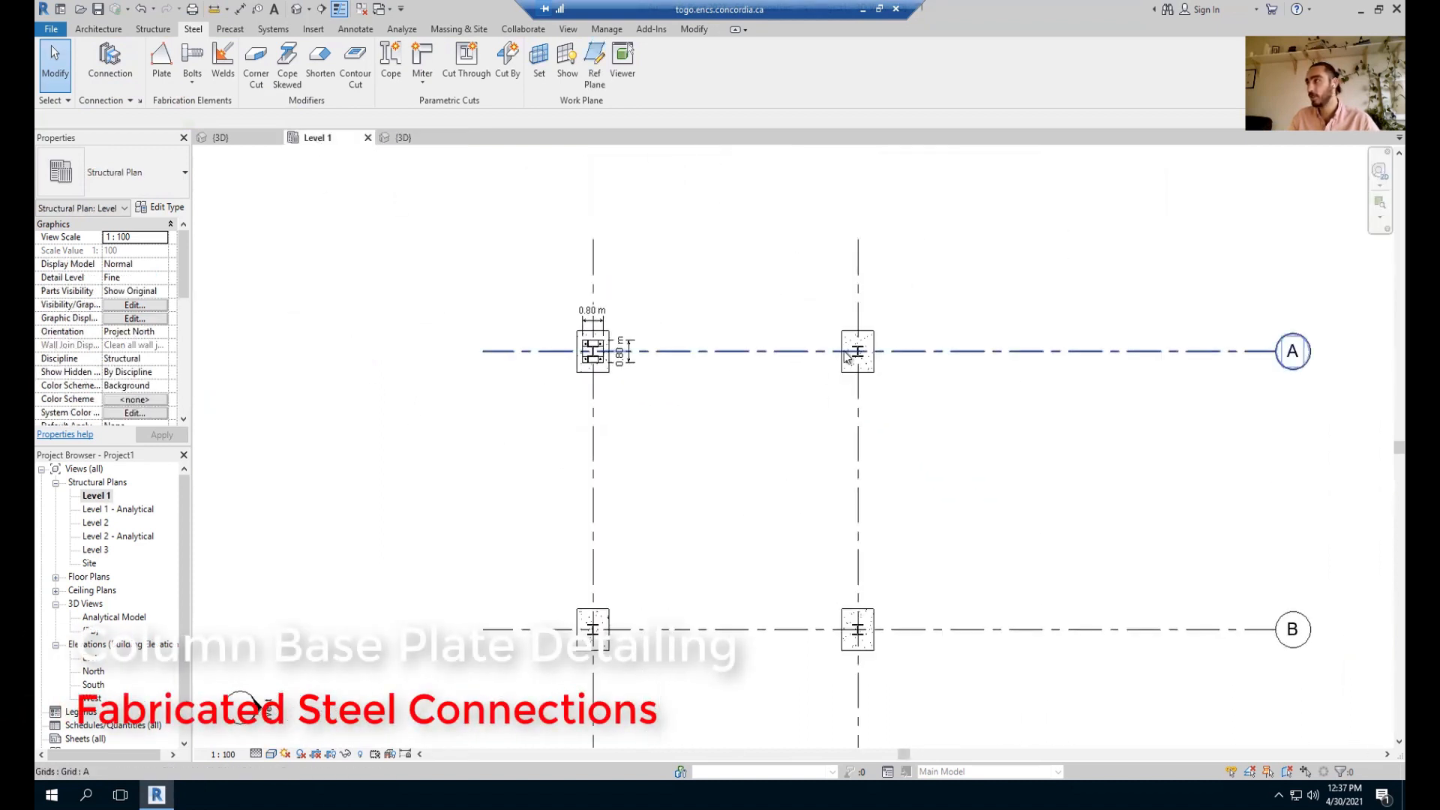
pyautogui.scroll(5, 853, 347)
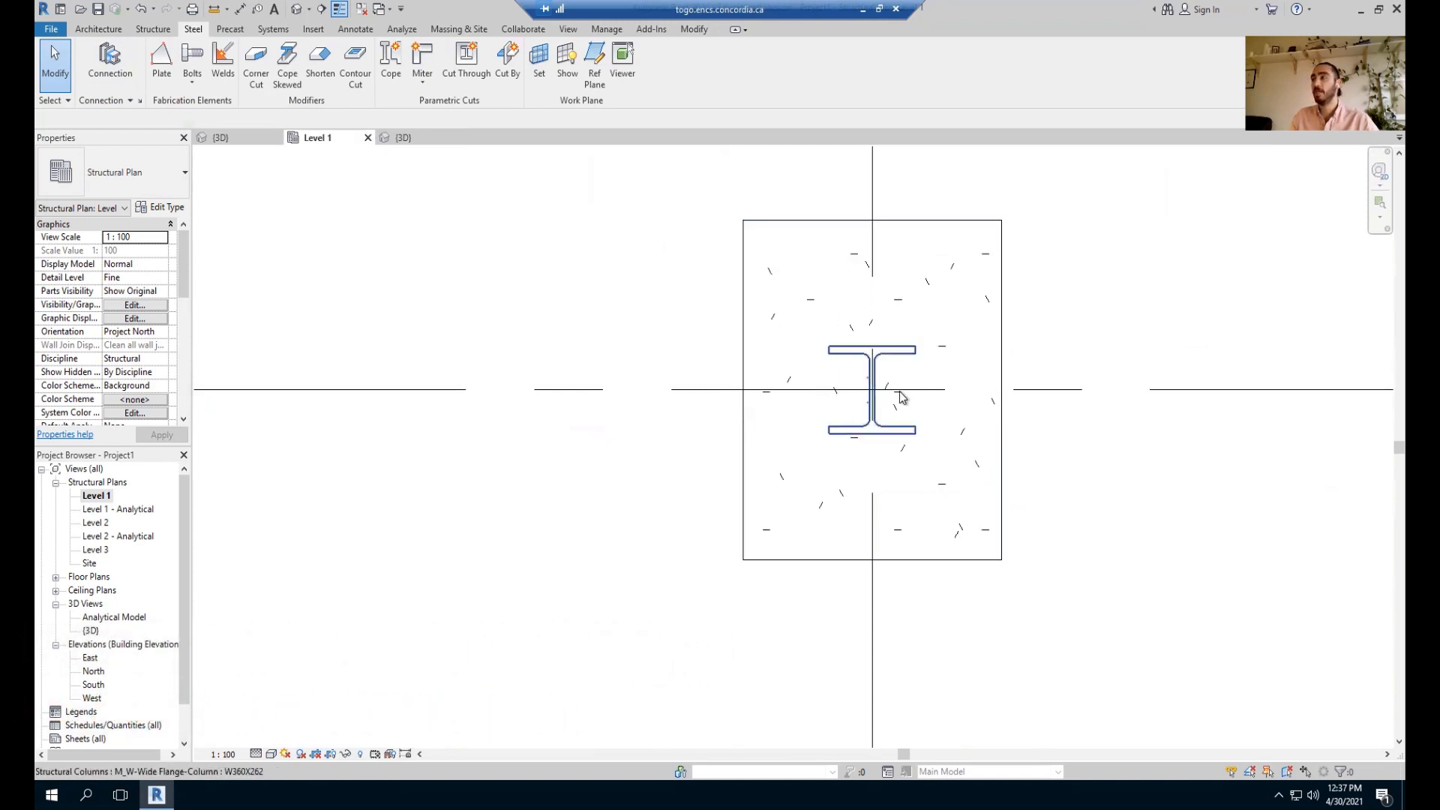
pyautogui.scroll(-3, 923, 418)
pyautogui.moveTo(826, 400); pyautogui.dragTo(786, 459, button='middle')
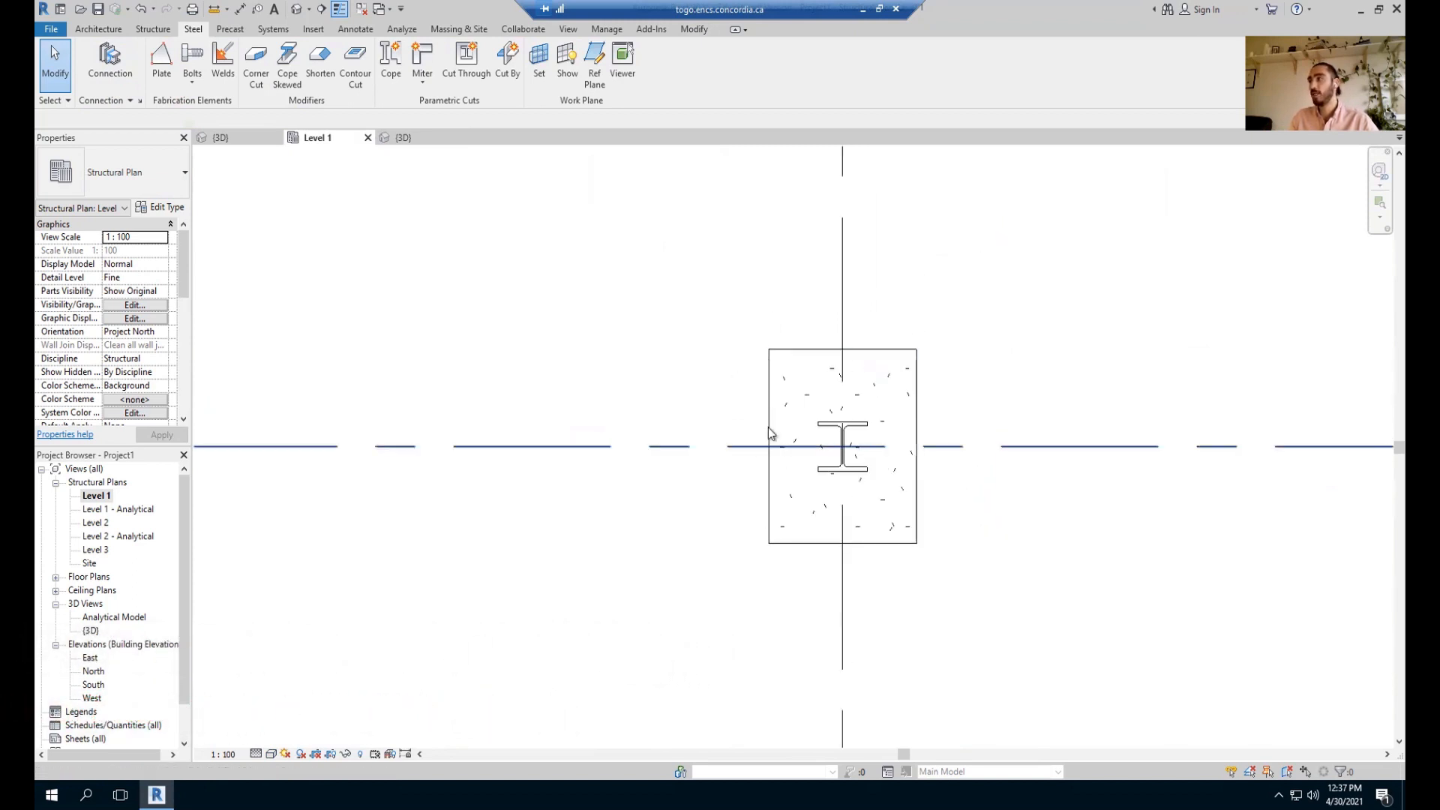
pyautogui.scroll(-2, 660, 326)
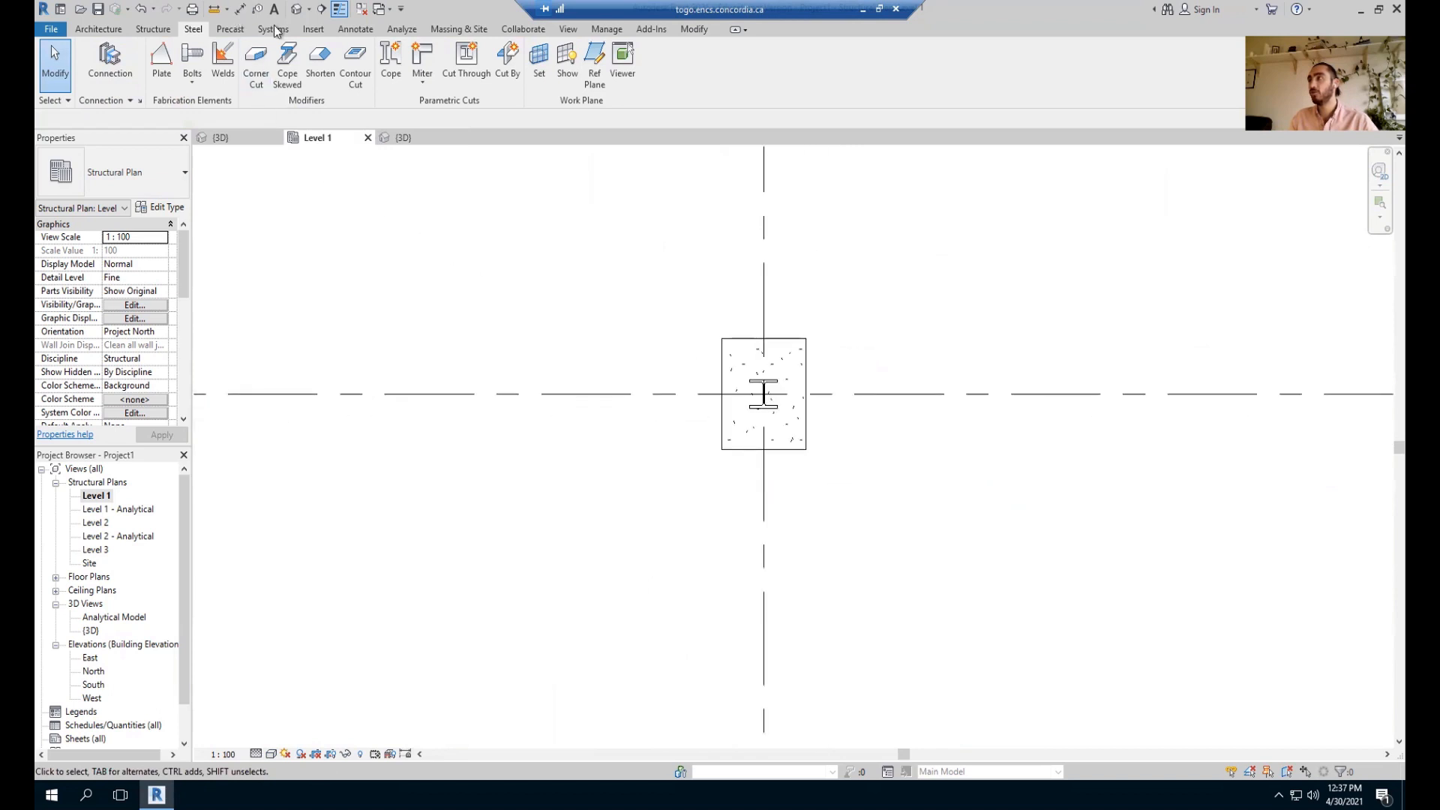
pyautogui.click(321, 9)
pyautogui.click(525, 280)
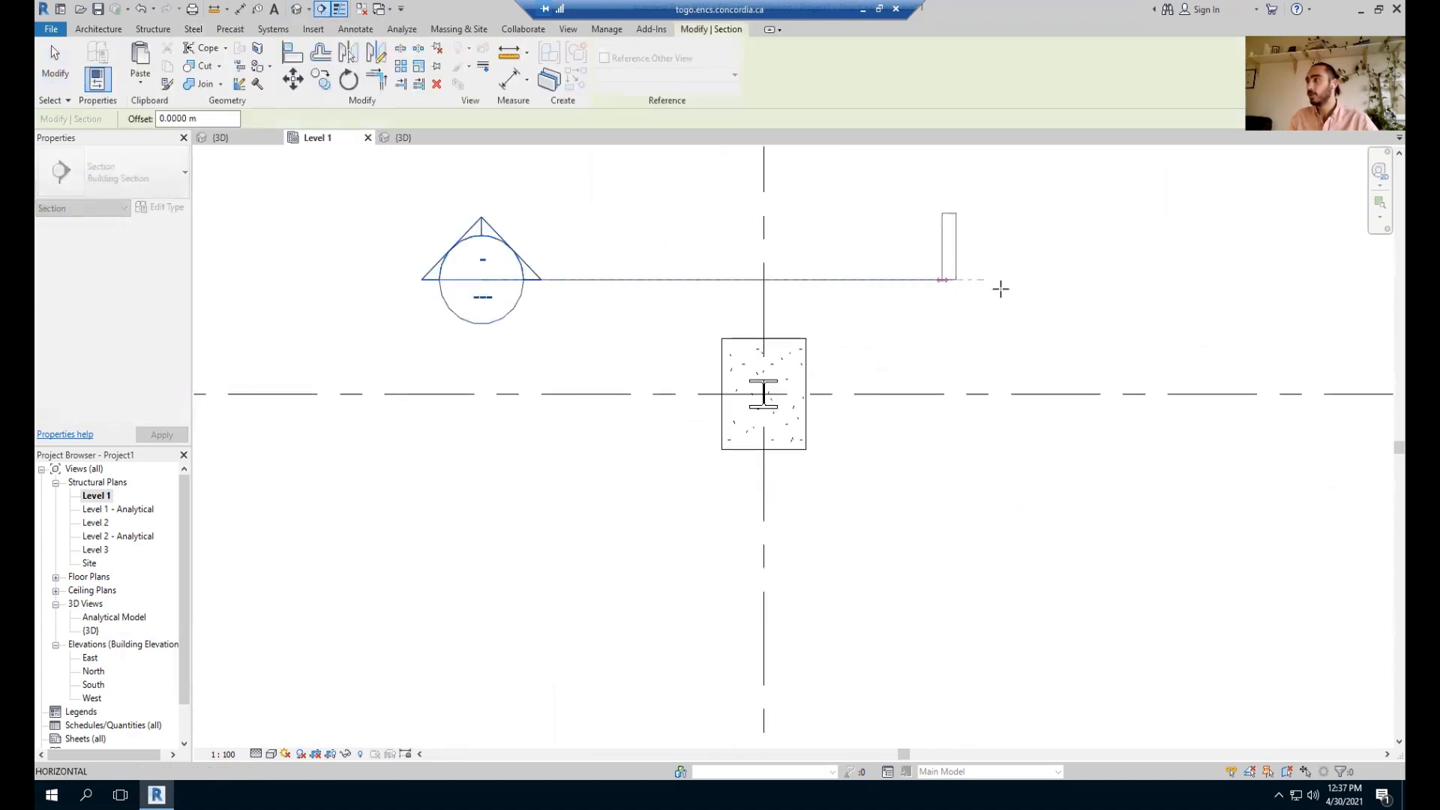
pyautogui.click(1129, 280)
pyautogui.press('Escape')
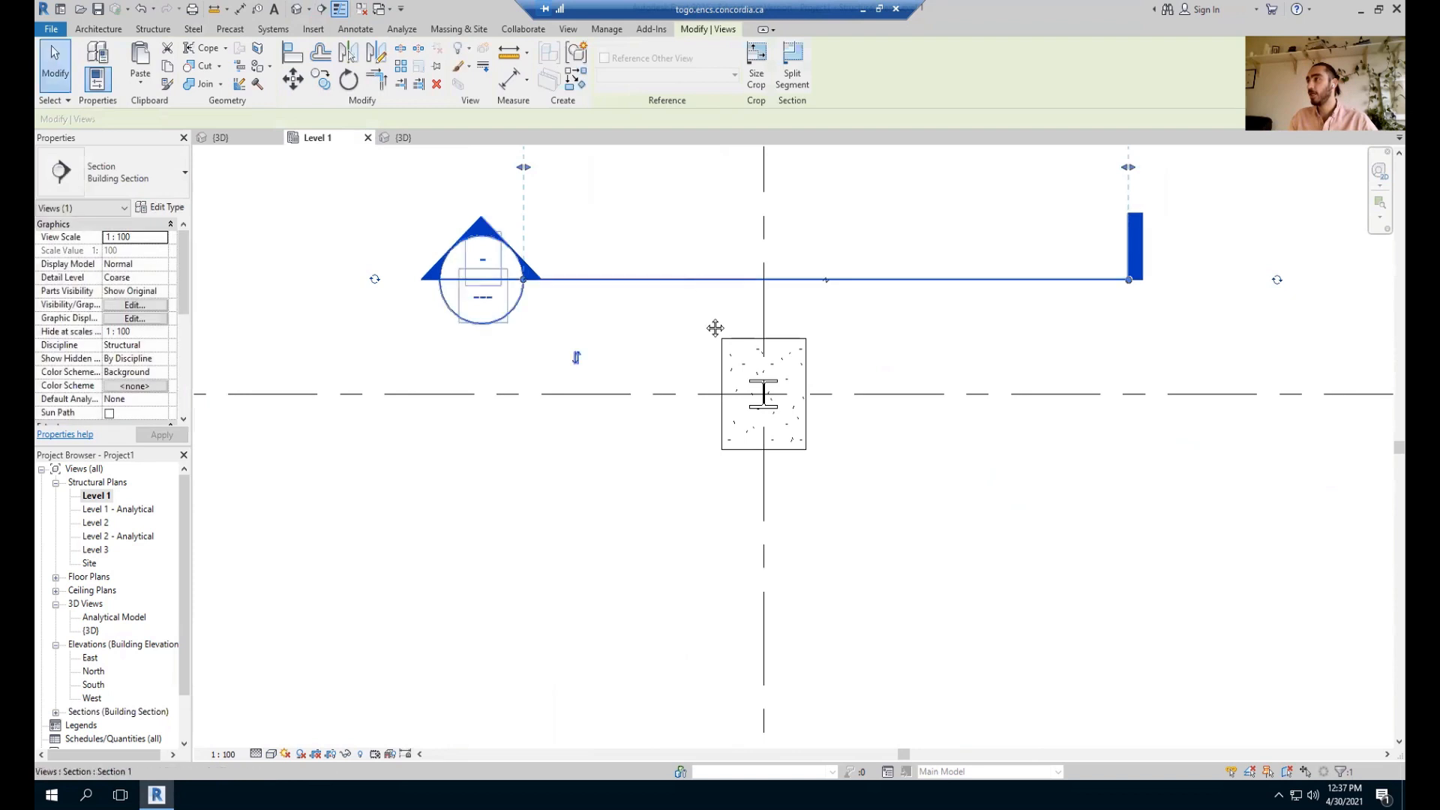
# Flip the section so it looks towards the column and footing, and open its section view.
pyautogui.scroll(-2, 713, 325)
pyautogui.press('space')
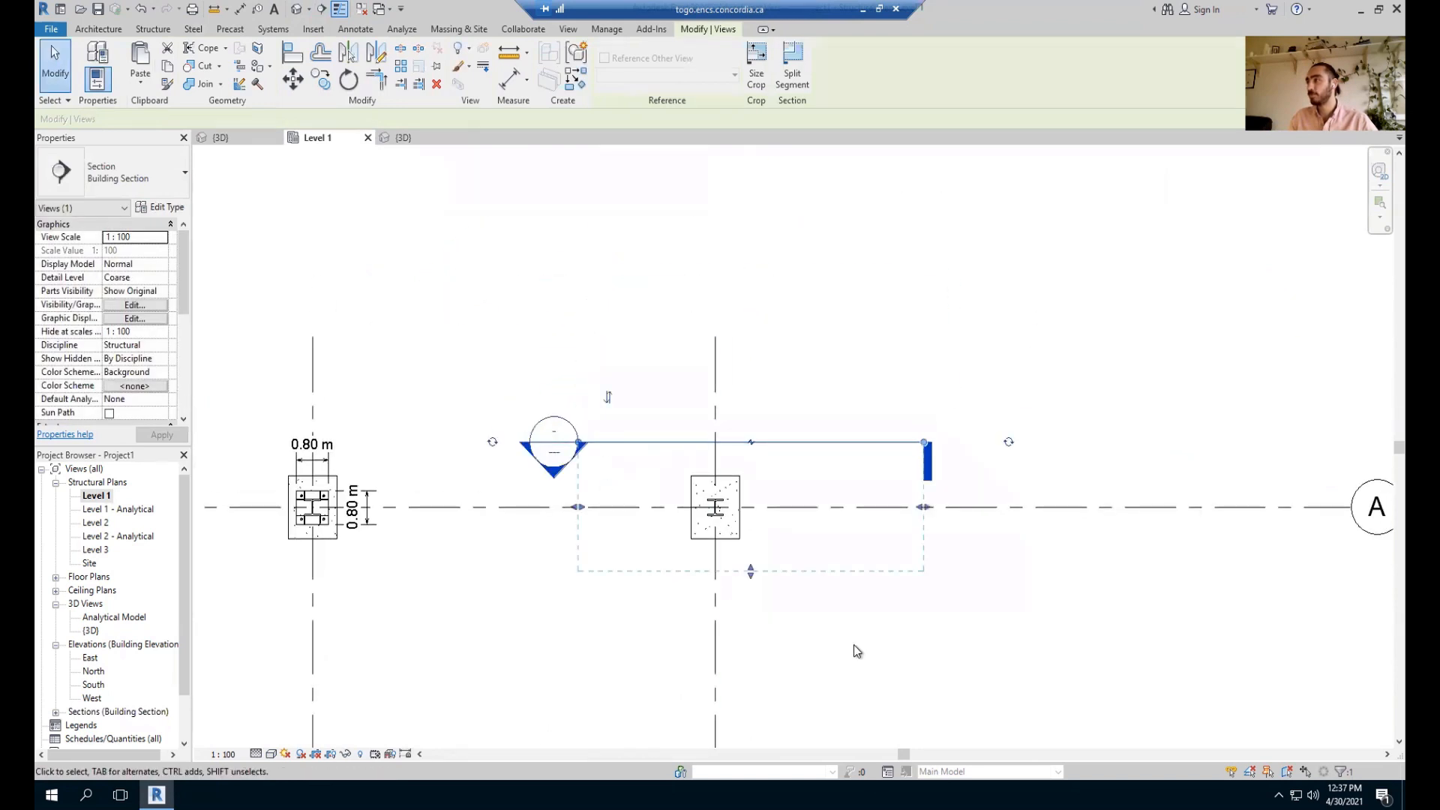
pyautogui.press('Escape')
pyautogui.doubleClick(556, 450)
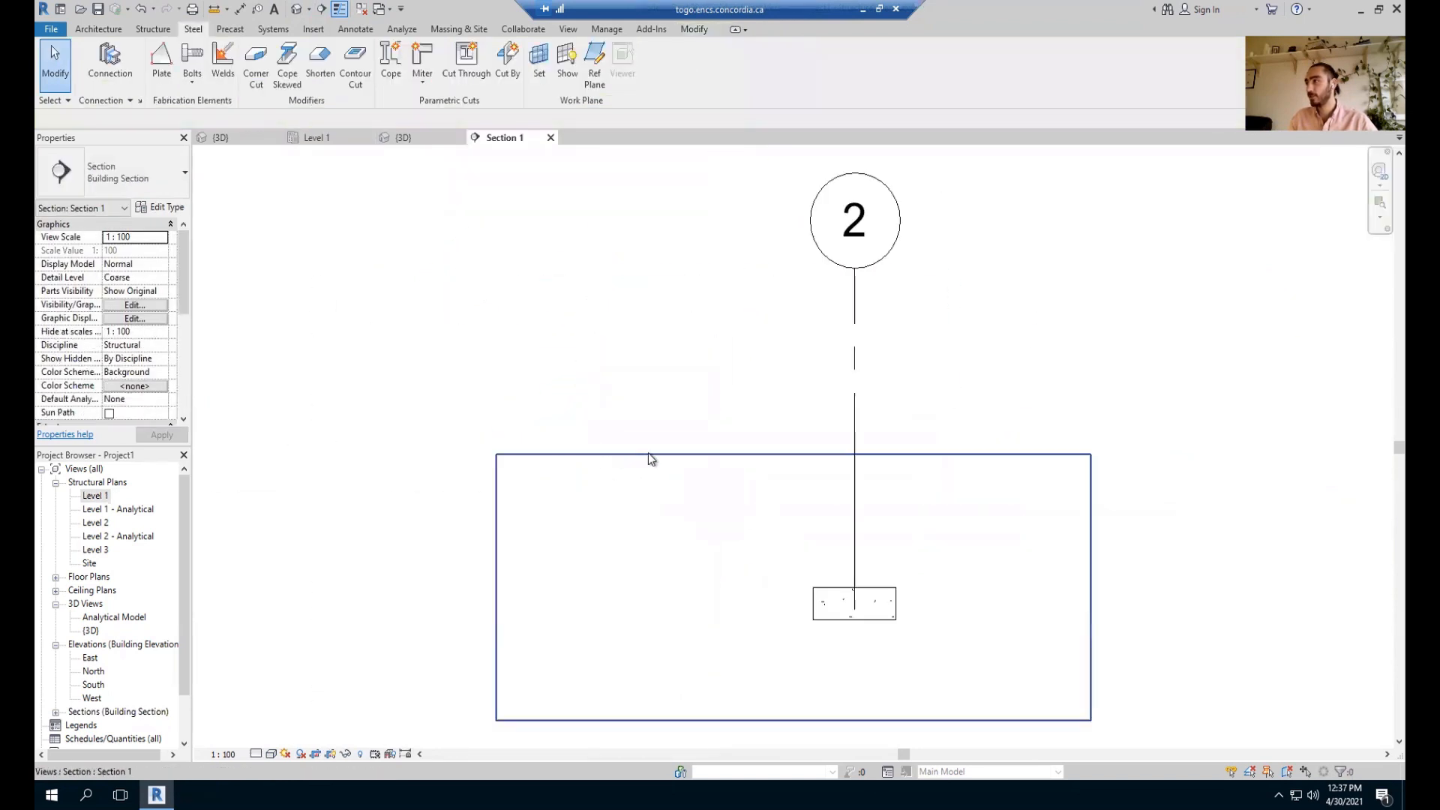
# Set the section view to Fine detail level and Consistent Colors, framing the joint between column and footing.
pyautogui.click(256, 754)
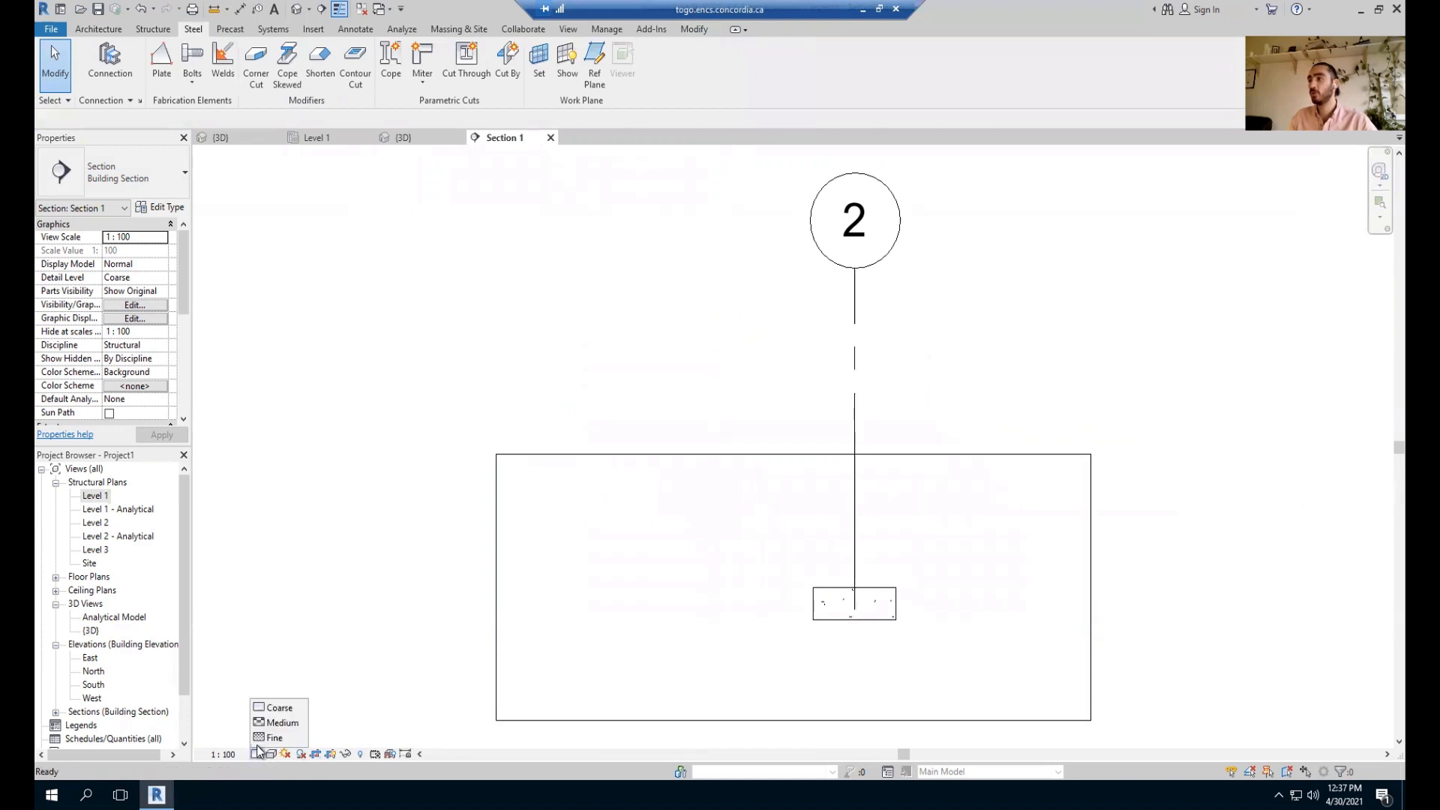
pyautogui.click(279, 741)
pyautogui.click(272, 754)
pyautogui.click(297, 719)
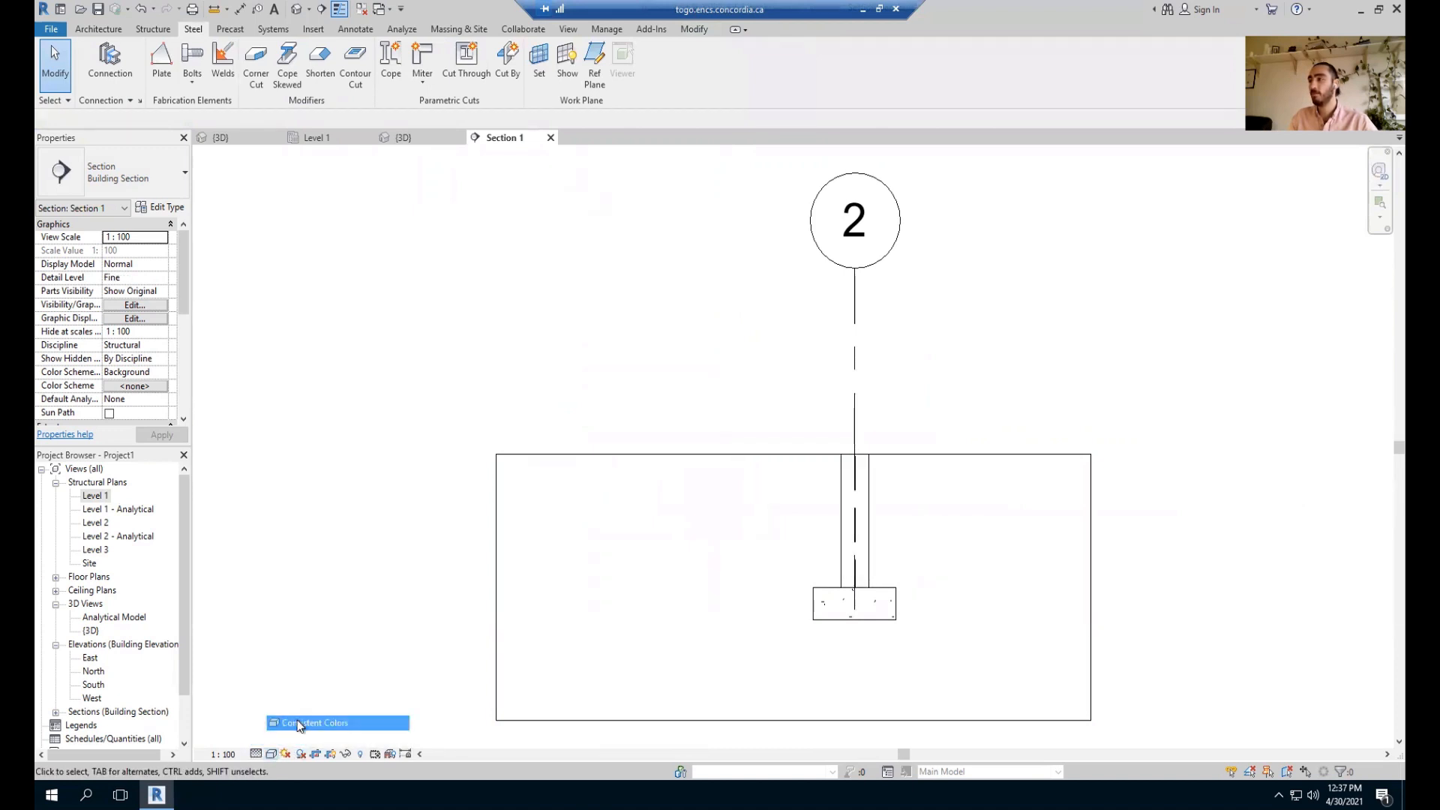
pyautogui.scroll(5, 862, 571)
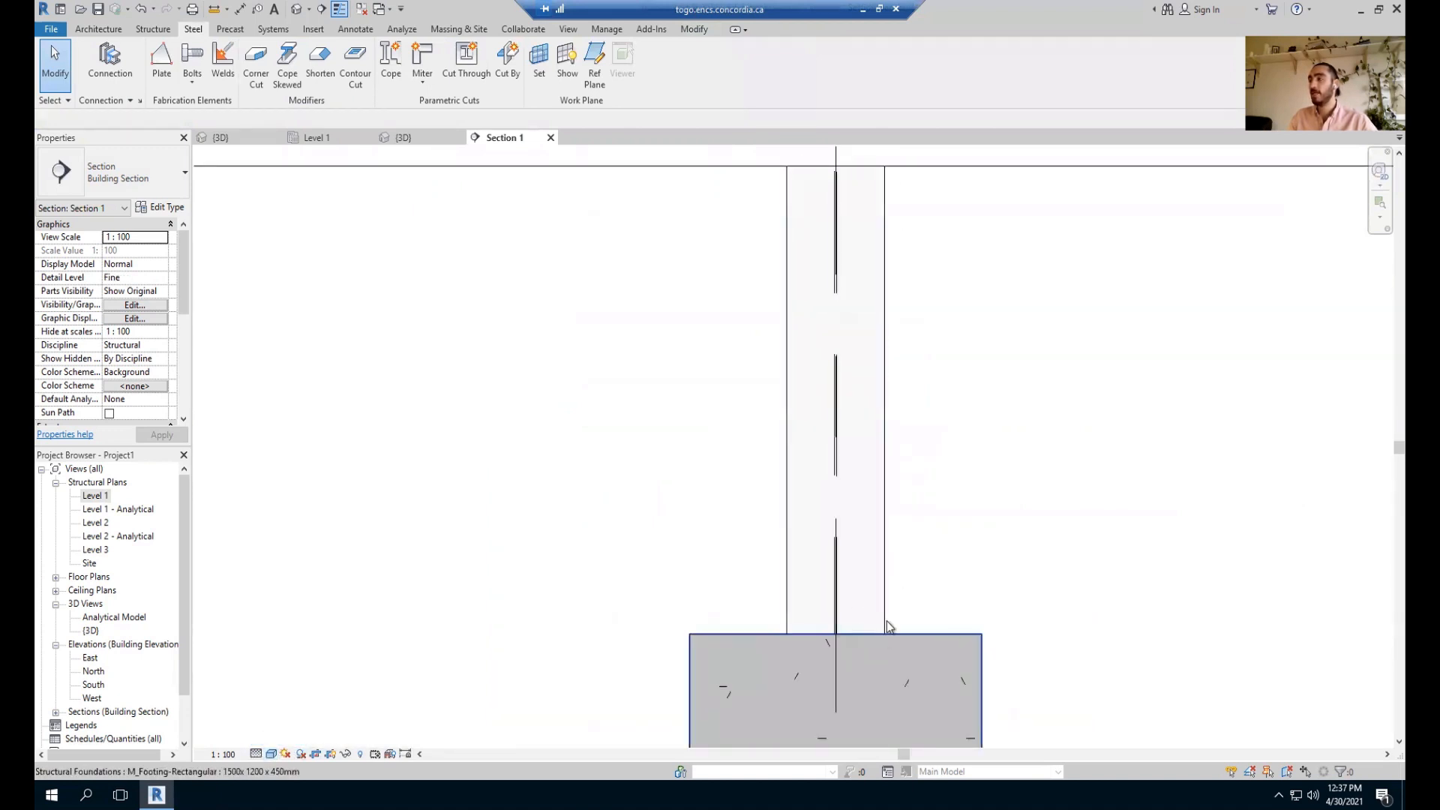
pyautogui.moveTo(961, 568); pyautogui.dragTo(907, 468, button='middle')
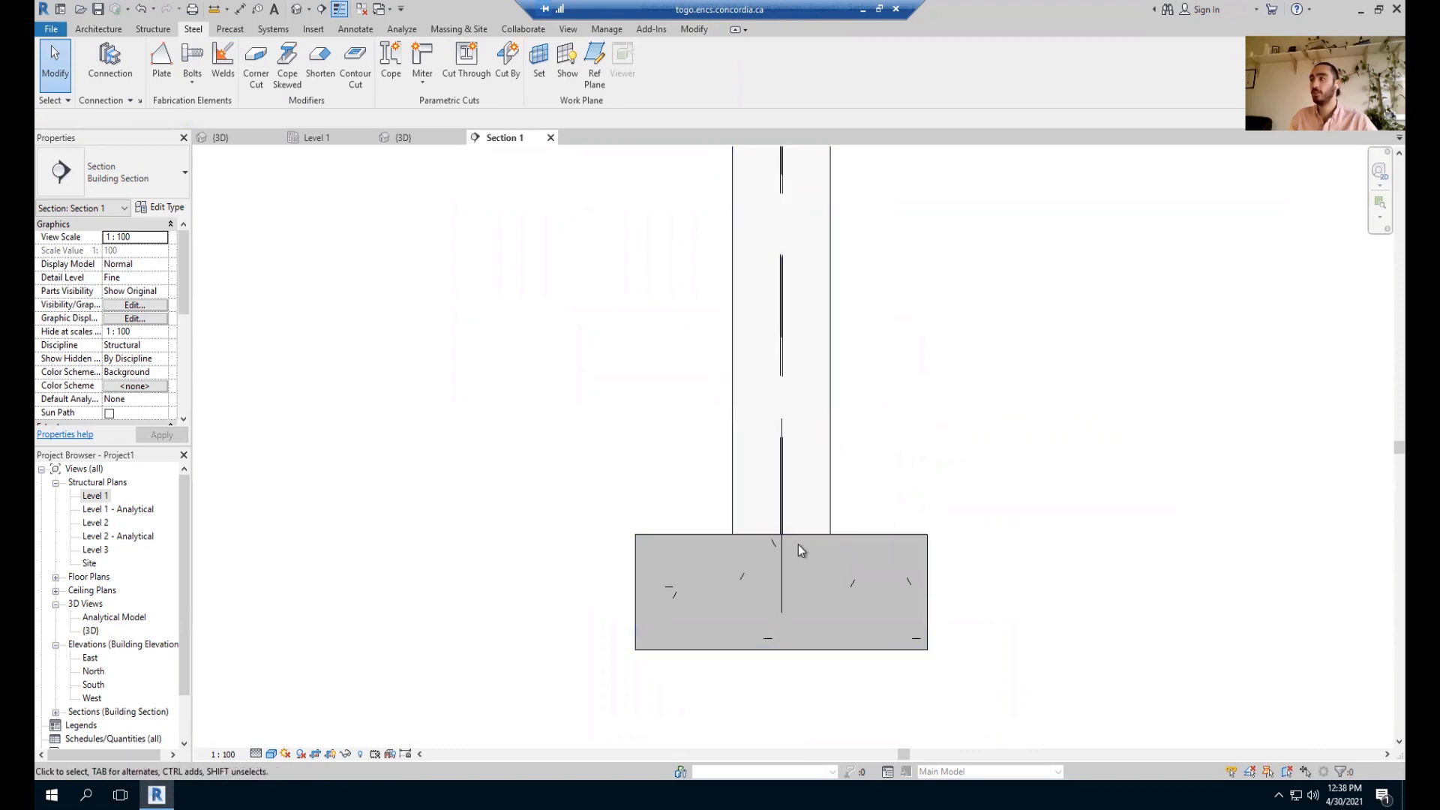
pyautogui.scroll(1, 830, 532)
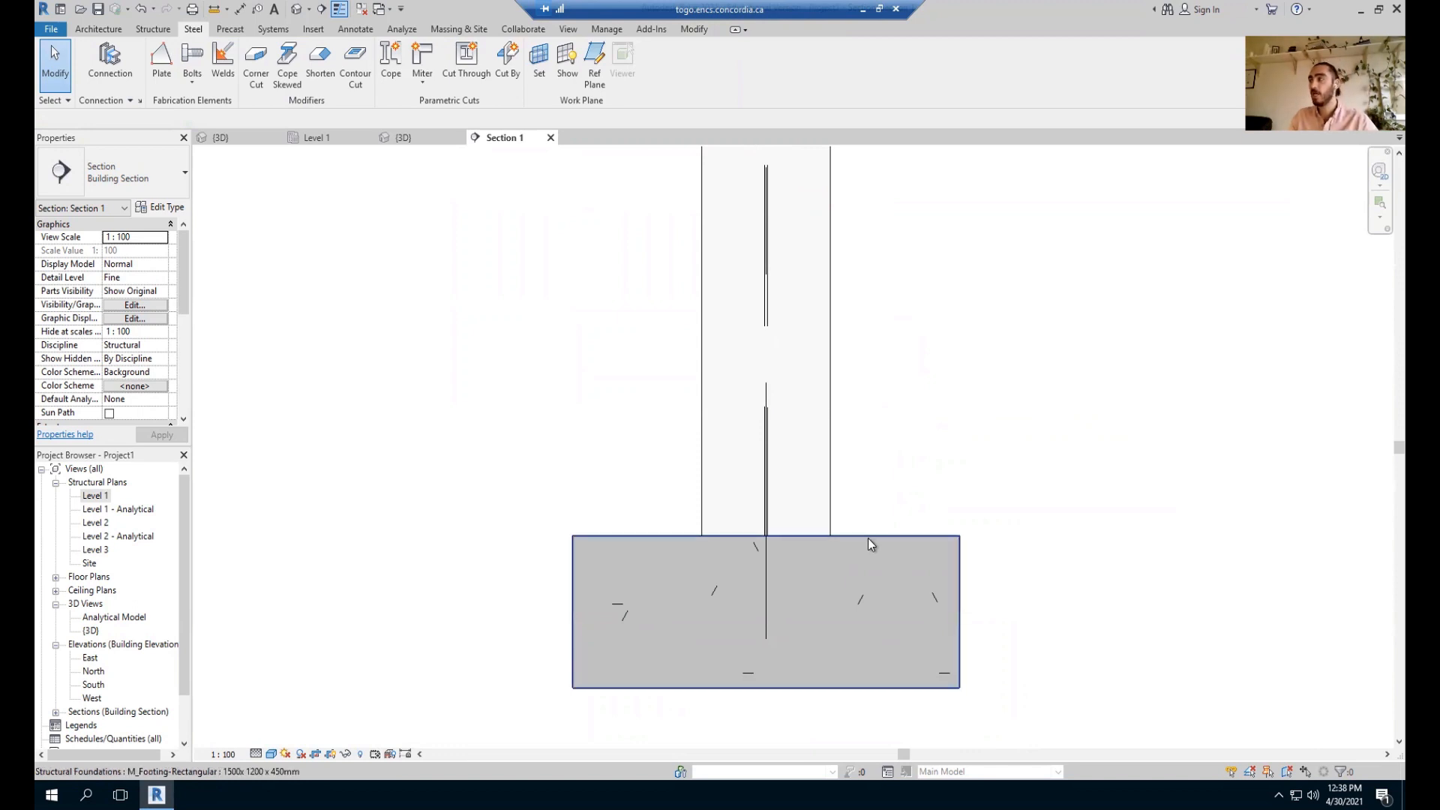
# Lower the rectangular footing beneath the column by setting its height offset from level to -0.02 m.
pyautogui.click(867, 538)
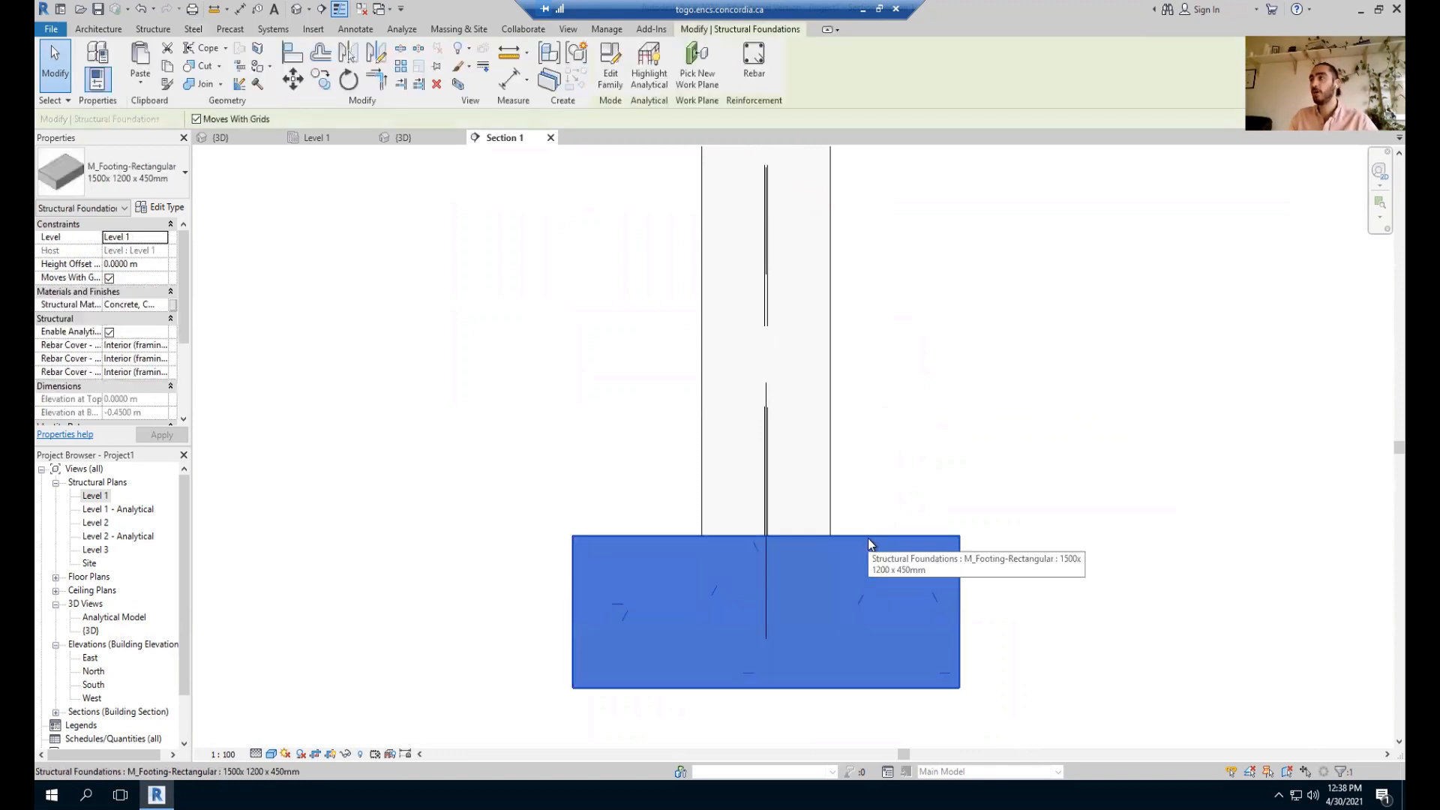
pyautogui.click(149, 266)
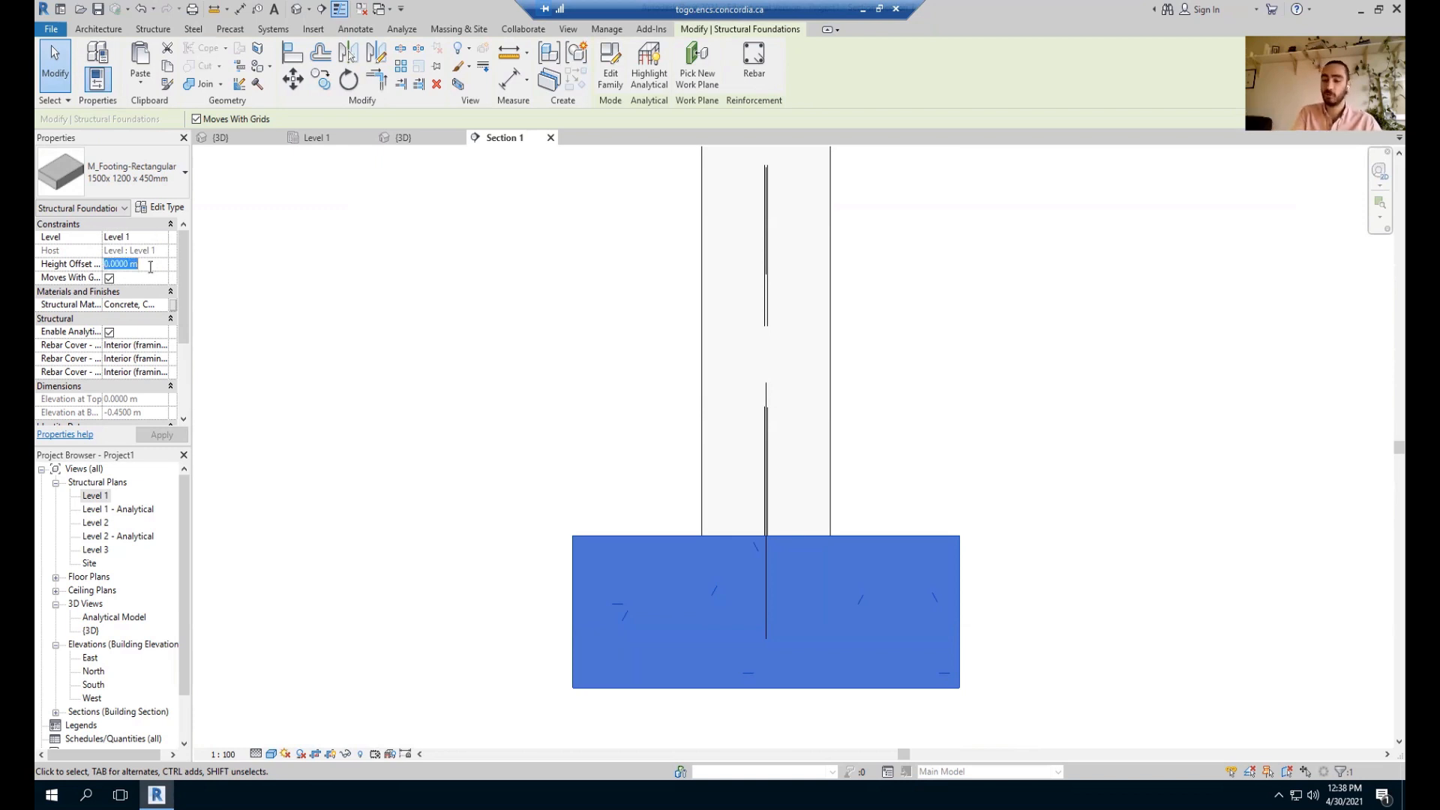
pyautogui.write('-')
pyautogui.write('0.02')
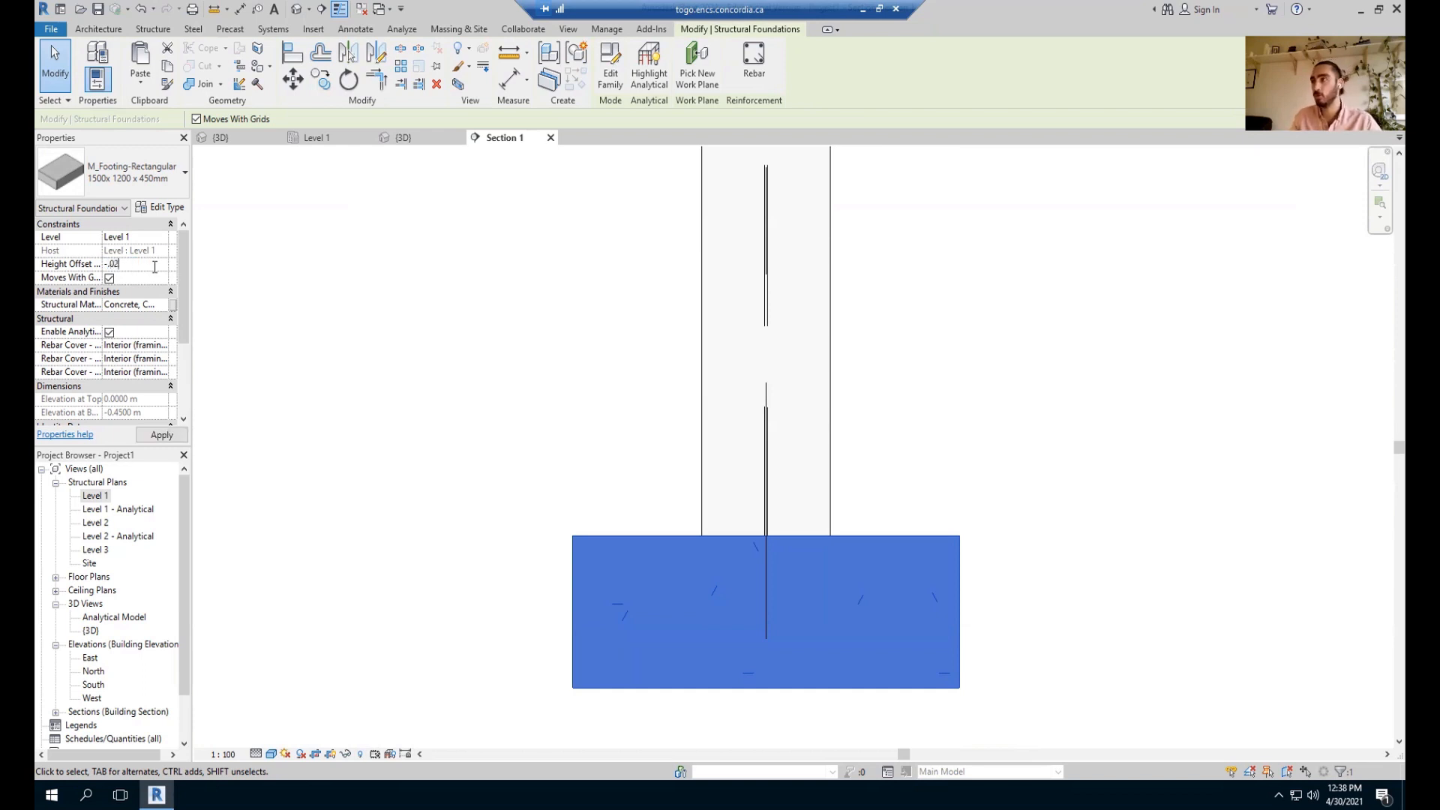
pyautogui.press('Return')
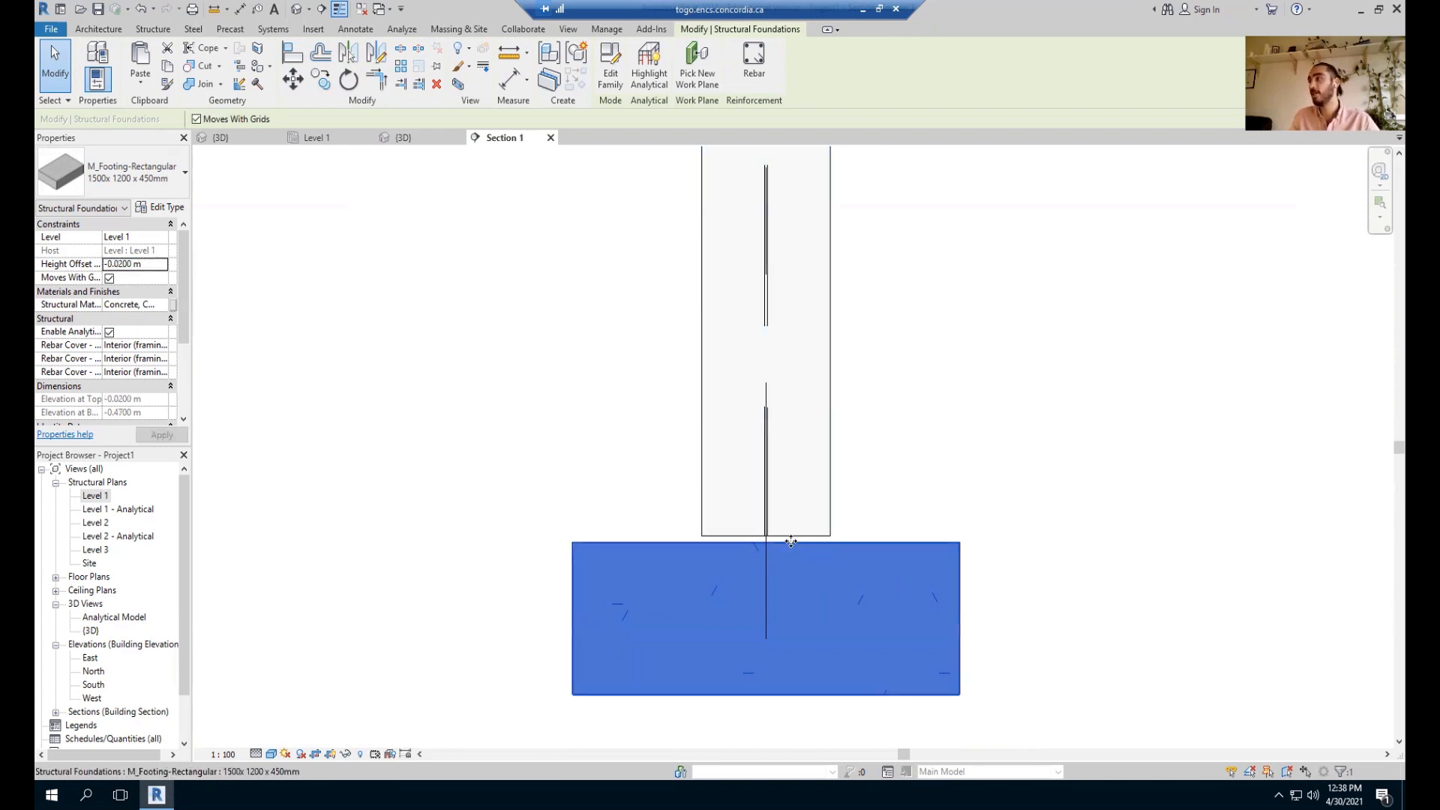
pyautogui.scroll(2, 777, 559)
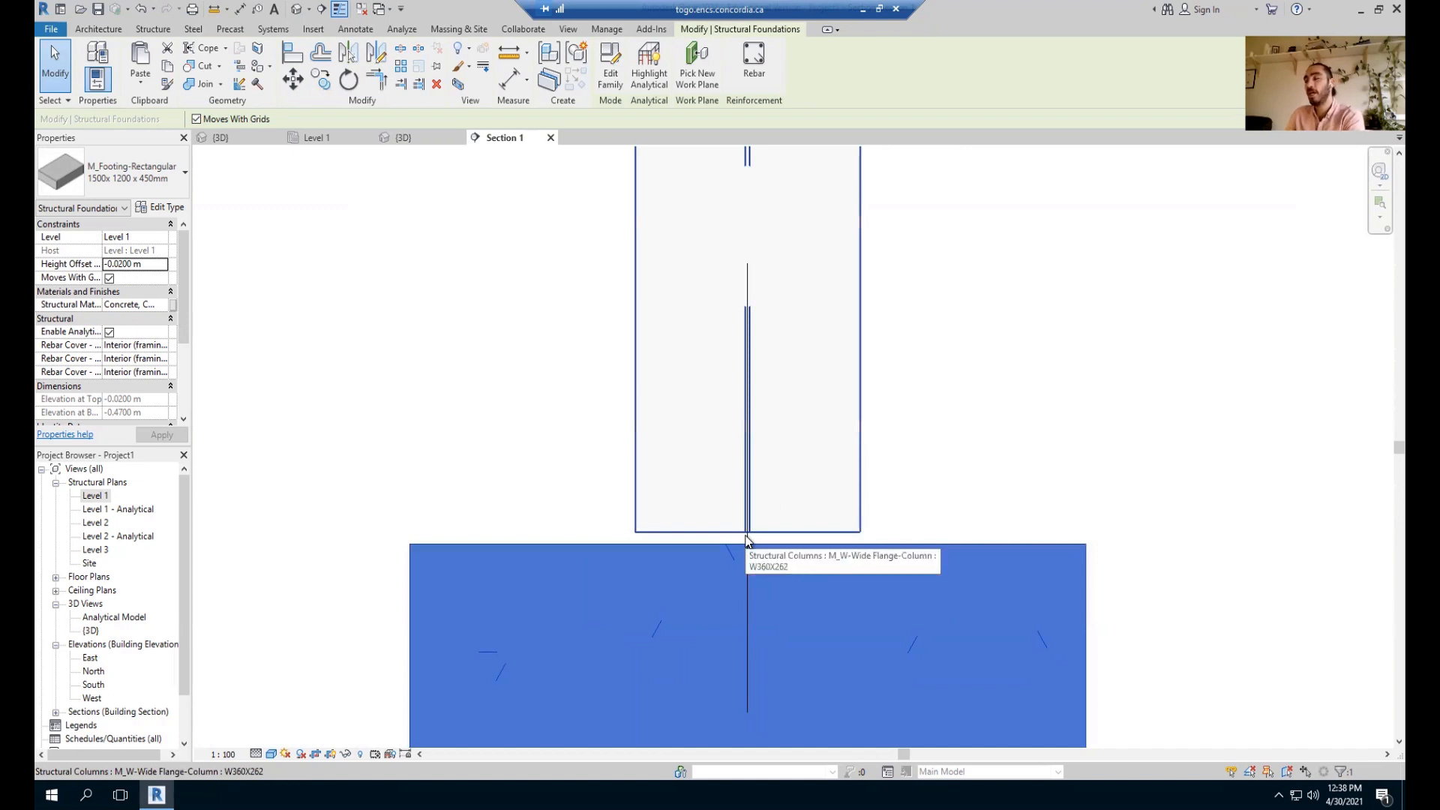
pyautogui.scroll(-2, 785, 492)
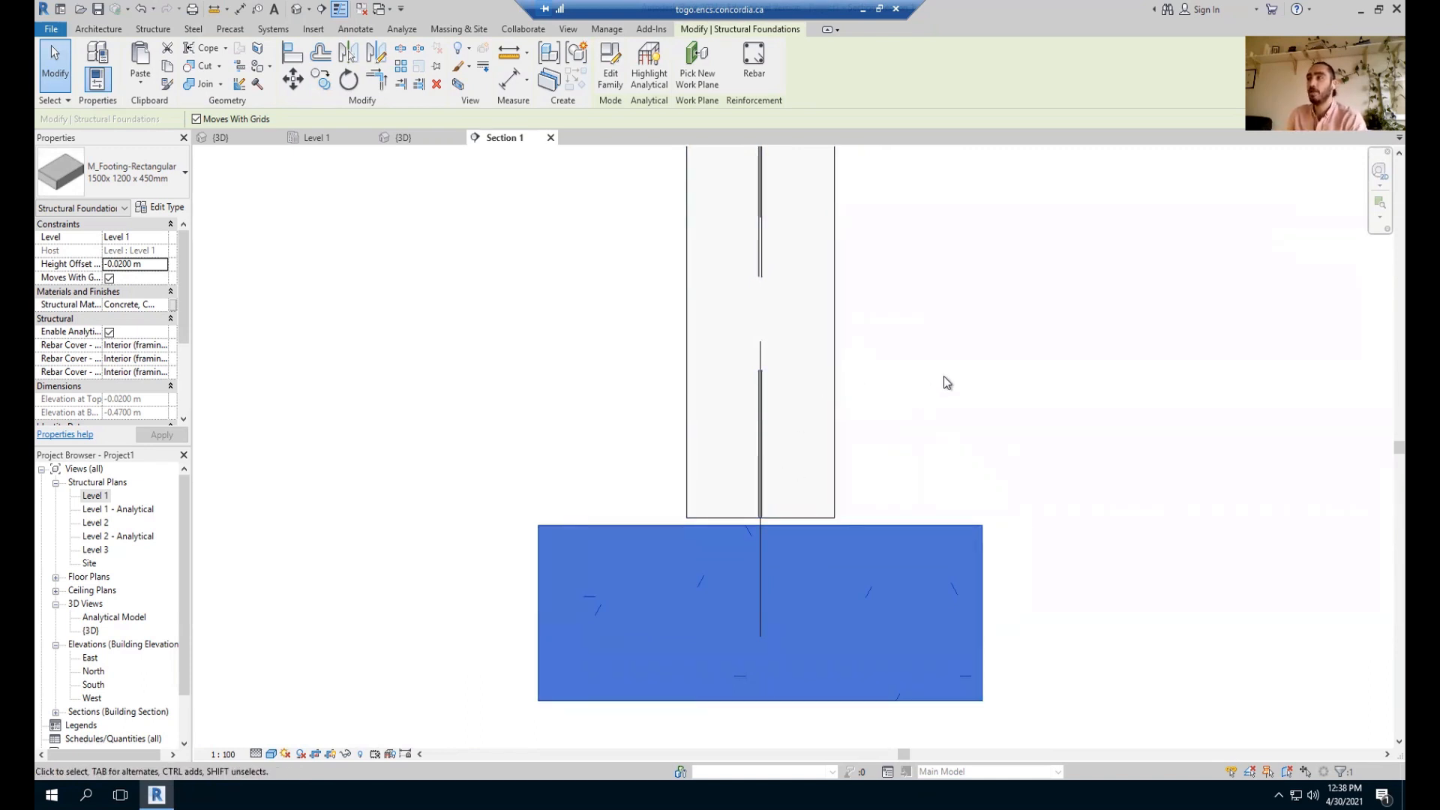
pyautogui.click(939, 378)
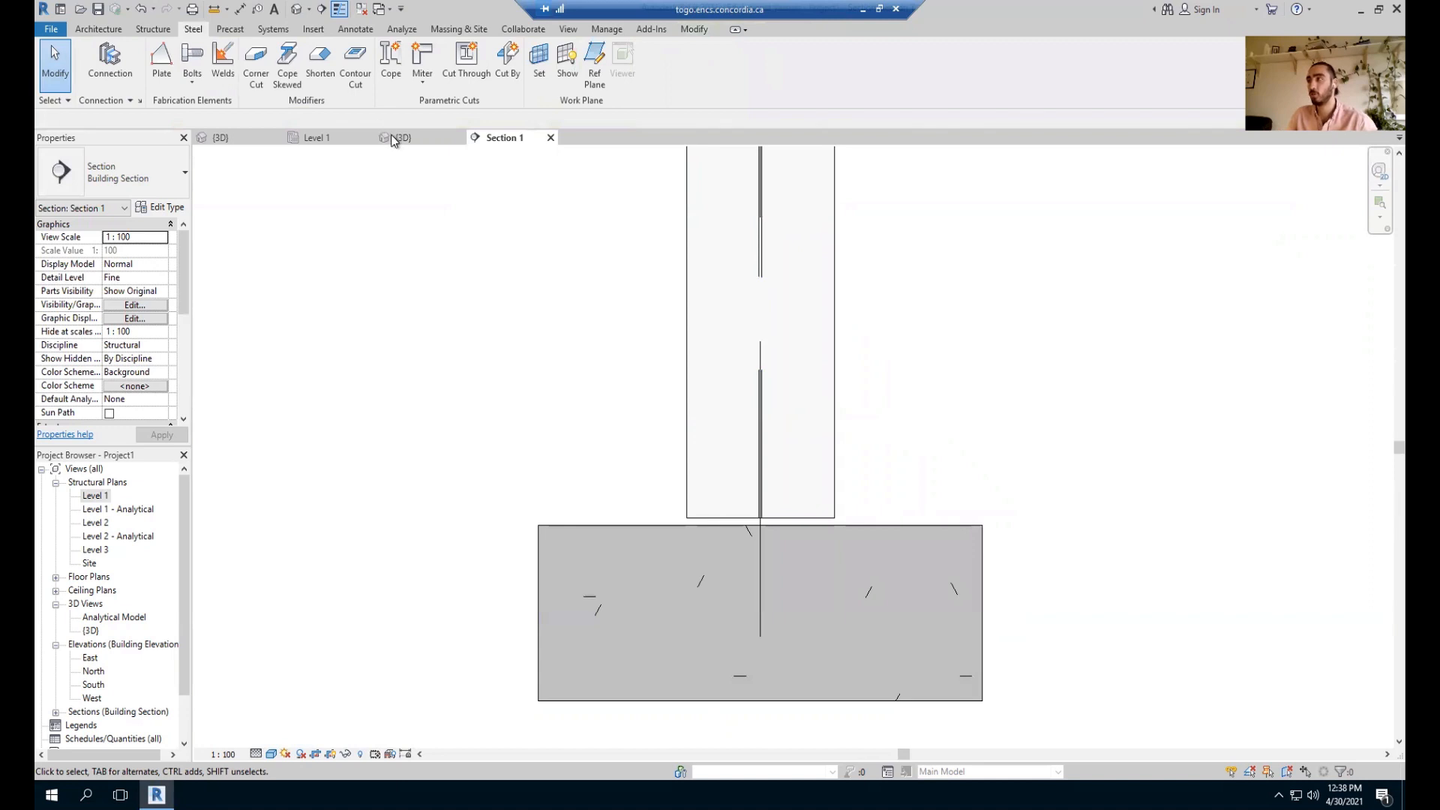
# In the Level 1 plan, start a steel plate at the undetailed column and pick the footing's top face as its work plane.
pyautogui.click(318, 139)
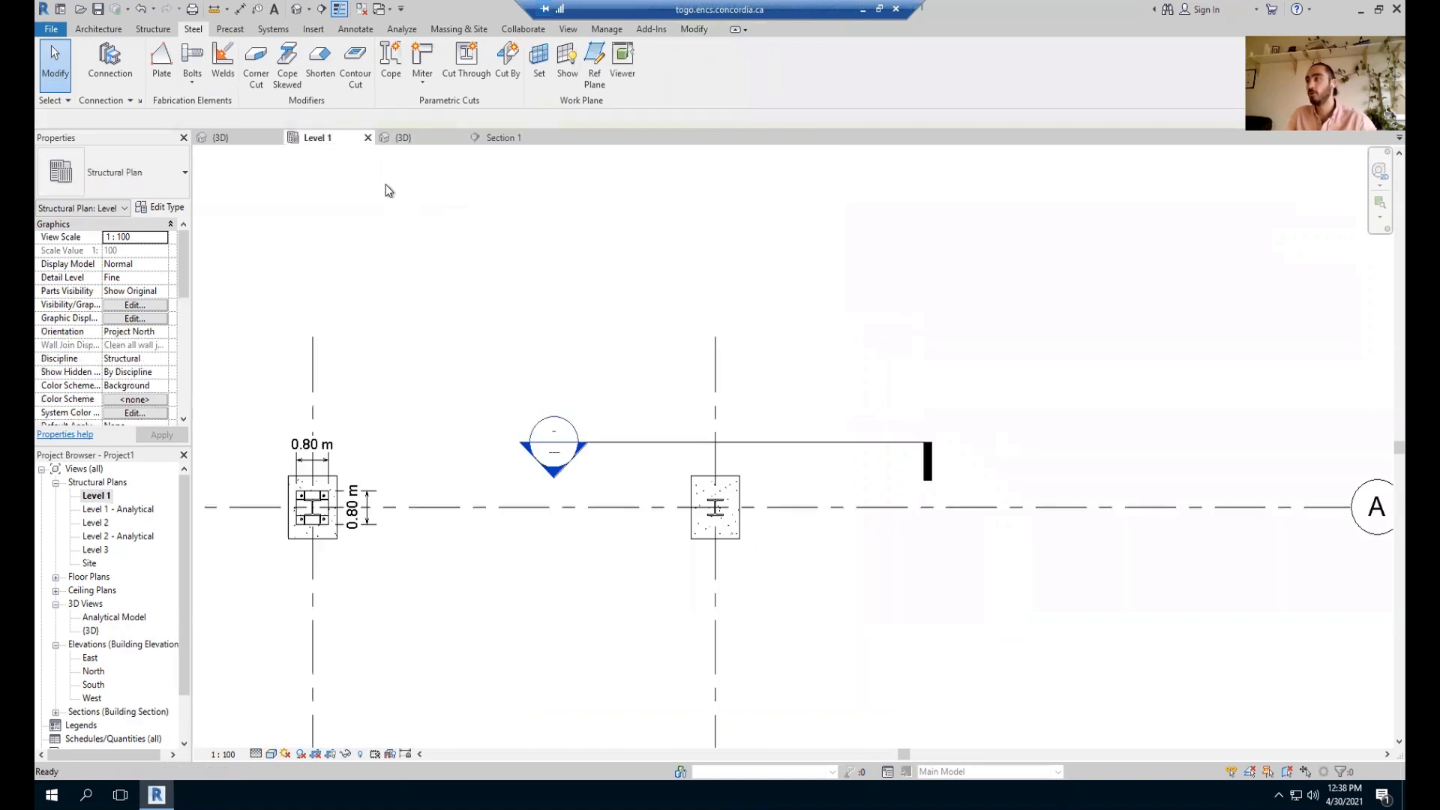
pyautogui.scroll(6, 720, 495)
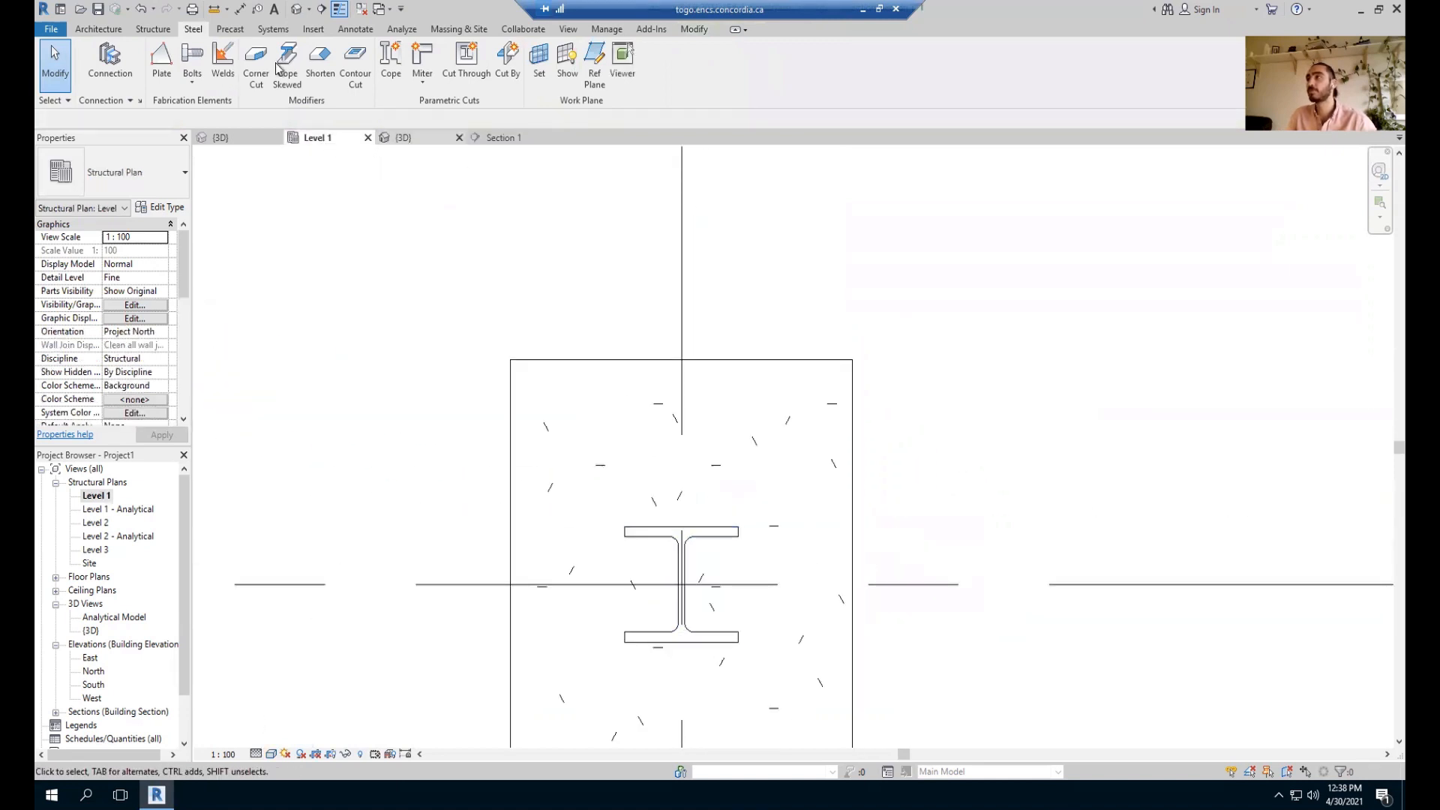
pyautogui.click(162, 59)
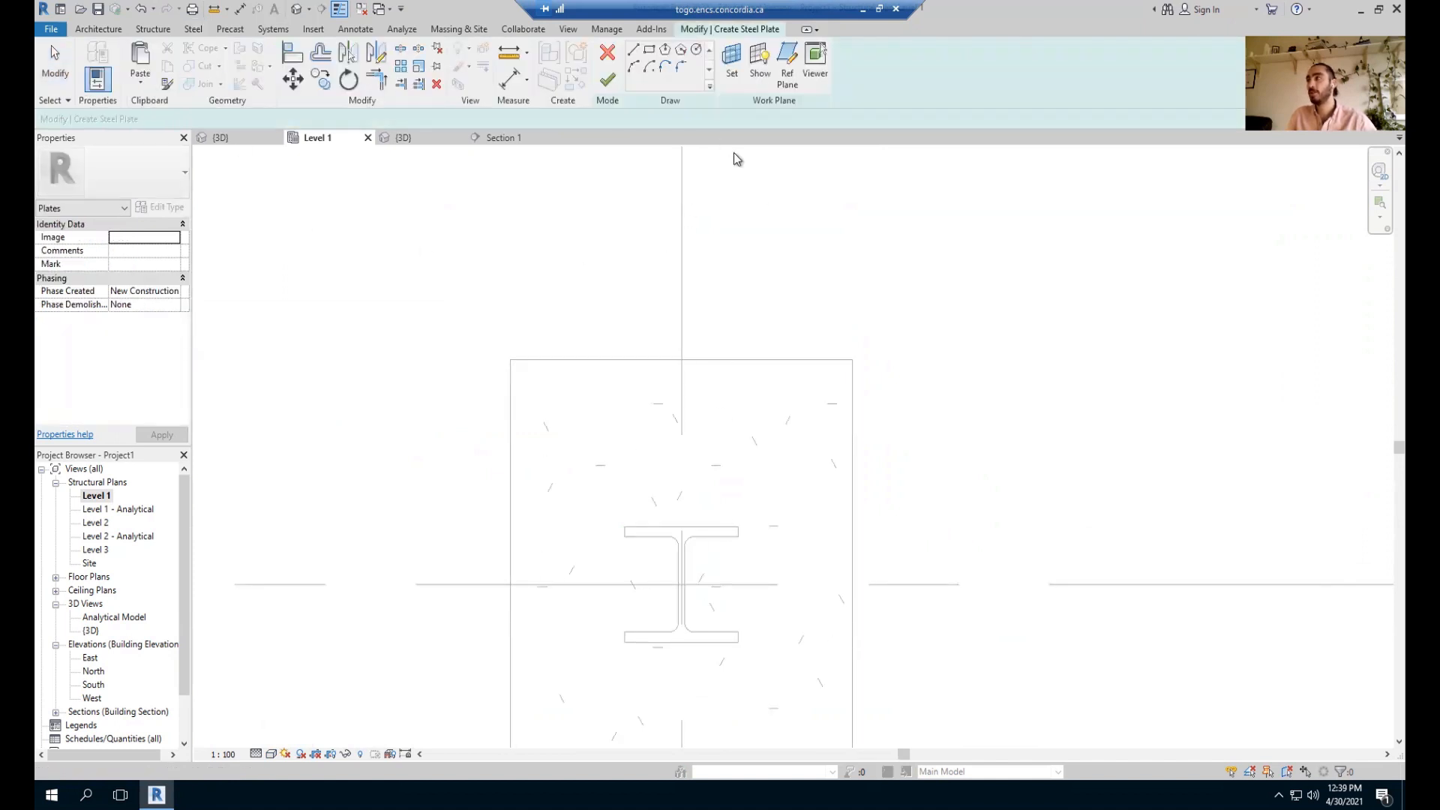
pyautogui.click(732, 60)
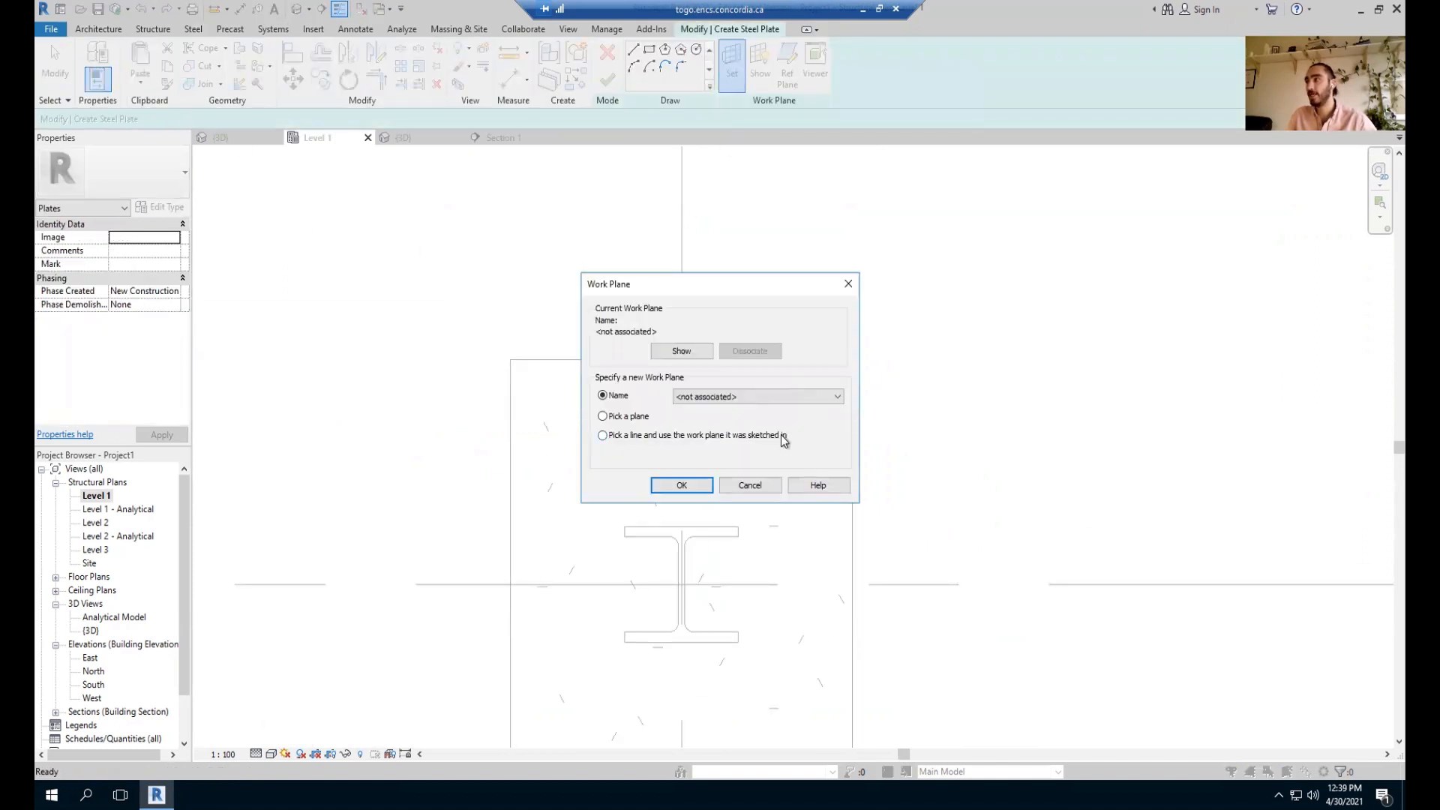
pyautogui.click(680, 486)
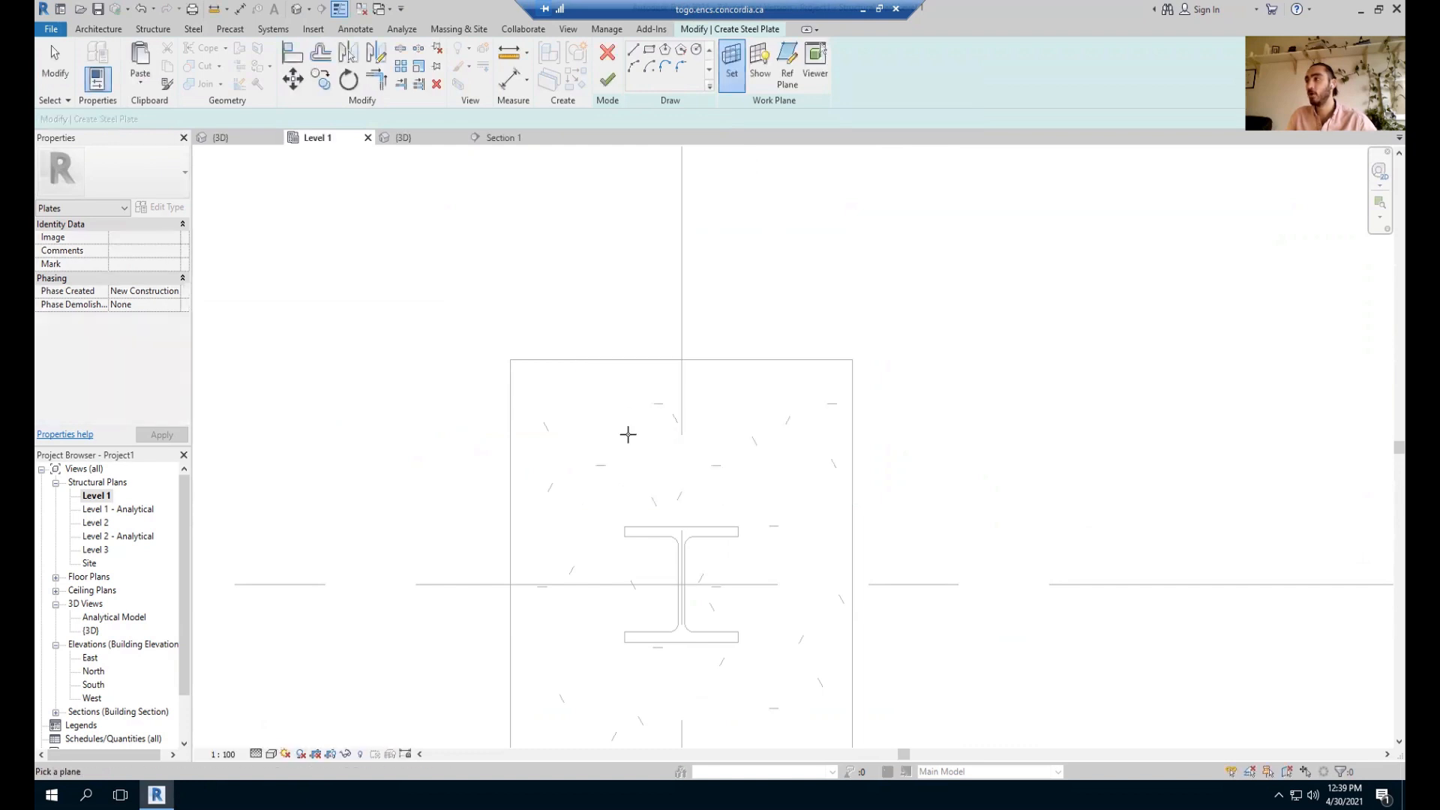
pyautogui.click(623, 360)
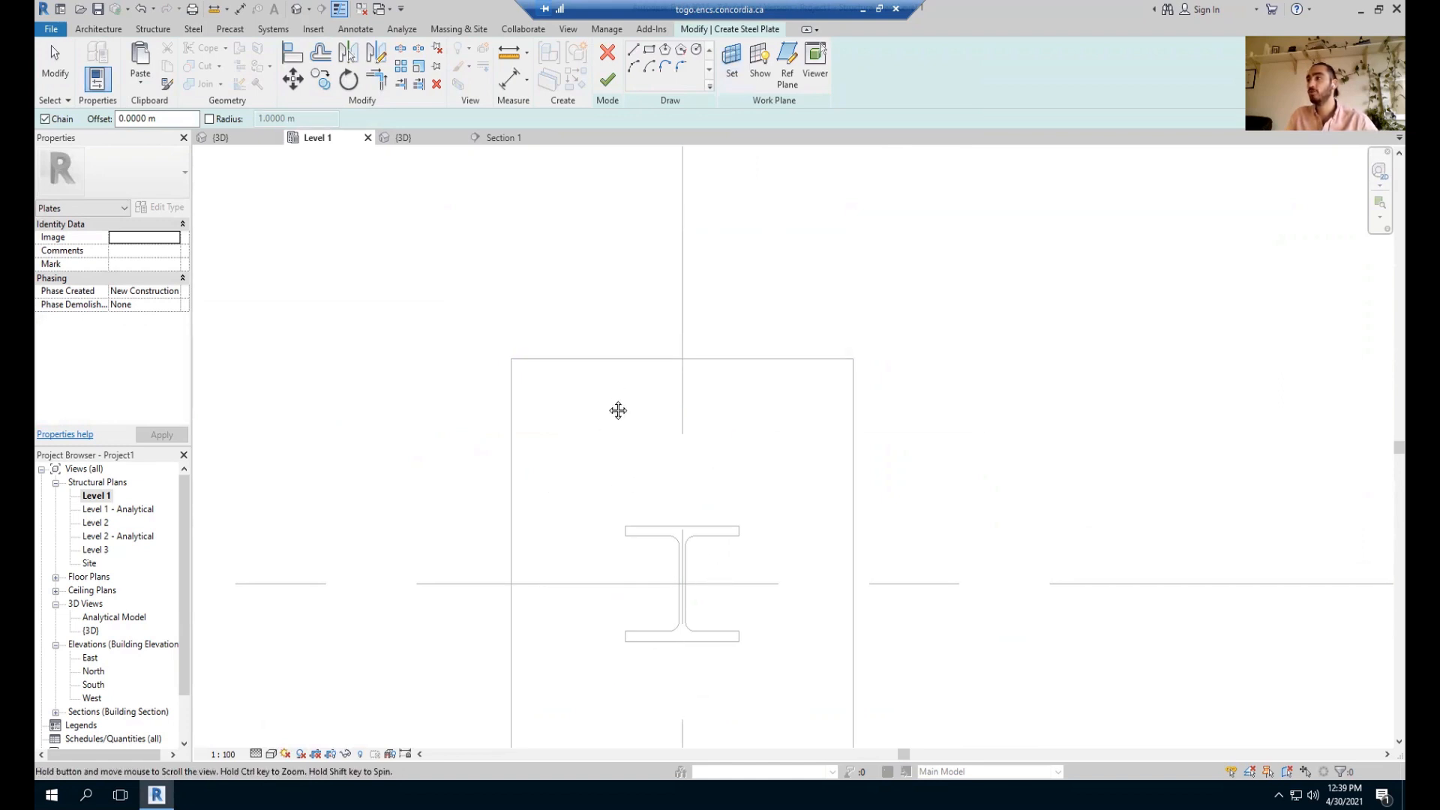
# Sketch a four-sided inscribed polygon centred on the column, squared to the grids, with a radius of about 0.5 m.
pyautogui.moveTo(617, 408); pyautogui.dragTo(621, 308, button='middle')
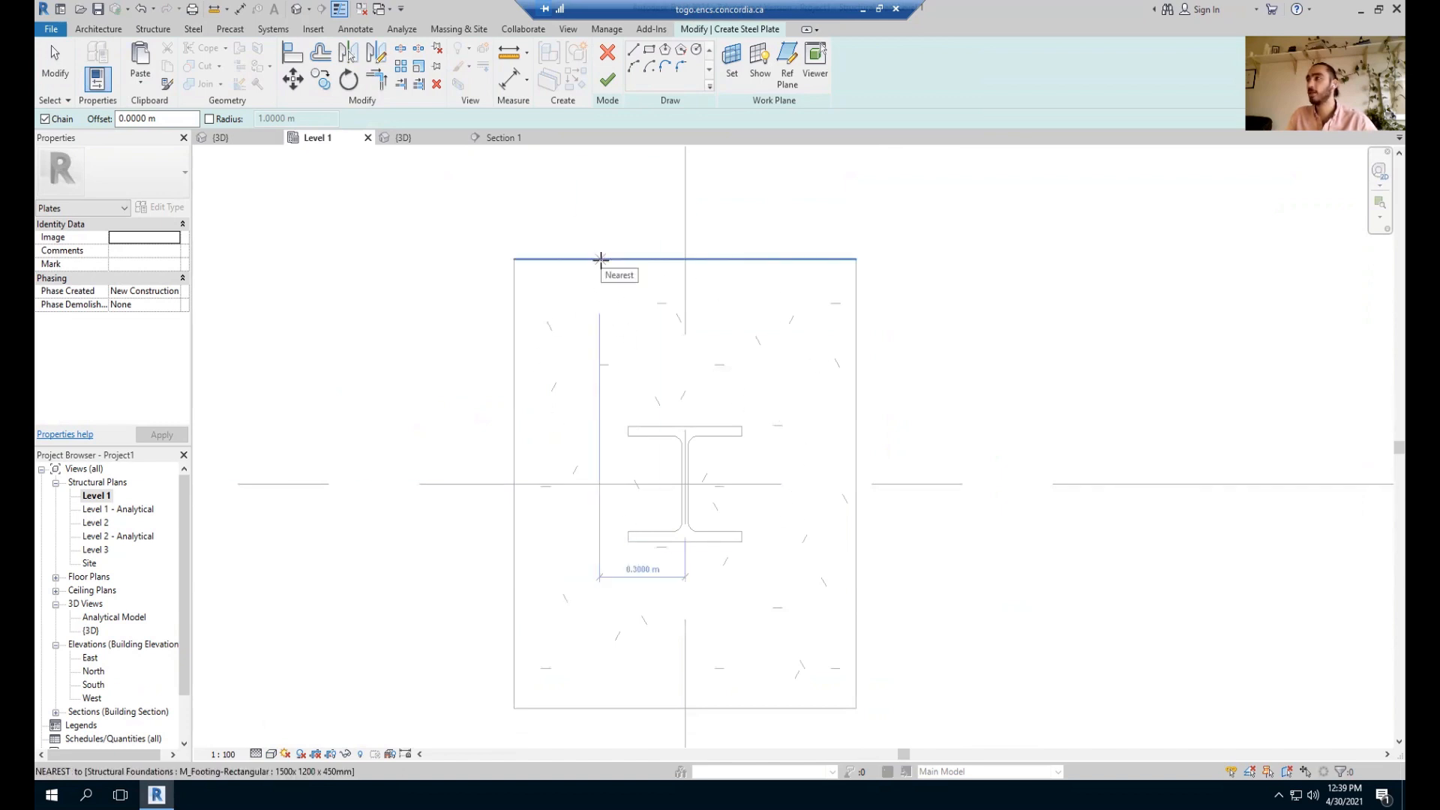
pyautogui.click(652, 51)
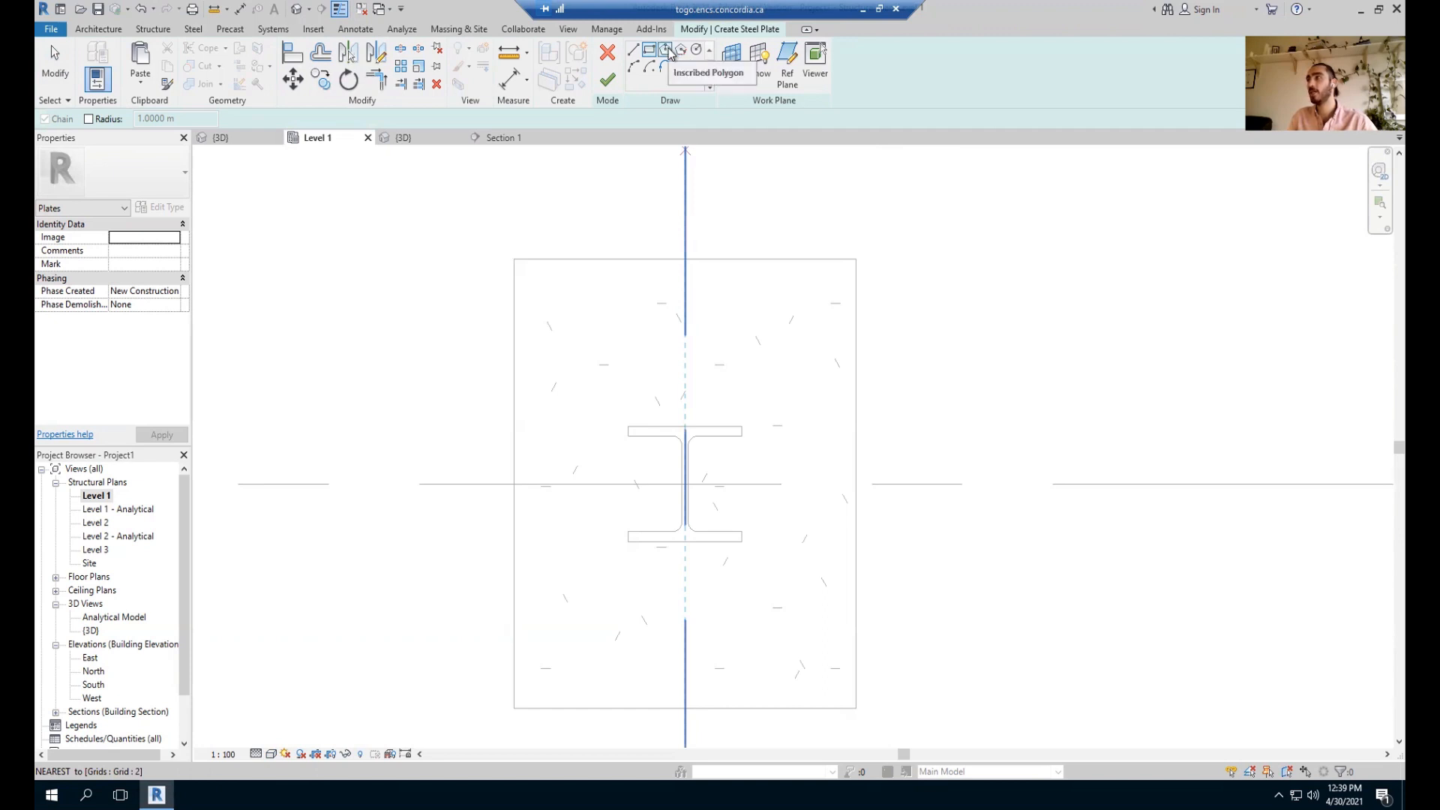
pyautogui.click(667, 51)
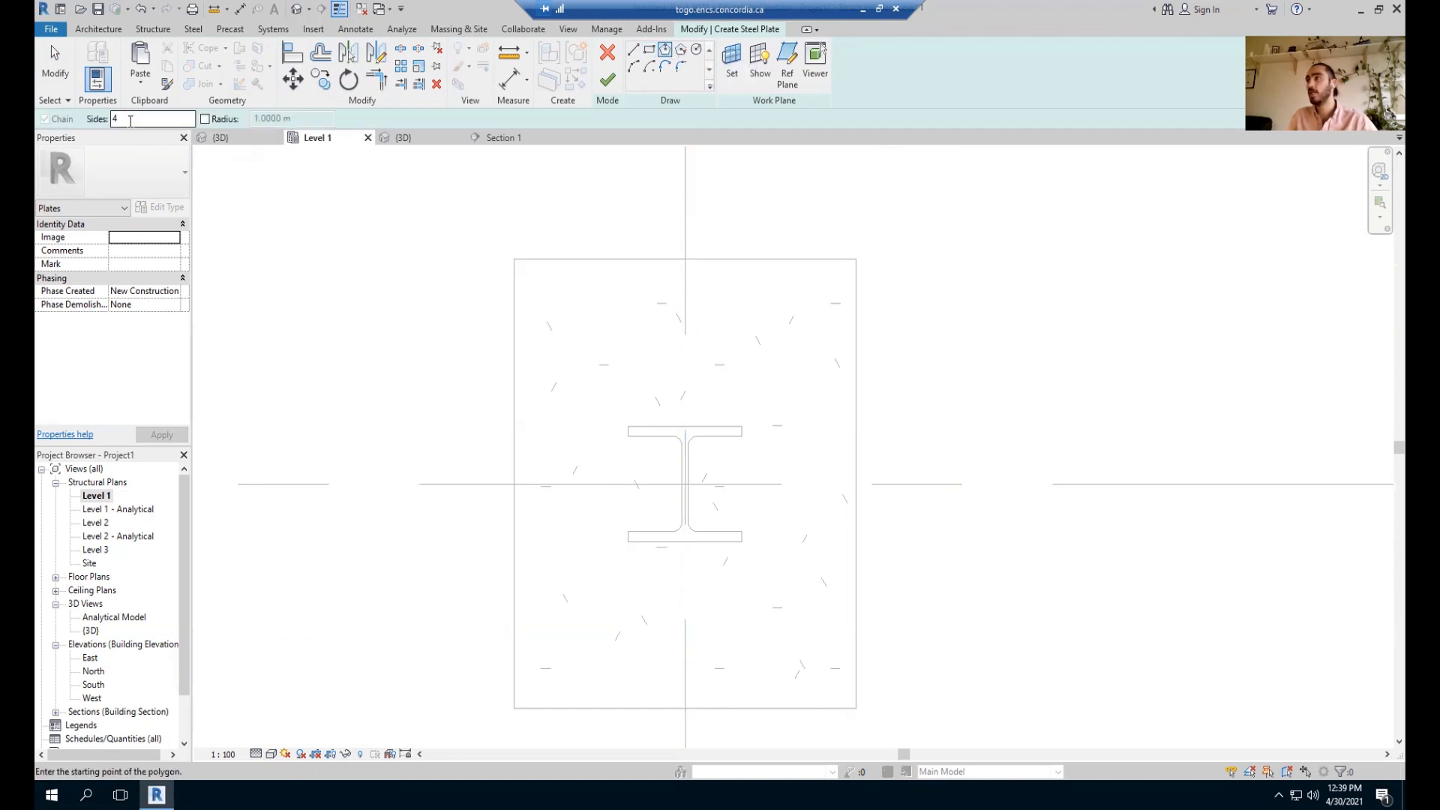
pyautogui.scroll(5, 682, 482)
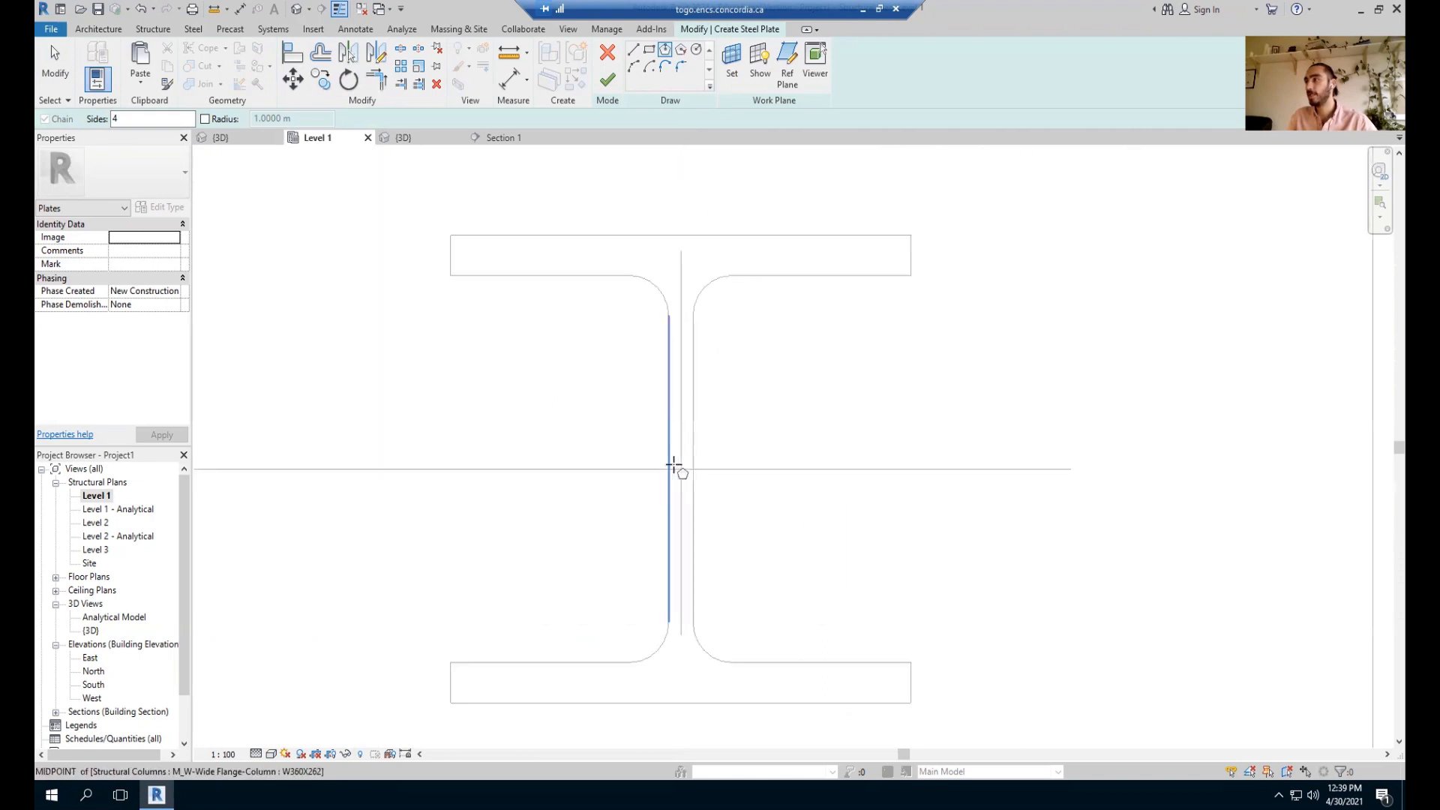
pyautogui.click(680, 471)
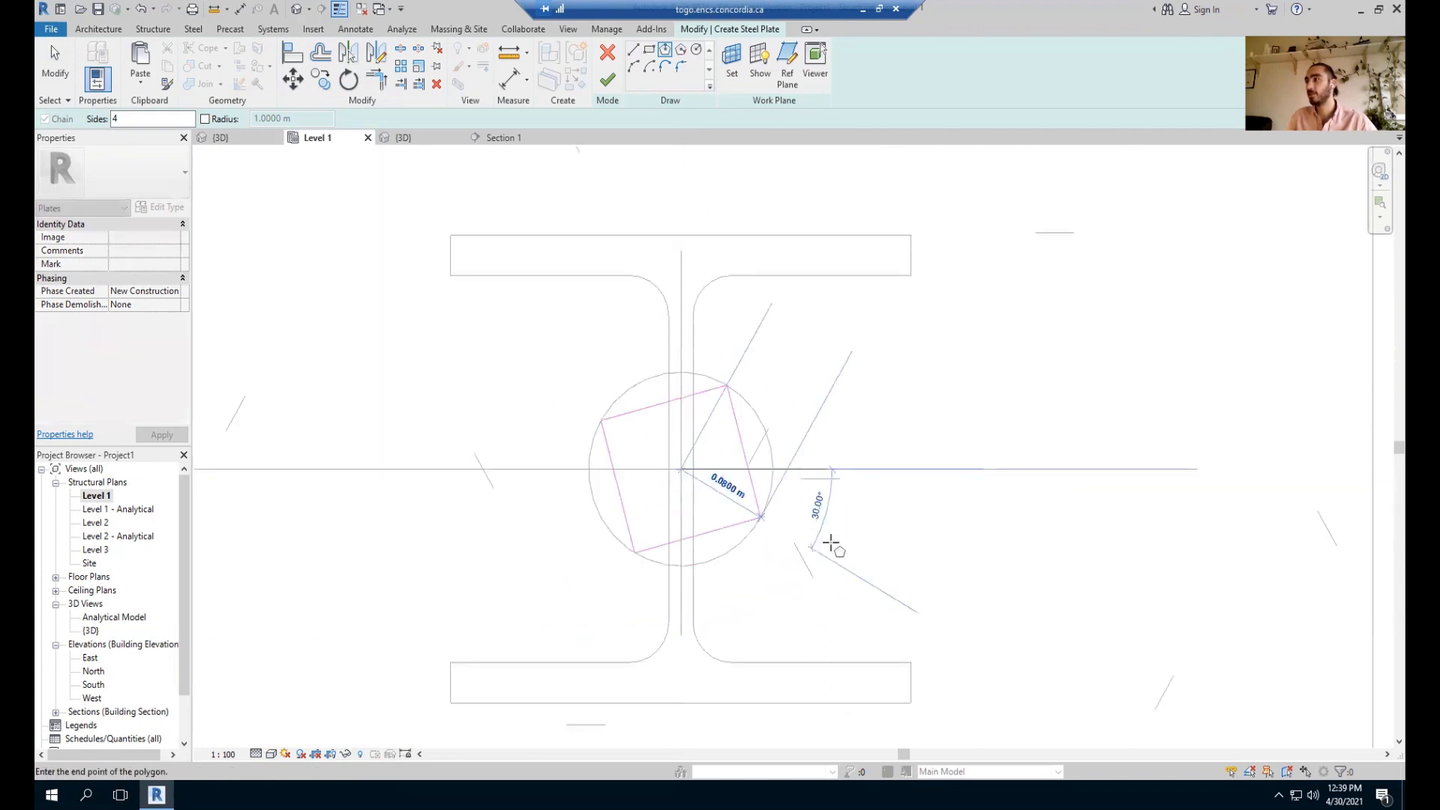
pyautogui.scroll(-2, 878, 579)
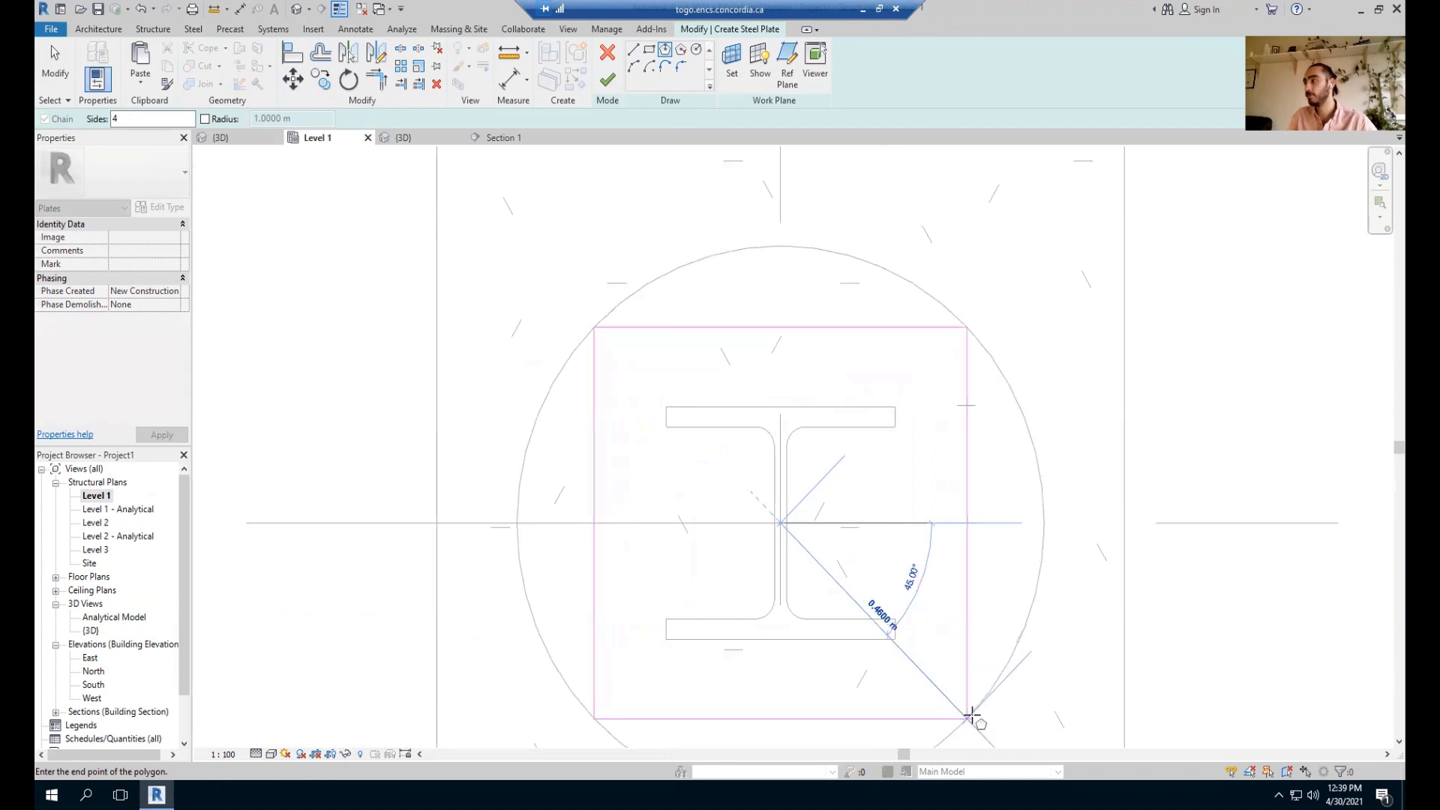
pyautogui.moveTo(955, 679); pyautogui.dragTo(938, 659, button='middle')
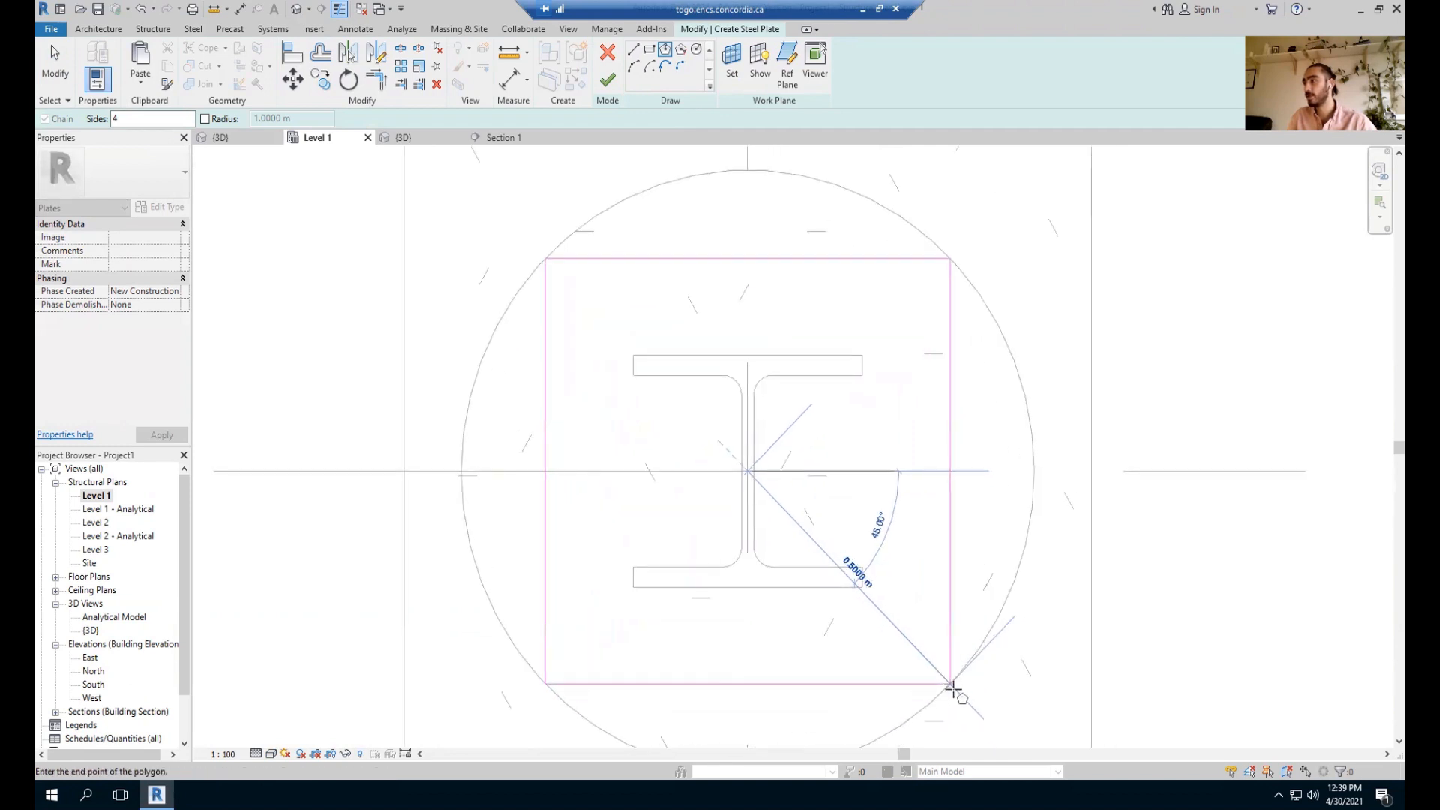
pyautogui.click(953, 686)
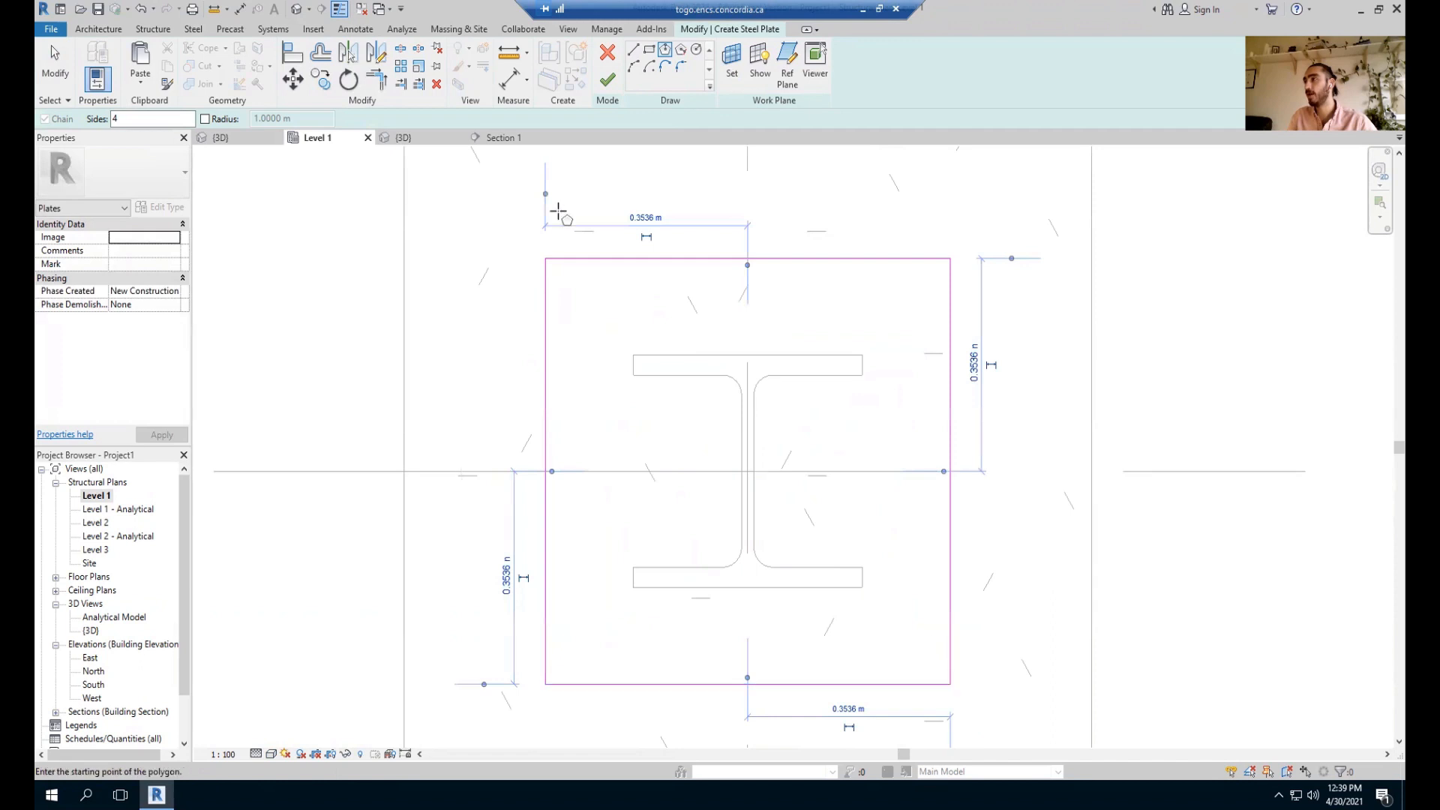
# Set the view scale to 1:25 and add aligned dimensions for the width and height of the square plate sketch.
pyautogui.click(509, 79)
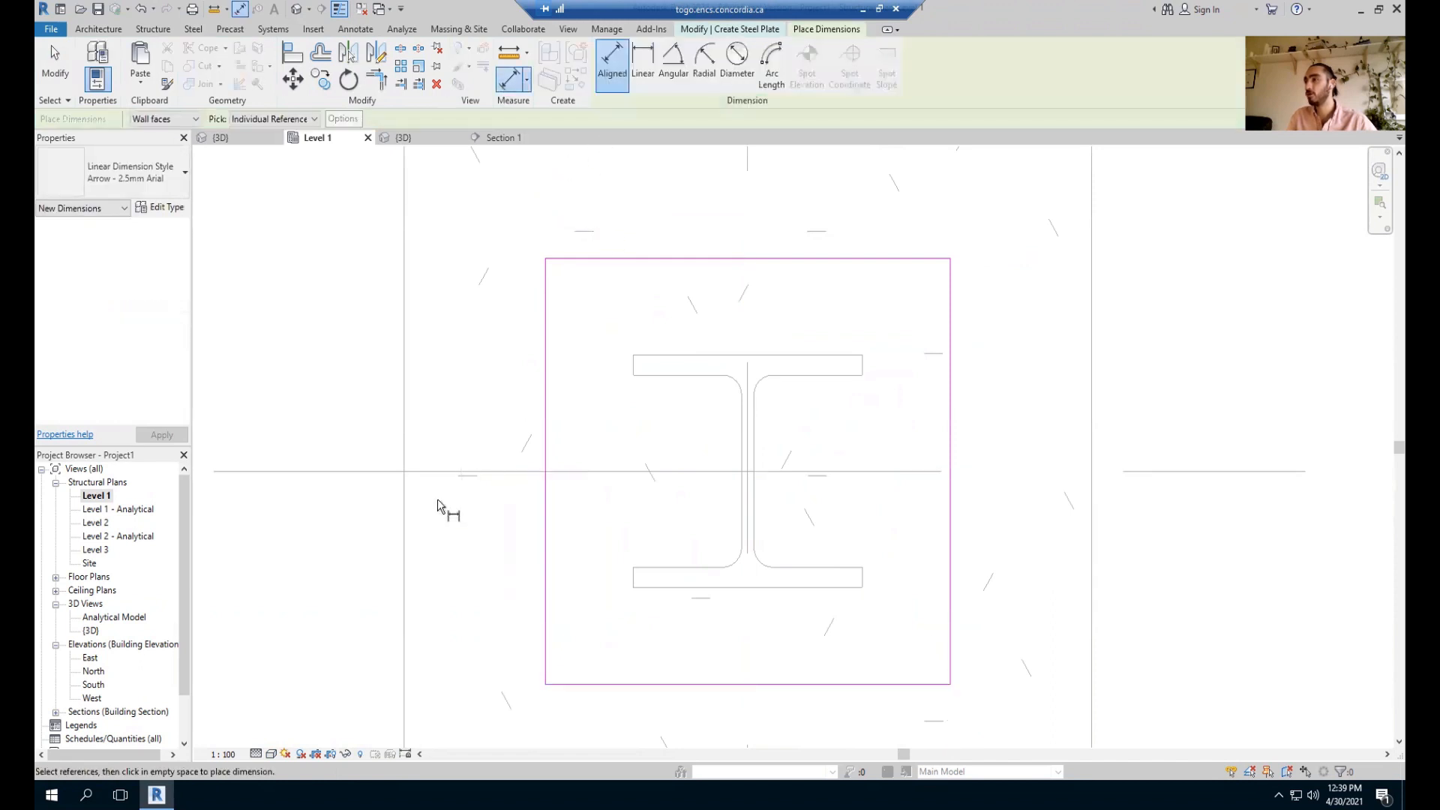
pyautogui.click(225, 754)
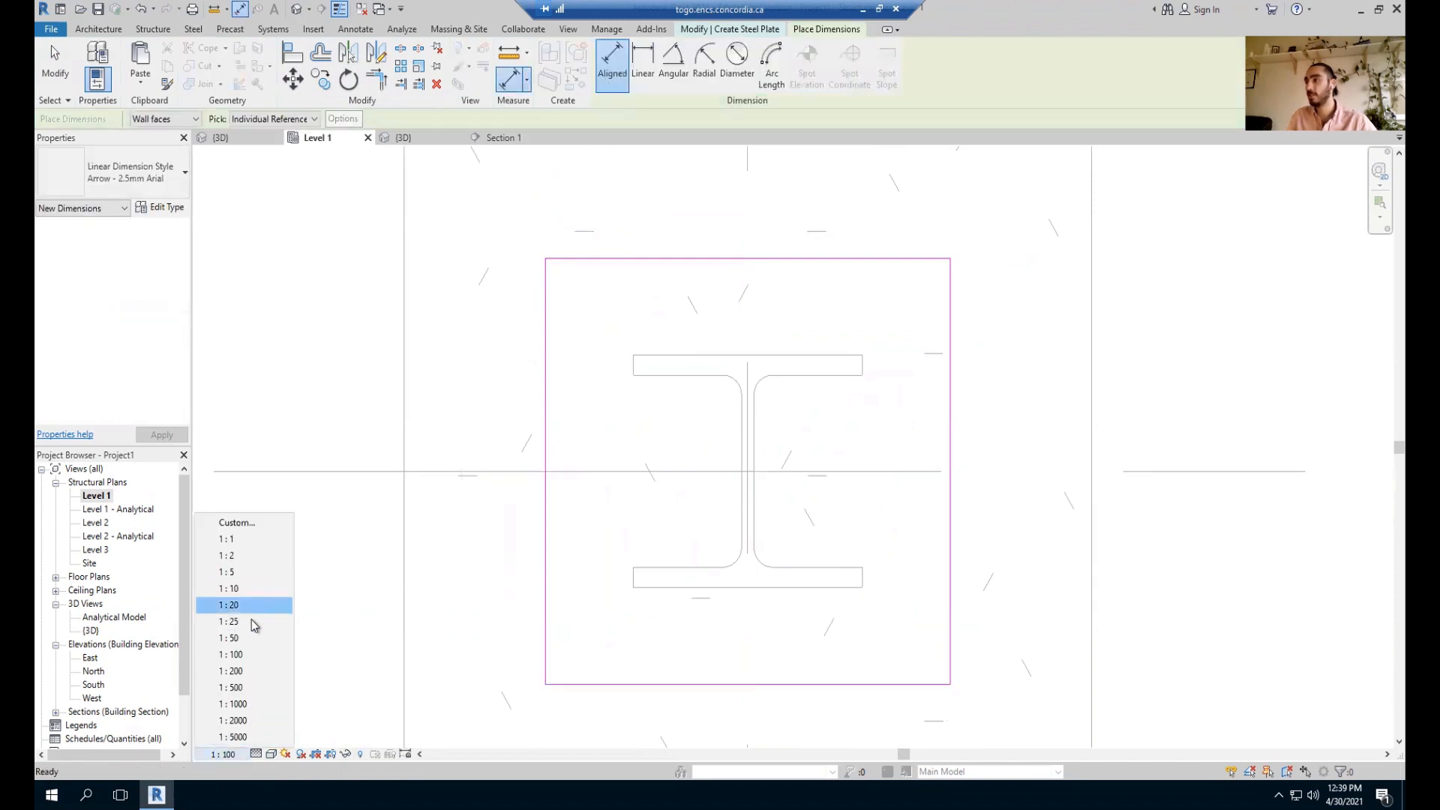
pyautogui.click(251, 621)
pyautogui.click(546, 321)
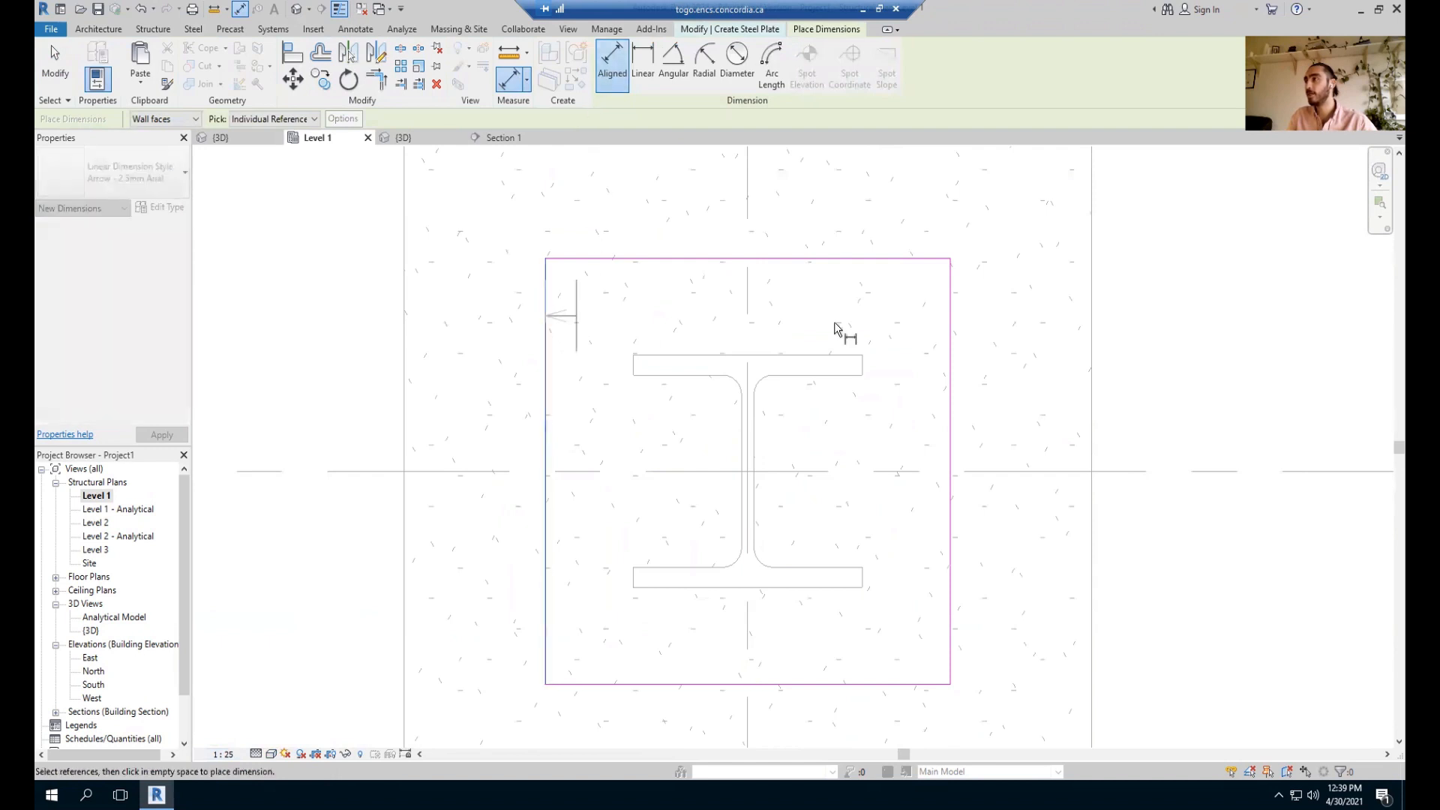
pyautogui.click(950, 315)
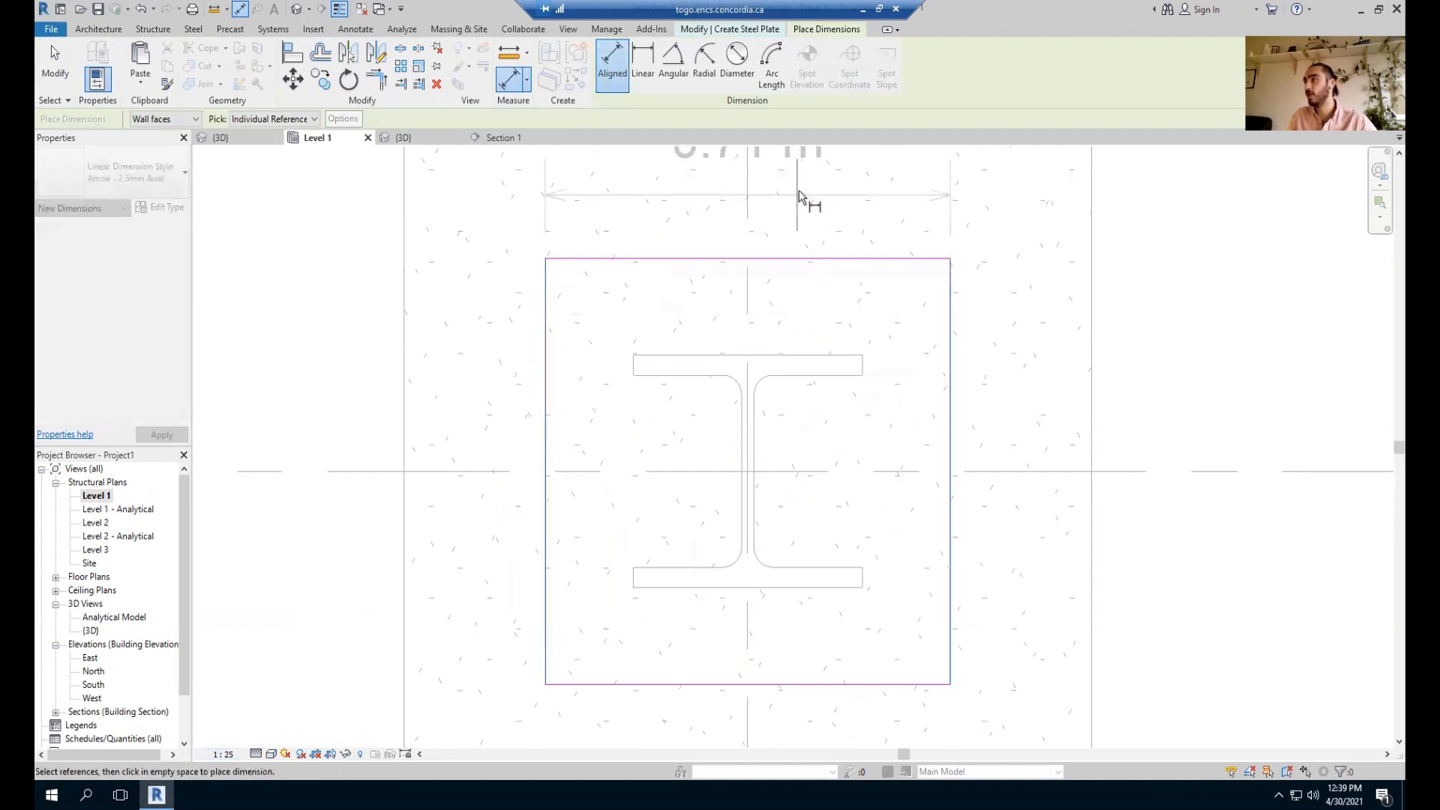
pyautogui.click(805, 192)
pyautogui.click(881, 259)
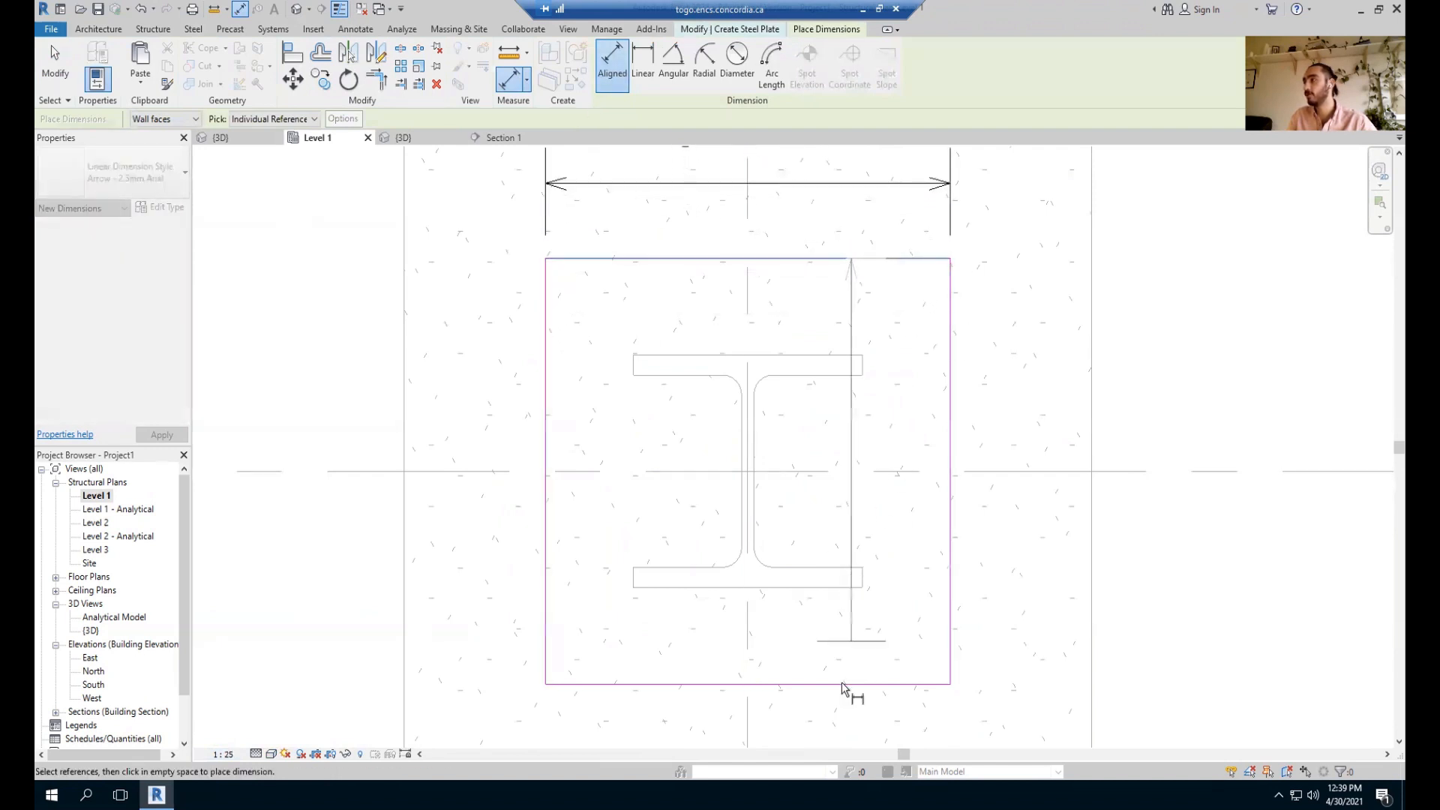
pyautogui.click(852, 684)
pyautogui.click(1193, 578)
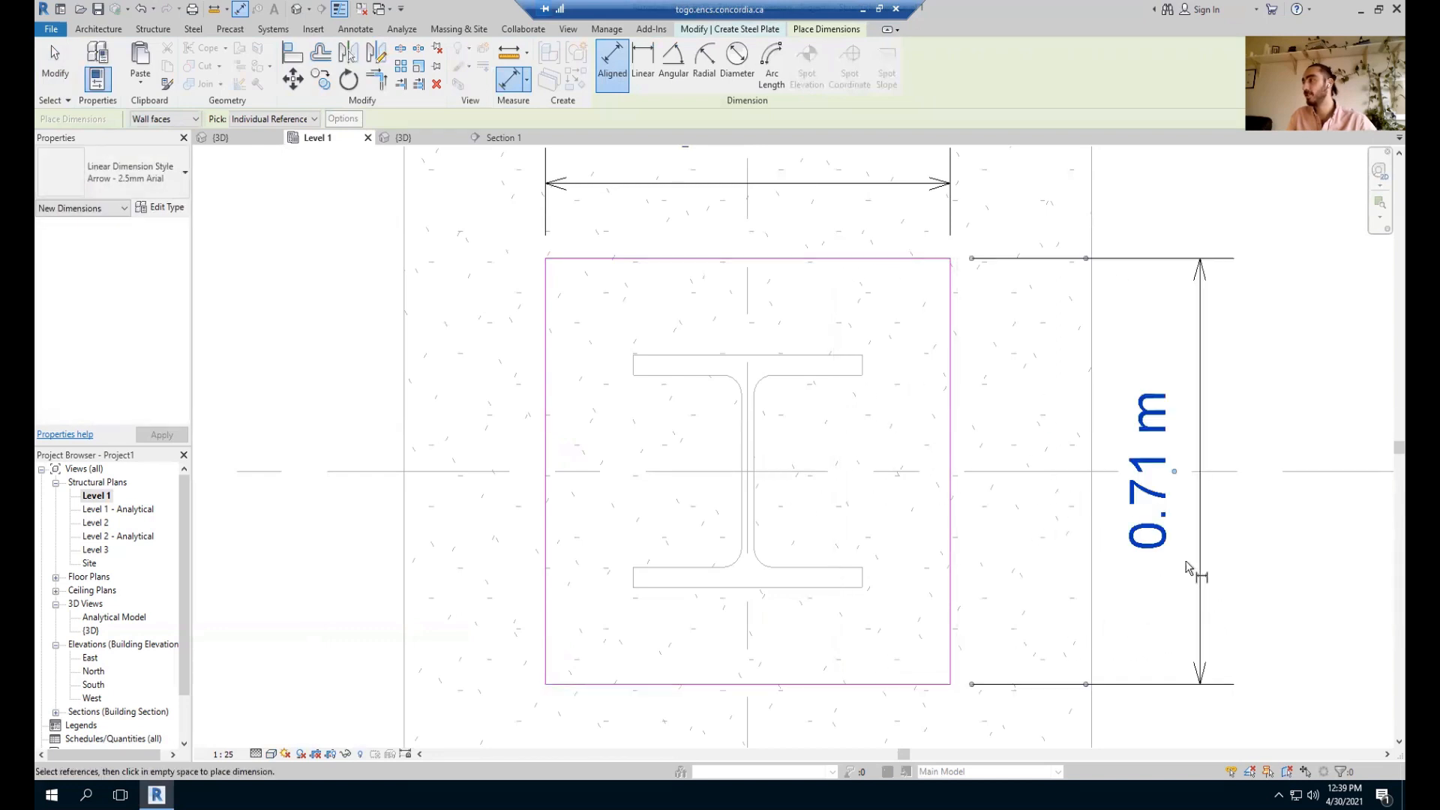
pyautogui.scroll(-1, 1185, 582)
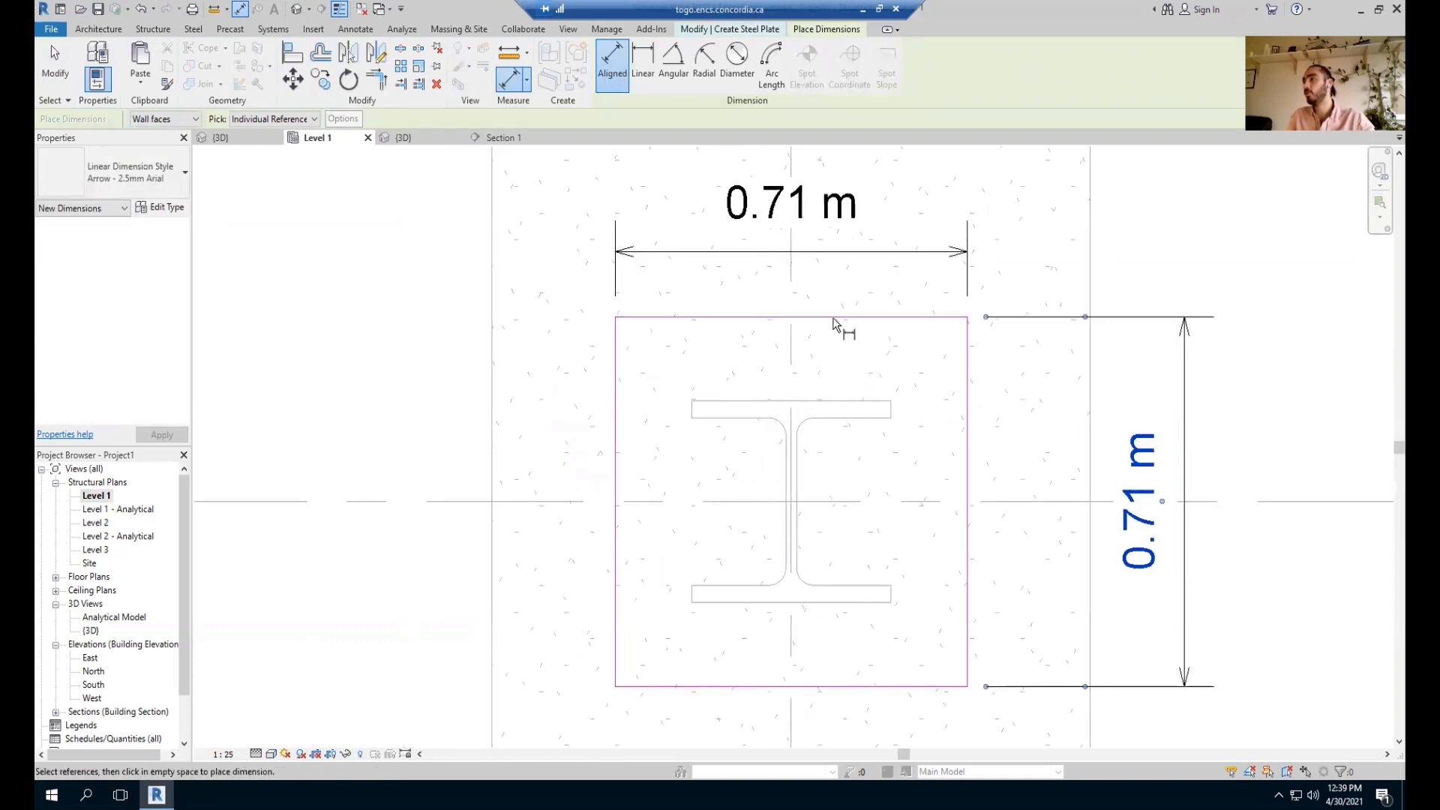
pyautogui.press('Escape')
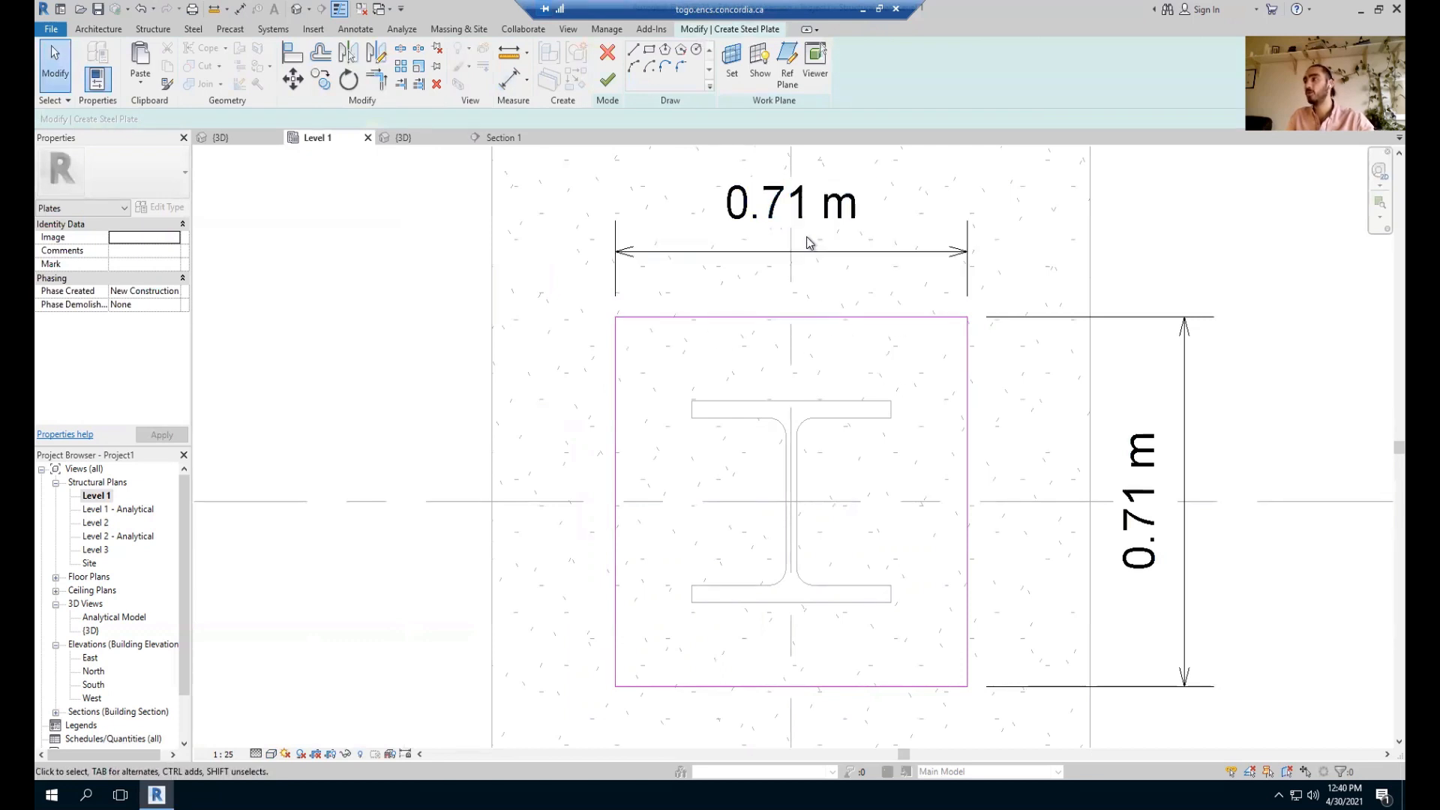
# Move the left edge of the plate sketch outward by 0.045 m.
pyautogui.click(616, 384)
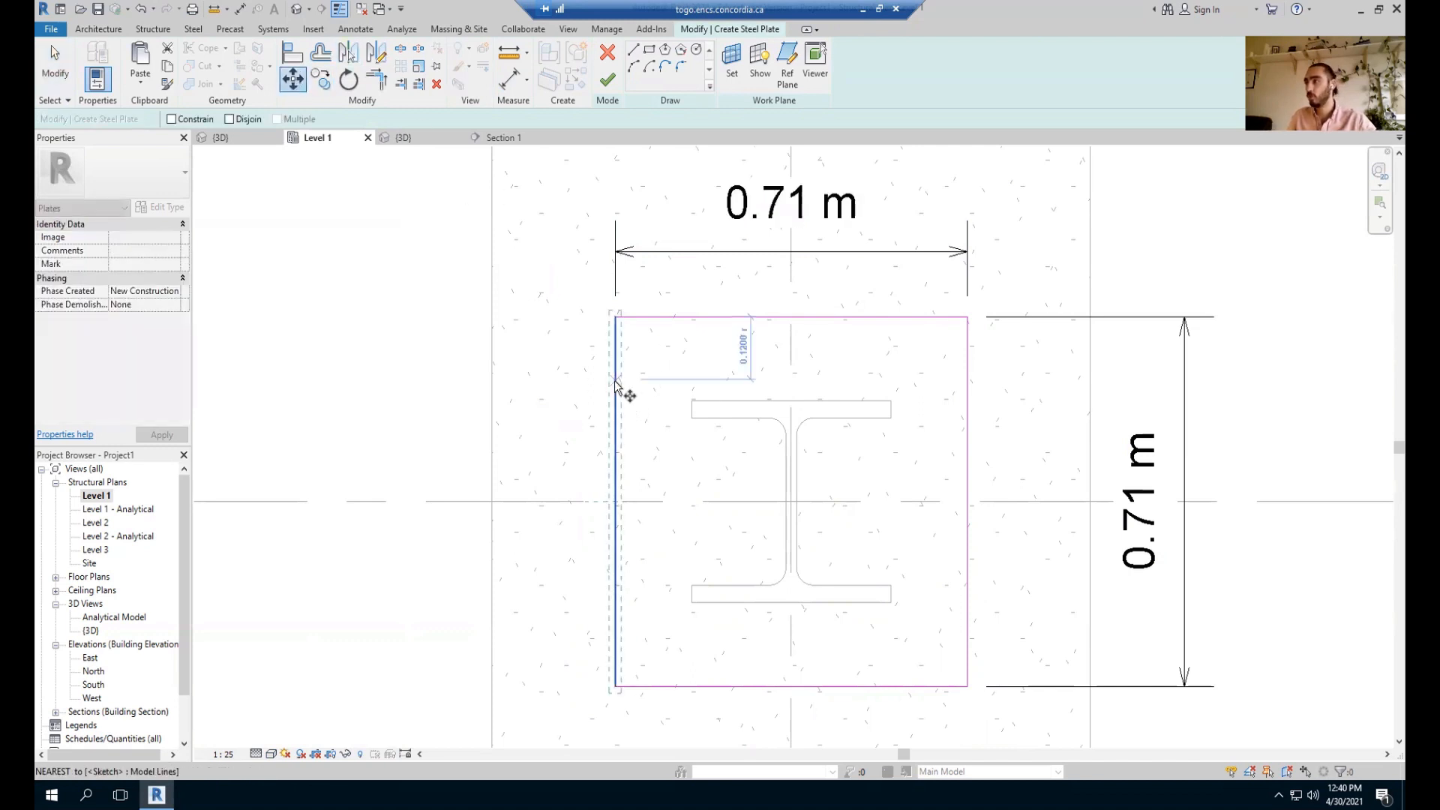
pyautogui.click(615, 384)
pyautogui.write('.0')
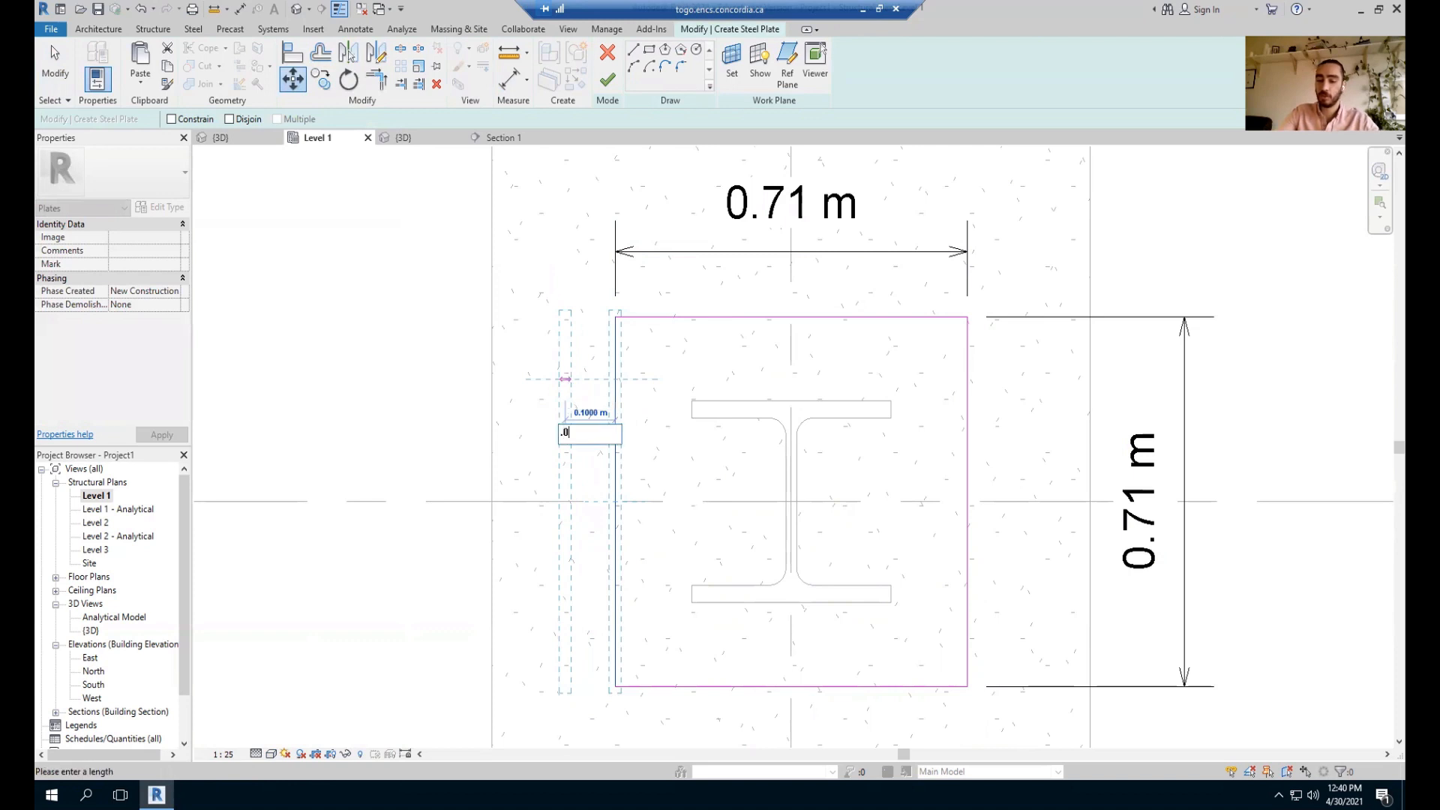
pyautogui.write('45')
pyautogui.press('Return')
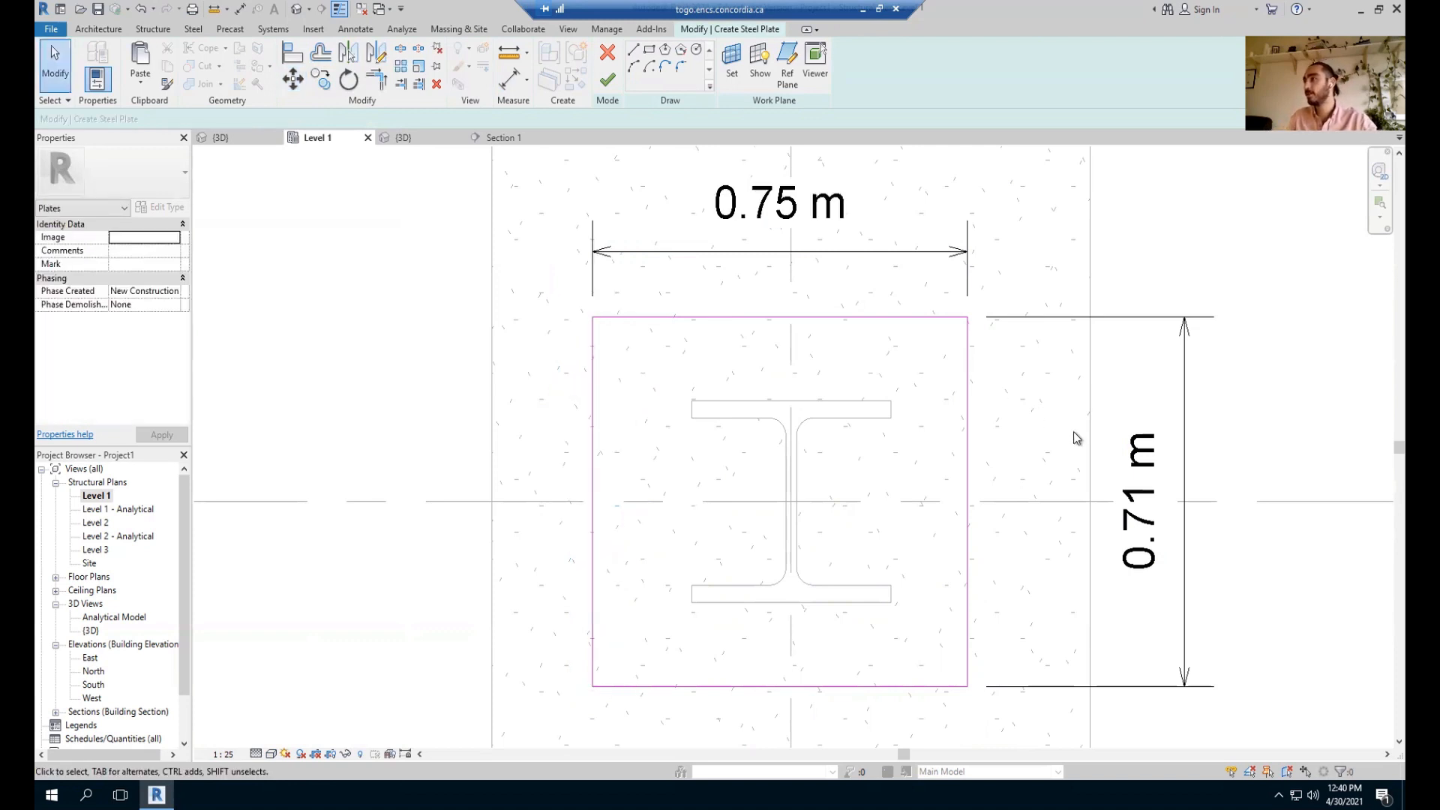
# Move the right edge of the plate sketch outward by 0.045 m.
pyautogui.click(968, 391)
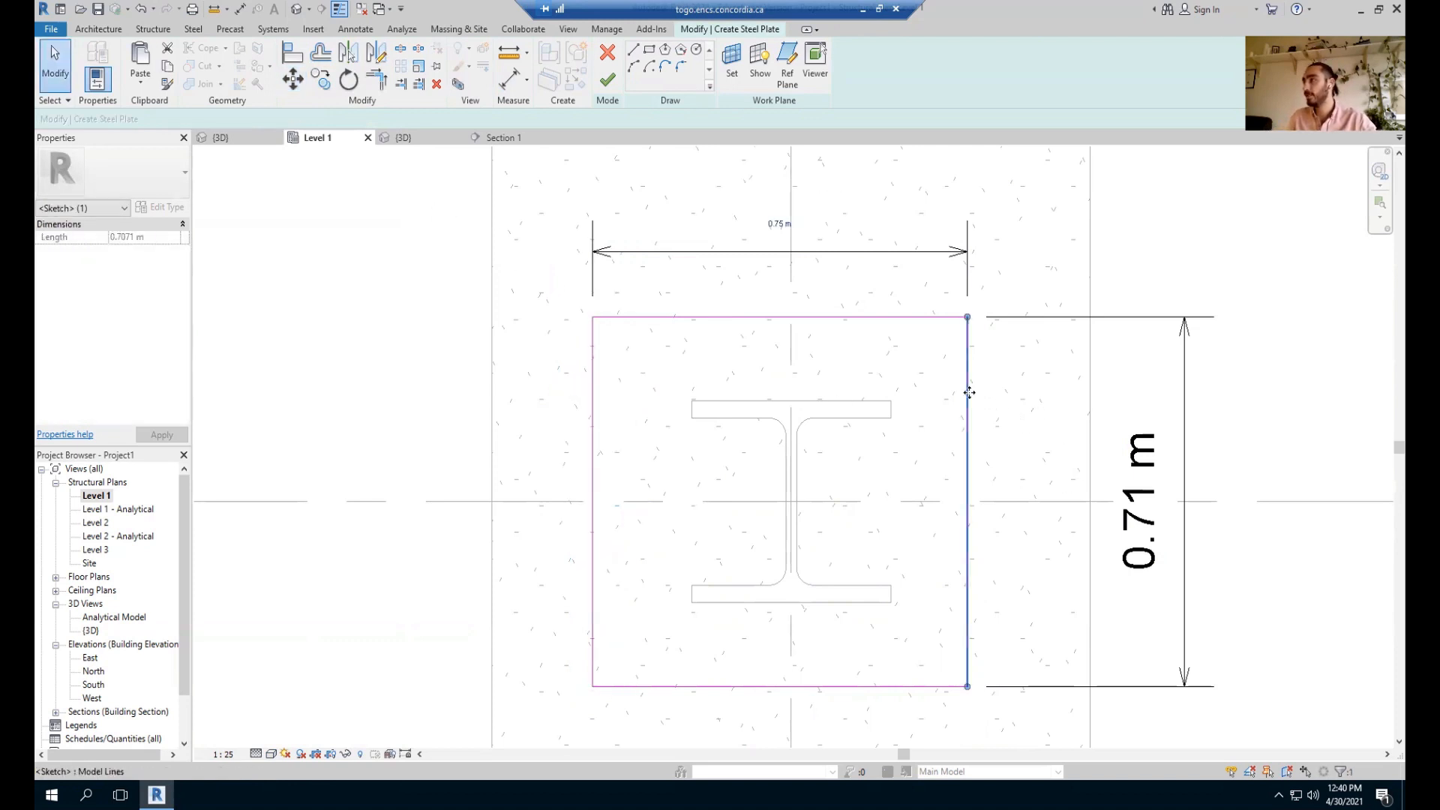
pyautogui.press('m')
pyautogui.press('v')
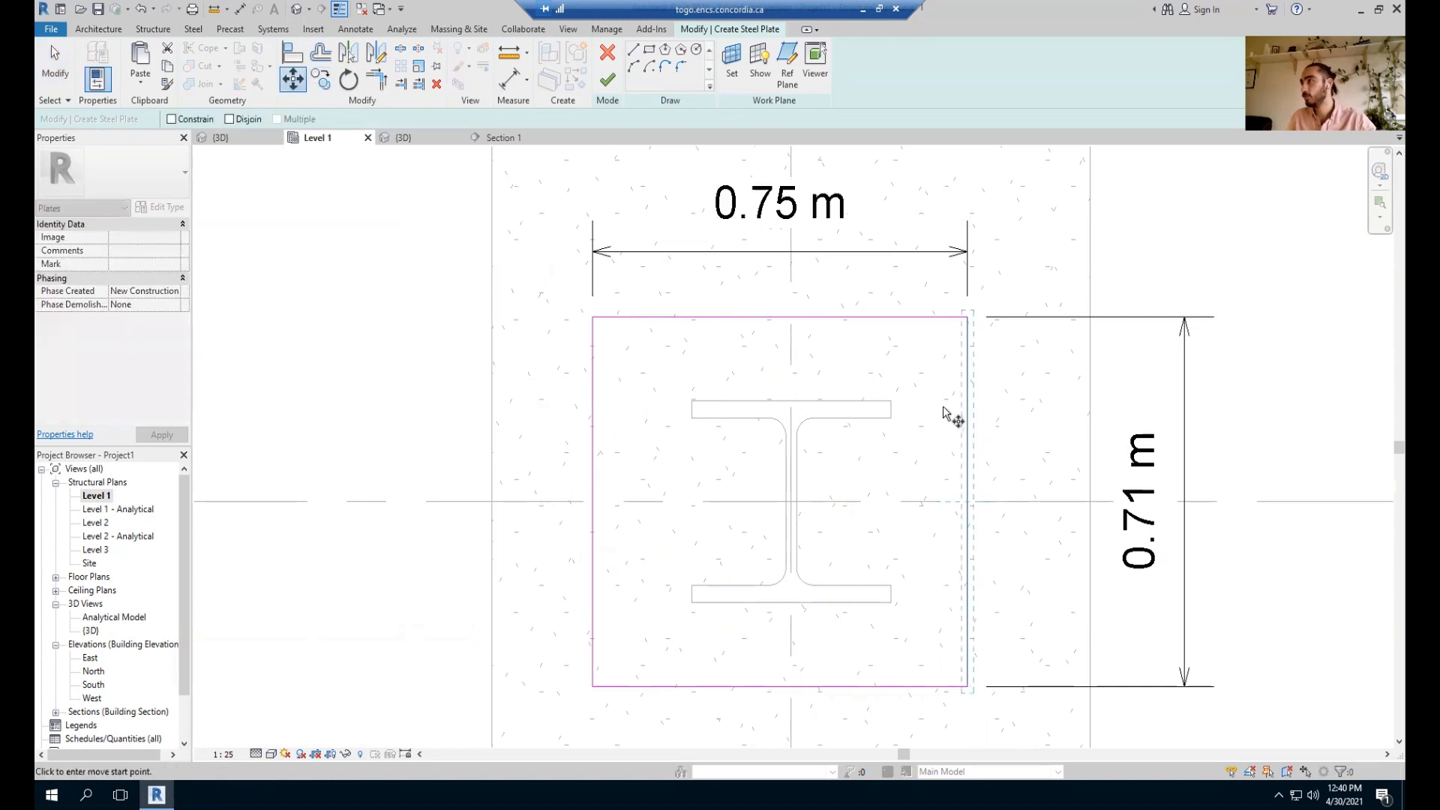
pyautogui.click(971, 403)
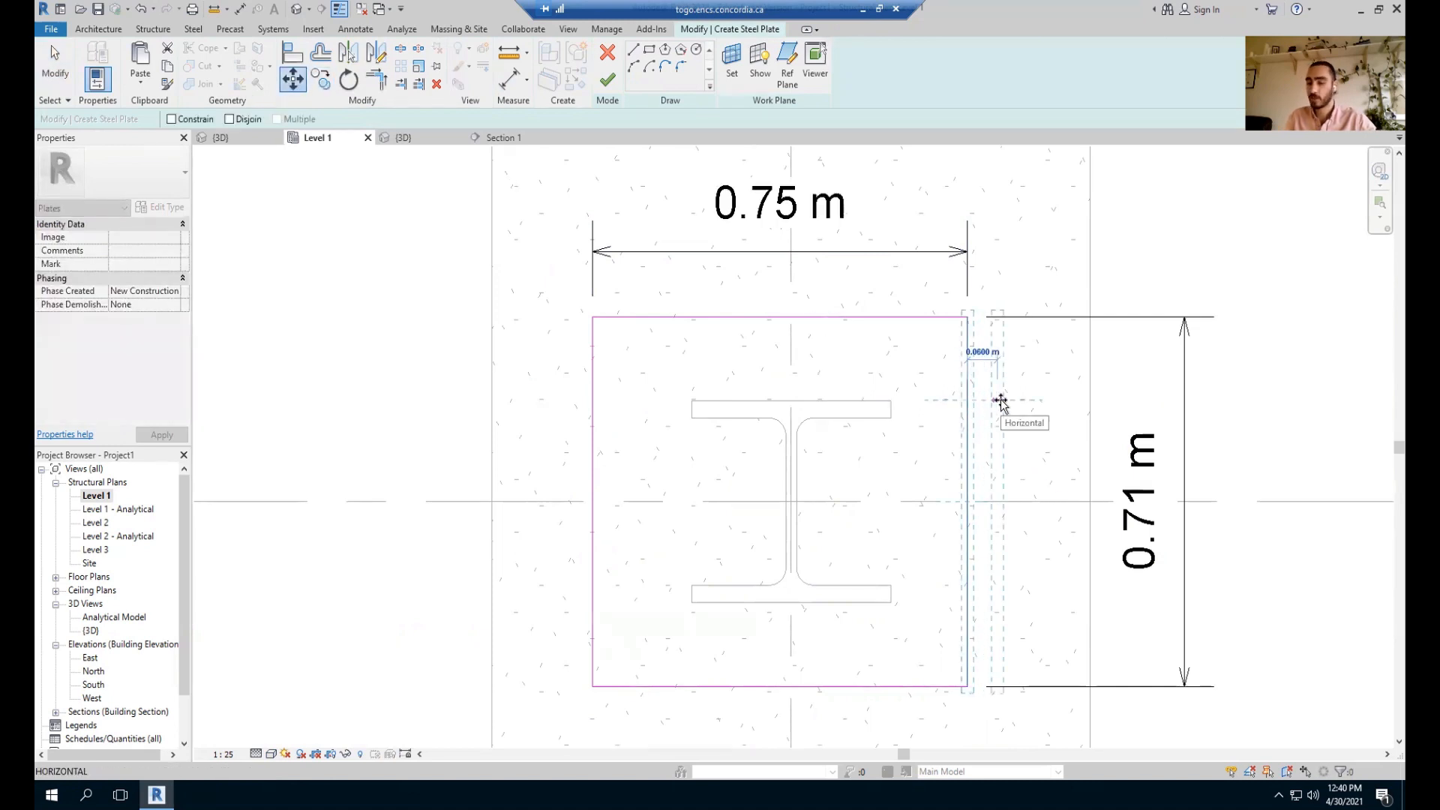
pyautogui.write('.05')
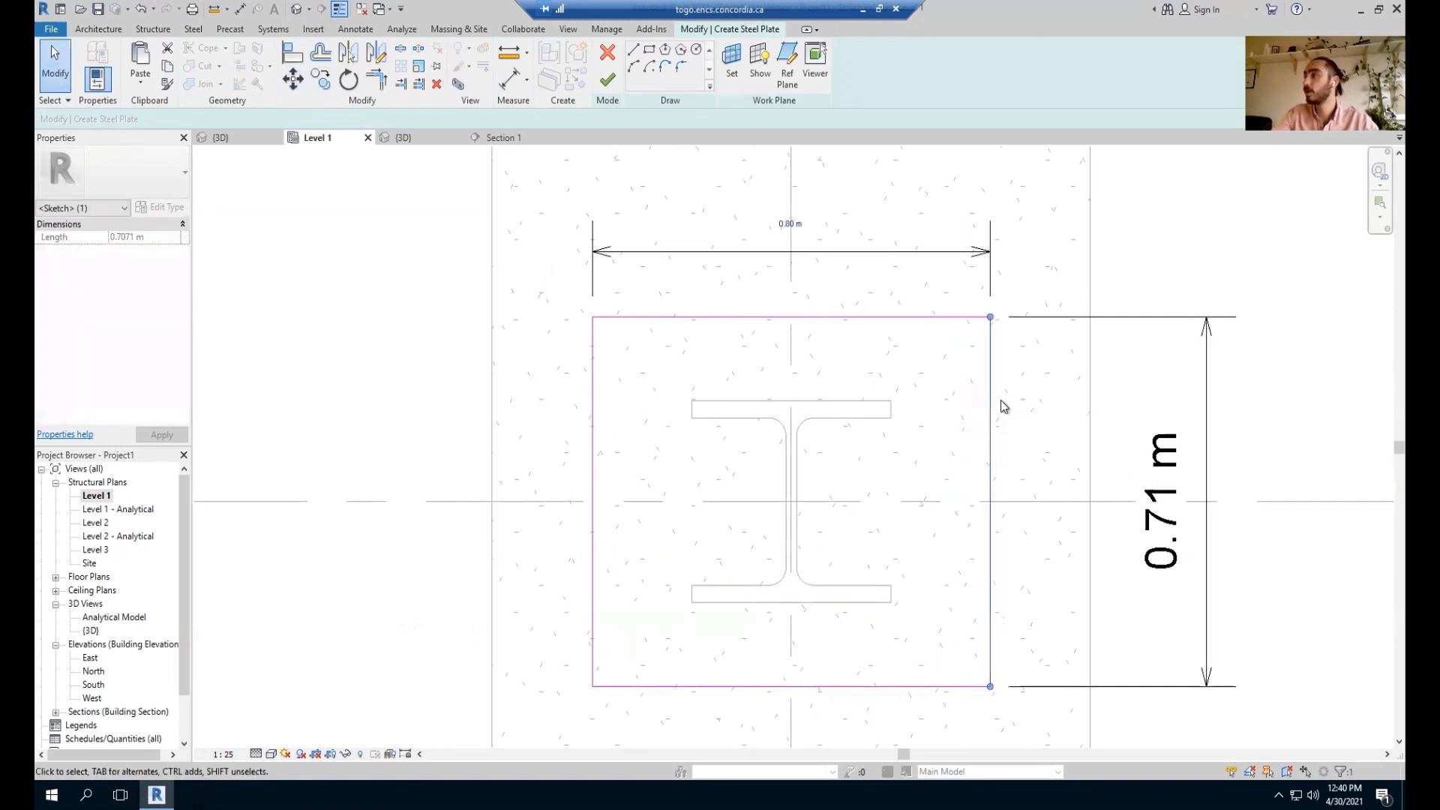
pyautogui.press('Return')
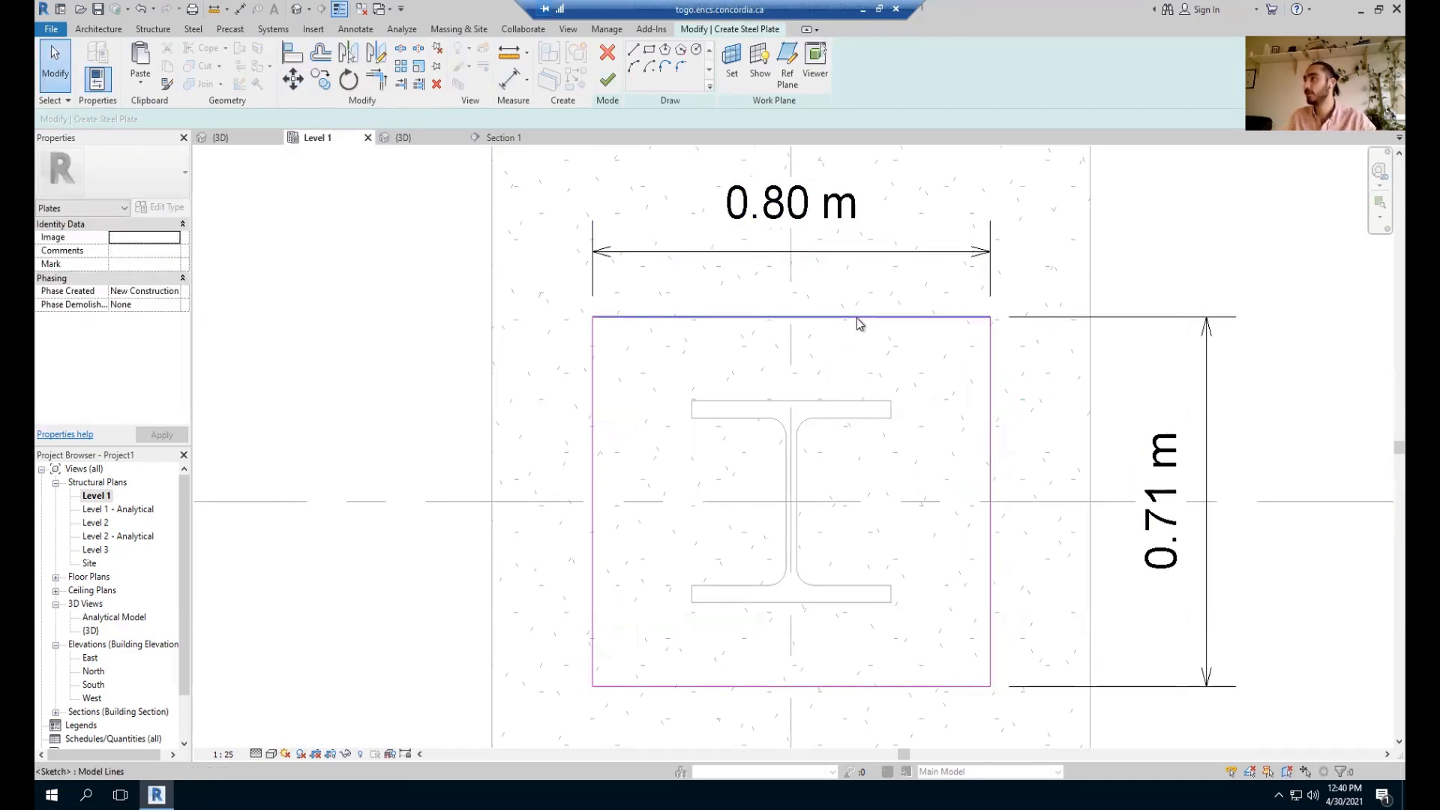
# Move the top edge of the plate sketch outward by 0.045 m.
pyautogui.click(858, 318)
pyautogui.click(292, 79)
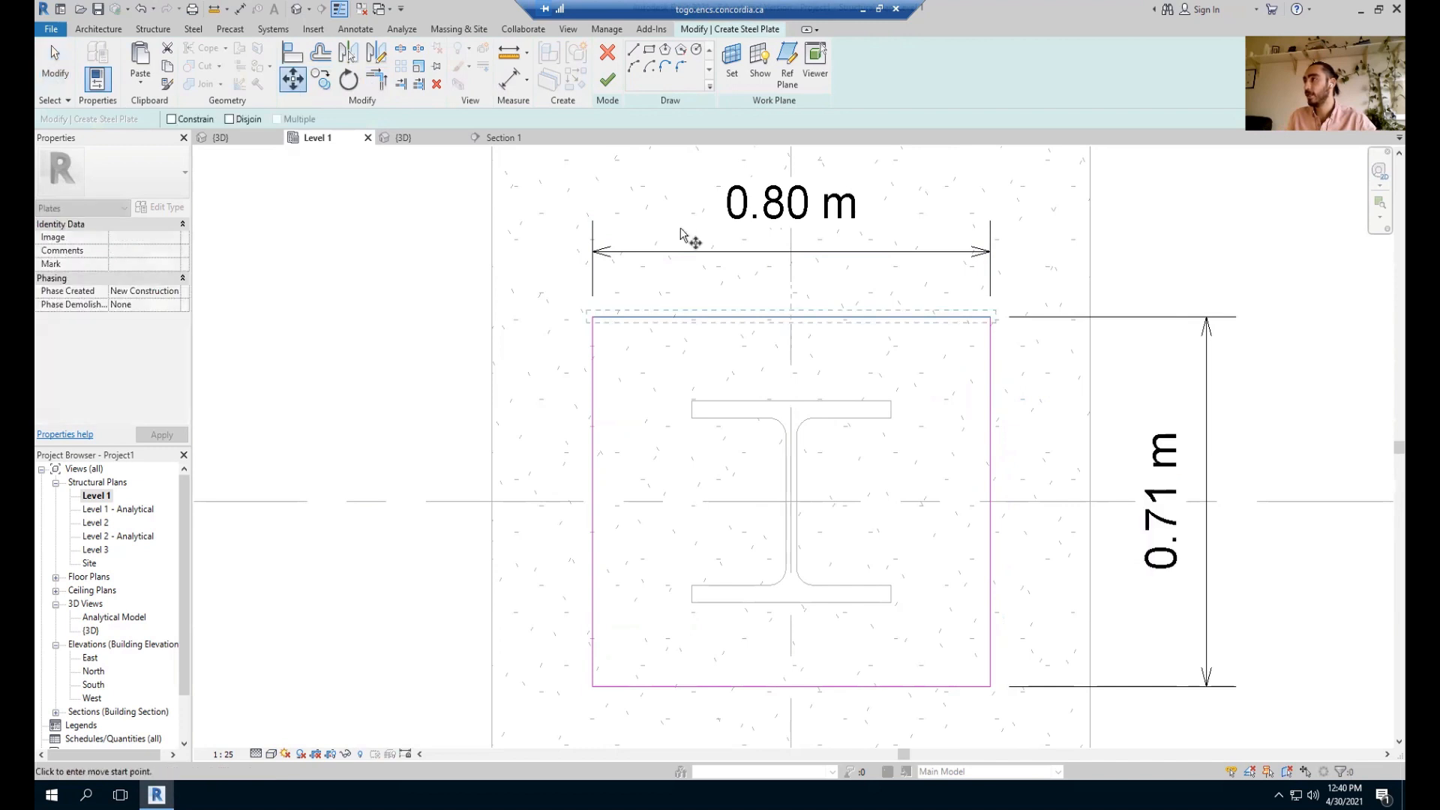
pyautogui.click(811, 318)
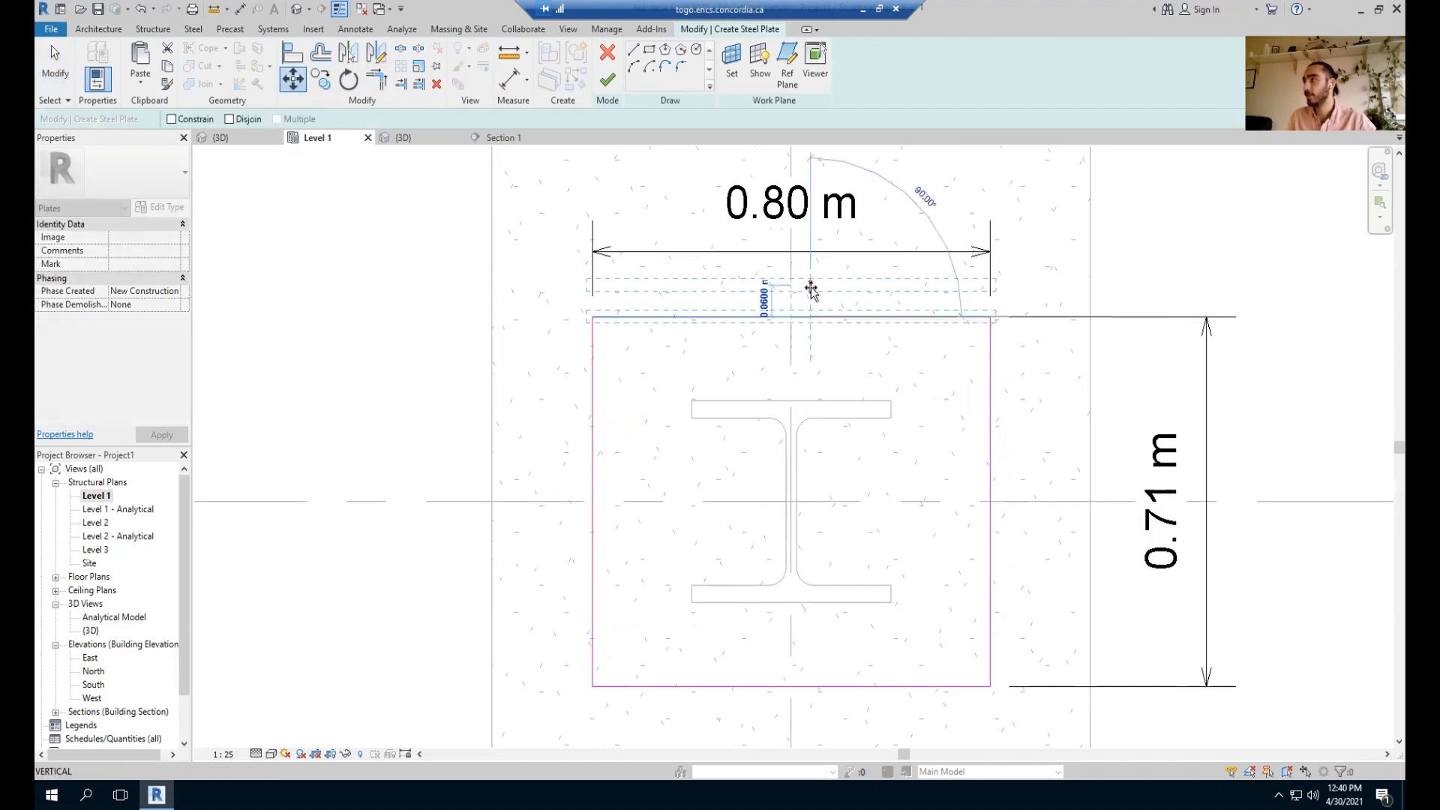
pyautogui.write('.045')
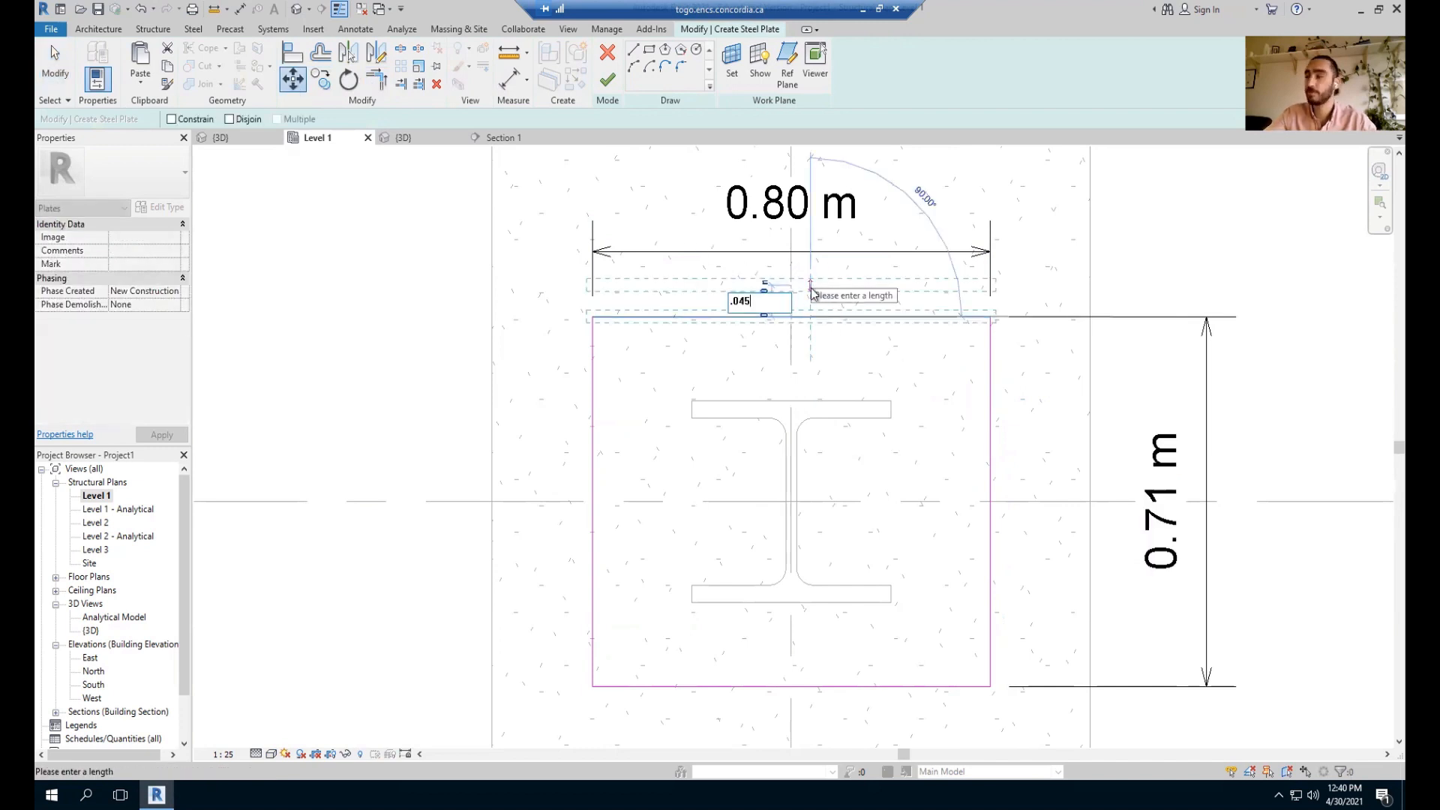
pyautogui.press('Return')
pyautogui.press('Escape')
# Move the bottom edge of the plate sketch outward by 0.045 m.
pyautogui.moveTo(823, 513); pyautogui.dragTo(810, 433, button='middle')
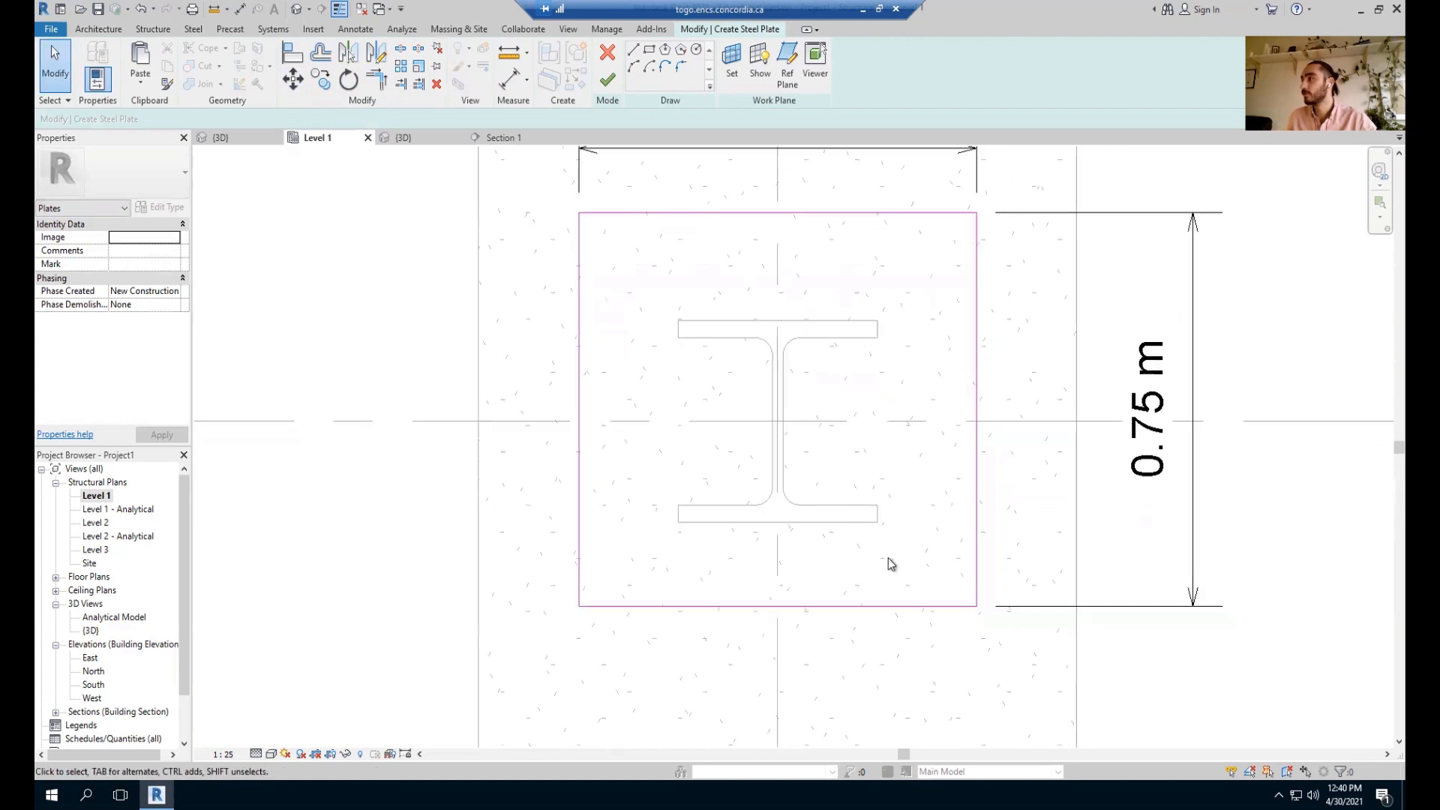
pyautogui.click(859, 605)
pyautogui.click(292, 78)
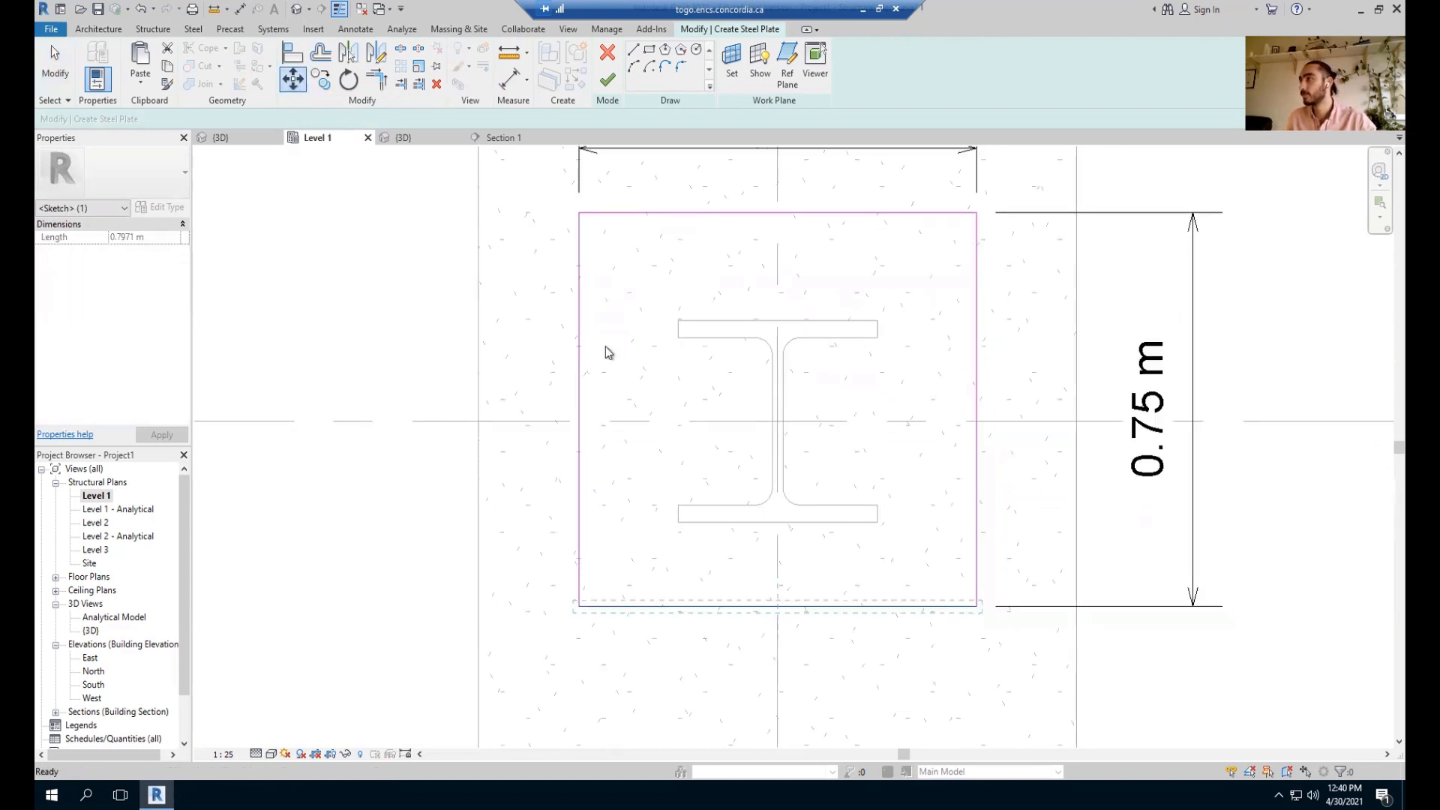
pyautogui.click(825, 605)
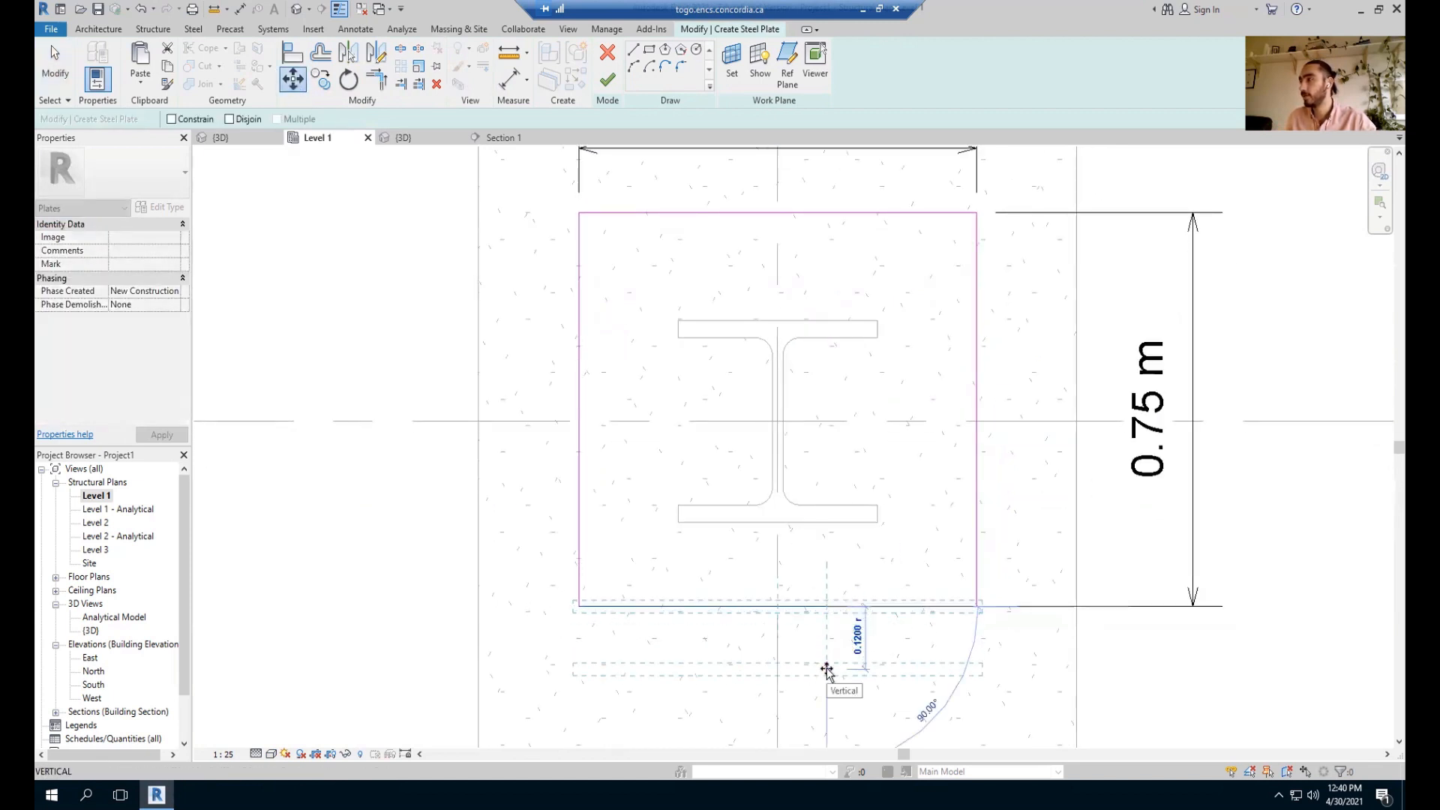
pyautogui.write('-')
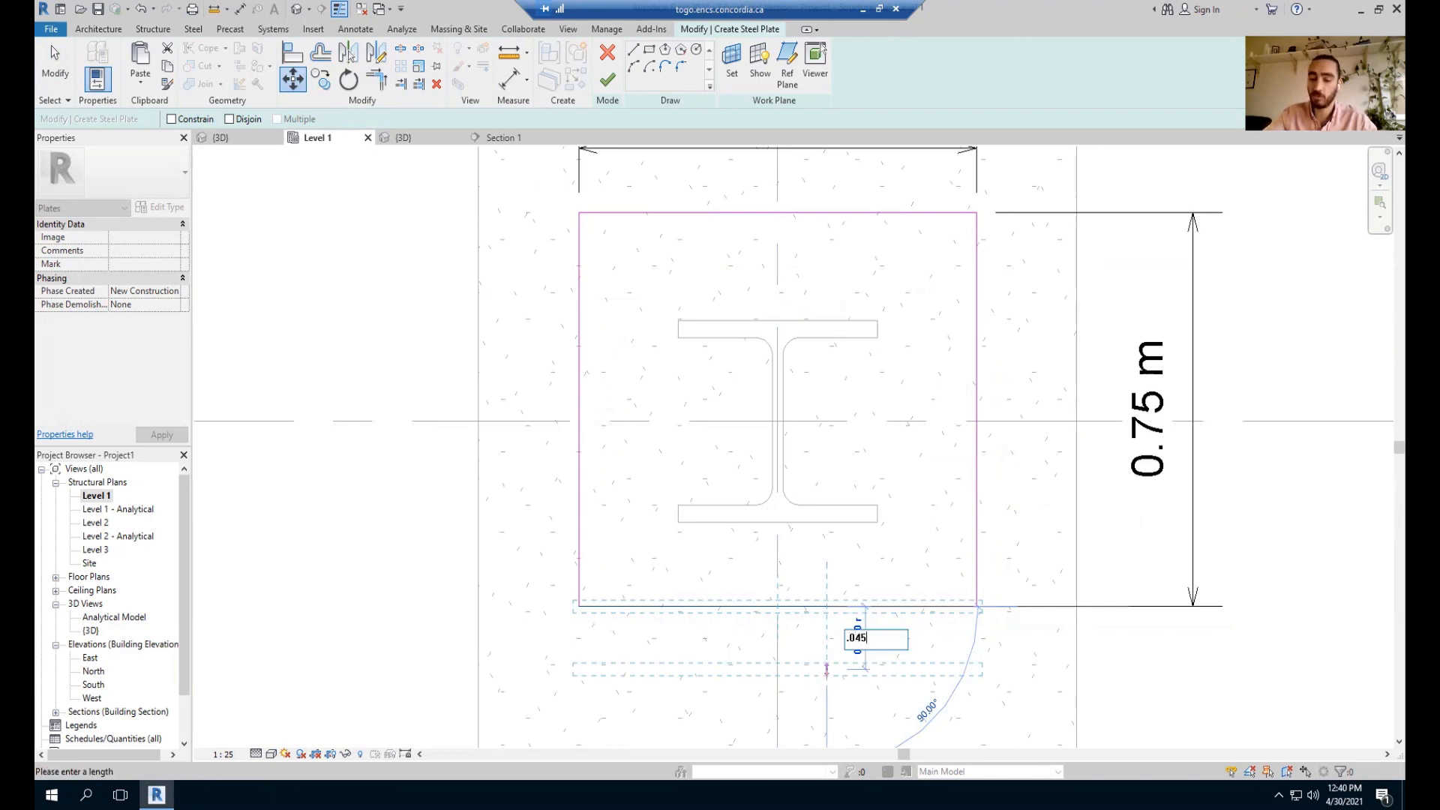
pyautogui.write('045')
pyautogui.press('Return')
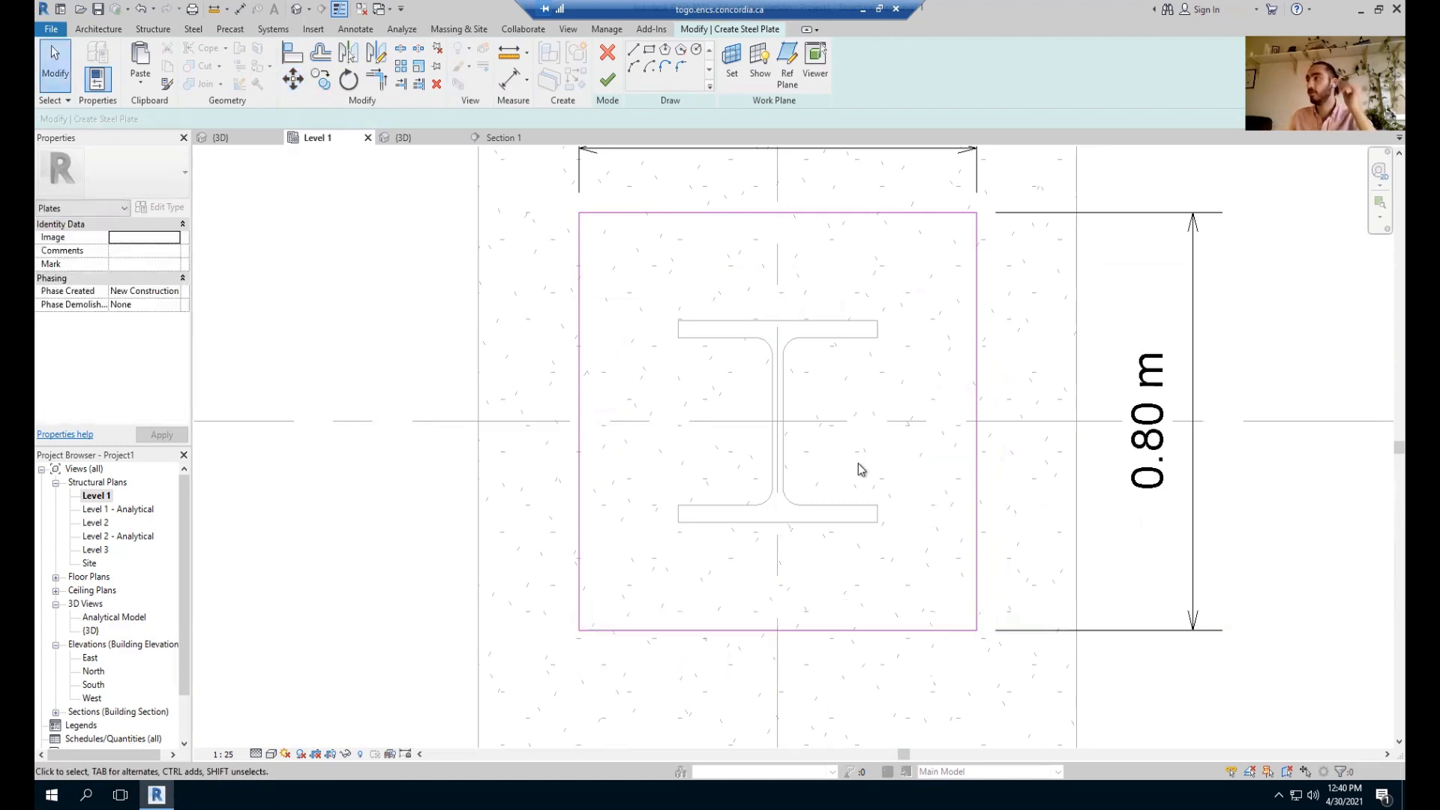
# Finish the plate sketch to create the steel base plate around the column, and deselect it.
pyautogui.moveTo(973, 414); pyautogui.dragTo(962, 466, button='middle')
pyautogui.scroll(-1, 651, 242)
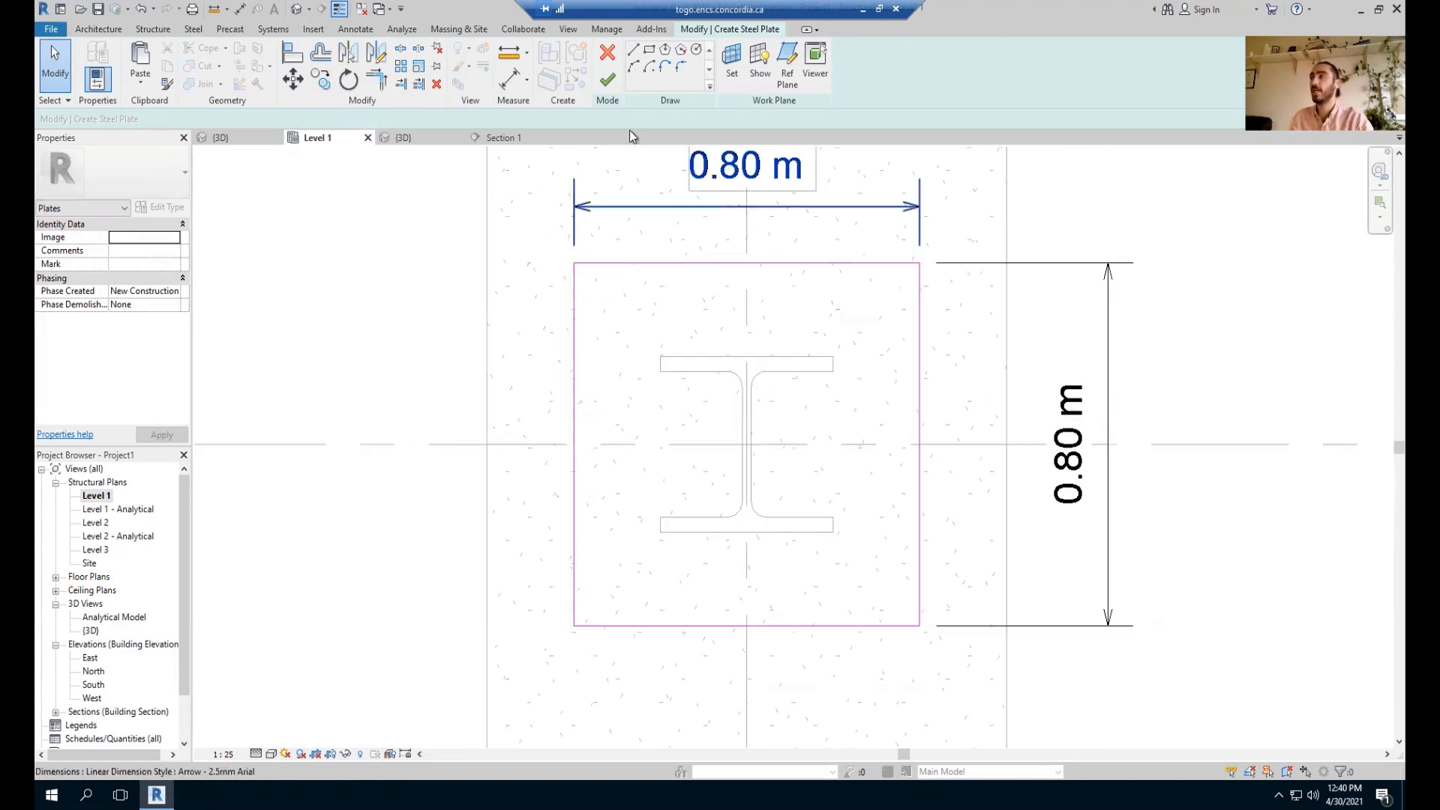
pyautogui.click(608, 78)
pyautogui.scroll(-1, 949, 341)
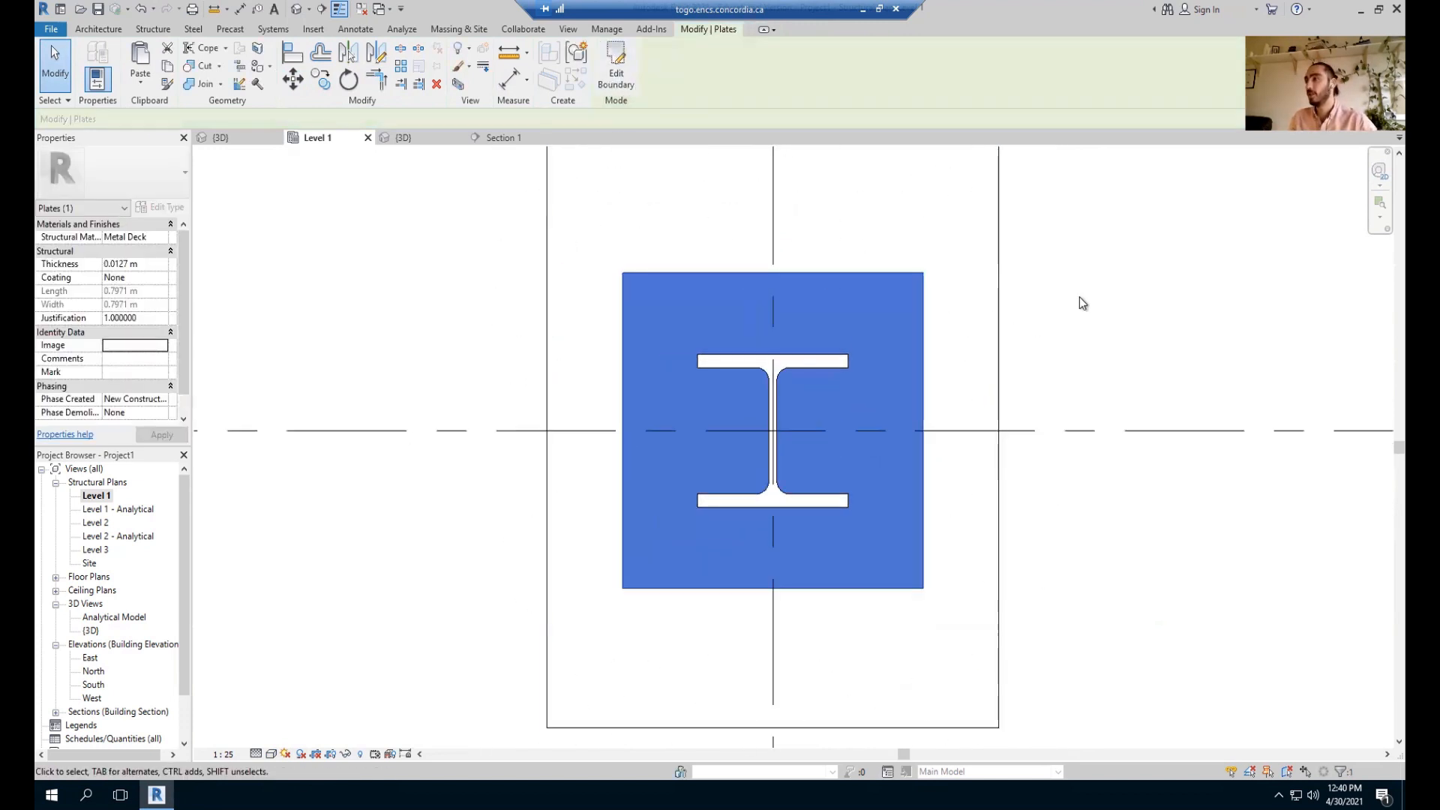
pyautogui.click(1079, 297)
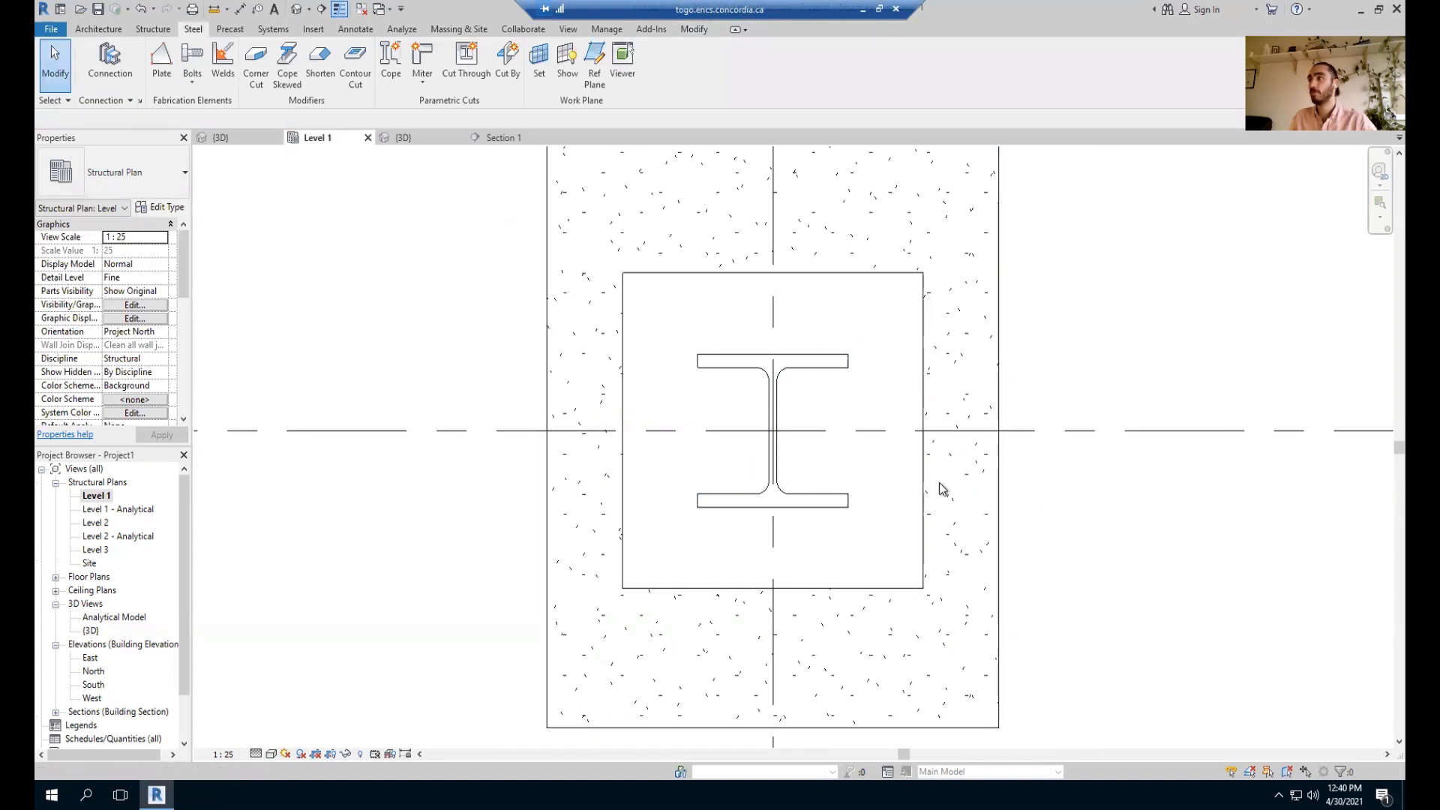
# Start a rectangular anchor pattern for the new base plate, picking the plate's face as the surface for the anchors.
pyautogui.moveTo(743, 357); pyautogui.dragTo(702, 381, button='middle')
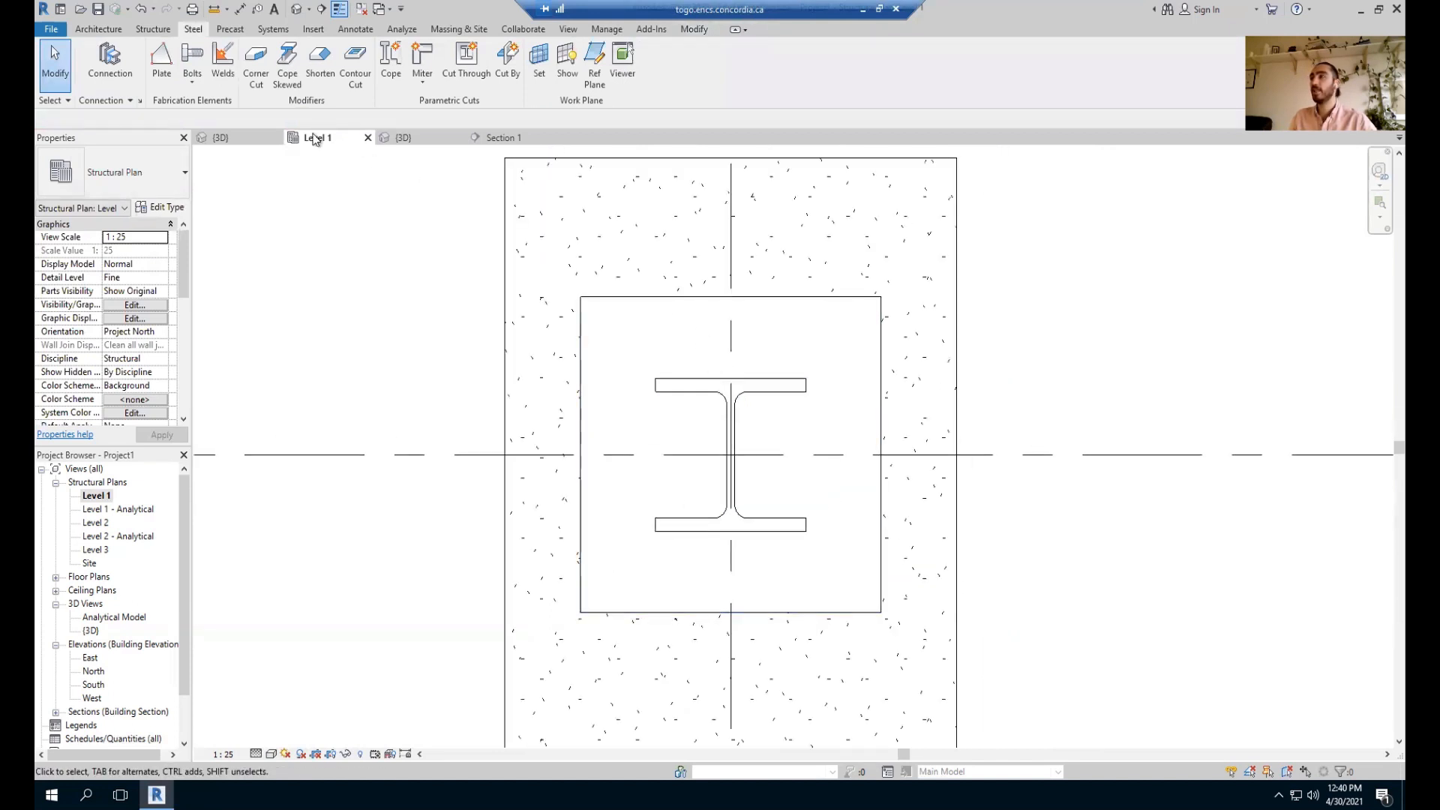
pyautogui.click(193, 81)
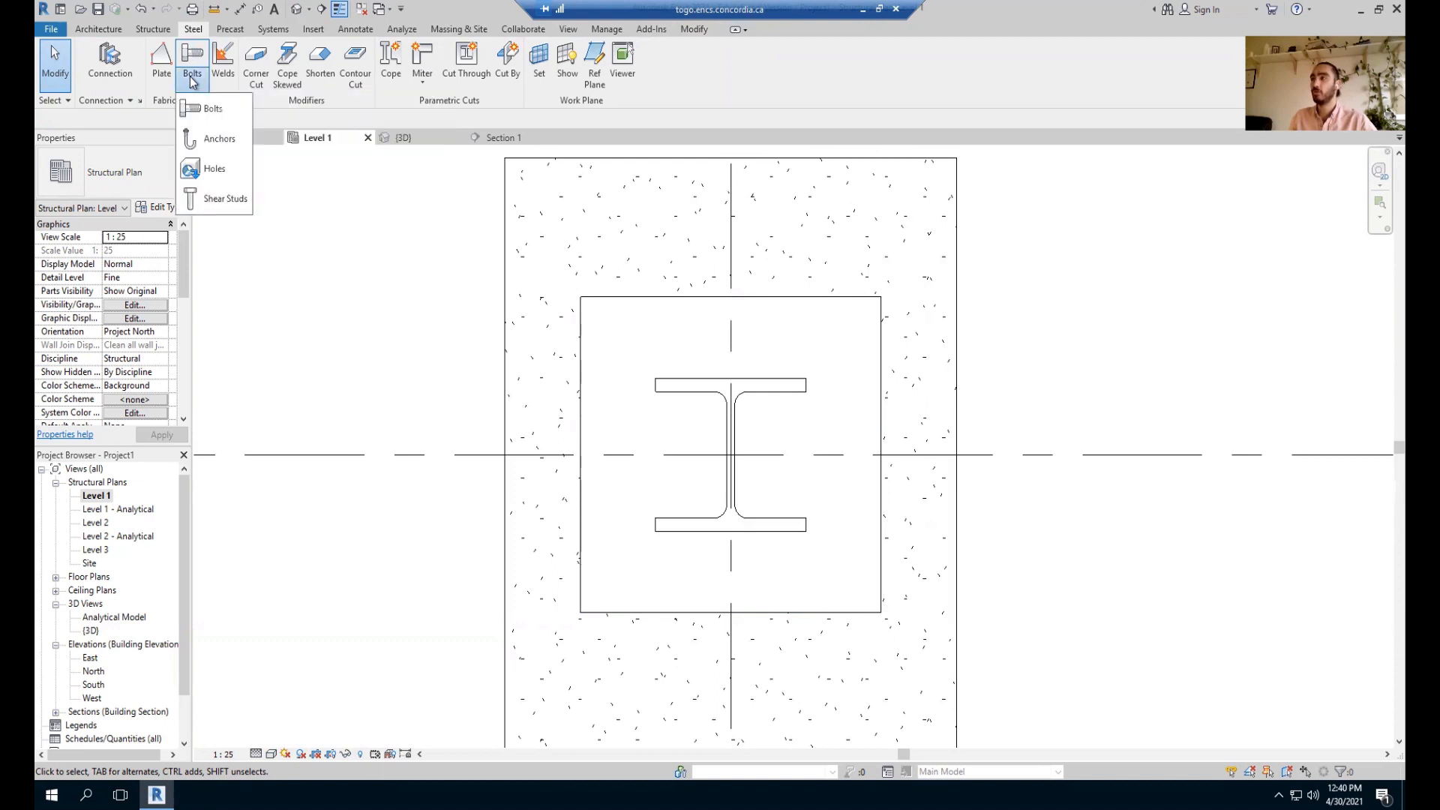
pyautogui.click(202, 143)
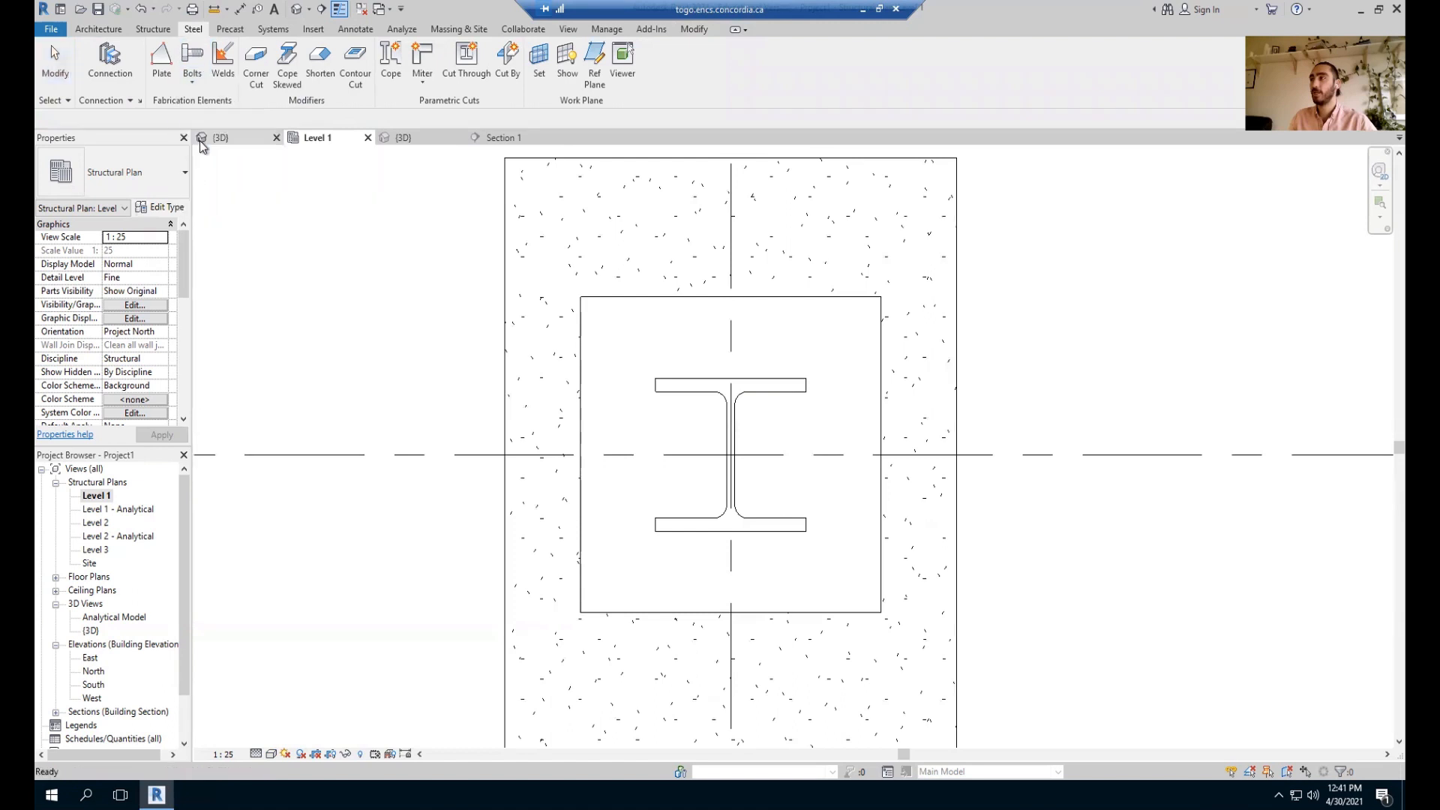
pyautogui.click(660, 300)
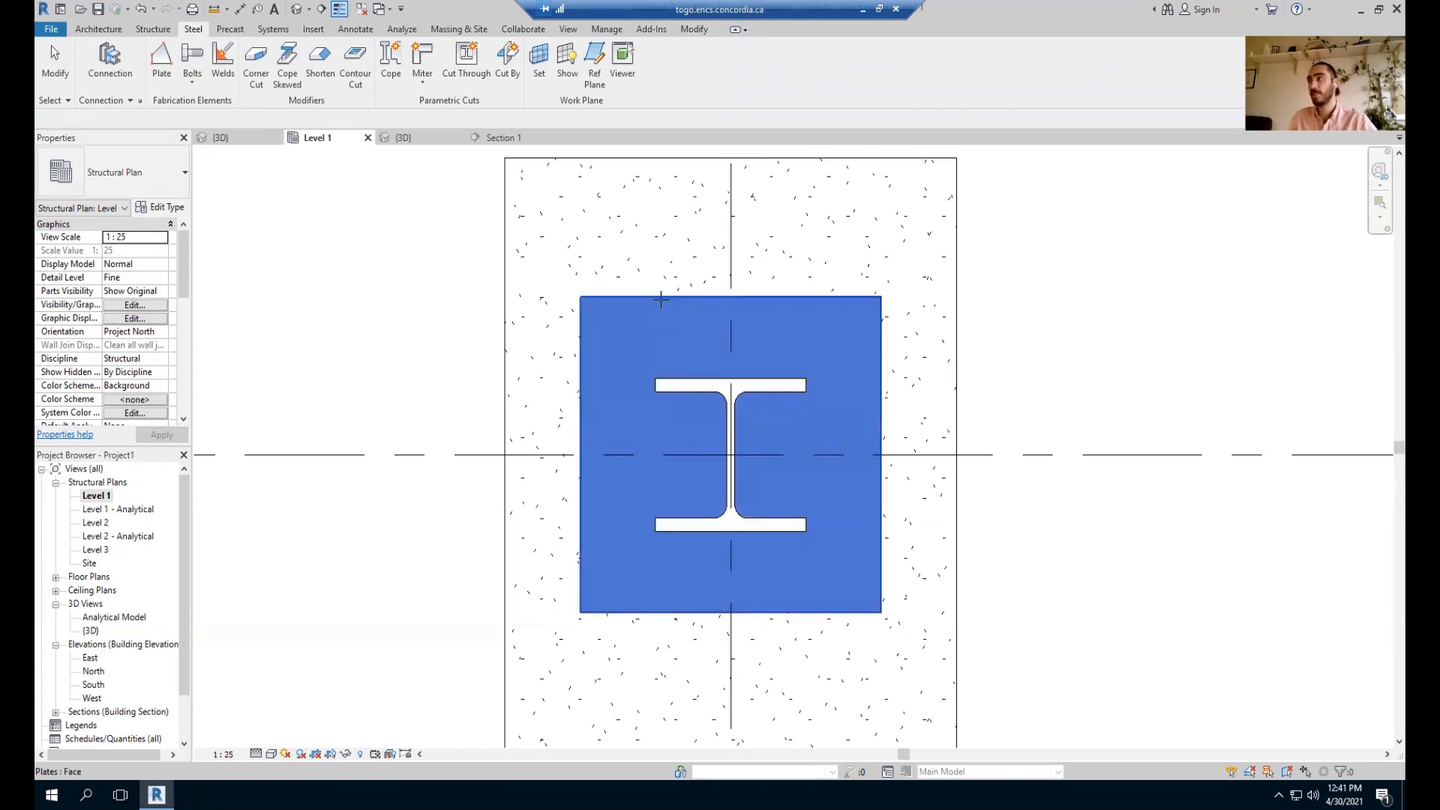
pyautogui.scroll(3, 615, 300)
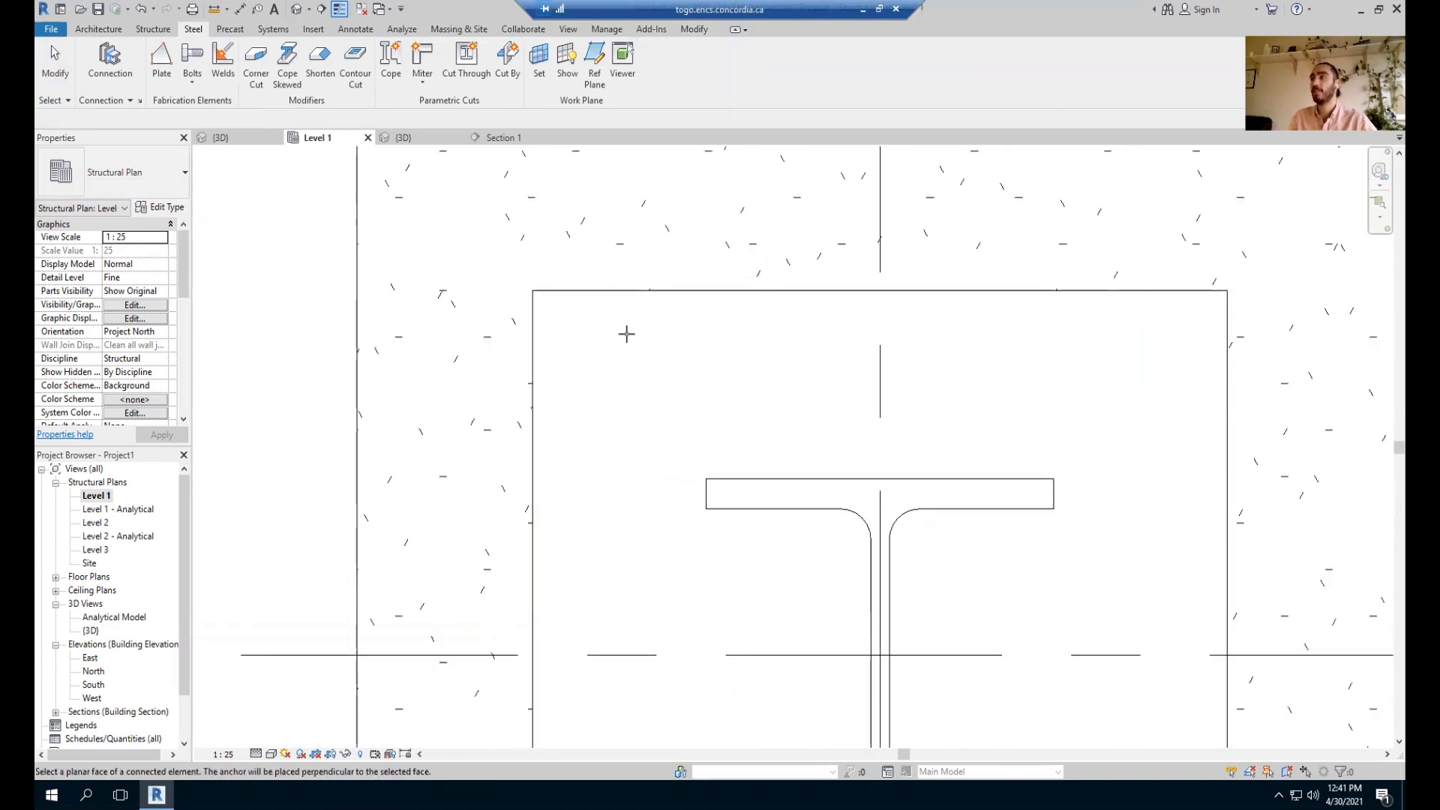
pyautogui.click(606, 294)
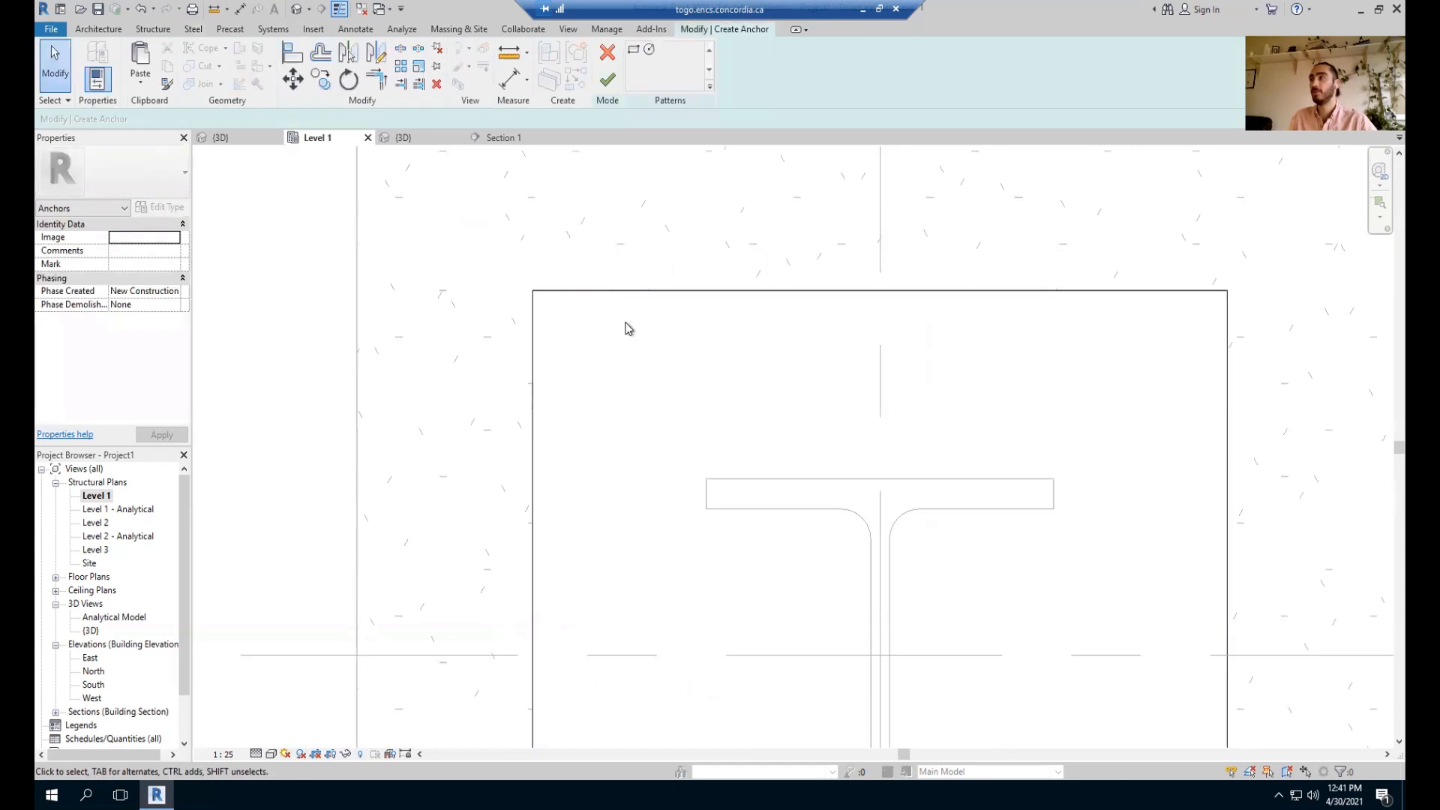
pyautogui.click(633, 50)
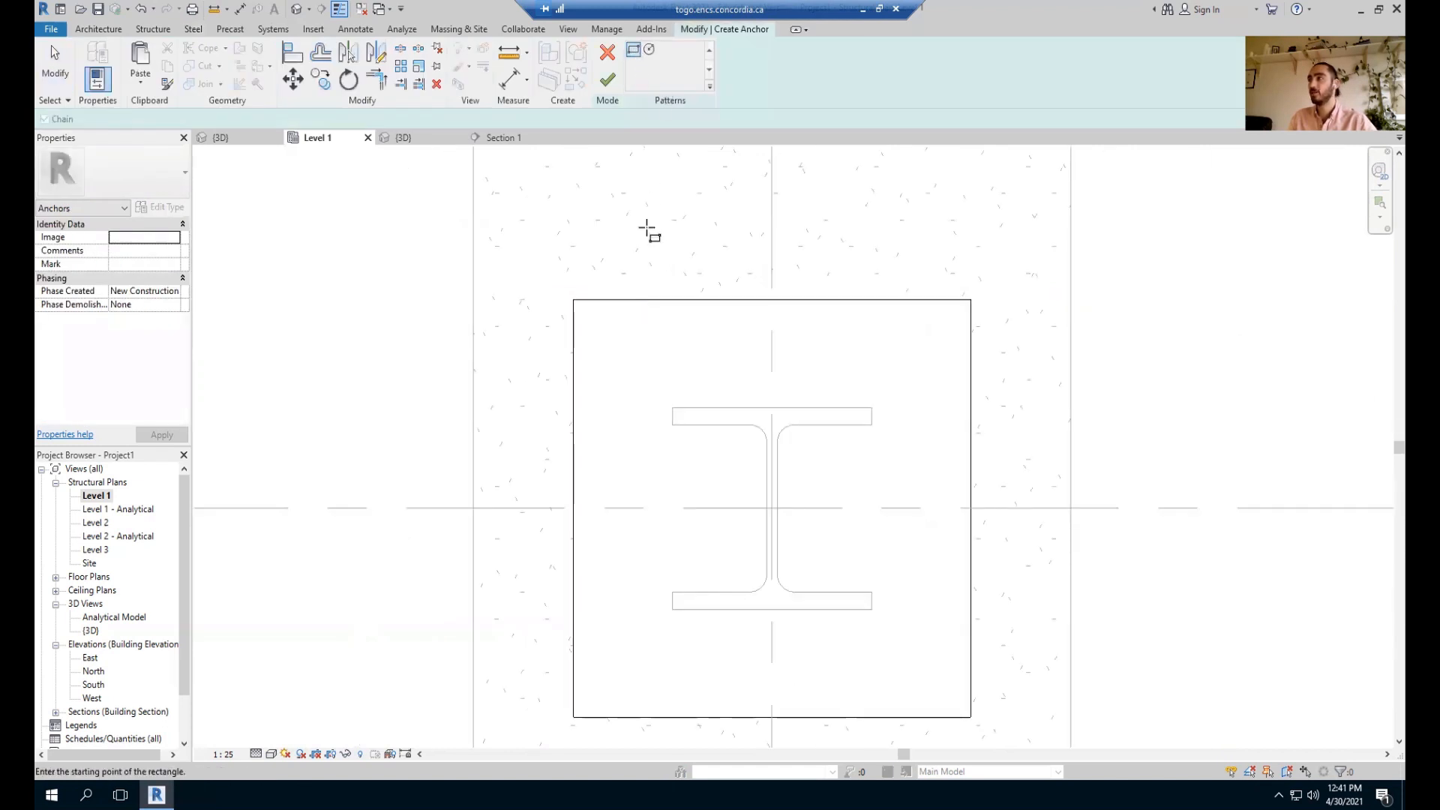
# Draw the anchor rectangle from the plate's upper-left corner to its lower-right corner and finish the anchor pattern.
pyautogui.scroll(5, 569, 306)
pyautogui.click(566, 338)
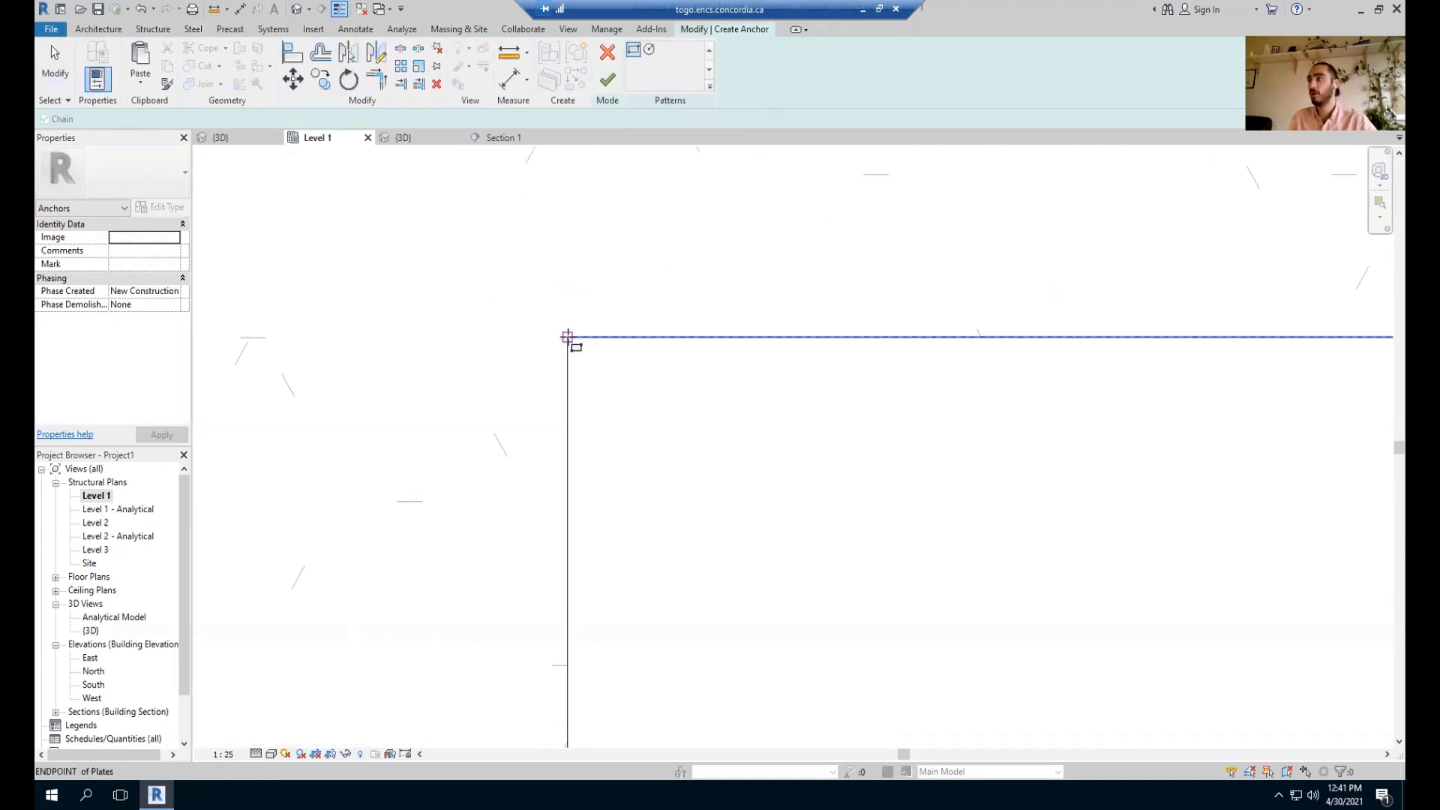
pyautogui.scroll(-4, 733, 472)
pyautogui.scroll(-2, 856, 488)
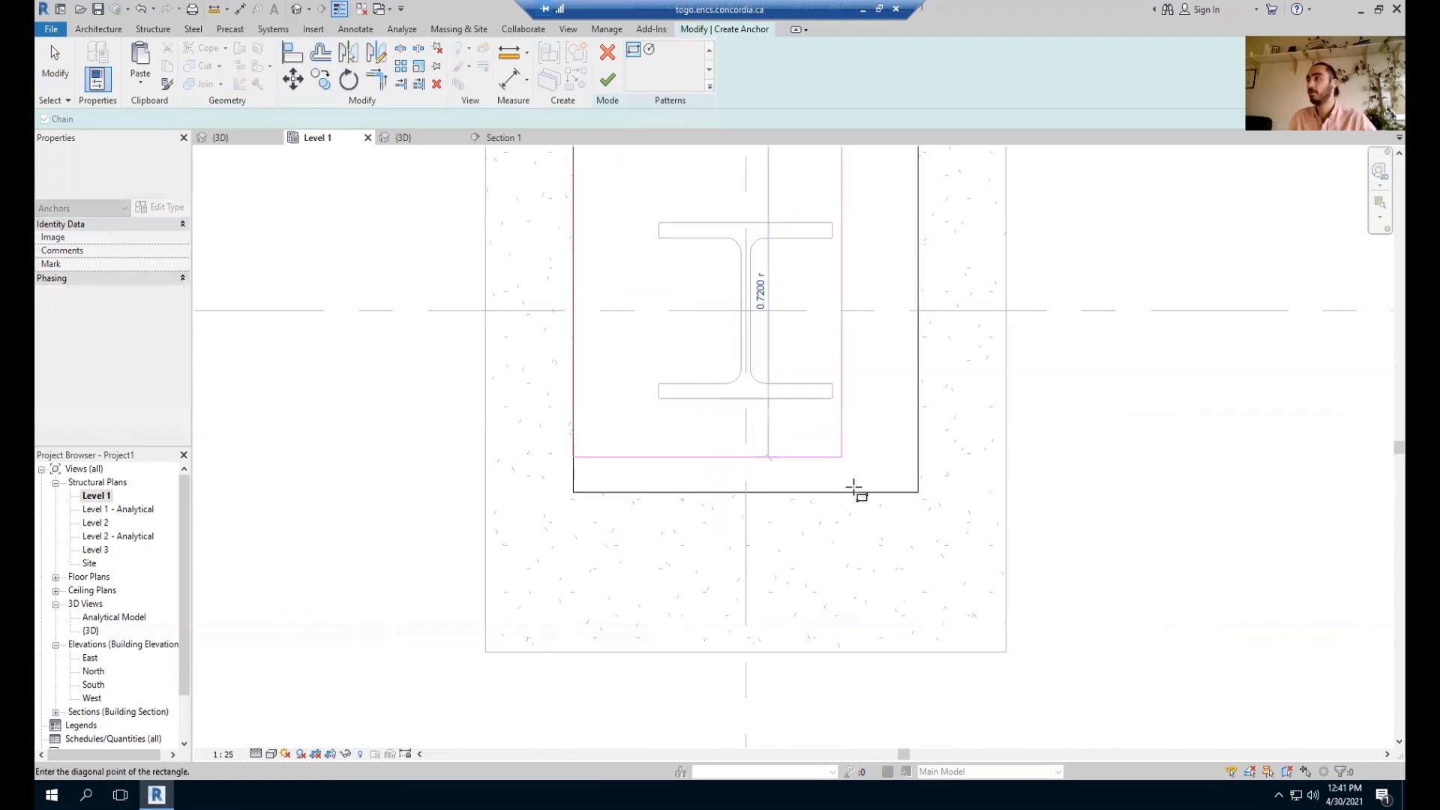
pyautogui.scroll(5, 976, 488)
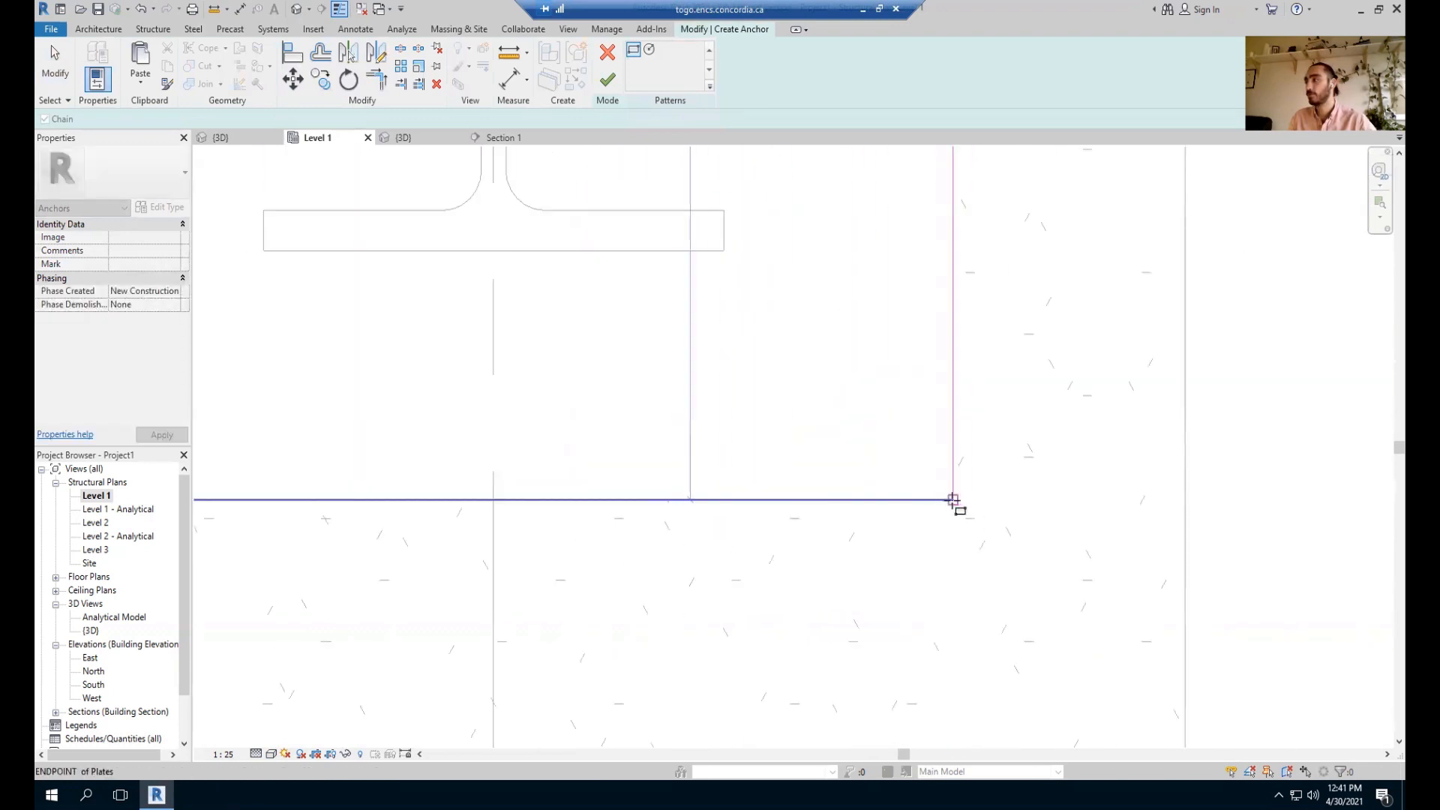
pyautogui.click(945, 499)
pyautogui.scroll(-5, 611, 331)
pyautogui.scroll(2, 704, 501)
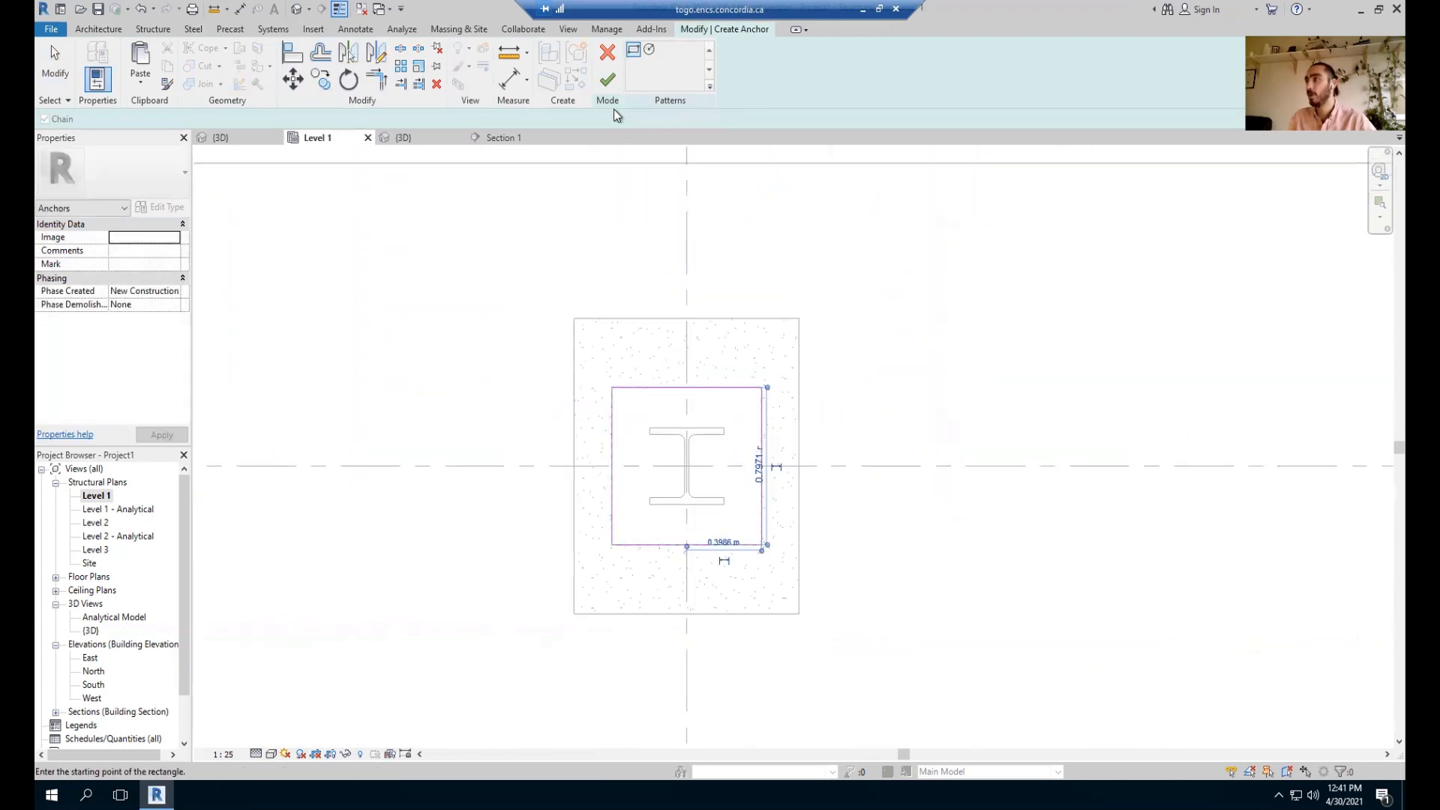
pyautogui.click(608, 79)
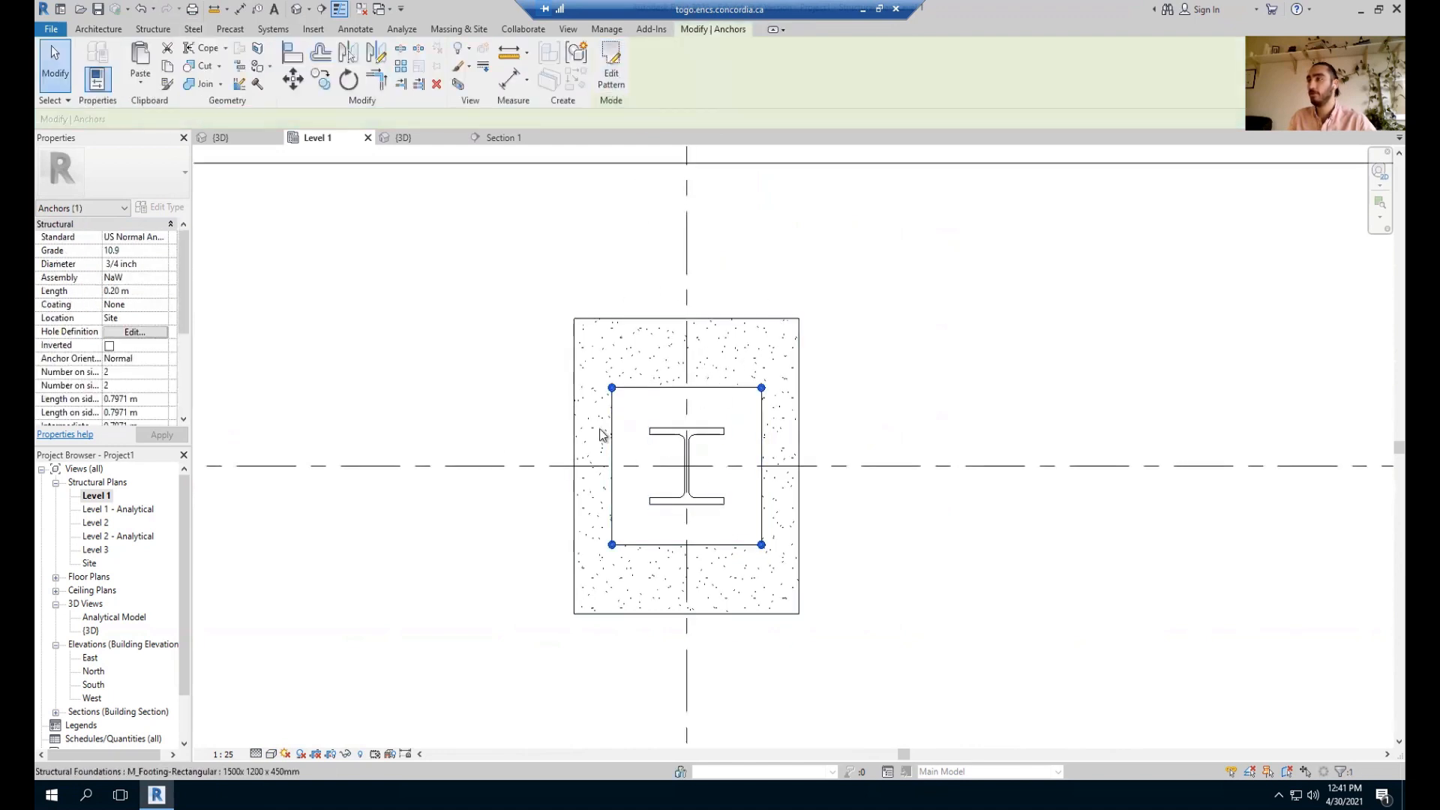
# In the 3D view, set the selected base plate anchors' standard to German J-Anchor.
pyautogui.scroll(2, 620, 400)
pyautogui.scroll(4, 617, 395)
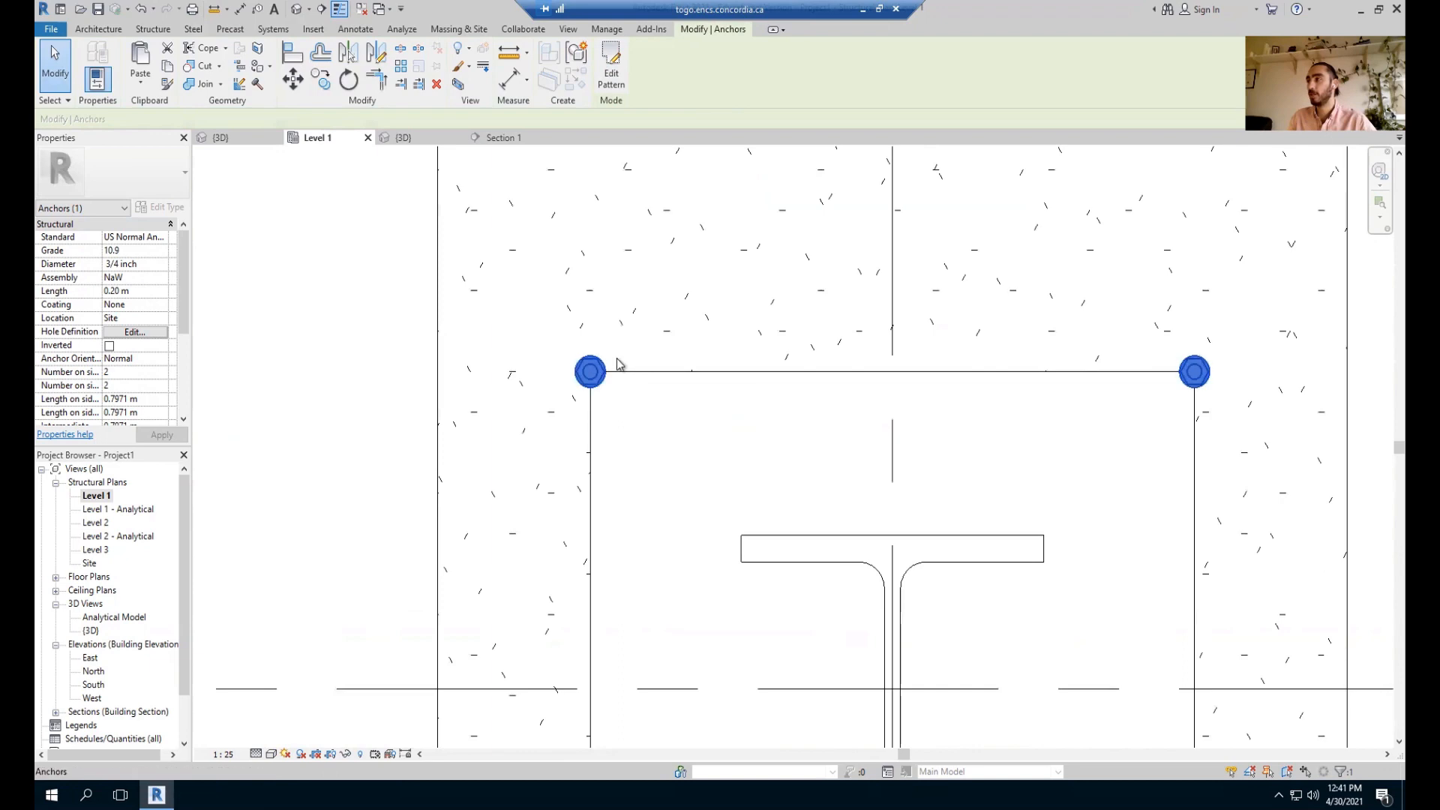
pyautogui.scroll(-3, 612, 399)
pyautogui.scroll(-3, 620, 367)
pyautogui.click(403, 138)
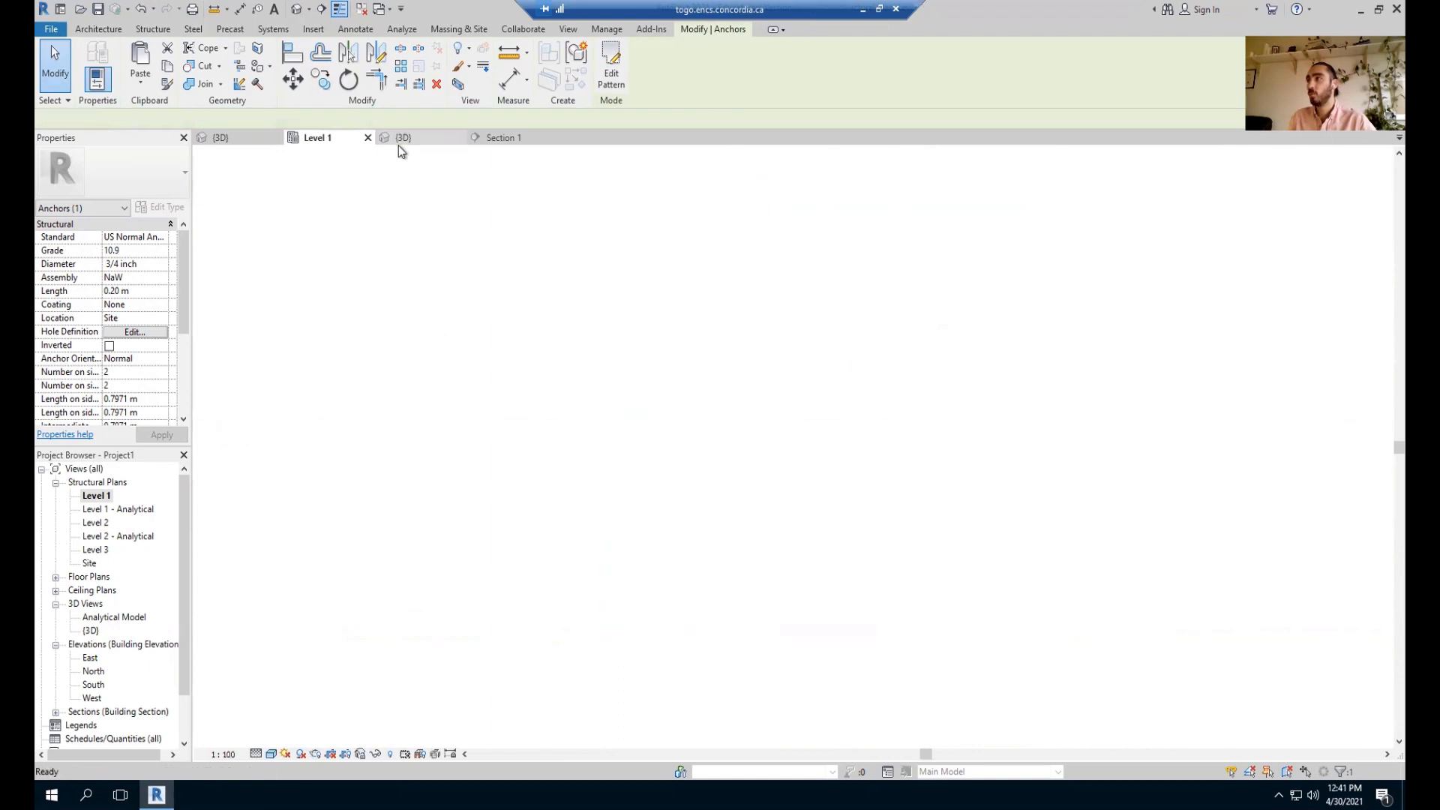
pyautogui.scroll(5, 391, 300)
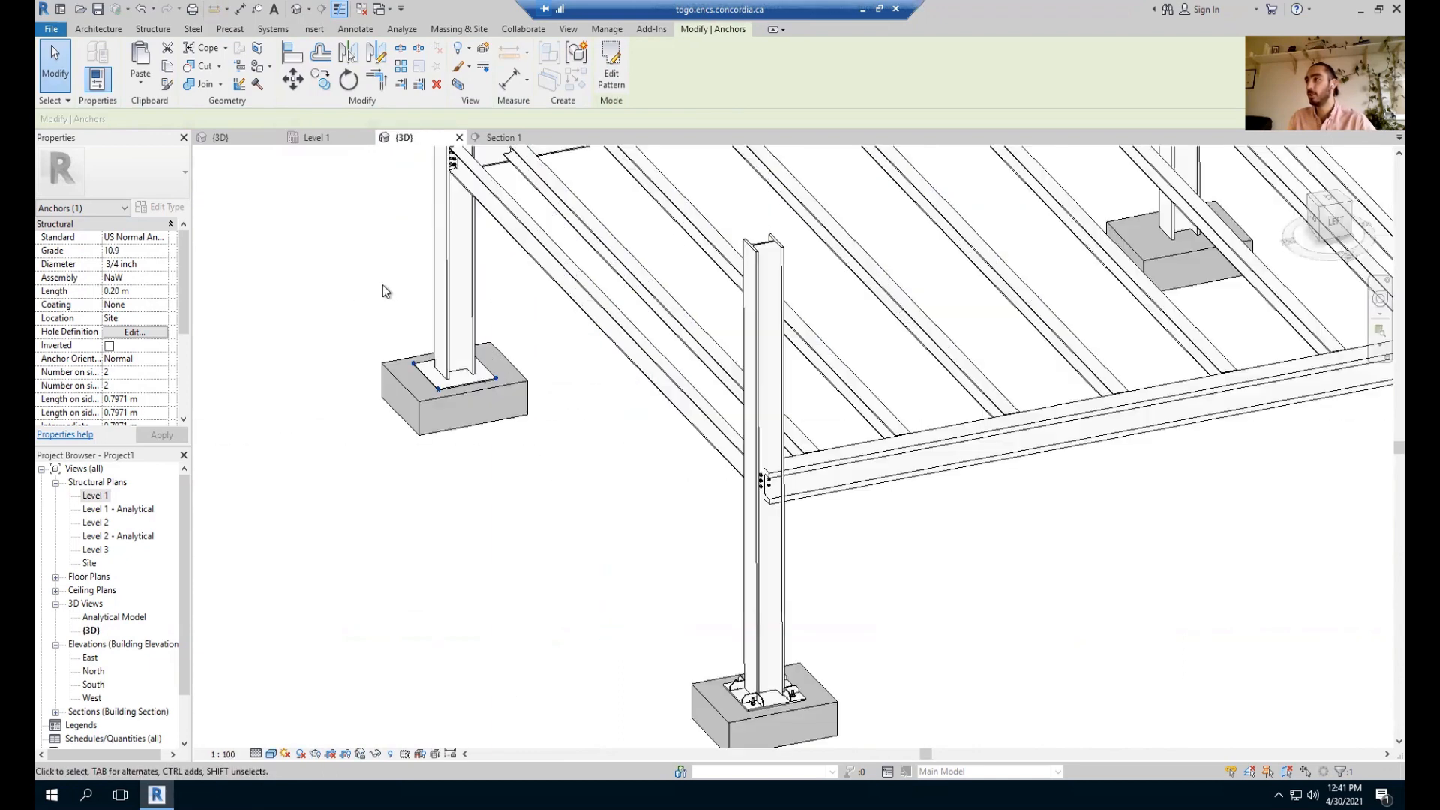
pyautogui.scroll(2, 509, 470)
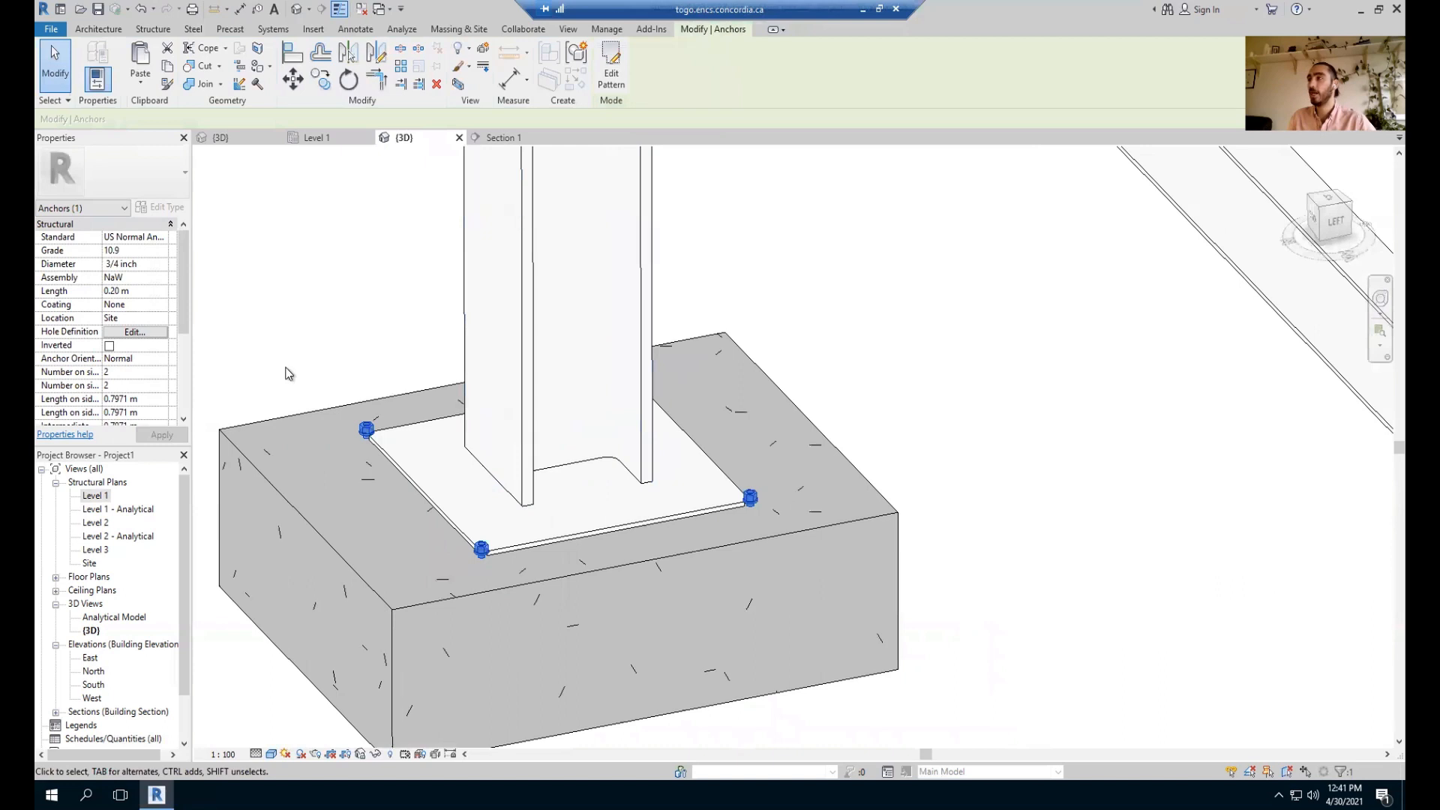
pyautogui.click(161, 239)
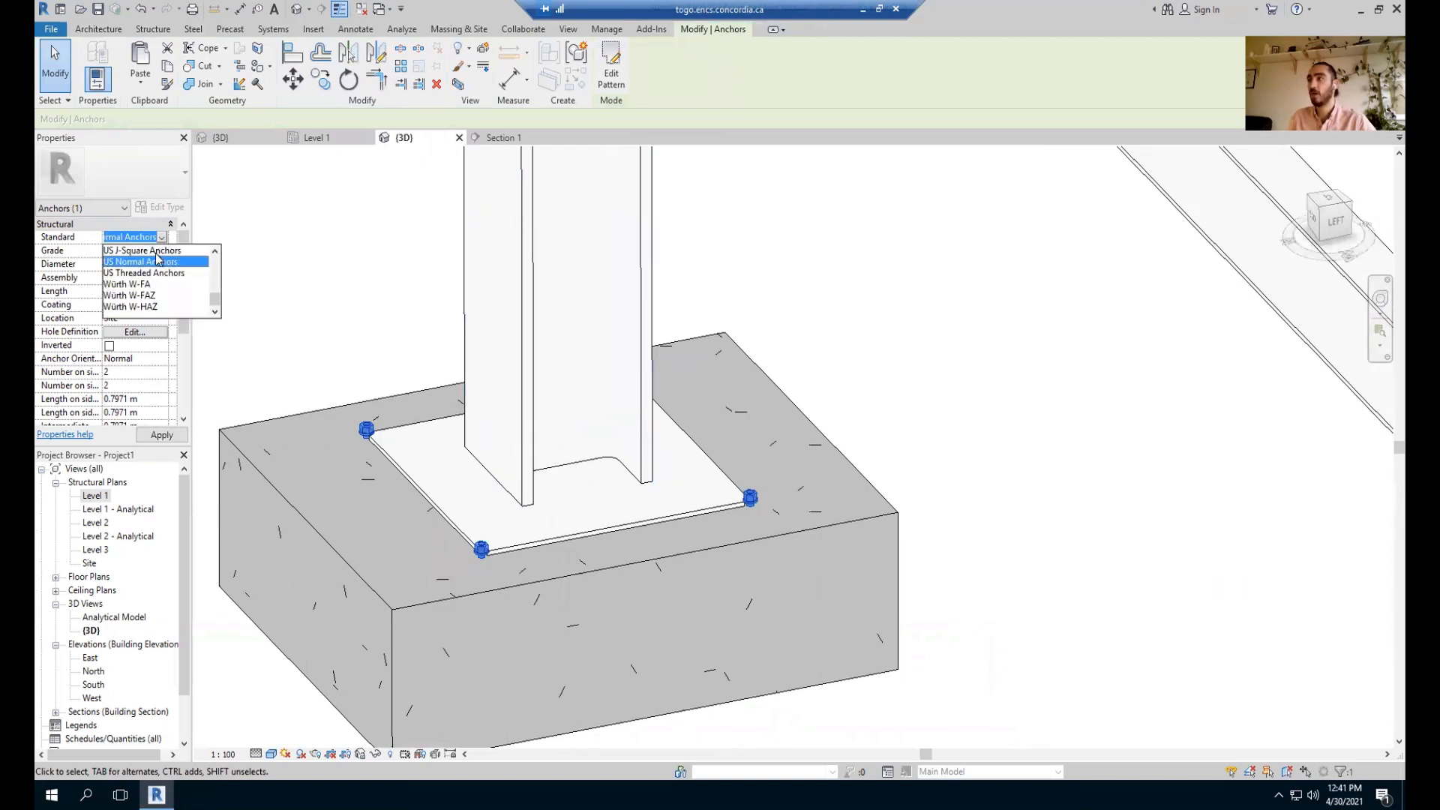
pyautogui.write('GOST 24379.1')
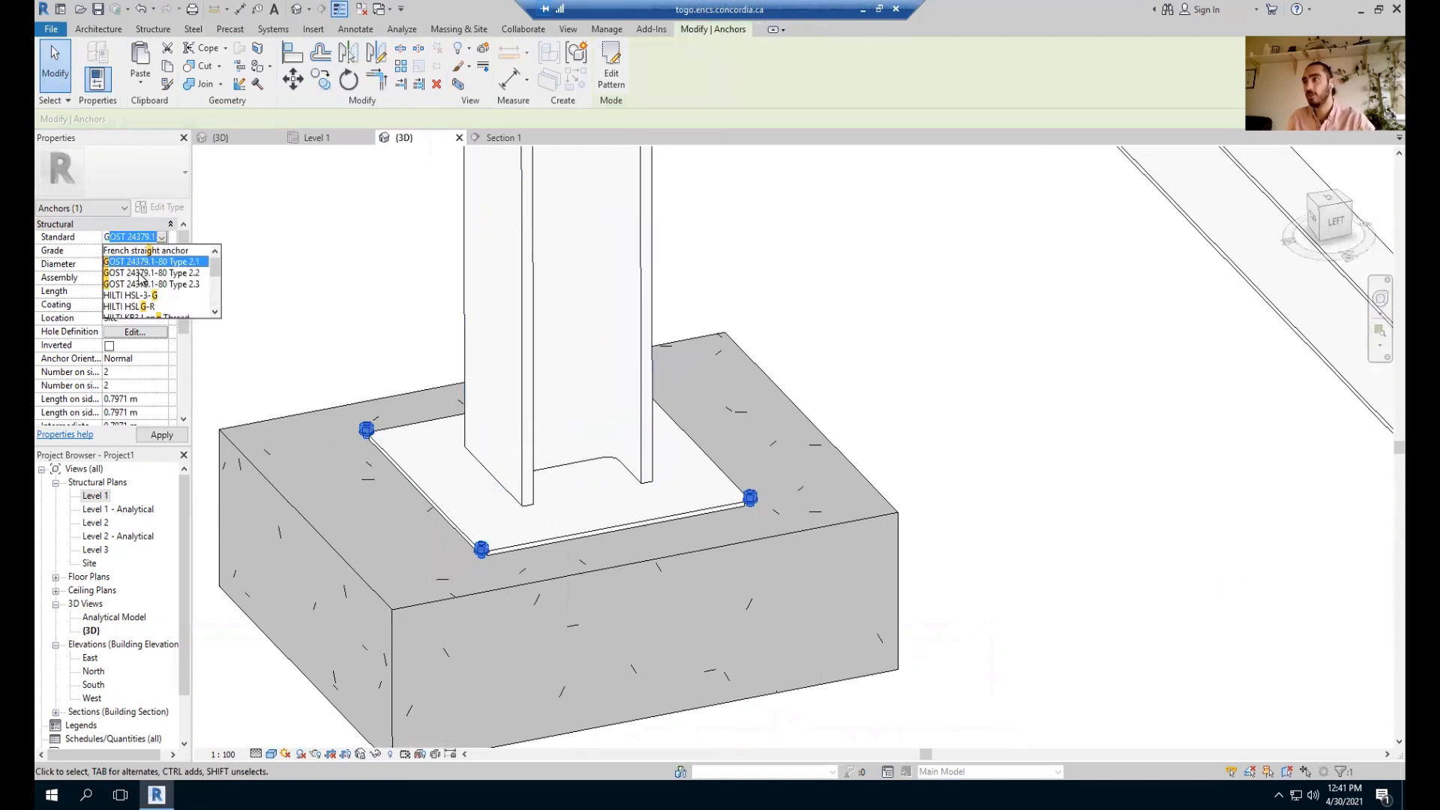
pyautogui.scroll(-1, 141, 279)
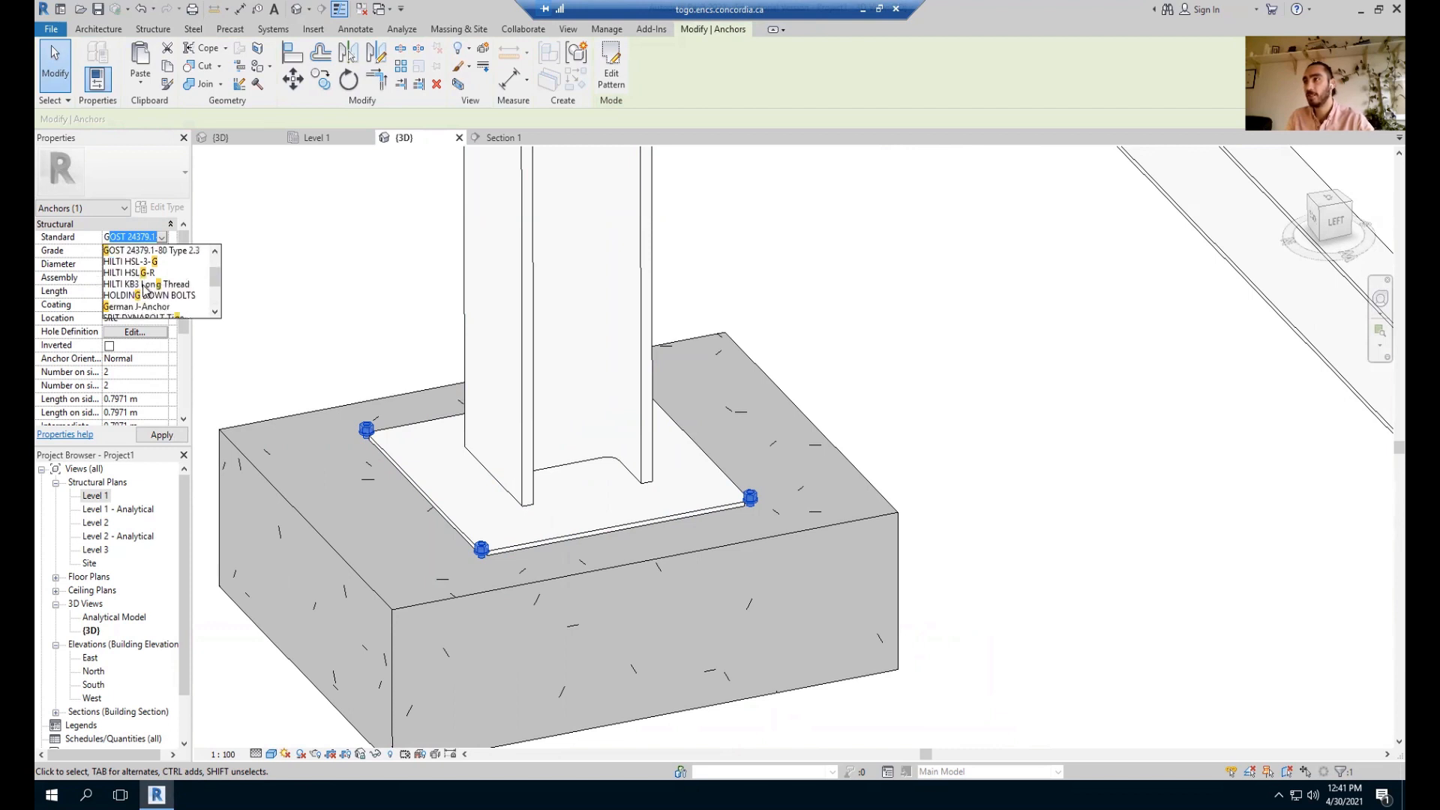
pyautogui.click(149, 307)
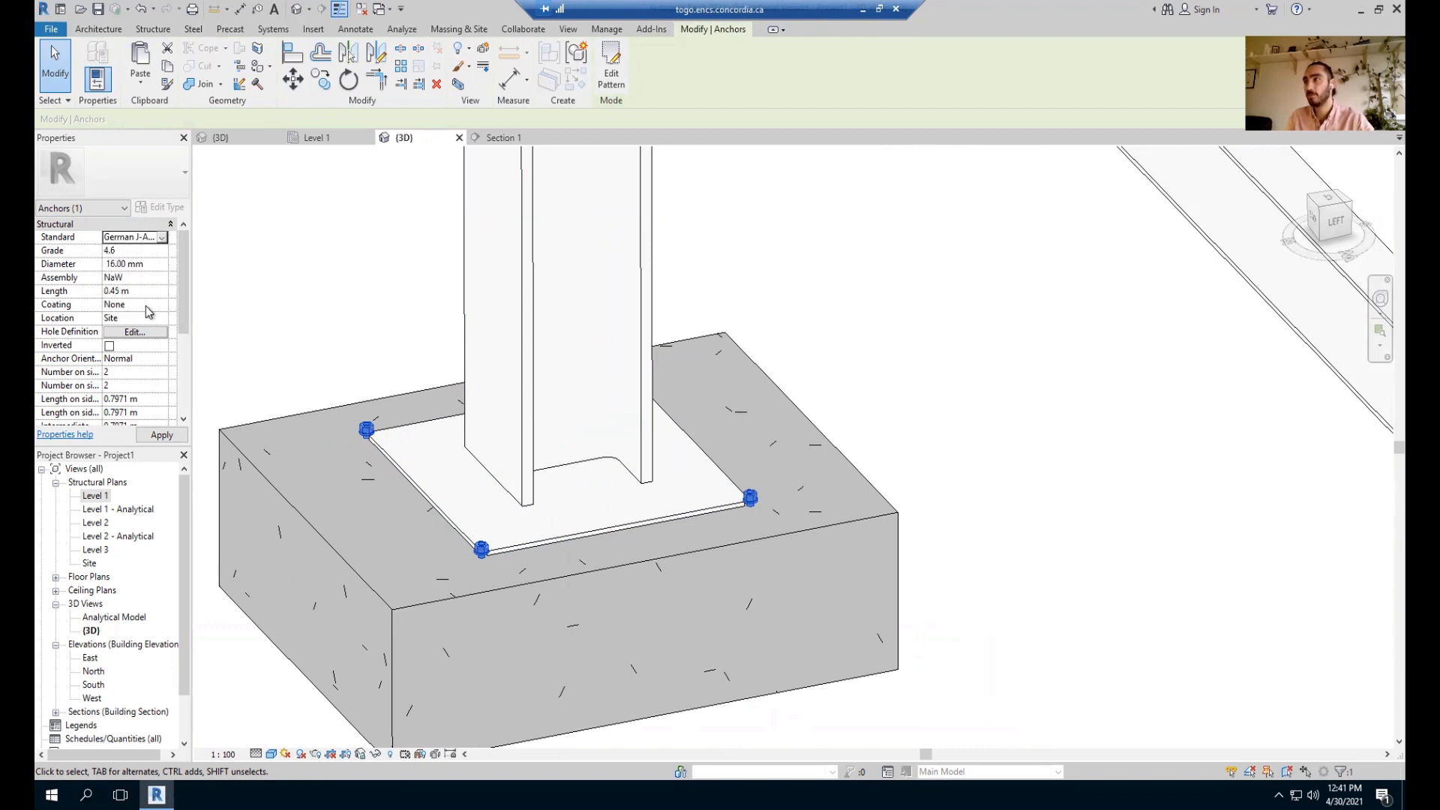
# Set the anchor diameter to 30 mm.
pyautogui.click(153, 263)
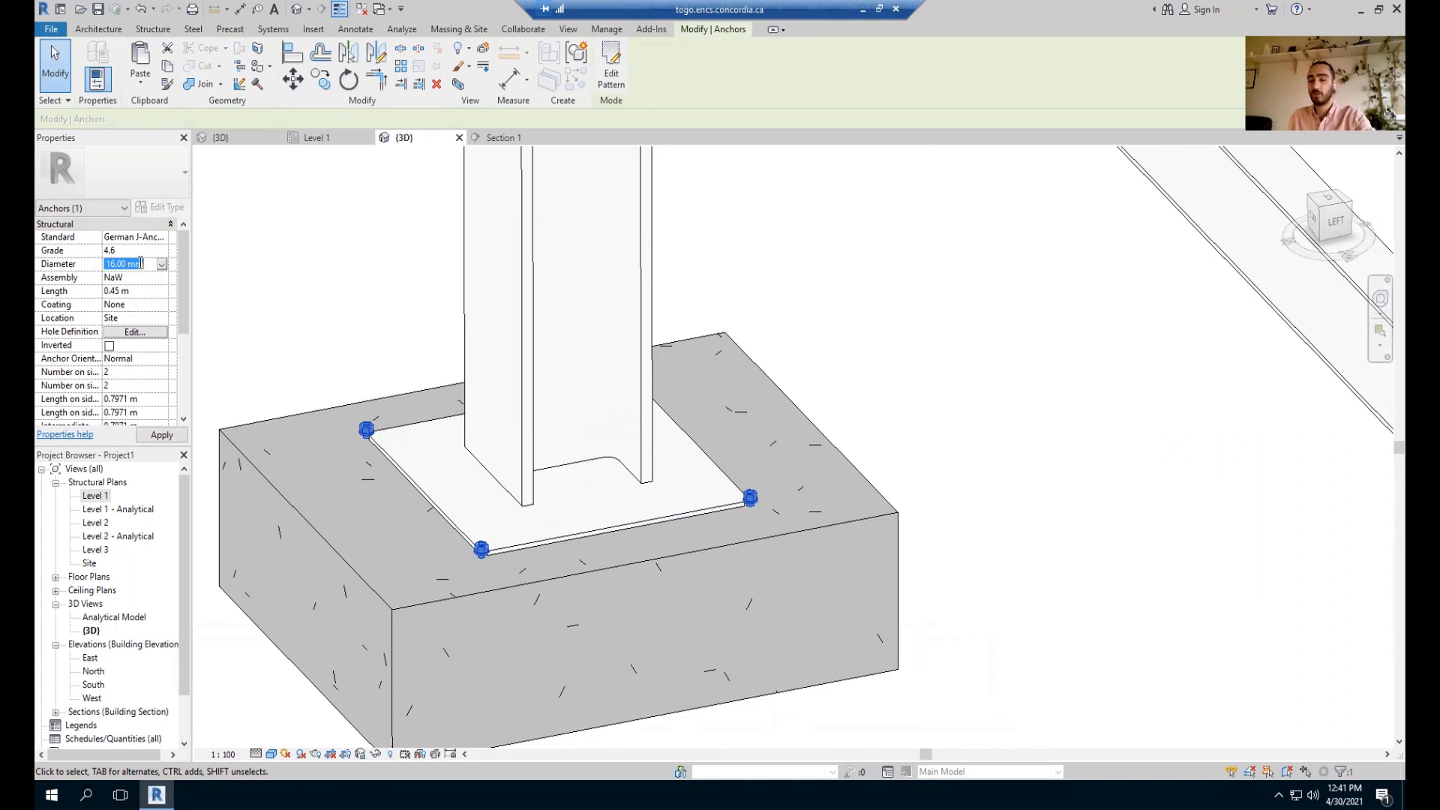
pyautogui.write('30')
pyautogui.press('Return')
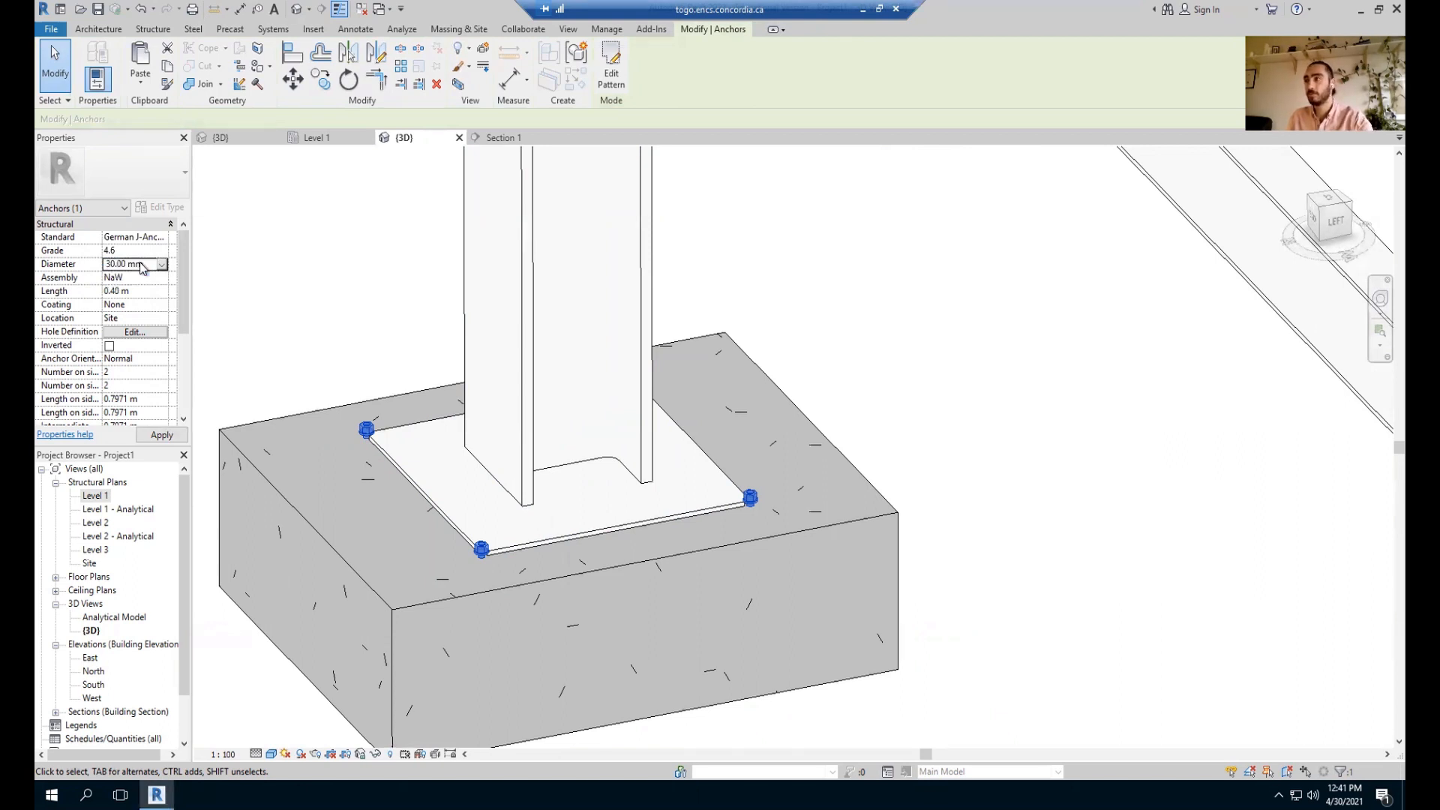
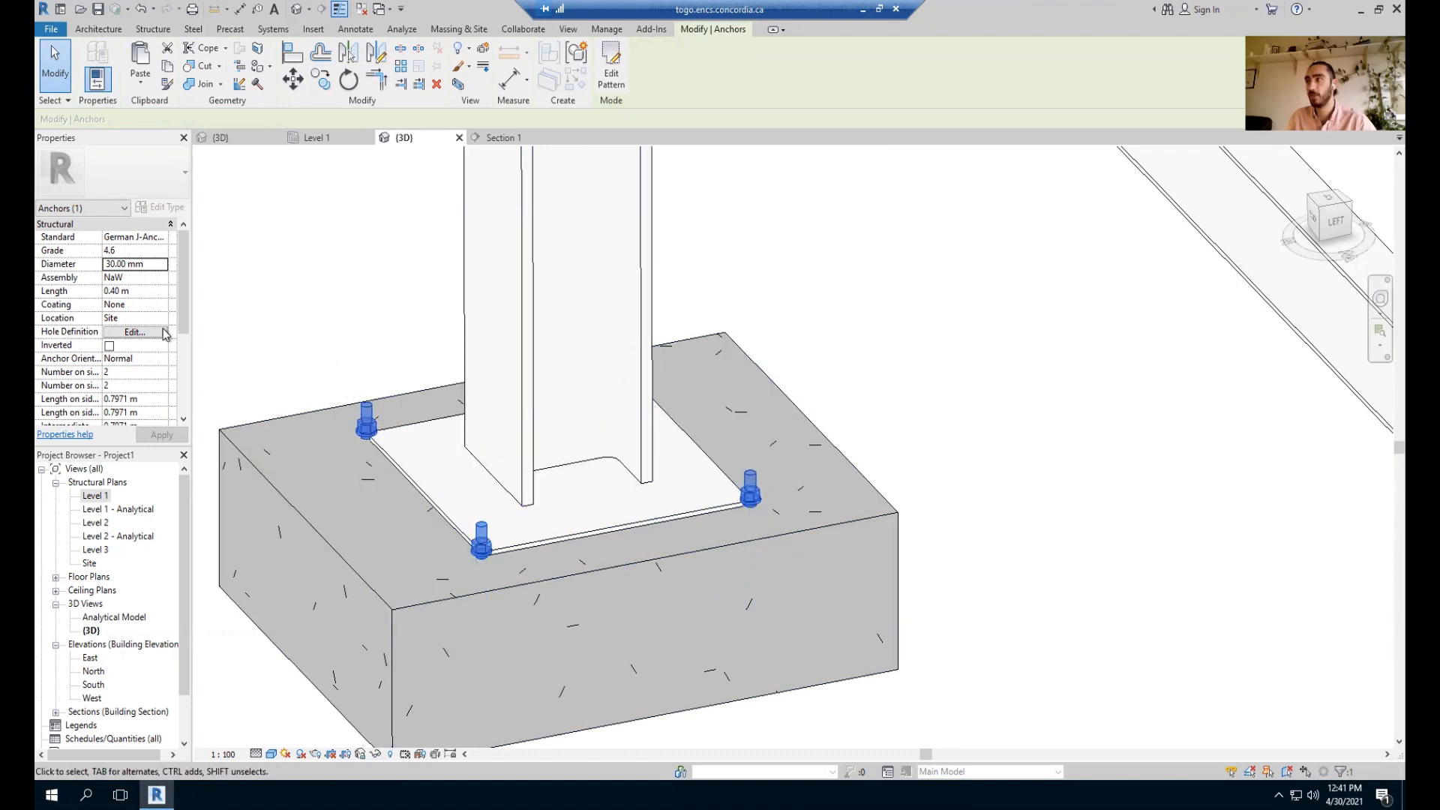
# Set the anchor pattern's length on both sides to 0.55 m.
pyautogui.scroll(-1, 116, 402)
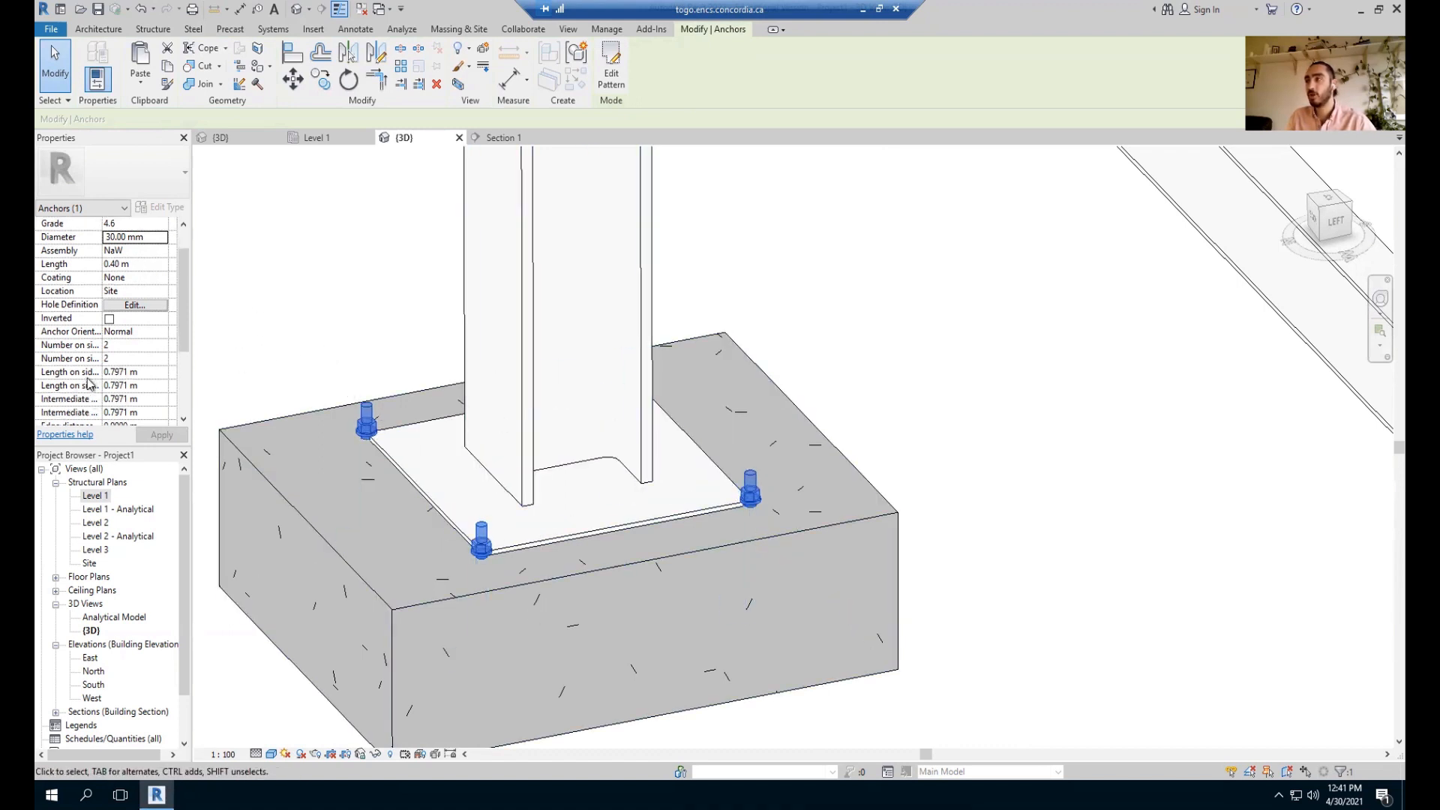
pyautogui.click(153, 373)
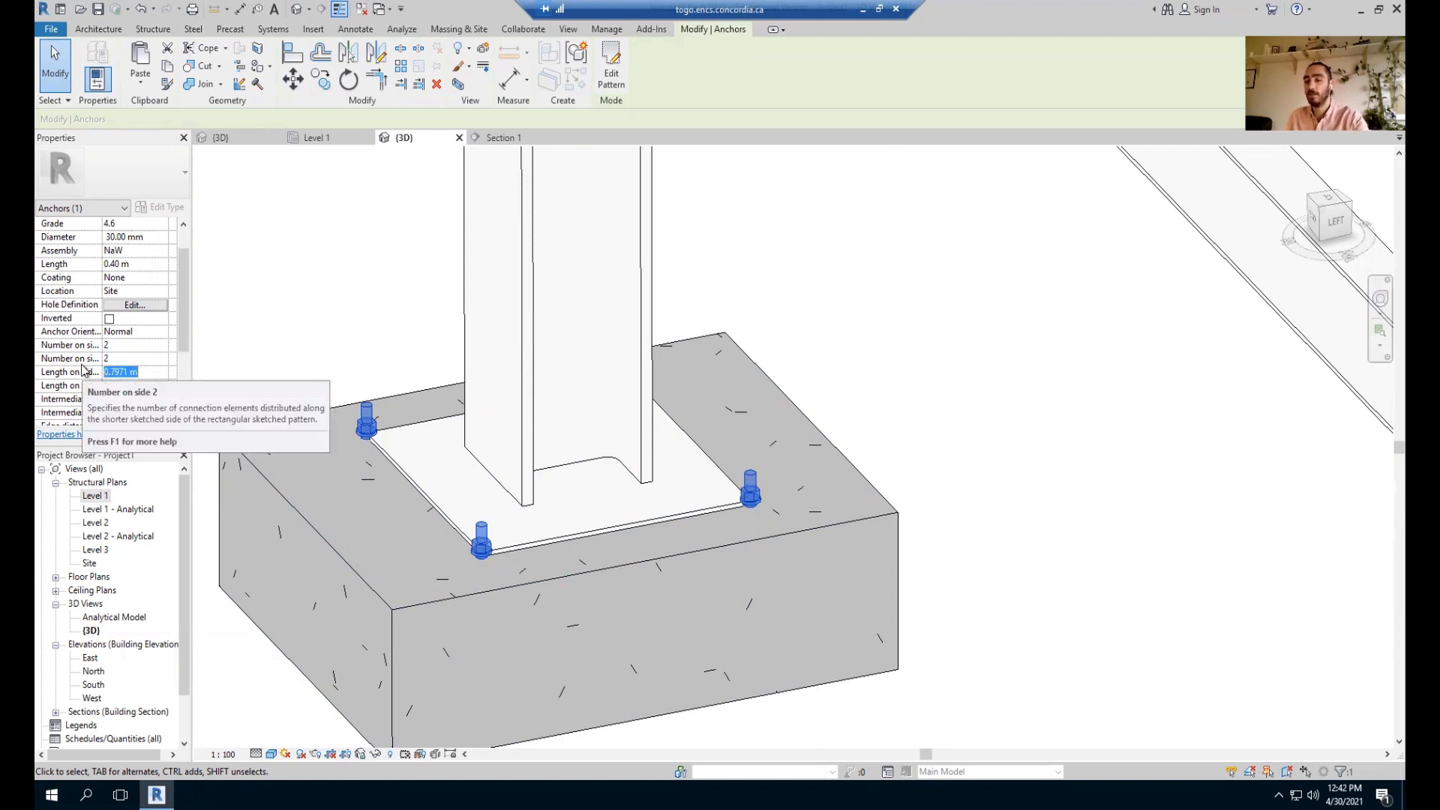
pyautogui.write('.55')
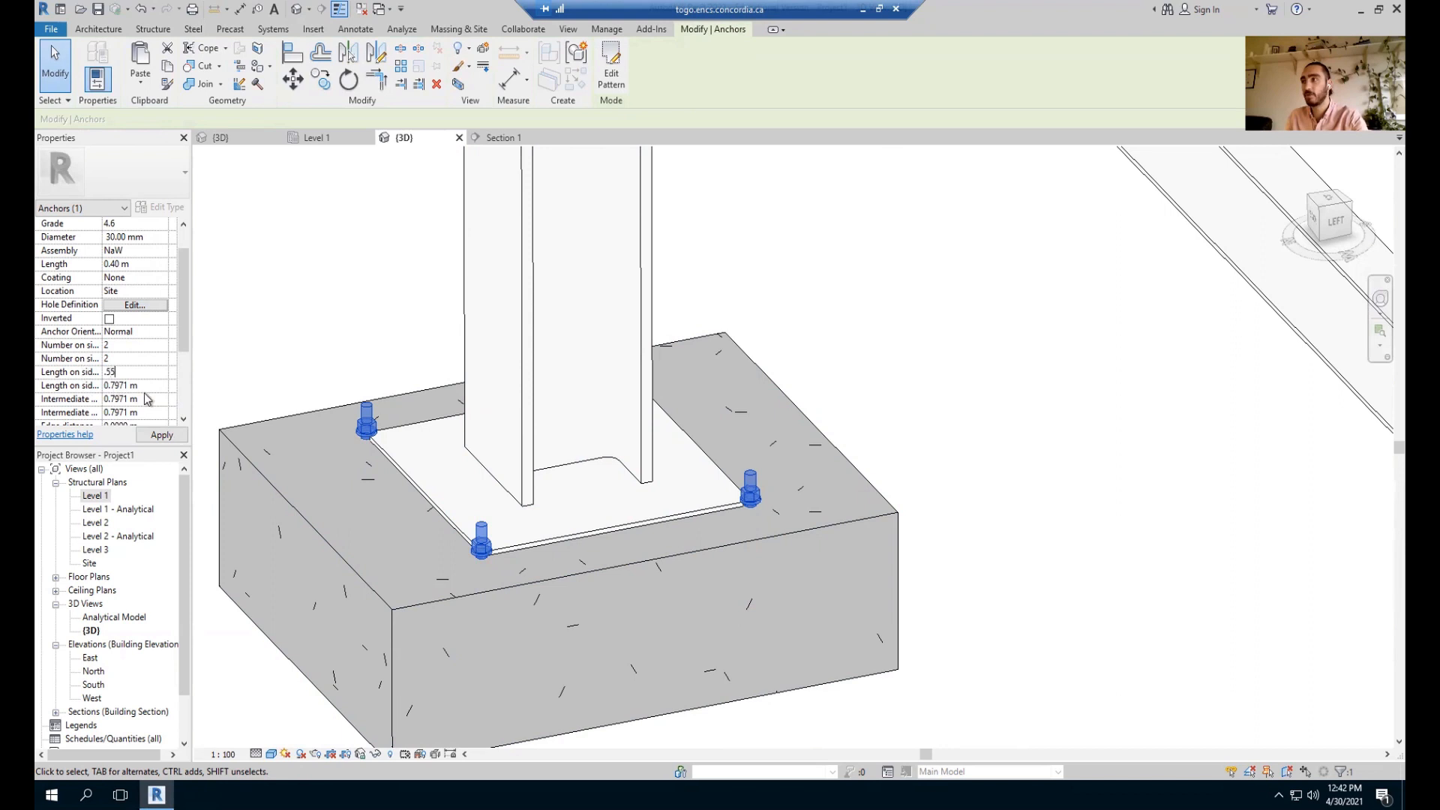
pyautogui.click(146, 385)
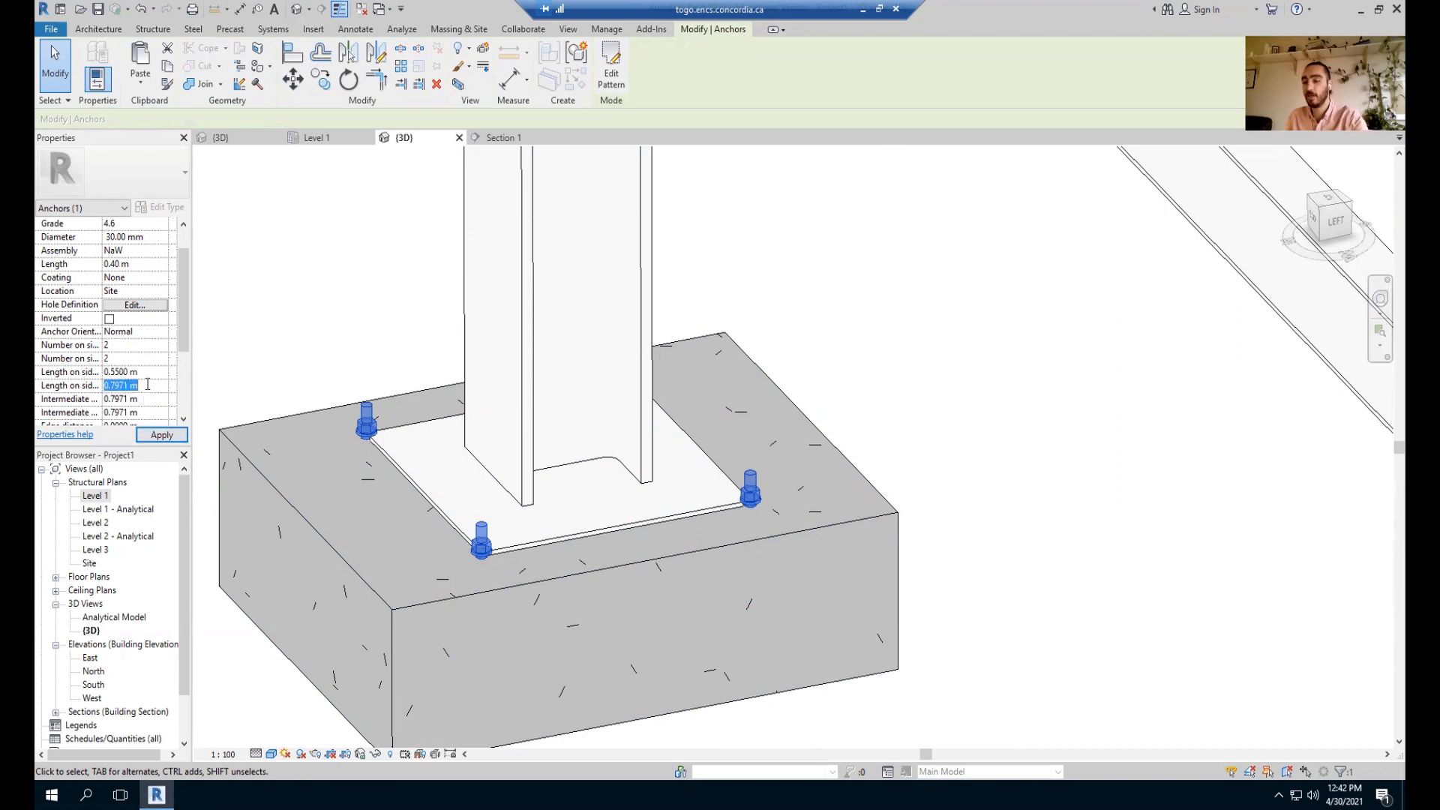
pyautogui.write('.55')
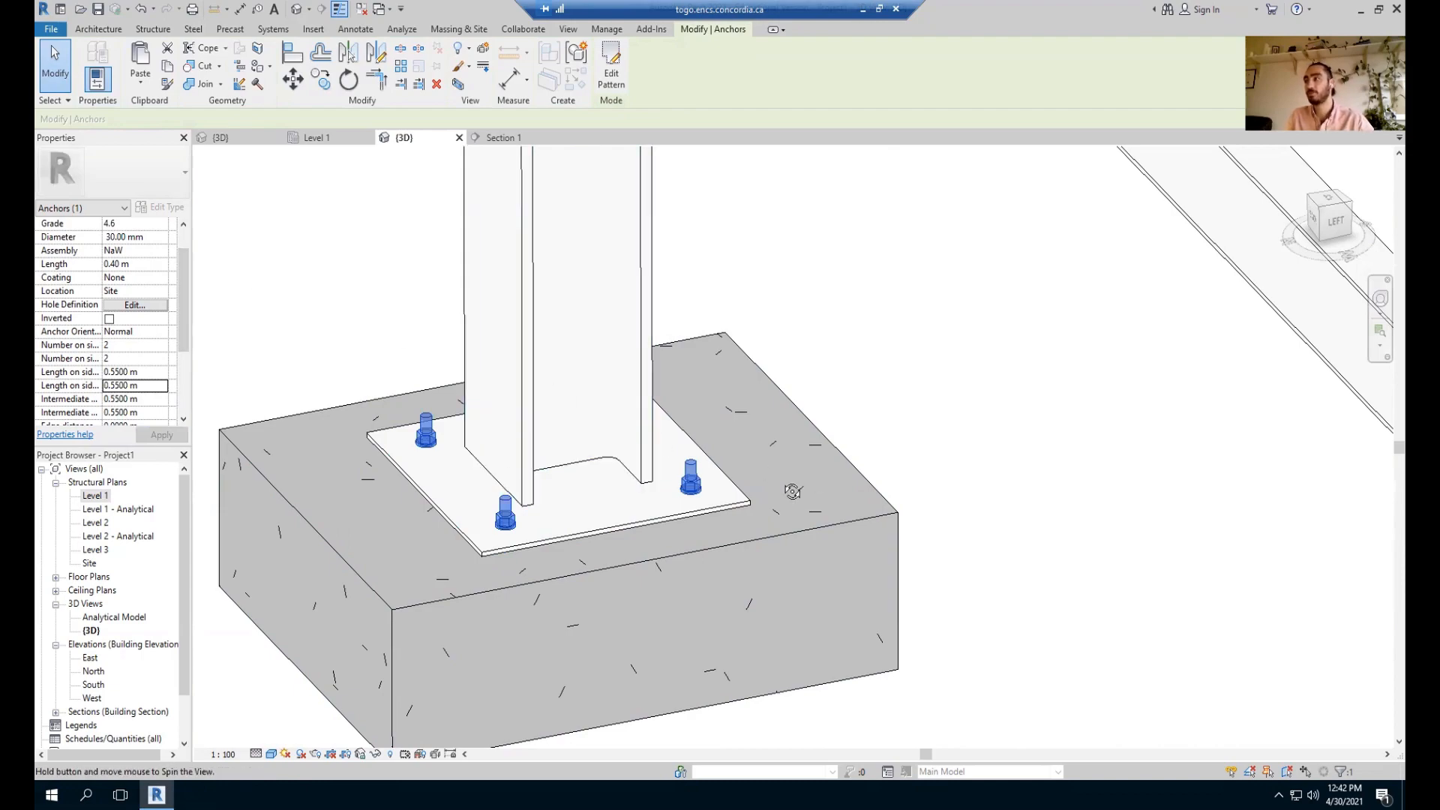
# Set the anchor orientation to Outside diagonal and deselect the anchors.
pyautogui.moveTo(554, 393)
pyautogui.keyDown('shift'); pyautogui.mouseDown(button='middle')
pyautogui.moveTo(713, 498)
pyautogui.moveTo(646, 437)
pyautogui.moveTo(796, 452)
pyautogui.moveTo(389, 421)
pyautogui.mouseUp(button='middle'); pyautogui.keyUp('shift')
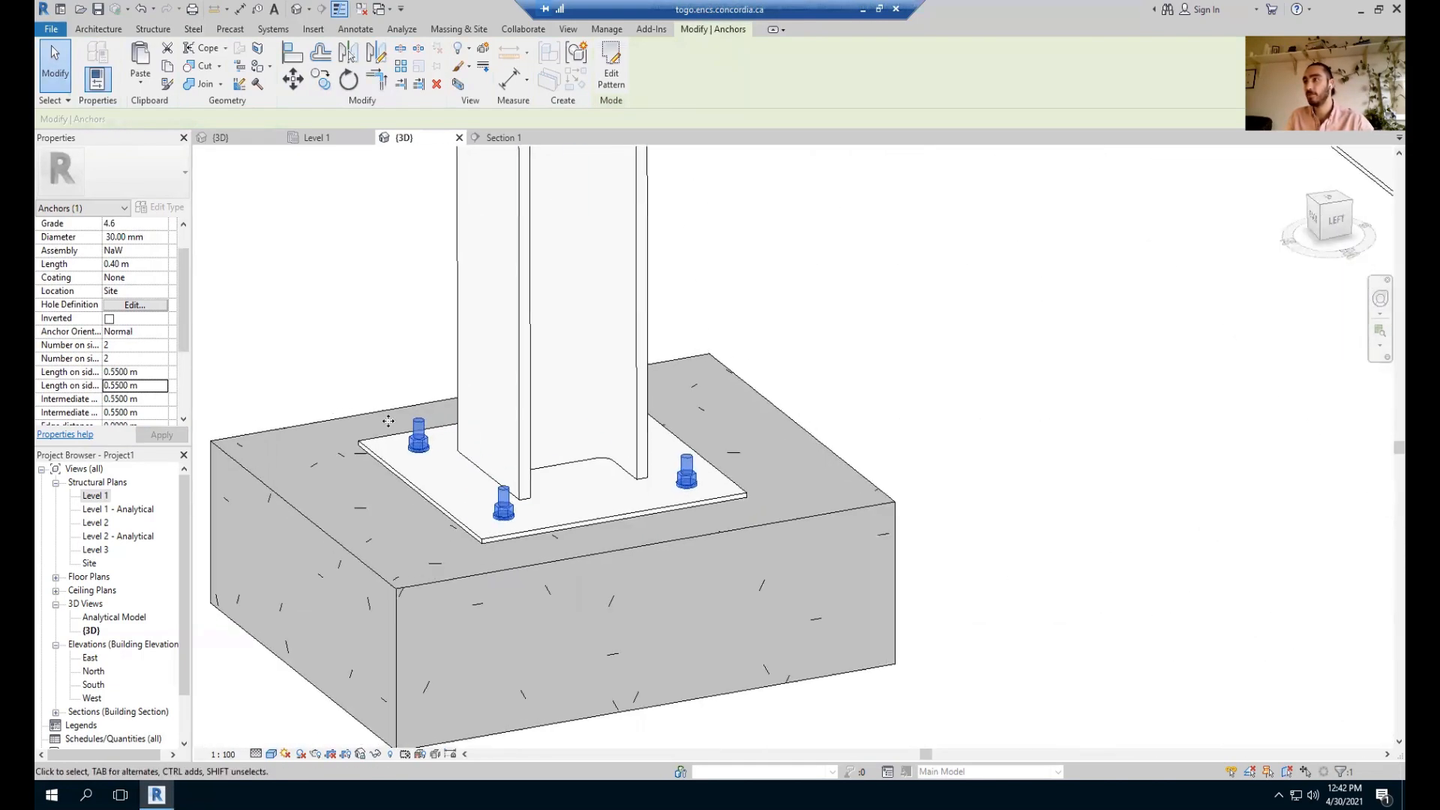
pyautogui.scroll(-3, 123, 390)
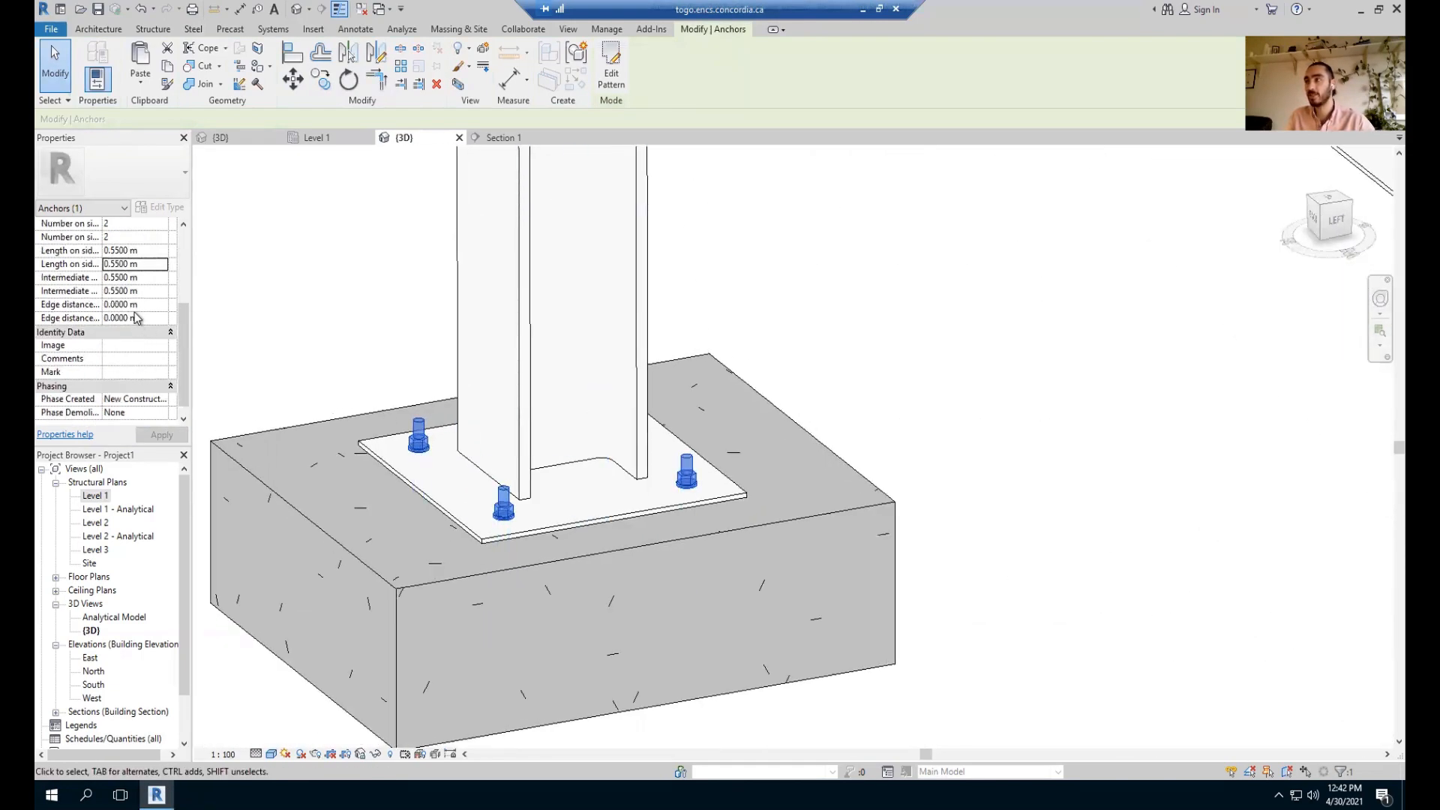
pyautogui.scroll(2, 144, 296)
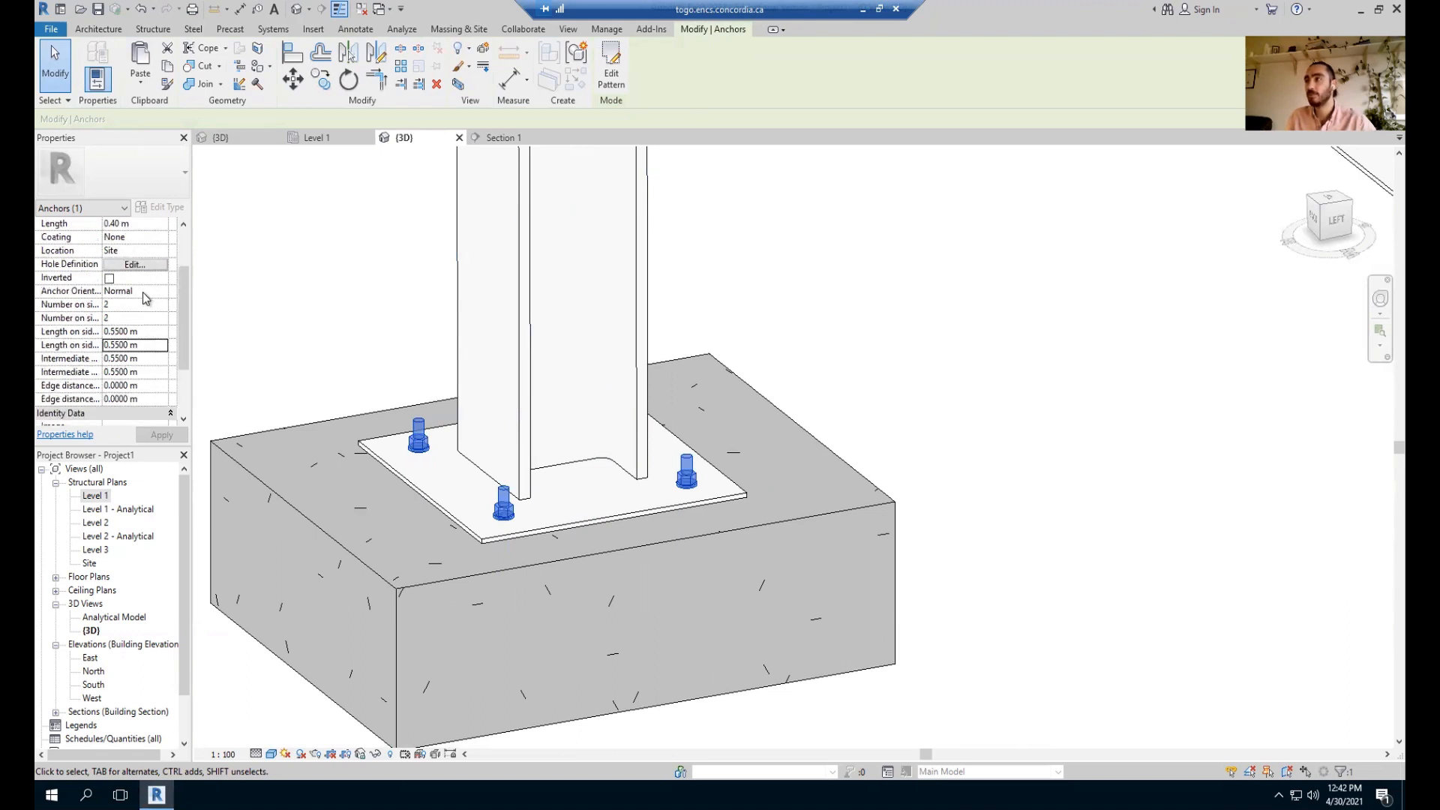
pyautogui.click(162, 295)
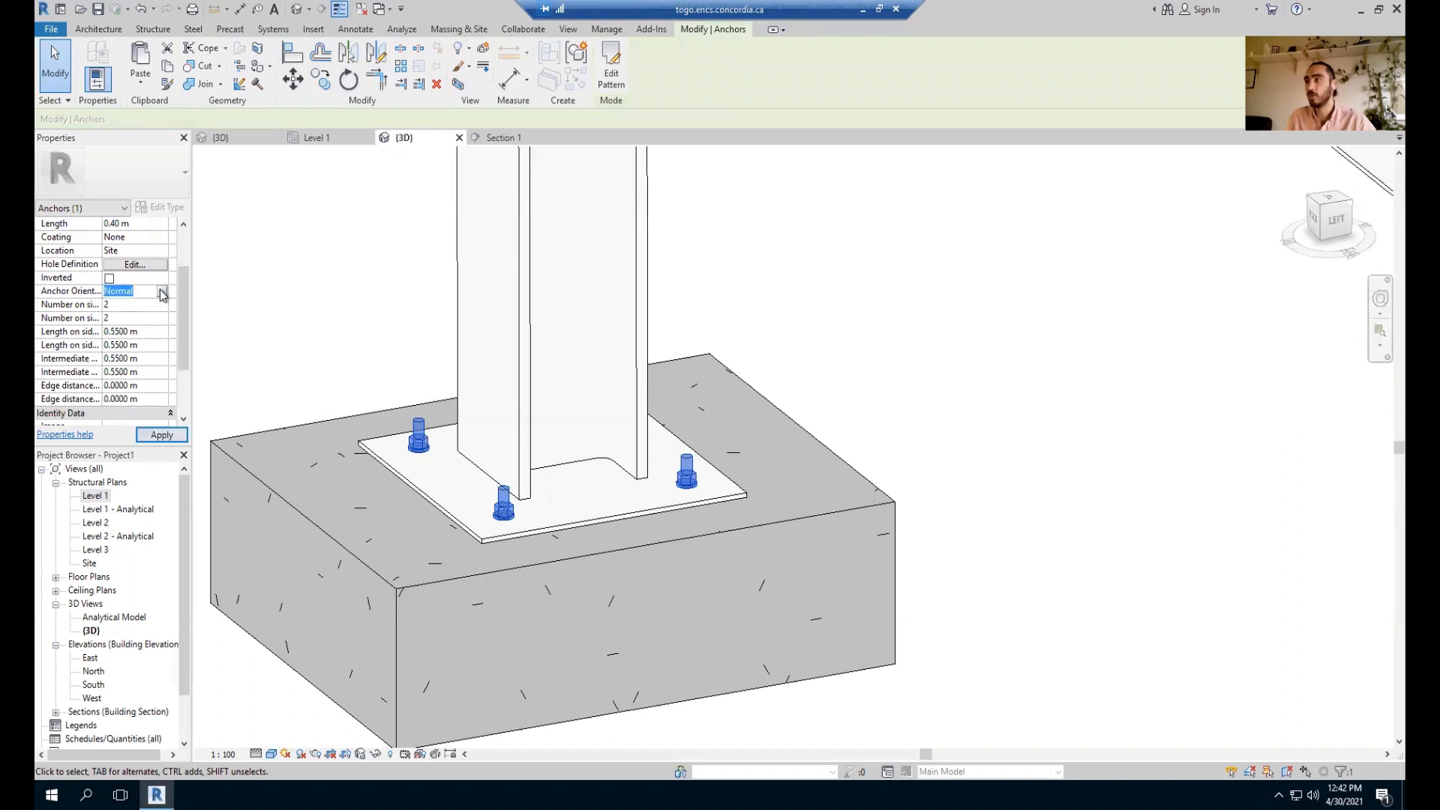
pyautogui.click(163, 294)
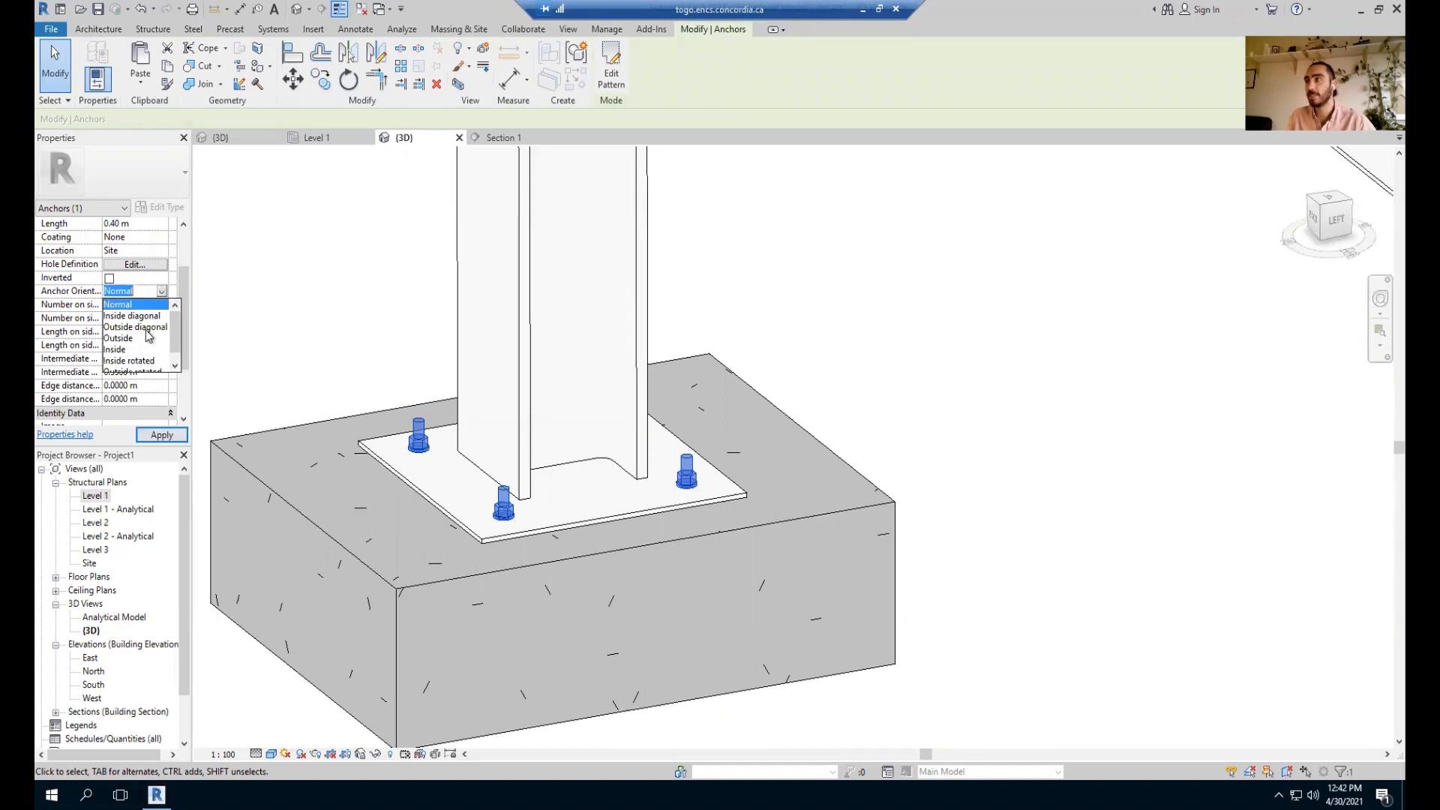
pyautogui.click(147, 330)
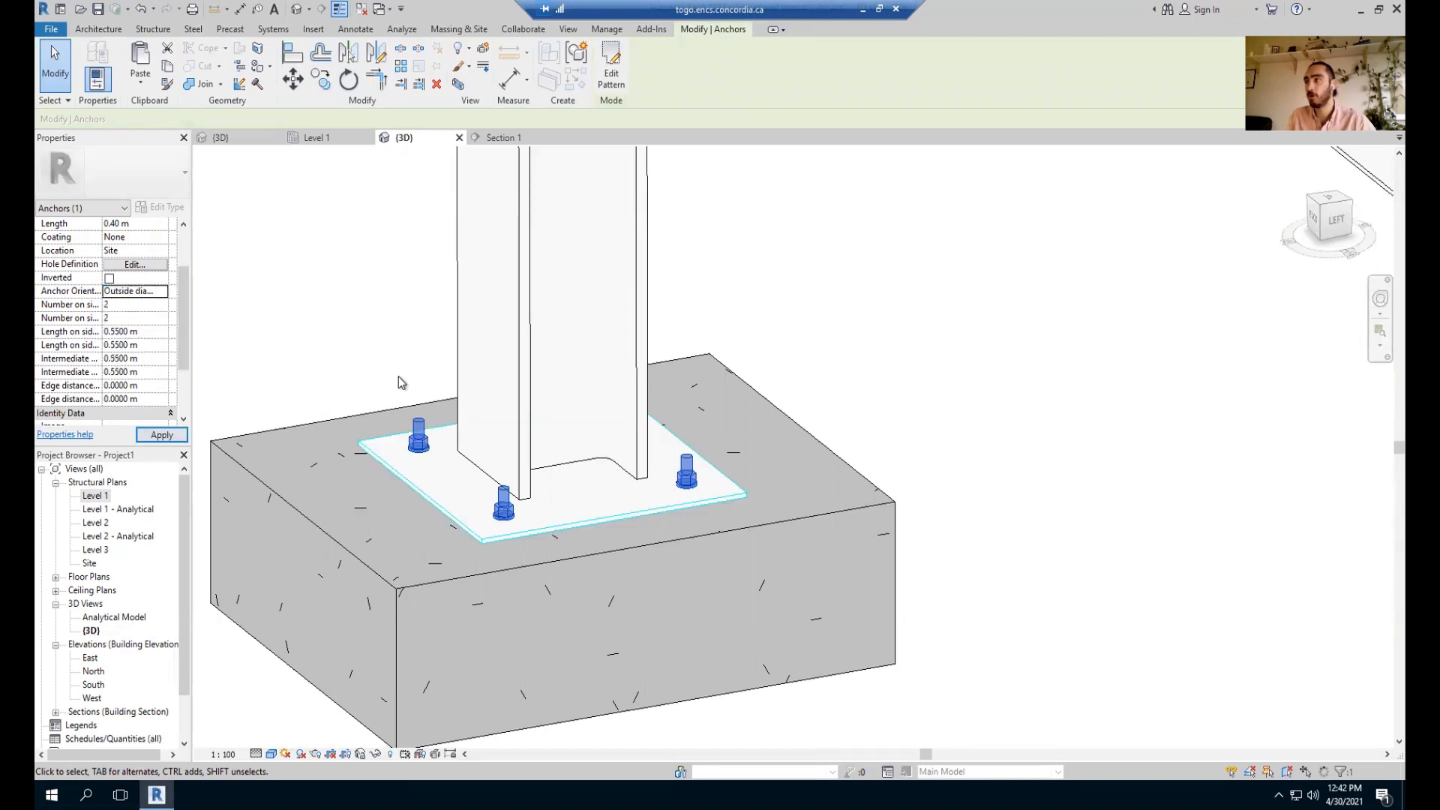
pyautogui.click(438, 584)
pyautogui.keyDown('shift'); pyautogui.moveTo(438, 583); pyautogui.dragTo(702, 471, button='middle'); pyautogui.keyUp('shift')
pyautogui.keyDown('shift'); pyautogui.moveTo(792, 488); pyautogui.dragTo(570, 484, button='middle'); pyautogui.keyUp('shift')
pyautogui.press('Escape')
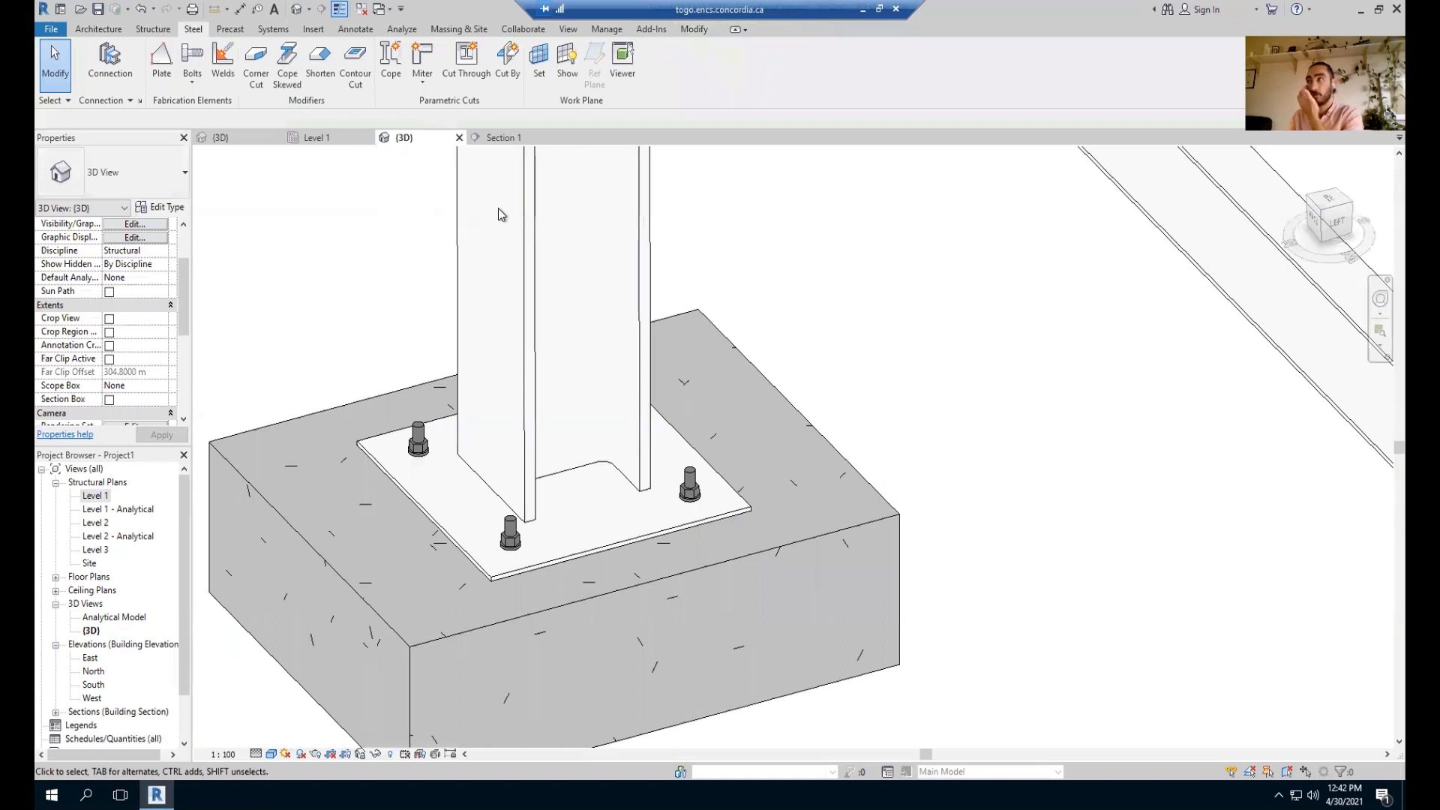
# In the Level 1 plan, draw a vertical reference plane upward from the upper-right corner of the column's top flange.
pyautogui.click(309, 133)
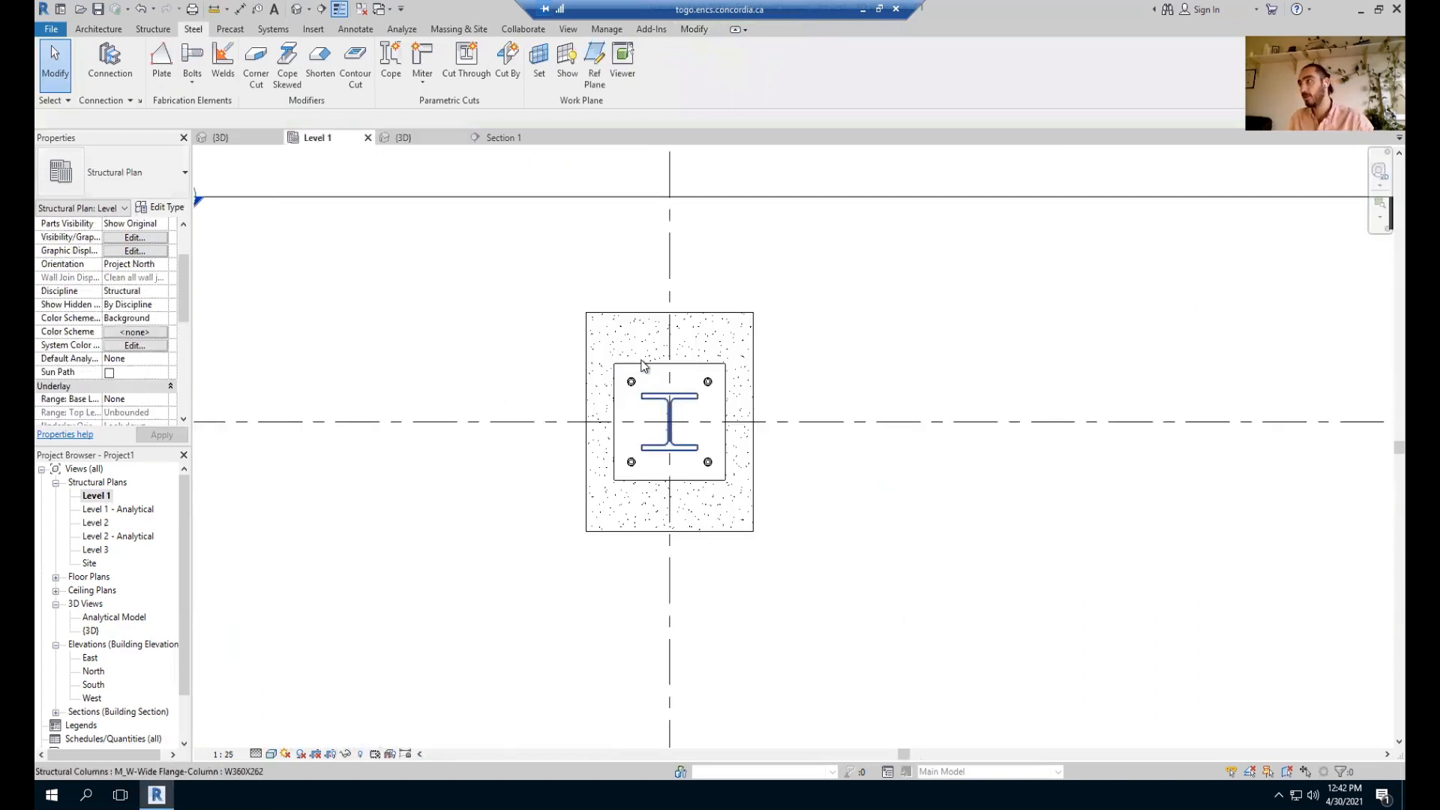
pyautogui.scroll(5, 660, 354)
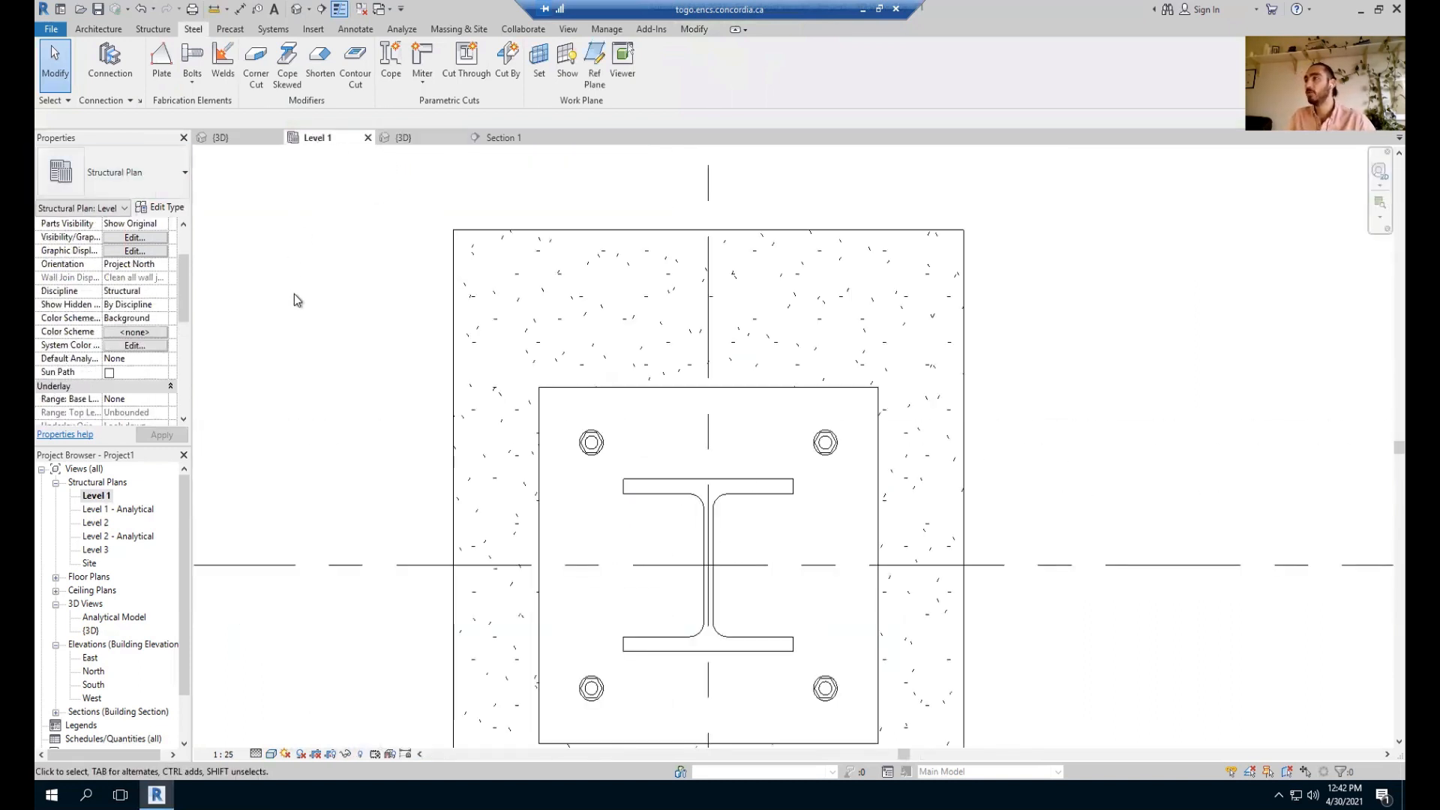
pyautogui.scroll(-4, 647, 526)
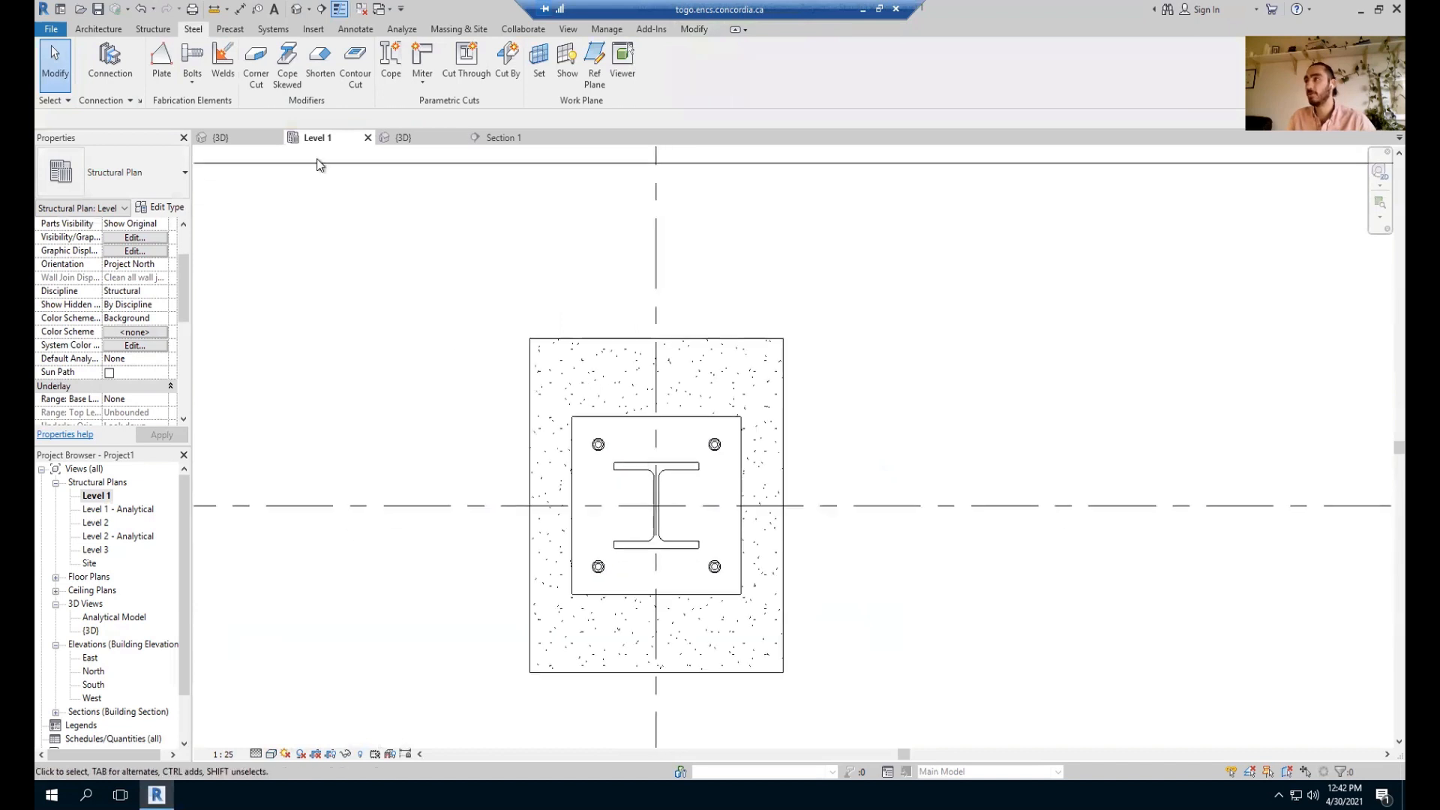
pyautogui.click(595, 69)
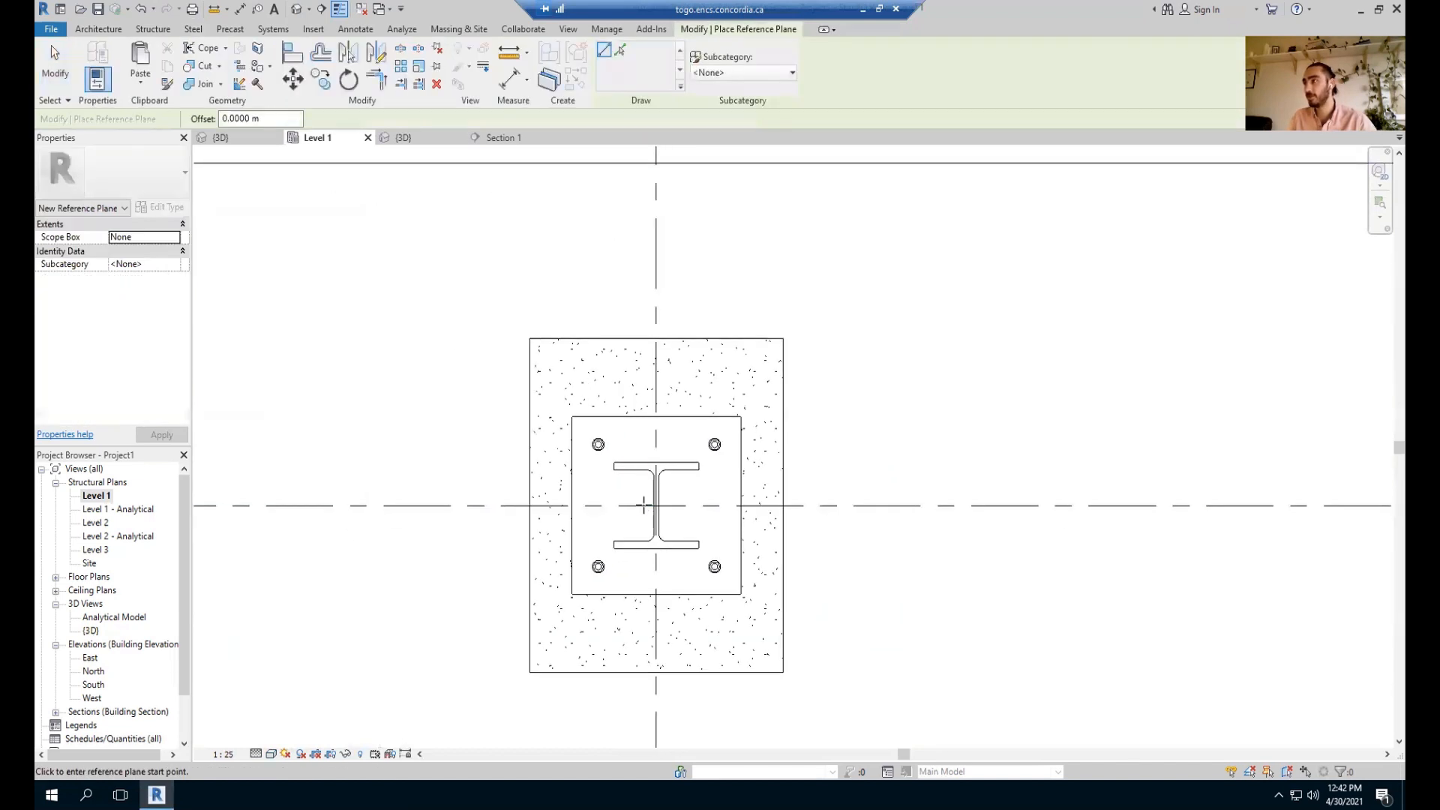
pyautogui.scroll(4, 709, 457)
pyautogui.moveTo(664, 553); pyautogui.dragTo(643, 402, button='middle')
pyautogui.scroll(5, 668, 398)
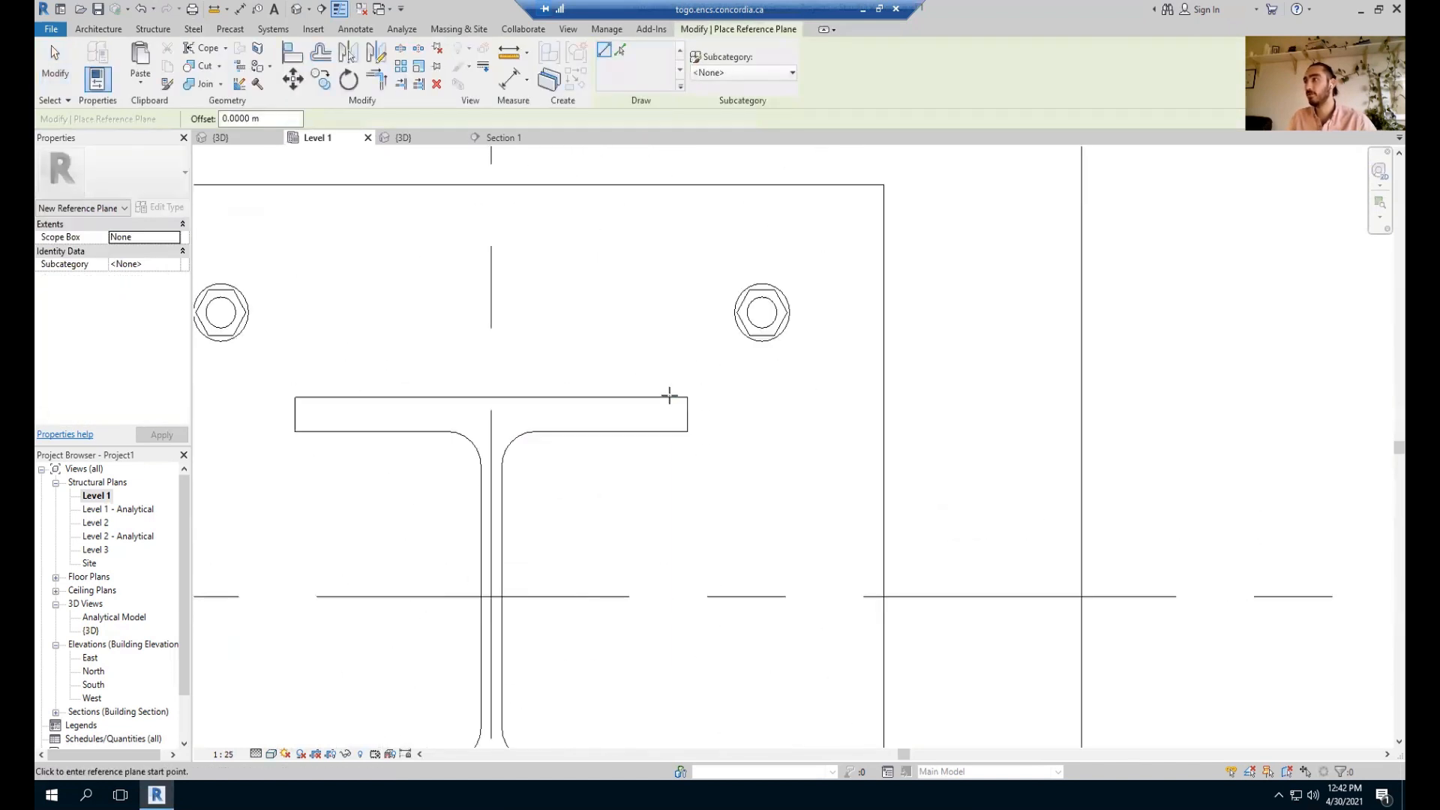
pyautogui.scroll(-3, 688, 396)
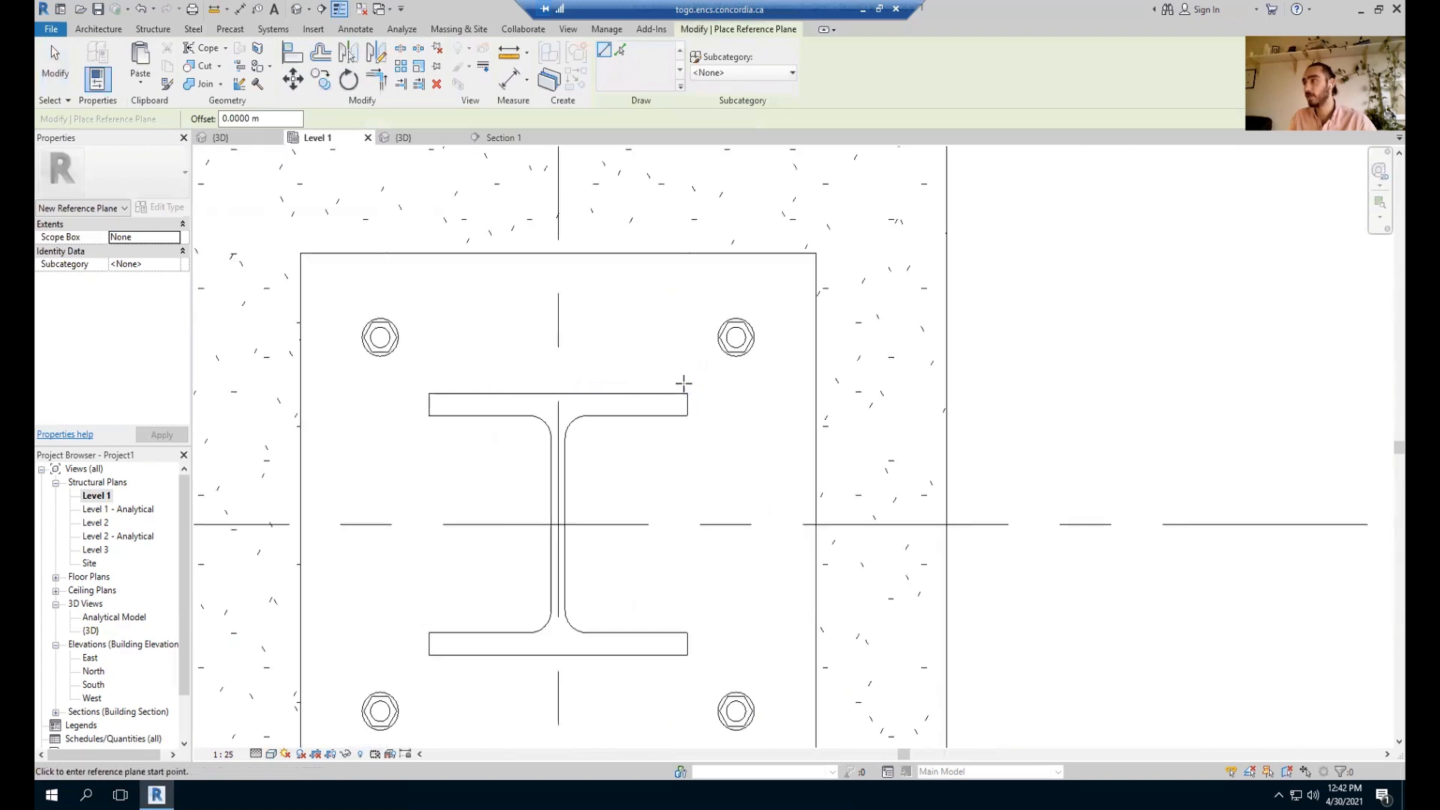
pyautogui.scroll(3, 691, 402)
pyautogui.click(690, 403)
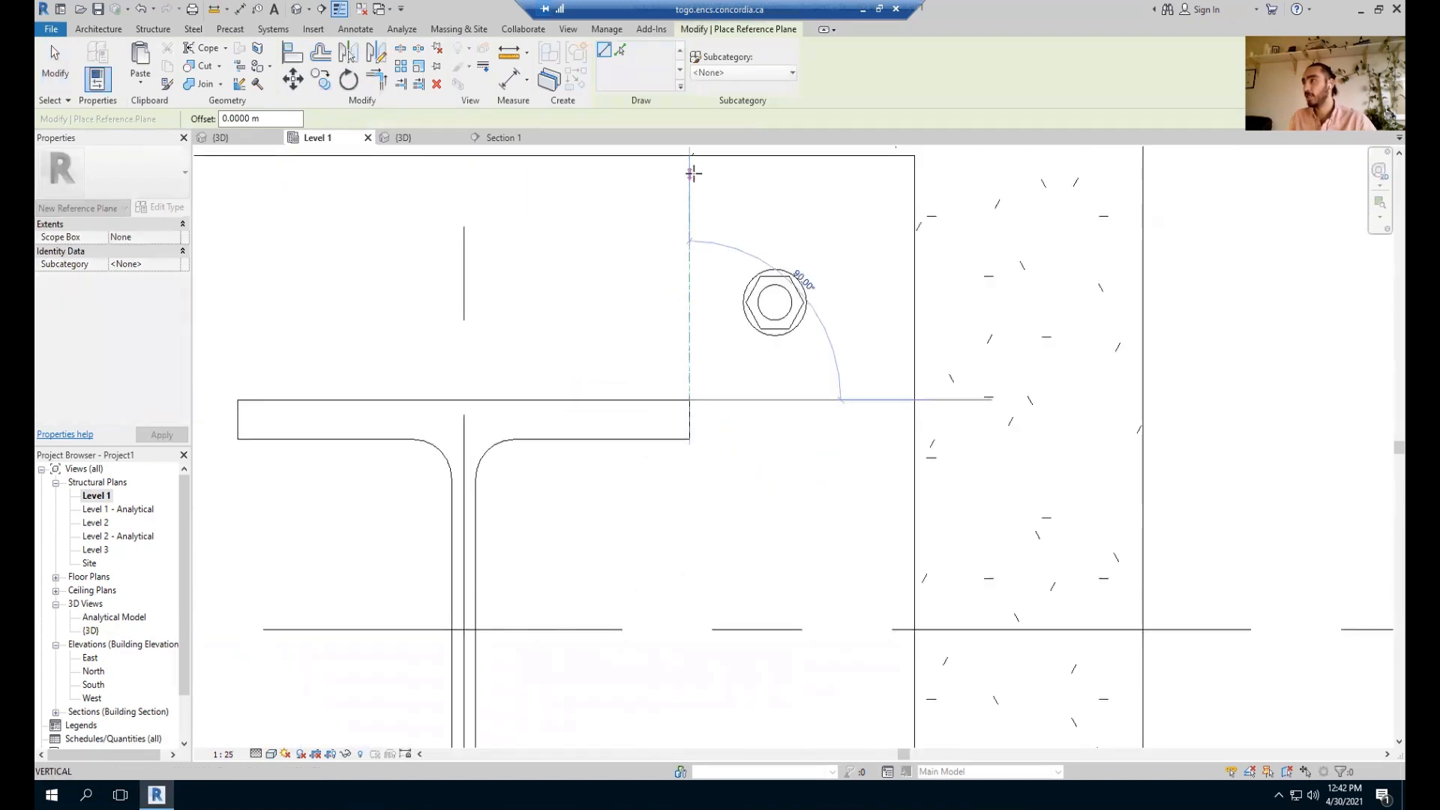
pyautogui.click(693, 173)
# Draw a second vertical reference plane upward from the upper-left corner of the column's top flange.
pyautogui.scroll(-2, 693, 174)
pyautogui.scroll(2, 452, 304)
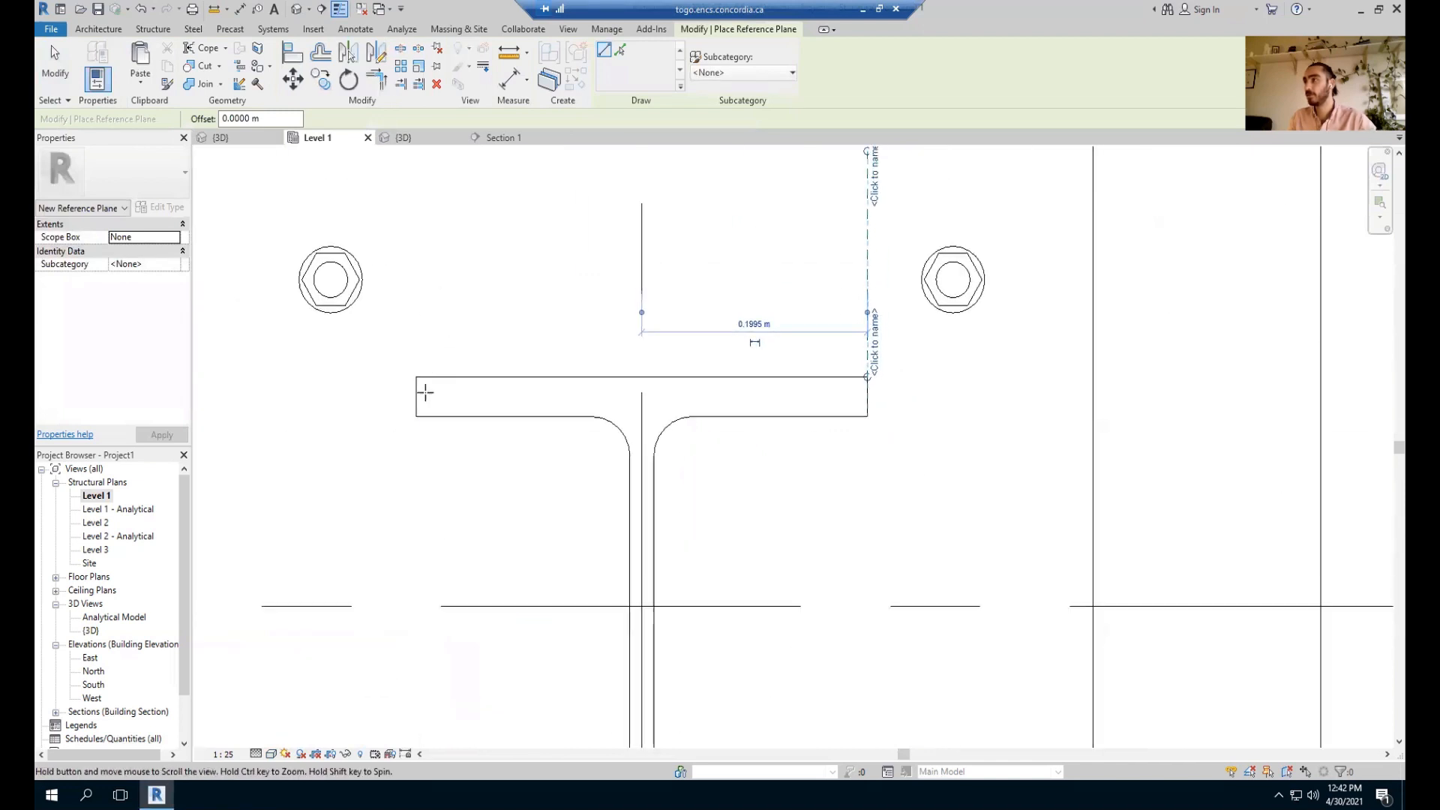
pyautogui.scroll(2, 421, 307)
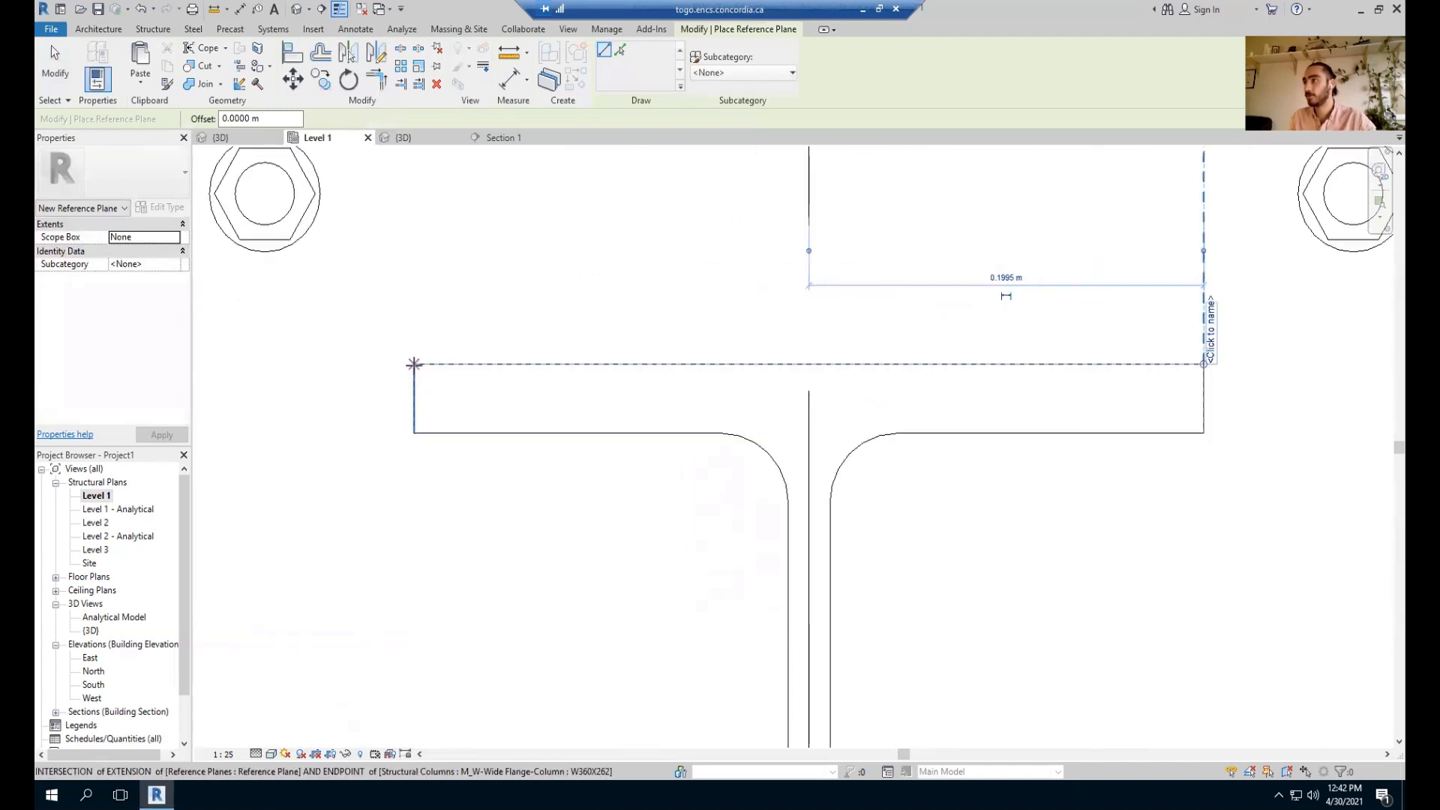
pyautogui.click(414, 364)
pyautogui.moveTo(420, 235); pyautogui.dragTo(412, 379, button='middle')
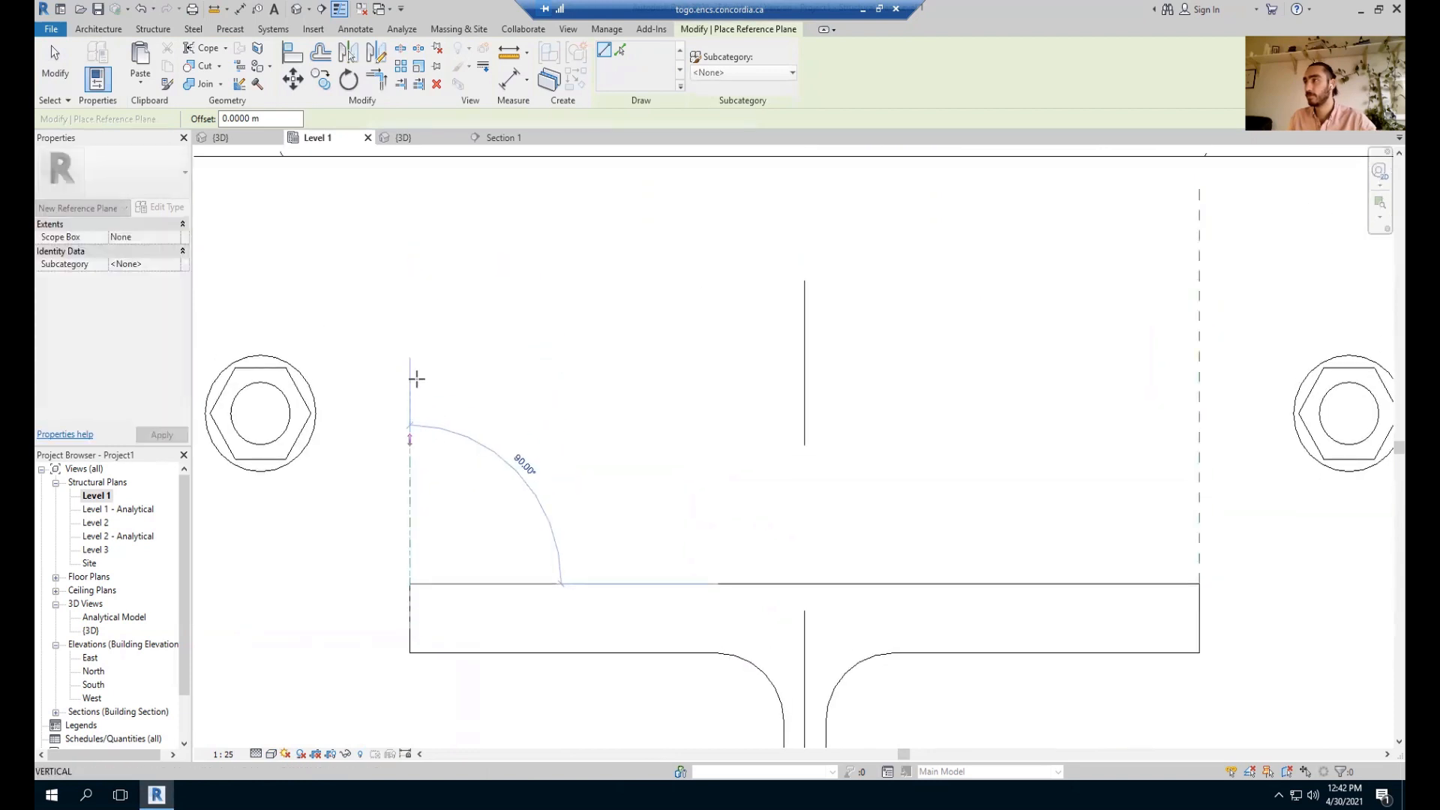
pyautogui.click(412, 291)
pyautogui.scroll(-2, 415, 297)
pyautogui.scroll(-2, 417, 315)
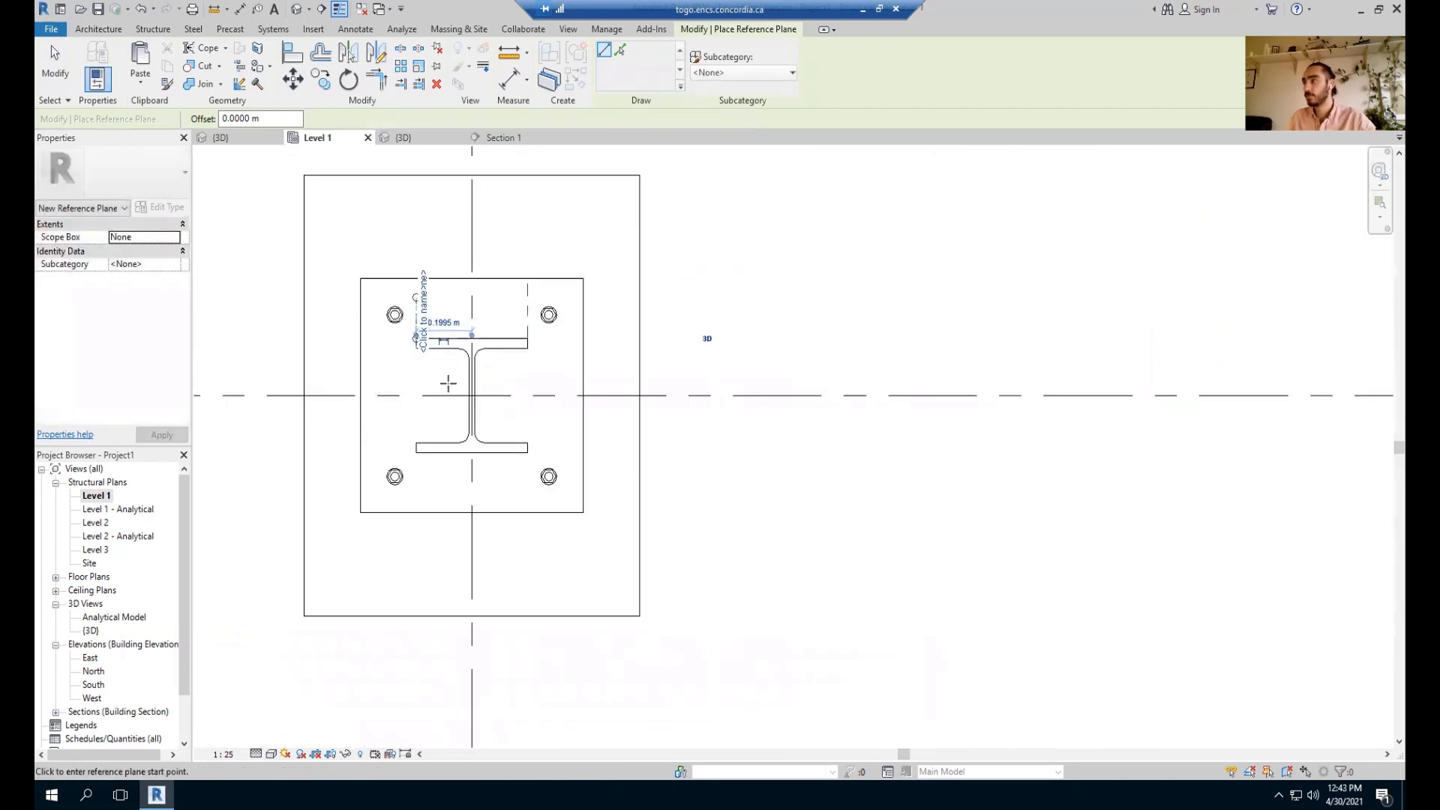
pyautogui.scroll(3, 524, 344)
pyautogui.scroll(3, 529, 353)
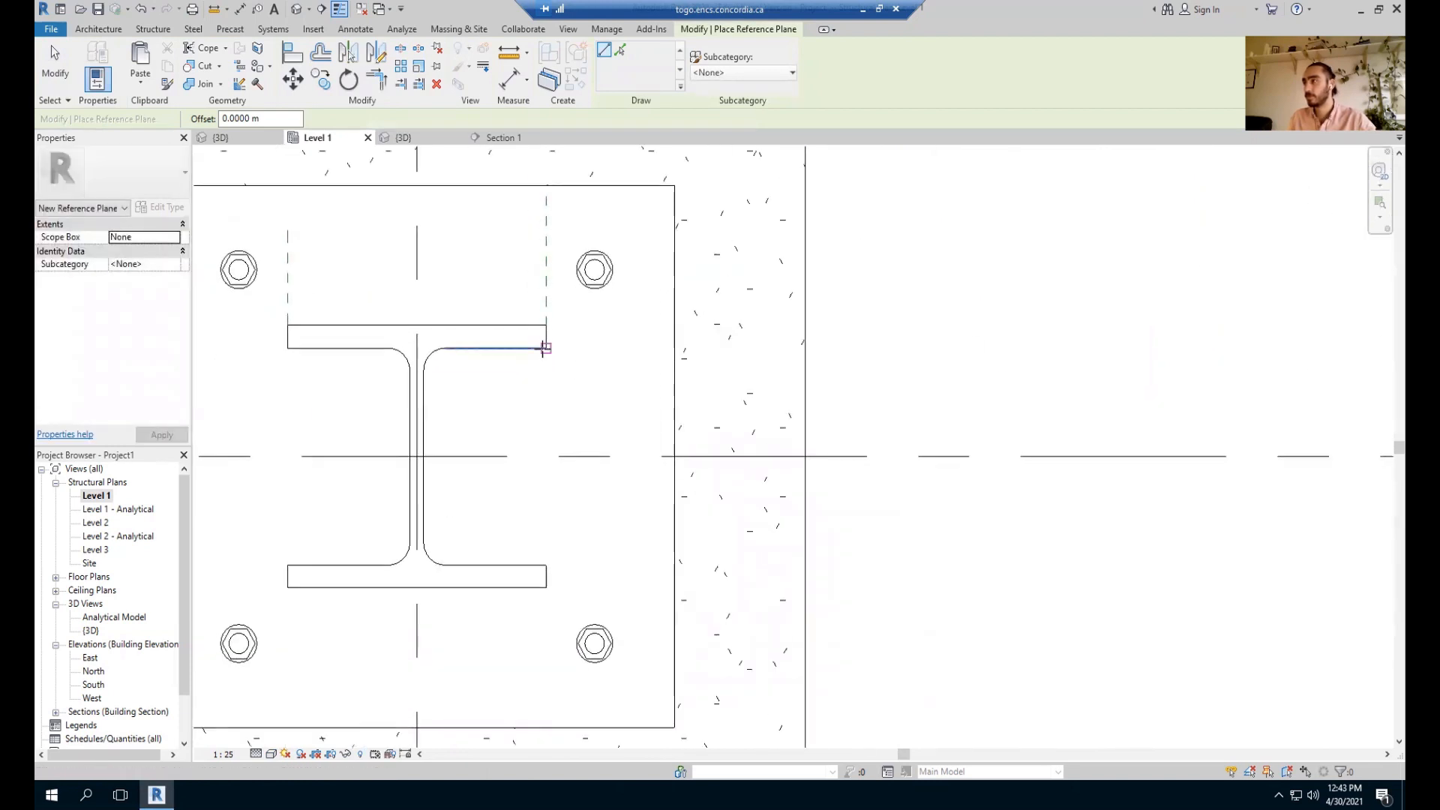
# Draw a horizontal reference plane outward to the right from the upper-right corner of the column's top flange.
pyautogui.click(548, 307)
pyautogui.click(685, 307)
pyautogui.scroll(-3, 659, 364)
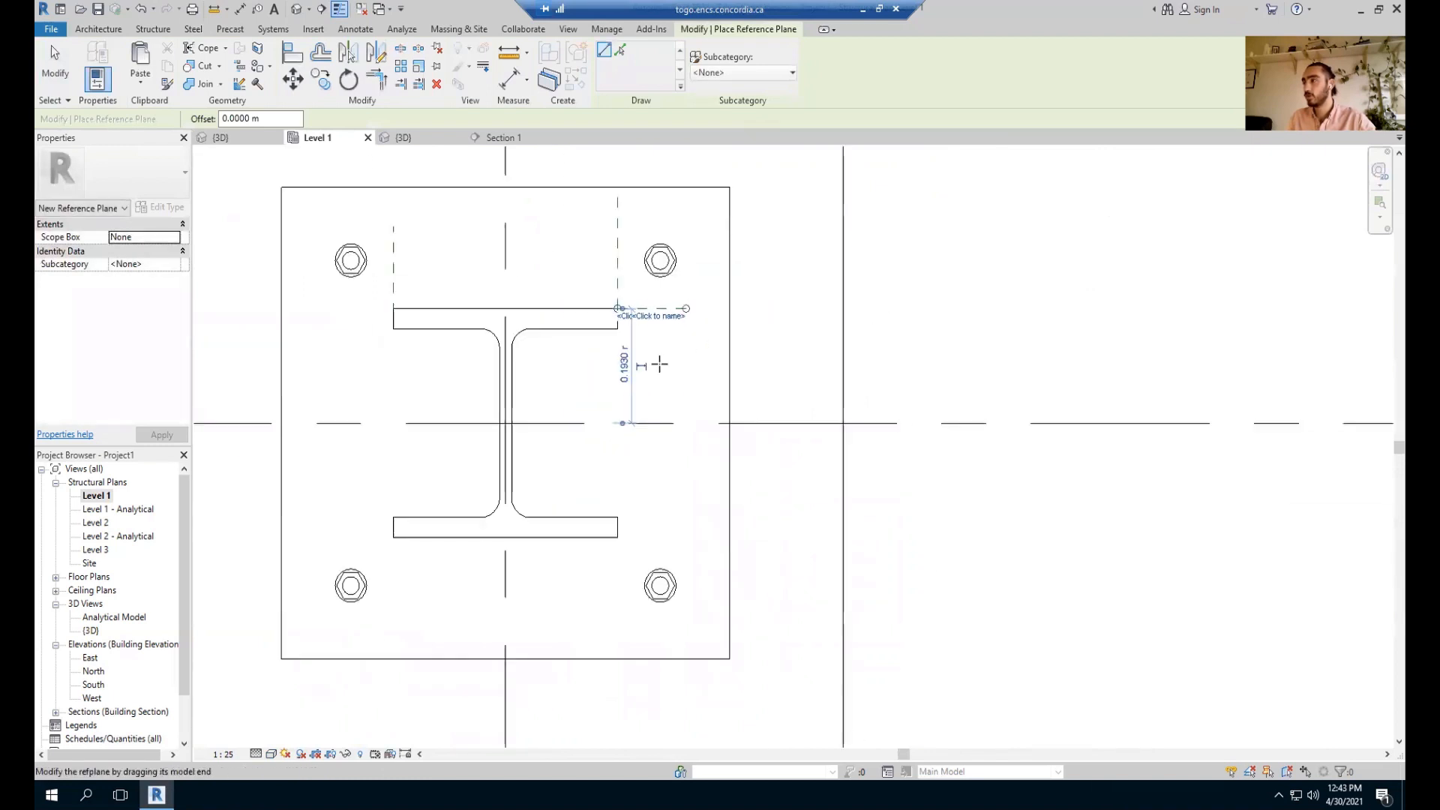
# Draw a second horizontal reference plane to the right from the lower-right corner of the column's bottom flange and finish placing planes.
pyautogui.scroll(5, 632, 550)
pyautogui.click(597, 525)
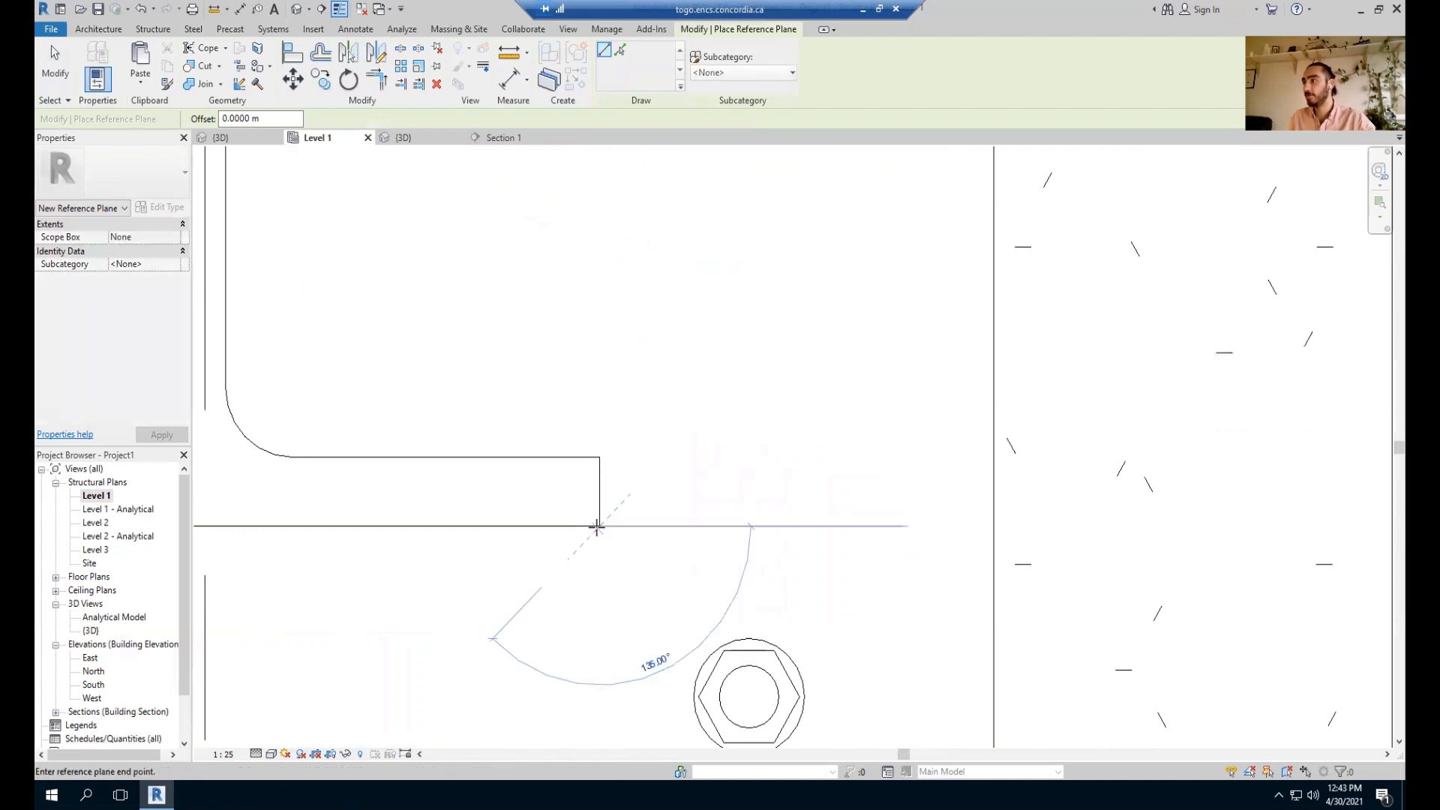
pyautogui.press('Escape')
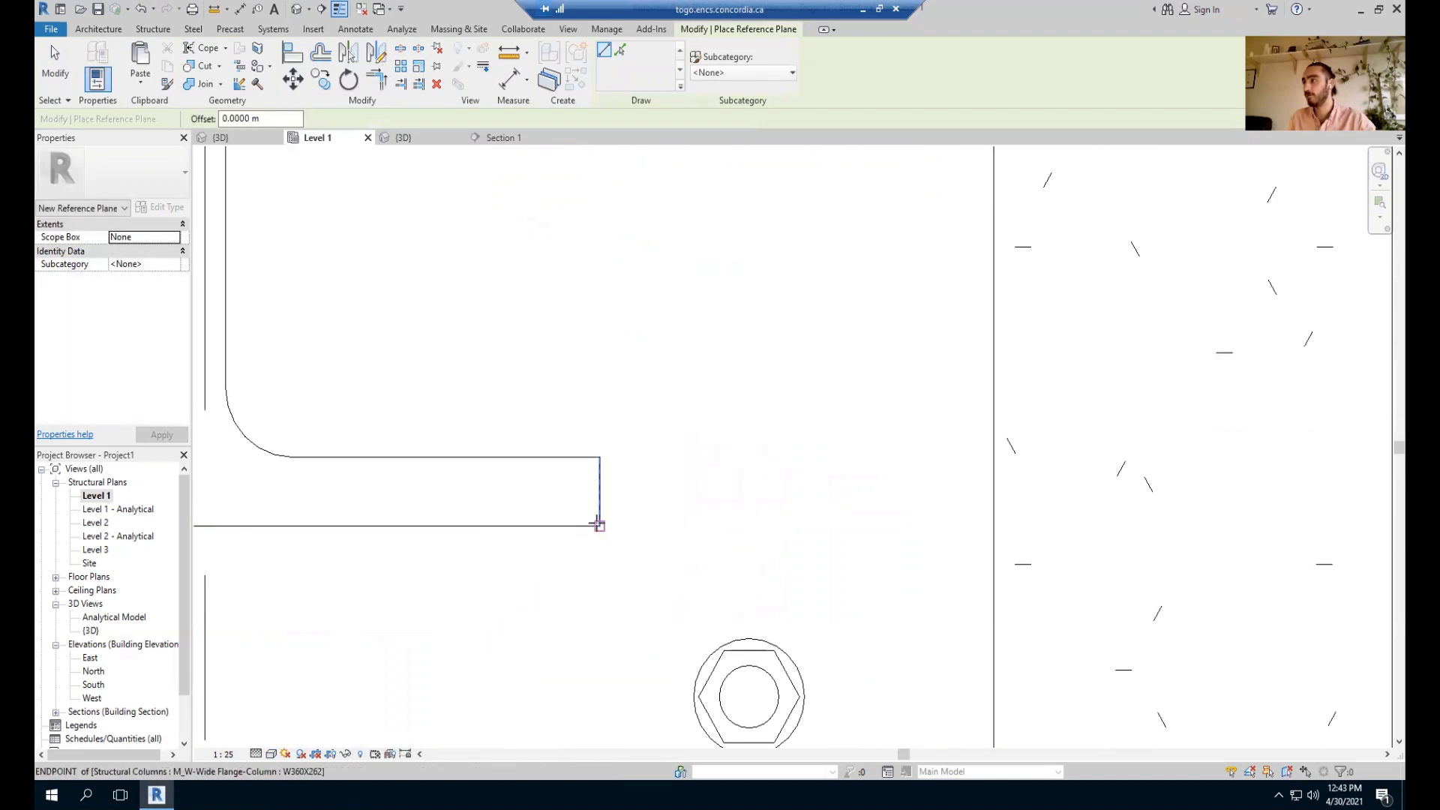
pyautogui.click(598, 525)
pyautogui.click(932, 525)
pyautogui.scroll(-2, 932, 525)
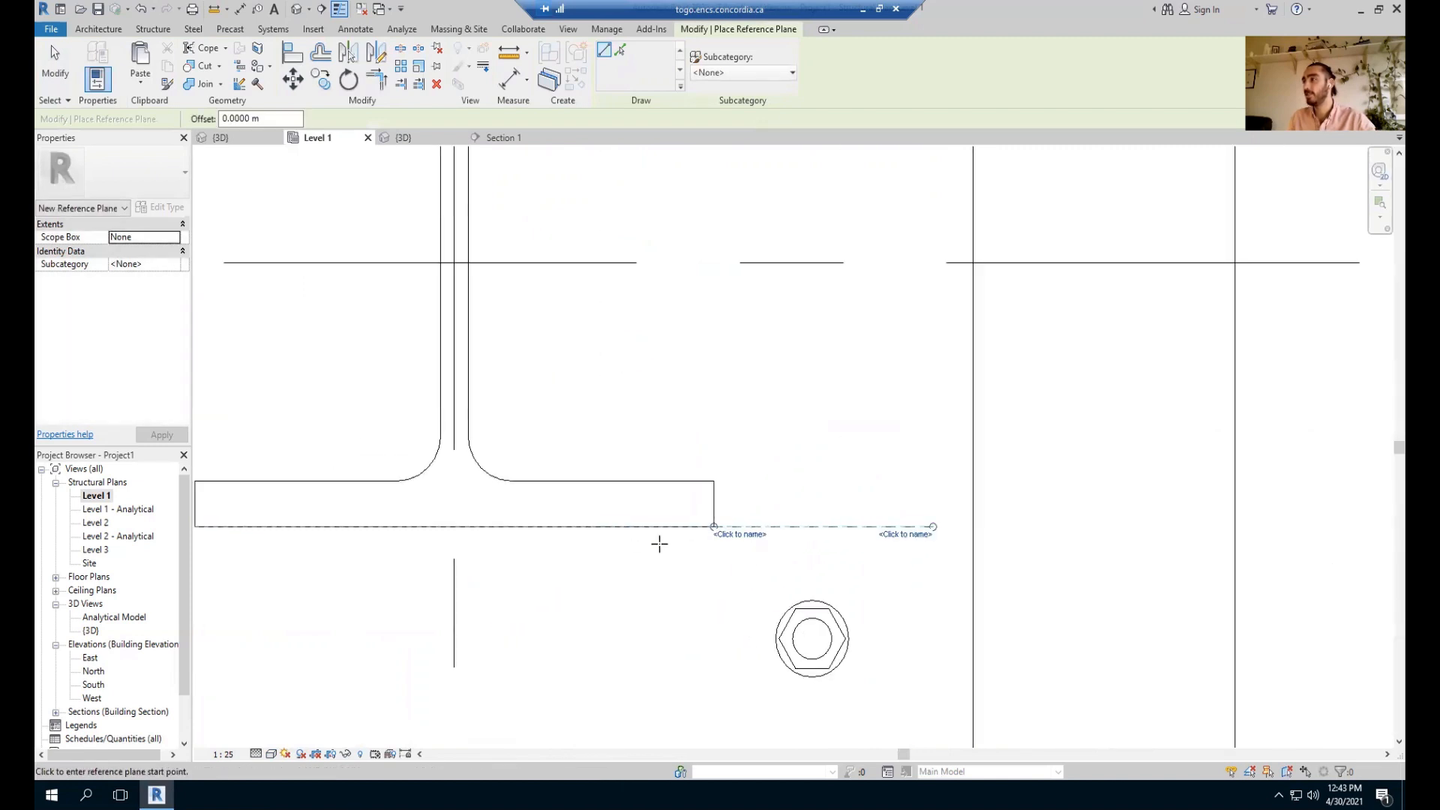
pyautogui.scroll(-3, 660, 544)
pyautogui.scroll(3, 605, 537)
pyautogui.scroll(-4, 840, 507)
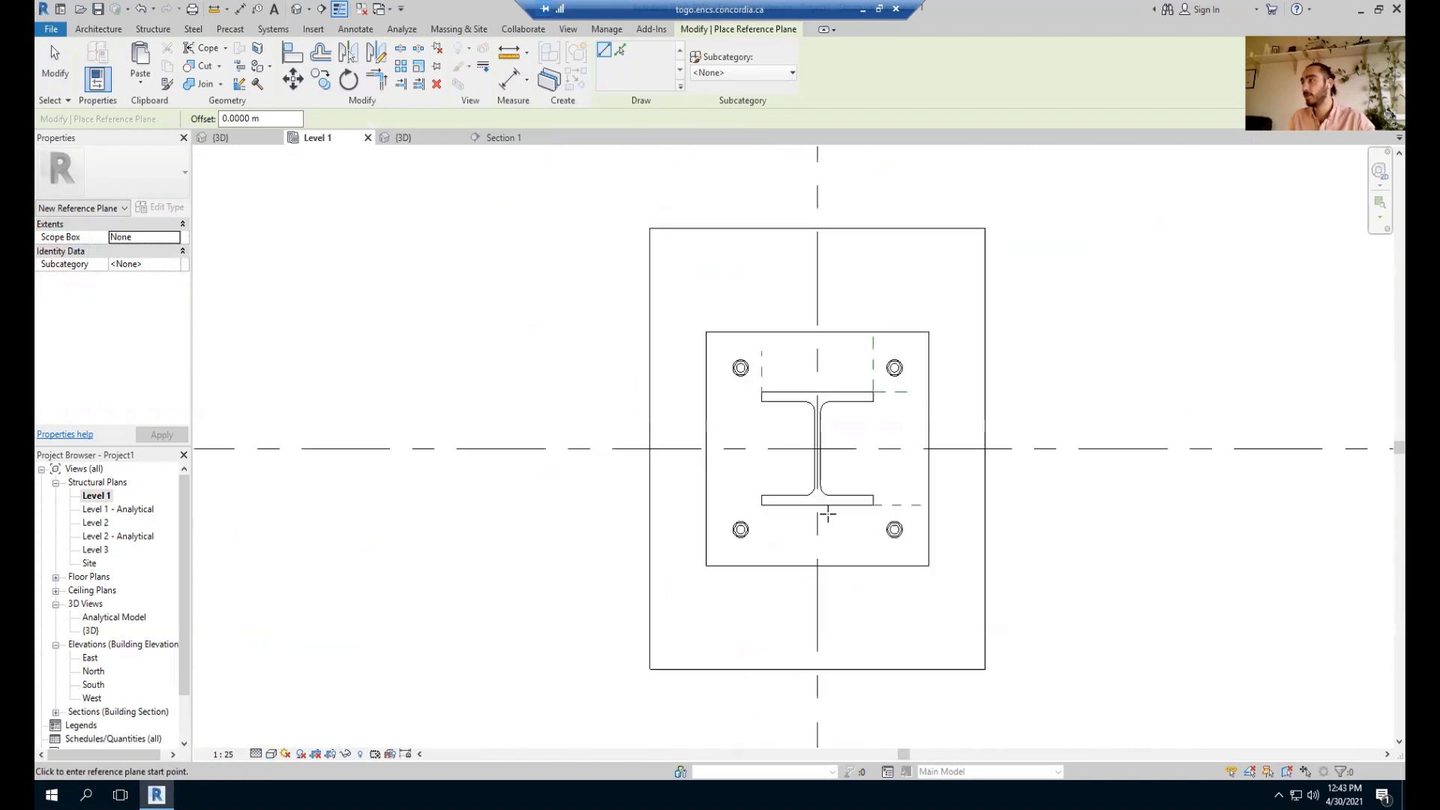
pyautogui.scroll(2, 766, 482)
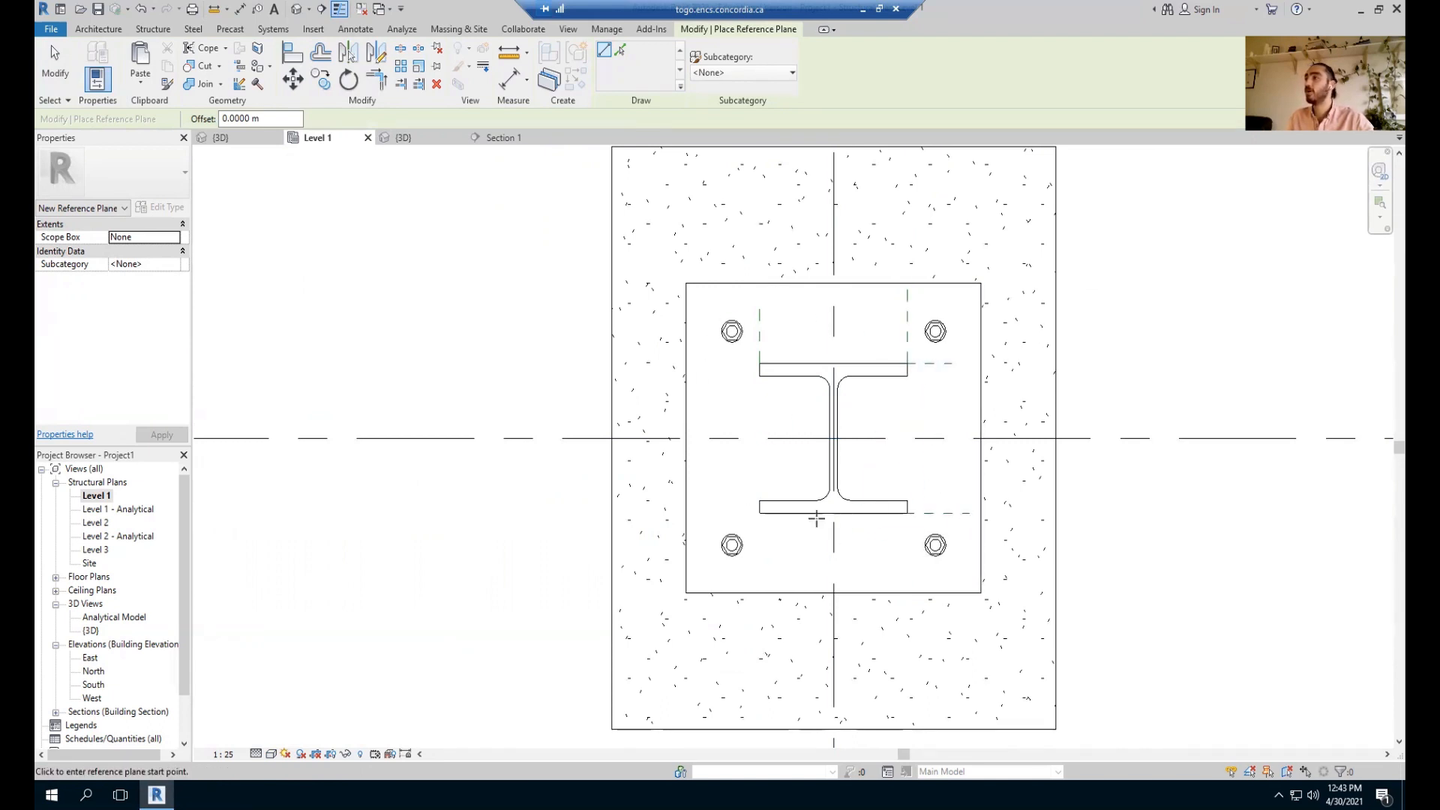
pyautogui.press('Escape')
pyautogui.press('Escape')
# Name the vertical reference plane at the top flange's left edge 1.
pyautogui.scroll(4, 714, 286)
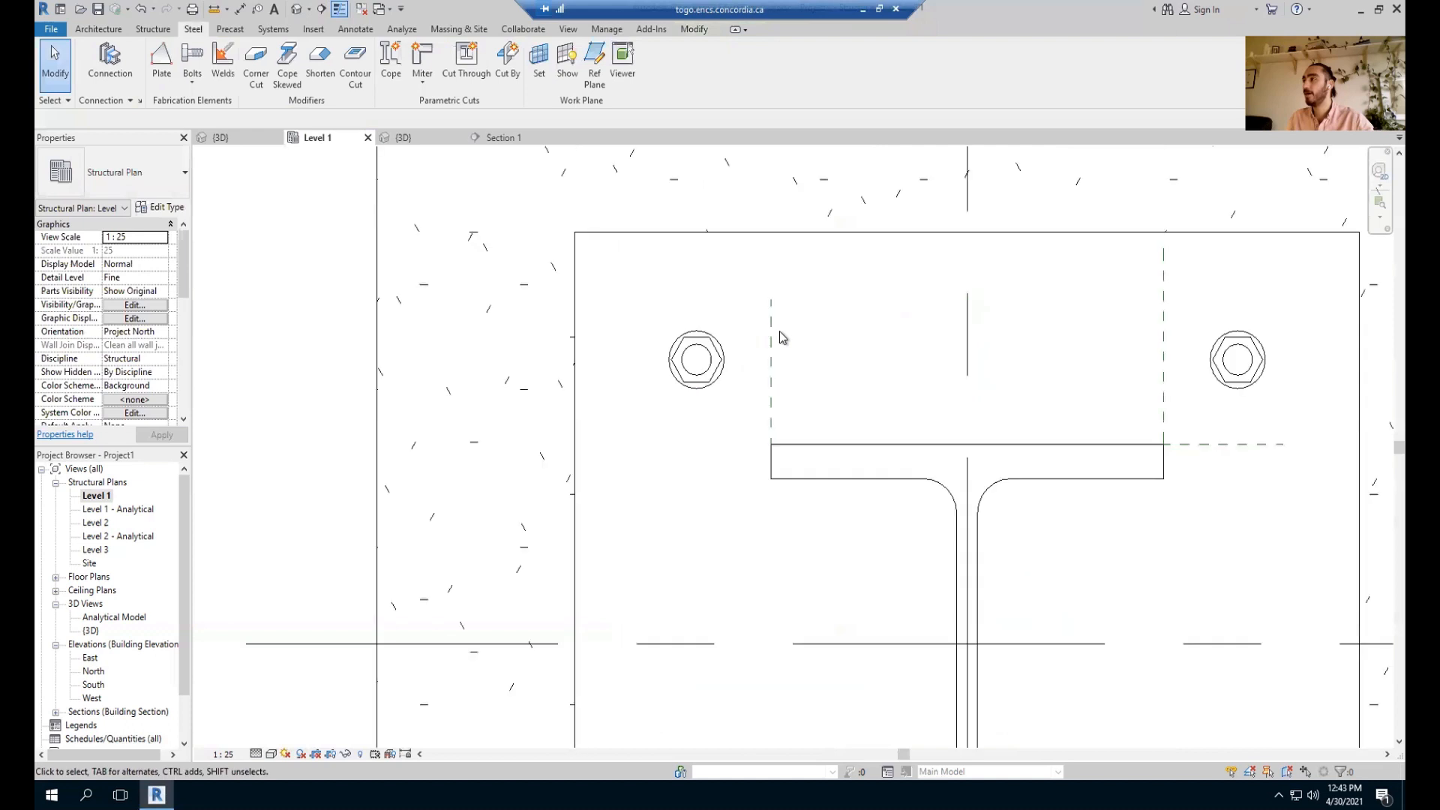
pyautogui.click(772, 328)
pyautogui.click(778, 319)
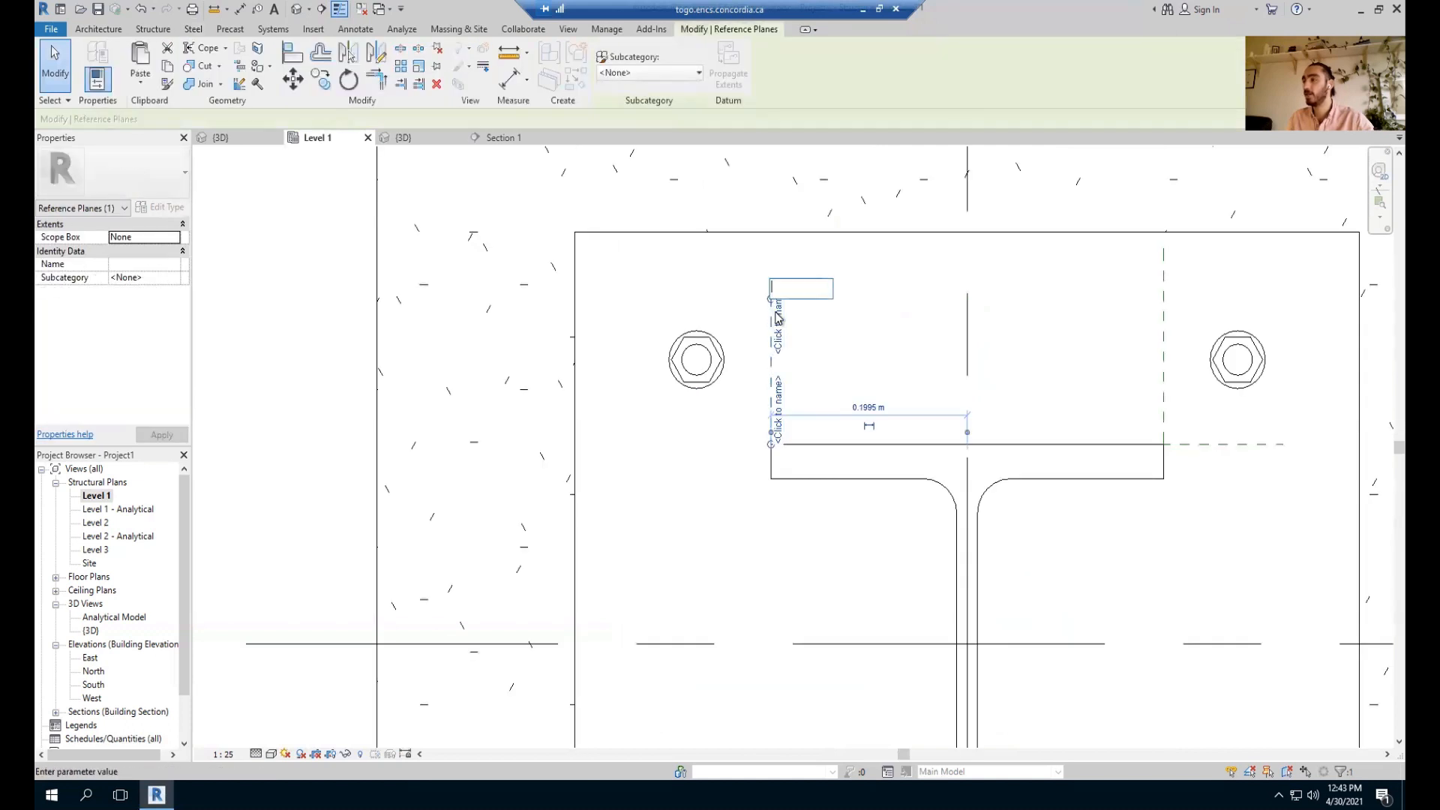
pyautogui.write('1')
pyautogui.press('Return')
pyautogui.scroll(-2, 820, 343)
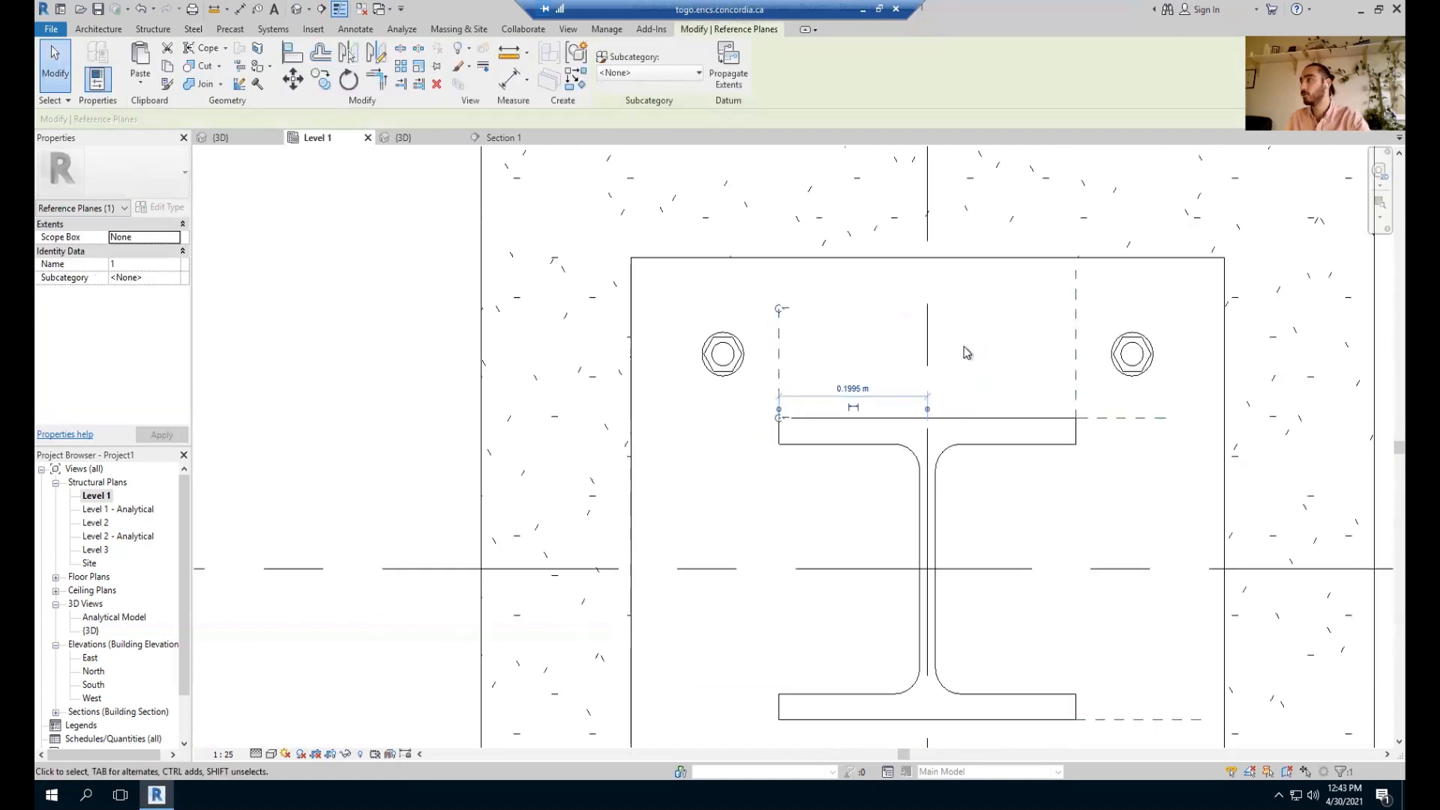
# Name the vertical reference plane at the top flange's right edge 2.
pyautogui.click(1075, 345)
pyautogui.click(1084, 309)
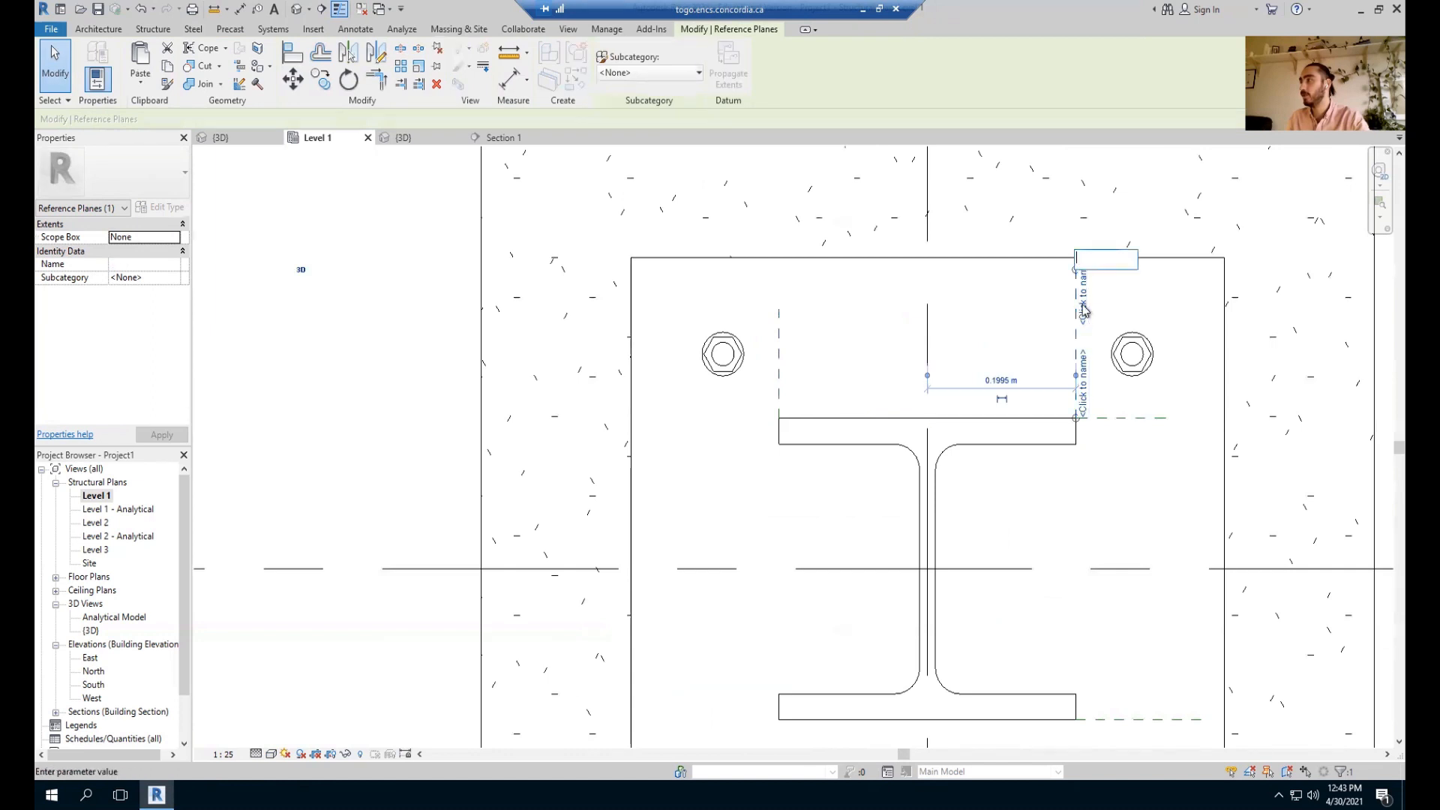
pyautogui.press('Escape')
# Name the horizontal reference plane extending from the top flange 3.
pyautogui.click(1137, 418)
pyautogui.scroll(2, 1135, 419)
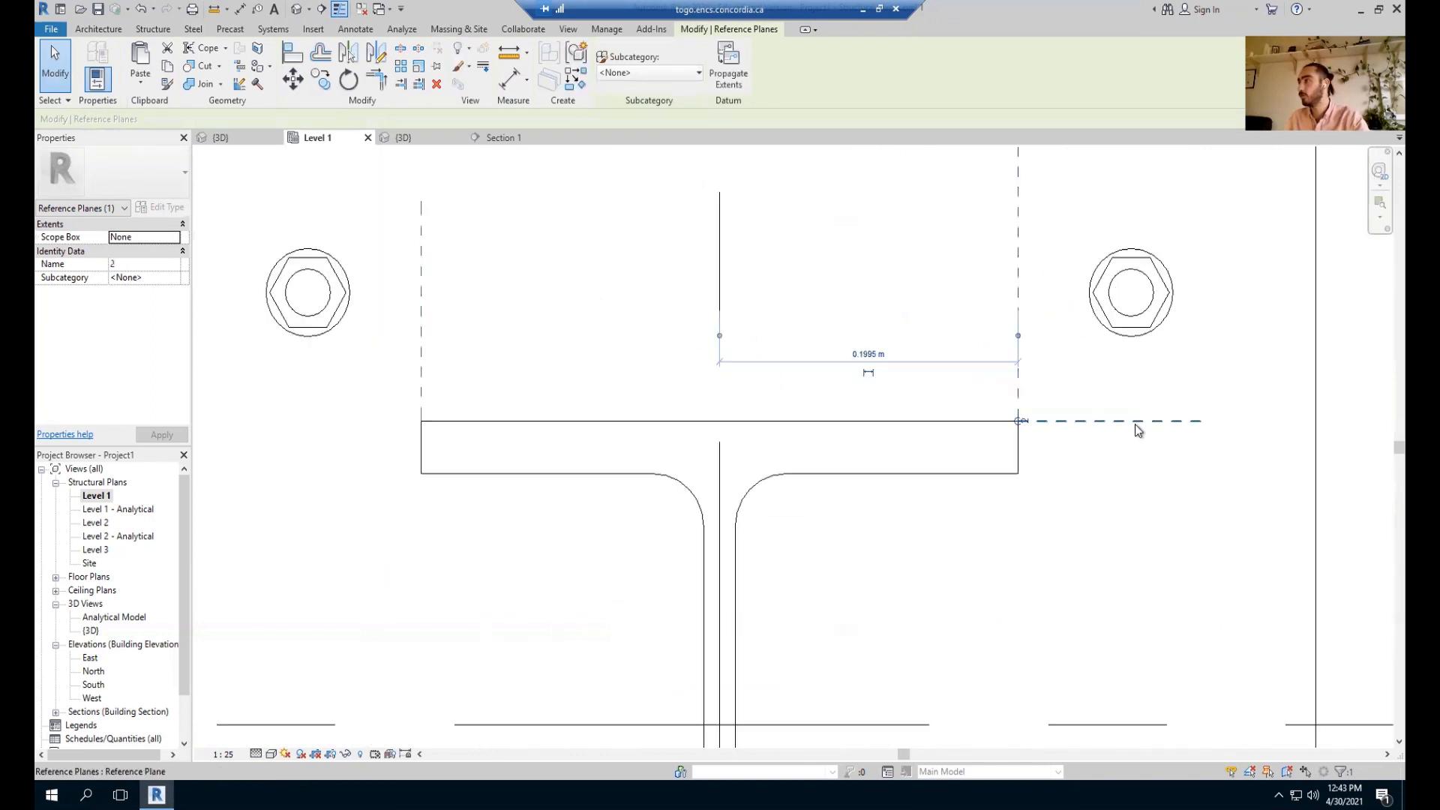
pyautogui.click(1165, 431)
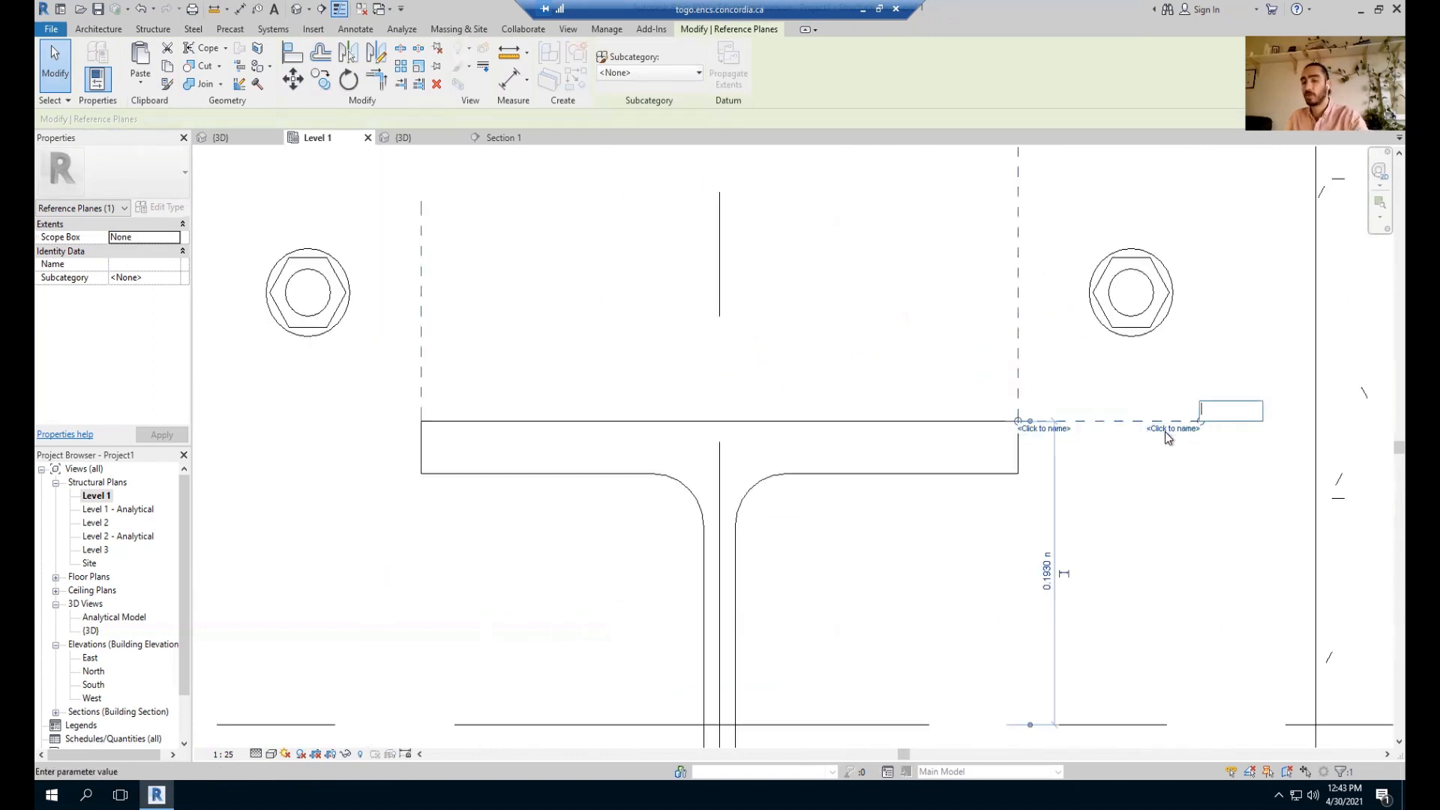
pyautogui.write('3')
pyautogui.press('Return')
# Name the horizontal reference plane extending from the bottom flange 4 and deselect it.
pyautogui.scroll(-3, 1164, 431)
pyautogui.scroll(4, 1135, 489)
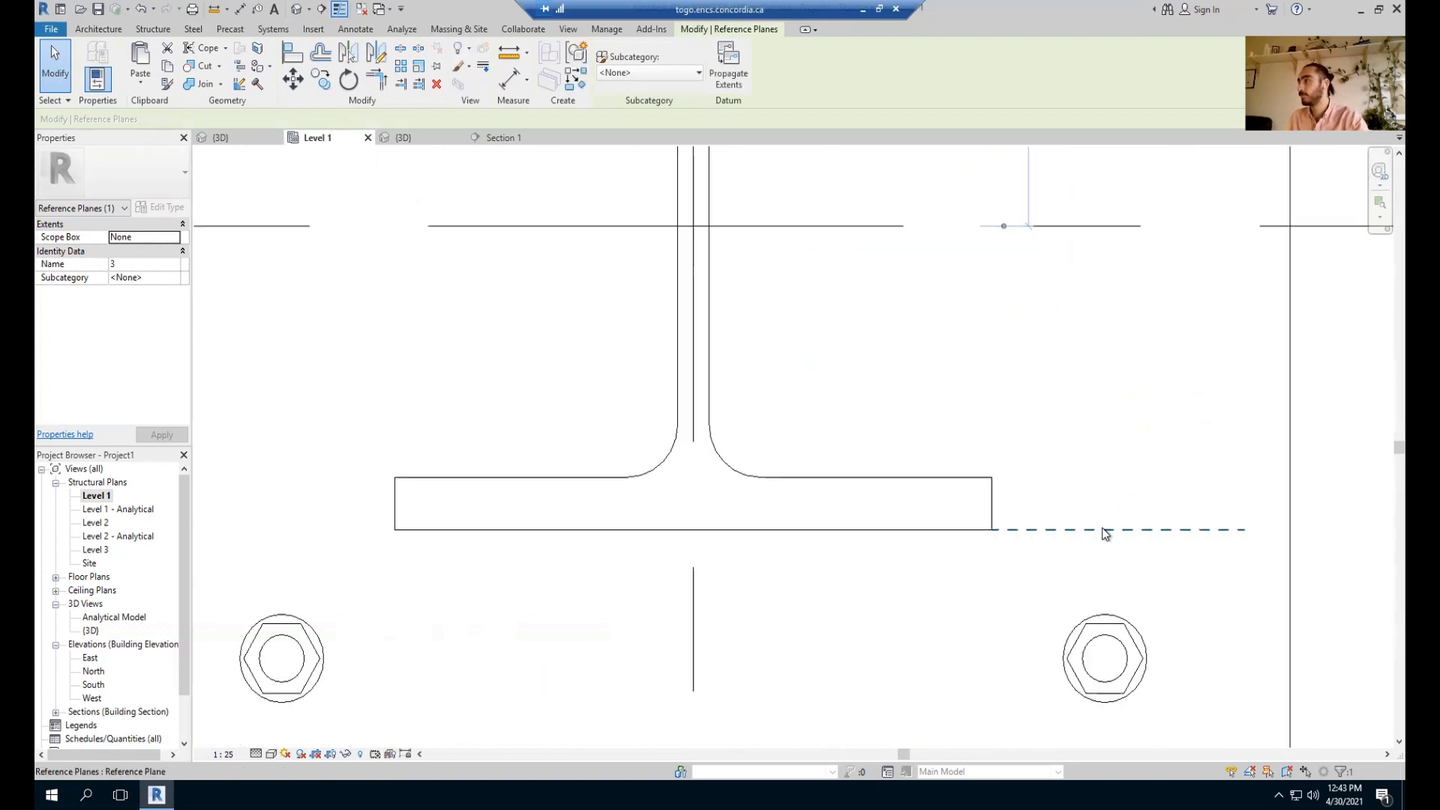
pyautogui.click(1093, 526)
pyautogui.click(1216, 538)
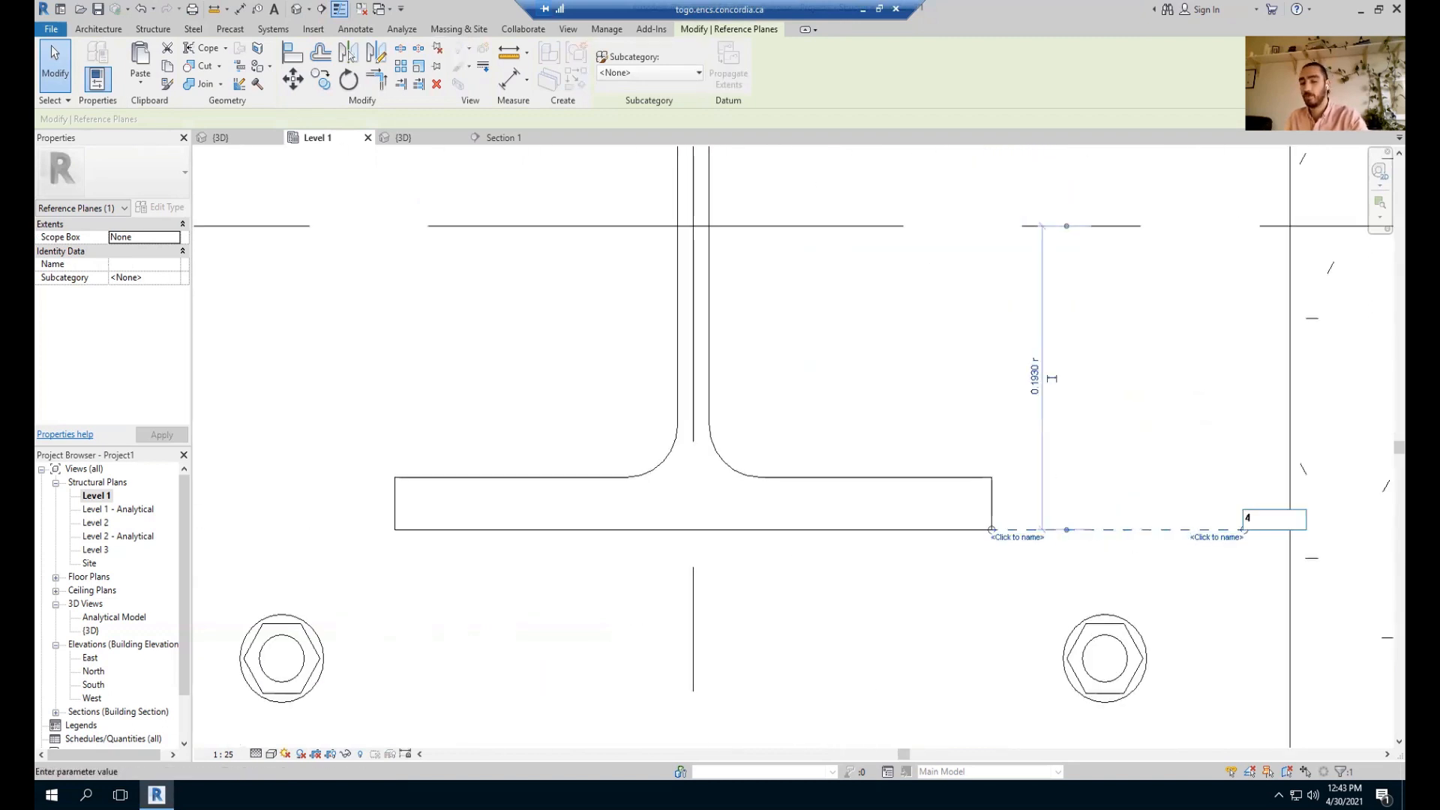
pyautogui.write('4')
pyautogui.press('Return')
pyautogui.scroll(-5, 1219, 550)
pyautogui.scroll(3, 1050, 593)
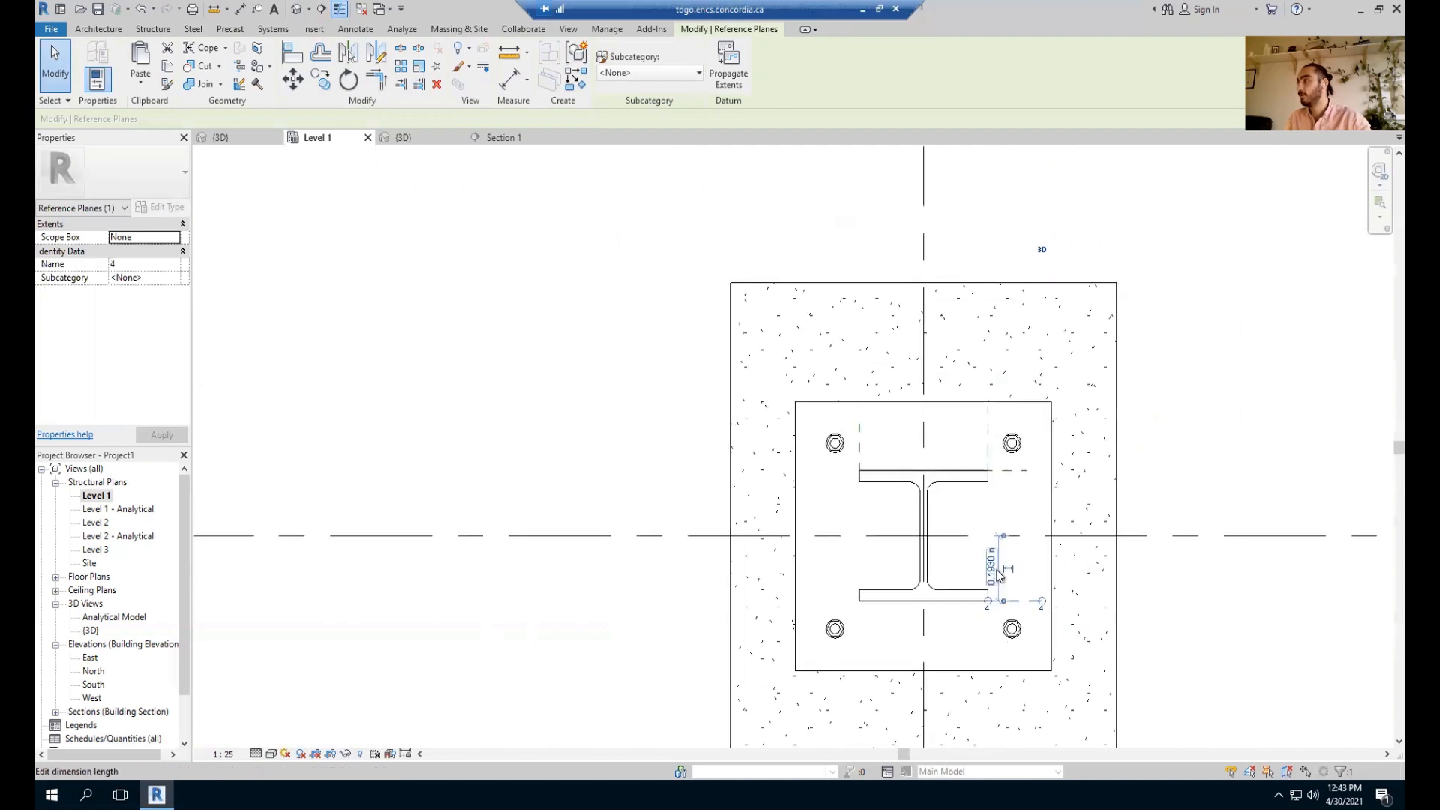
pyautogui.press('Escape')
# Create a vertical building section left of the footing, looking right toward the column, and open its section view.
pyautogui.scroll(2, 1064, 602)
pyautogui.scroll(-3, 1182, 648)
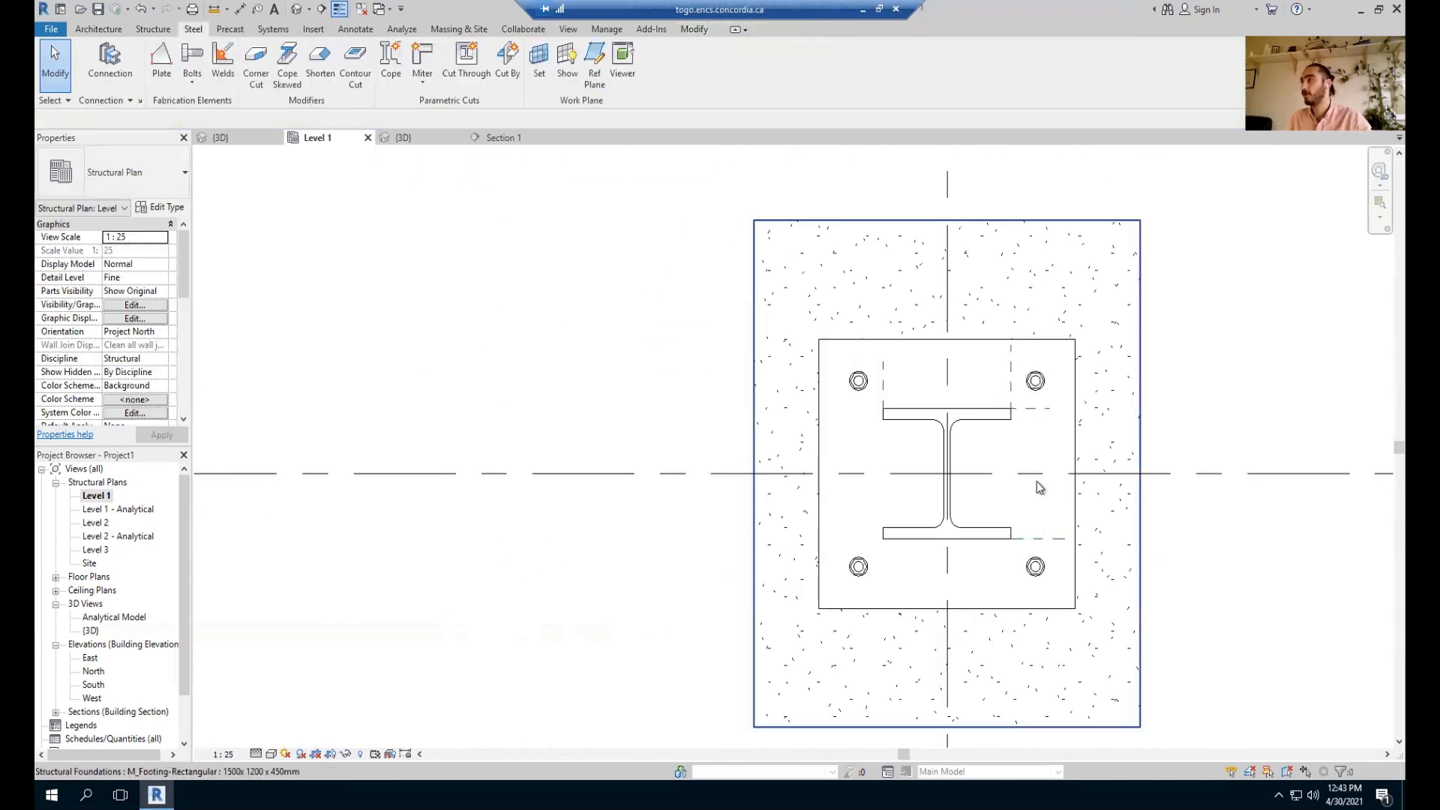
pyautogui.scroll(-2, 956, 478)
pyautogui.moveTo(957, 478); pyautogui.dragTo(829, 534, button='middle')
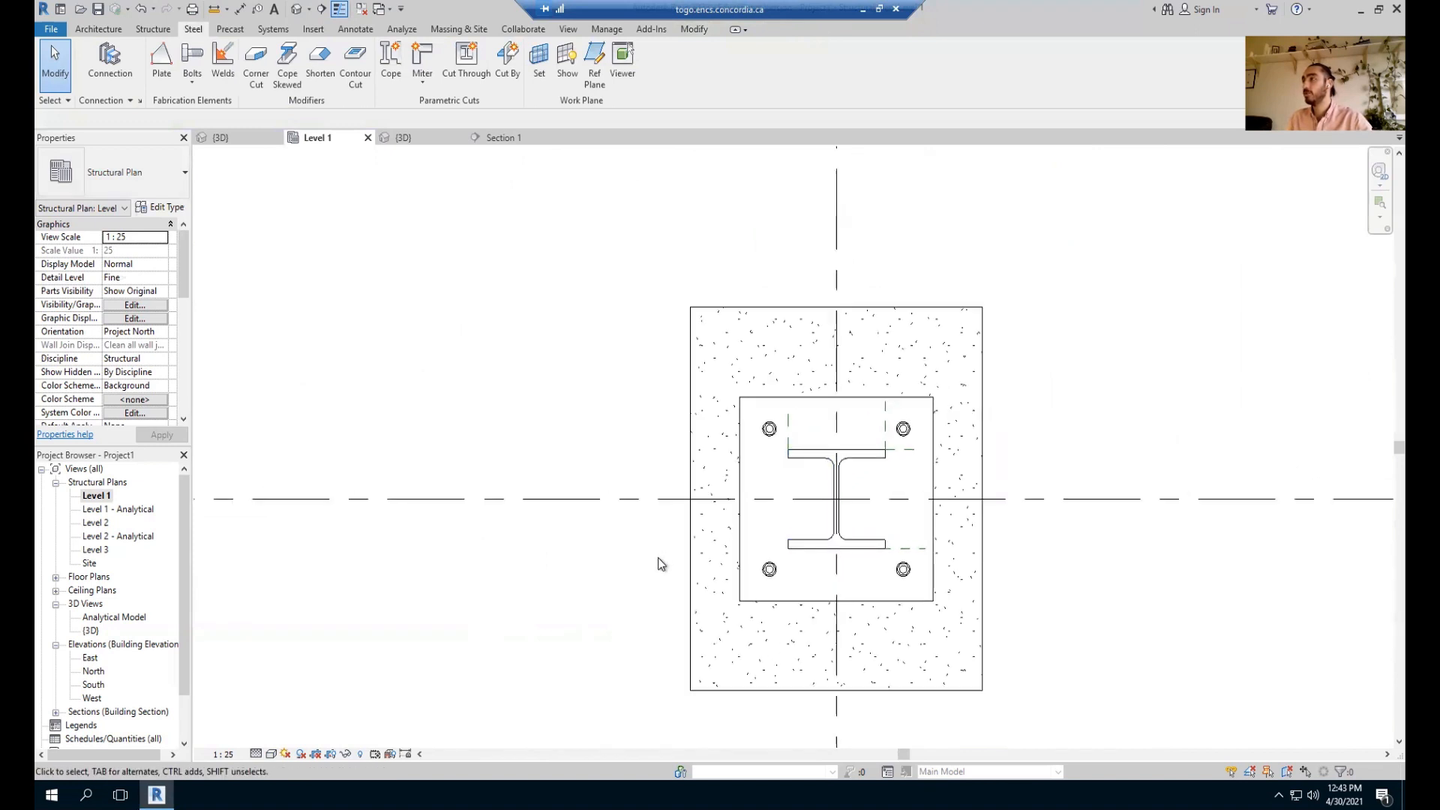
pyautogui.scroll(-2, 476, 305)
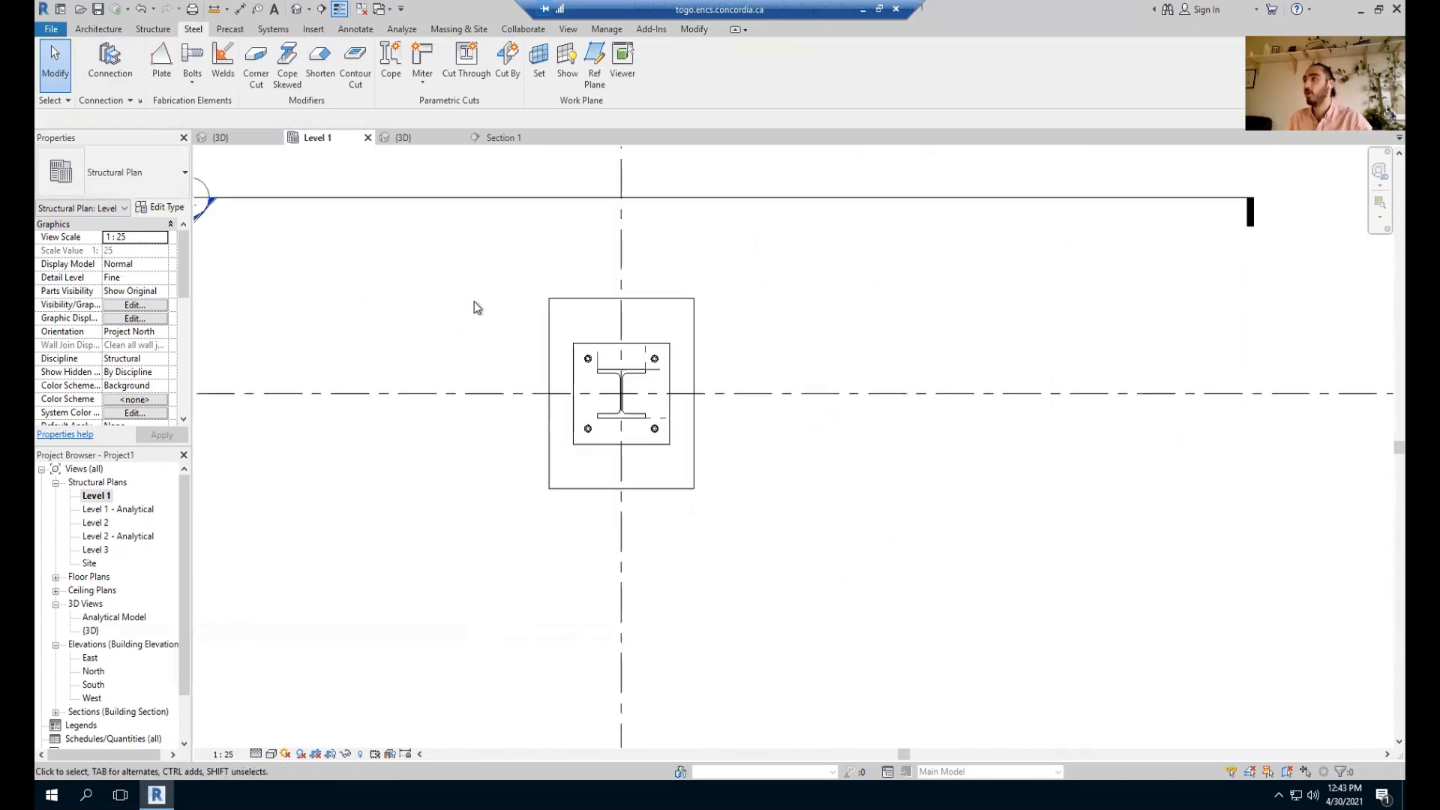
pyautogui.moveTo(370, 267); pyautogui.dragTo(370, 312, button='middle')
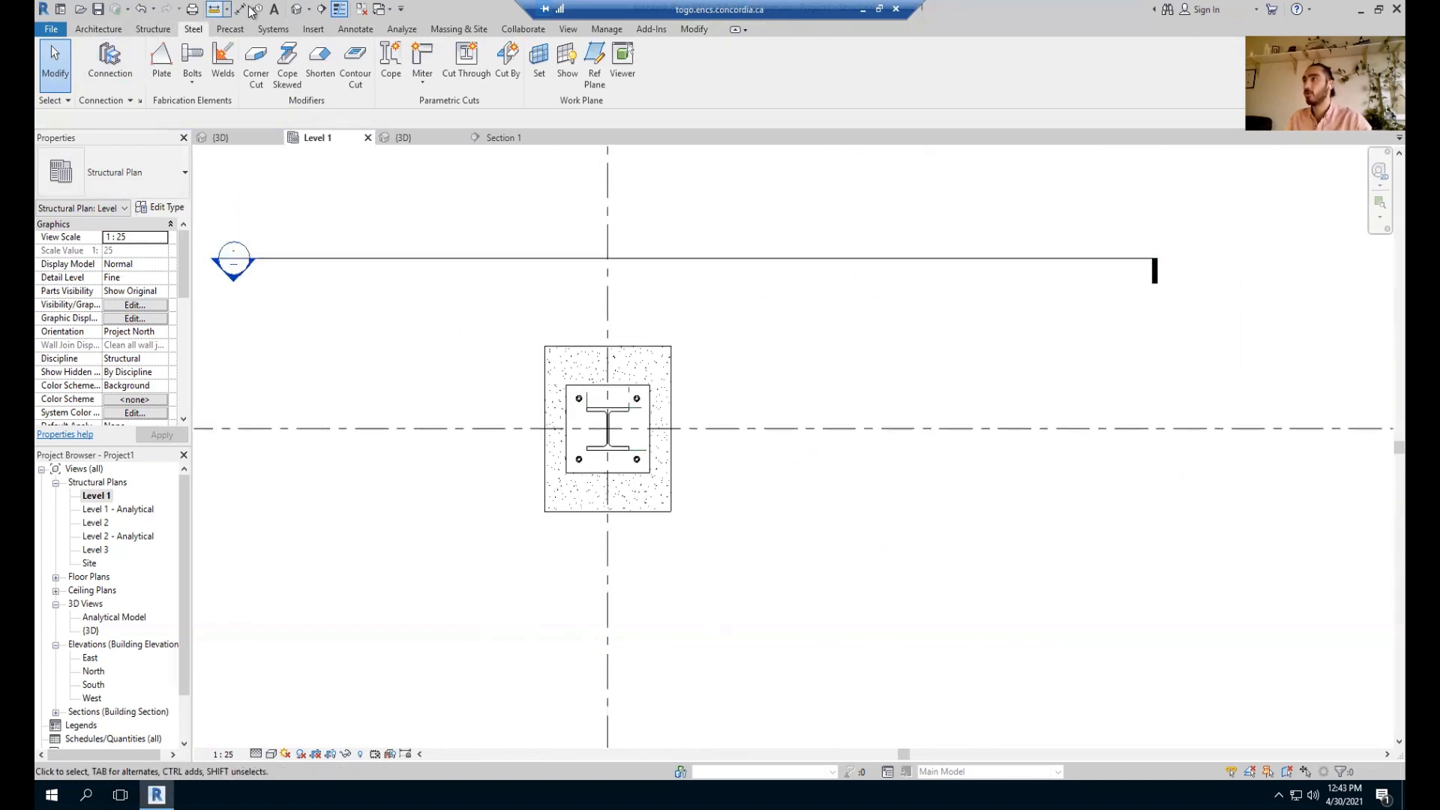
pyautogui.click(324, 10)
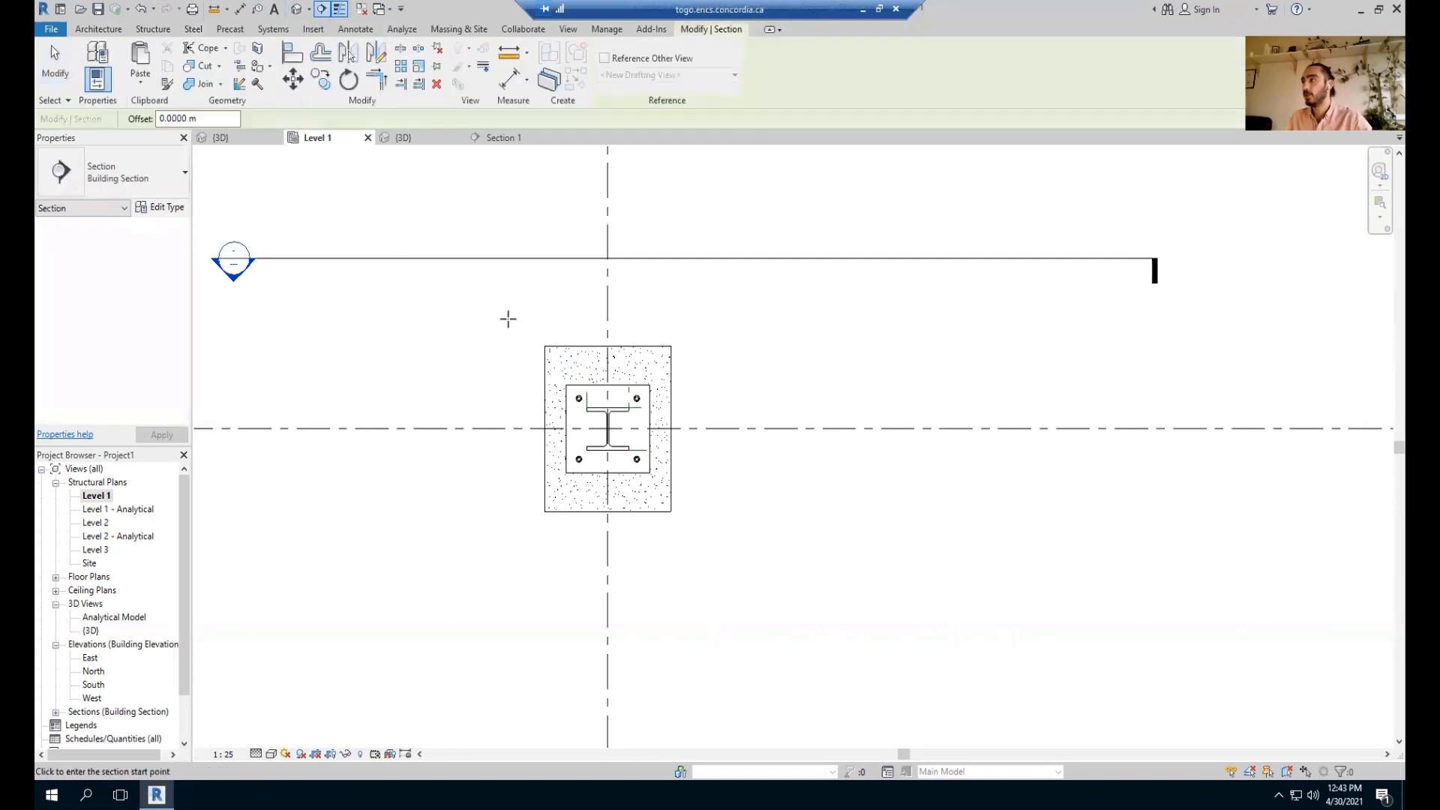
pyautogui.click(459, 202)
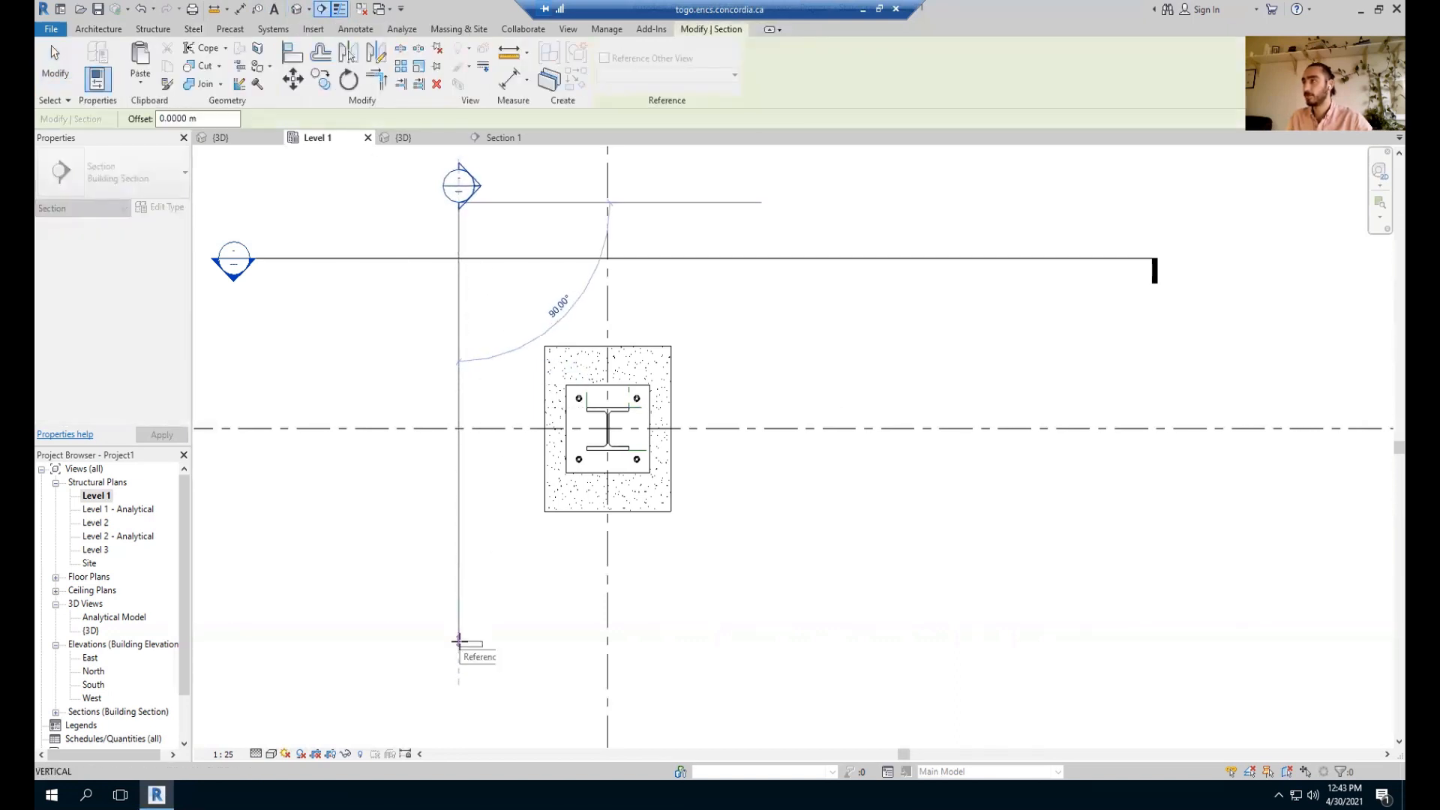
pyautogui.click(463, 643)
pyautogui.press('Escape')
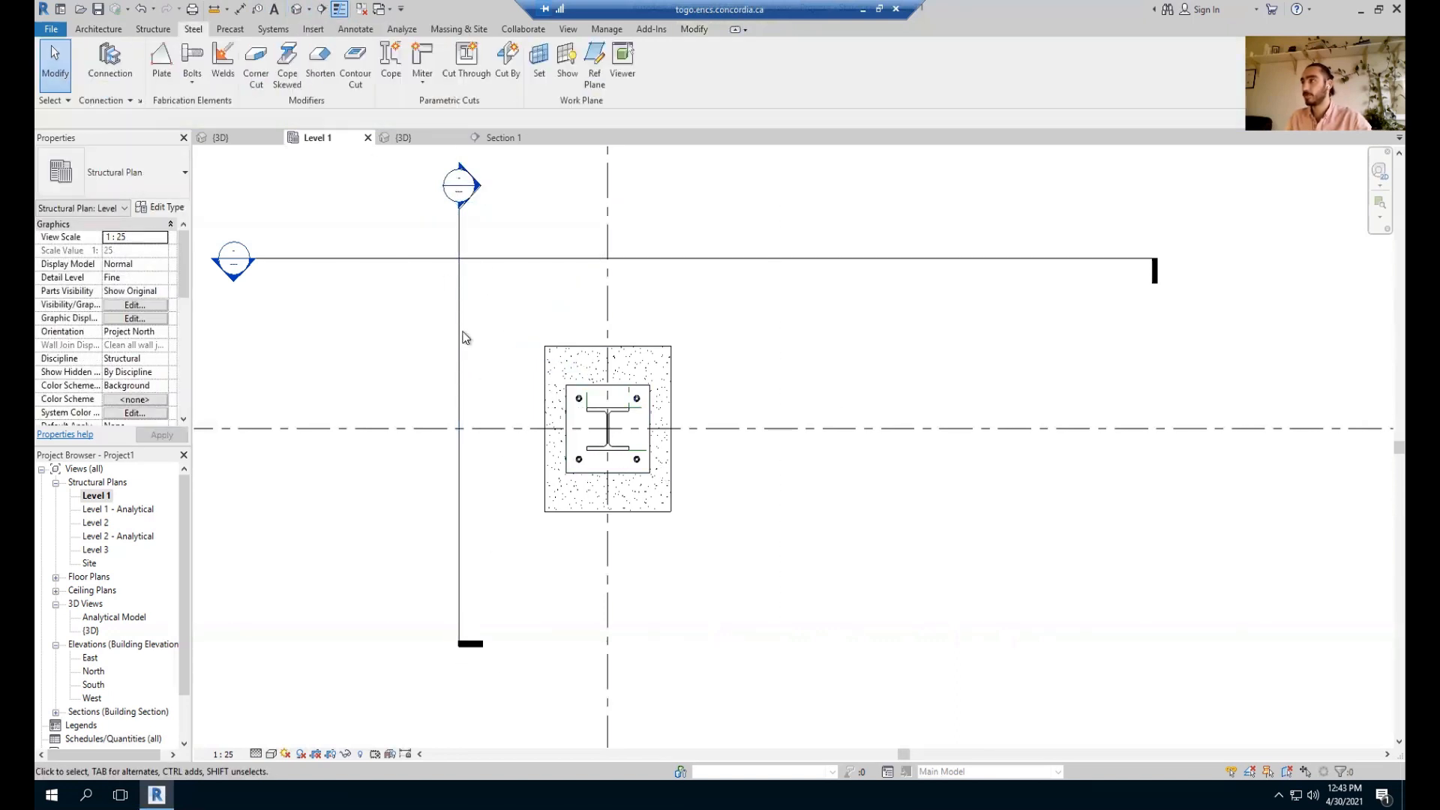
pyautogui.doubleClick(460, 193)
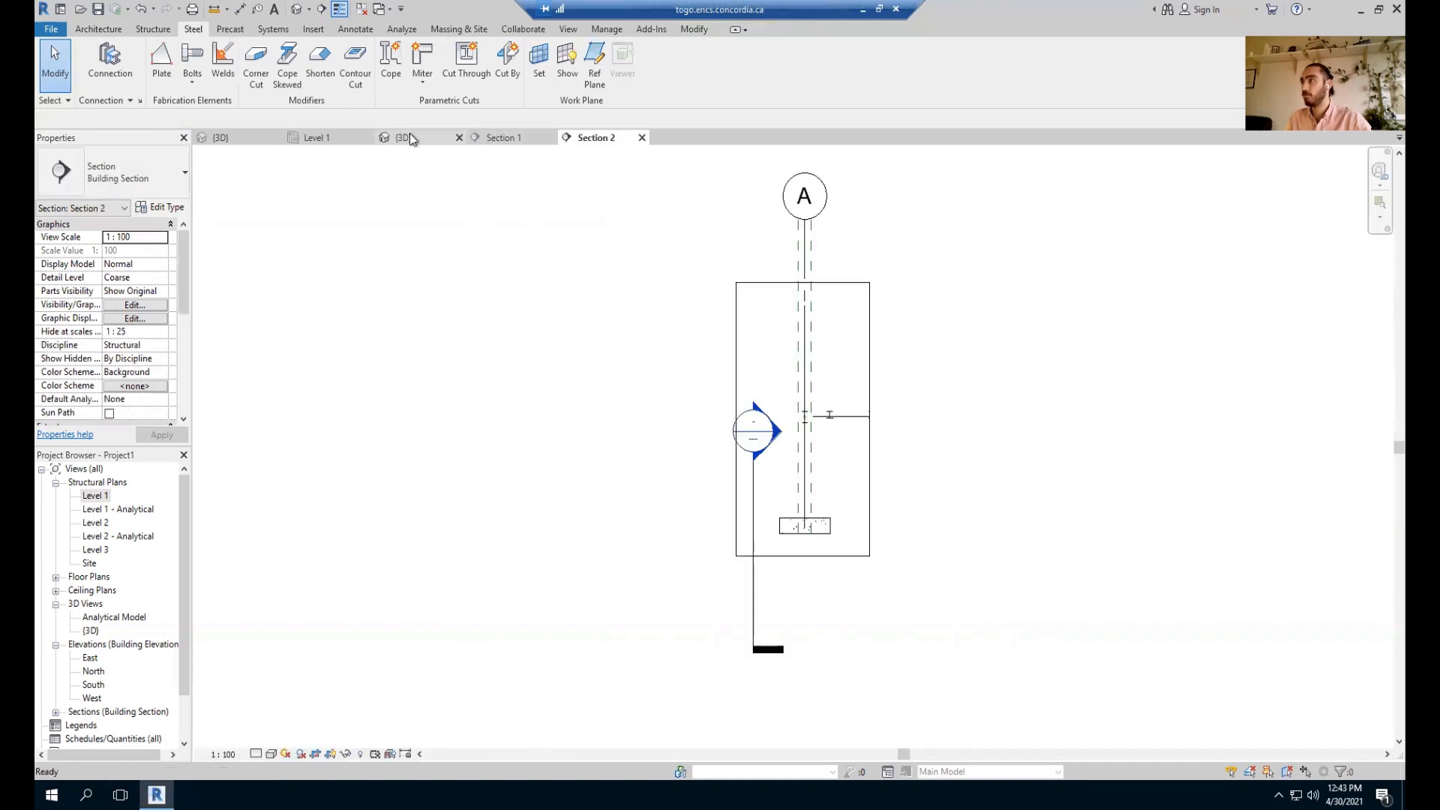
# Return to the Level 1 plan and check the name of the vertical reference plane at the top flange's left edge.
pyautogui.click(409, 137)
pyautogui.click(310, 137)
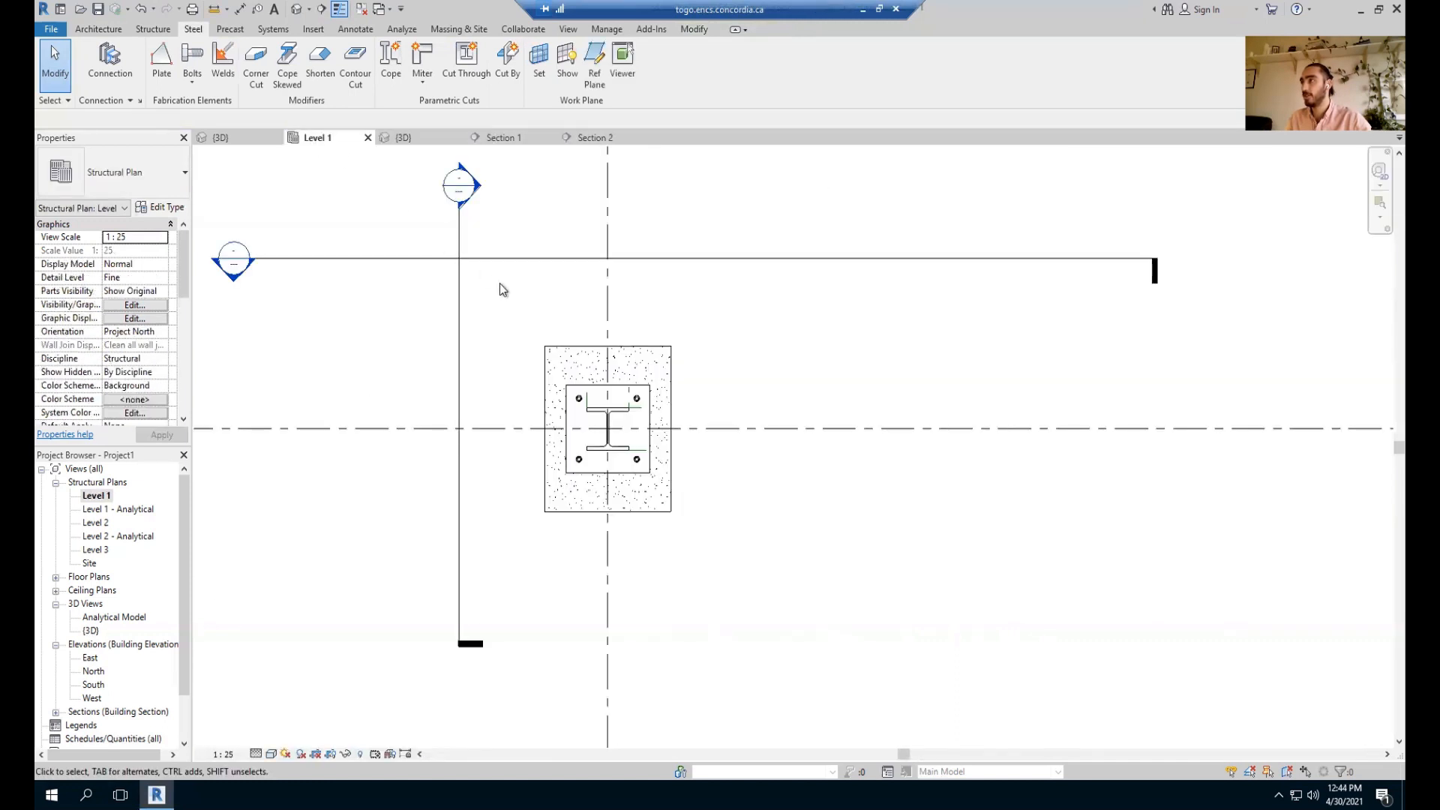
pyautogui.scroll(5, 615, 416)
pyautogui.click(633, 407)
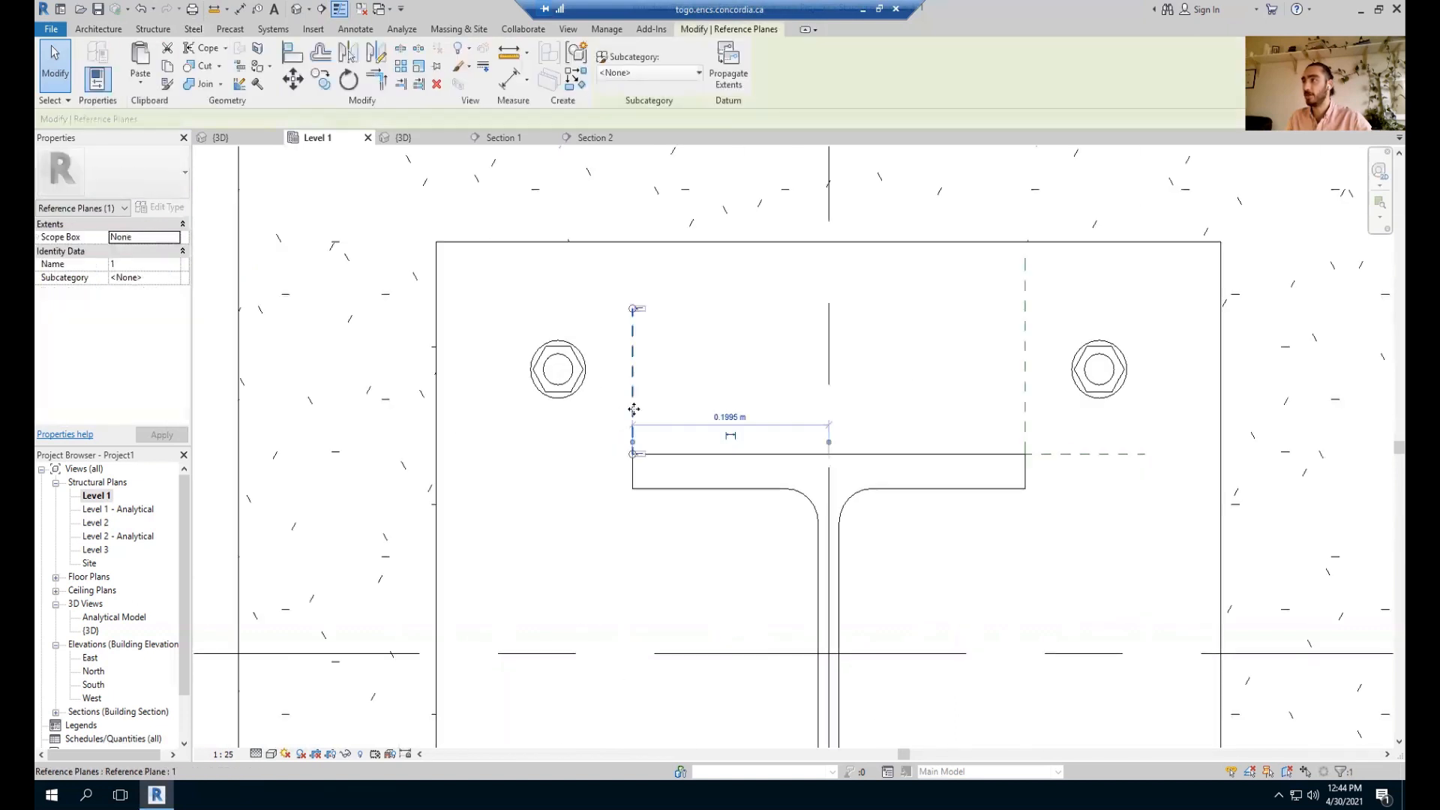
pyautogui.scroll(3, 660, 304)
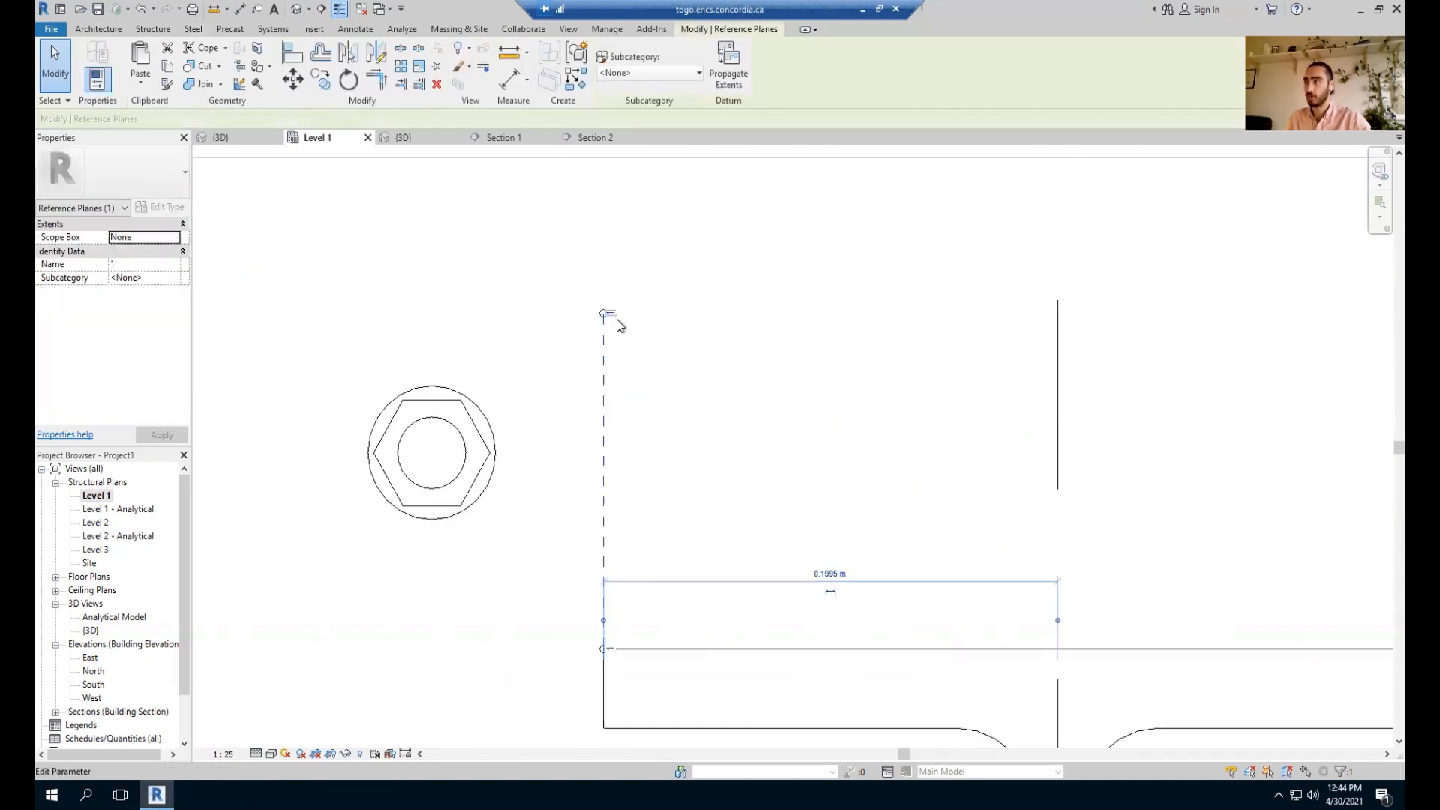
pyautogui.scroll(-6, 617, 321)
pyautogui.press('Escape')
pyautogui.scroll(-4, 556, 322)
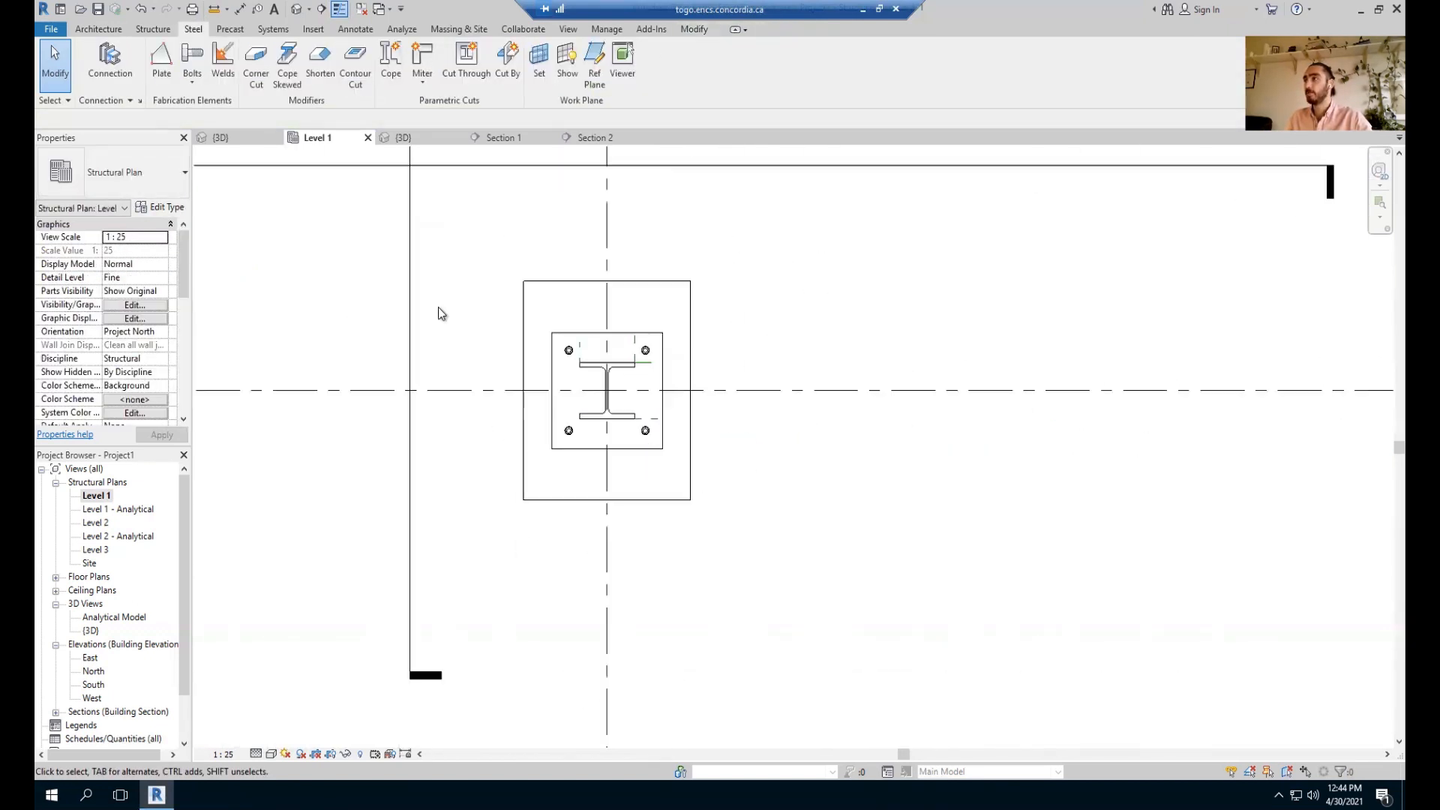
# Reopen the Section 2 view and set its detail level to Fine with a visual style that fills surfaces with color.
pyautogui.moveTo(438, 308); pyautogui.dragTo(397, 392, button='middle')
pyautogui.doubleClick(419, 266)
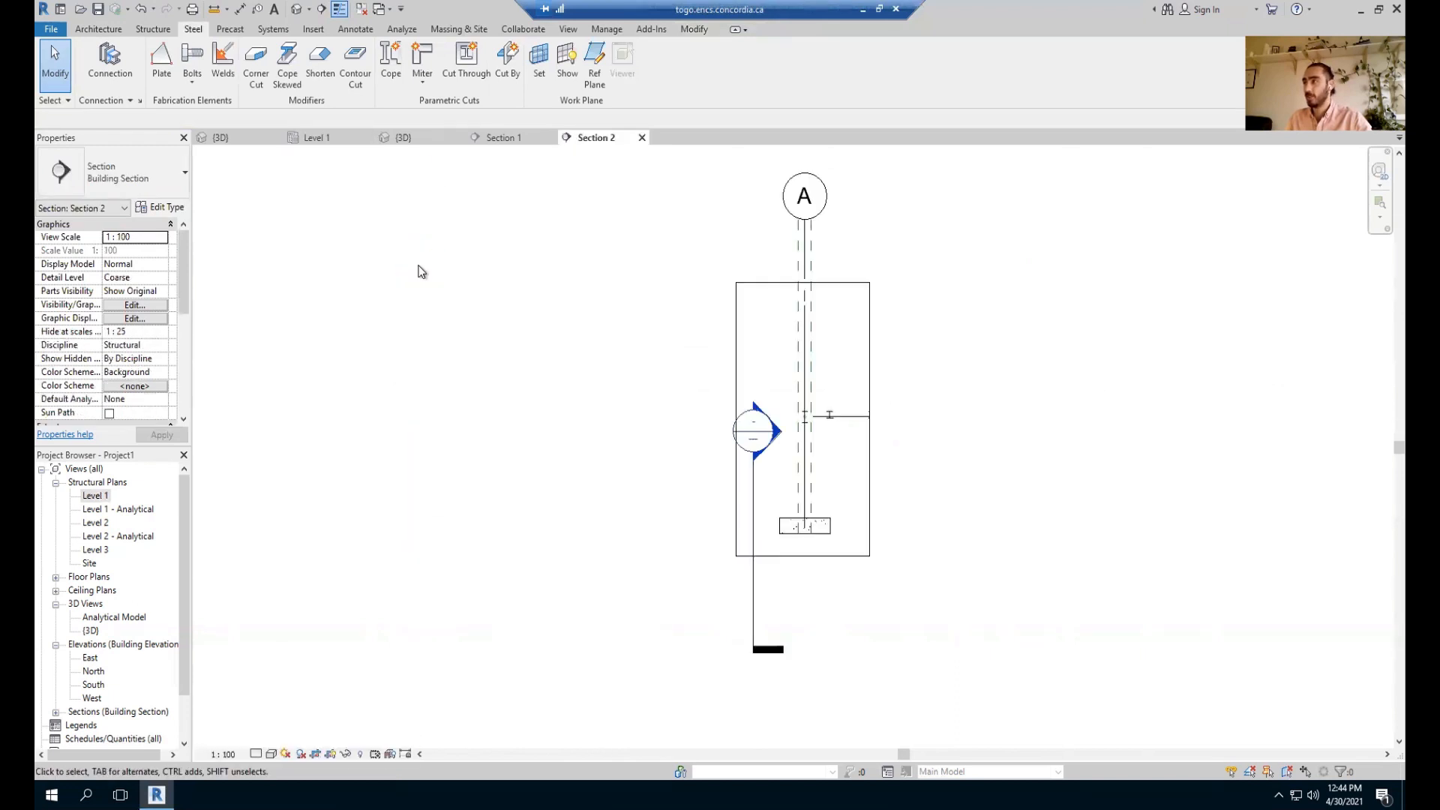
pyautogui.scroll(2, 630, 650)
pyautogui.click(256, 754)
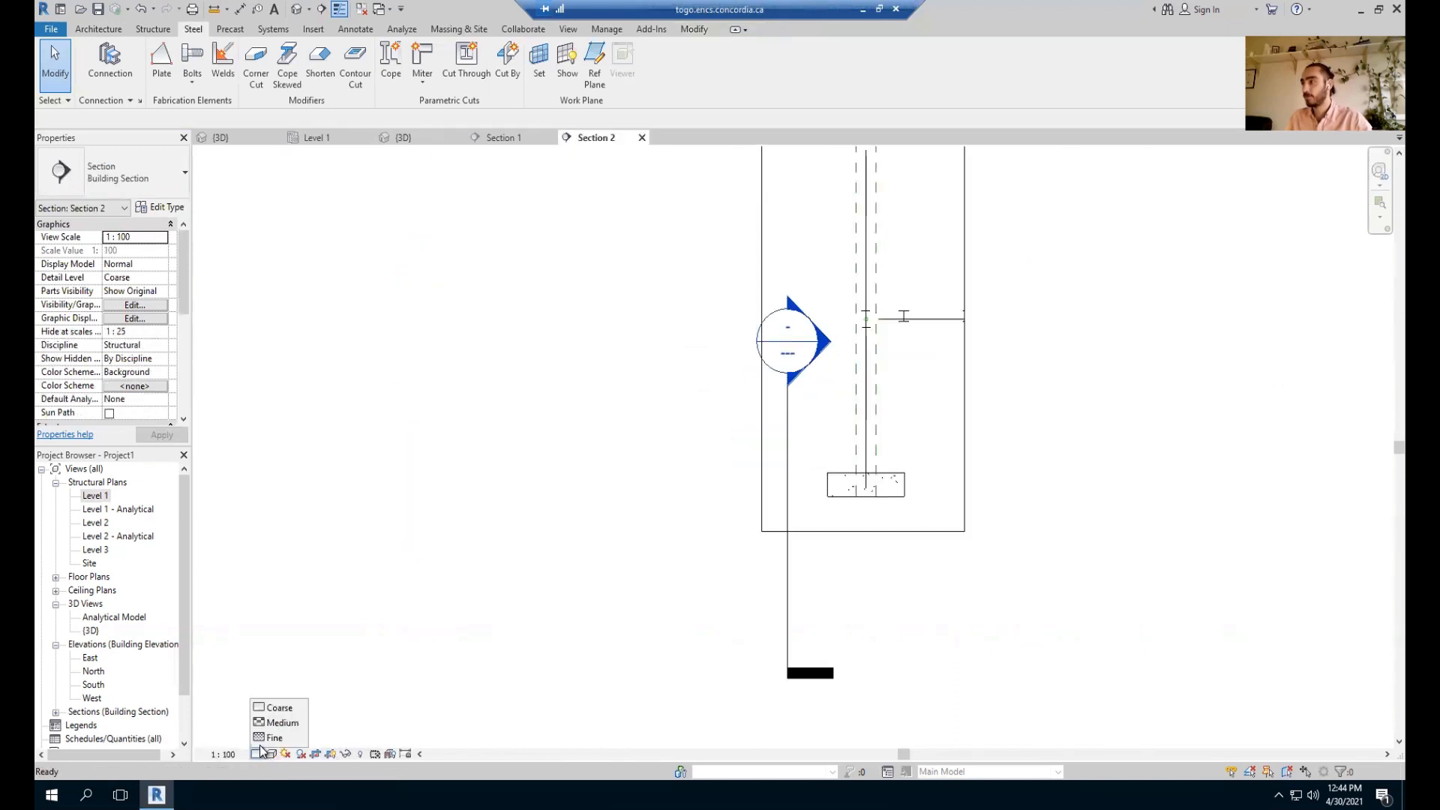
pyautogui.click(281, 736)
pyautogui.click(271, 754)
pyautogui.click(288, 724)
pyautogui.scroll(5, 808, 578)
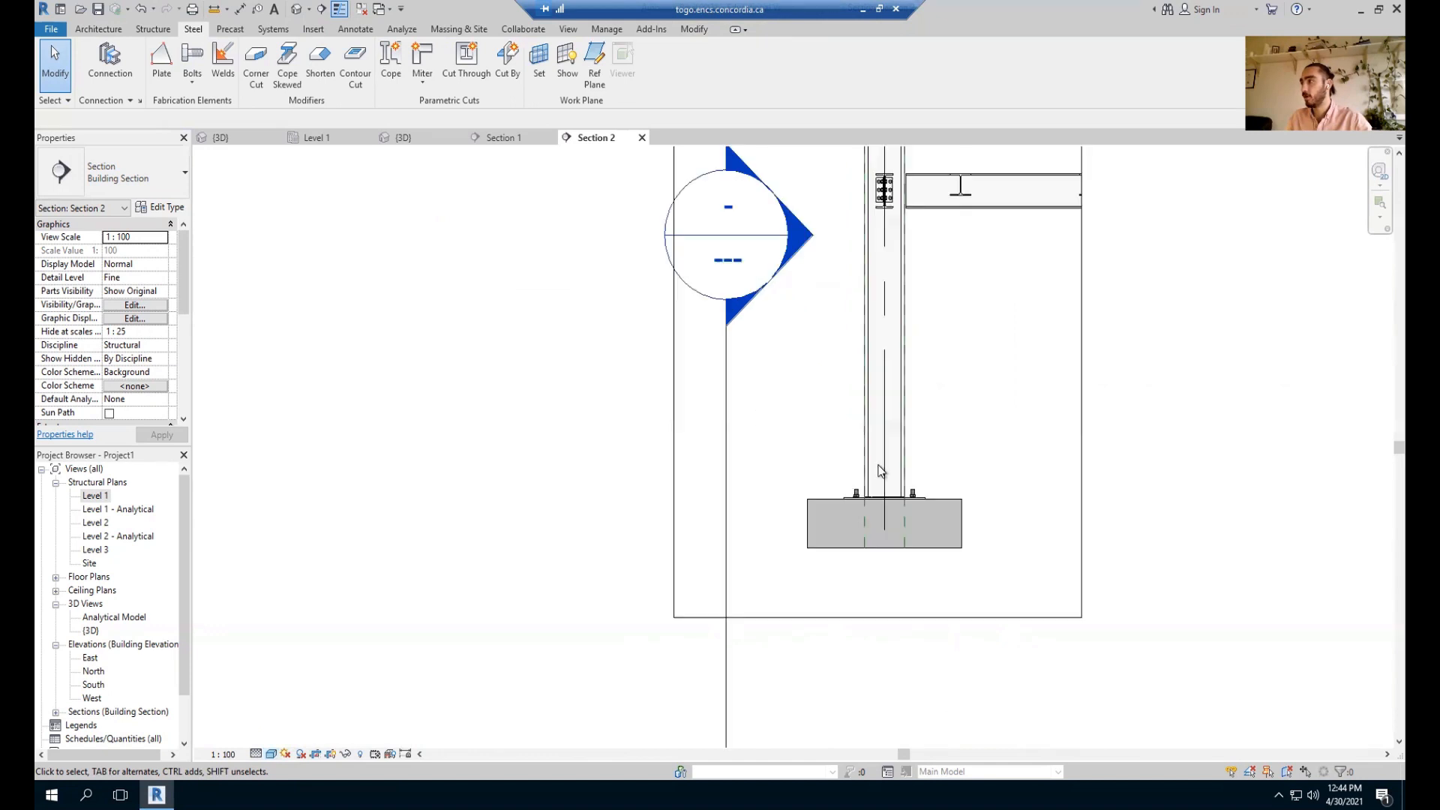
pyautogui.scroll(-2, 698, 517)
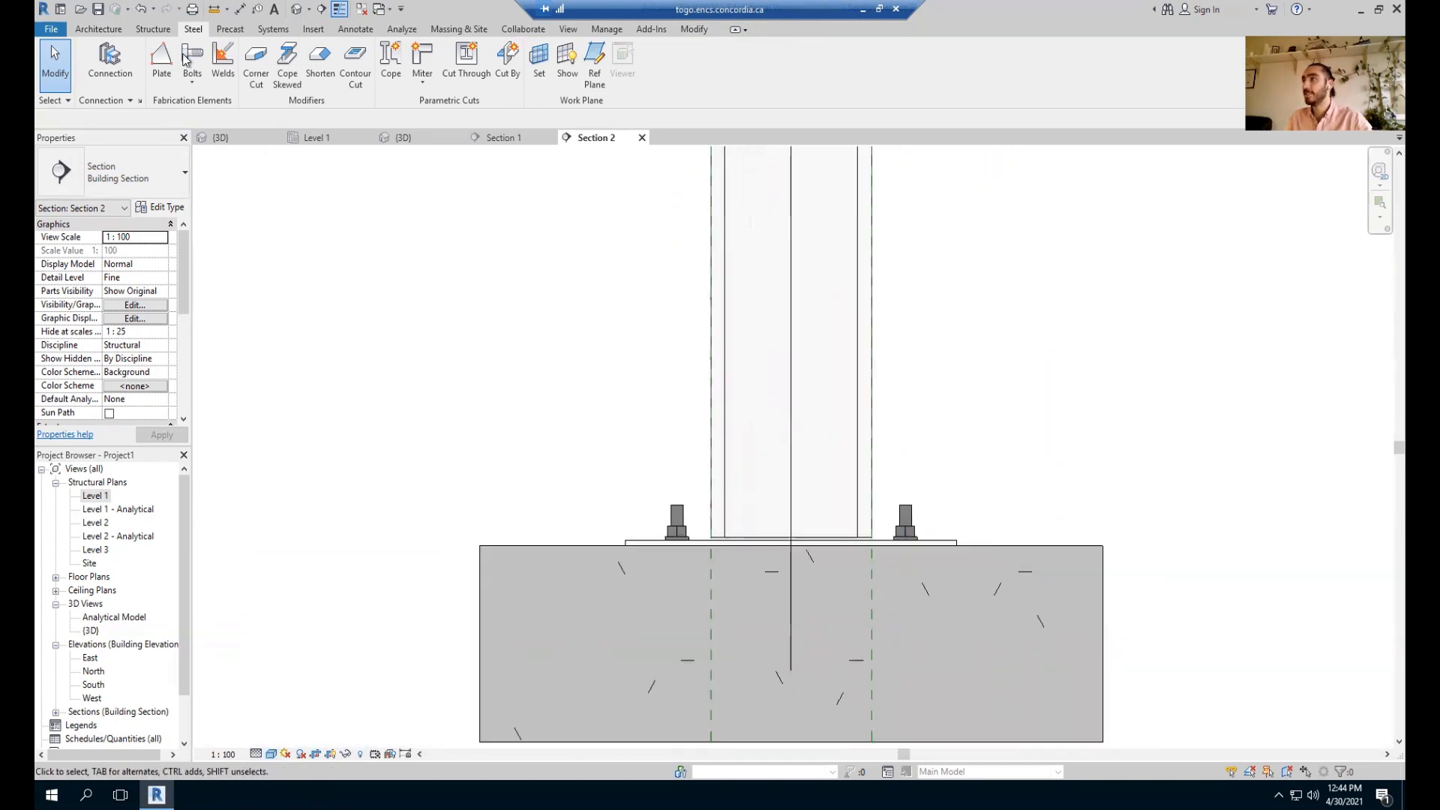
# Start a steel plate sketch on the named work plane Reference Plane : 1.
pyautogui.click(150, 63)
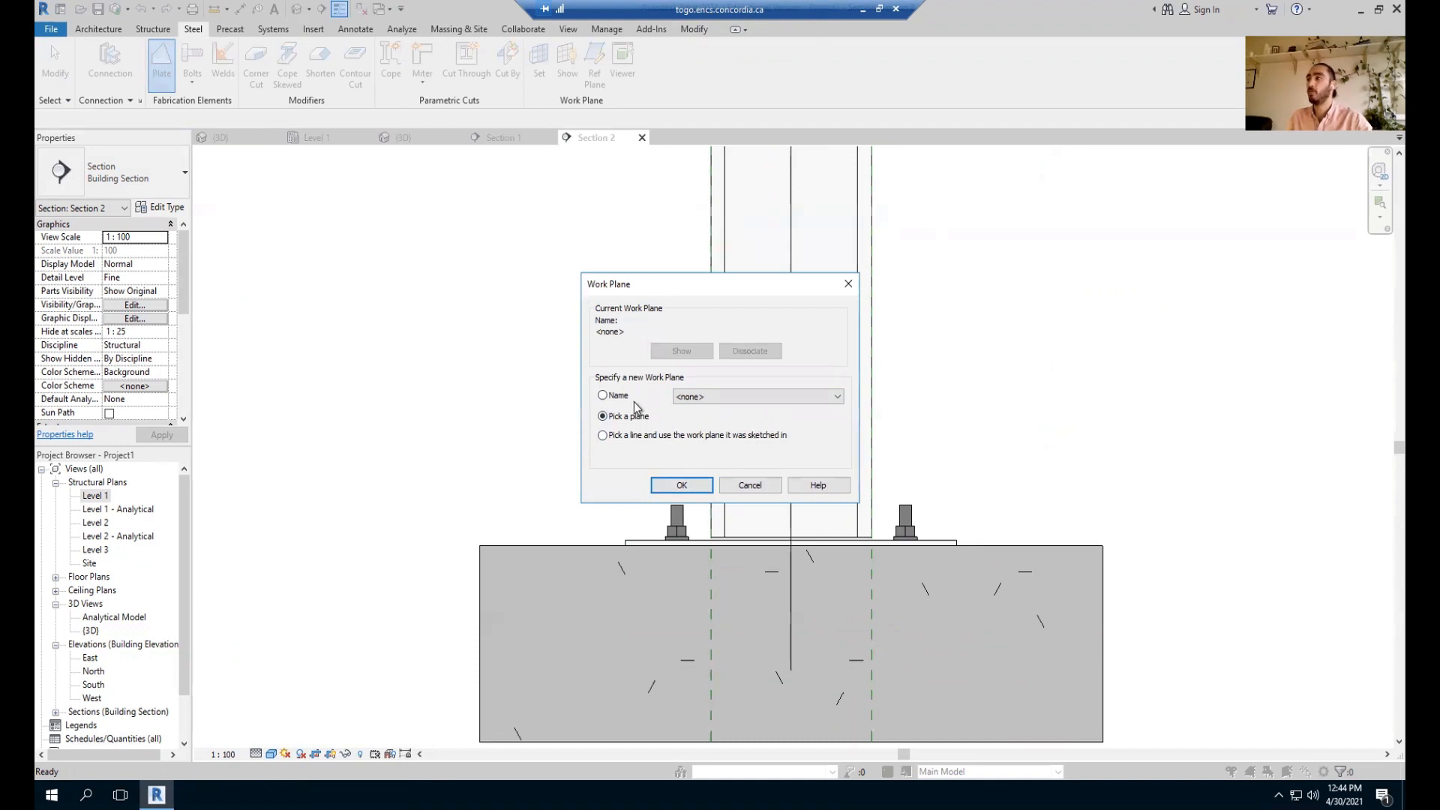
pyautogui.click(718, 398)
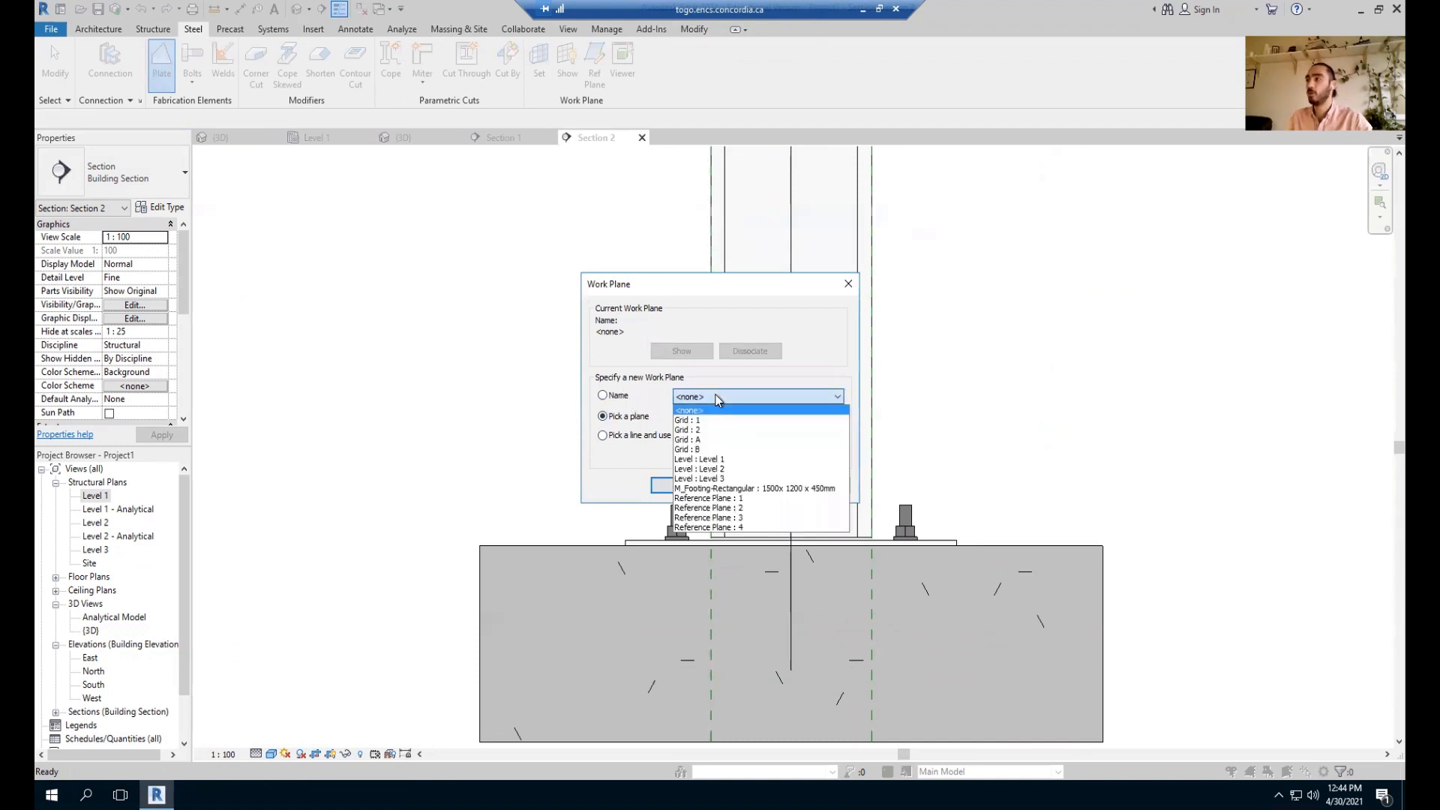
pyautogui.click(754, 501)
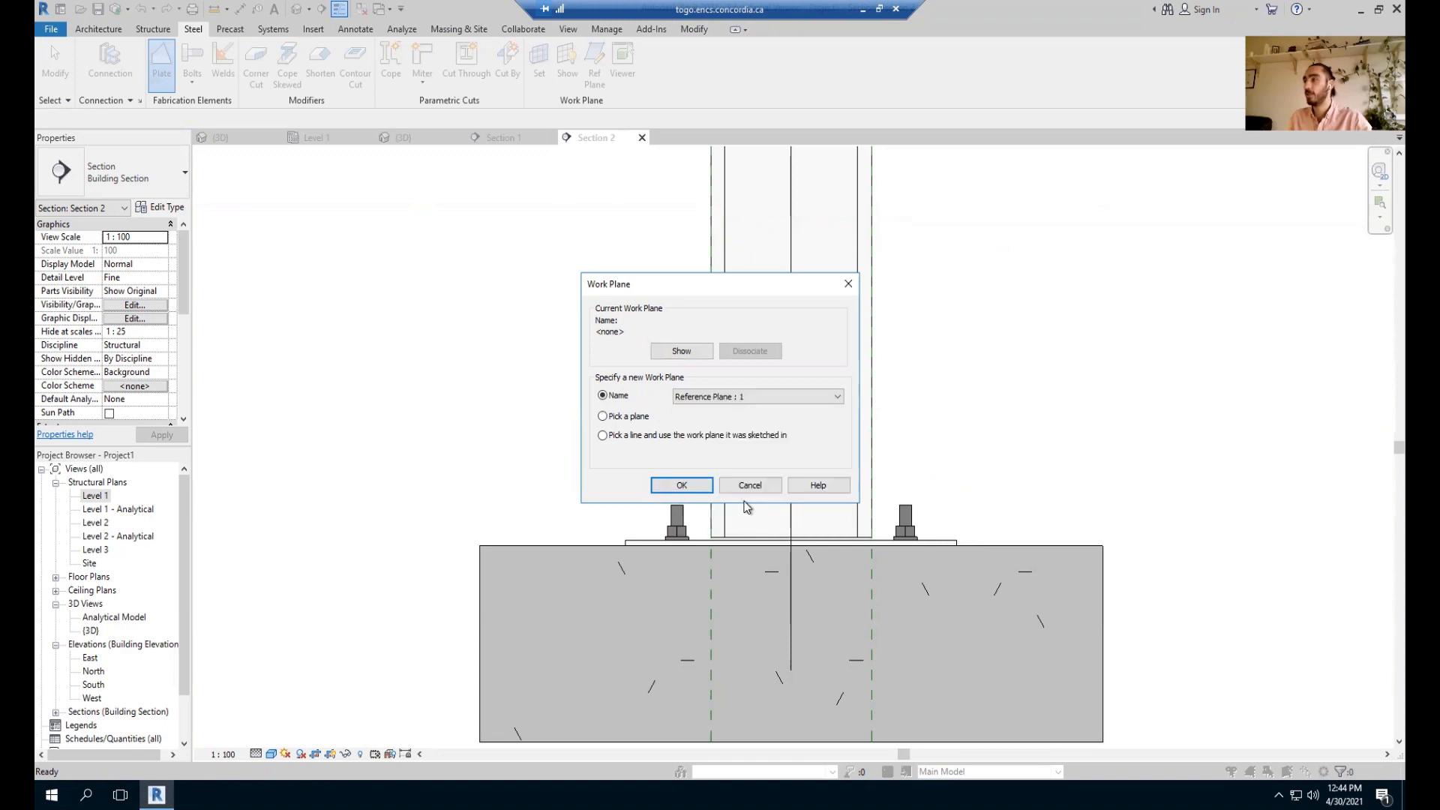
pyautogui.click(679, 485)
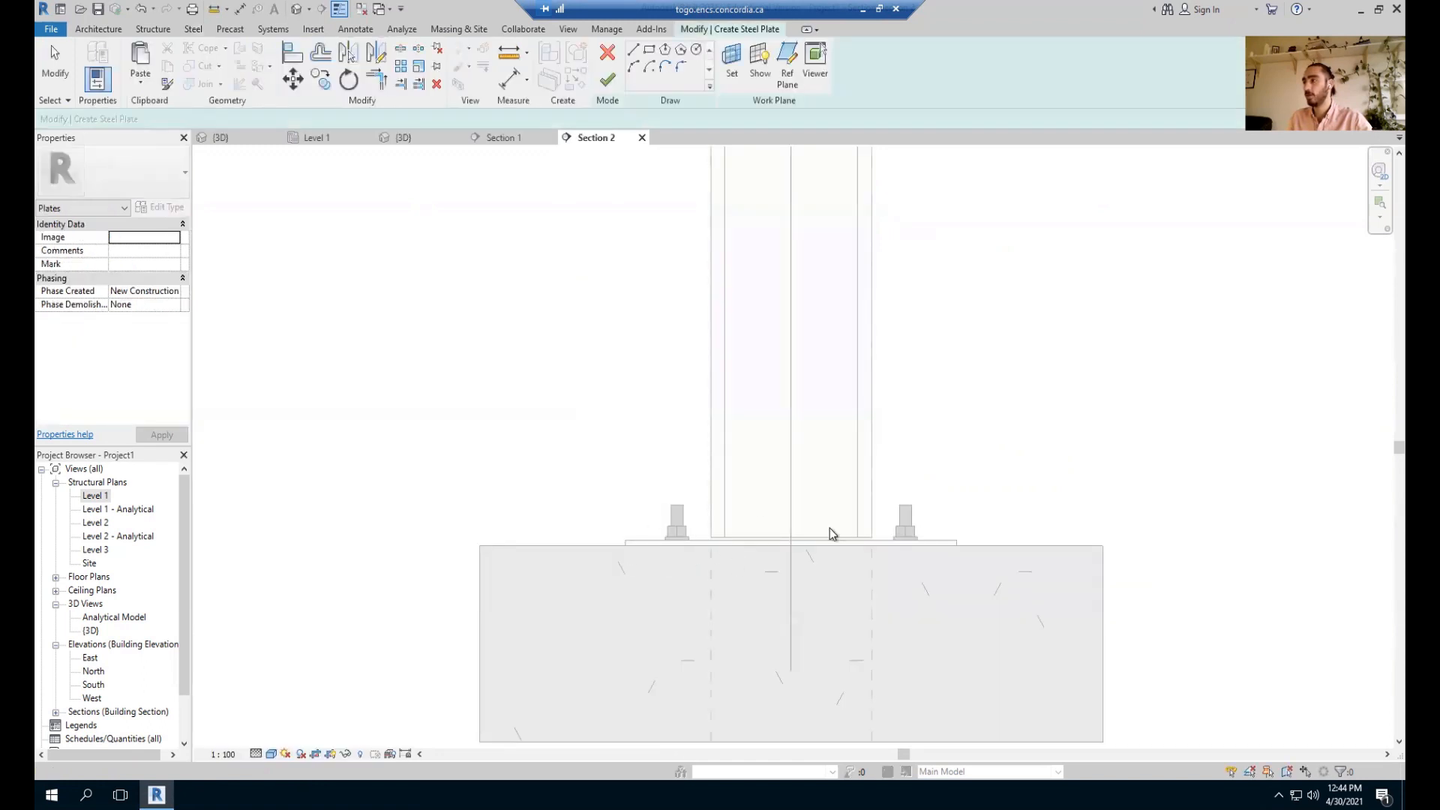
# Sketch three connected lines of 0.05 m up, right and up from the base plate's top left corner.
pyautogui.scroll(4, 707, 510)
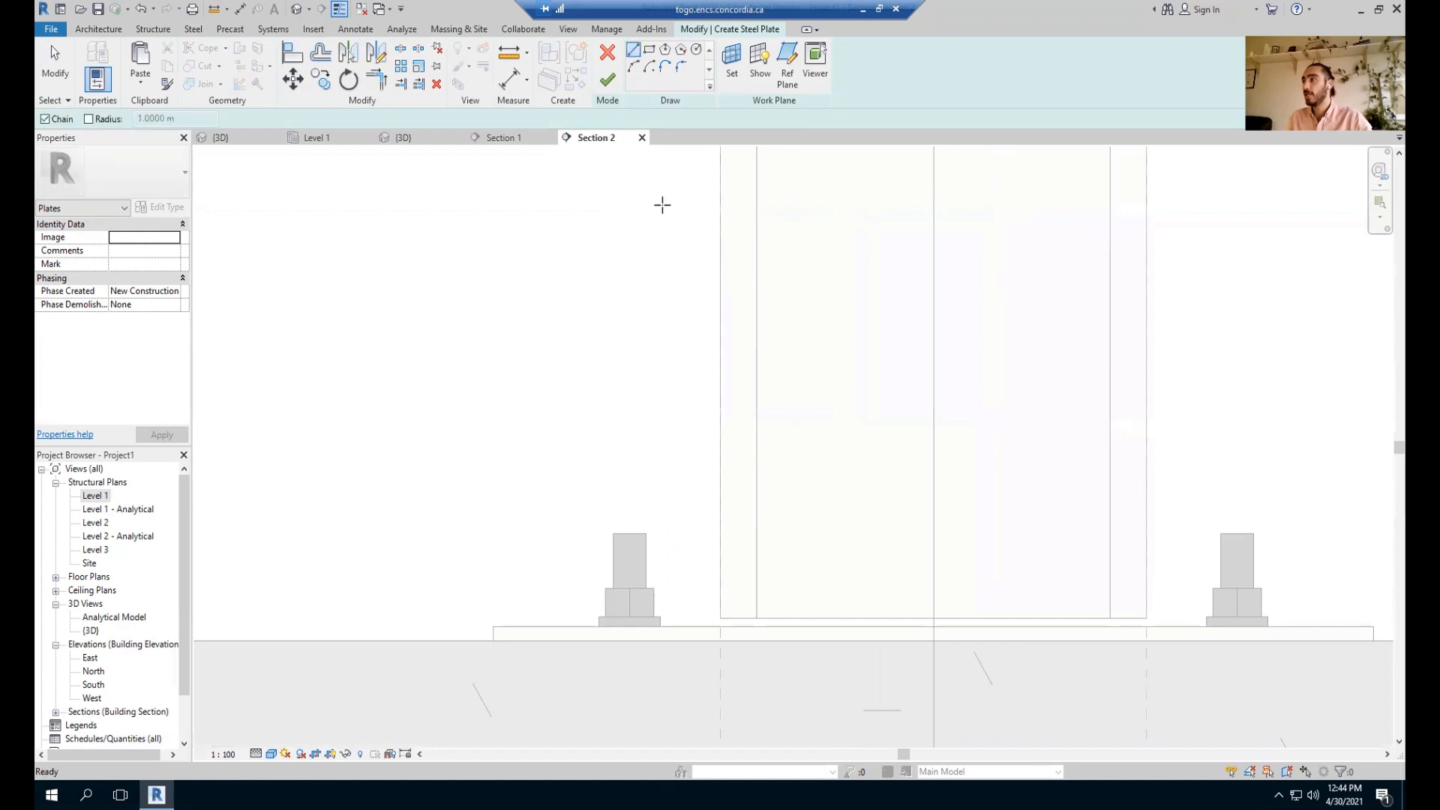
pyautogui.click(495, 625)
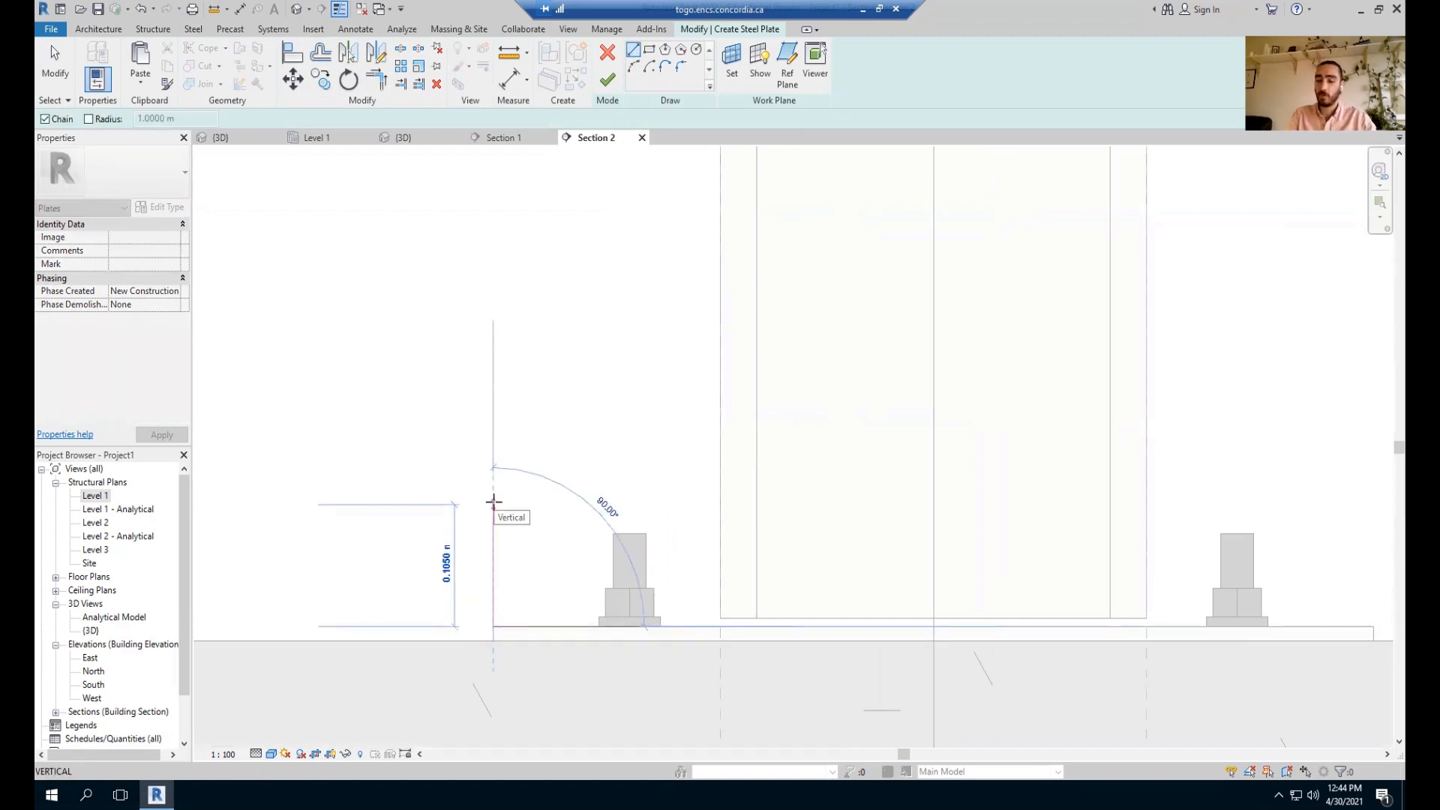
pyautogui.write('.06')
pyautogui.write('5')
pyautogui.press('Return')
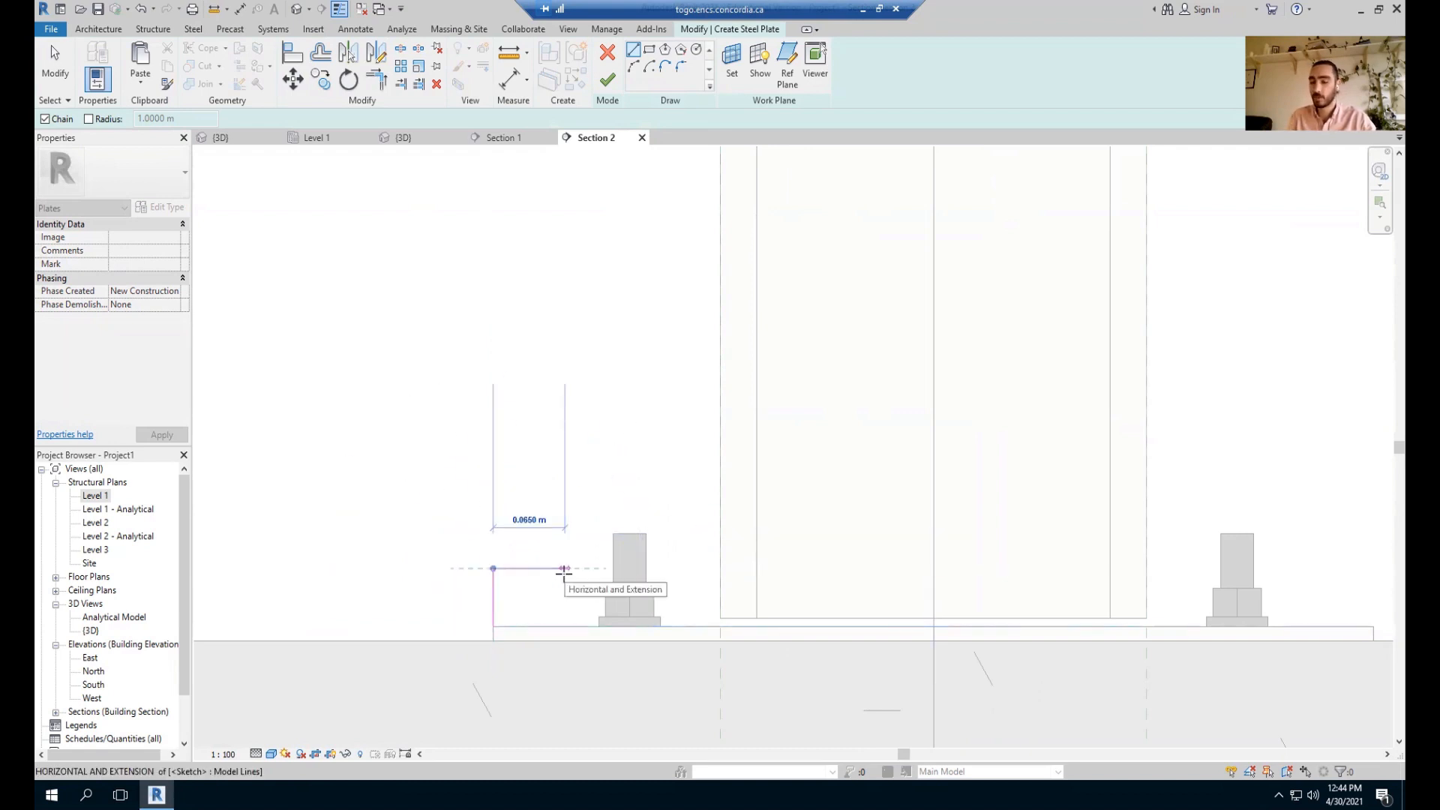
pyautogui.write('.05')
pyautogui.press('Return')
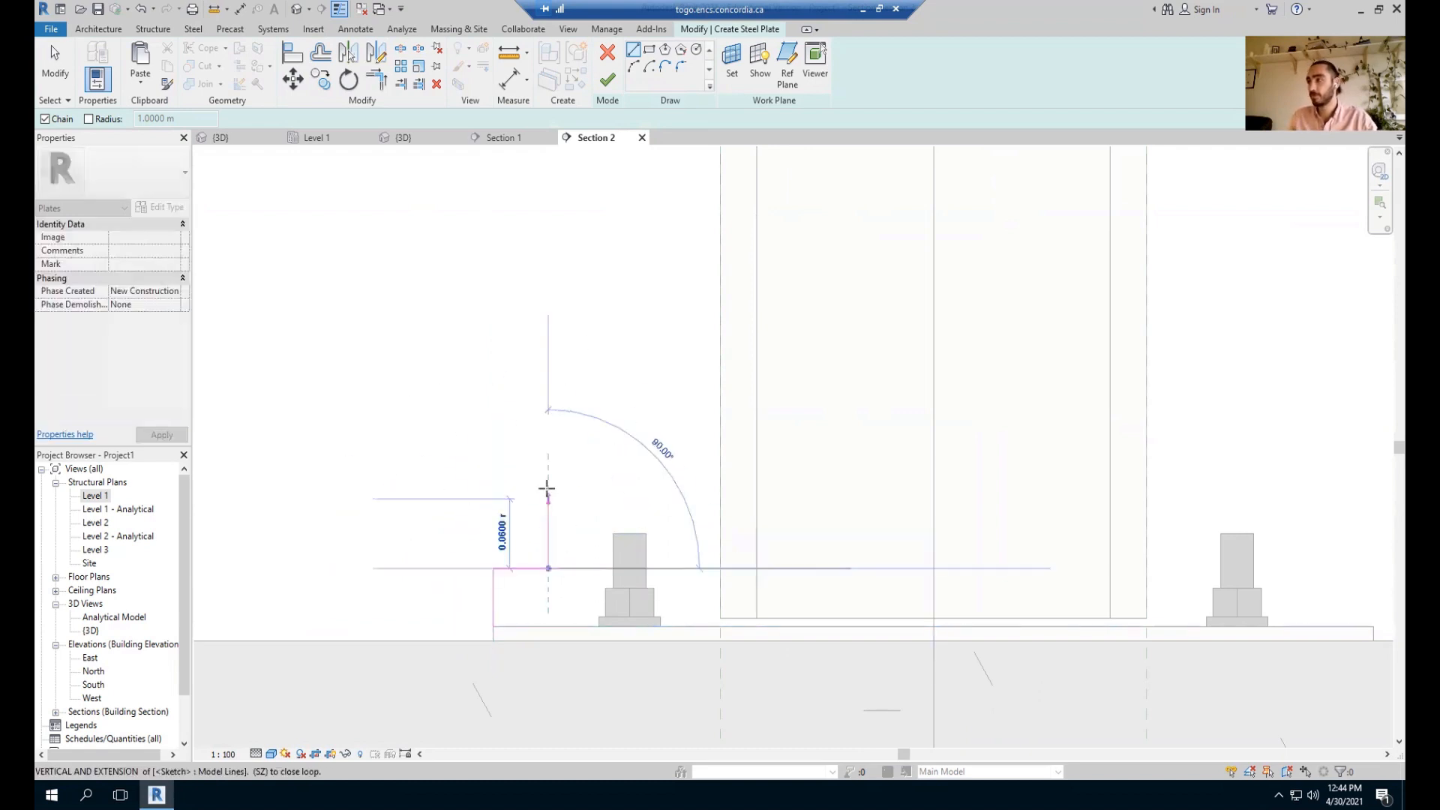
pyautogui.write('.05')
pyautogui.press('Return')
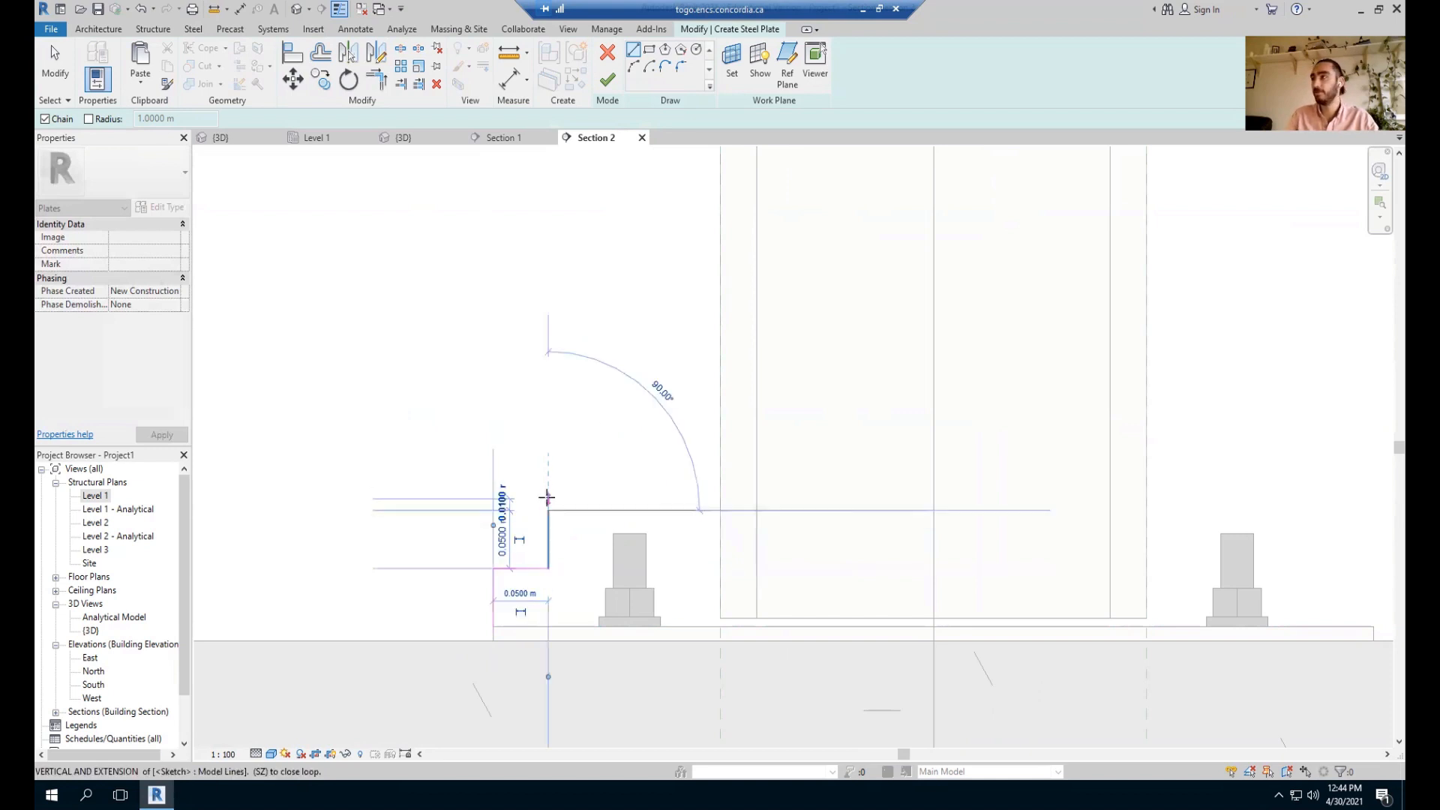
# Join the free end to the first line's upper end with a diagonal, then delete the two helper lines beneath it.
pyautogui.press('Escape')
pyautogui.click(549, 511)
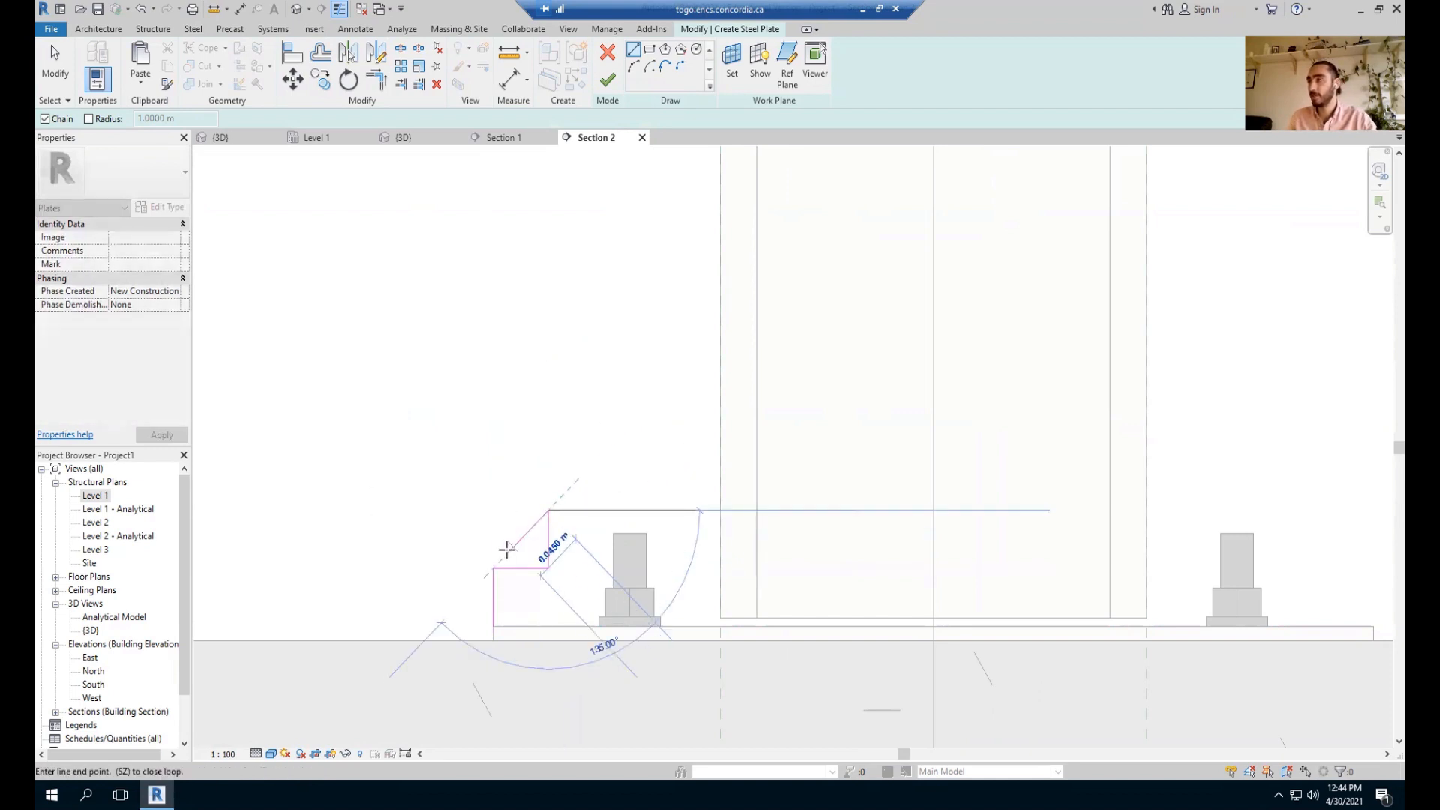
pyautogui.click(494, 568)
pyautogui.press('Escape')
pyautogui.press('Escape')
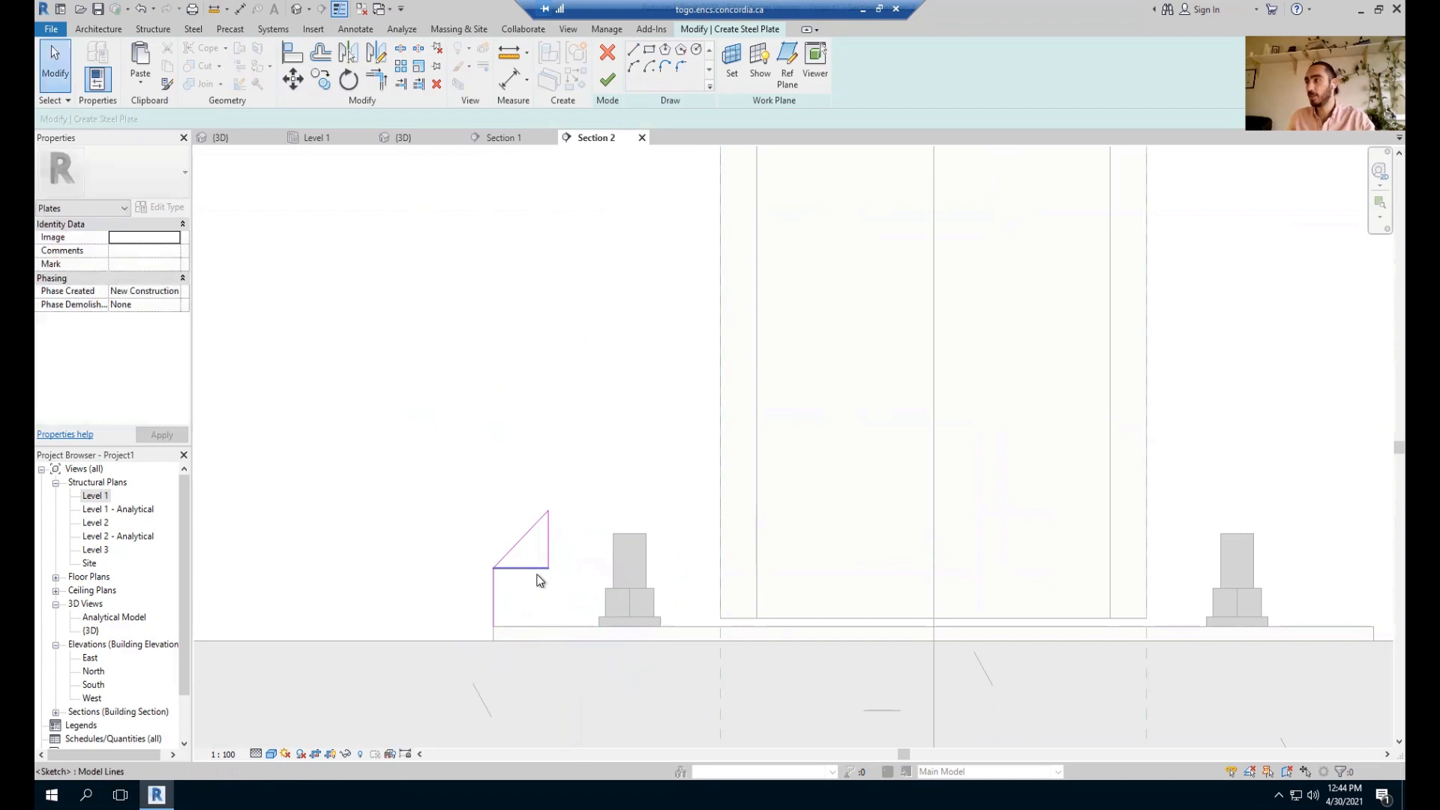
pyautogui.click(547, 549)
pyautogui.press('Delete')
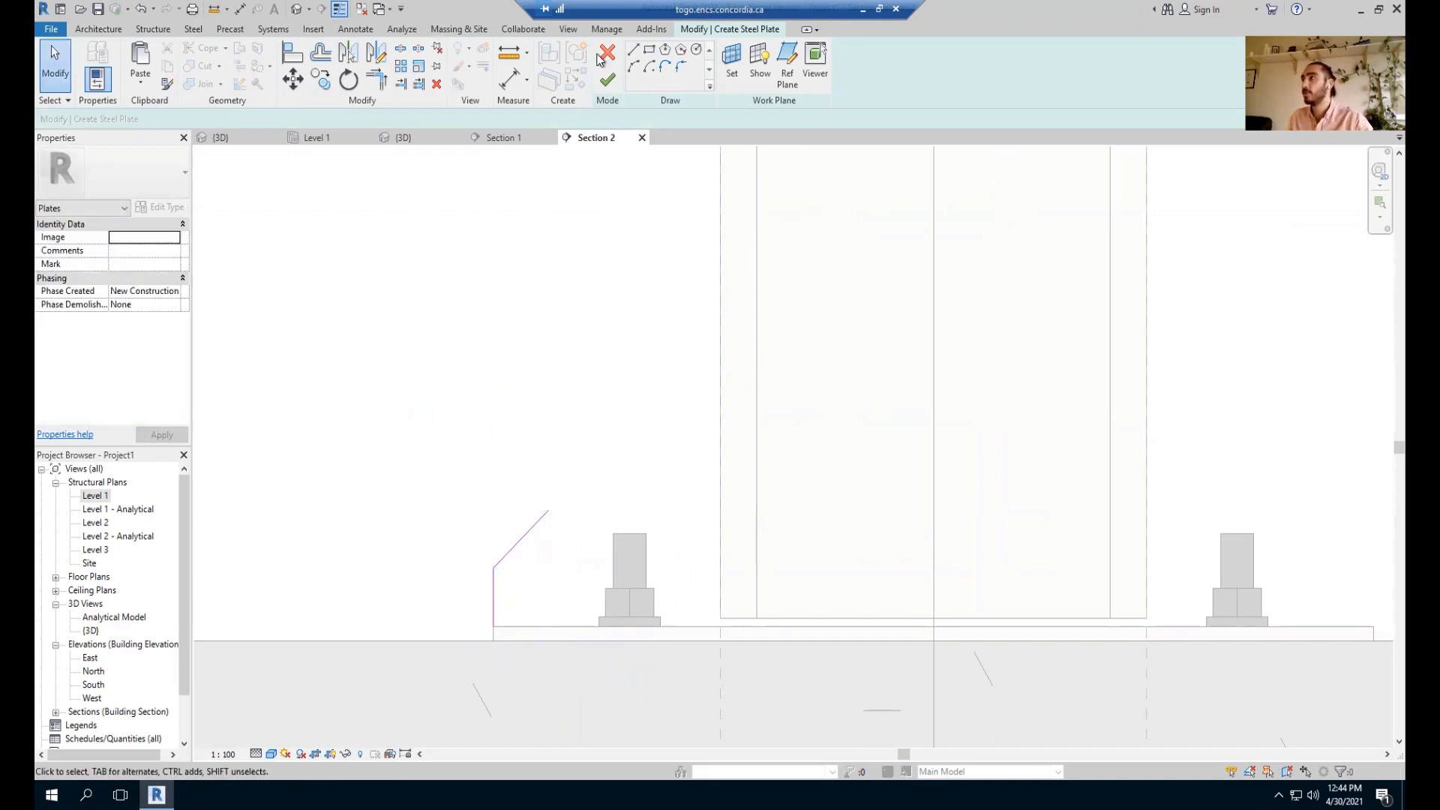
# Mirror the vertical and diagonal sketch lines about the column's vertical centerline, keeping the originals.
pyautogui.scroll(-1, 579, 480)
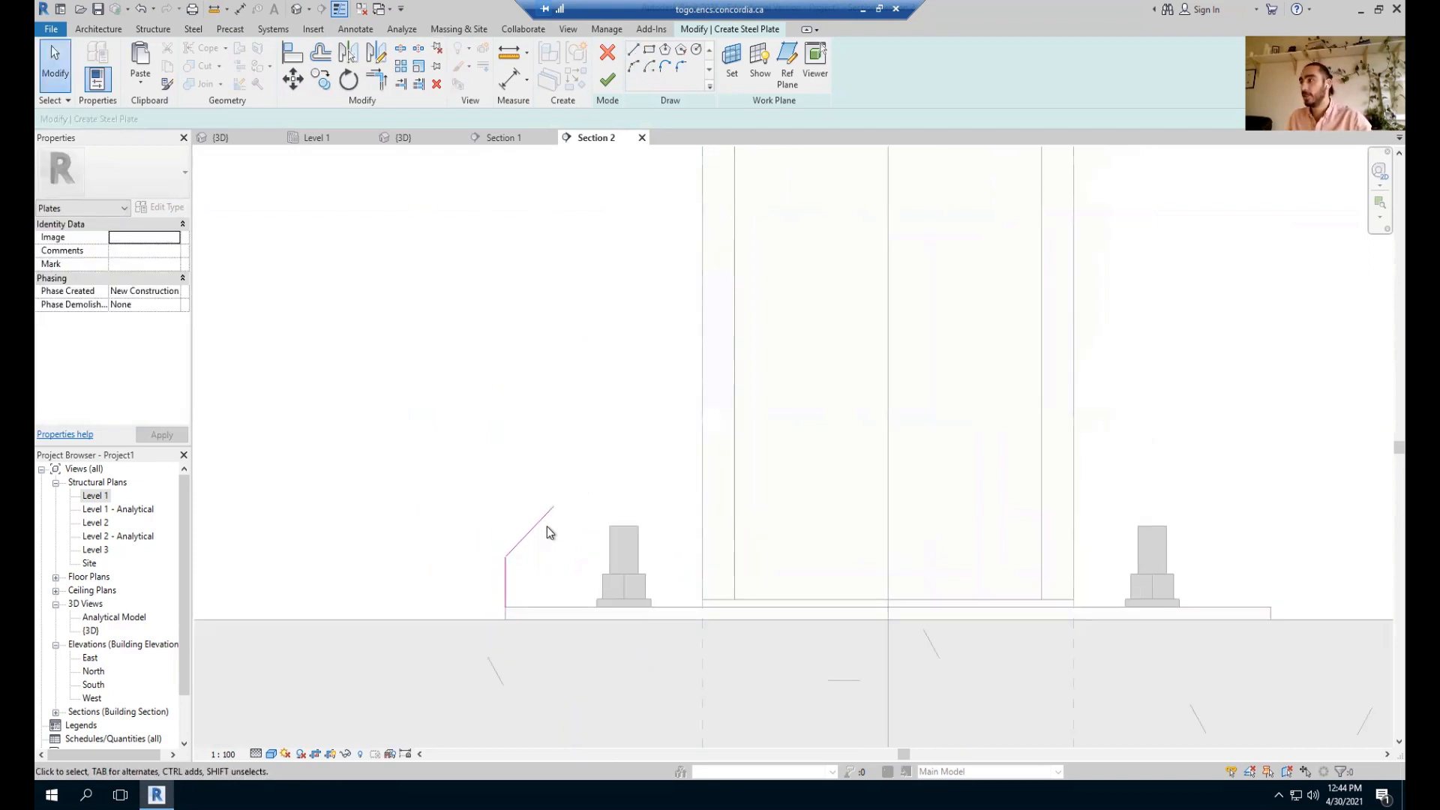
pyautogui.click(540, 530)
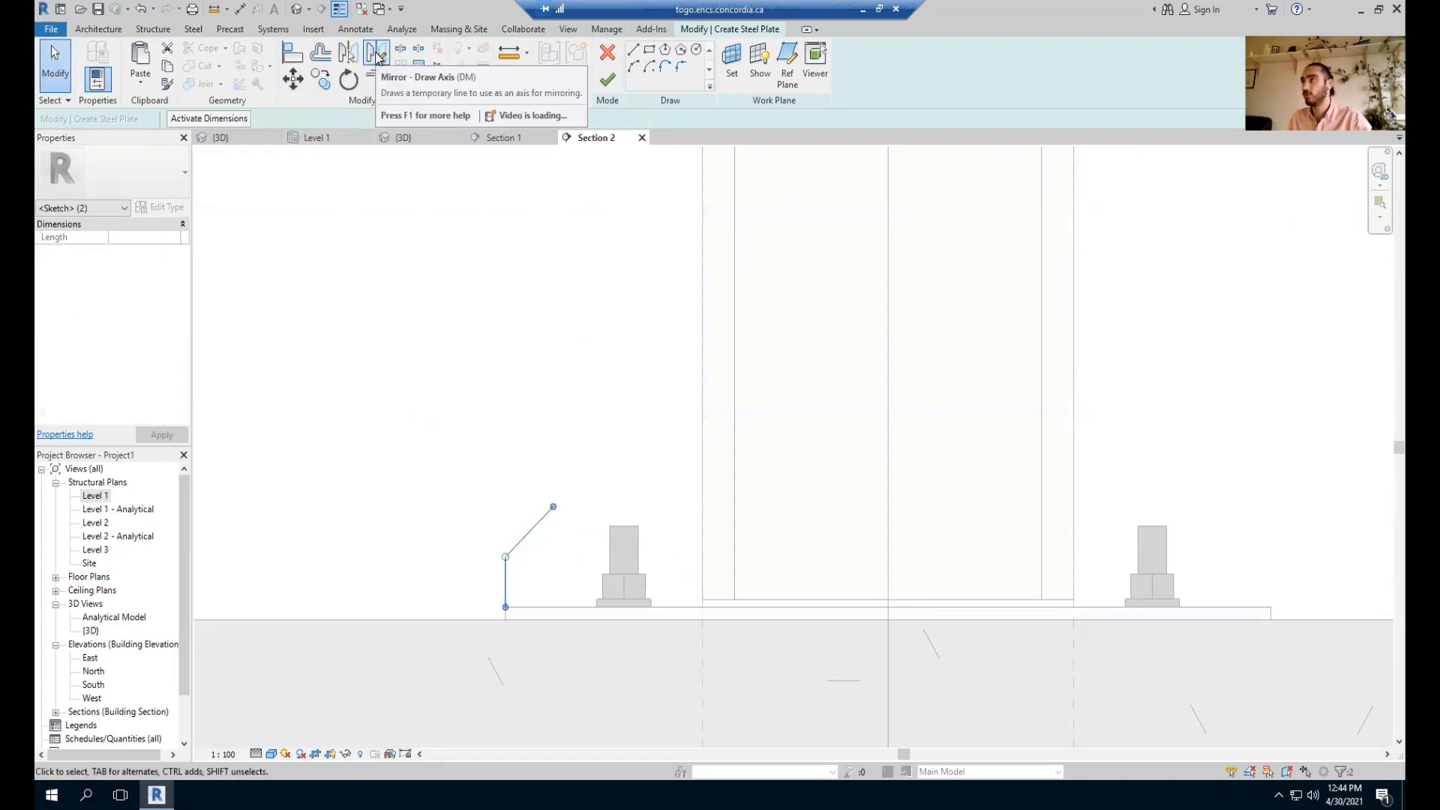
pyautogui.click(376, 54)
pyautogui.click(889, 426)
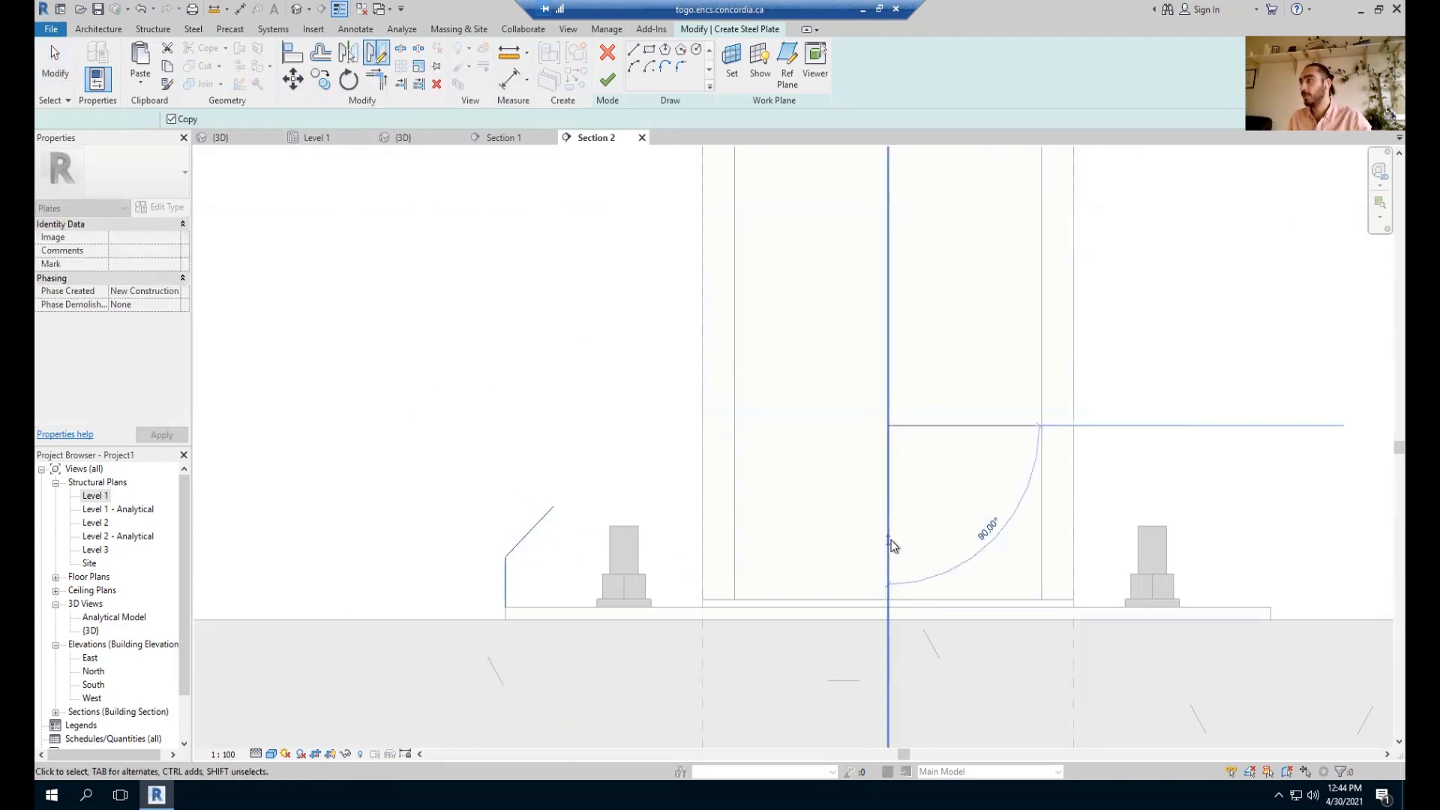
pyautogui.click(890, 540)
pyautogui.click(1257, 615)
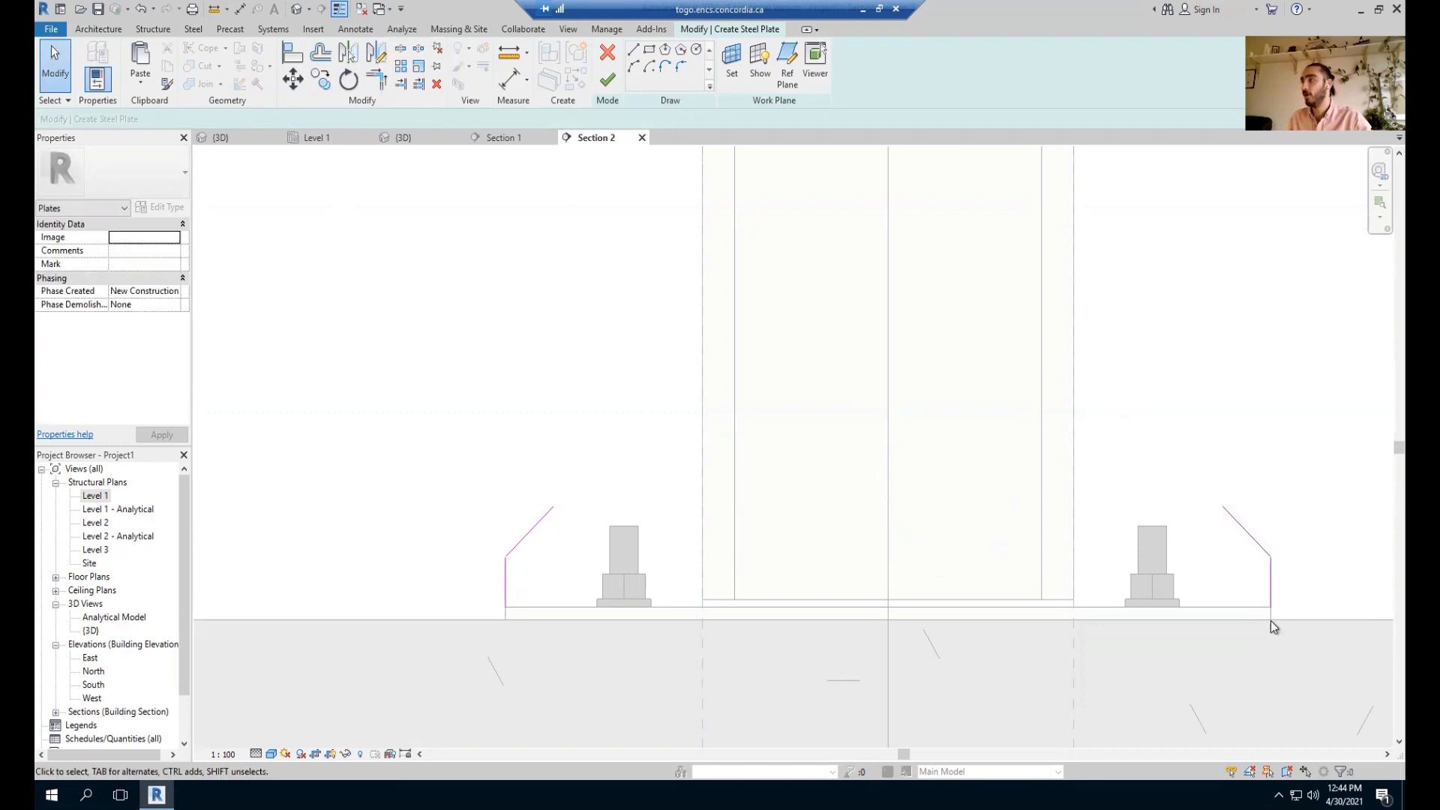
# Close the plate outline with horizontal lines along its top and along the base plate's upper face, and finish the plate.
pyautogui.moveTo(1266, 624); pyautogui.dragTo(1177, 609, button='middle')
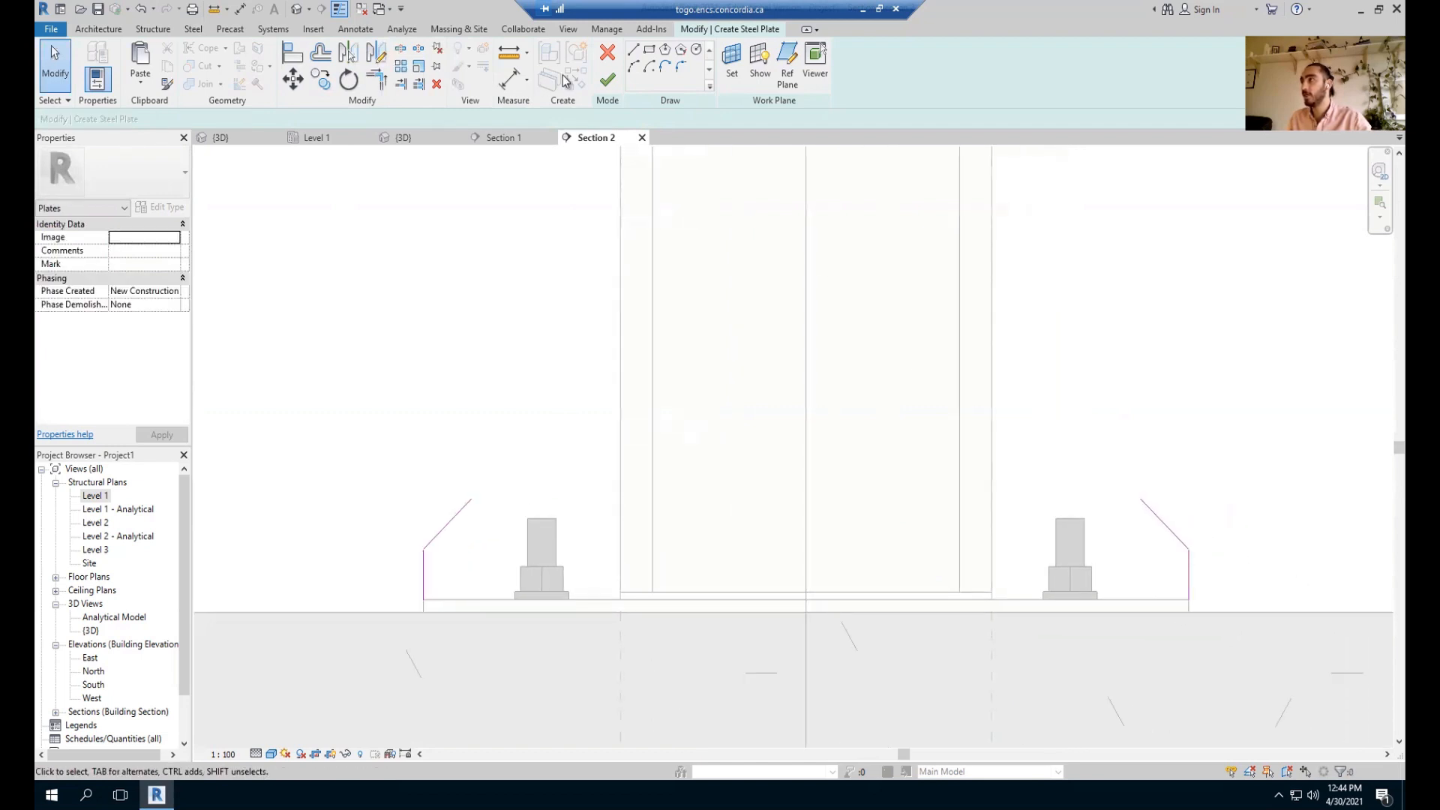
pyautogui.click(633, 50)
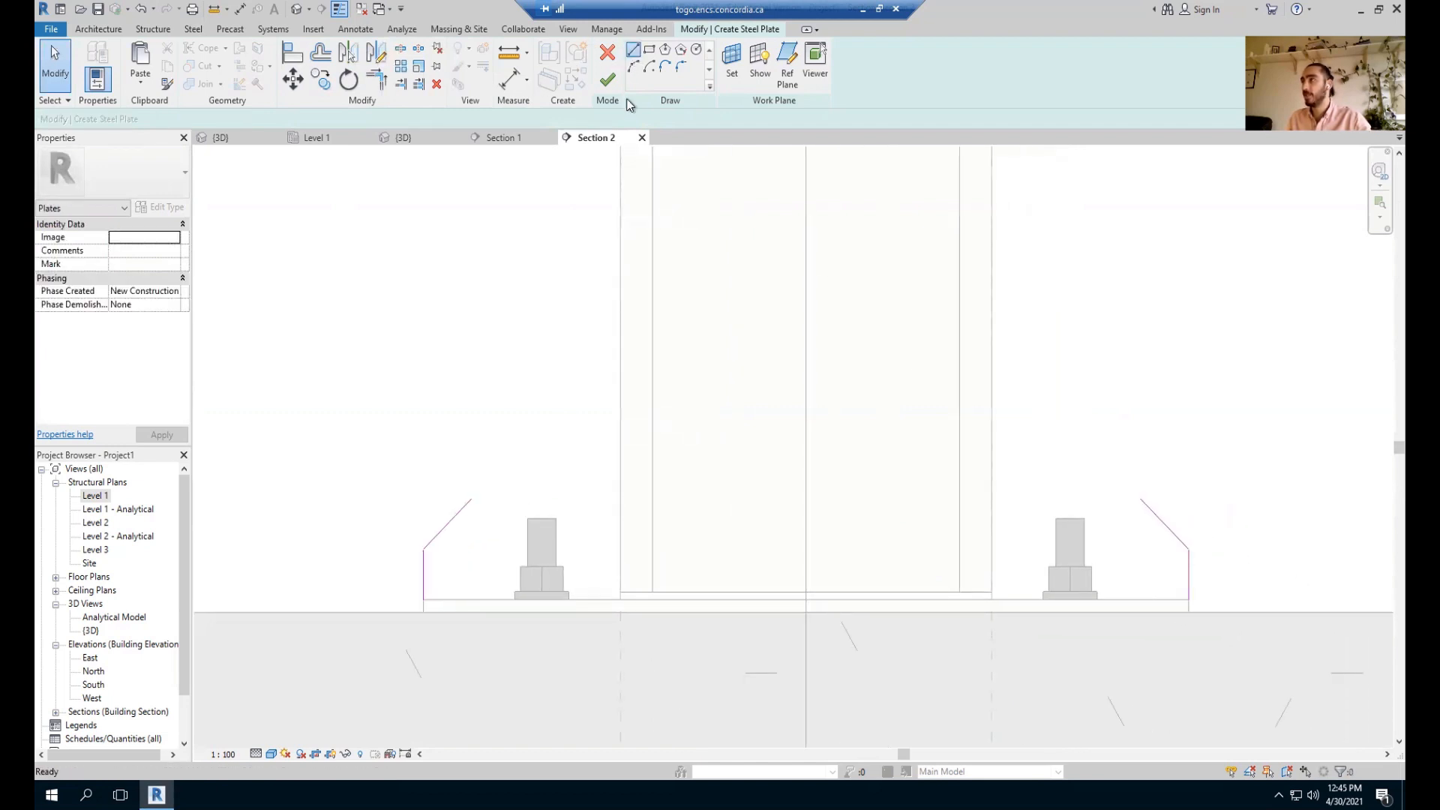
pyautogui.click(471, 499)
pyautogui.click(1141, 499)
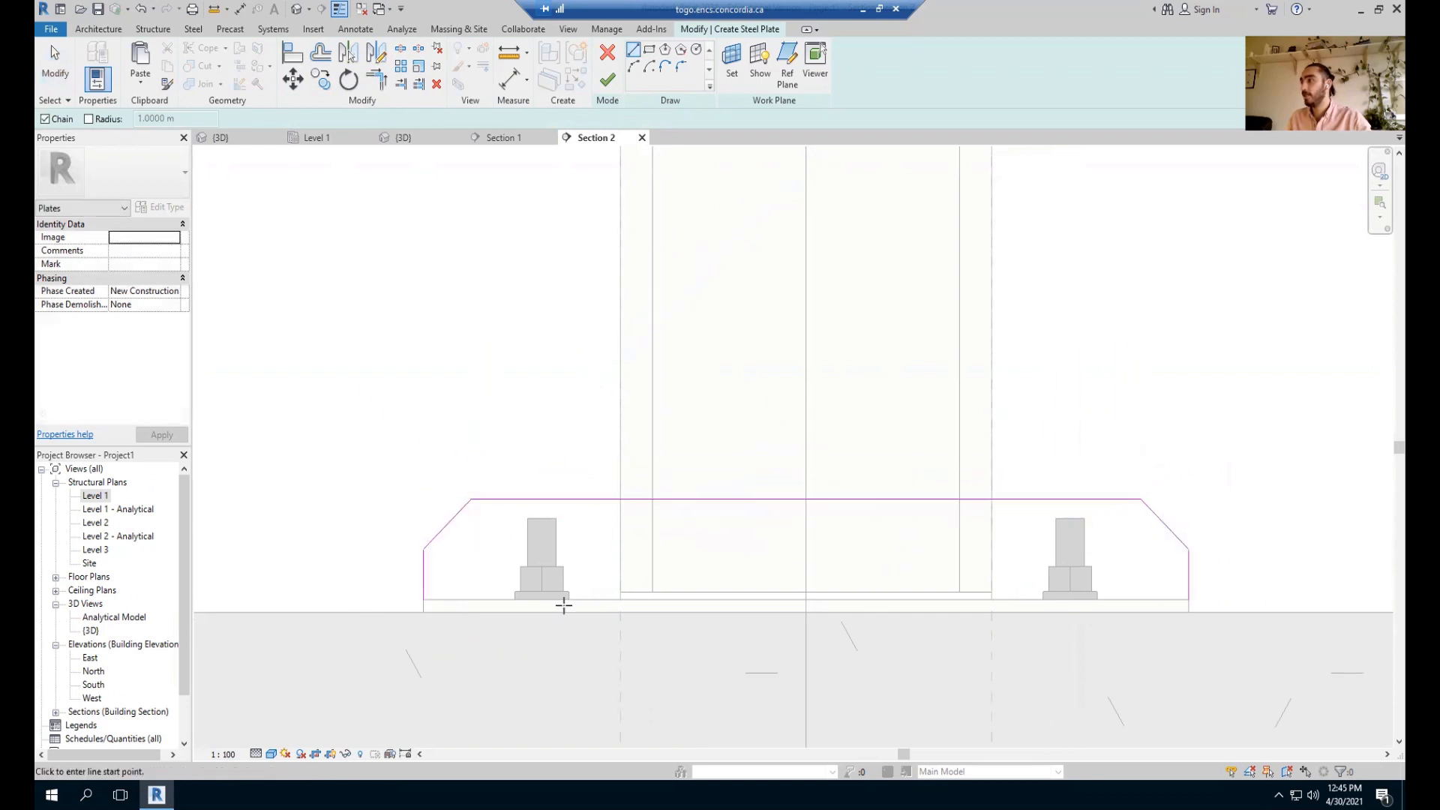
pyautogui.click(423, 598)
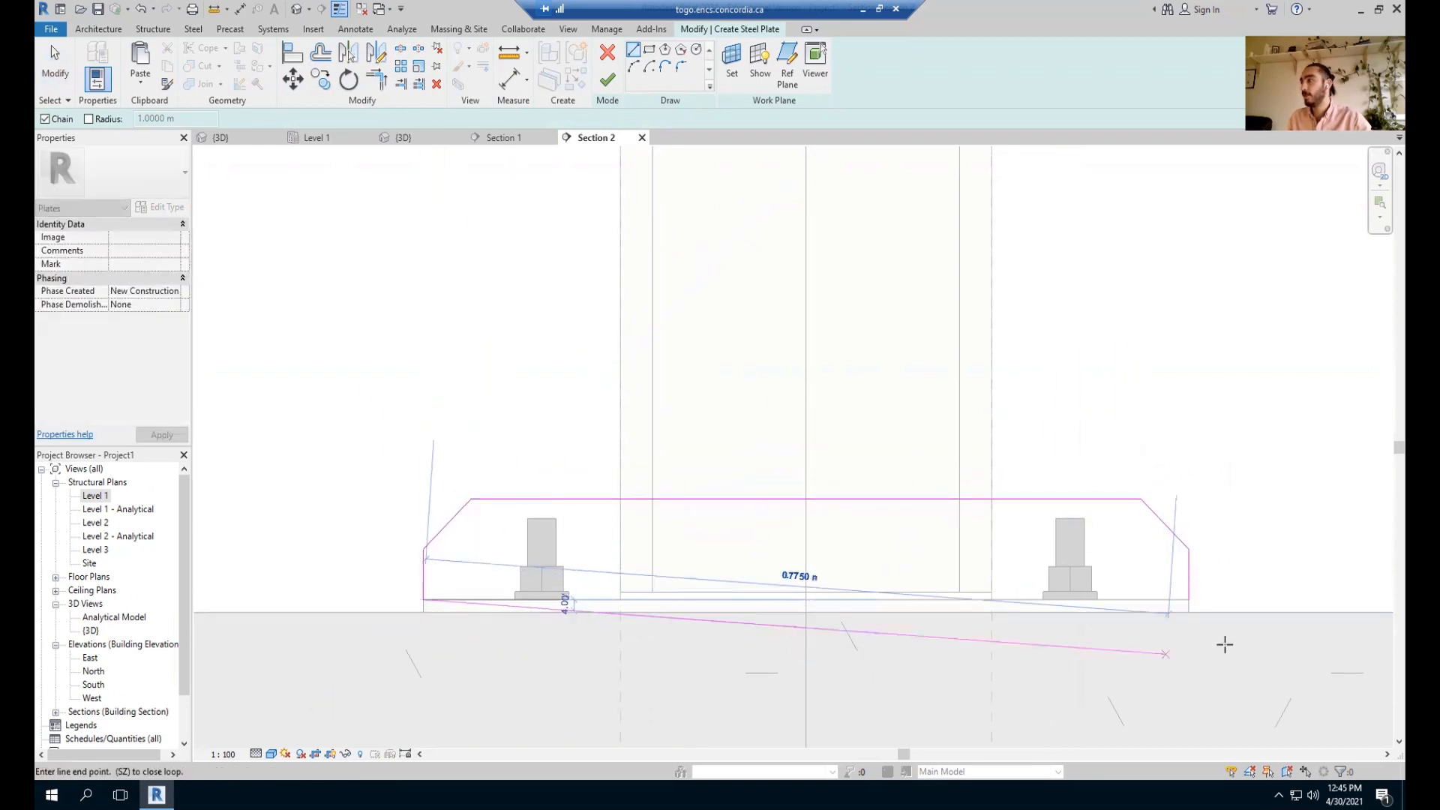
pyautogui.click(1189, 599)
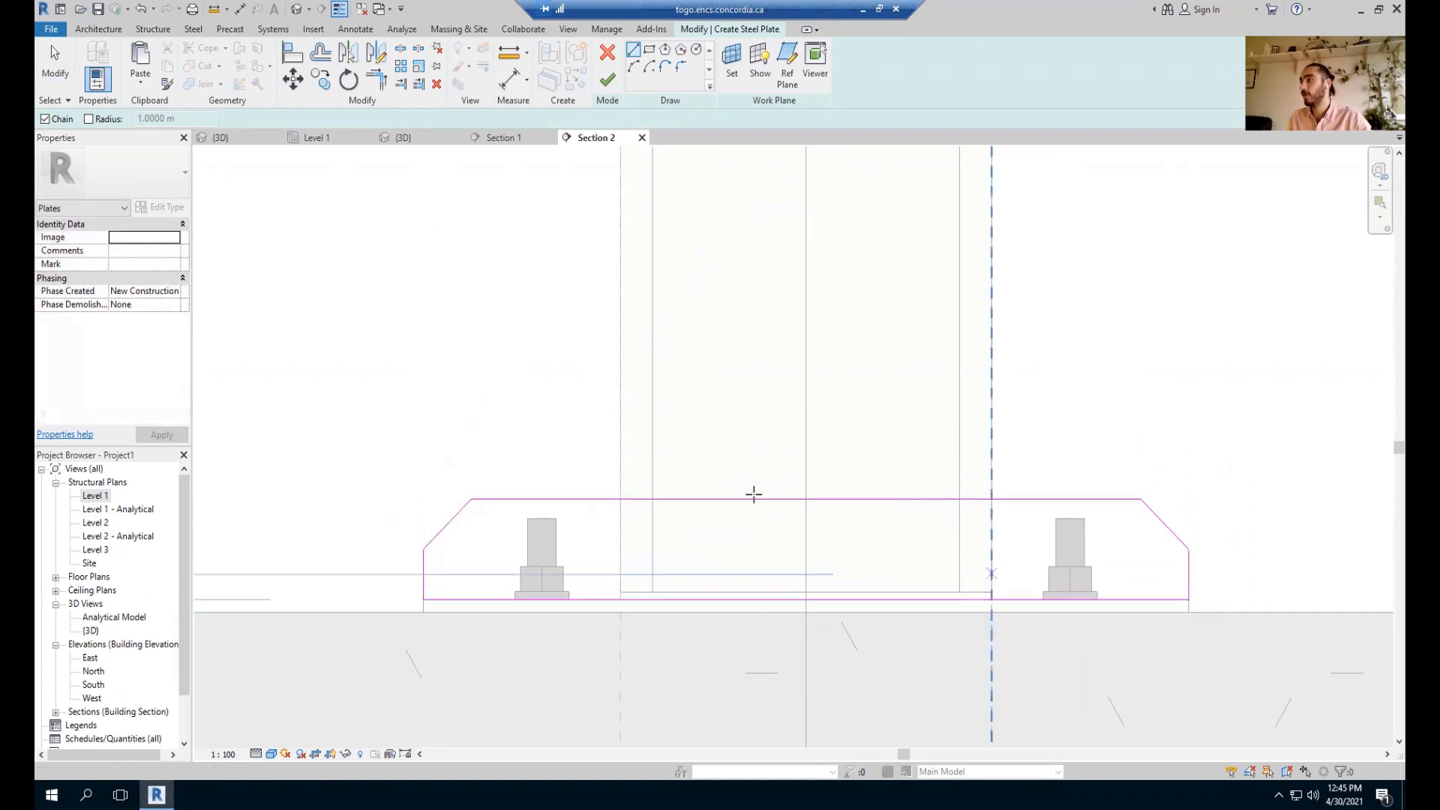
pyautogui.click(609, 87)
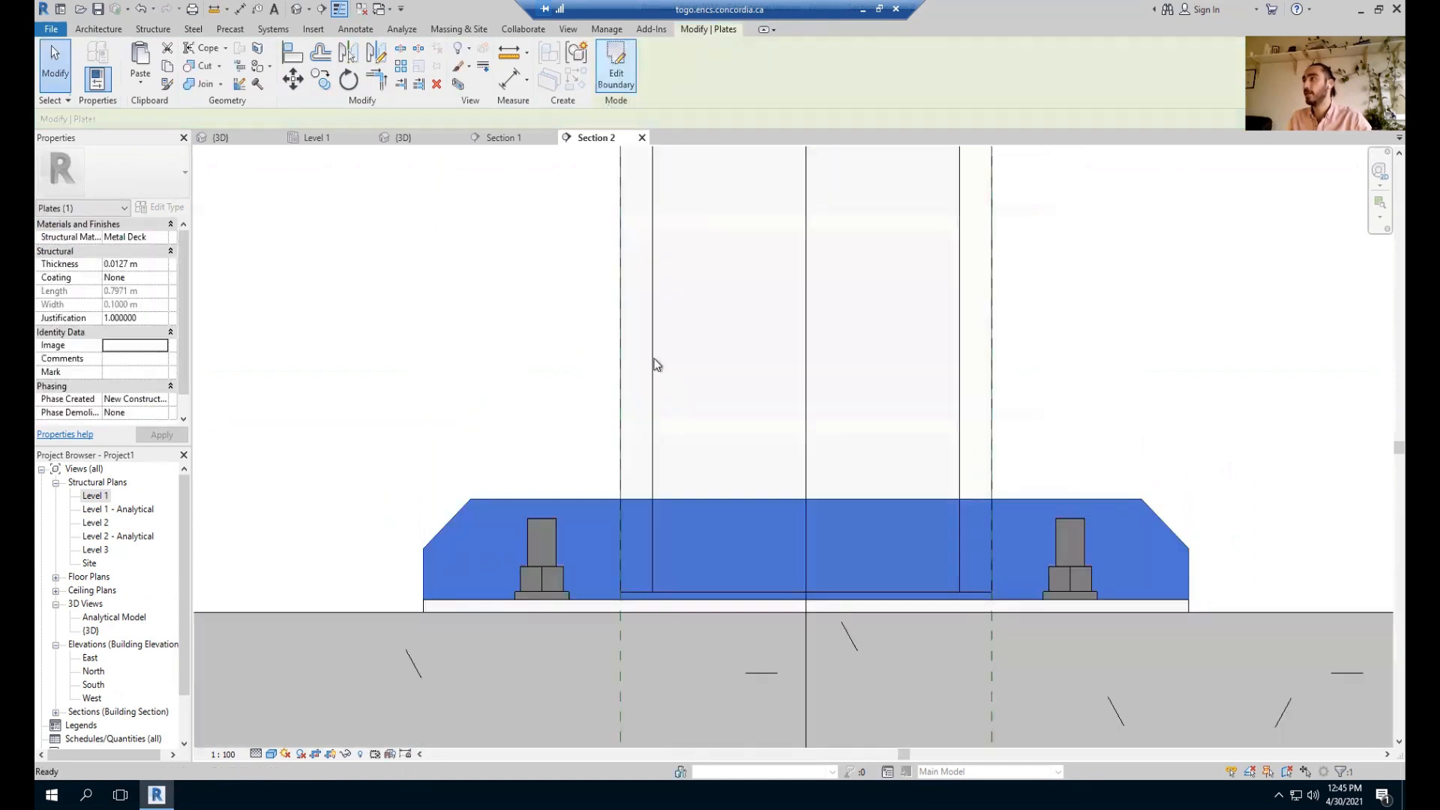
# In the Level 1 plan, mirror the new steel plate about the column's vertical centerline to the opposite flange edges.
pyautogui.scroll(-2, 636, 408)
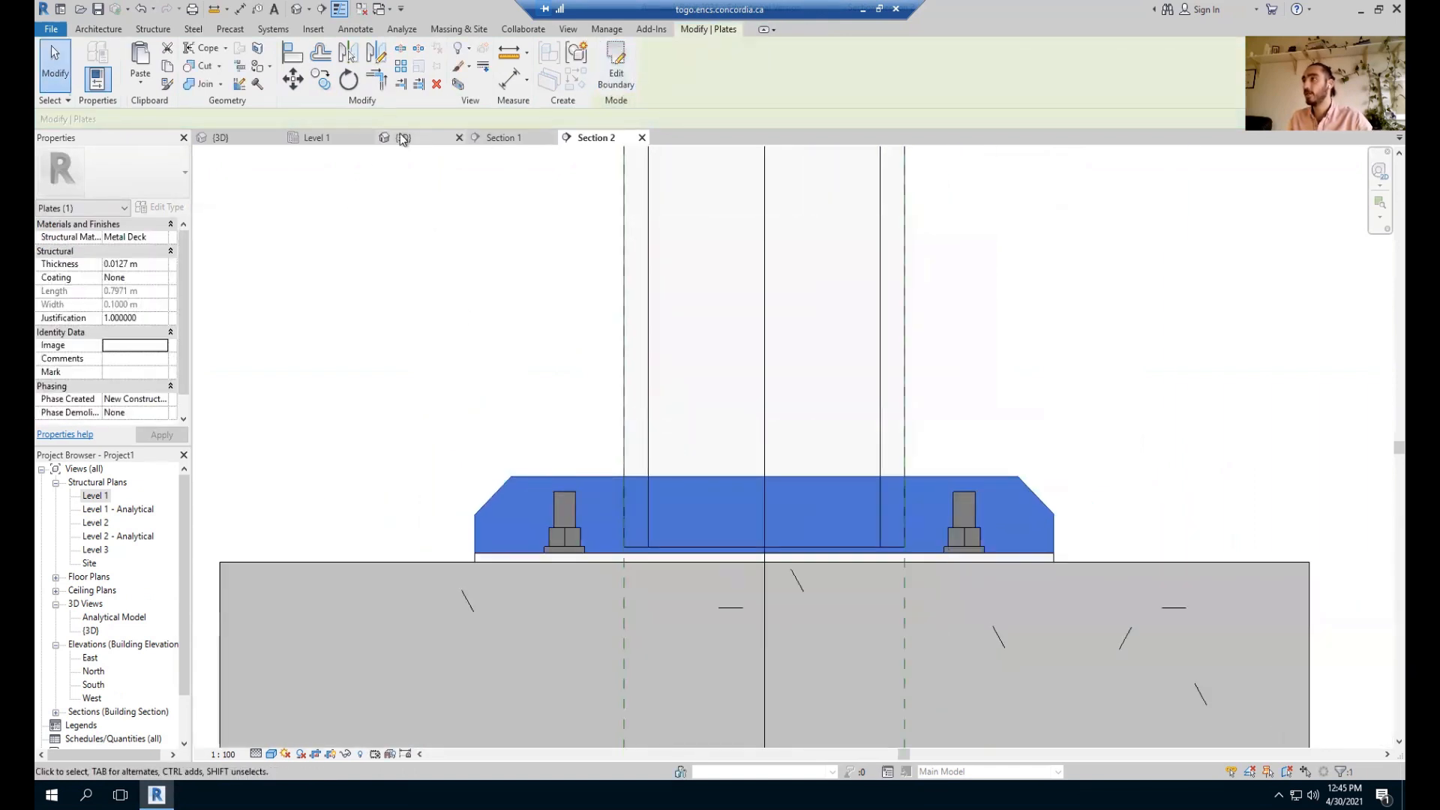
pyautogui.click(332, 135)
pyautogui.scroll(5, 576, 545)
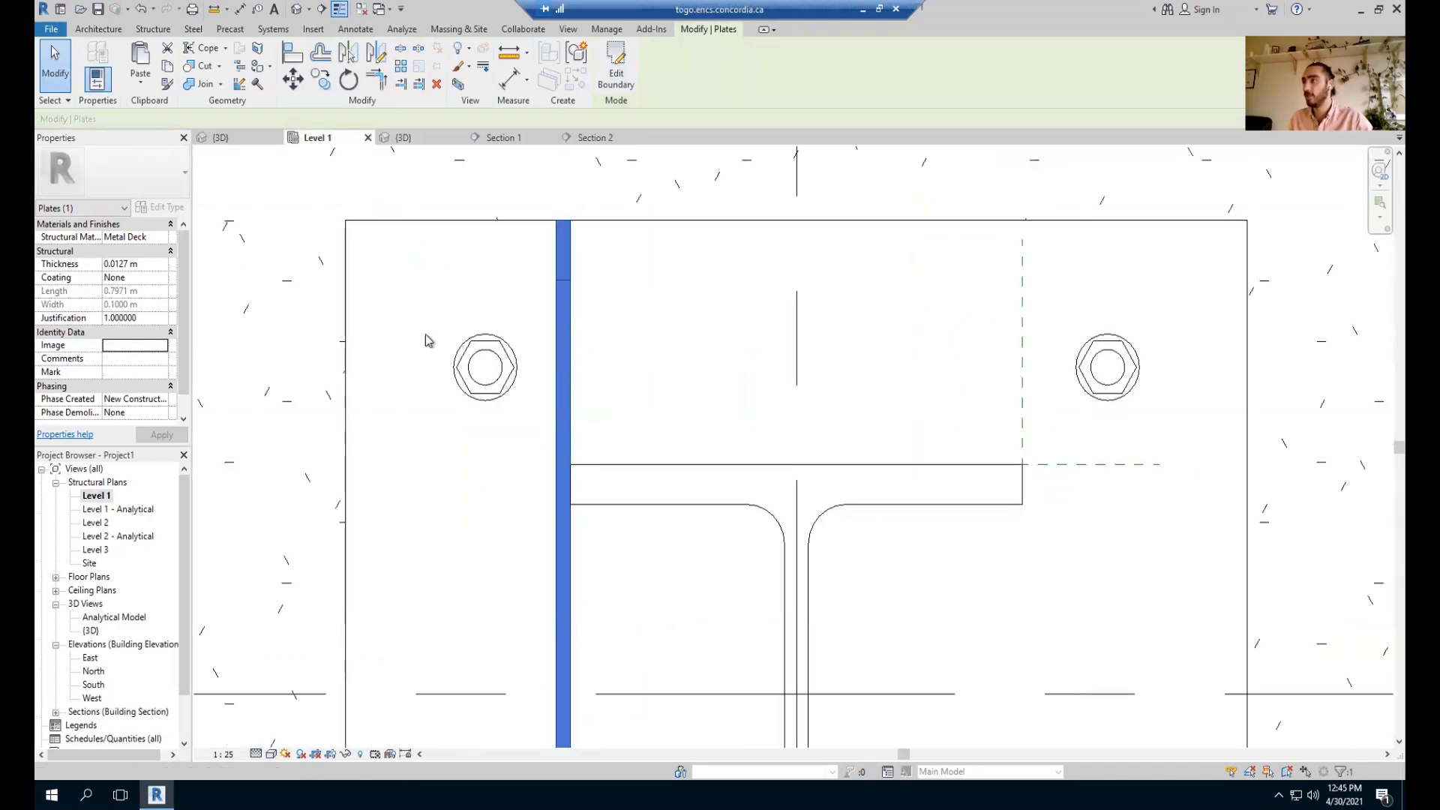
pyautogui.scroll(-3, 382, 304)
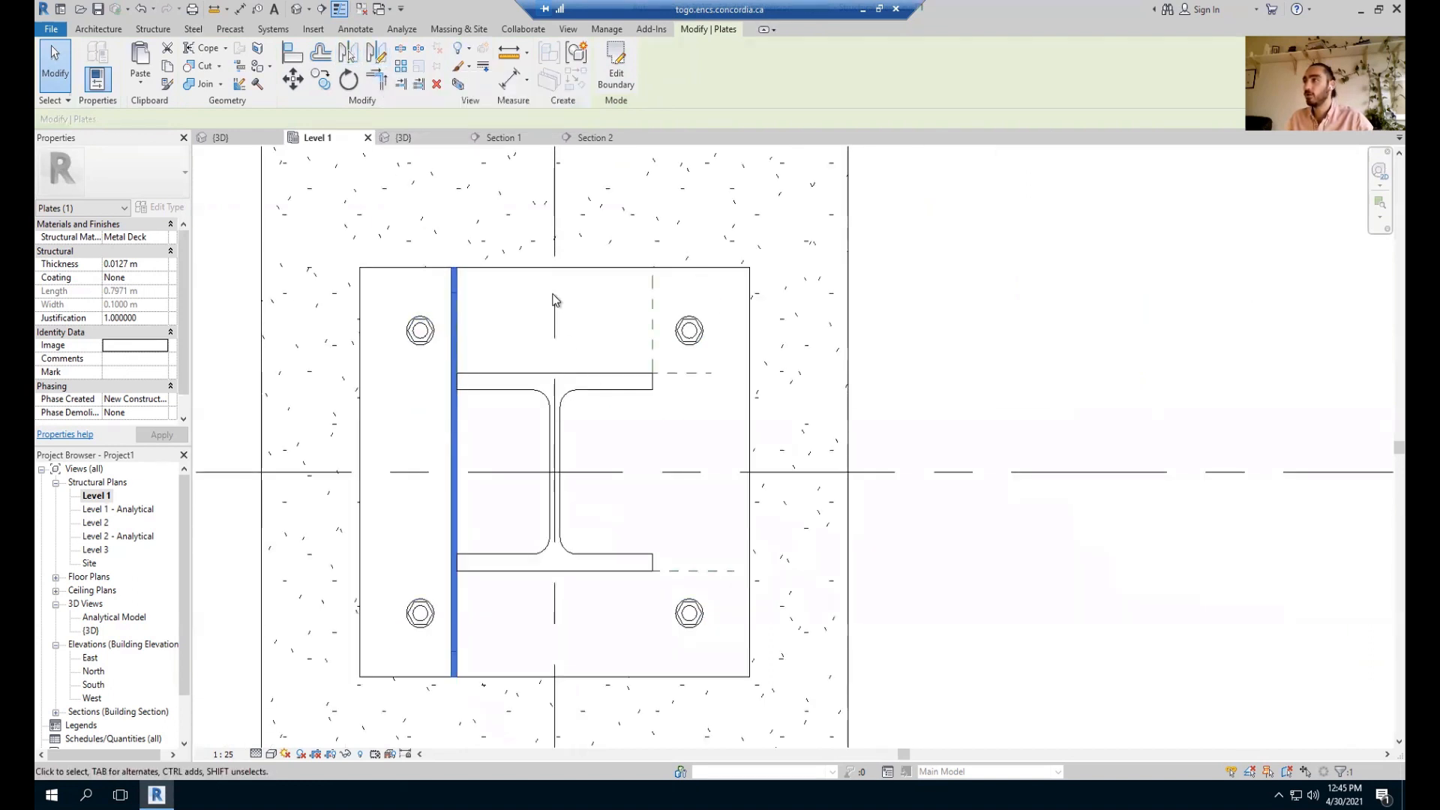
pyautogui.click(349, 54)
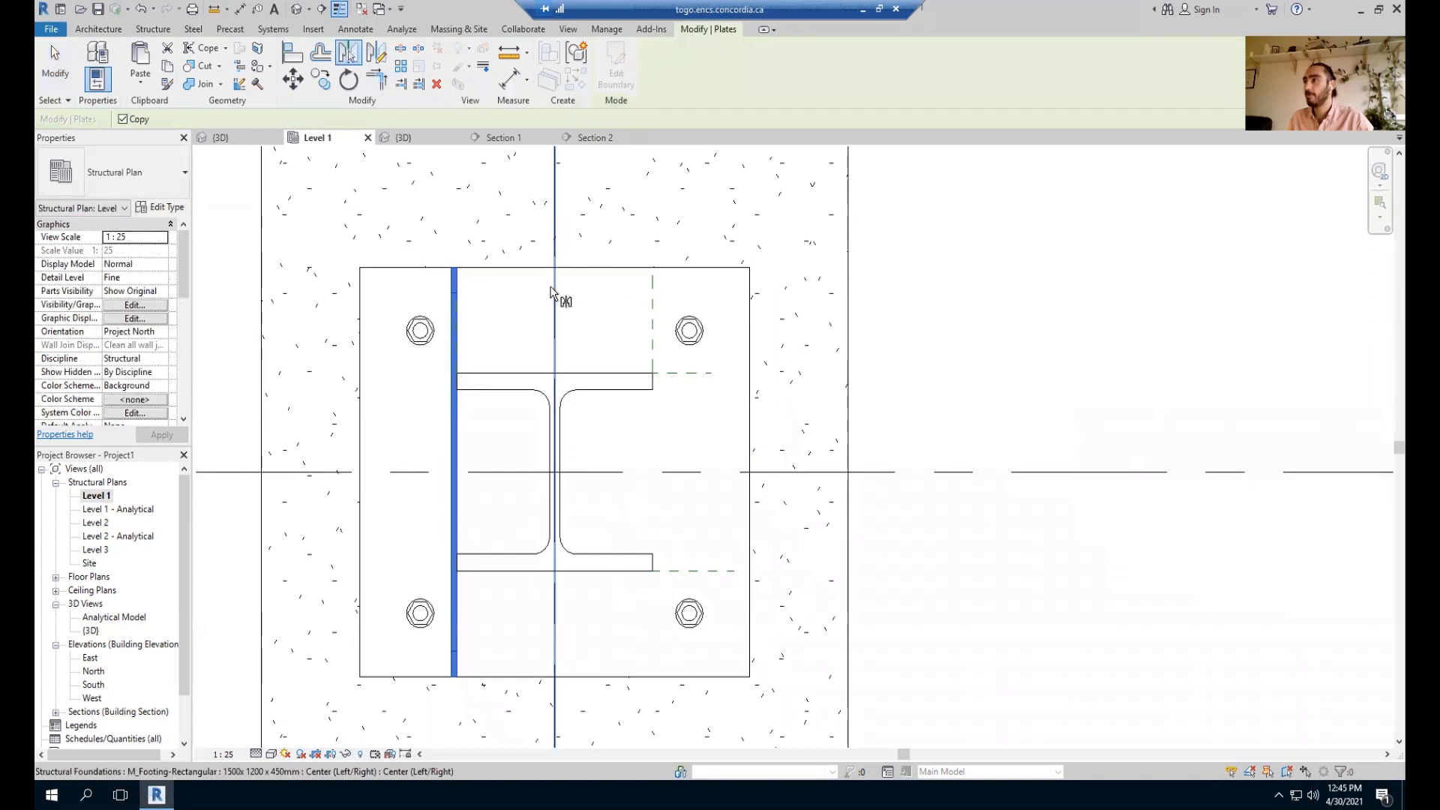
pyautogui.click(554, 291)
pyautogui.scroll(3, 659, 362)
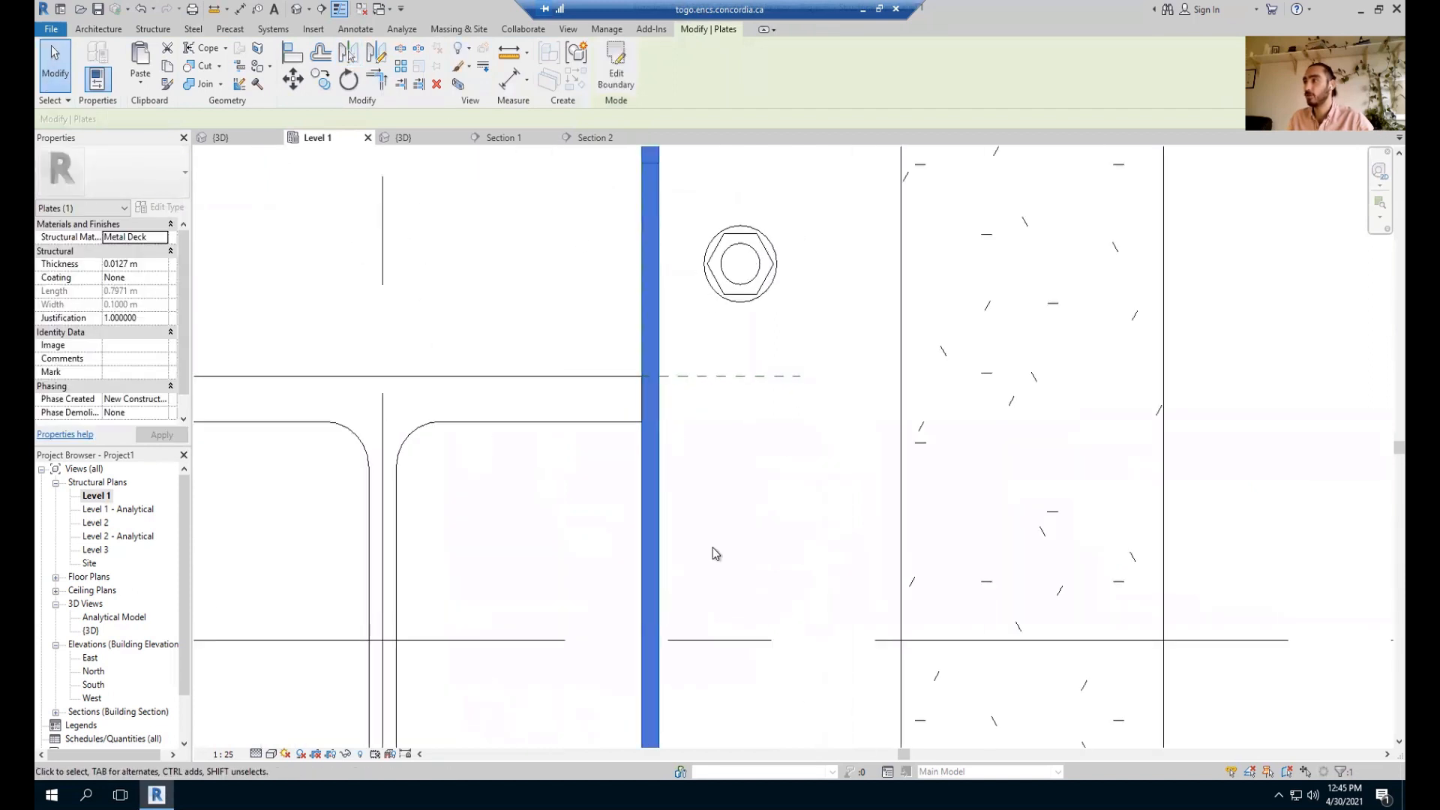
pyautogui.scroll(-4, 713, 553)
pyautogui.press('Escape')
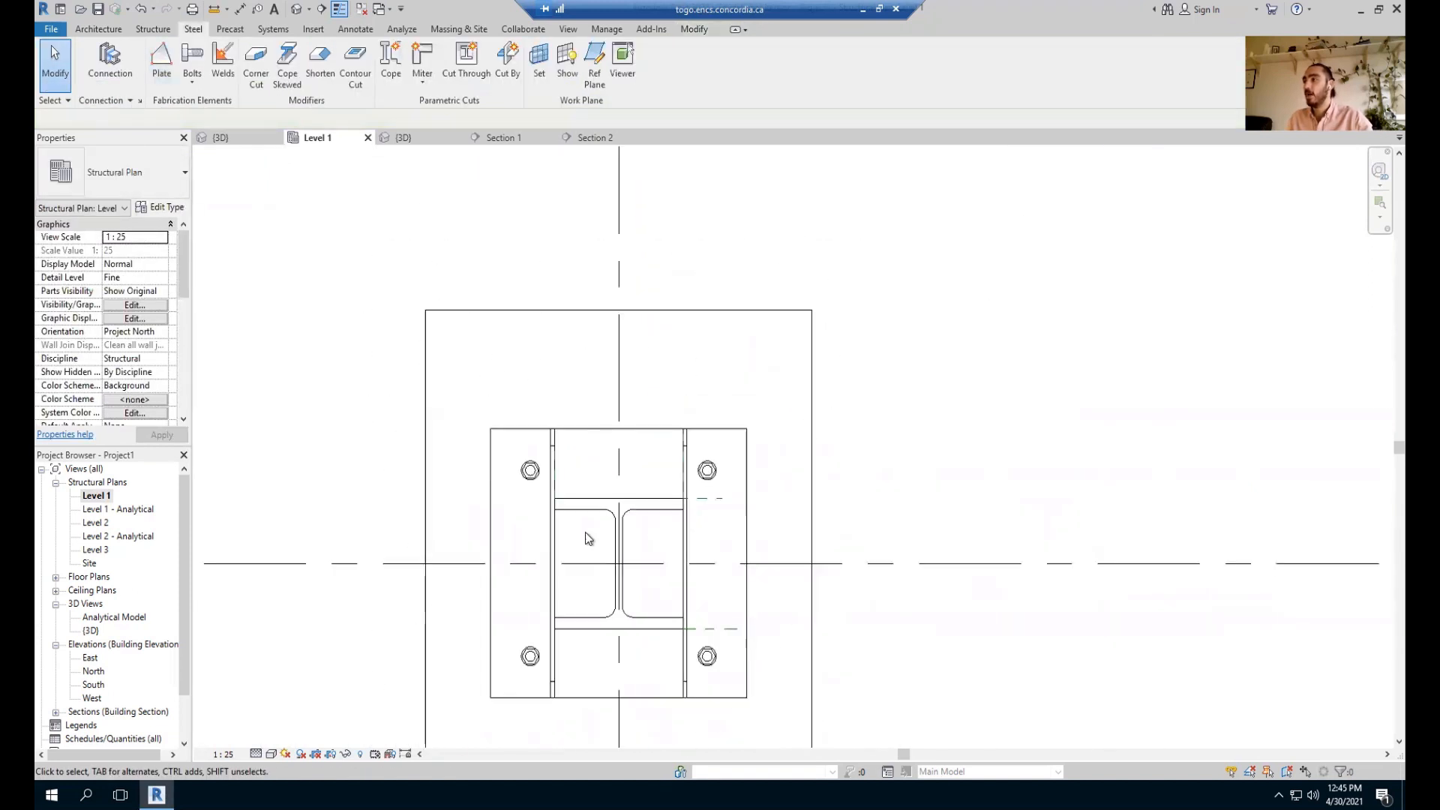
# Check the name of the horizontal reference plane along the column's top flange.
pyautogui.scroll(3, 588, 538)
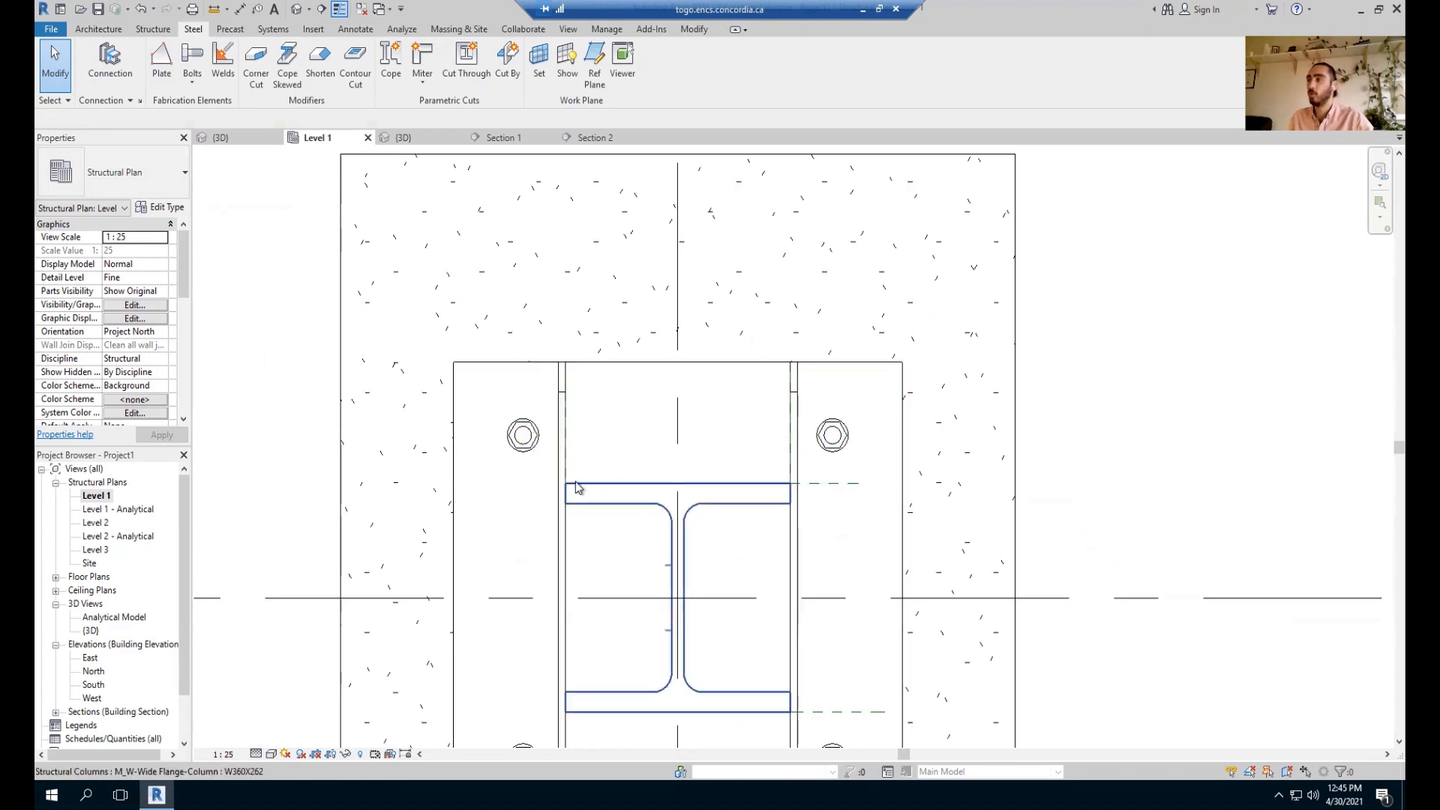
pyautogui.moveTo(531, 441); pyautogui.dragTo(523, 307, button='middle')
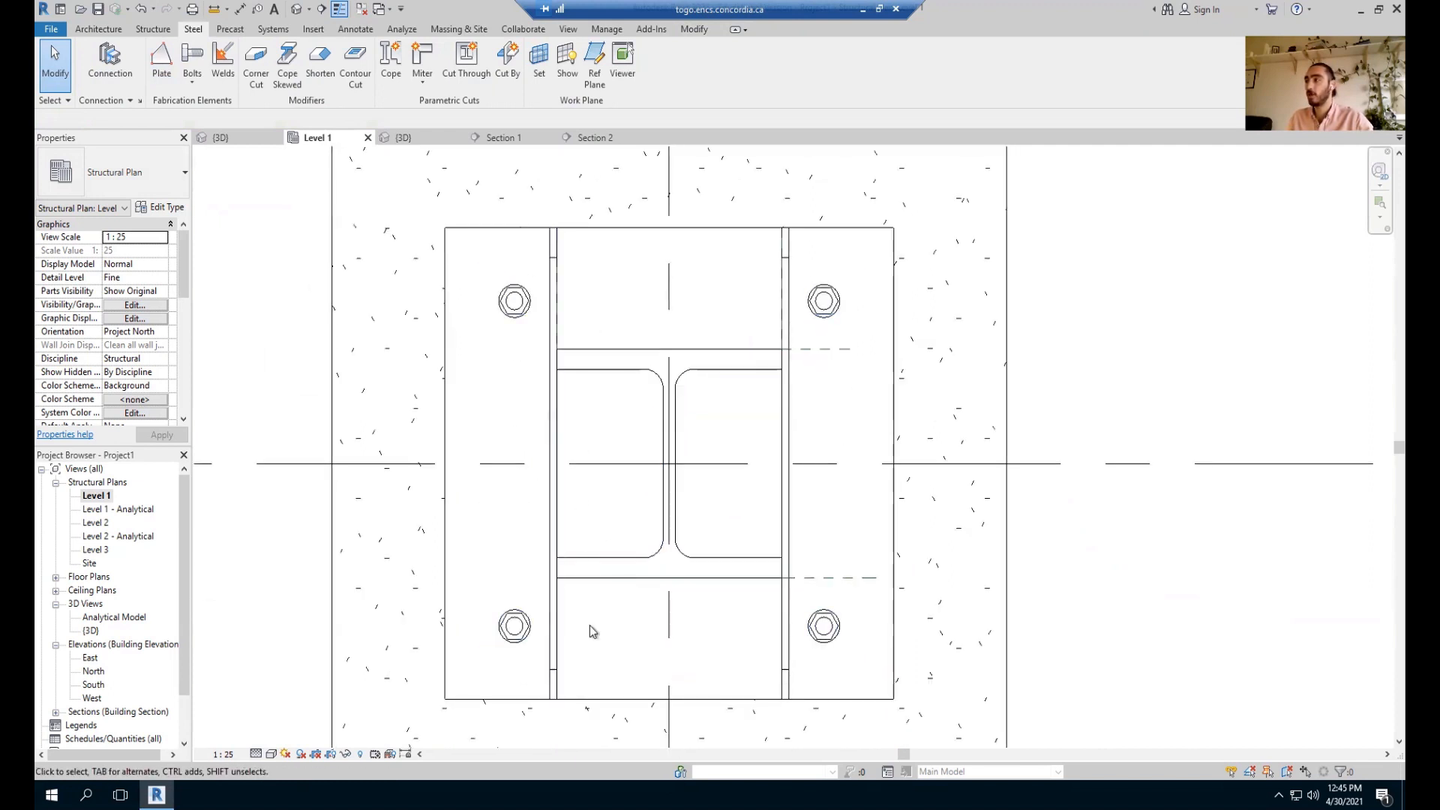
pyautogui.scroll(-5, 579, 465)
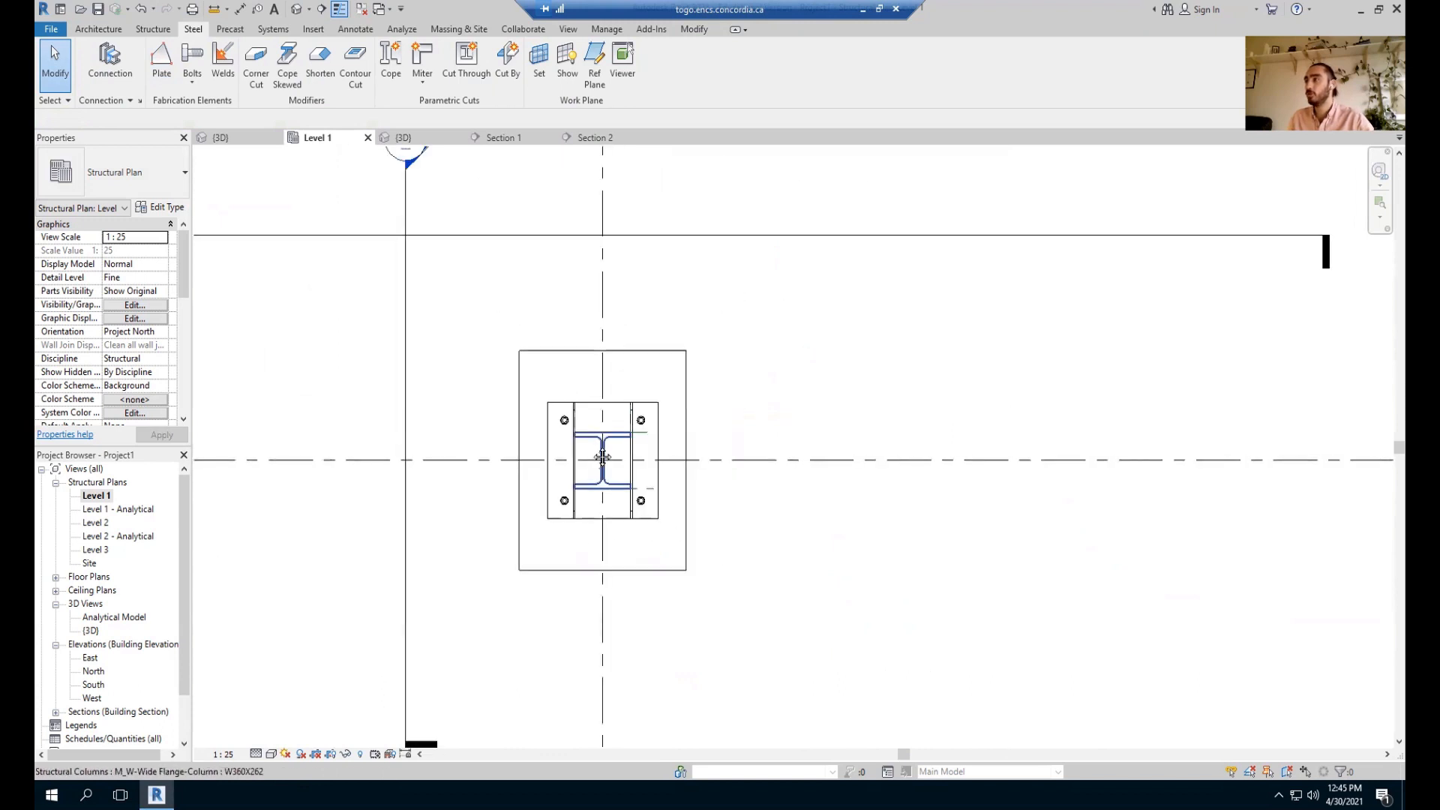
pyautogui.scroll(6, 620, 570)
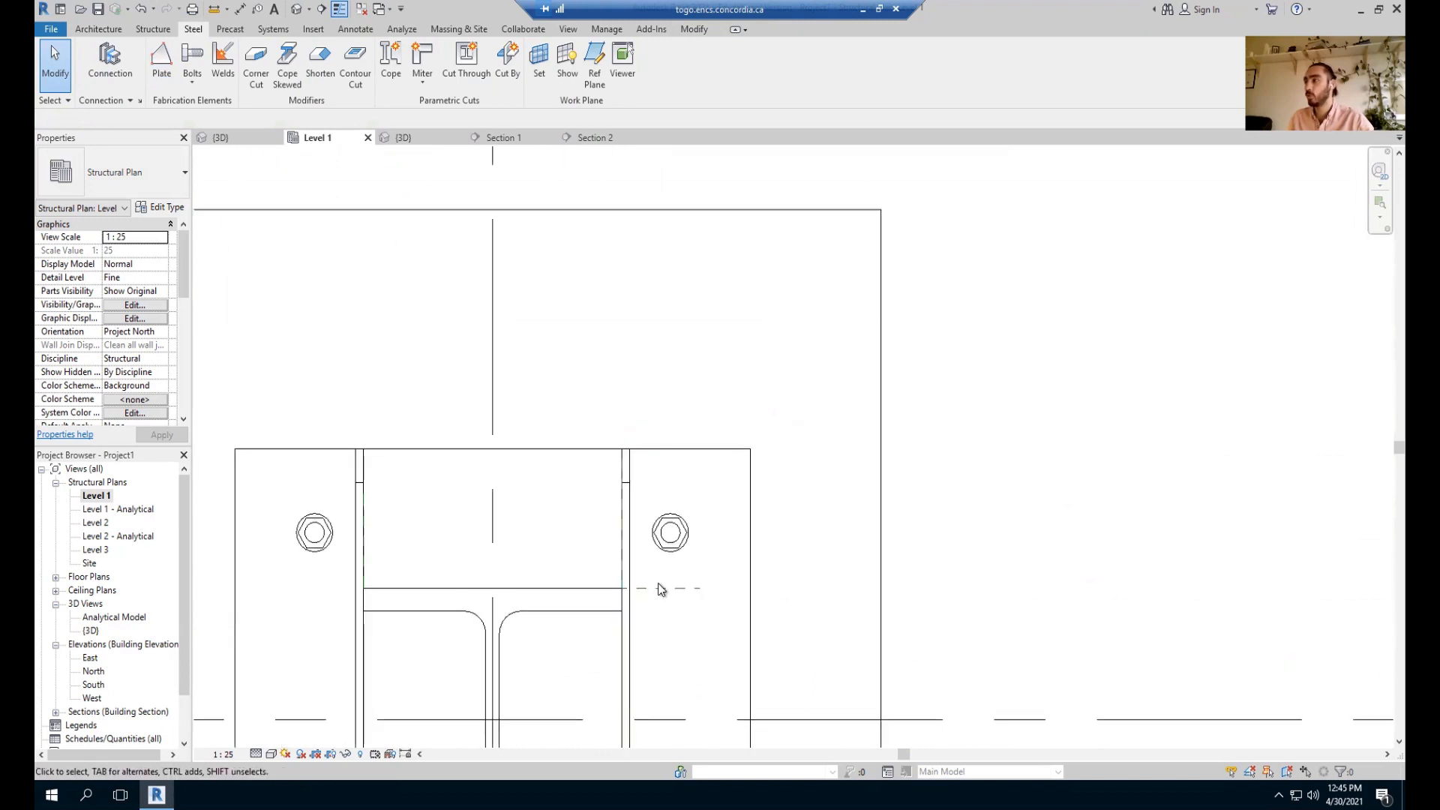
pyautogui.click(662, 593)
pyautogui.scroll(4, 664, 588)
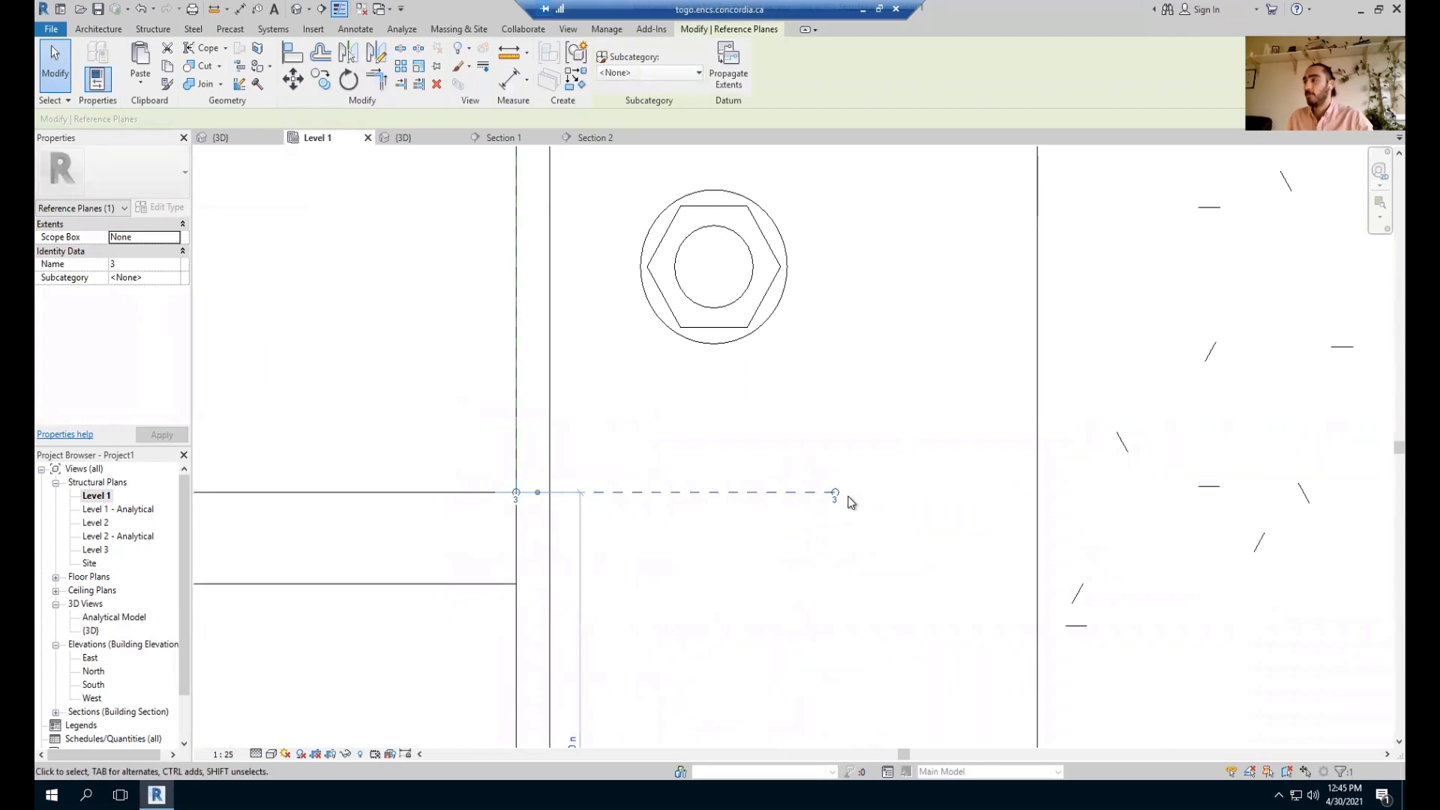
pyautogui.scroll(-5, 830, 509)
pyautogui.scroll(-6, 828, 508)
pyautogui.click(718, 372)
# Open the Section 1 view and start a steel plate sketch on the named work plane Reference Plane : 3.
pyautogui.moveTo(626, 288); pyautogui.dragTo(684, 486, button='middle')
pyautogui.scroll(-5, 678, 450)
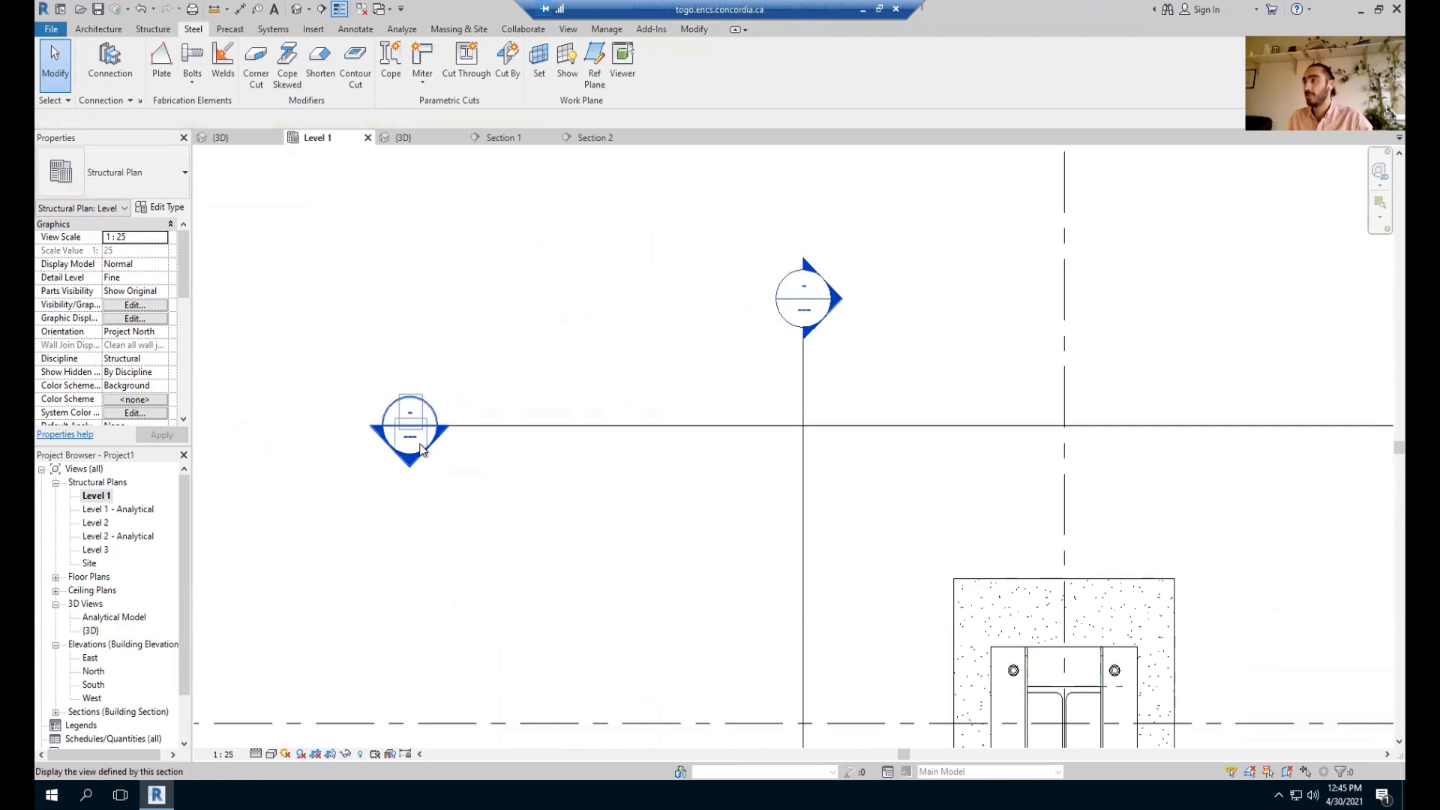
pyautogui.doubleClick(422, 450)
pyautogui.scroll(3, 834, 526)
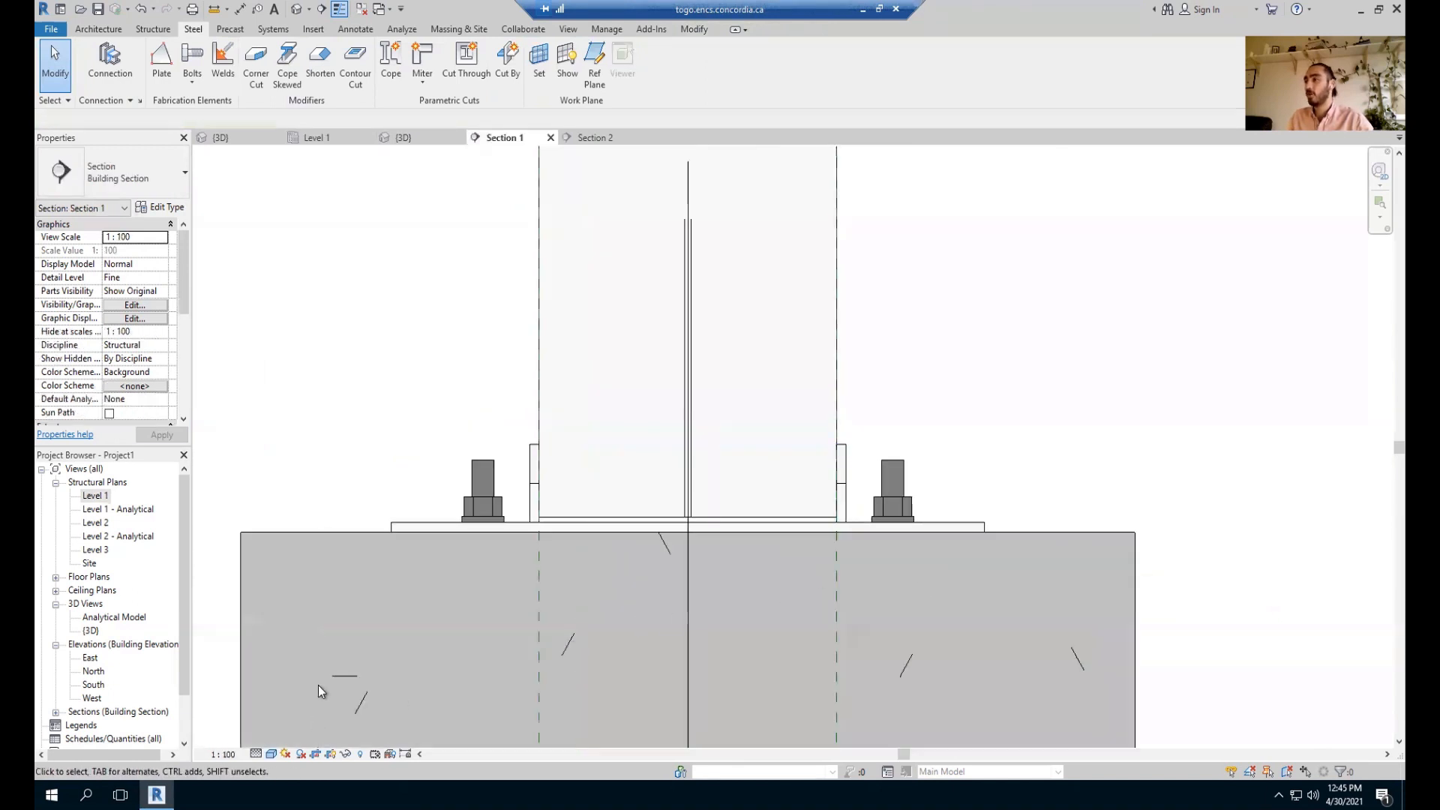
pyautogui.click(160, 62)
pyautogui.click(754, 392)
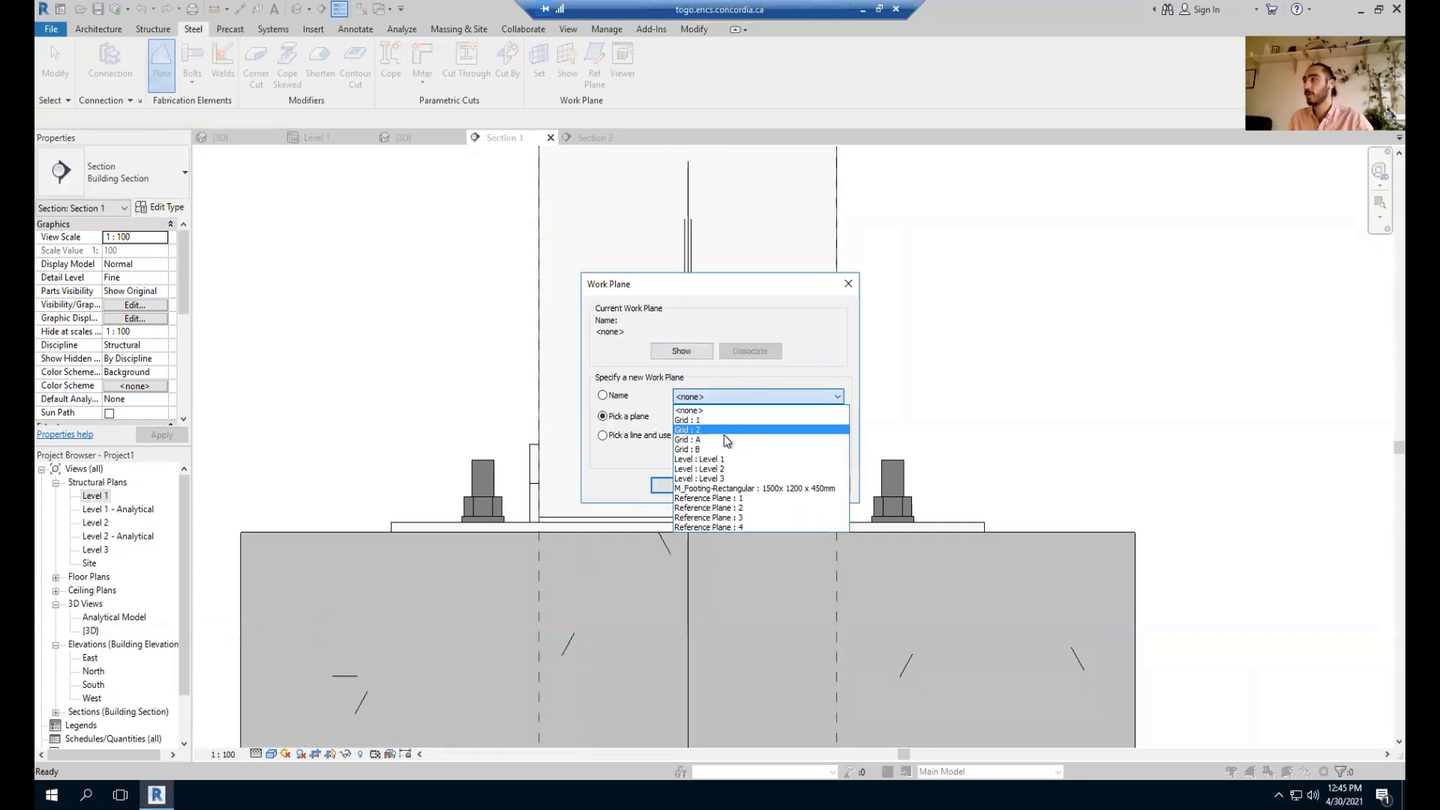
pyautogui.click(745, 517)
pyautogui.click(685, 489)
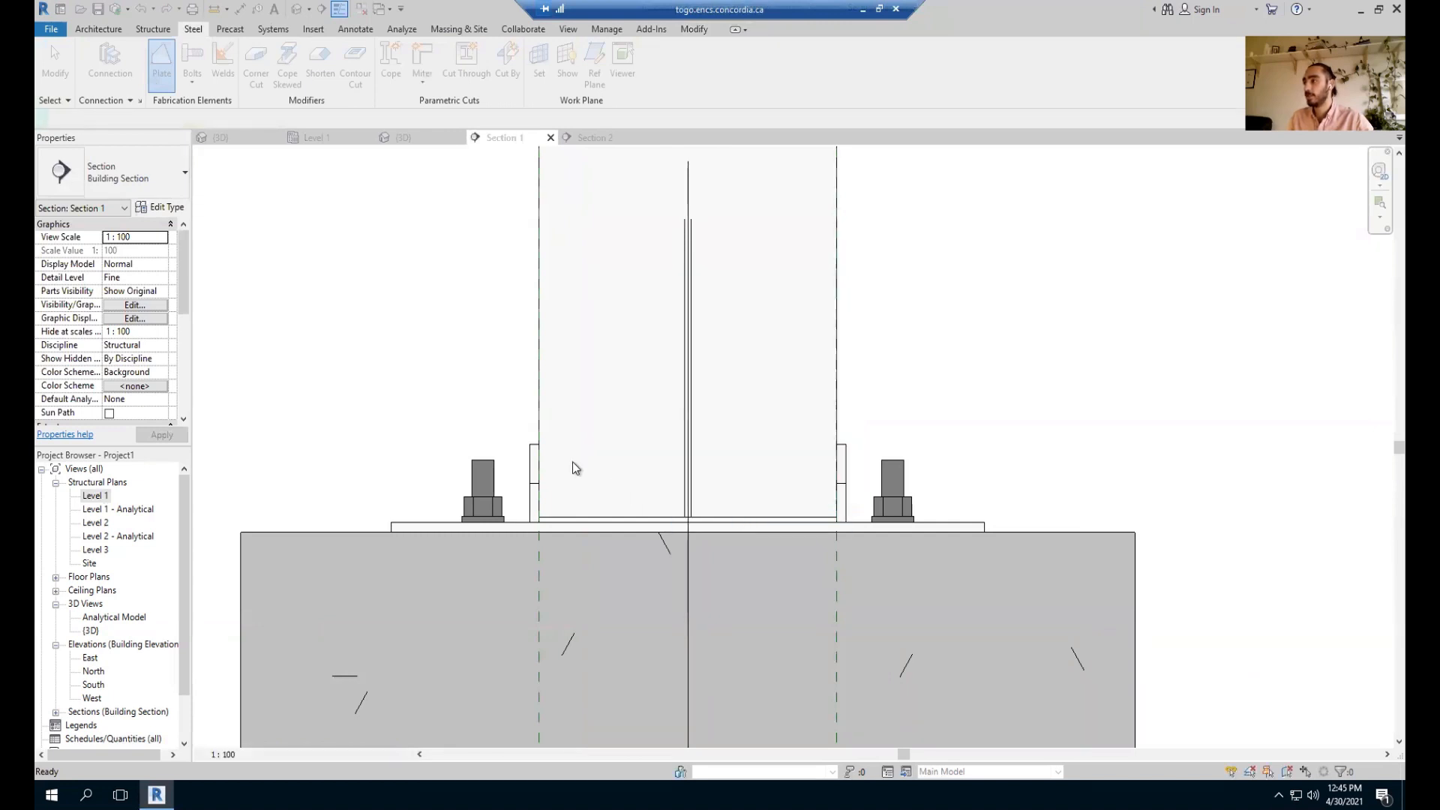
# From the base plate's left upper corner, sketch stepped guide lines 0.05 m up, 0.05 m toward the column and 0.05 m up again.
pyautogui.scroll(-2, 538, 445)
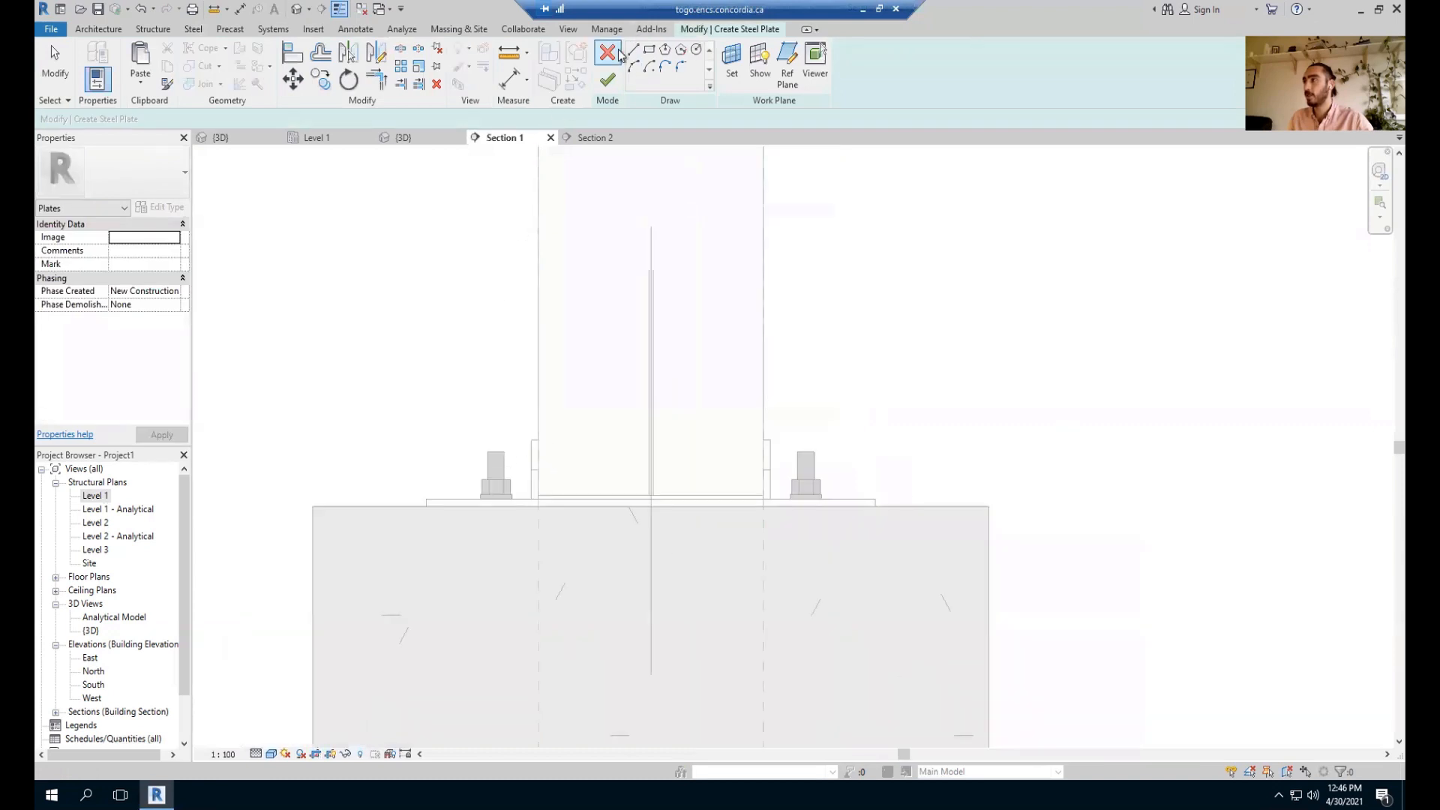
pyautogui.click(427, 499)
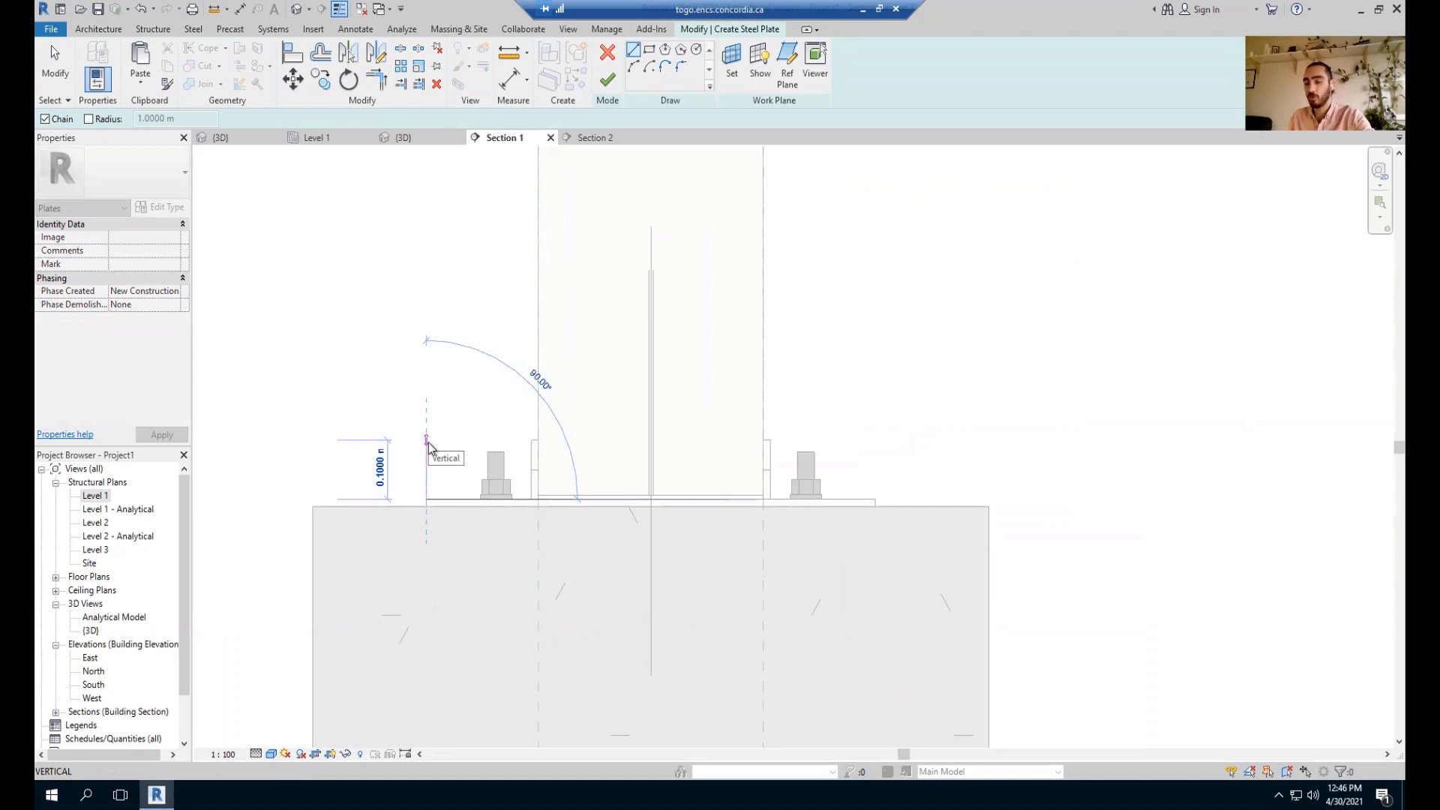
pyautogui.write('.05')
pyautogui.press('Return')
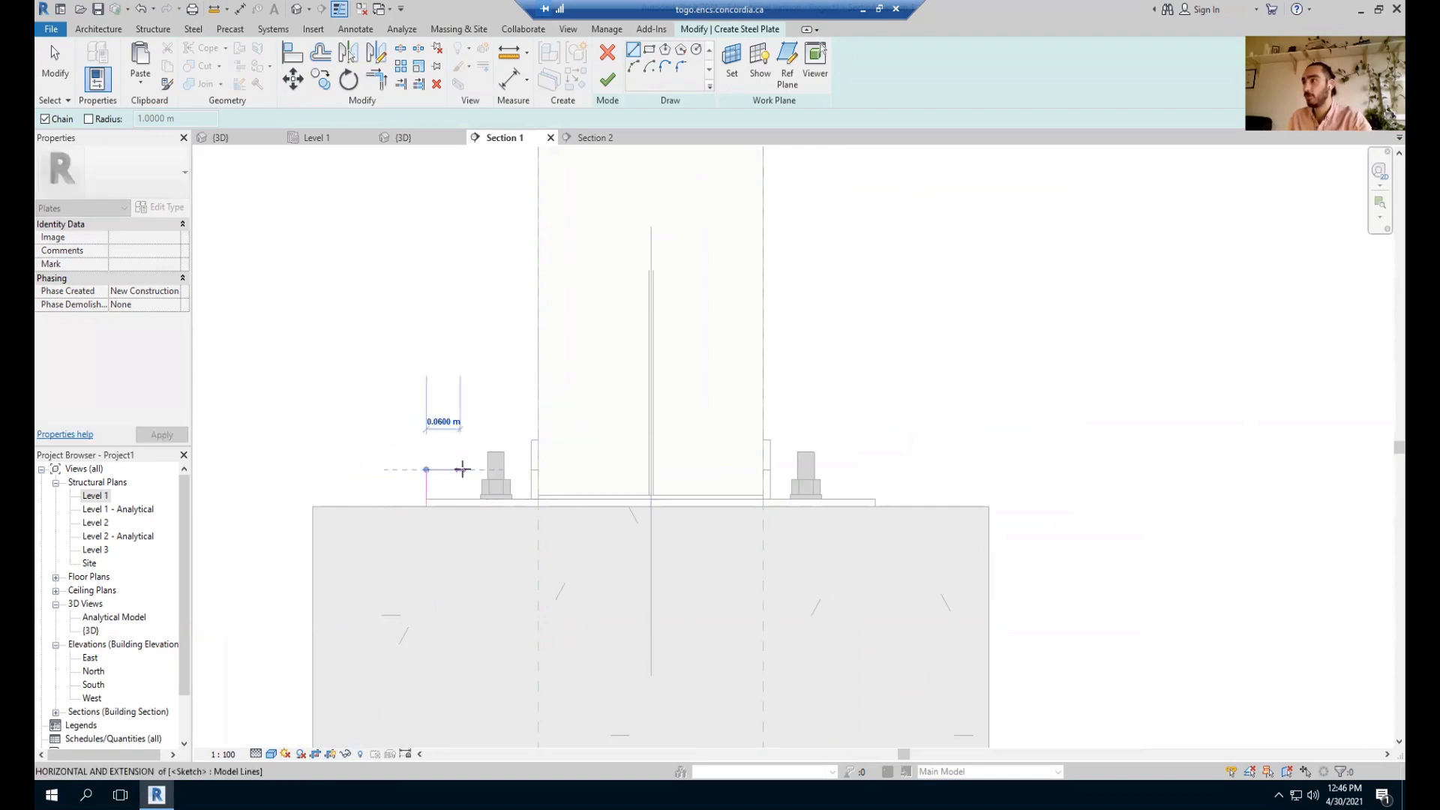
pyautogui.scroll(2, 465, 471)
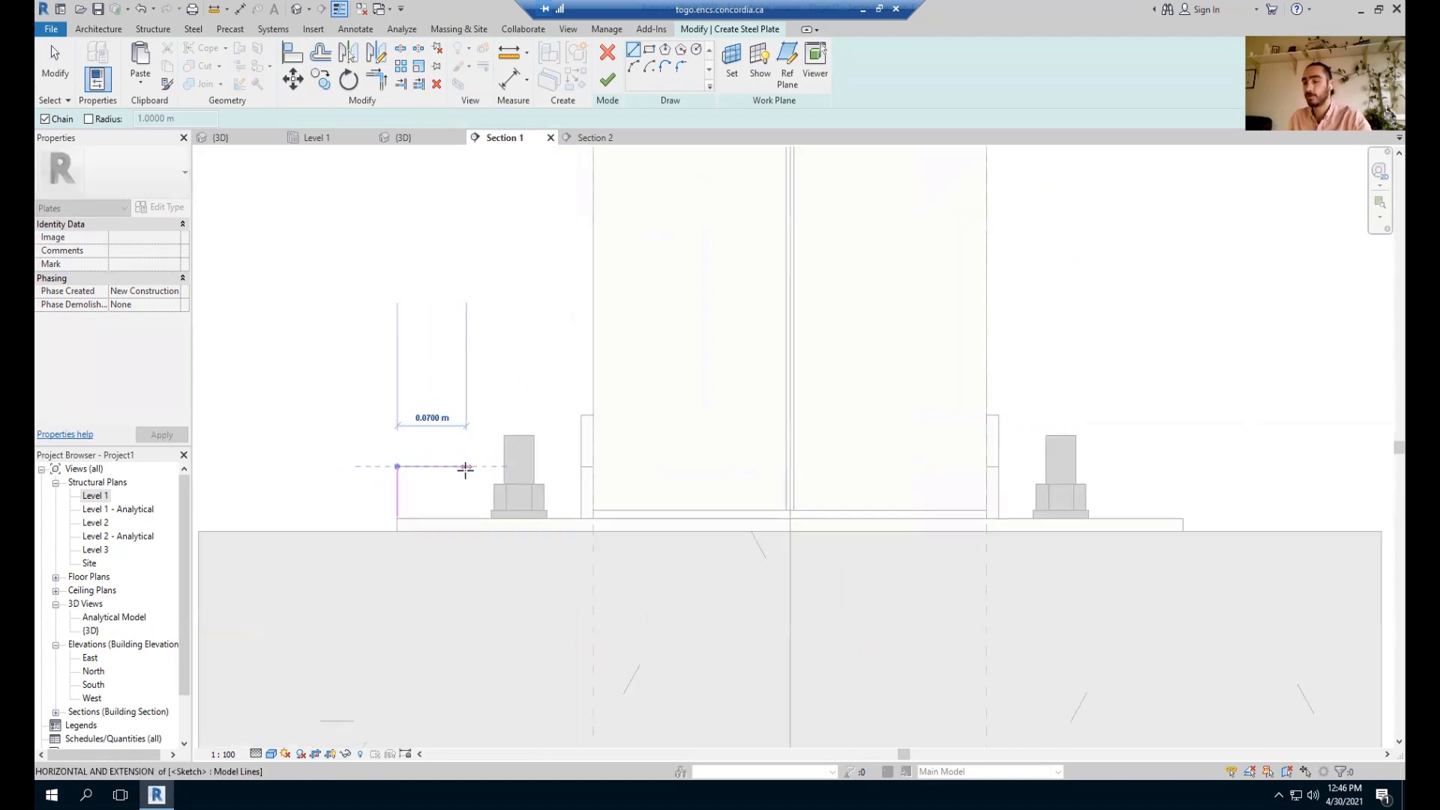
pyautogui.write('.05')
pyautogui.press('Return')
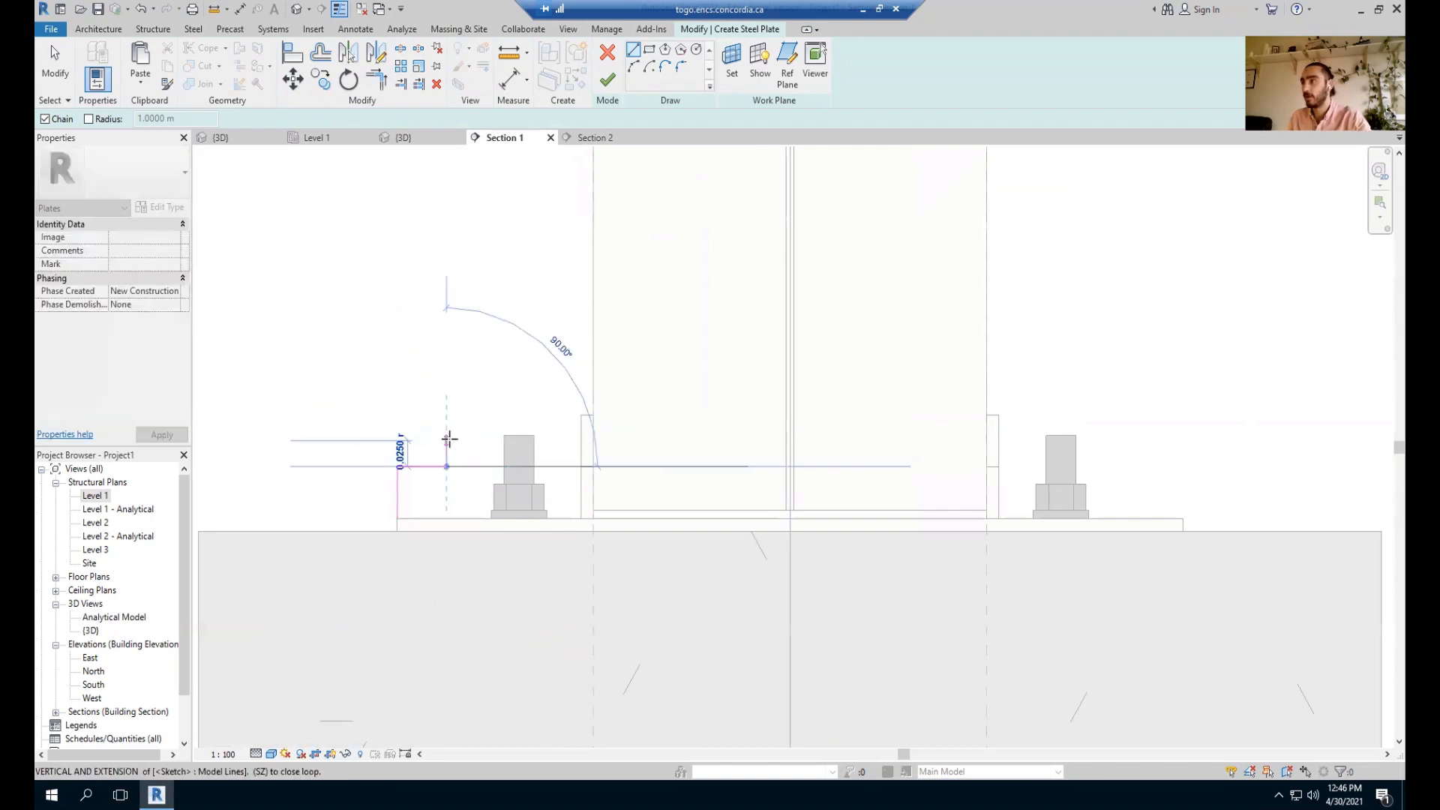
pyautogui.write('.05')
pyautogui.press('Return')
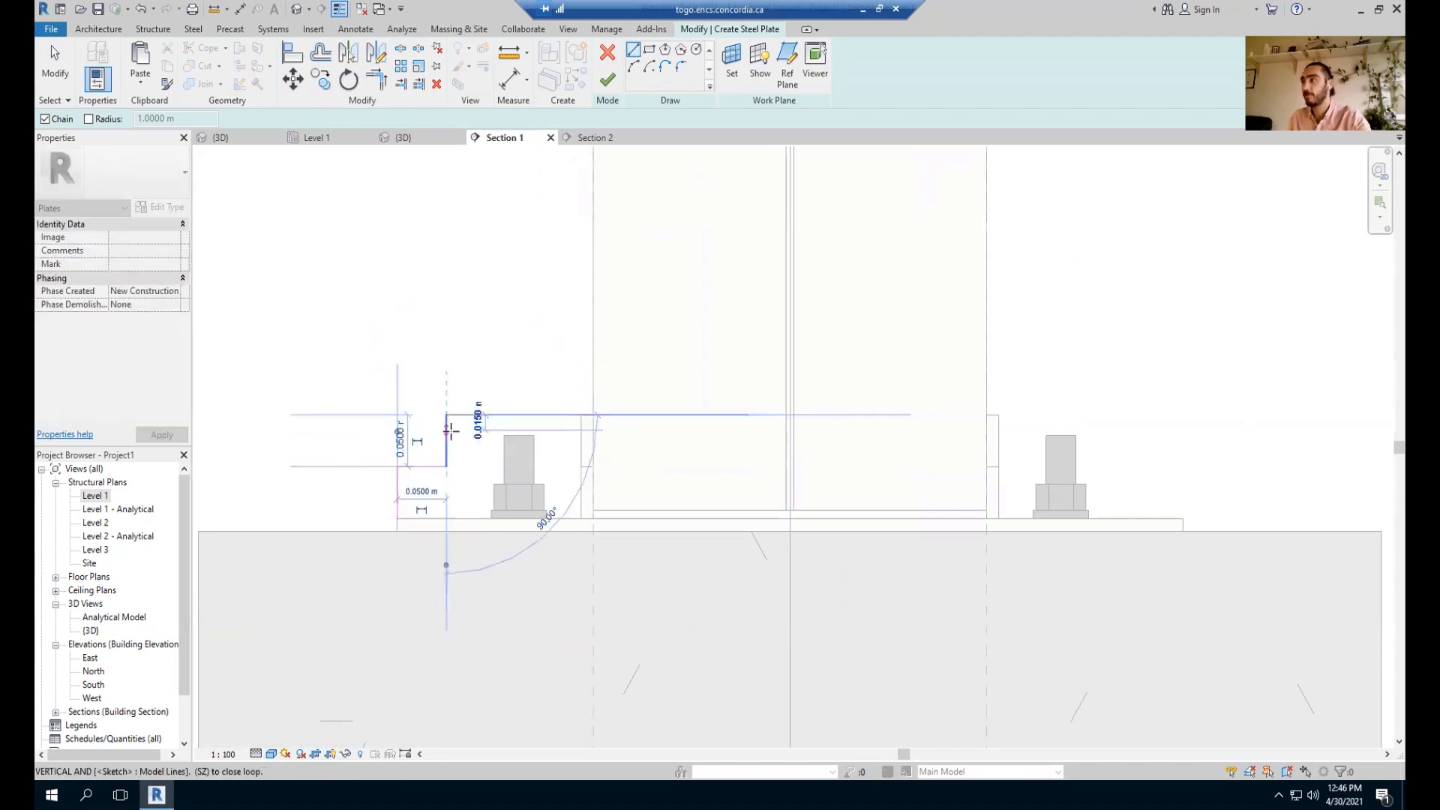
pyautogui.press('Escape')
# Draw the diagonal chamfer between the stepped lines' outer endpoints and delete the horizontal and upper vertical guide lines.
pyautogui.scroll(3, 431, 433)
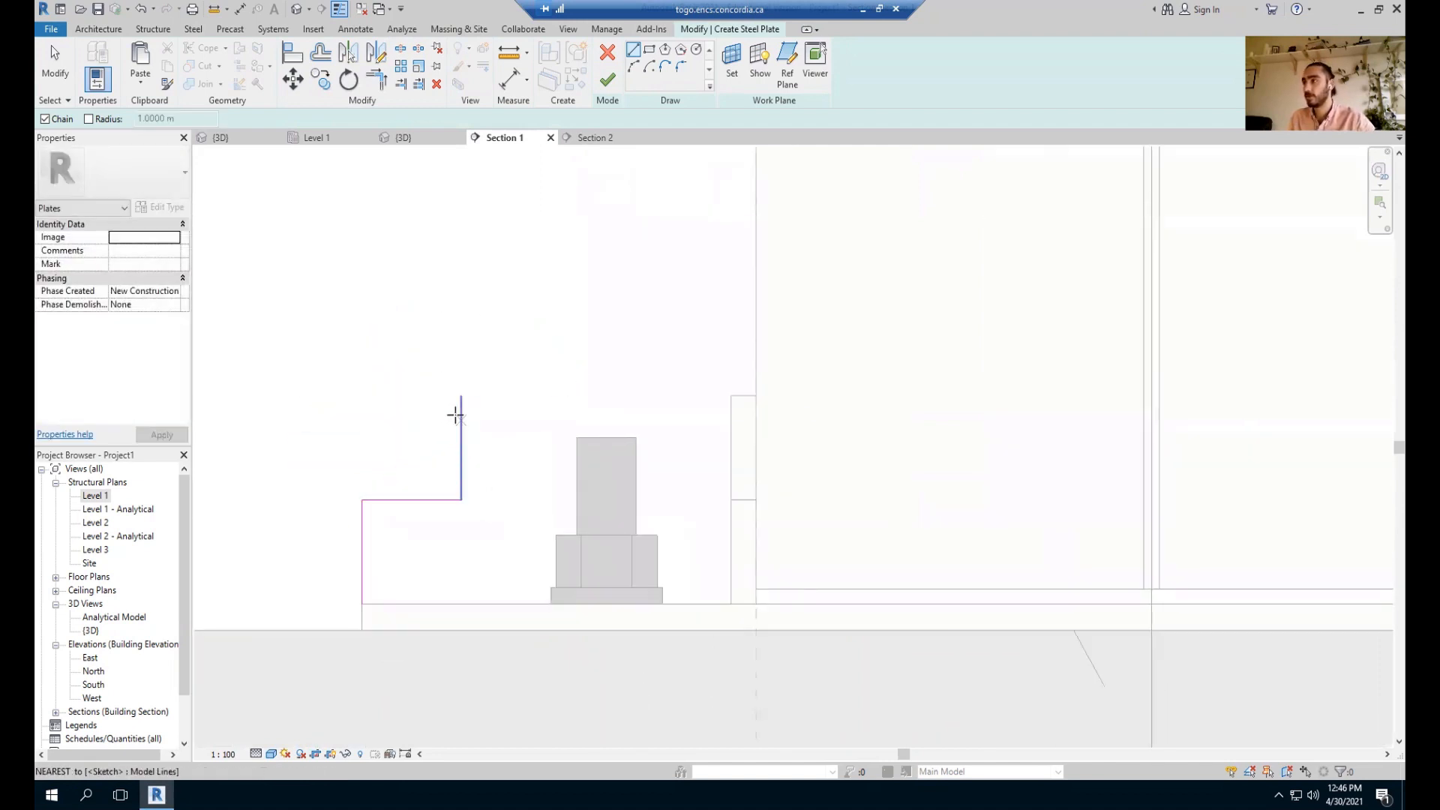
pyautogui.click(460, 396)
pyautogui.click(363, 499)
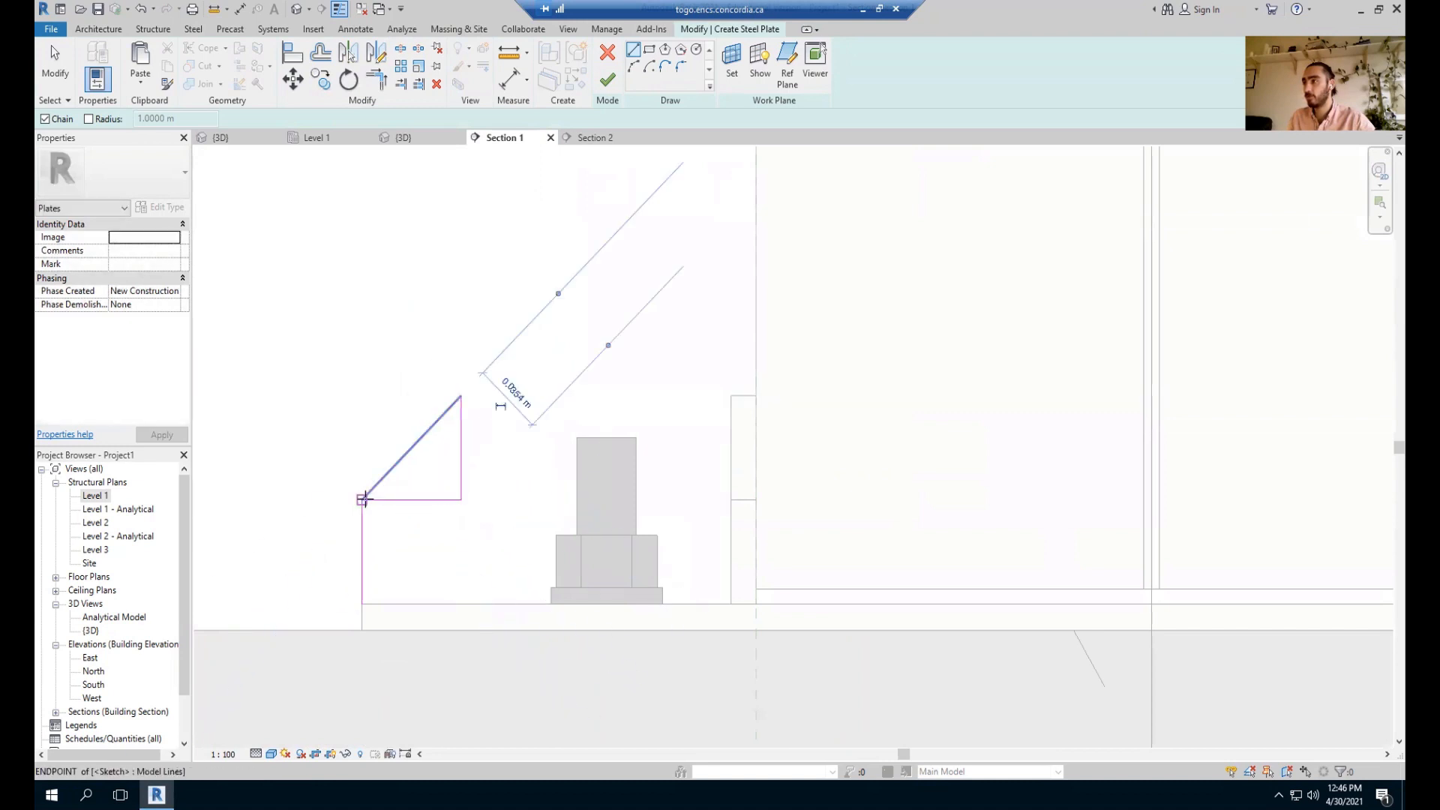
pyautogui.press('Escape')
pyautogui.press('Escape')
pyautogui.click(416, 502)
pyautogui.press('Delete')
pyautogui.click(459, 465)
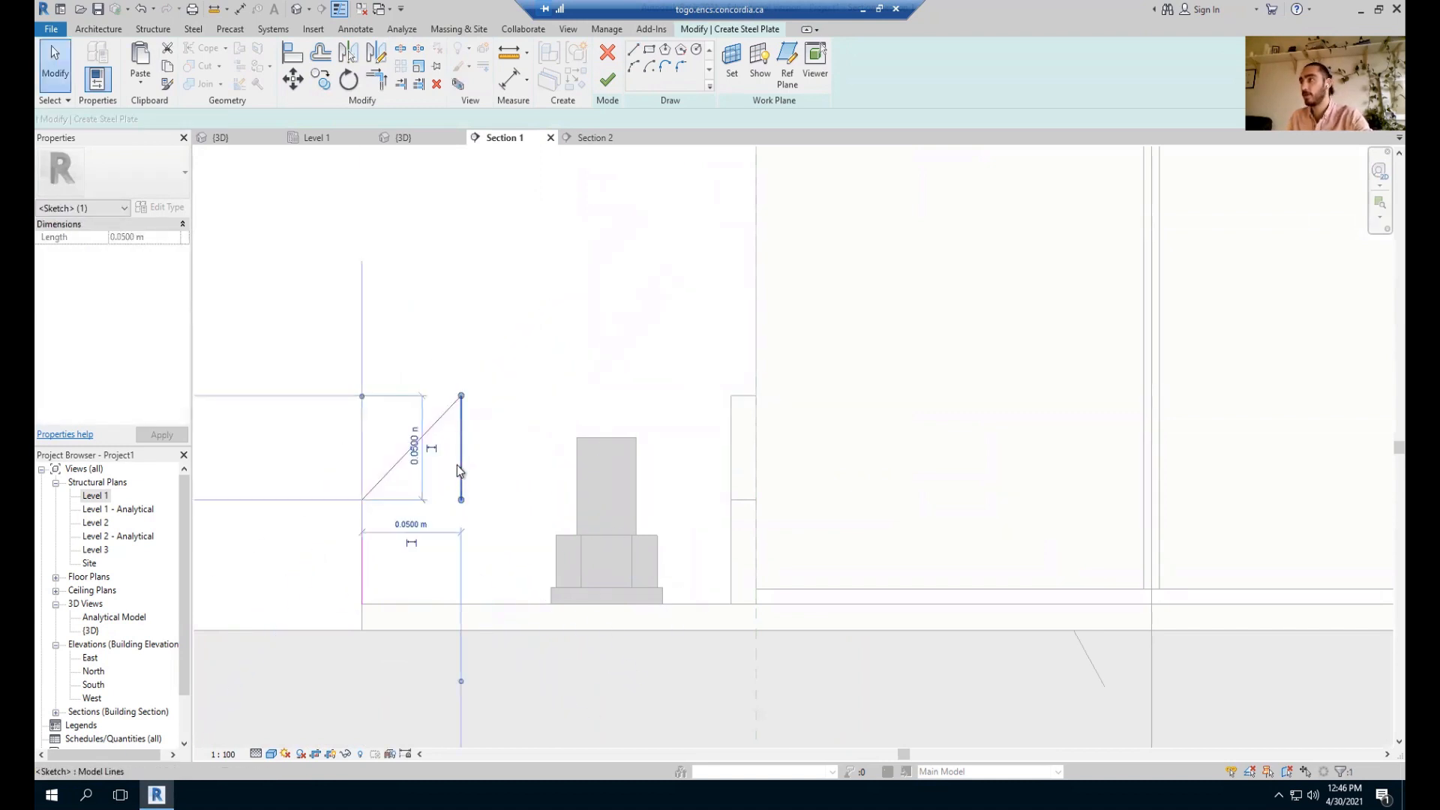
pyautogui.press('Delete')
# Close the outline from the chamfer's top to the flange side plate, down its outer face and back along the base plate, and finish the plate.
pyautogui.click(634, 53)
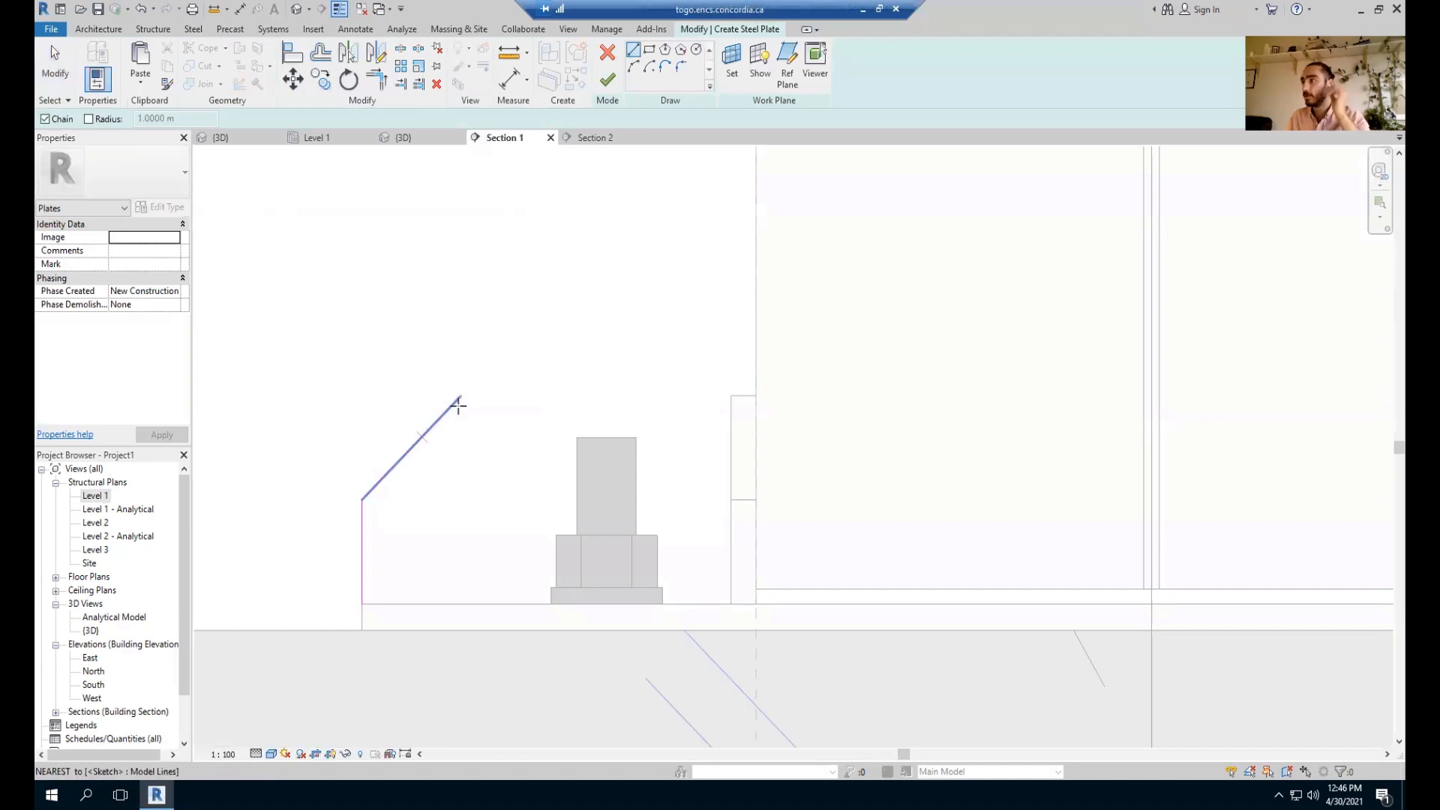
pyautogui.click(459, 395)
pyautogui.click(732, 396)
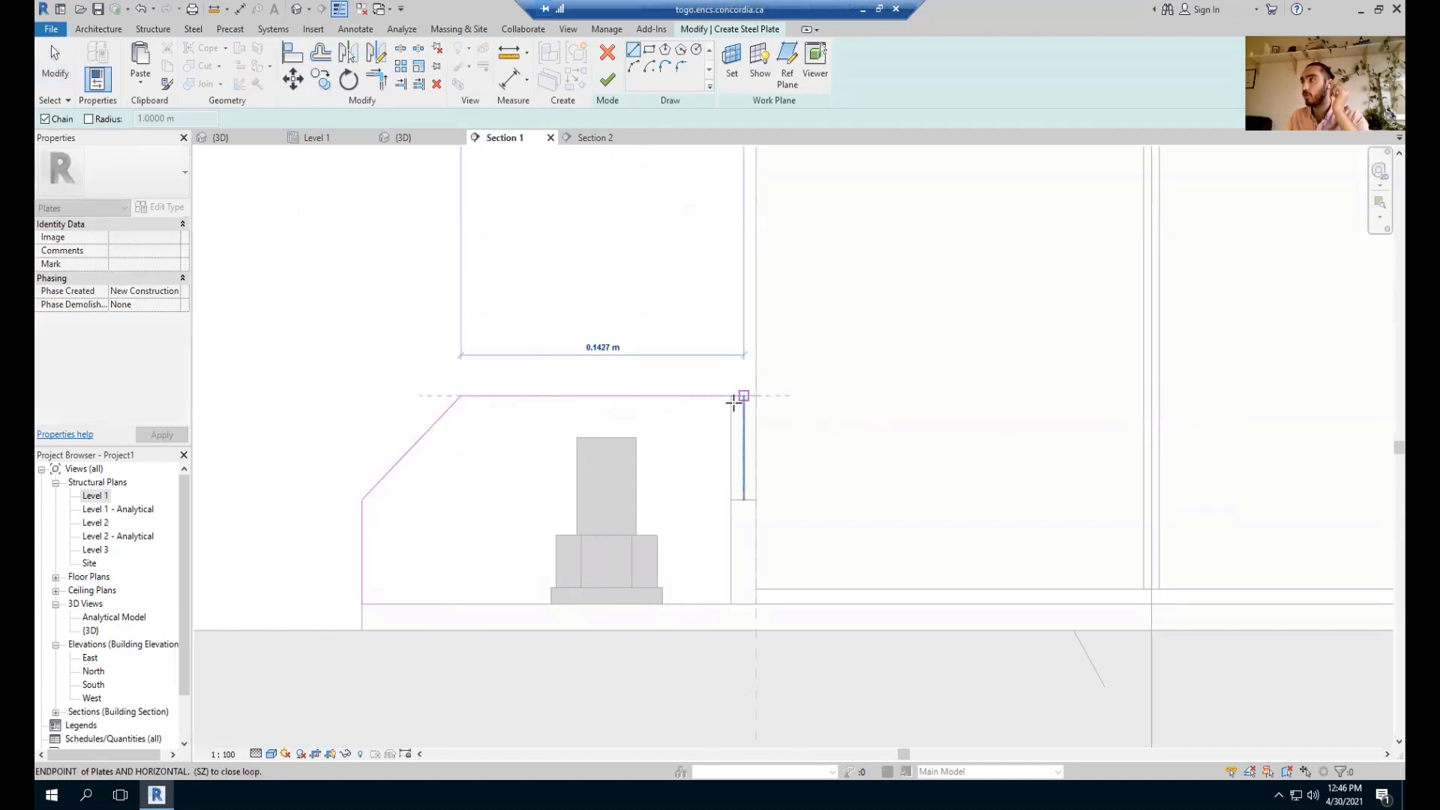
pyautogui.click(732, 604)
pyautogui.click(361, 603)
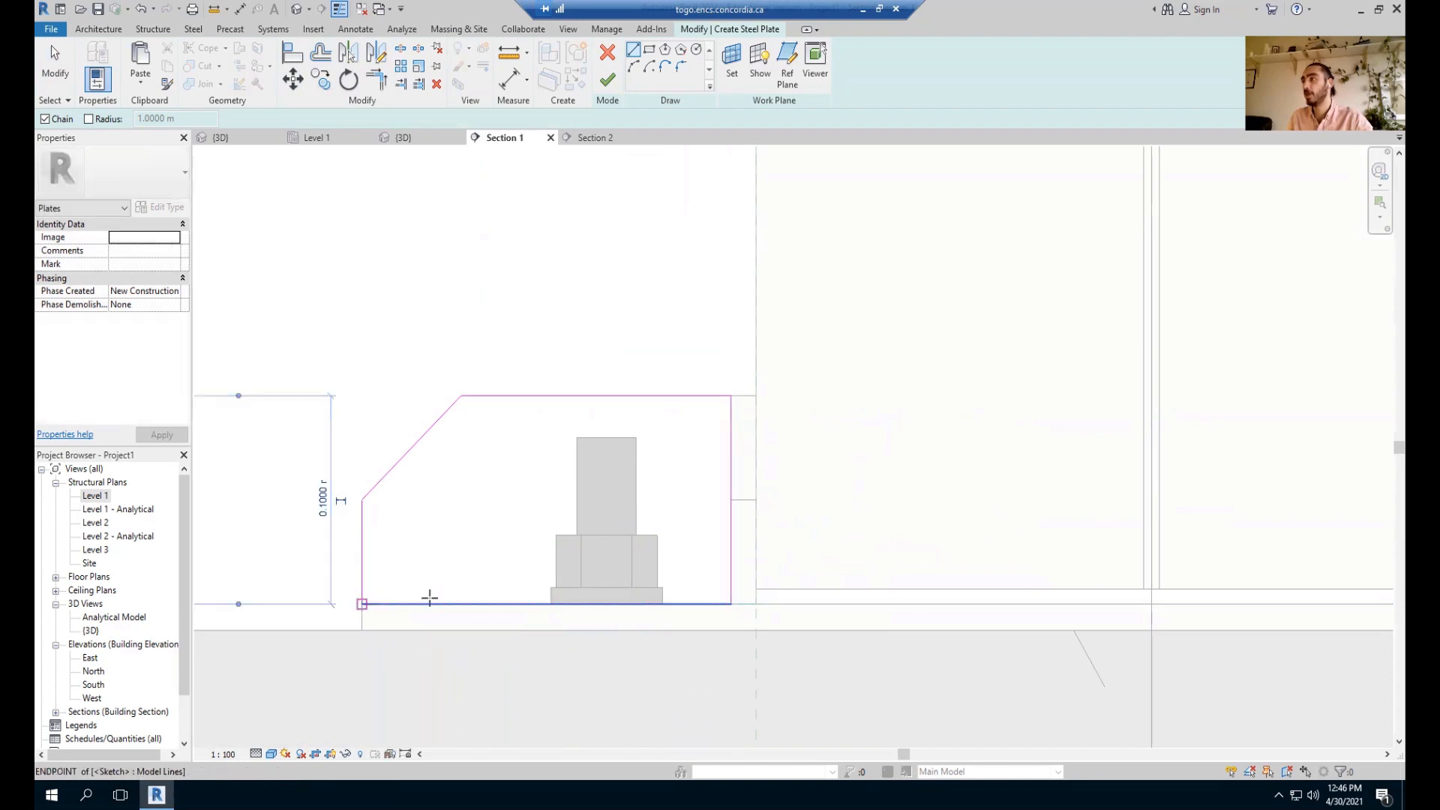
pyautogui.click(607, 79)
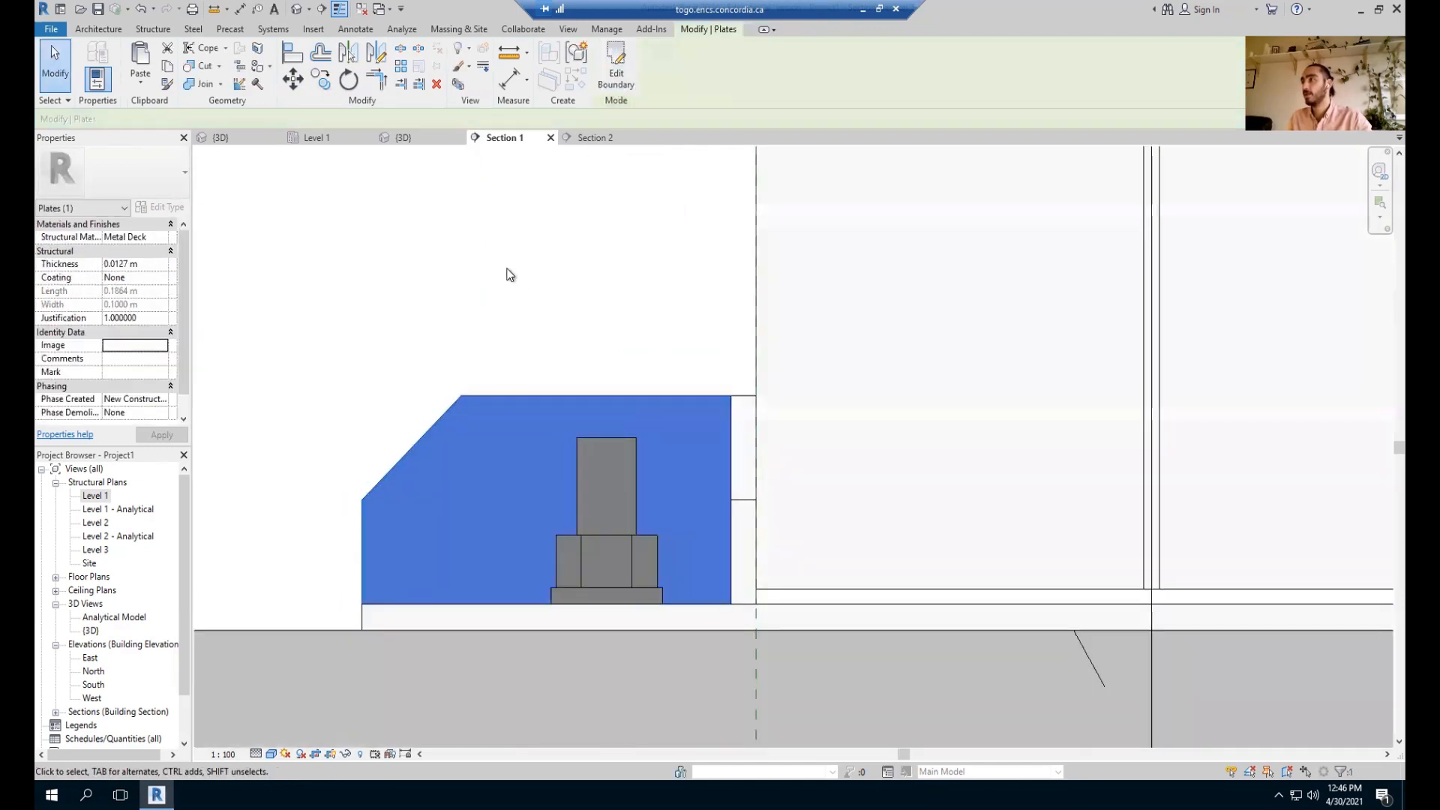
# In the Level 1 plan, mirror a copy of the new stiffener plate about the column's vertical centerline.
pyautogui.click(309, 137)
pyautogui.scroll(-2, 897, 483)
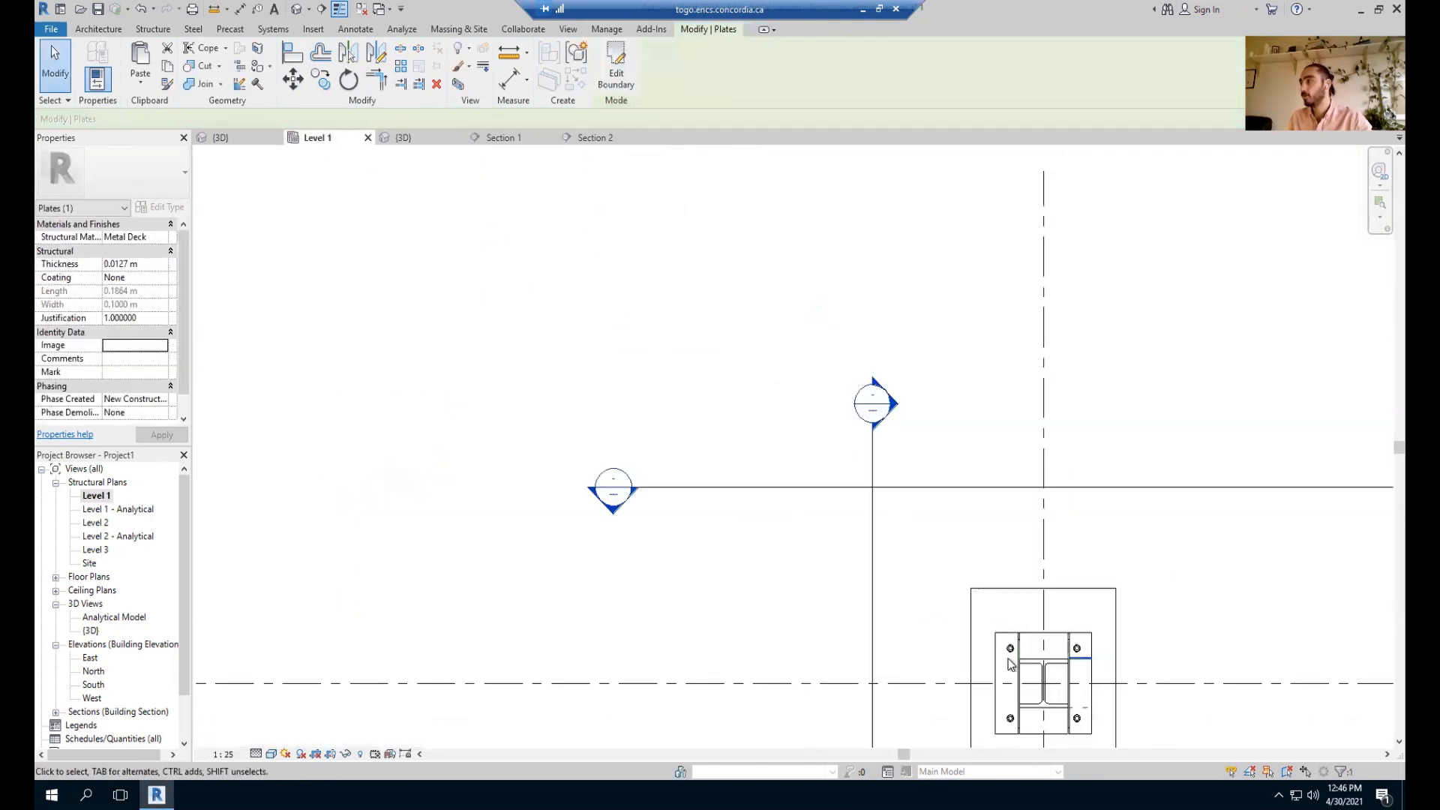
pyautogui.scroll(5, 962, 646)
pyautogui.scroll(6, 986, 607)
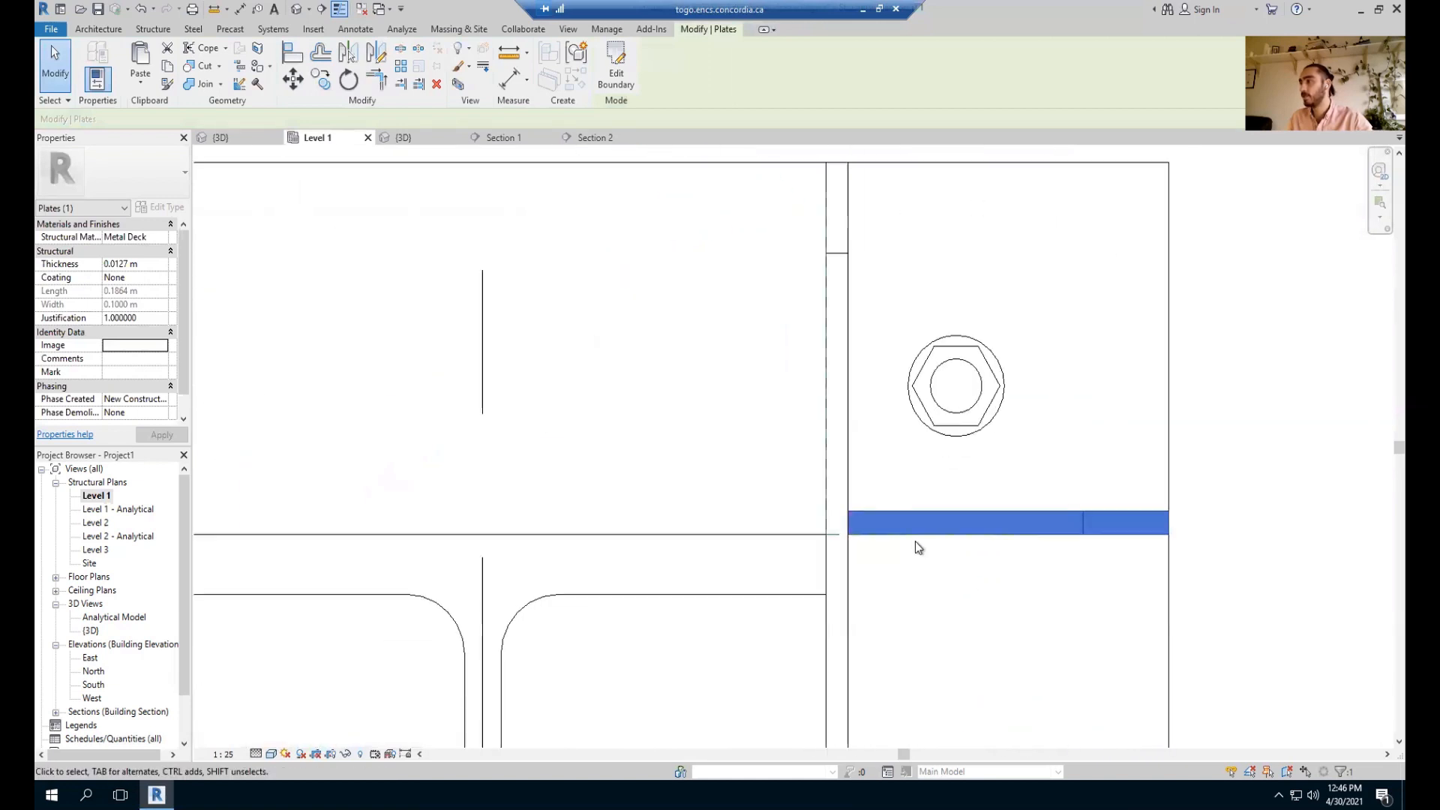
pyautogui.click(377, 54)
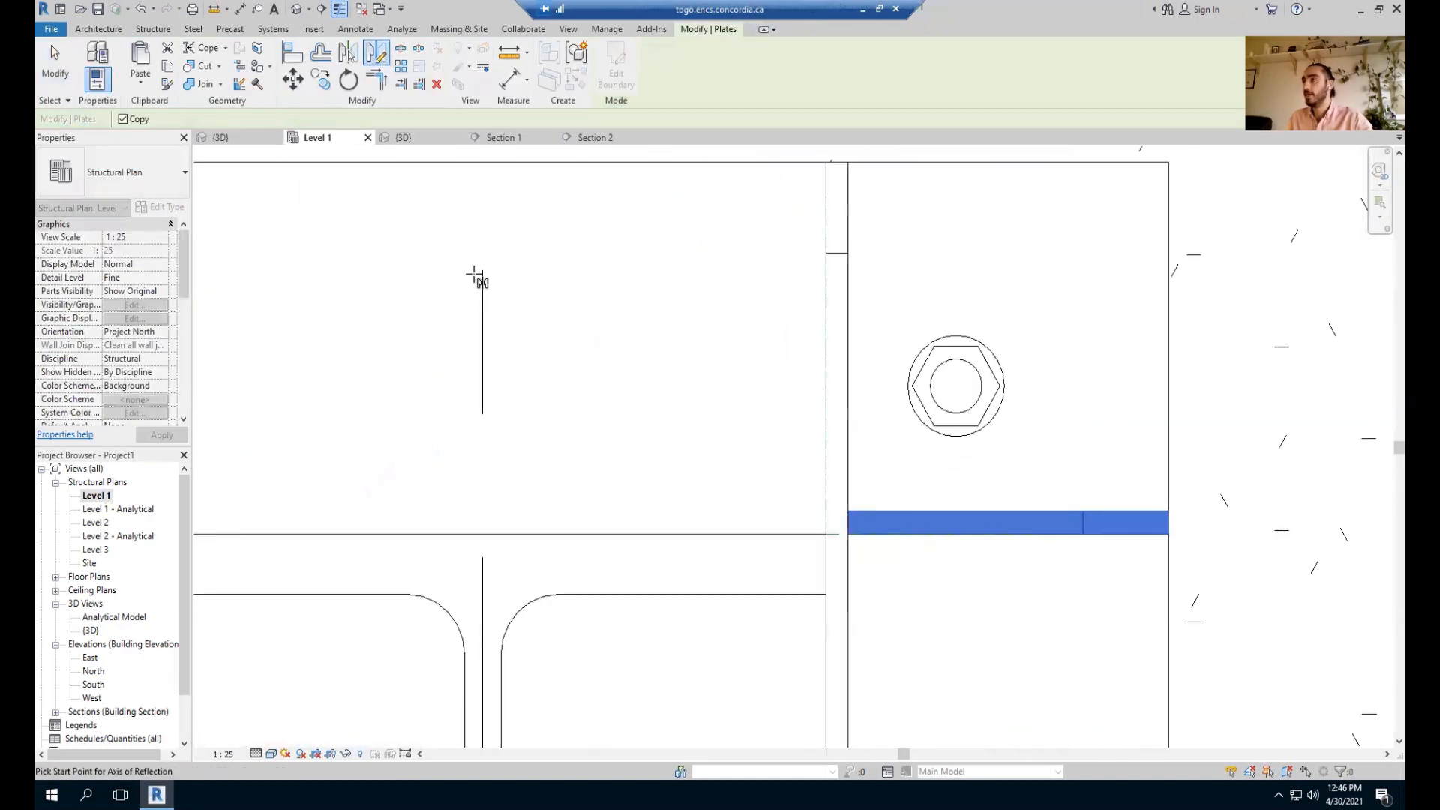
pyautogui.click(482, 272)
pyautogui.click(488, 379)
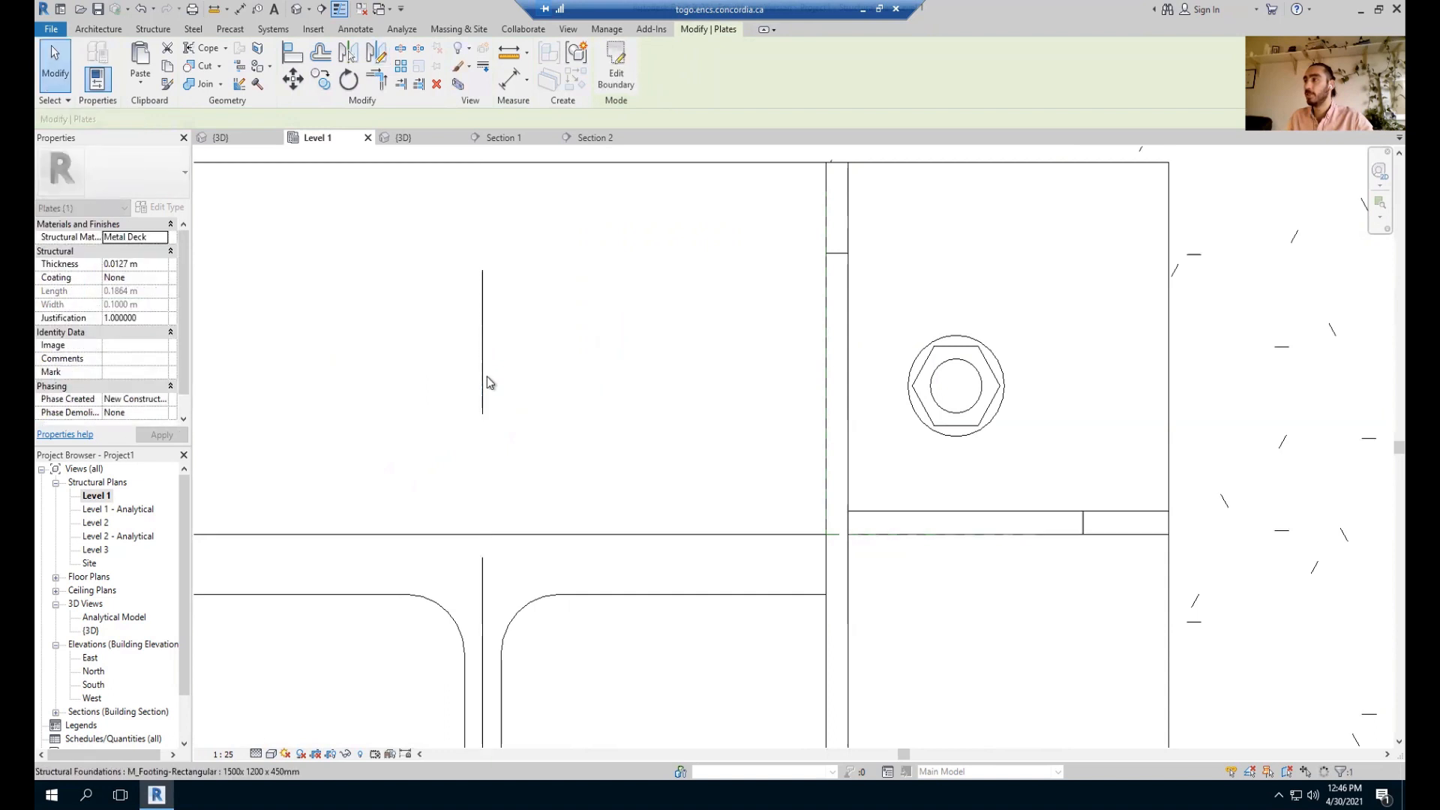
# Mirror both stiffener plates about the column's horizontal centerline to the opposite flange side.
pyautogui.scroll(-4, 488, 380)
pyautogui.keyDown('ctrl'); pyautogui.click(829, 396); pyautogui.keyUp('ctrl')
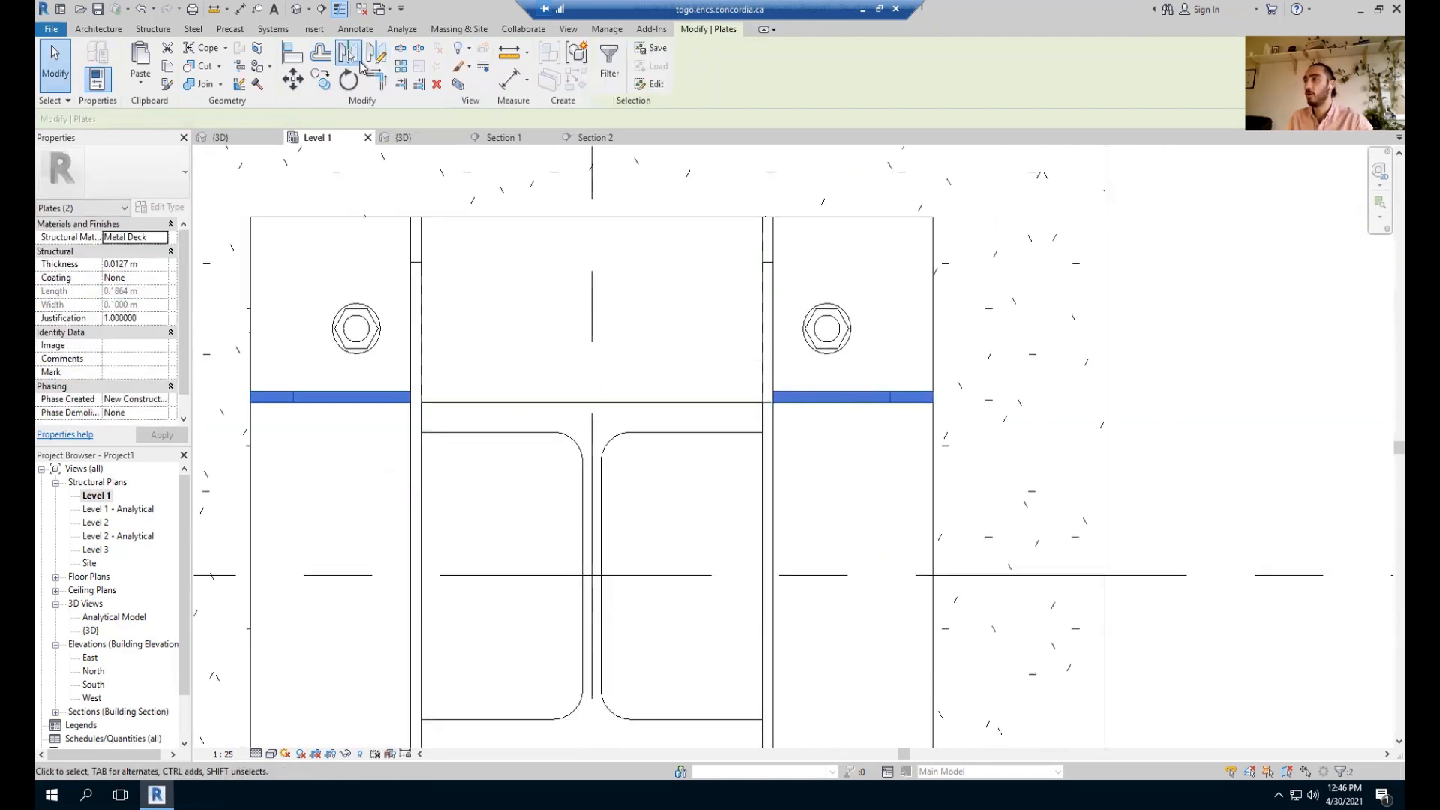
pyautogui.click(349, 54)
pyautogui.click(545, 575)
pyautogui.scroll(-2, 717, 491)
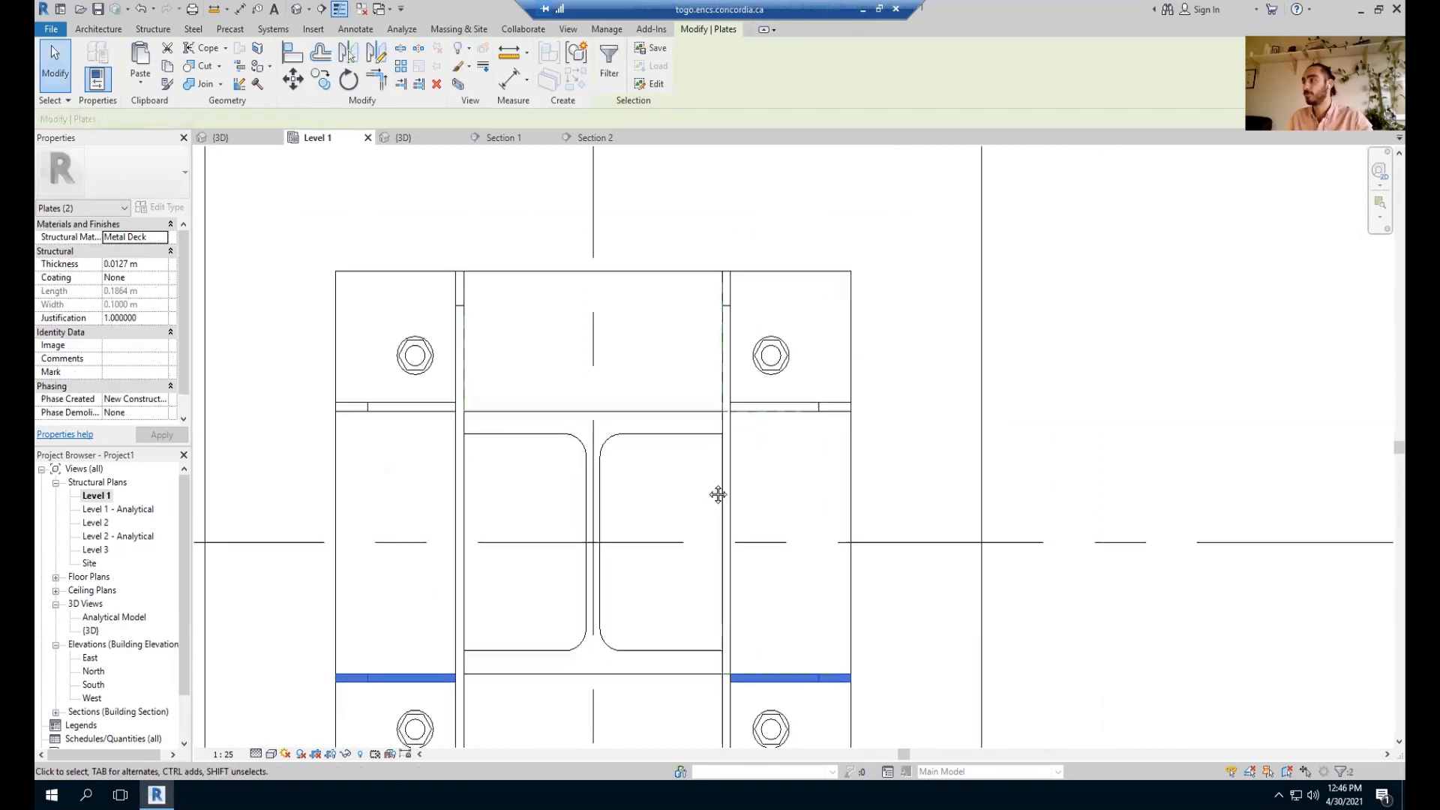
pyautogui.moveTo(717, 492); pyautogui.dragTo(709, 401, button='middle')
pyautogui.press('Escape')
# Open the 3D view and examine the stiffener plates around the finished column base from several sides.
pyautogui.click(403, 138)
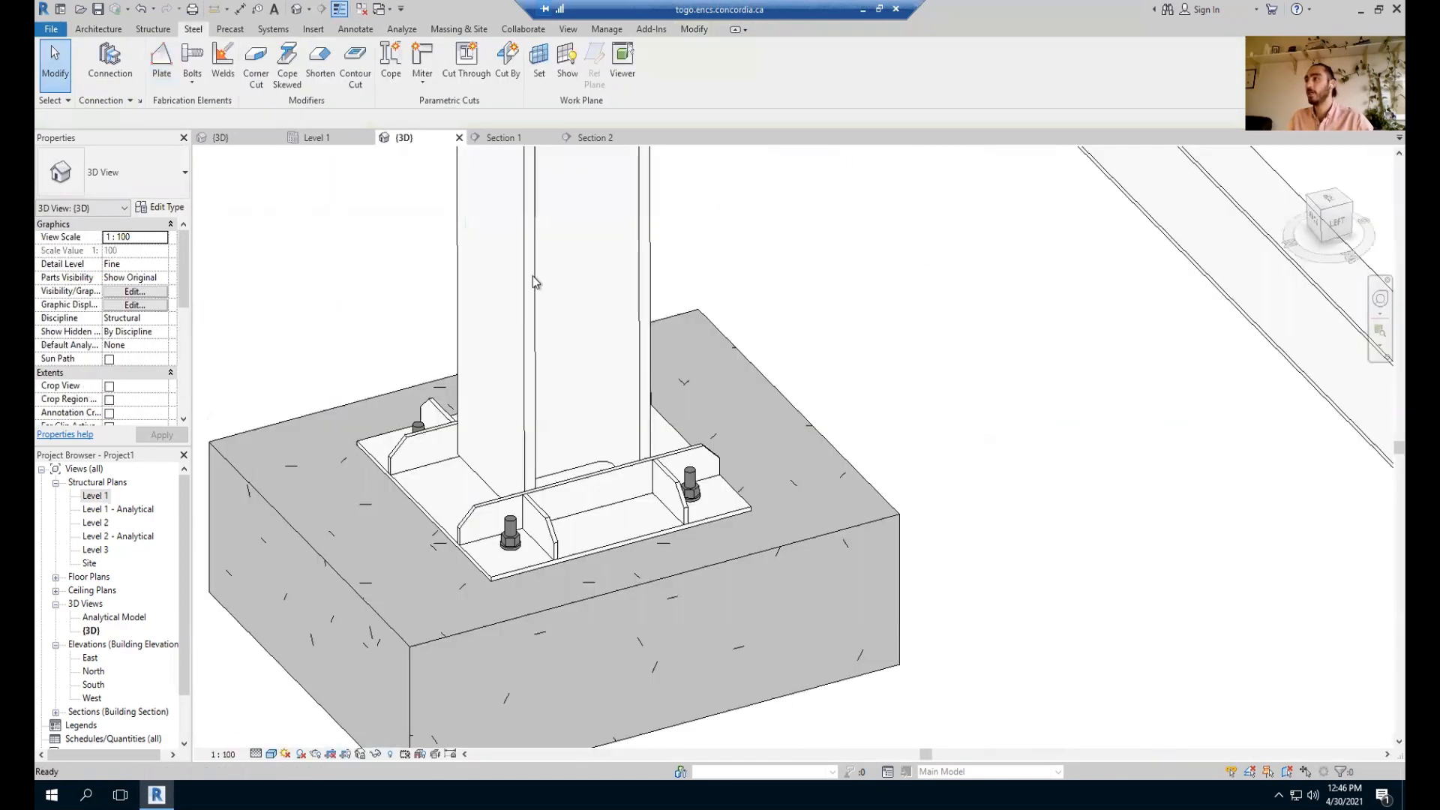
pyautogui.scroll(-5, 745, 525)
pyautogui.scroll(-3, 710, 567)
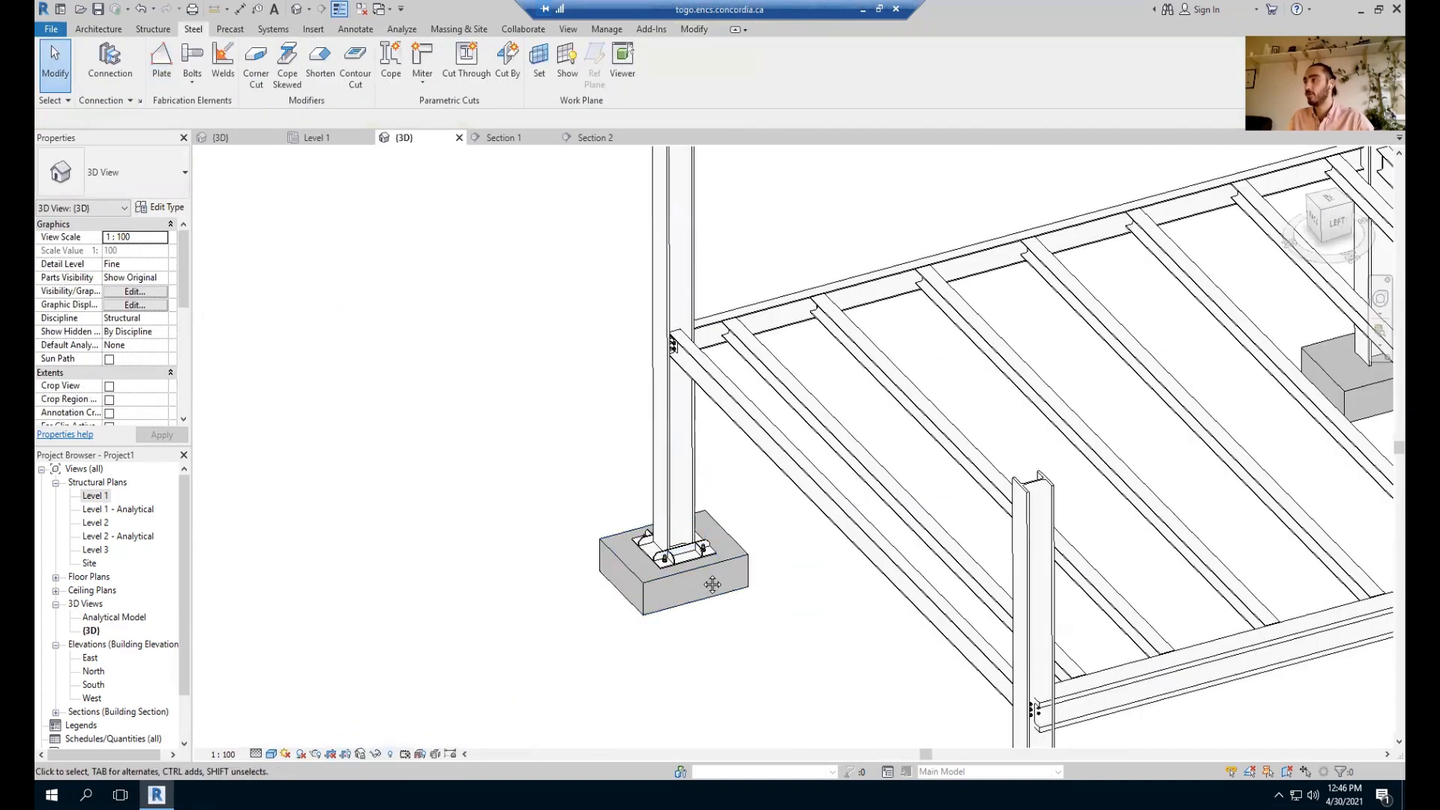
pyautogui.keyDown('shift'); pyautogui.moveTo(710, 568); pyautogui.dragTo(1002, 504, button='middle'); pyautogui.keyUp('shift')
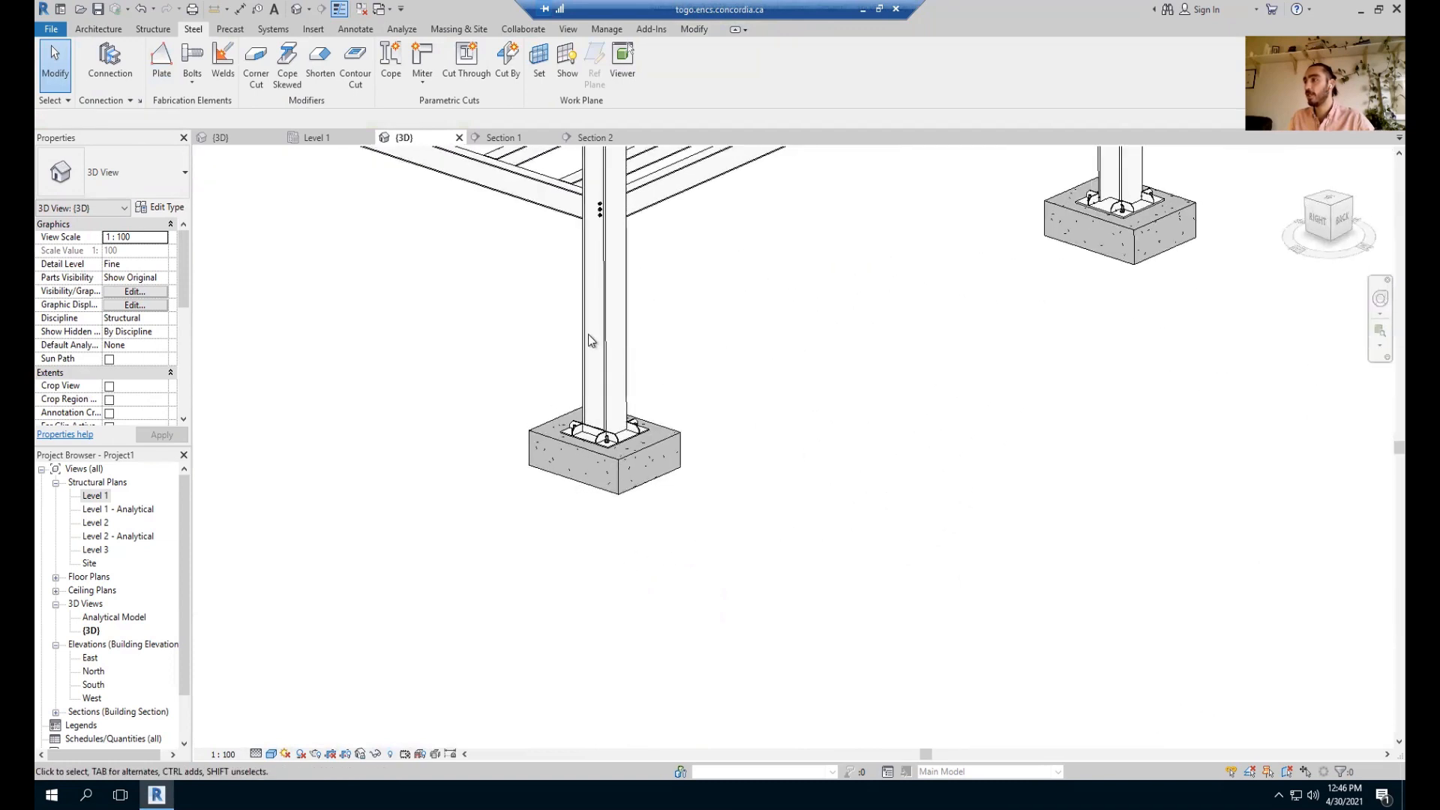
pyautogui.moveTo(632, 387); pyautogui.dragTo(656, 475, button='middle')
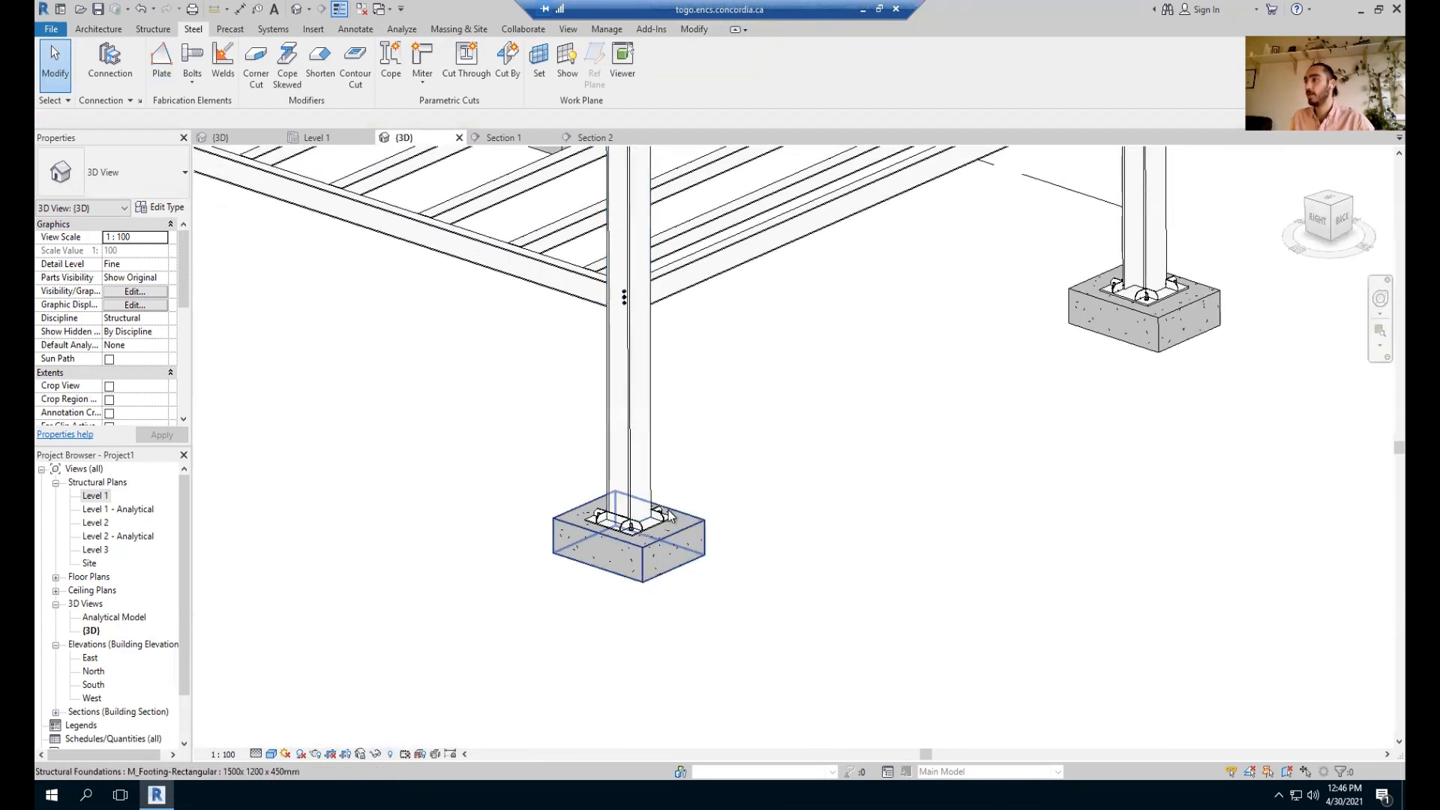
pyautogui.scroll(2, 690, 517)
pyautogui.scroll(2, 671, 569)
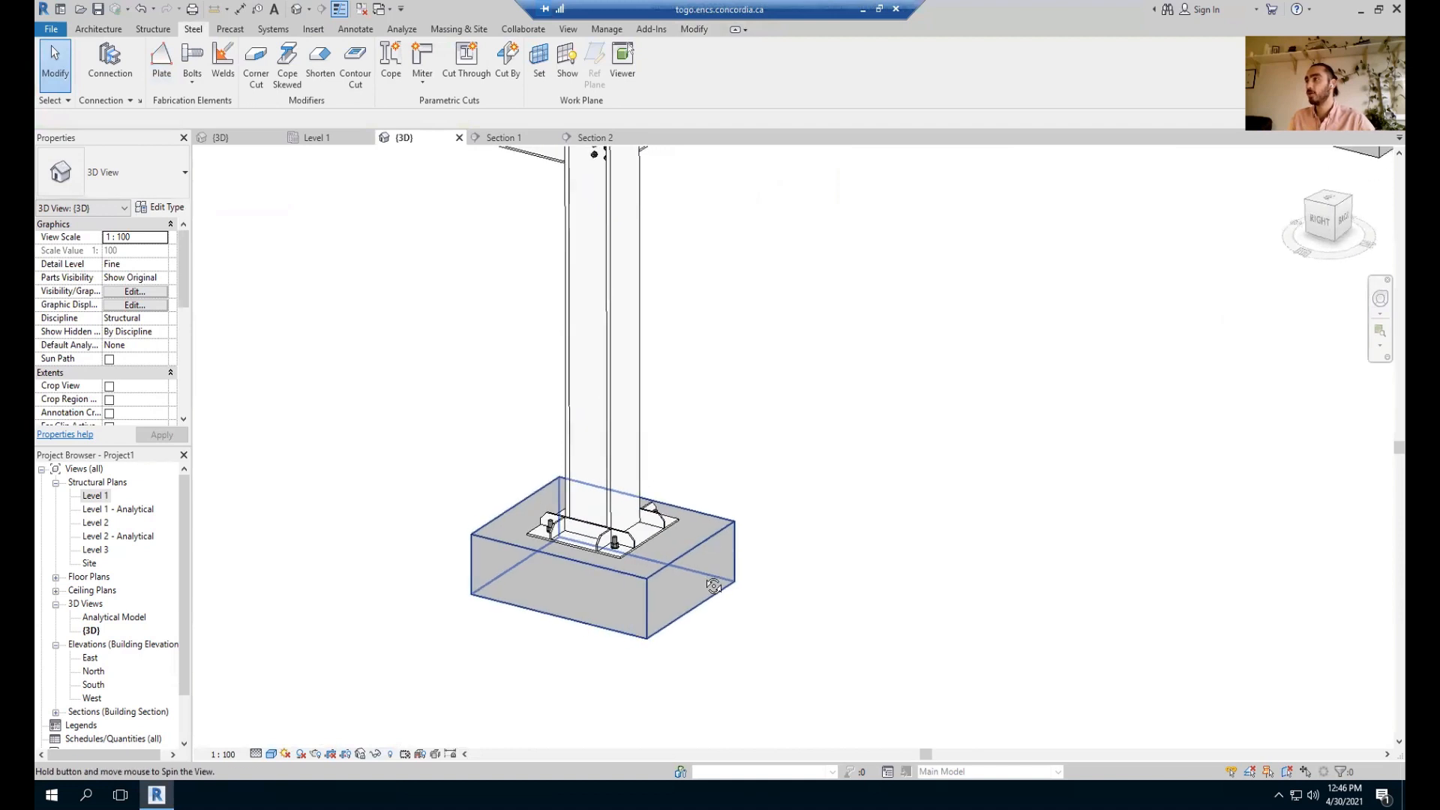
pyautogui.keyDown('shift'); pyautogui.moveTo(671, 564); pyautogui.dragTo(564, 541, button='middle'); pyautogui.keyUp('shift')
pyautogui.scroll(3, 593, 545)
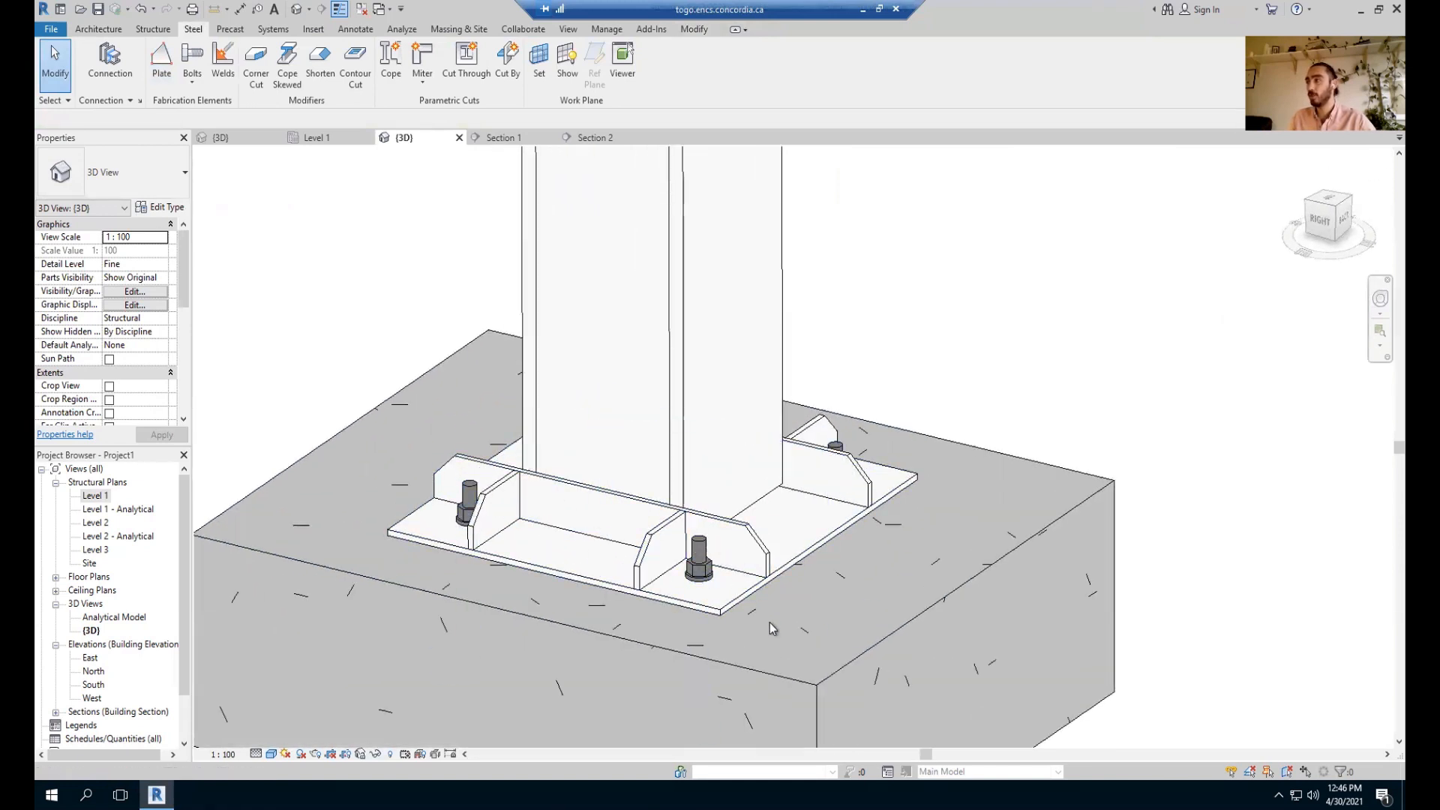
pyautogui.scroll(-3, 604, 515)
pyautogui.scroll(3, 675, 541)
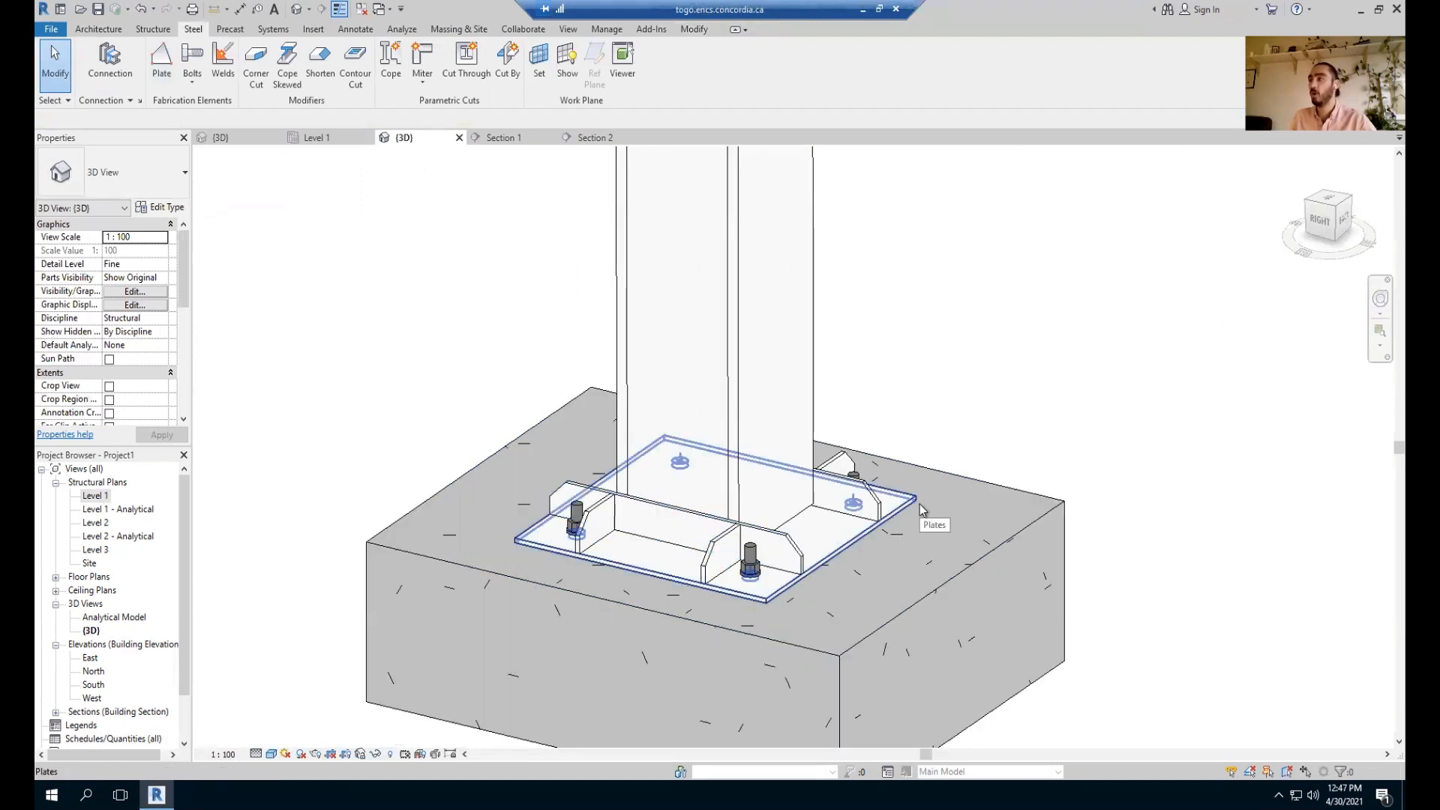
# Compare the plate-built column base with the base plate connection on the neighbouring column.
pyautogui.scroll(-3, 920, 504)
pyautogui.moveTo(1054, 461); pyautogui.dragTo(735, 495, button='middle')
pyautogui.scroll(3, 906, 499)
pyautogui.scroll(5, 906, 499)
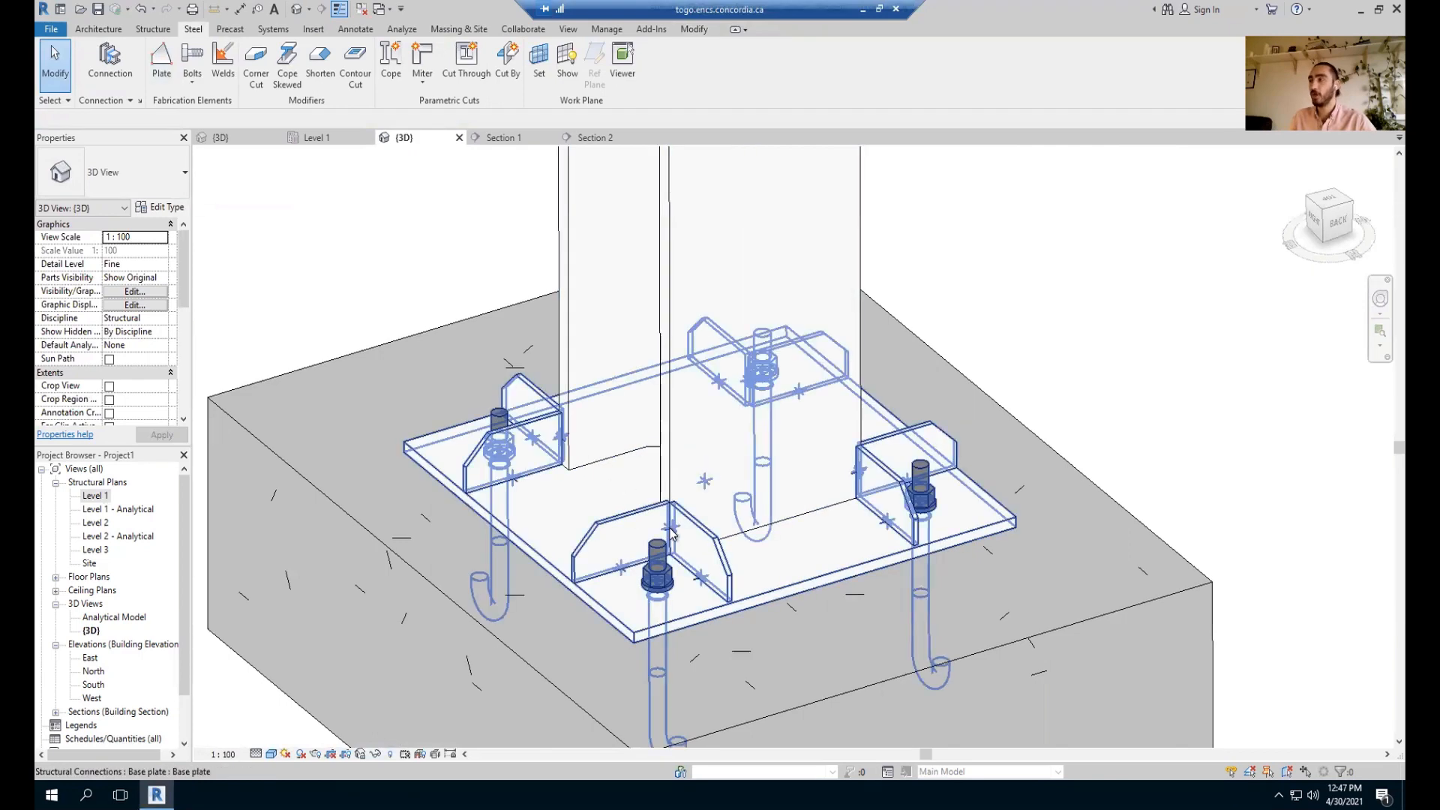
pyautogui.scroll(-8, 882, 687)
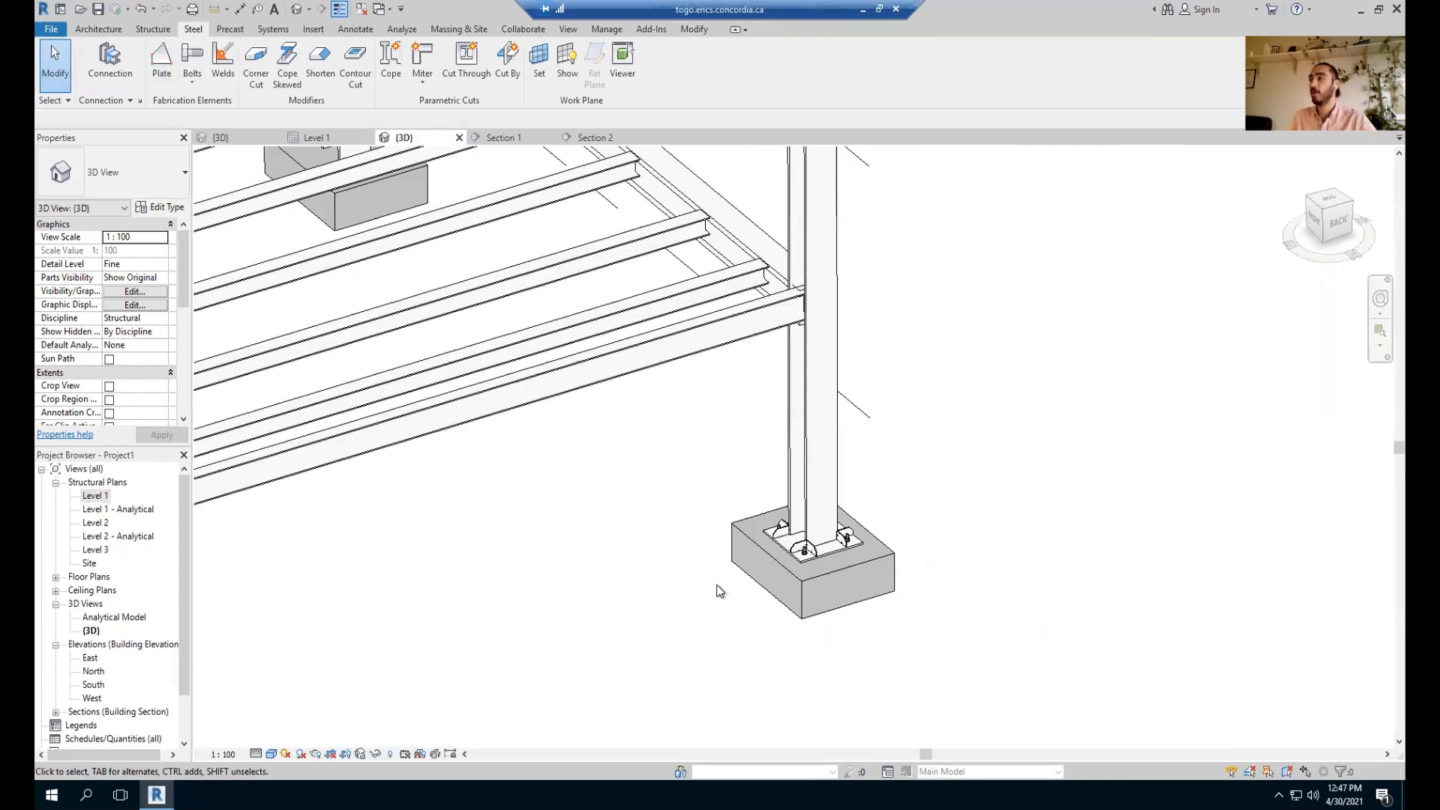
pyautogui.scroll(10, 598, 582)
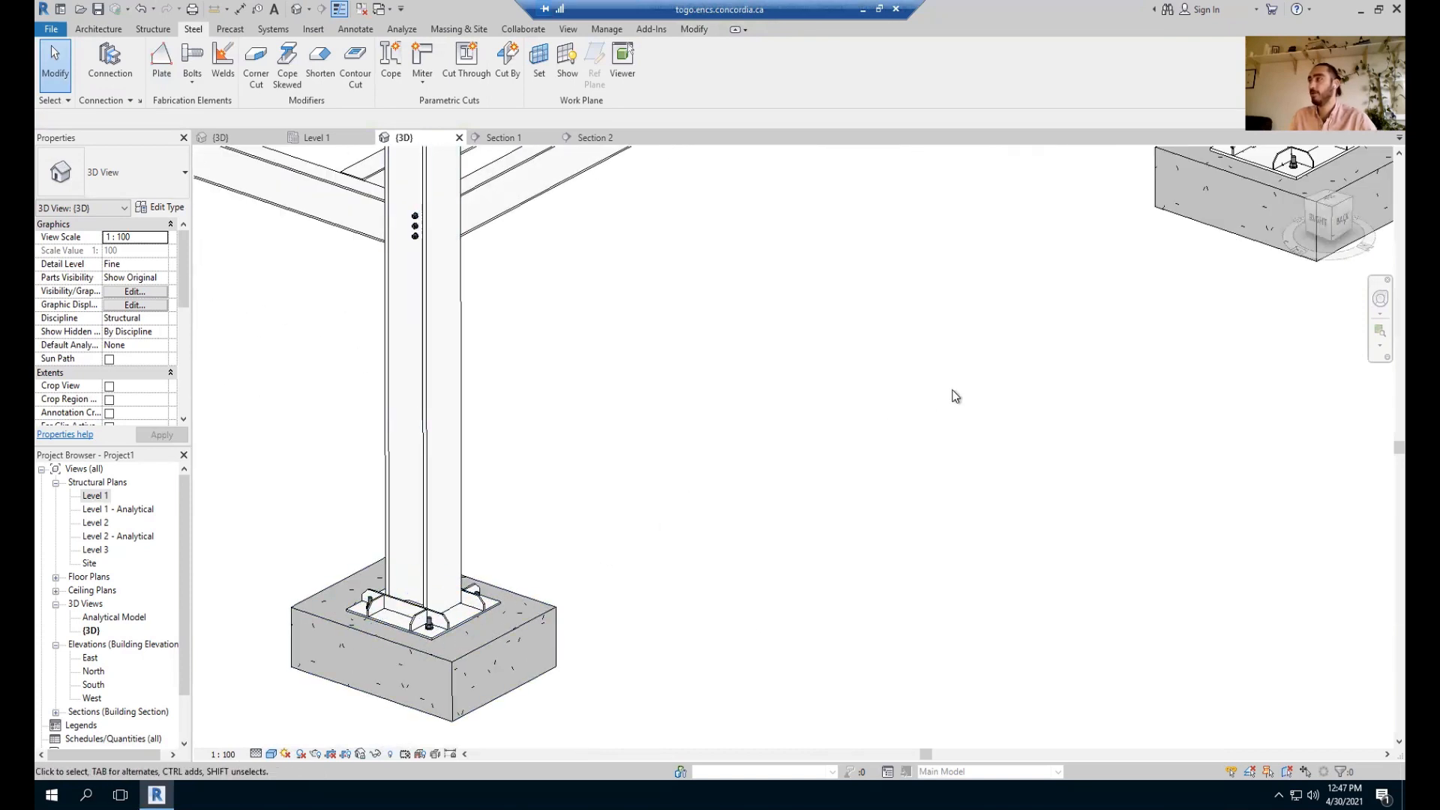
pyautogui.moveTo(990, 382); pyautogui.dragTo(900, 460, button='middle')
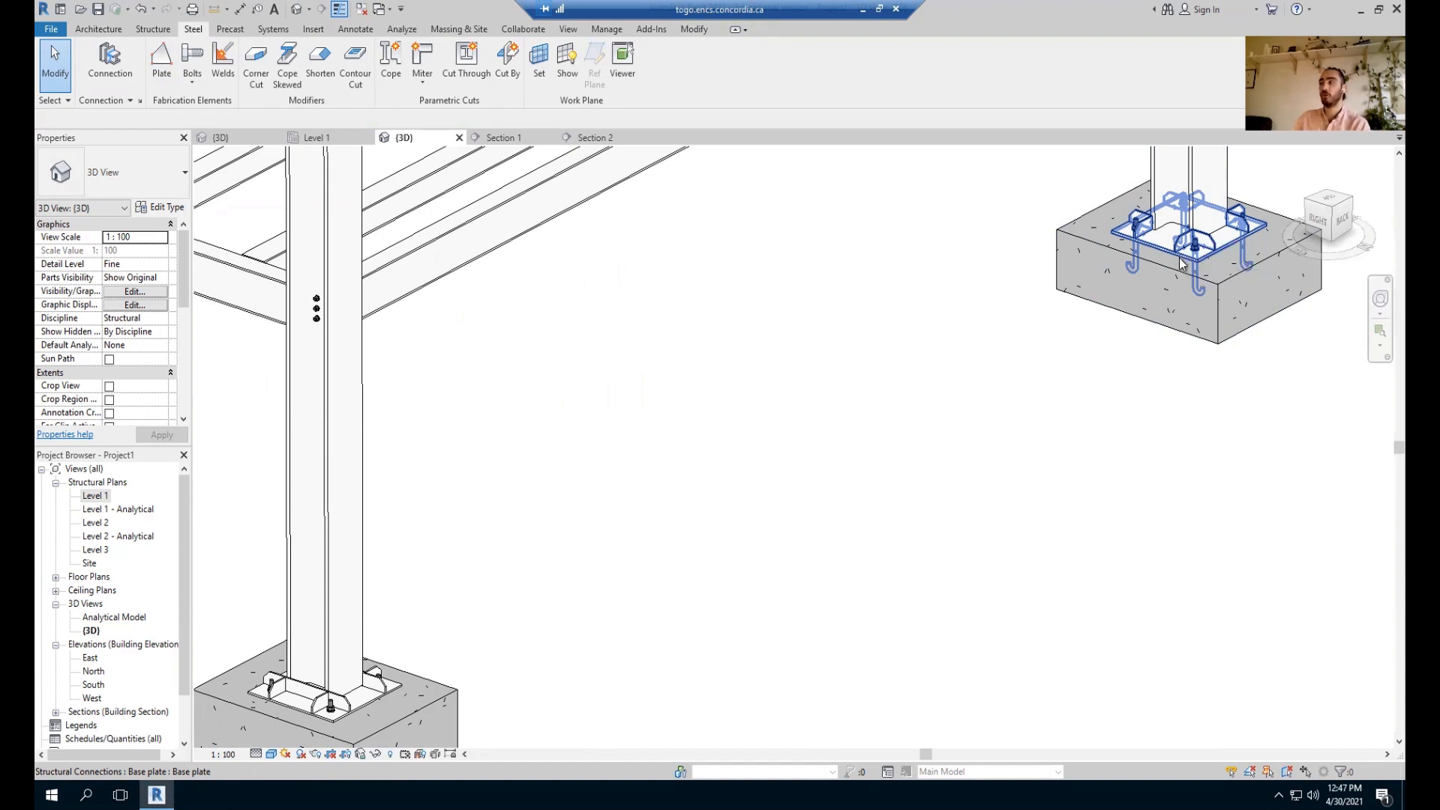
pyautogui.moveTo(317, 707); pyautogui.dragTo(360, 646, button='middle')
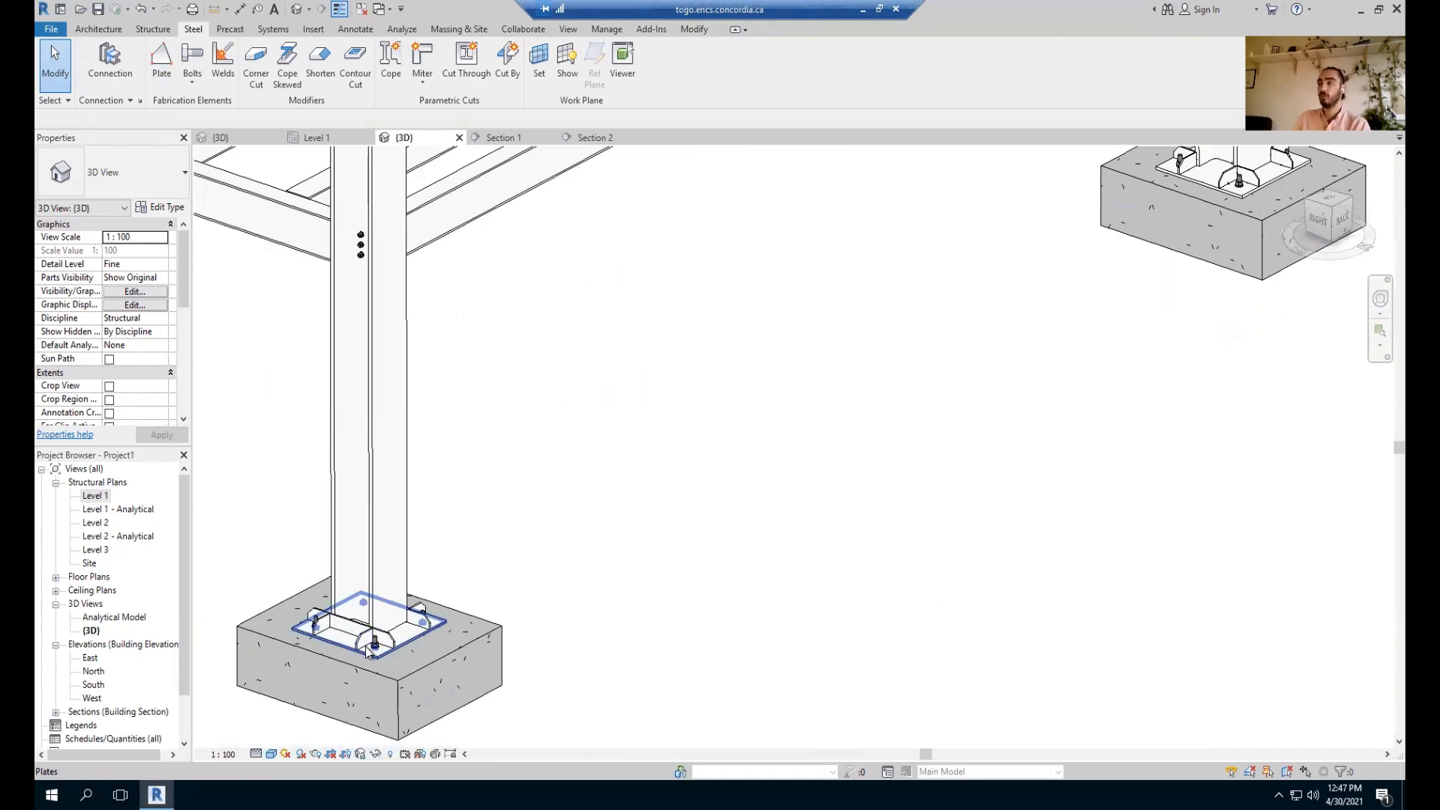
# Add a fillet weld along the bottom edge of the small chamfered stiffener beside the front anchor bolt, joining it to the base plate.
pyautogui.scroll(5, 367, 649)
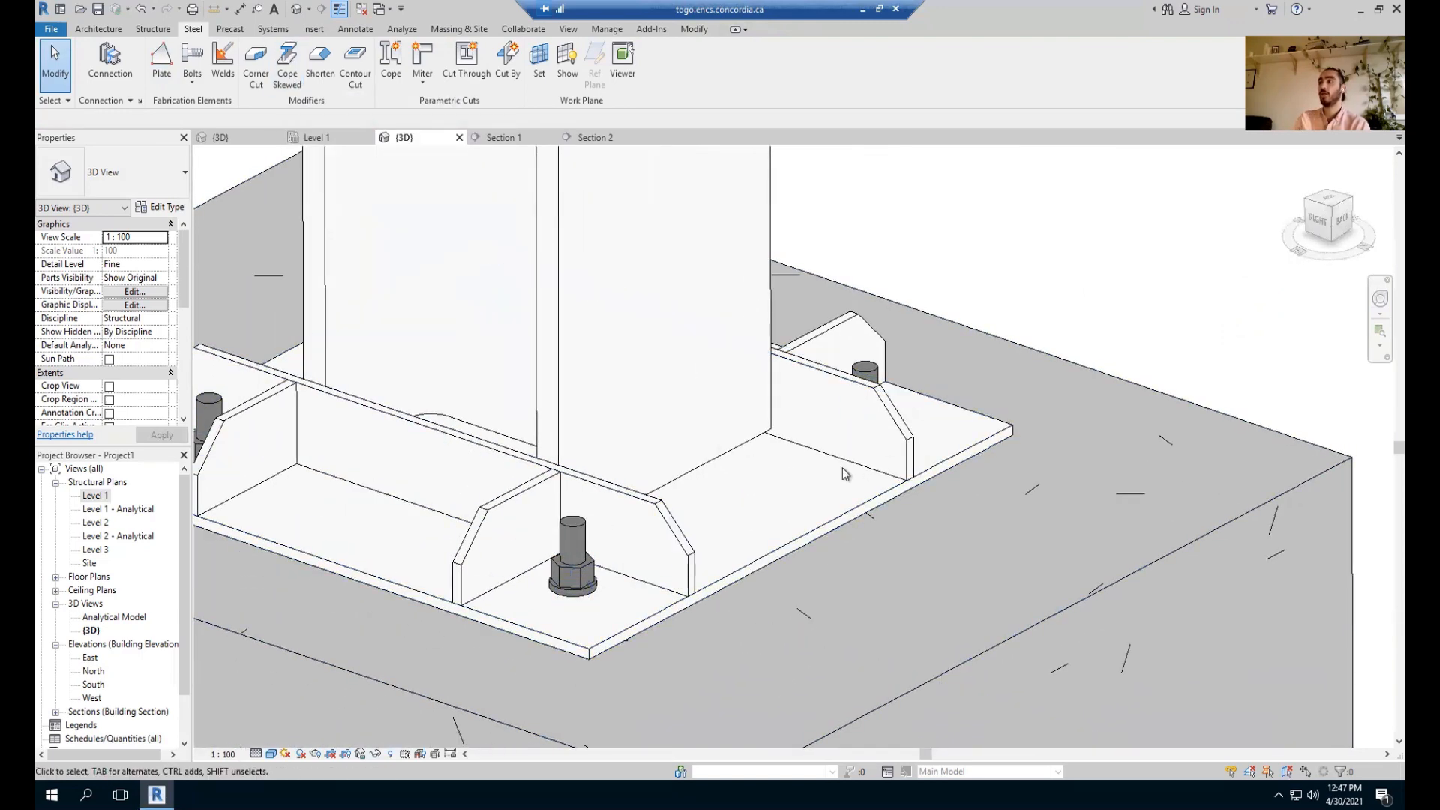
pyautogui.click(223, 60)
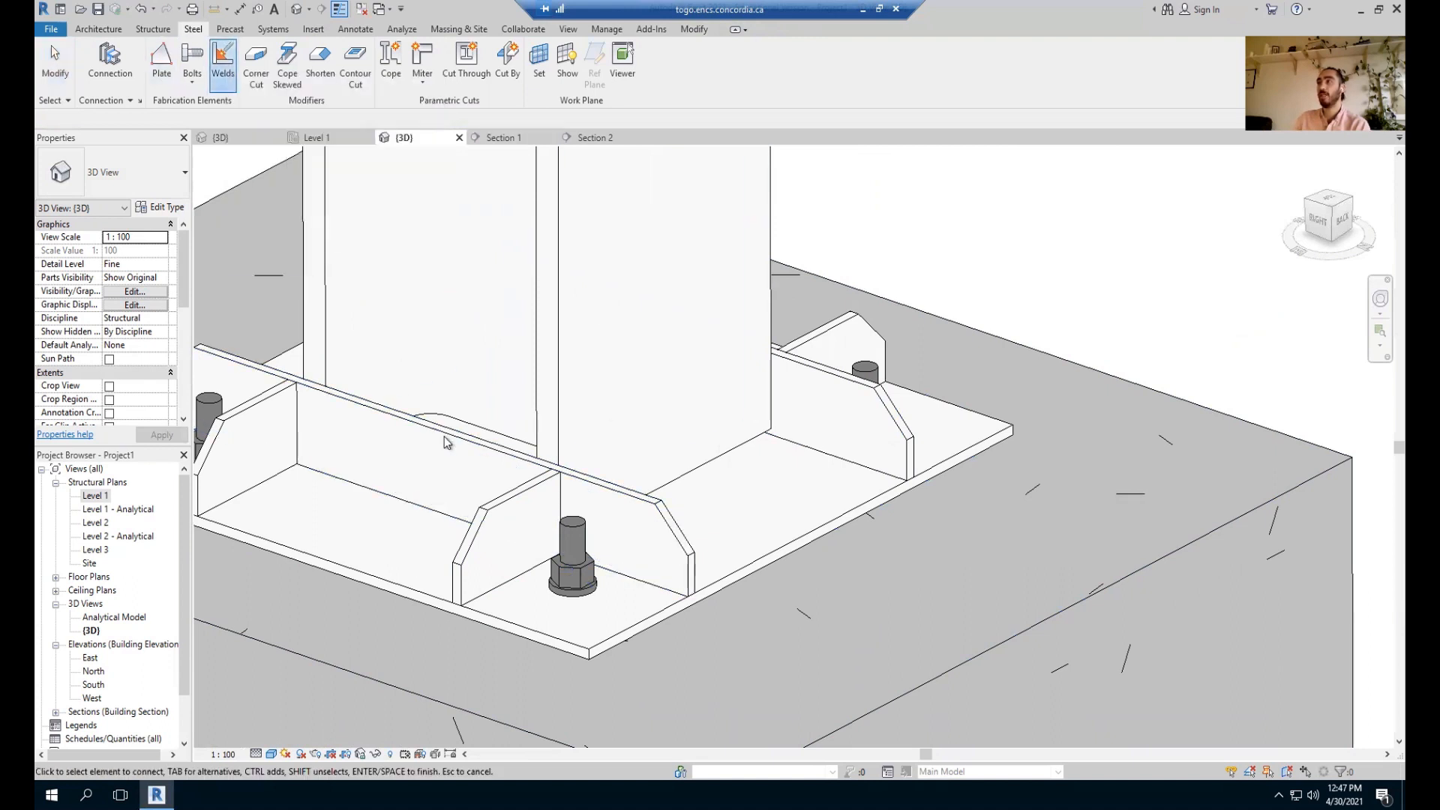
pyautogui.click(483, 515)
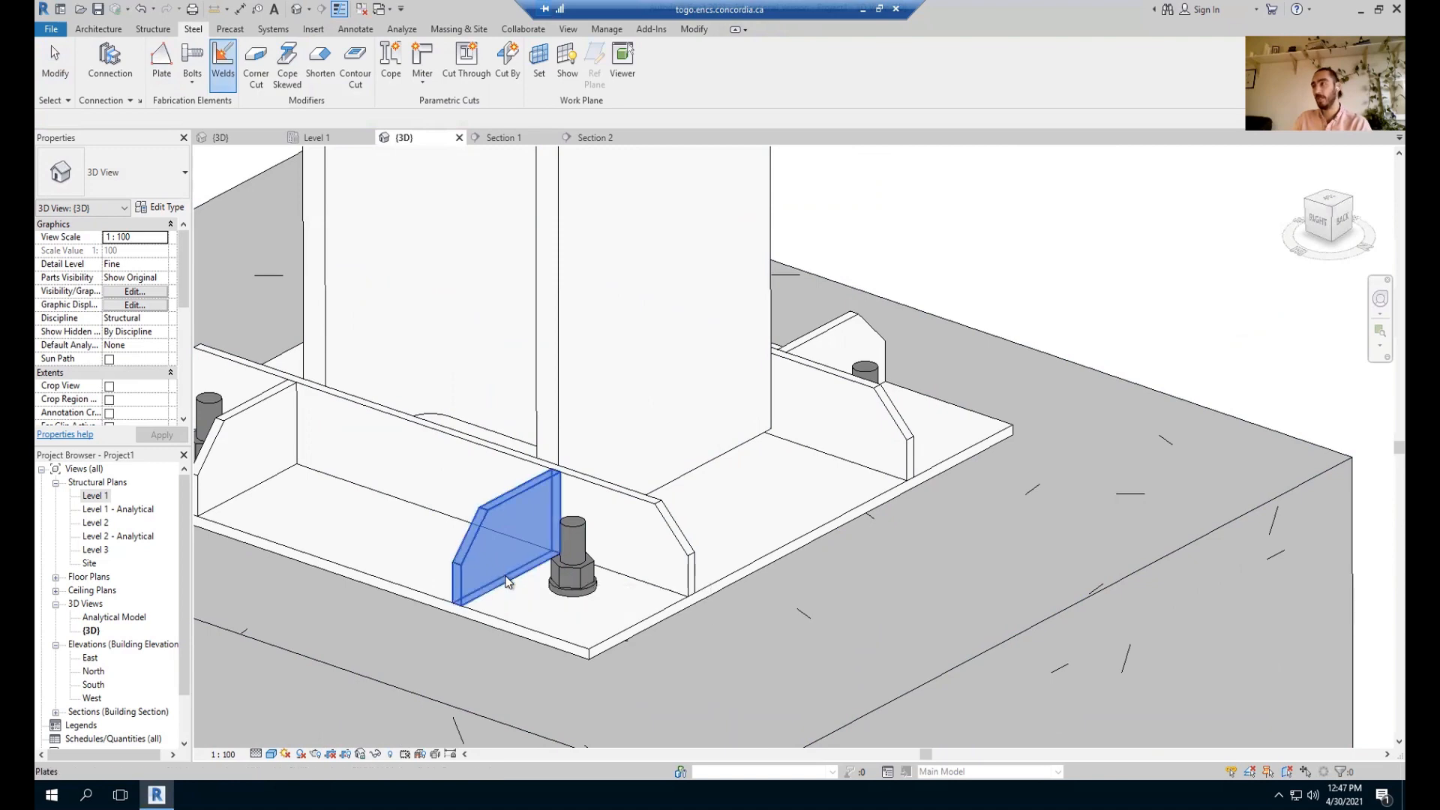
pyautogui.scroll(5, 517, 576)
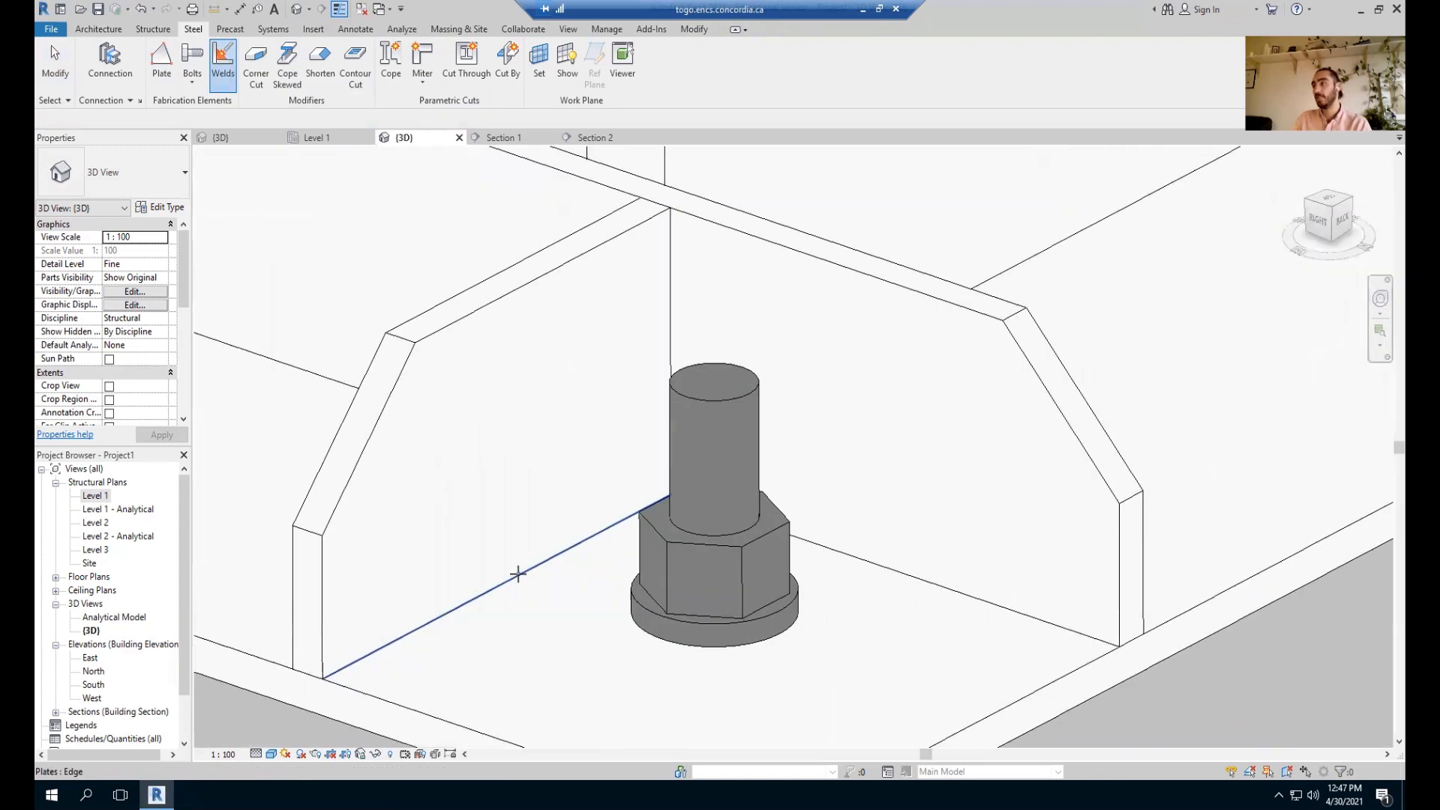
pyautogui.click(519, 573)
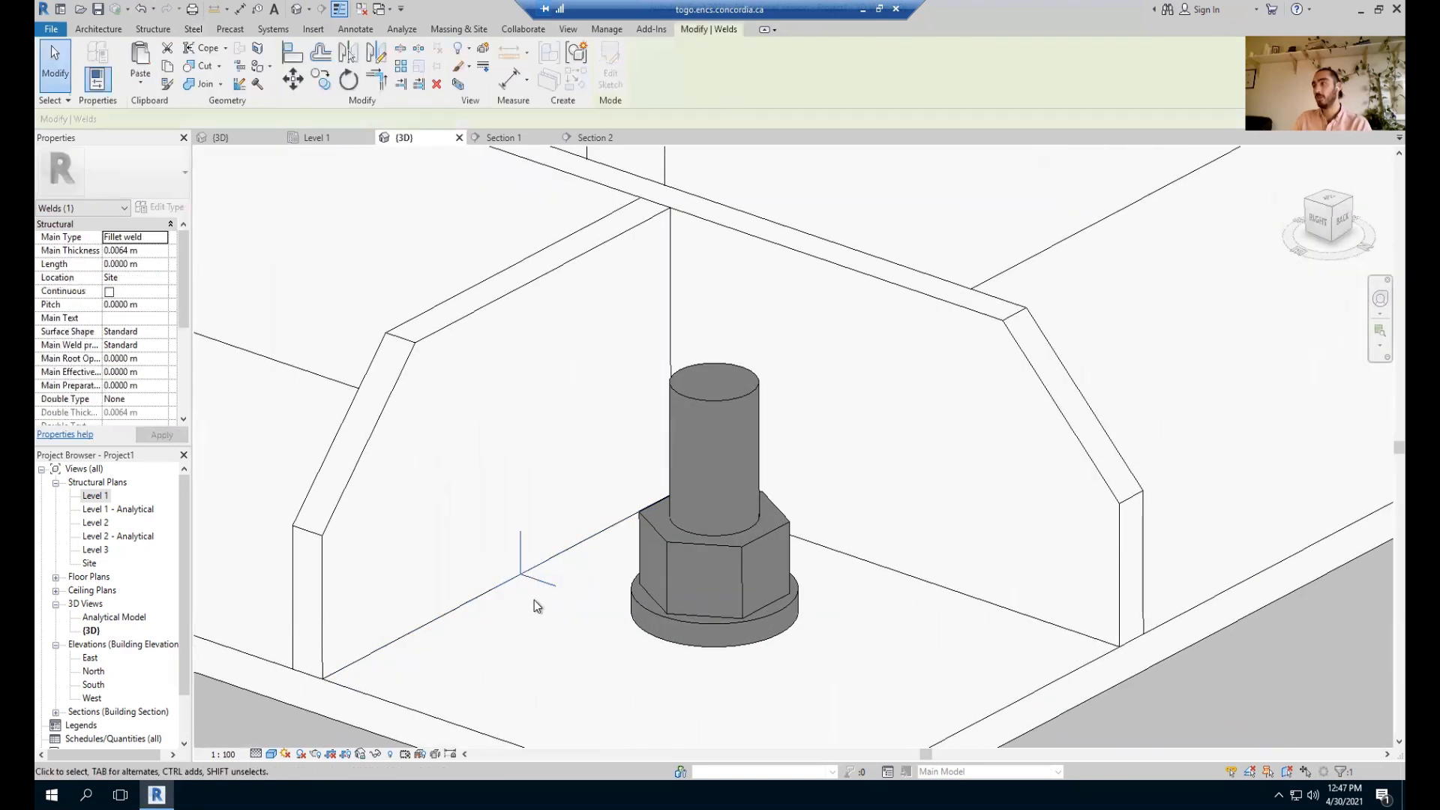
pyautogui.scroll(-4, 528, 581)
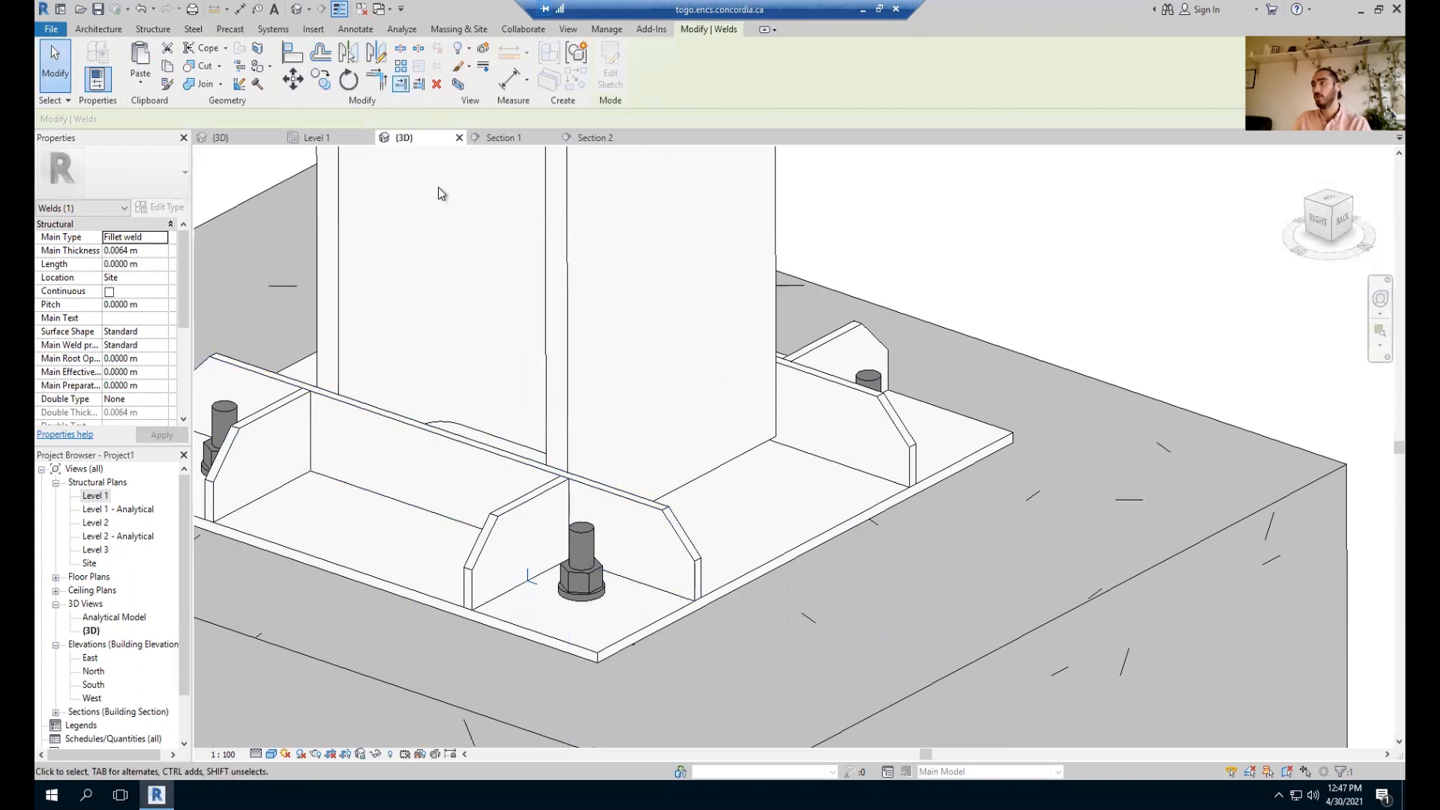
pyautogui.press('Escape')
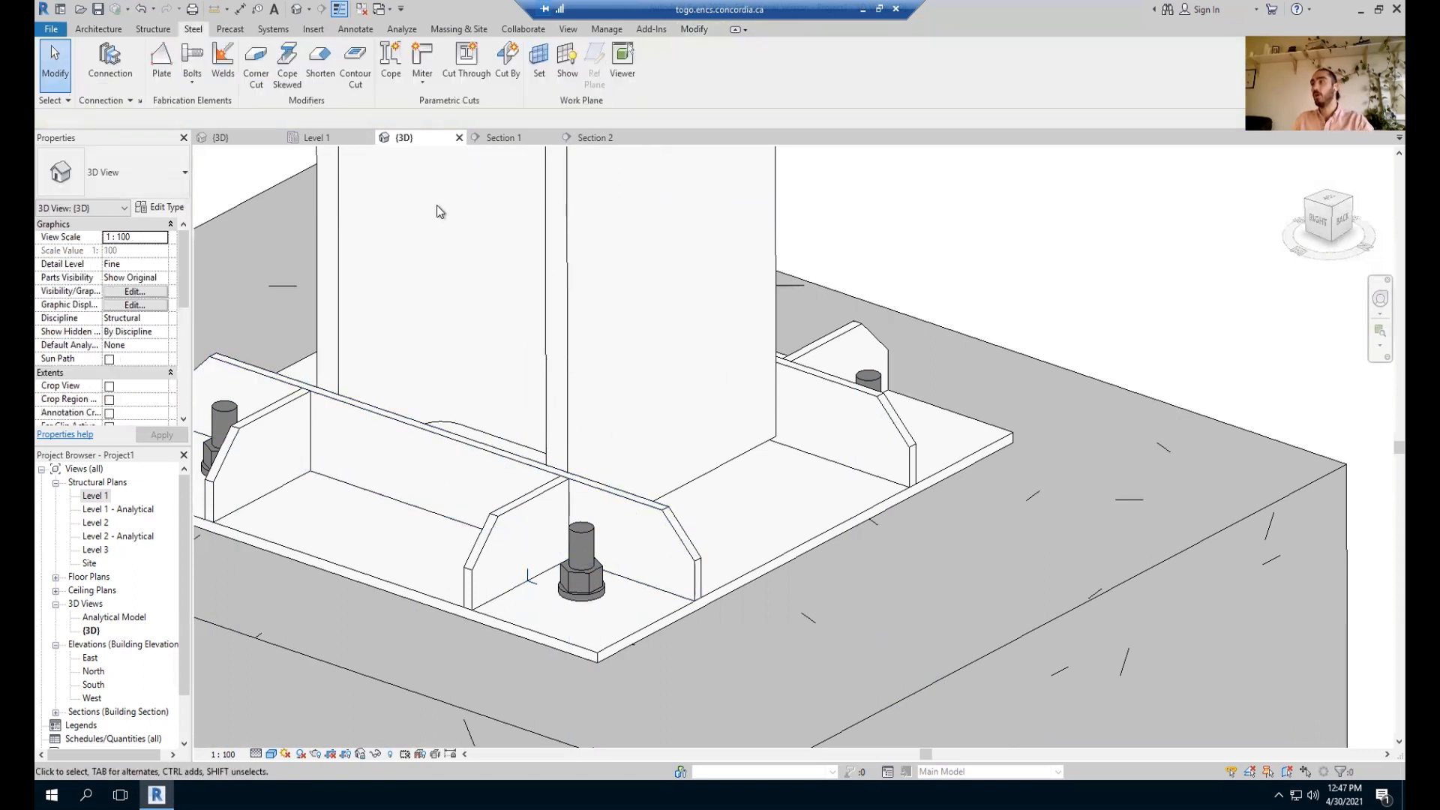
# Weld the long stiffener plate along the column flange to the base plate, placing the weld on its bottom edge beside the front anchor bolt.
pyautogui.click(221, 64)
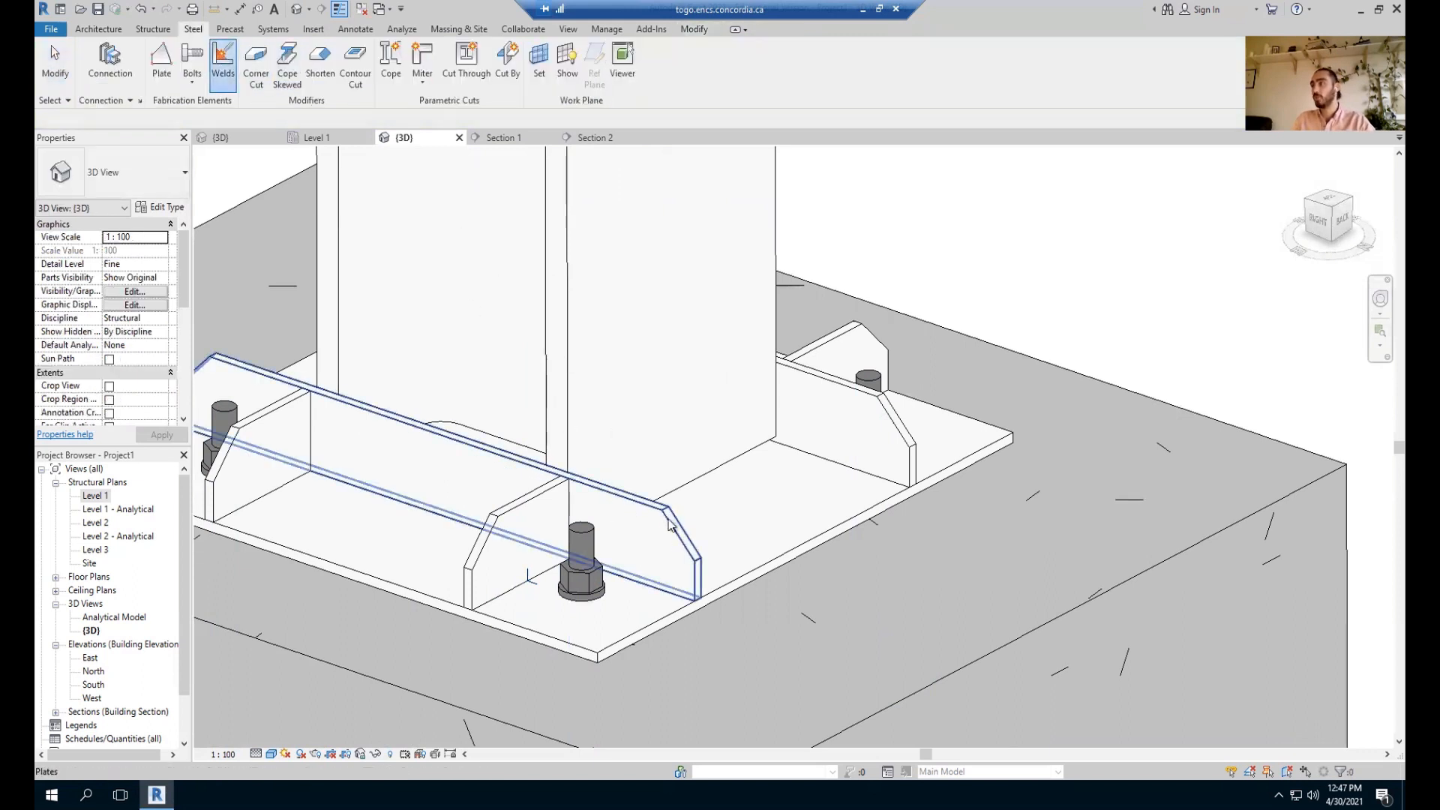
pyautogui.click(635, 583)
pyautogui.press('Escape')
pyautogui.scroll(3, 635, 582)
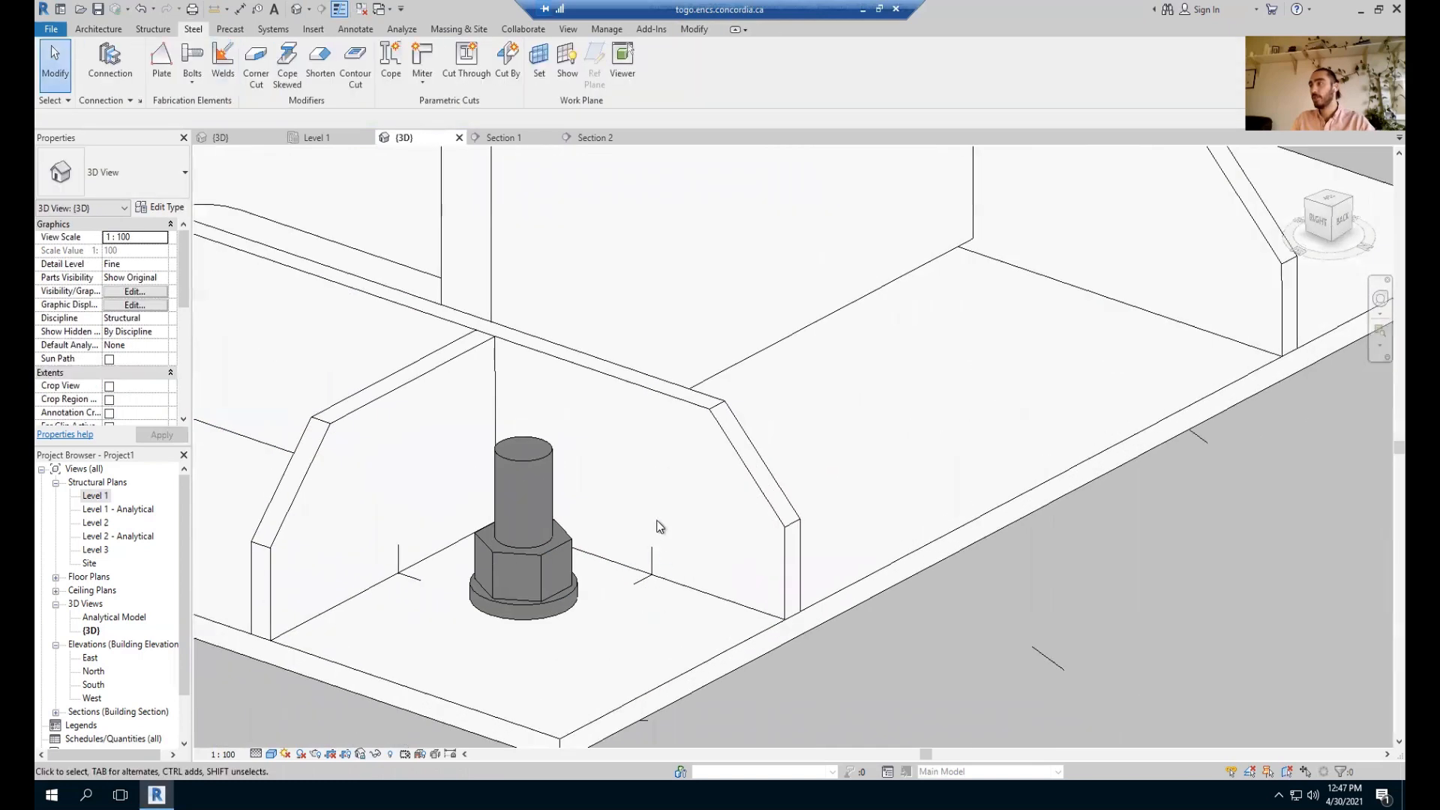
# Examine the welded stiffeners at the fabricated column base against the standard base plate connection on the adjacent column.
pyautogui.scroll(-3, 660, 524)
pyautogui.scroll(-5, 651, 515)
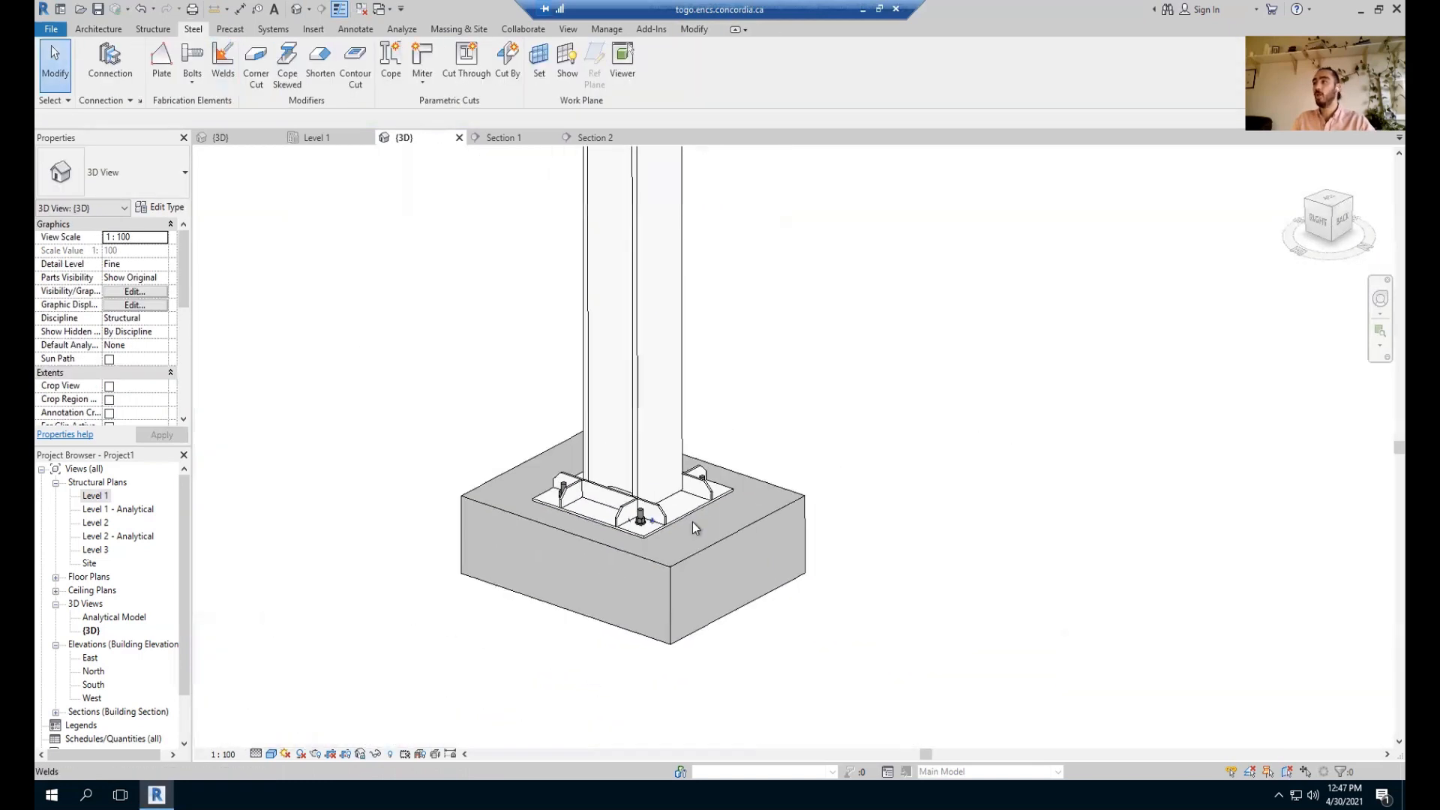
pyautogui.moveTo(810, 495); pyautogui.dragTo(570, 680, button='middle')
pyautogui.scroll(-1, 711, 488)
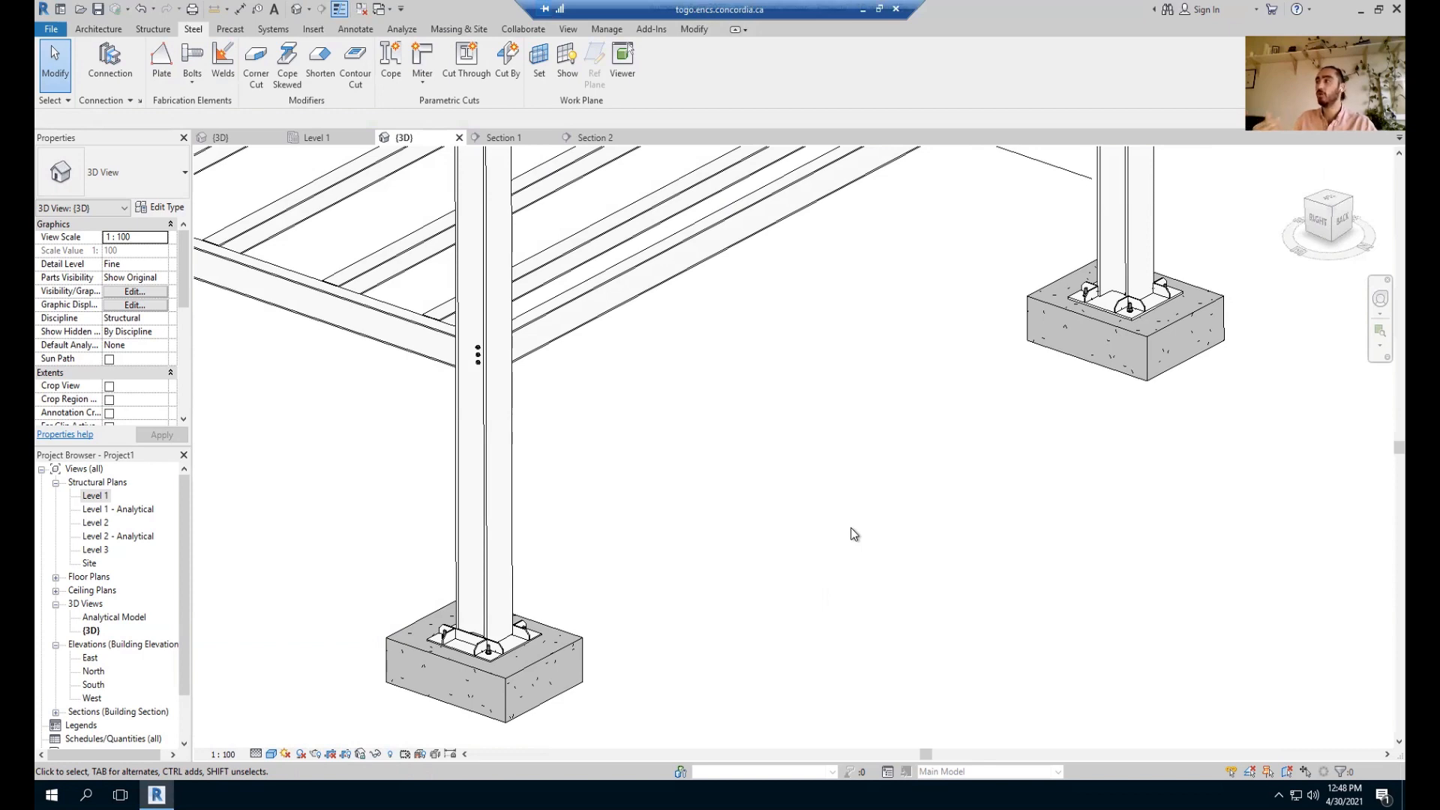
pyautogui.scroll(6, 632, 675)
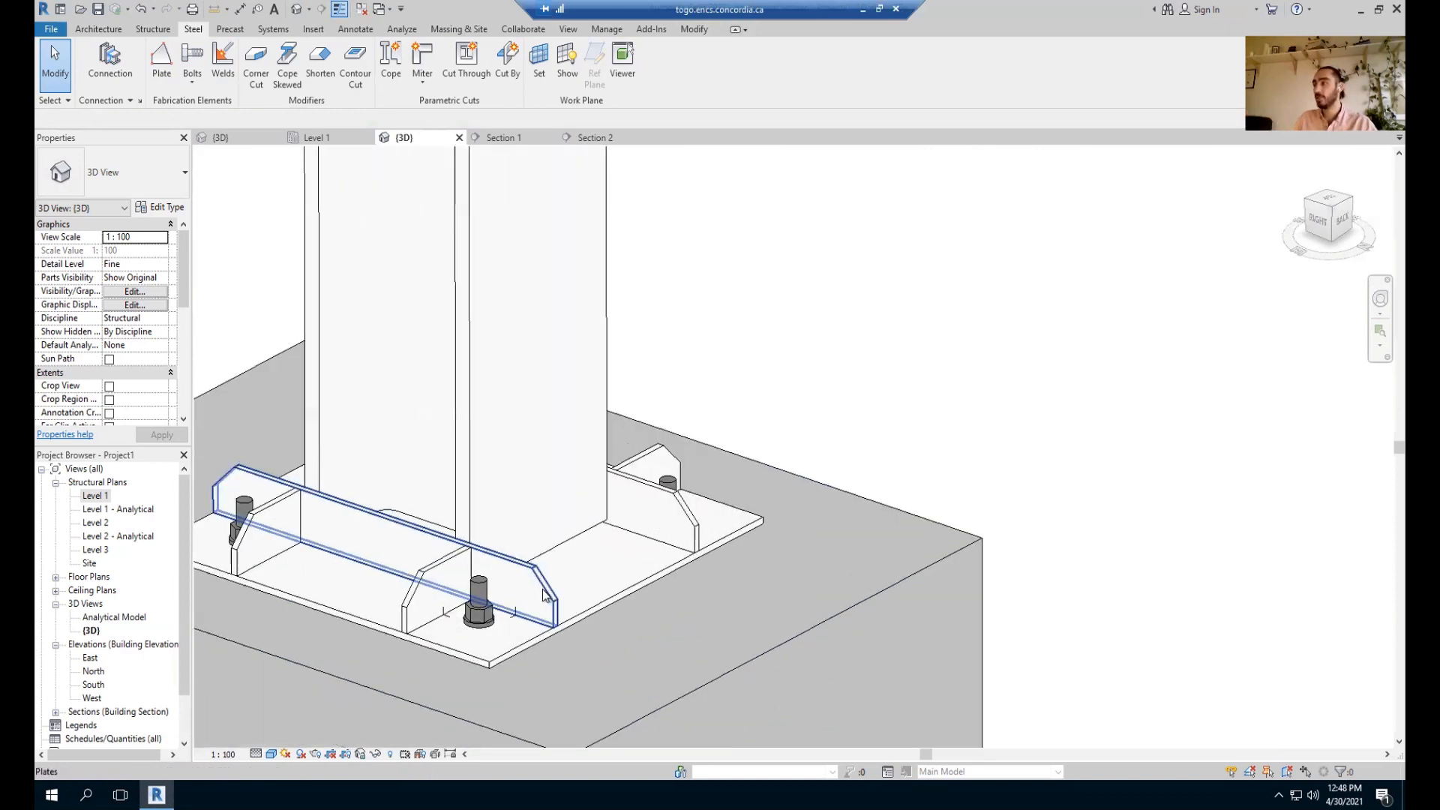
pyautogui.scroll(-10, 543, 588)
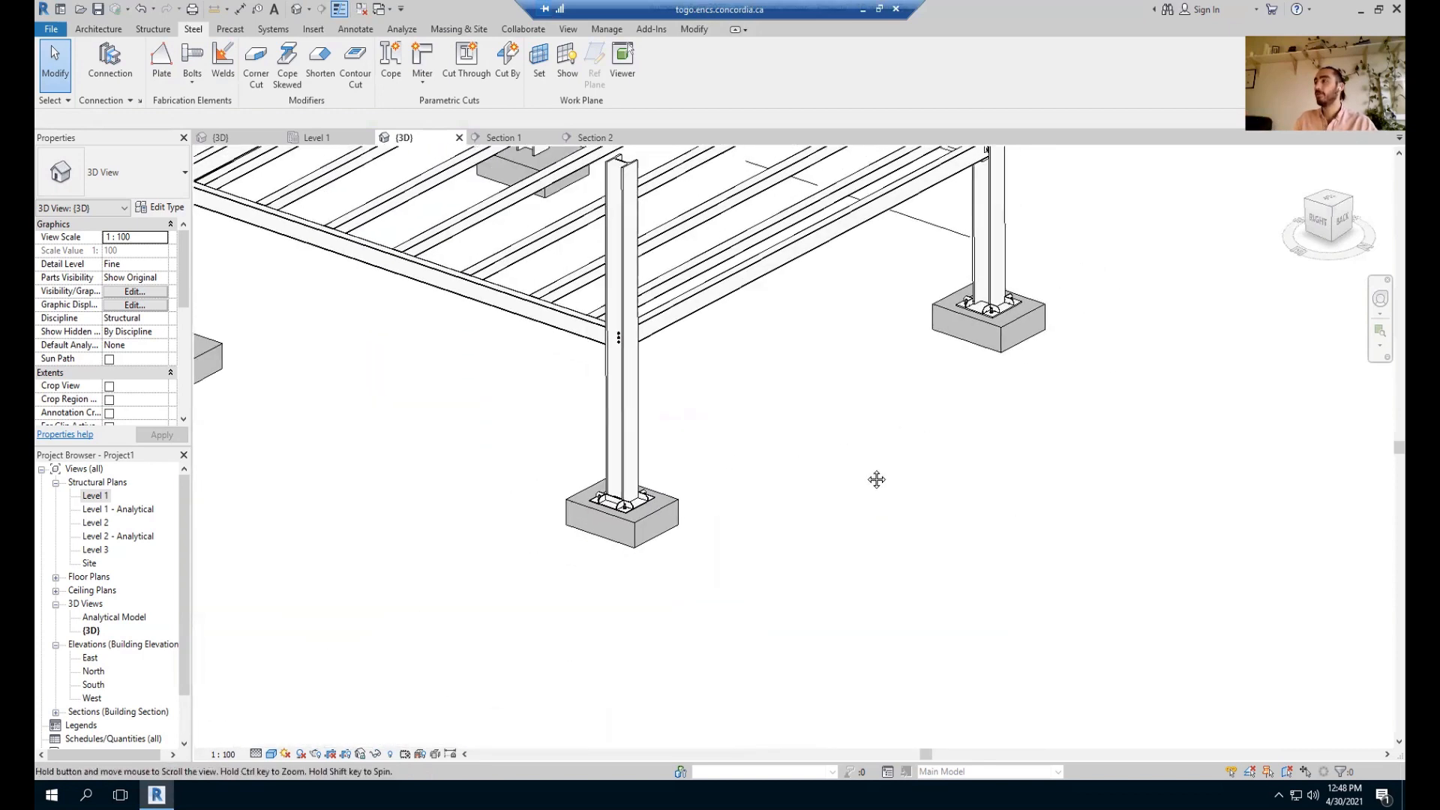
pyautogui.moveTo(877, 480); pyautogui.dragTo(751, 615, button='middle')
pyautogui.scroll(8, 722, 445)
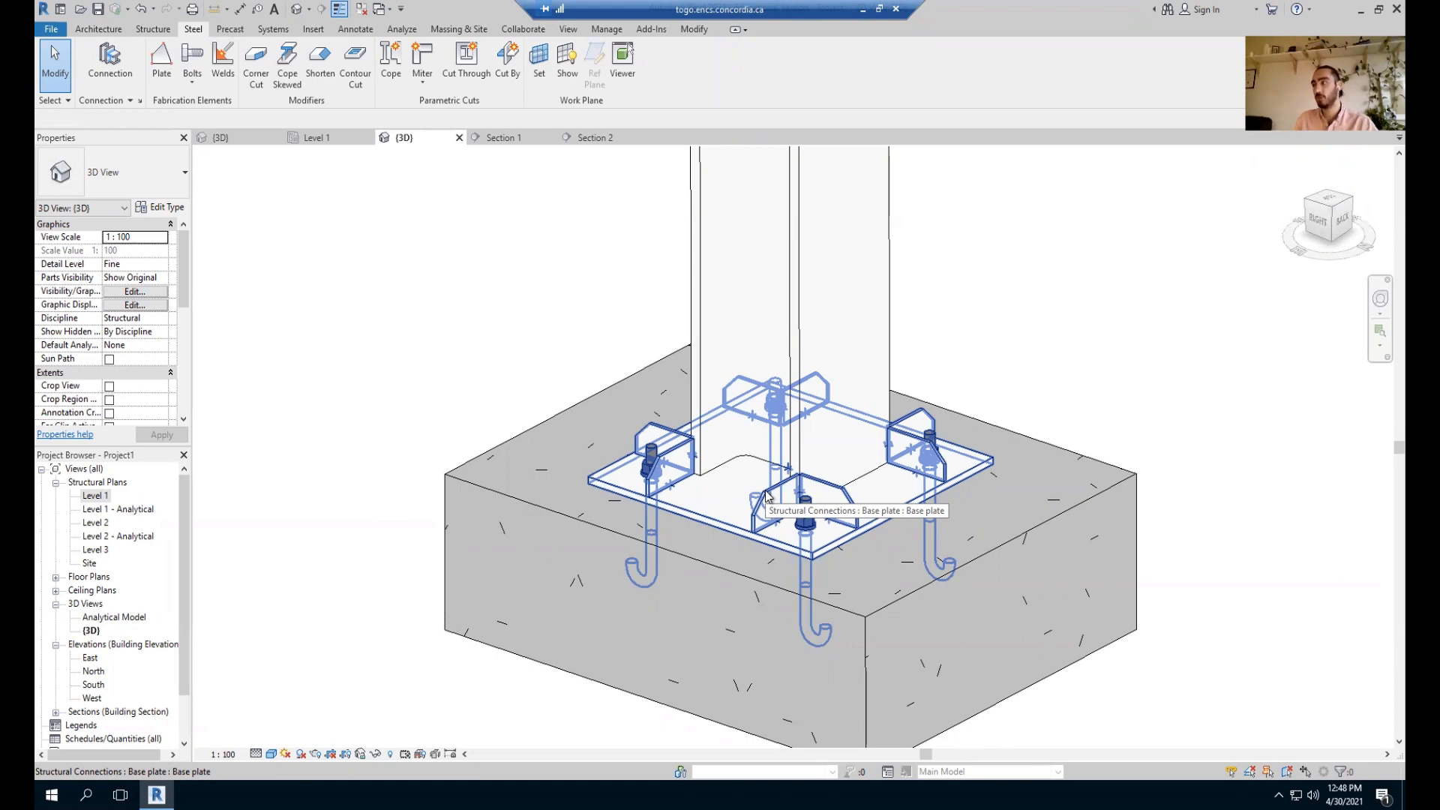
pyautogui.scroll(-8, 767, 497)
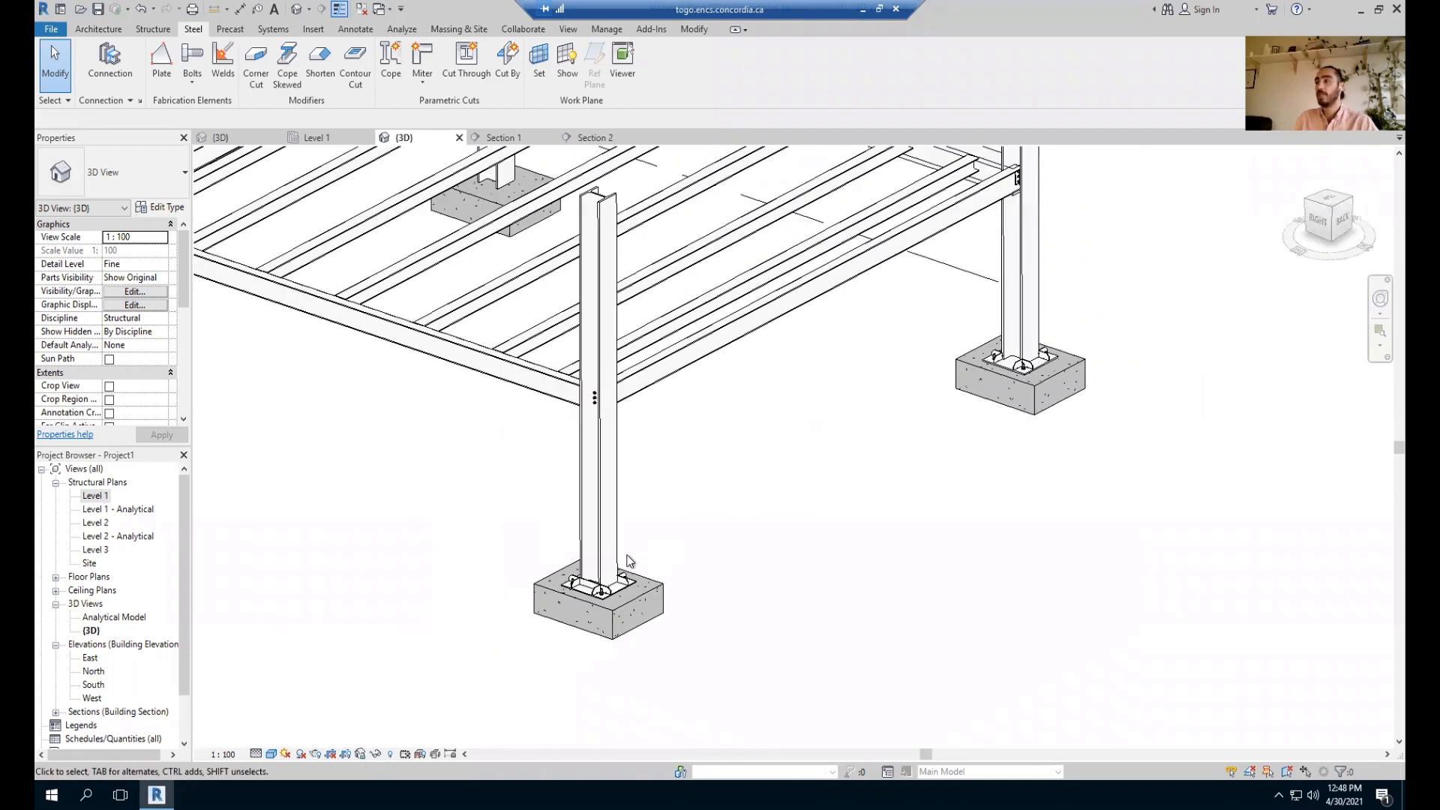
pyautogui.scroll(8, 629, 561)
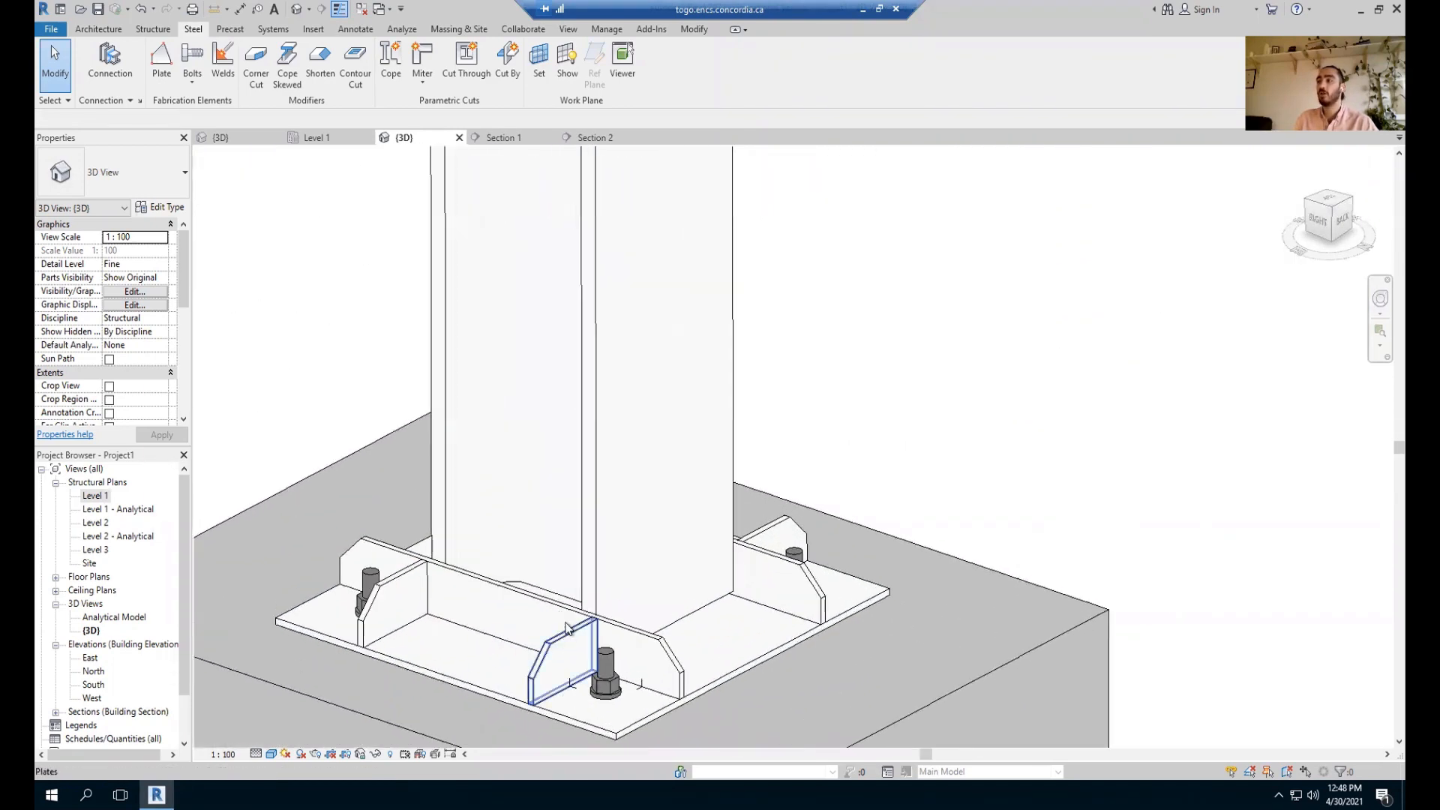